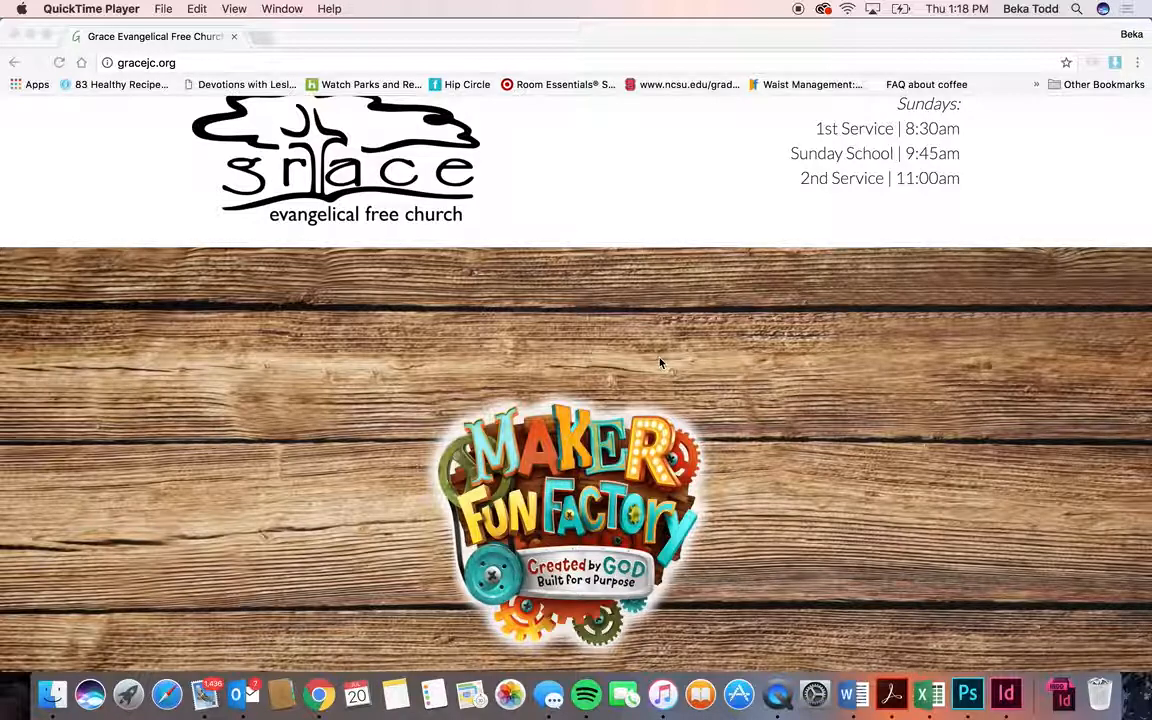
# - Go to gracejc.org/wp-admin to load the WordPress Dashboard
pyautogui.click(199, 66)
pyautogui.click(199, 66)
pyautogui.write('/wp-admin')
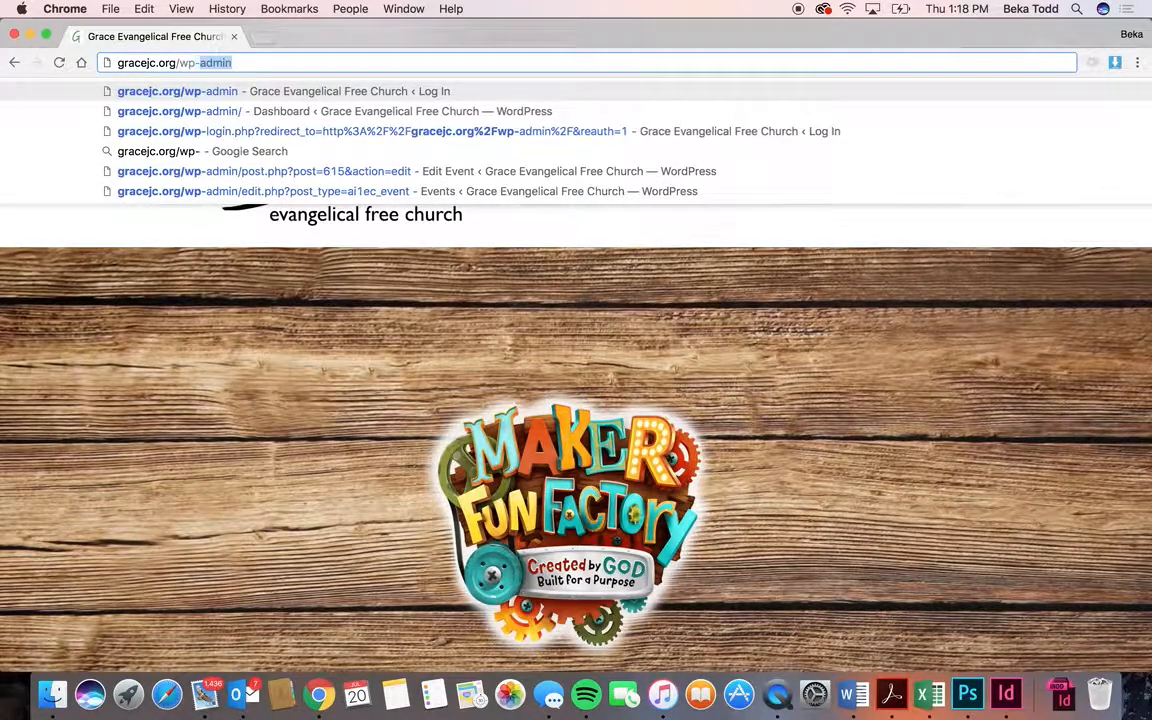
pyautogui.press('Return')
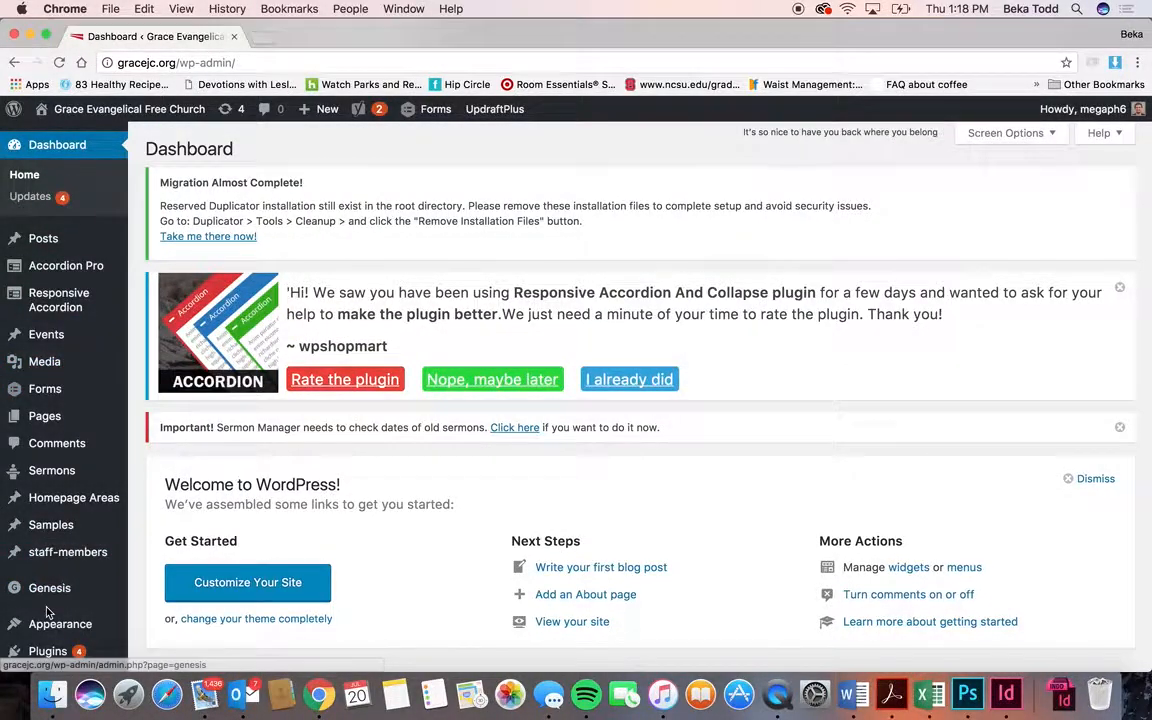
pyautogui.scroll(-5, 47, 613)
# - Open the public church site in a new browser tab from the admin-bar site name
pyautogui.scroll(-2, 47, 613)
pyautogui.scroll(5, 50, 400)
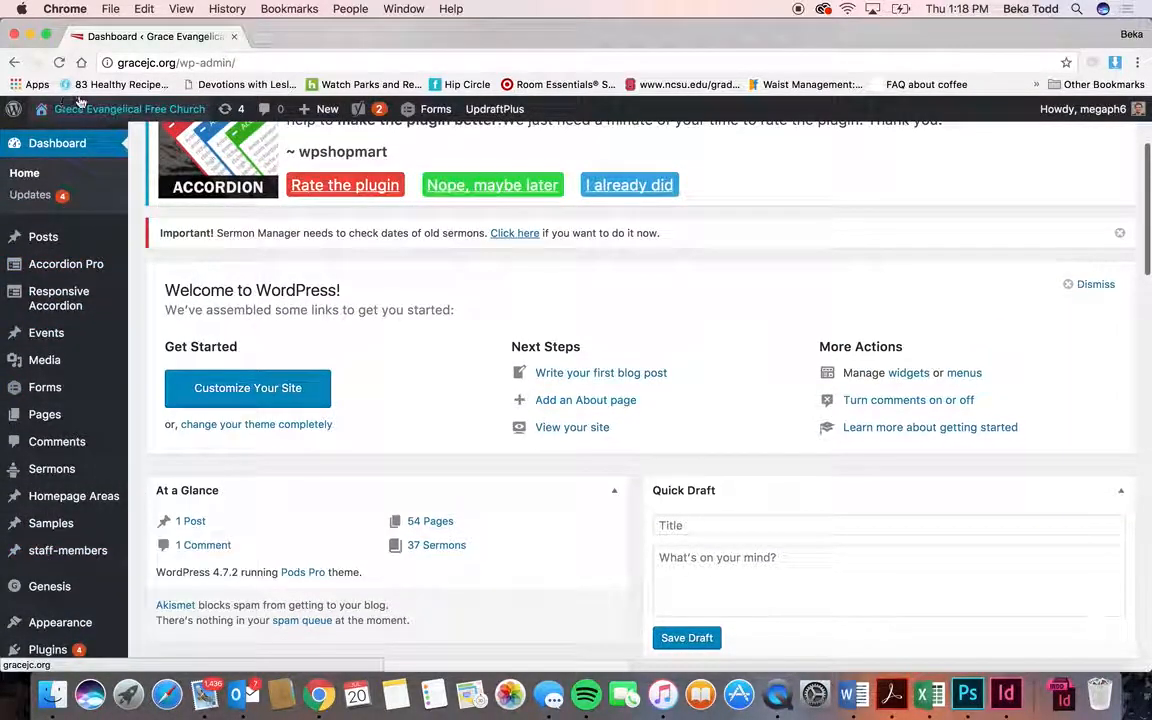
pyautogui.rightClick(84, 108)
pyautogui.click(112, 110)
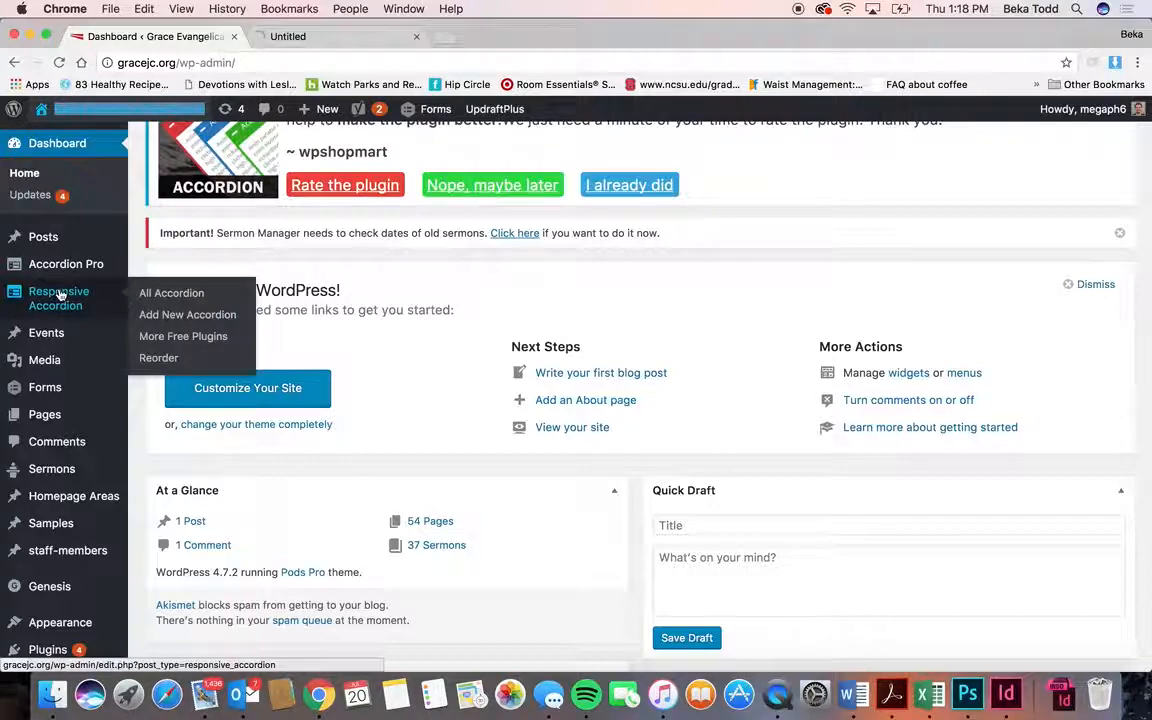
# - Show the Dashboard Updates page with all four outdated plugins selected
pyautogui.moveTo(22, 392)
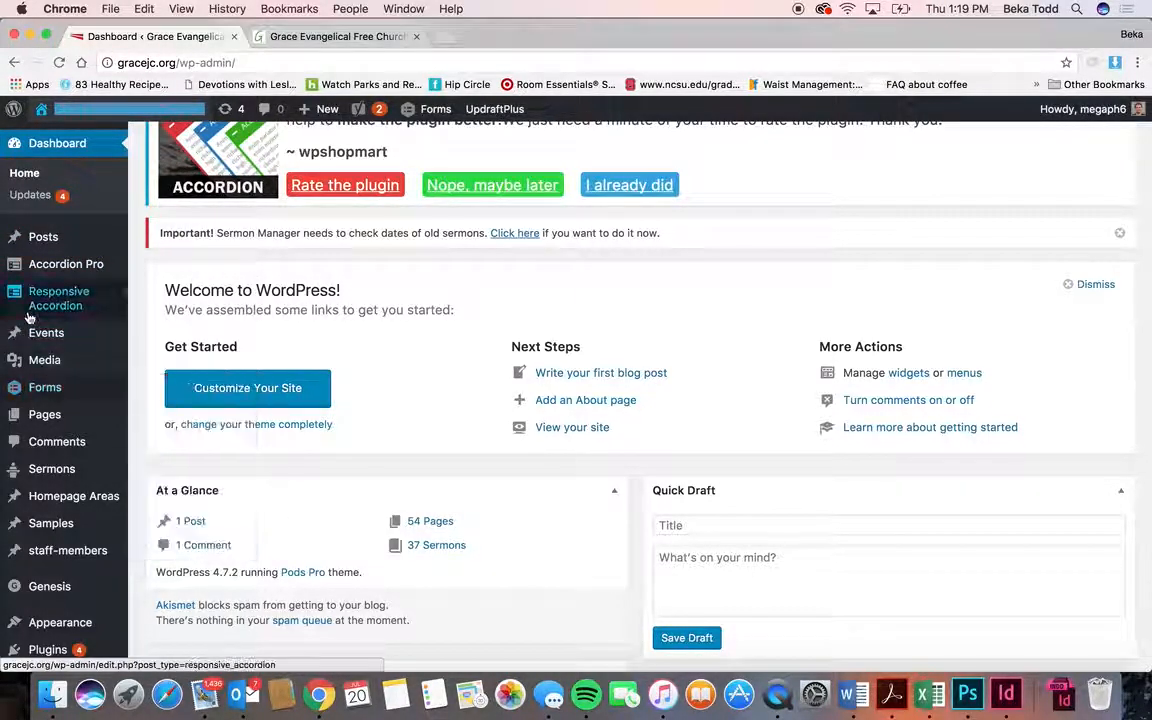
pyautogui.click(31, 195)
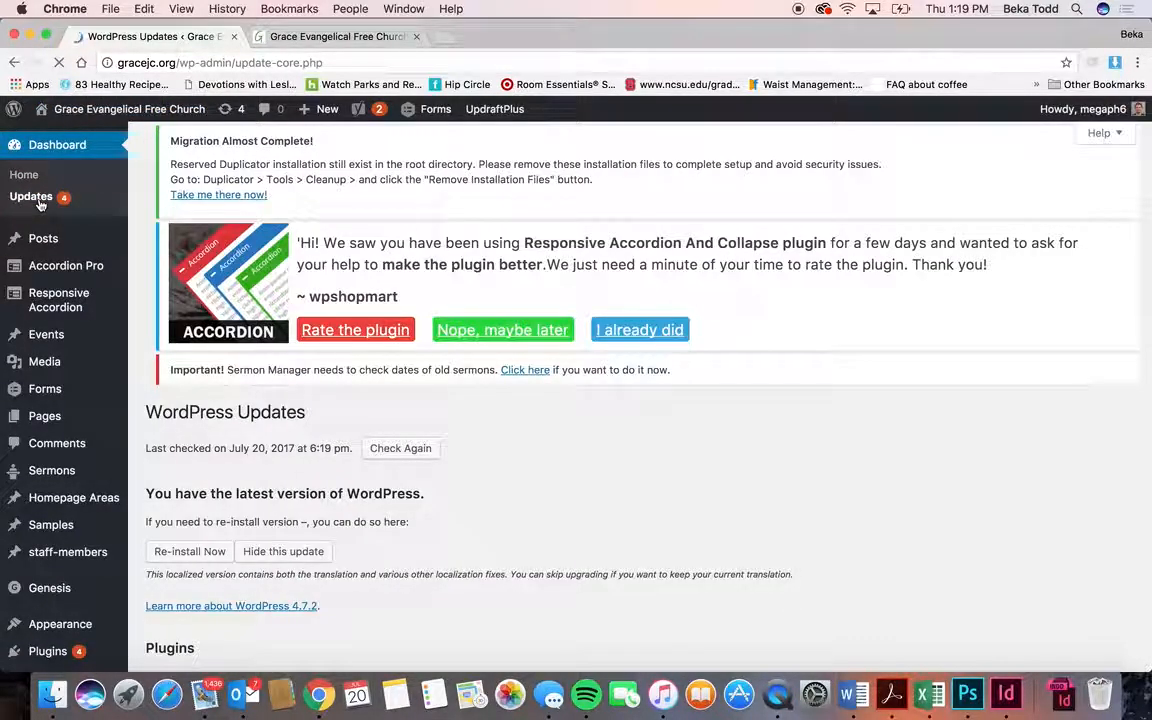
pyautogui.scroll(-5, 322, 367)
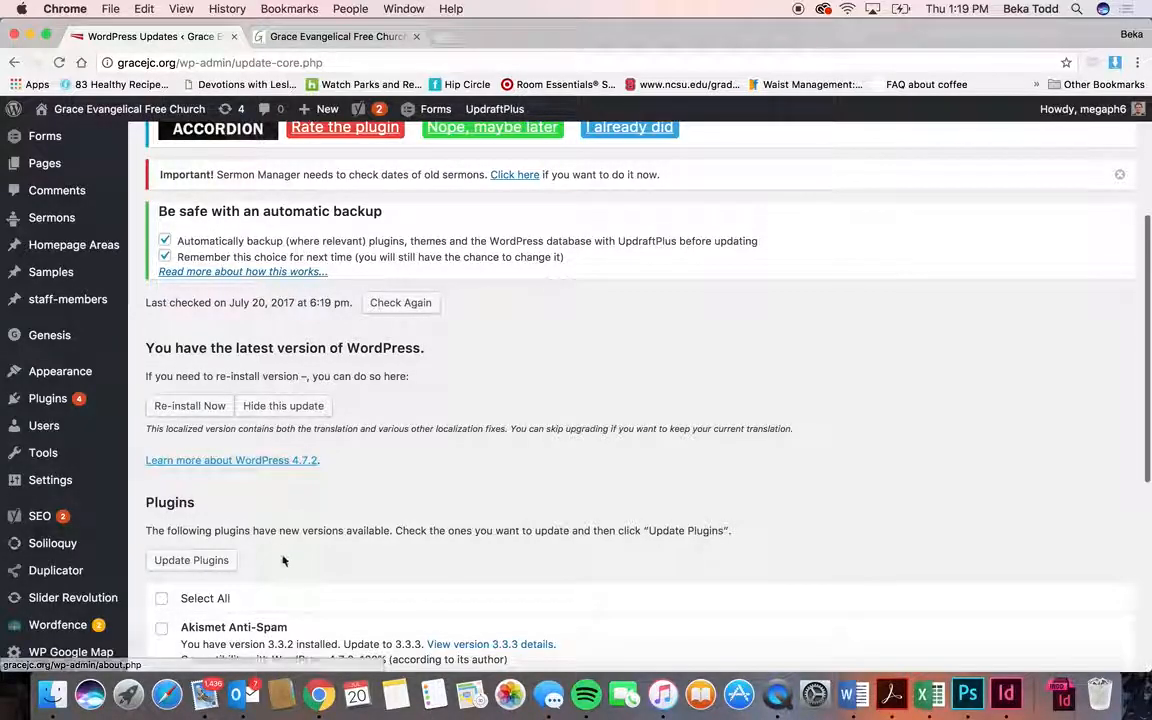
pyautogui.scroll(-2, 283, 560)
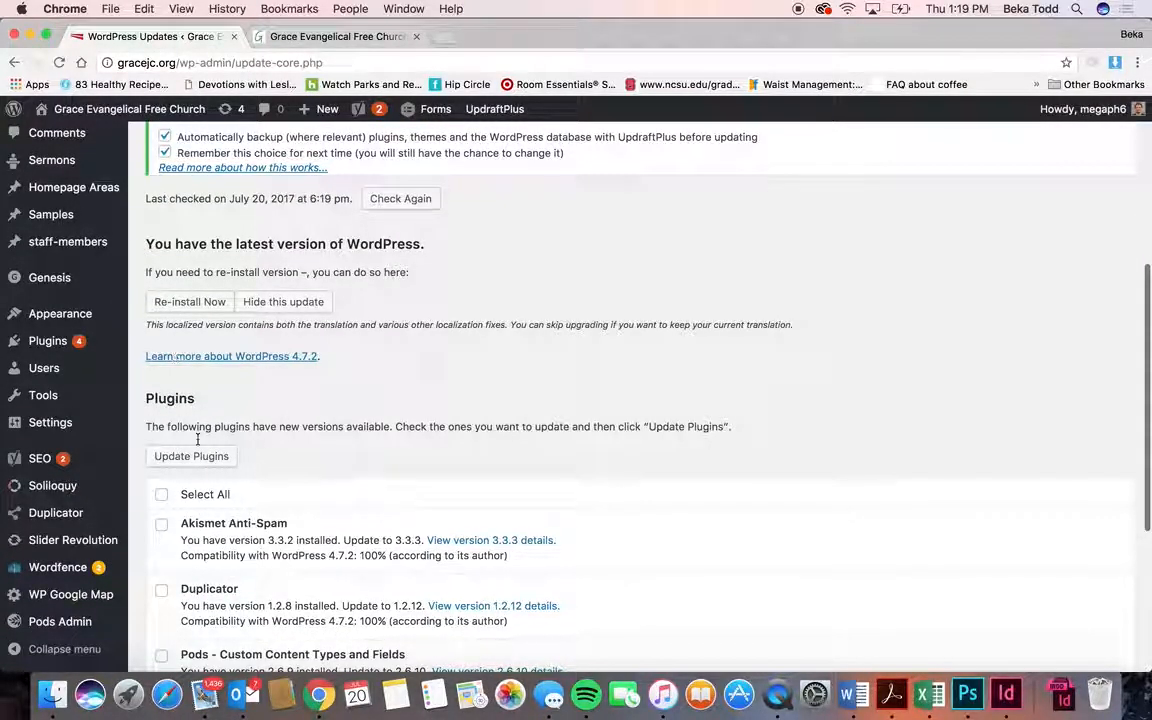
pyautogui.click(162, 496)
pyautogui.scroll(-5, 334, 468)
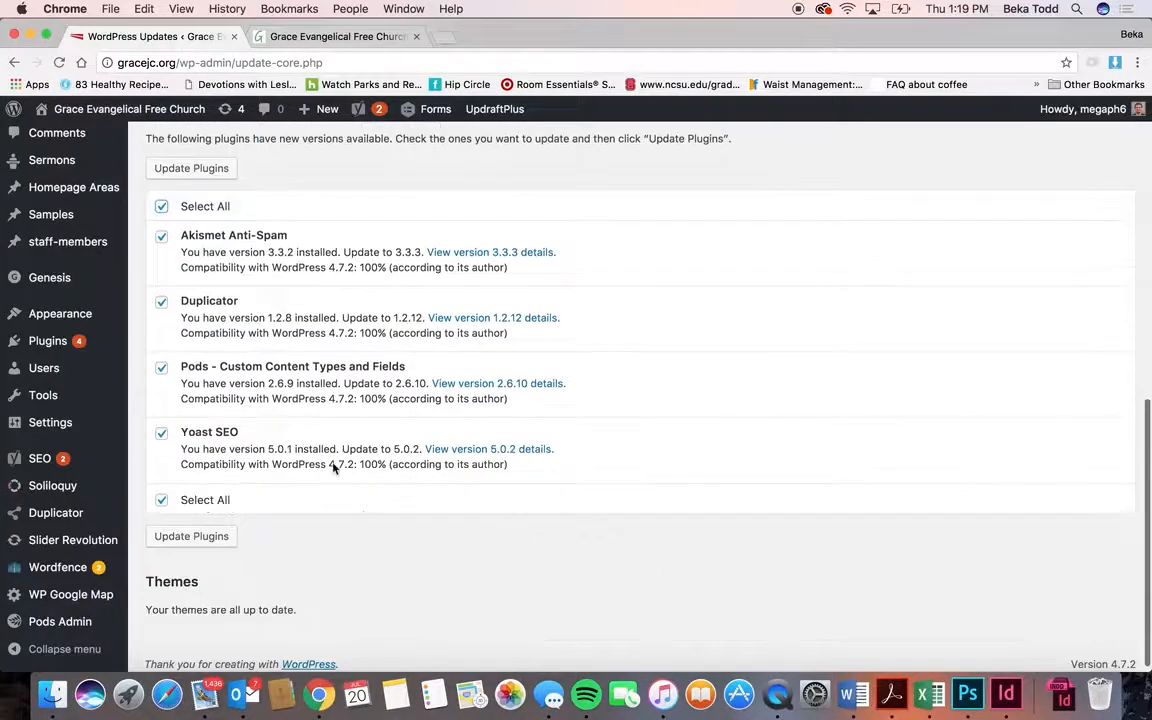
pyautogui.scroll(8, 334, 466)
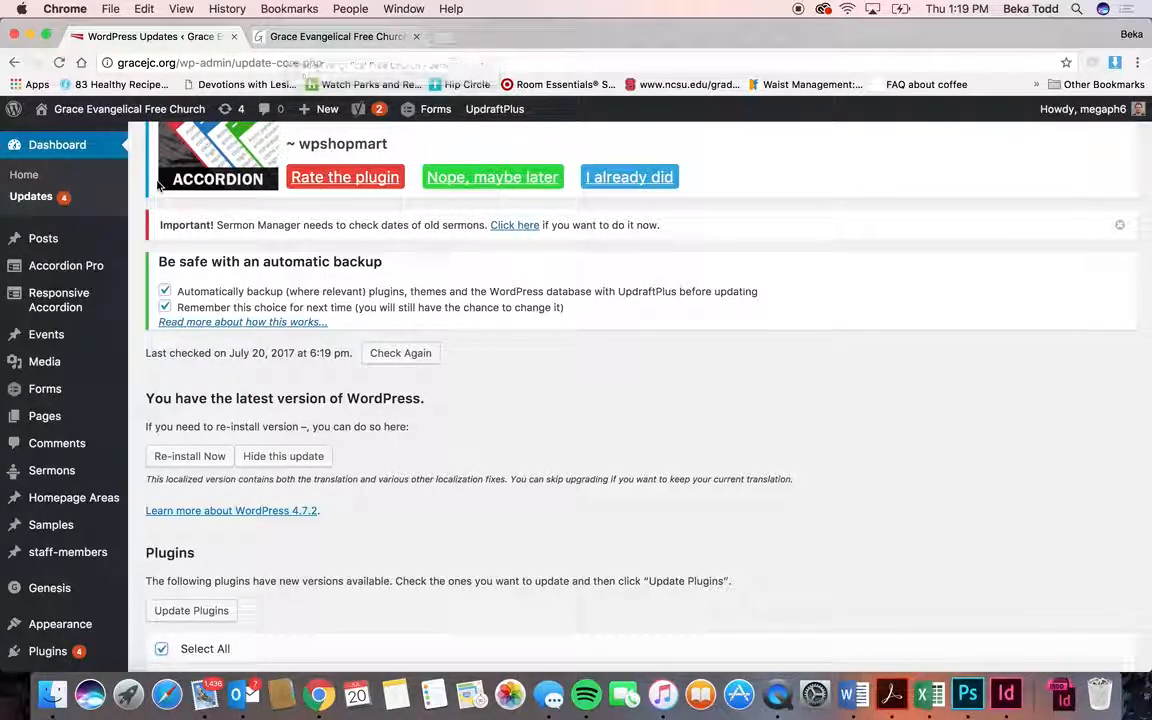
pyautogui.moveTo(58, 241)
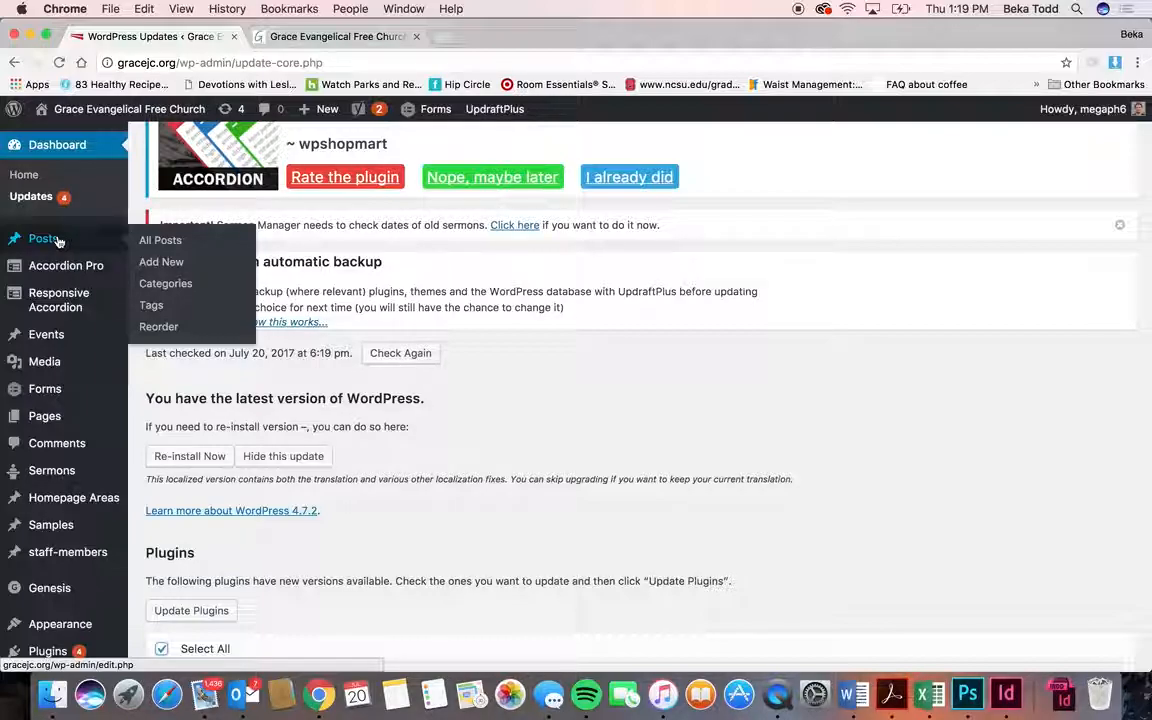
# - Look over the Posts list, then open the Staff accordion in Accordion Pro and read through it
pyautogui.click(58, 241)
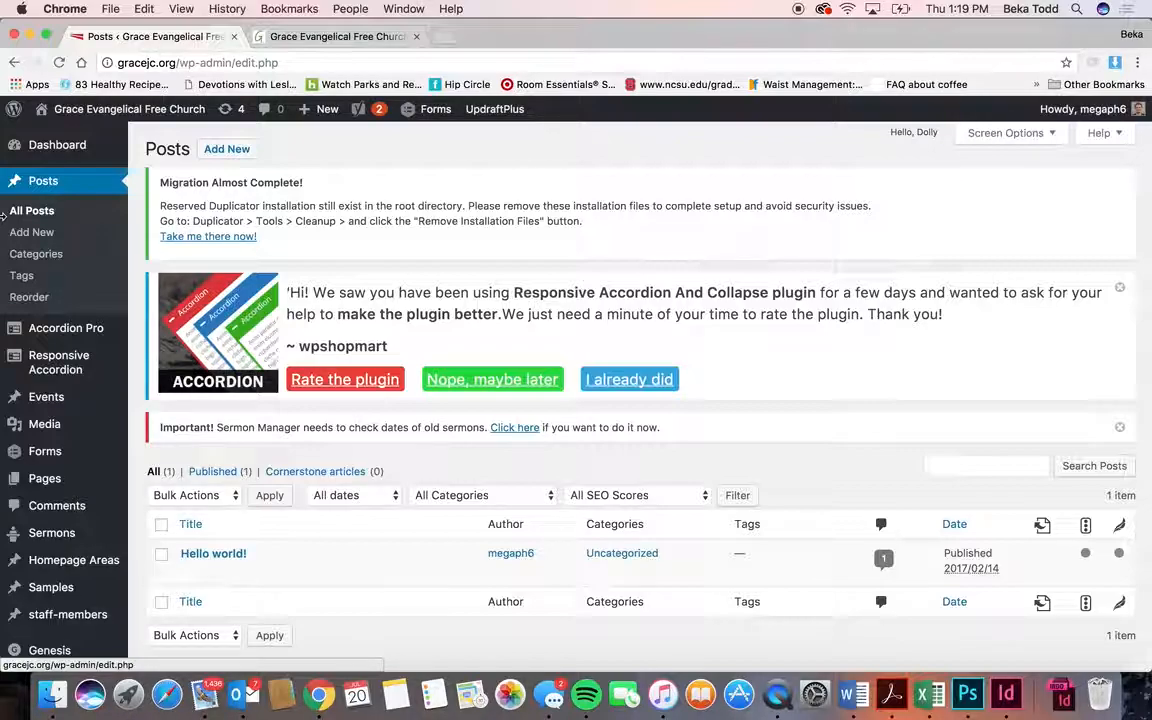
pyautogui.moveTo(57, 335)
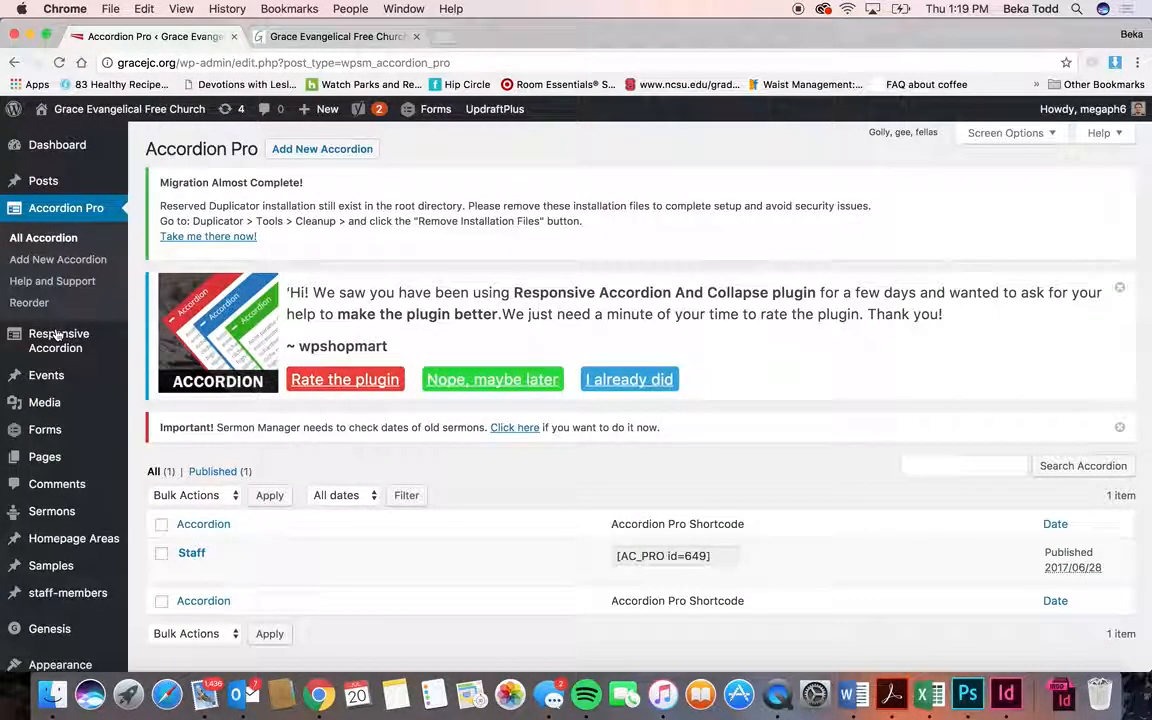
pyautogui.click(190, 553)
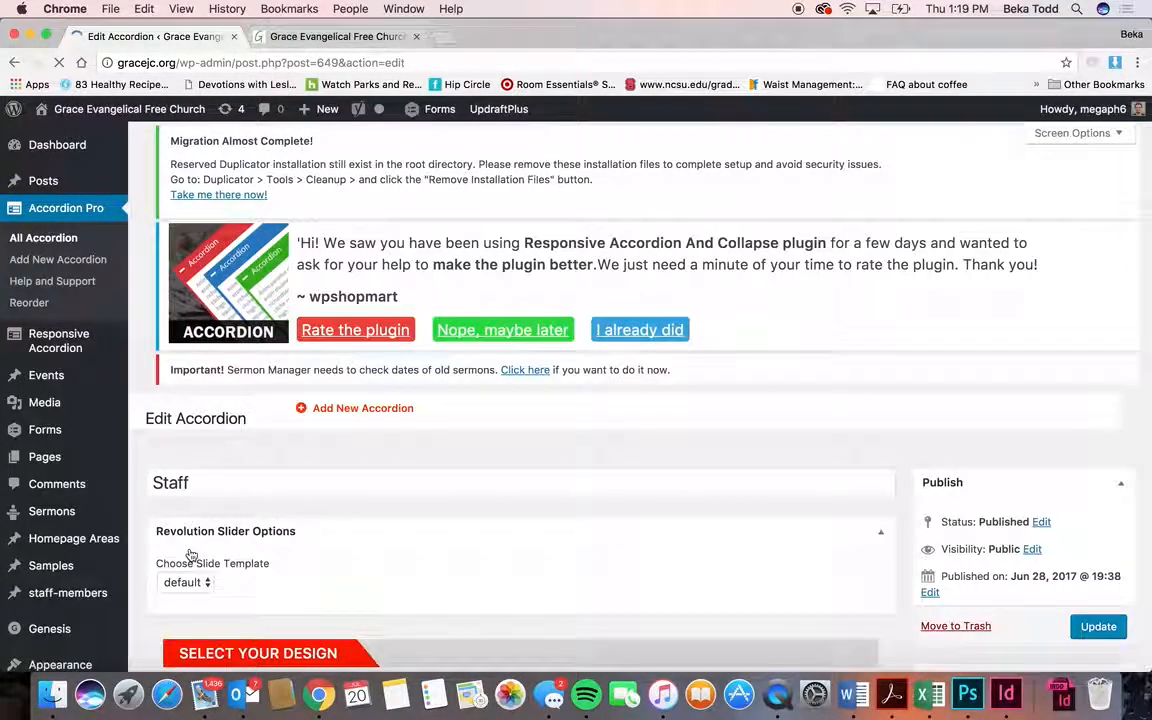
pyautogui.scroll(-5, 288, 561)
pyautogui.scroll(-7, 288, 561)
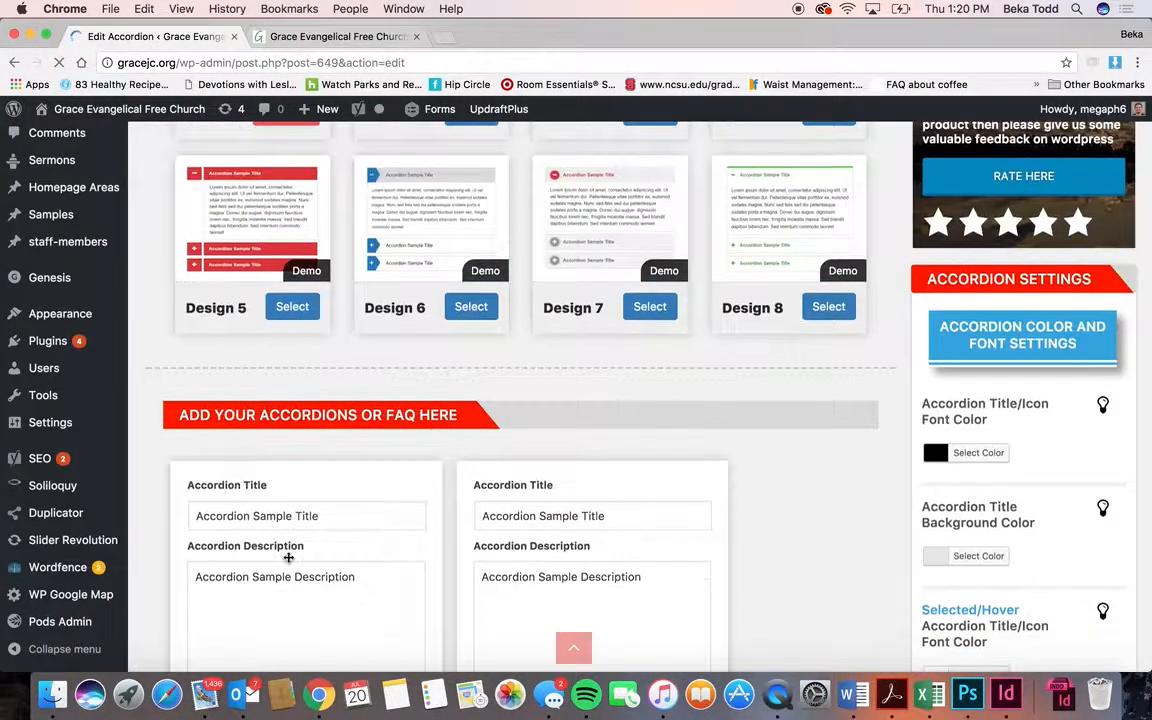
pyautogui.scroll(3, 288, 557)
pyautogui.scroll(1, 288, 557)
pyautogui.scroll(-9, 288, 557)
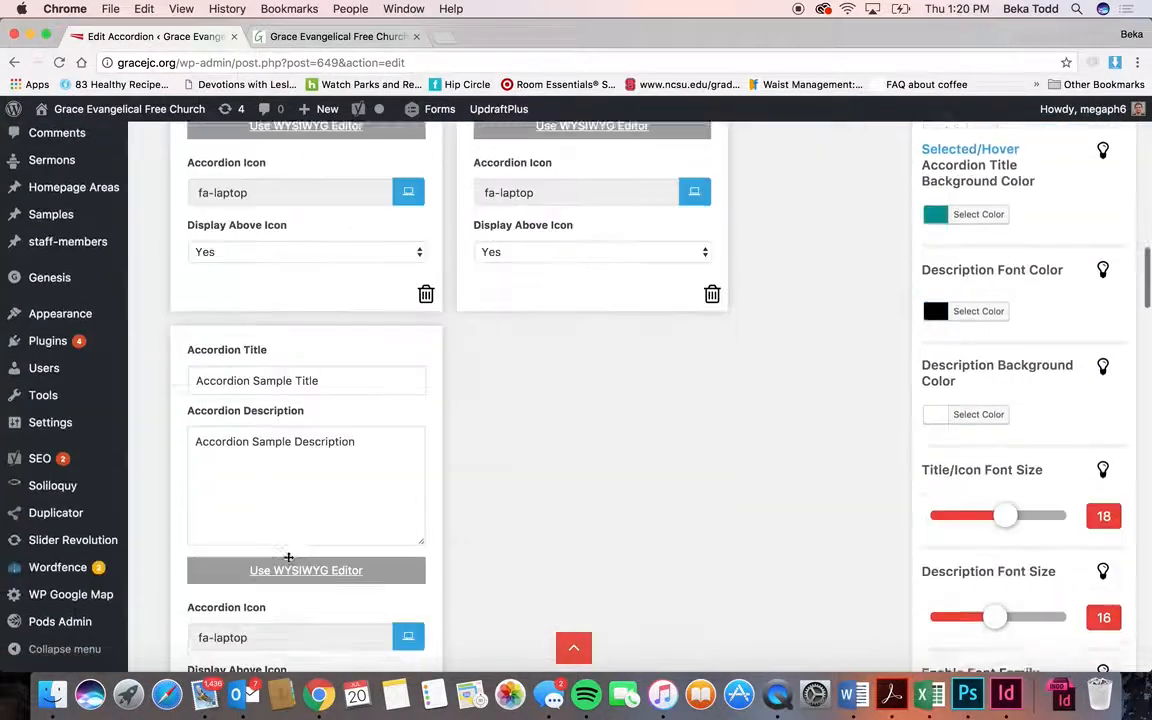
pyautogui.scroll(15, 288, 557)
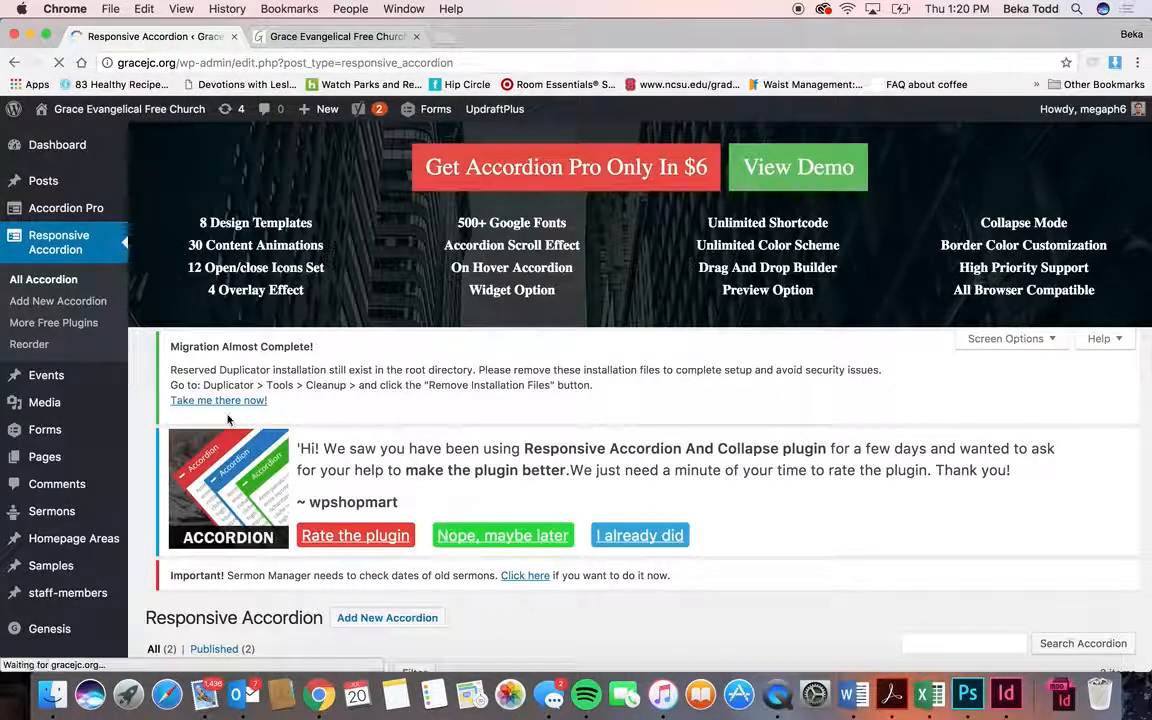
# - On the public site tab, open About > Leadership and scroll through it
pyautogui.scroll(-3, 228, 420)
pyautogui.scroll(-1, 228, 420)
pyautogui.moveTo(210, 513)
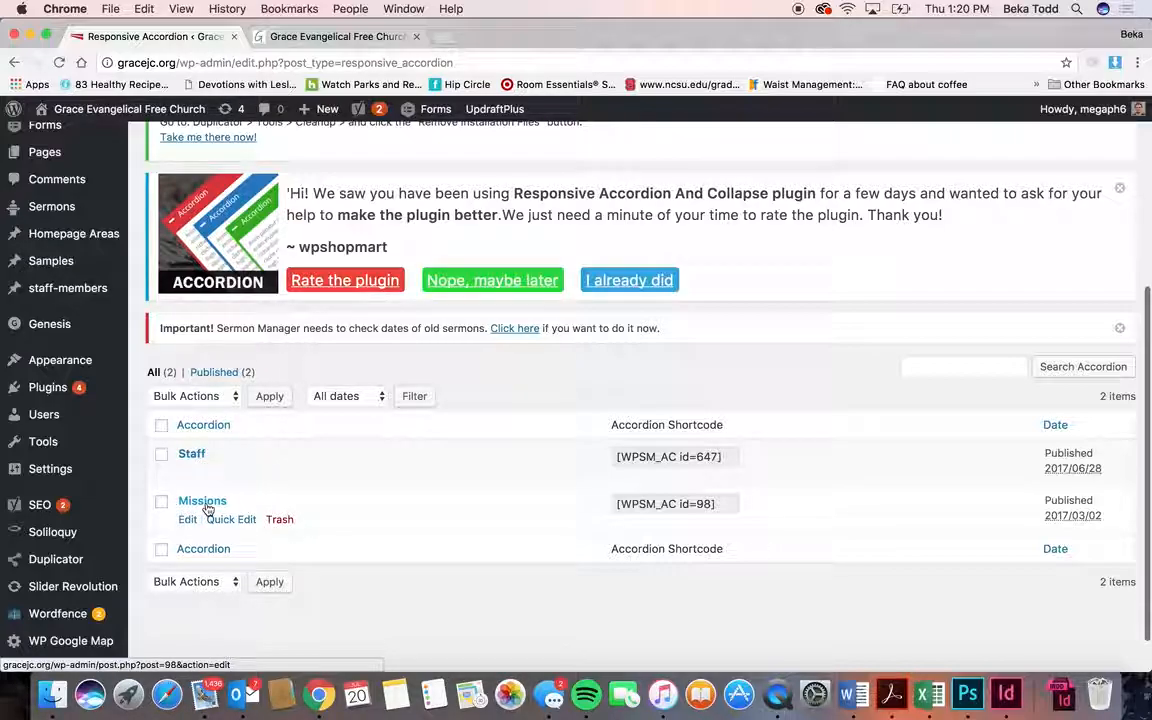
pyautogui.click(320, 36)
pyautogui.moveTo(286, 150)
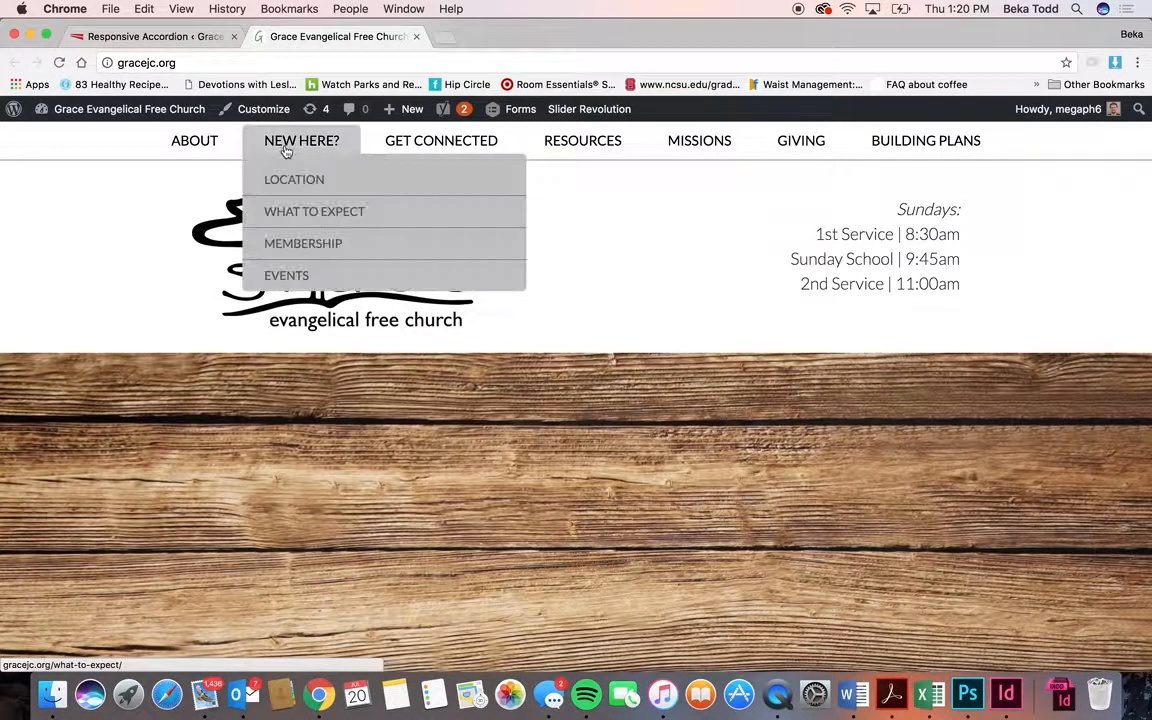
pyautogui.moveTo(197, 153)
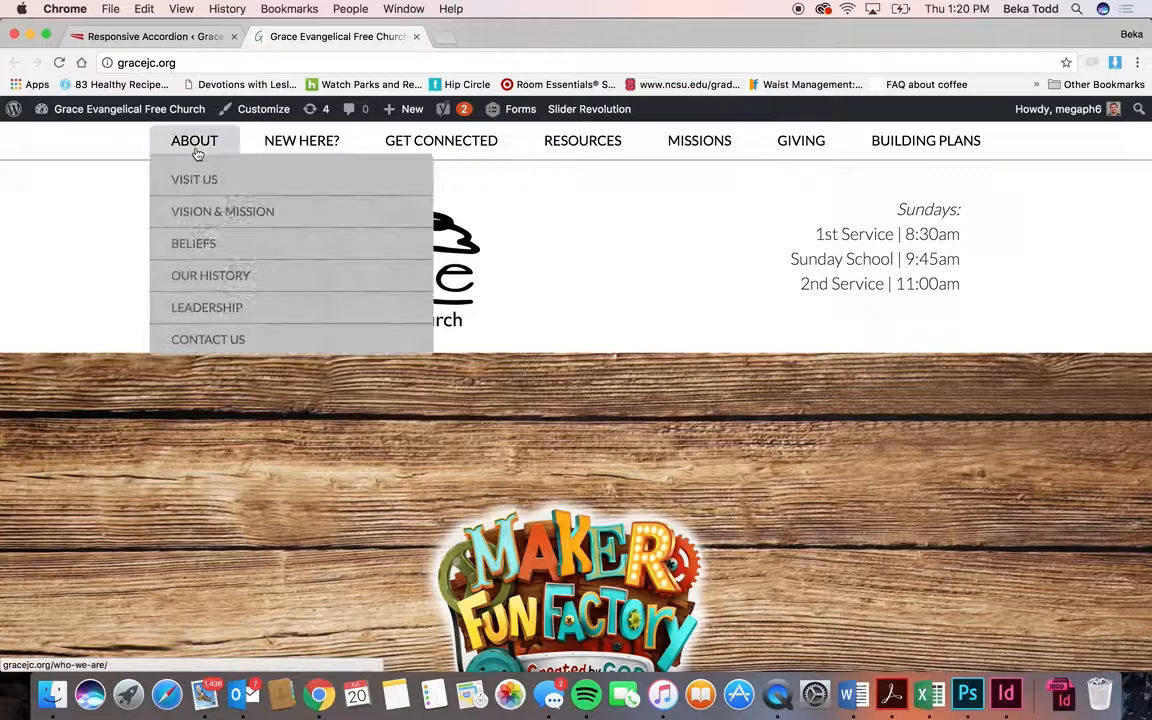
pyautogui.click(202, 320)
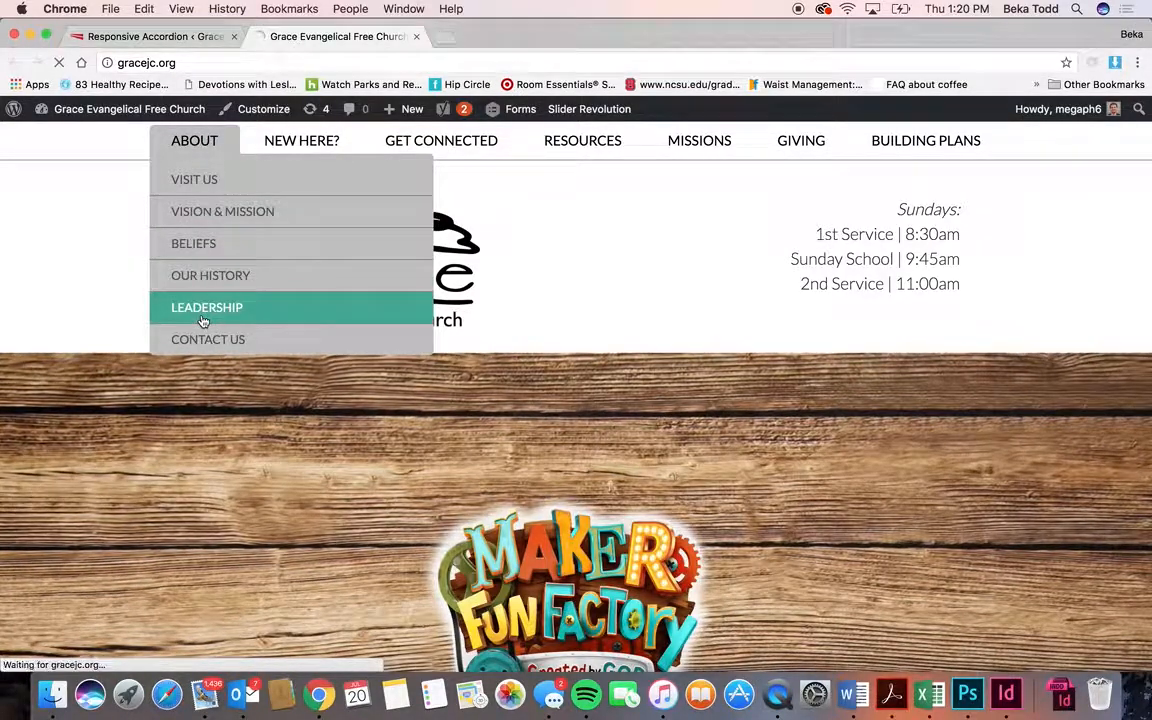
pyautogui.scroll(-4, 300, 420)
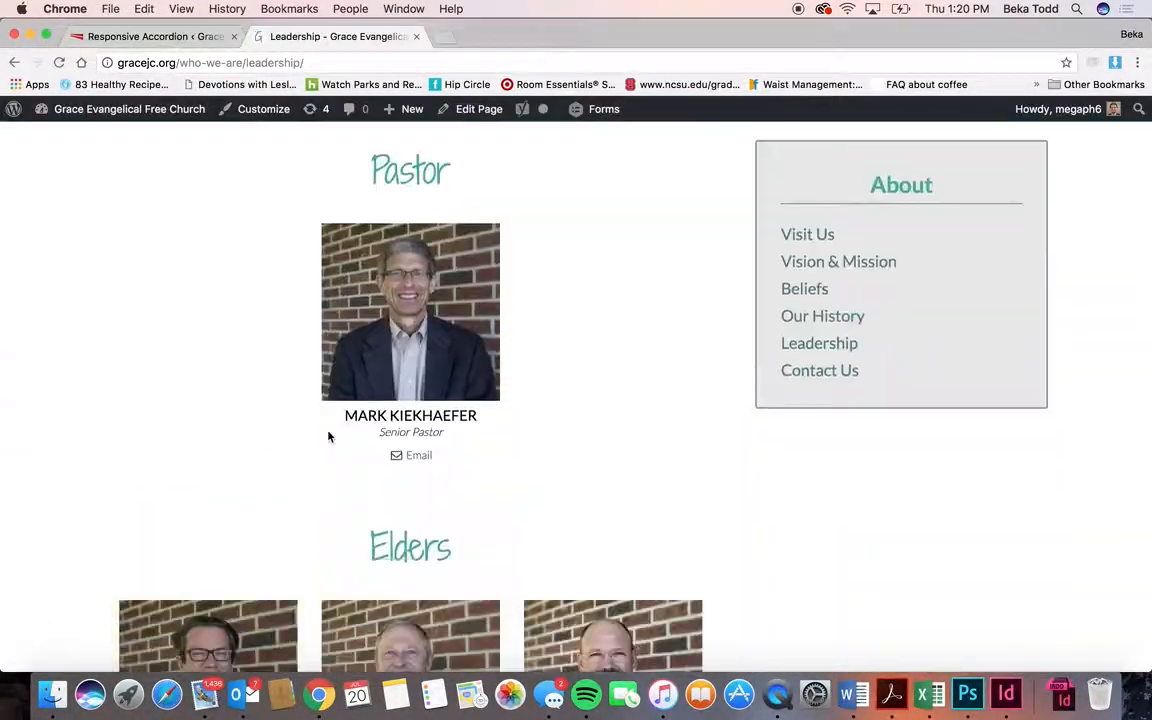
pyautogui.scroll(-4, 328, 436)
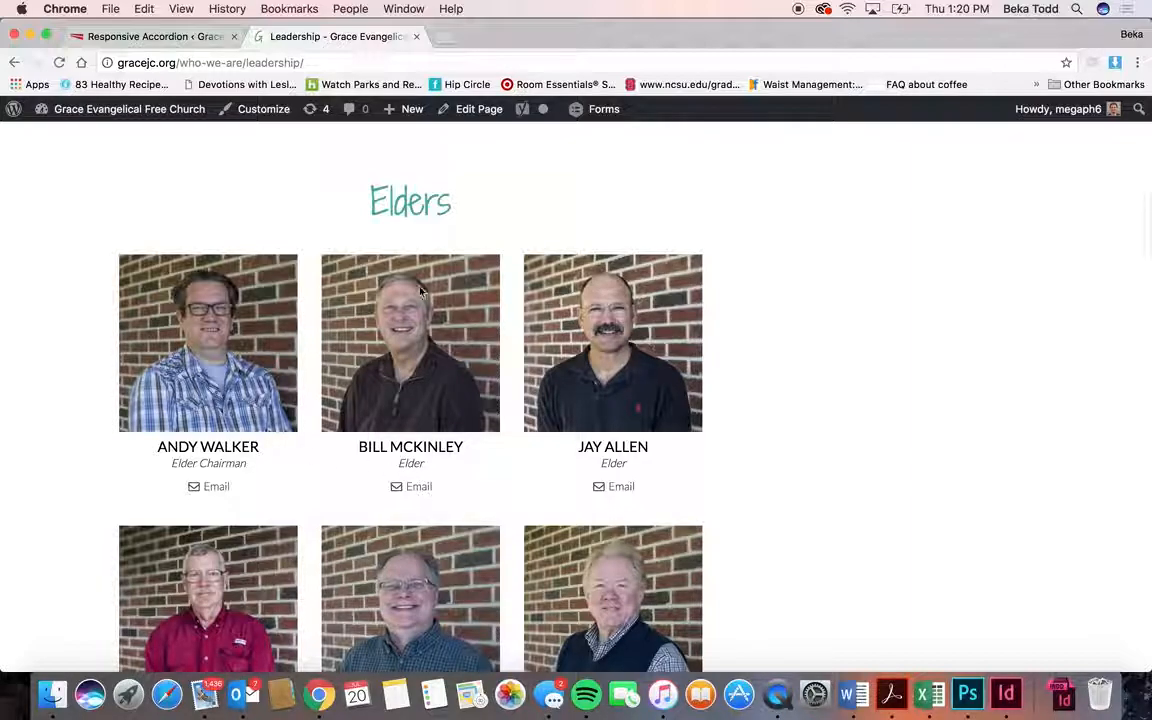
pyautogui.scroll(3, 420, 291)
# - Back in the admin, open the Staff accordion editor and scroll through it
pyautogui.click(190, 37)
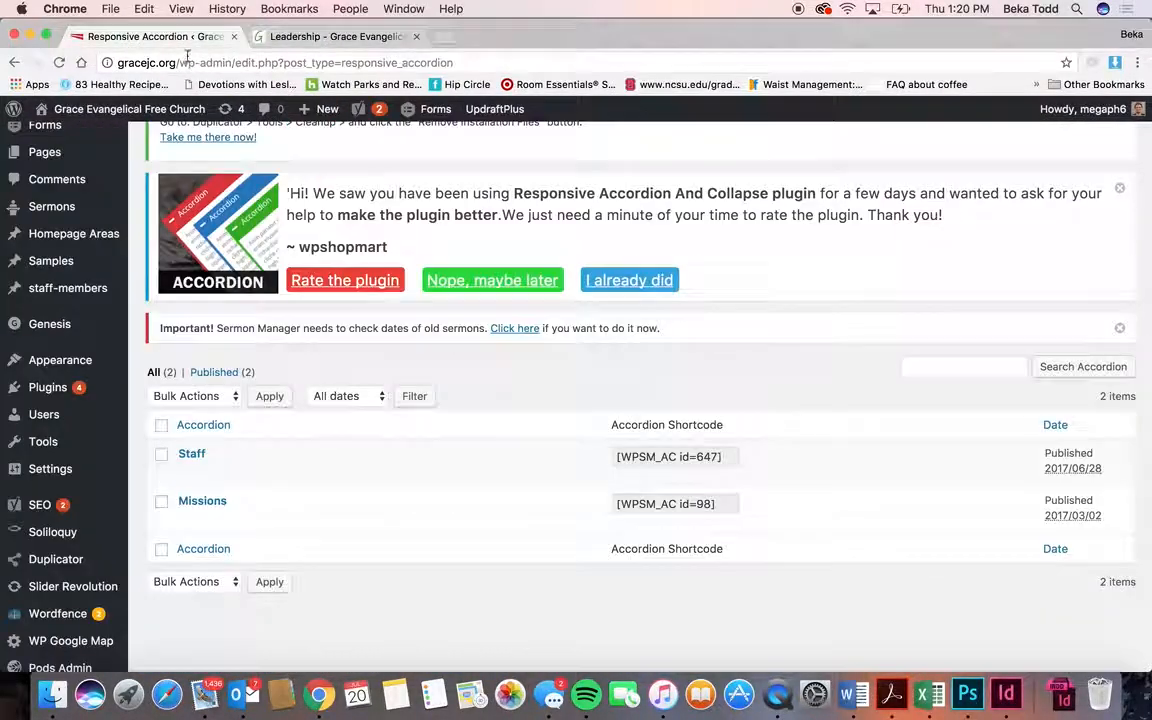
pyautogui.click(196, 459)
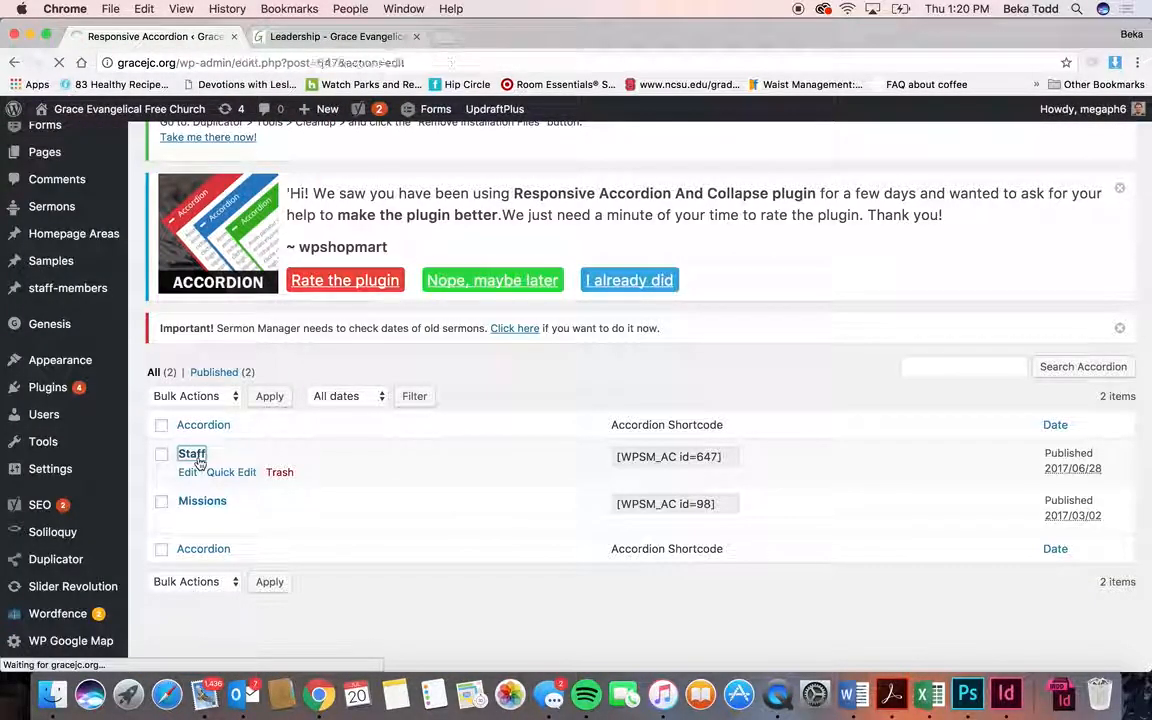
pyautogui.scroll(-5, 199, 462)
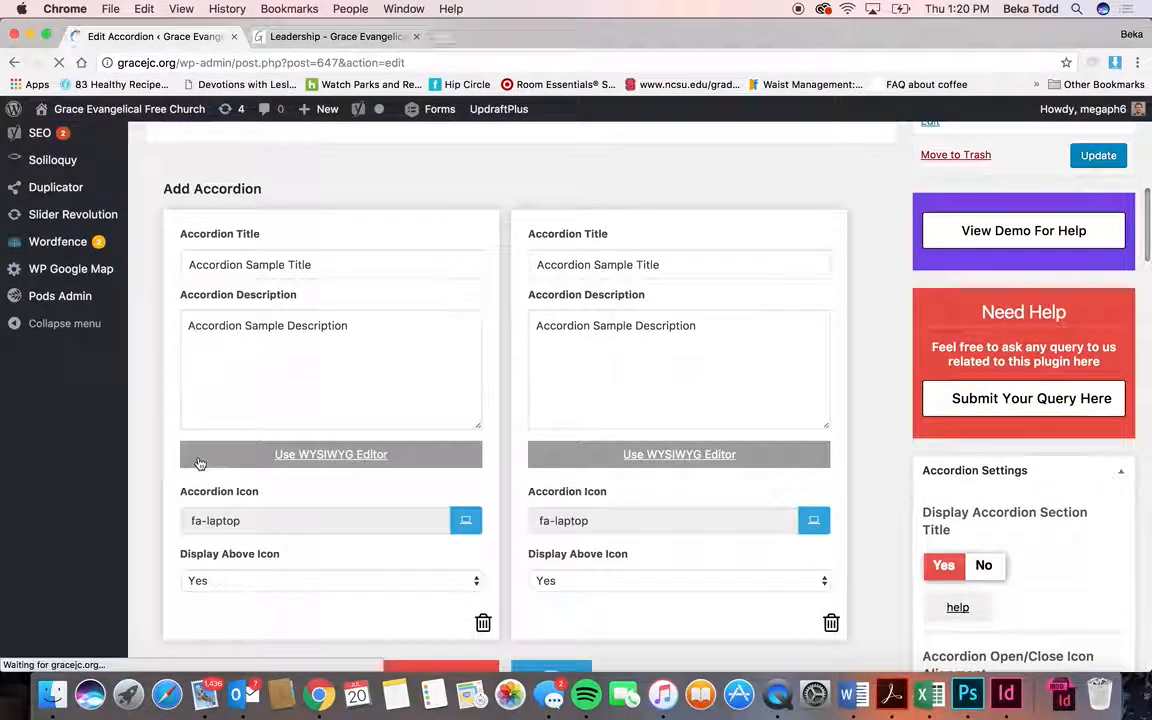
pyautogui.scroll(-7, 199, 462)
pyautogui.hscroll(-5, 199, 463)
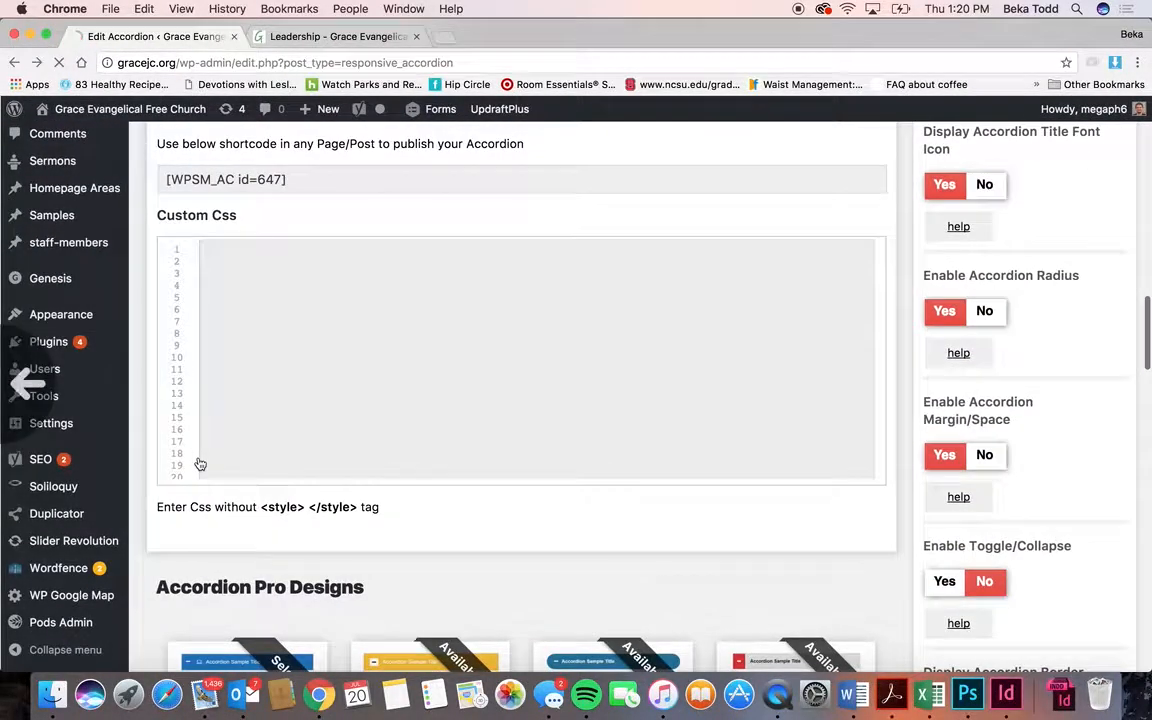
# - Review the Missions accordion editor, then return to the live Leadership page
pyautogui.click(198, 506)
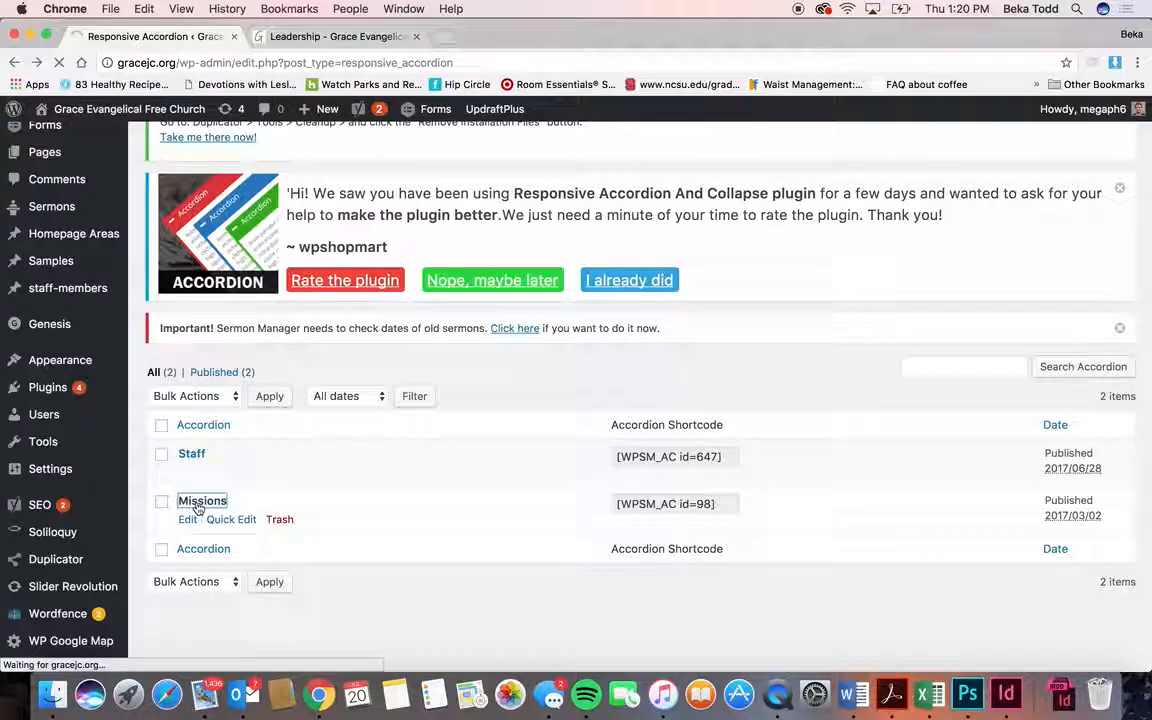
pyautogui.scroll(-6, 198, 508)
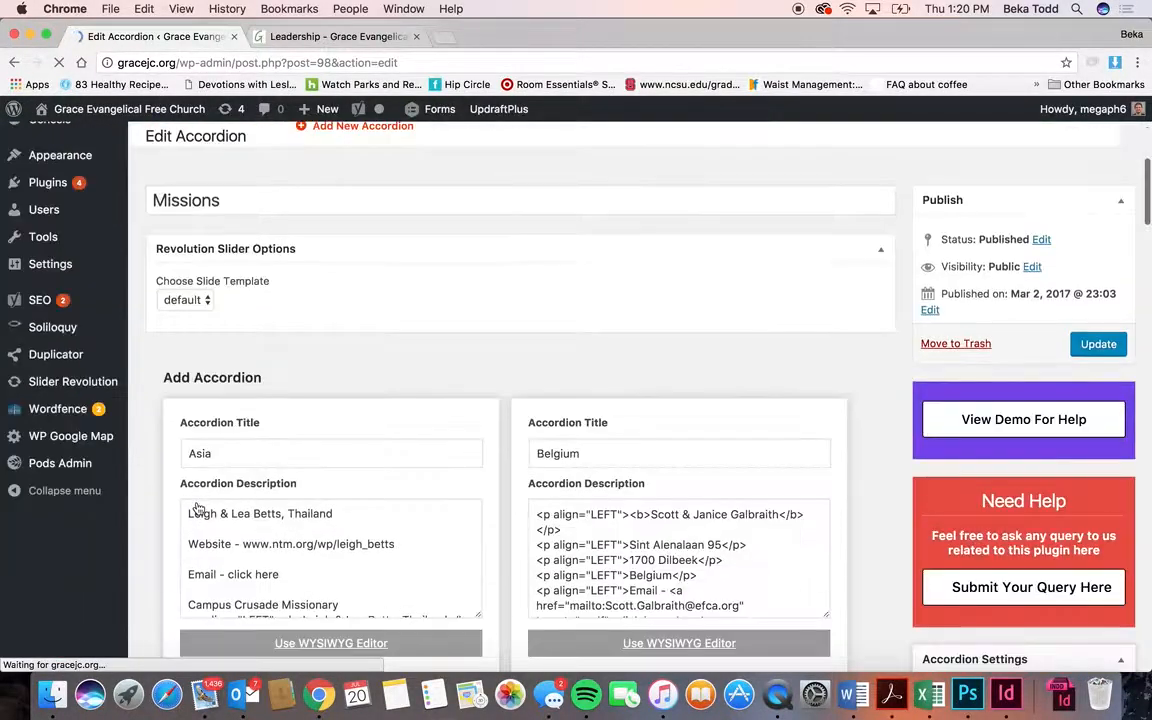
pyautogui.click(343, 40)
pyautogui.scroll(5, 455, 275)
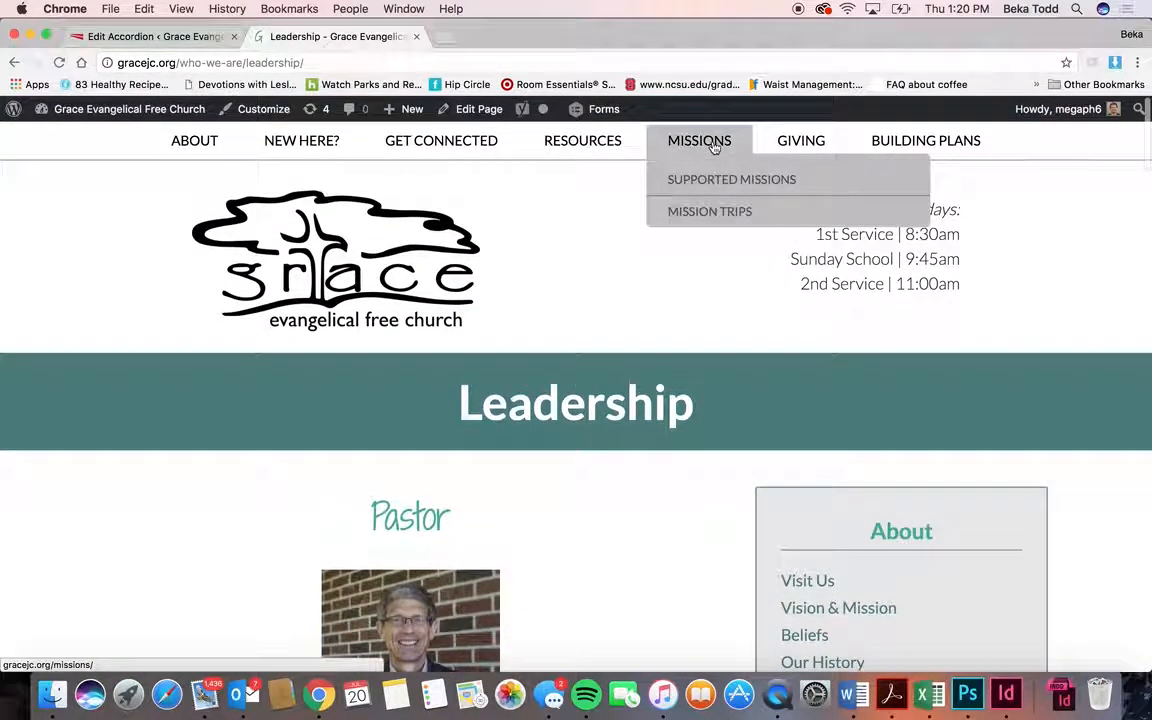
# - Open the live Missions page and expand the New Tribes Mission and Local Missions sections
pyautogui.click(712, 147)
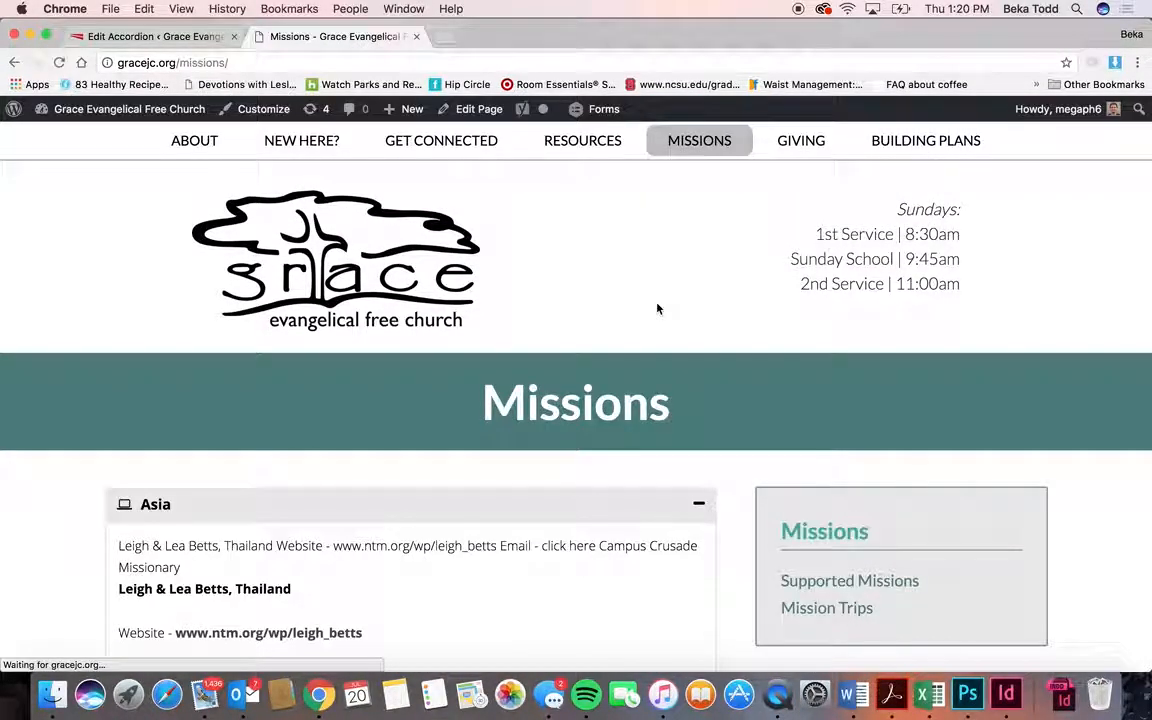
pyautogui.scroll(-5, 656, 306)
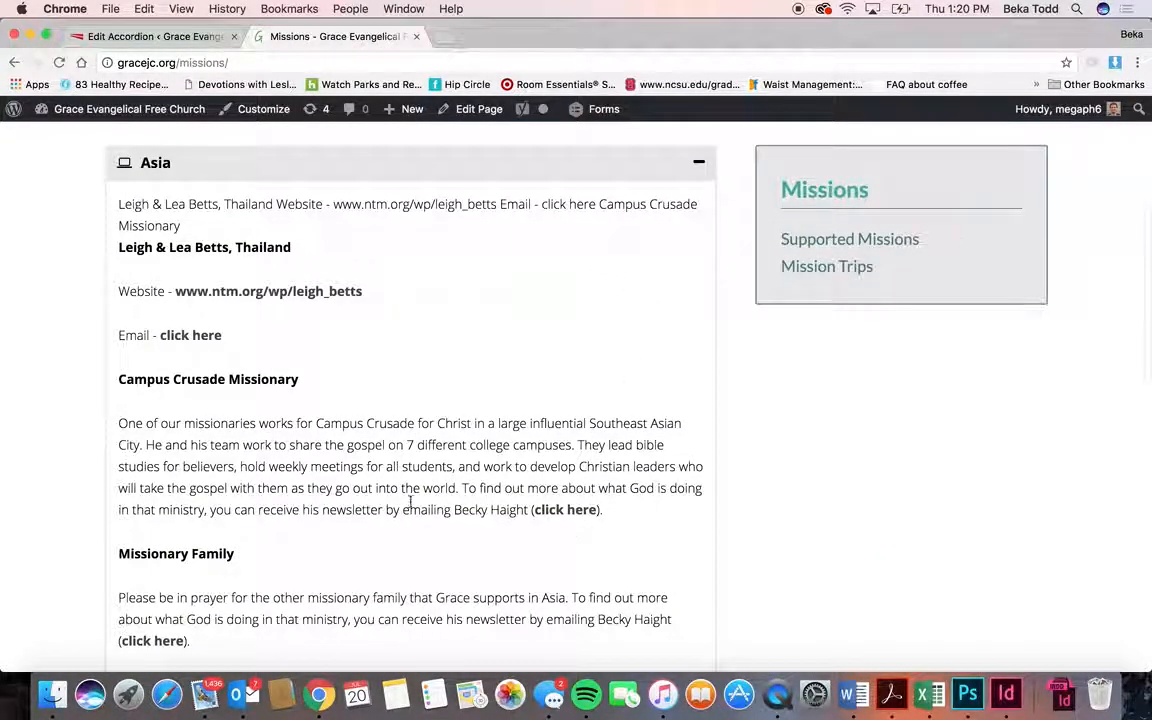
pyautogui.scroll(-6, 588, 326)
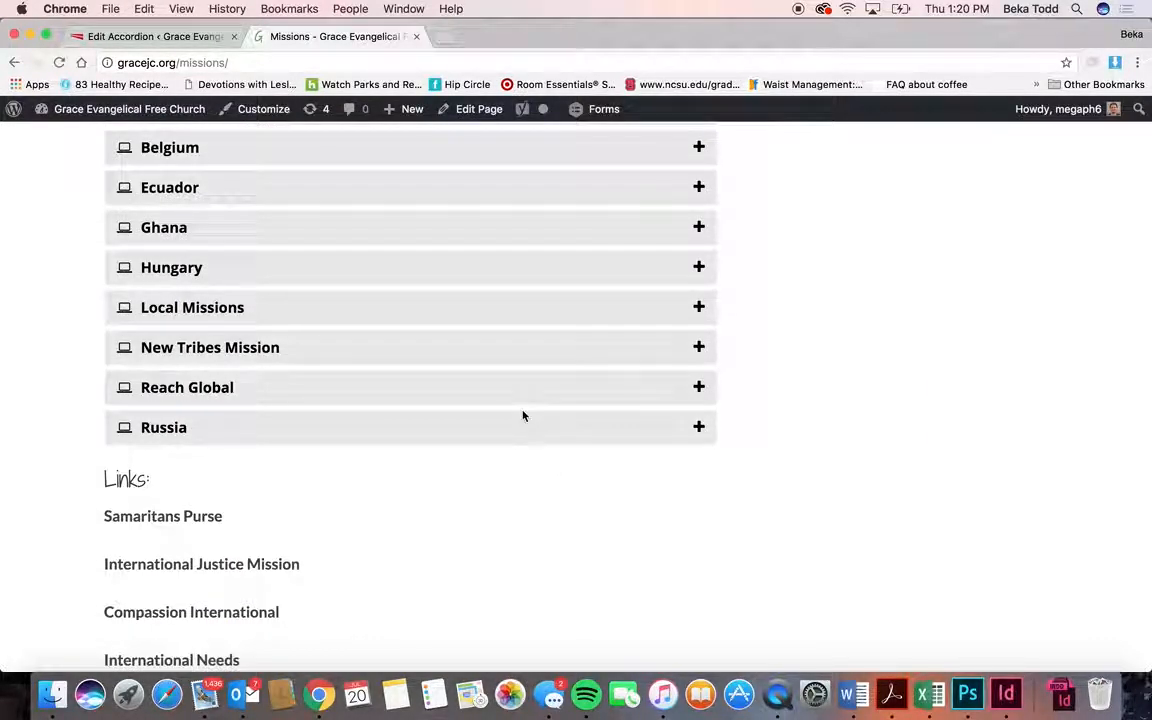
pyautogui.click(697, 346)
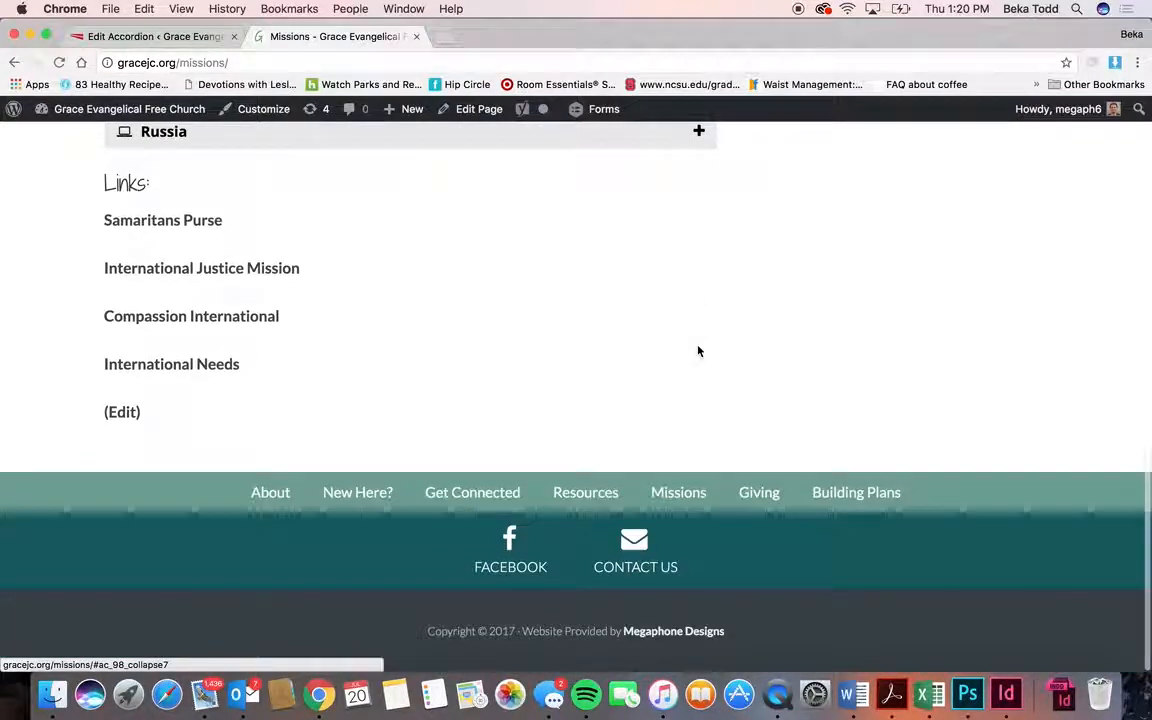
pyautogui.click(697, 234)
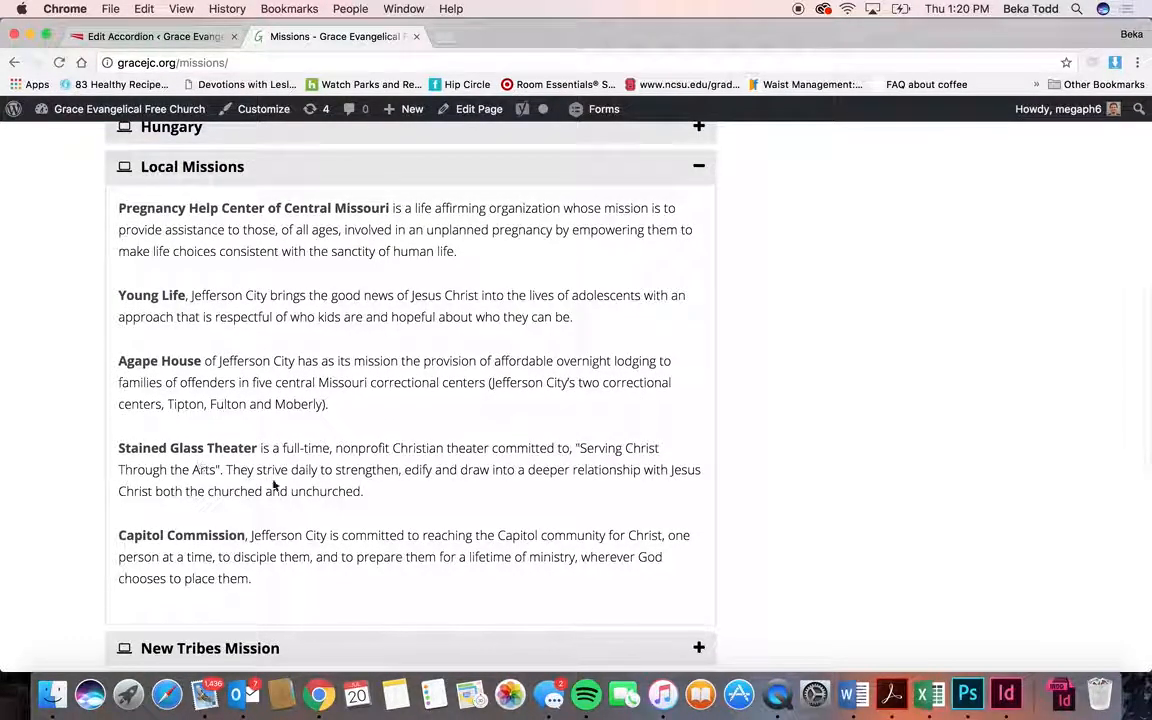
# - Expand the Asia section, then return to the Missions accordion editor tab
pyautogui.scroll(3, 424, 314)
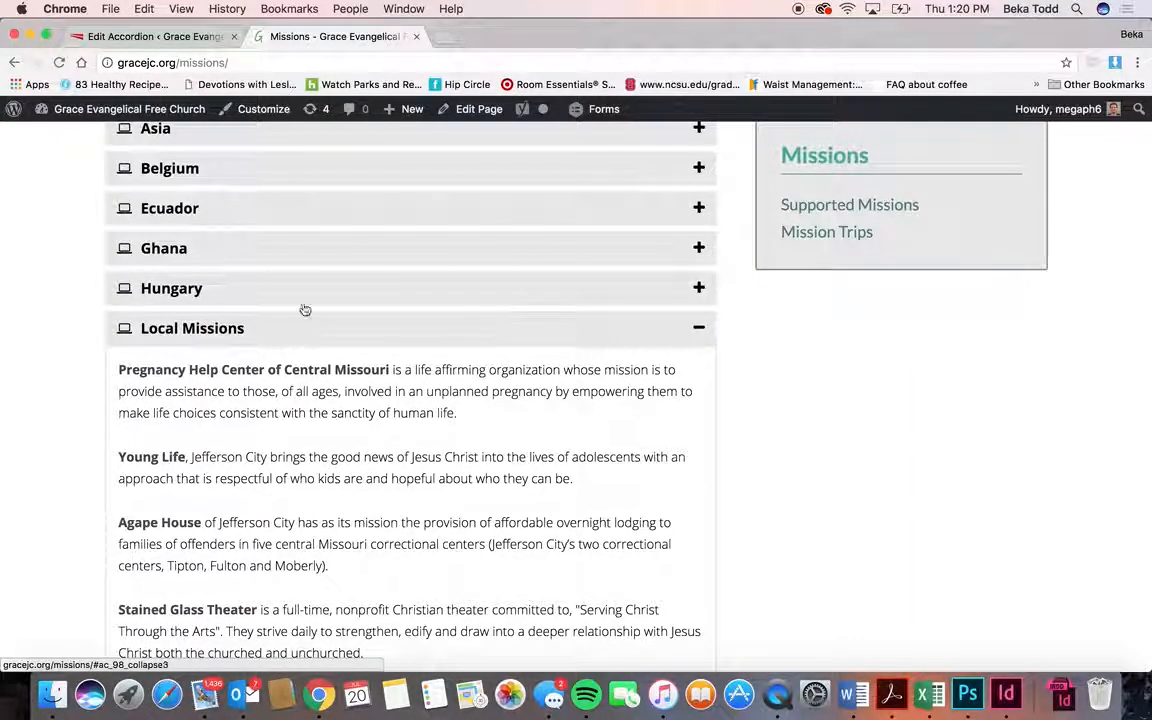
pyautogui.scroll(5, 579, 406)
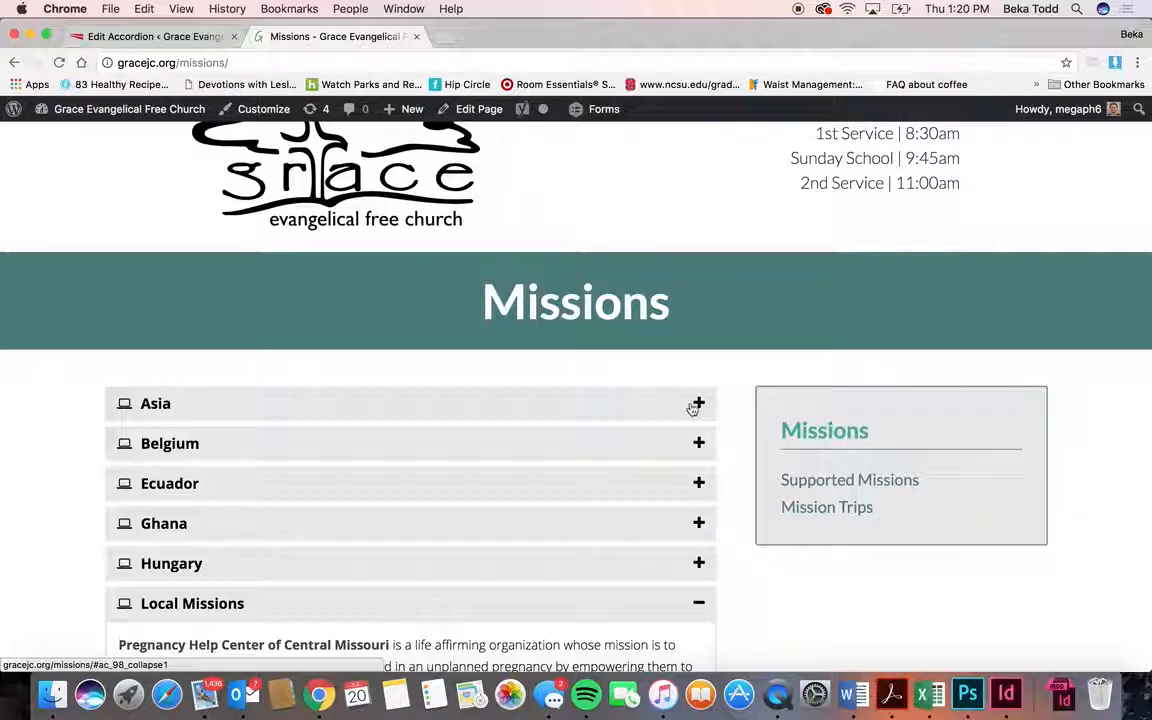
pyautogui.click(695, 405)
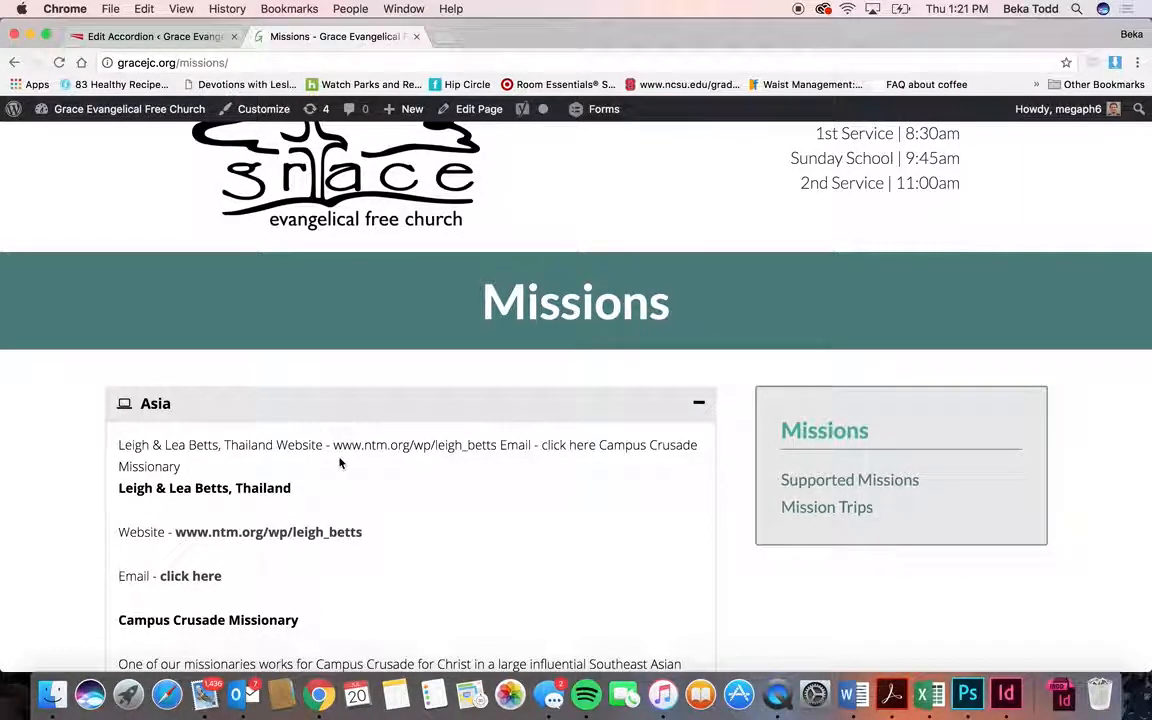
pyautogui.click(163, 36)
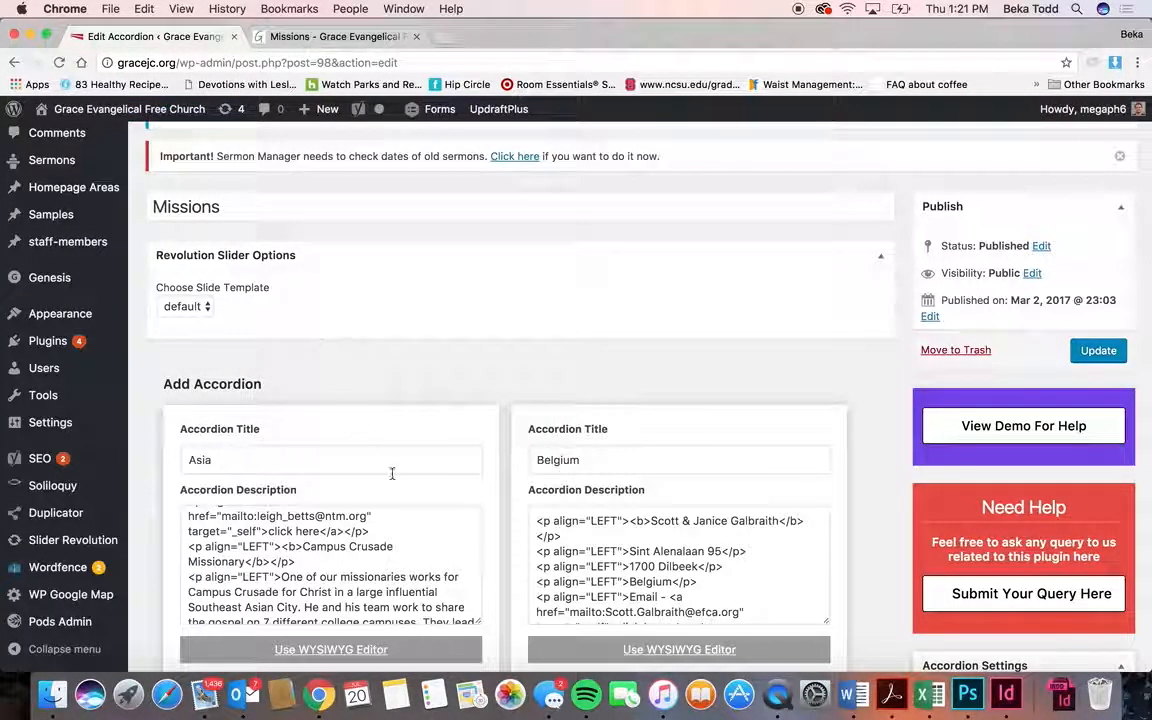
pyautogui.scroll(-4, 391, 473)
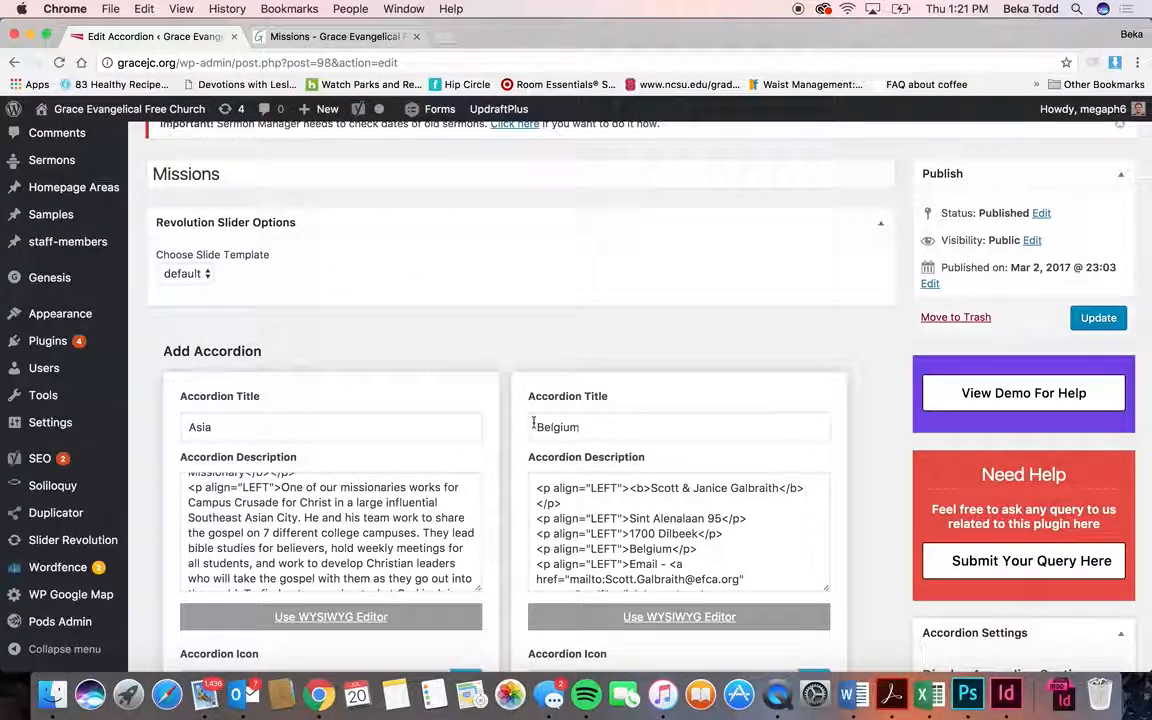
pyautogui.scroll(-5, 340, 487)
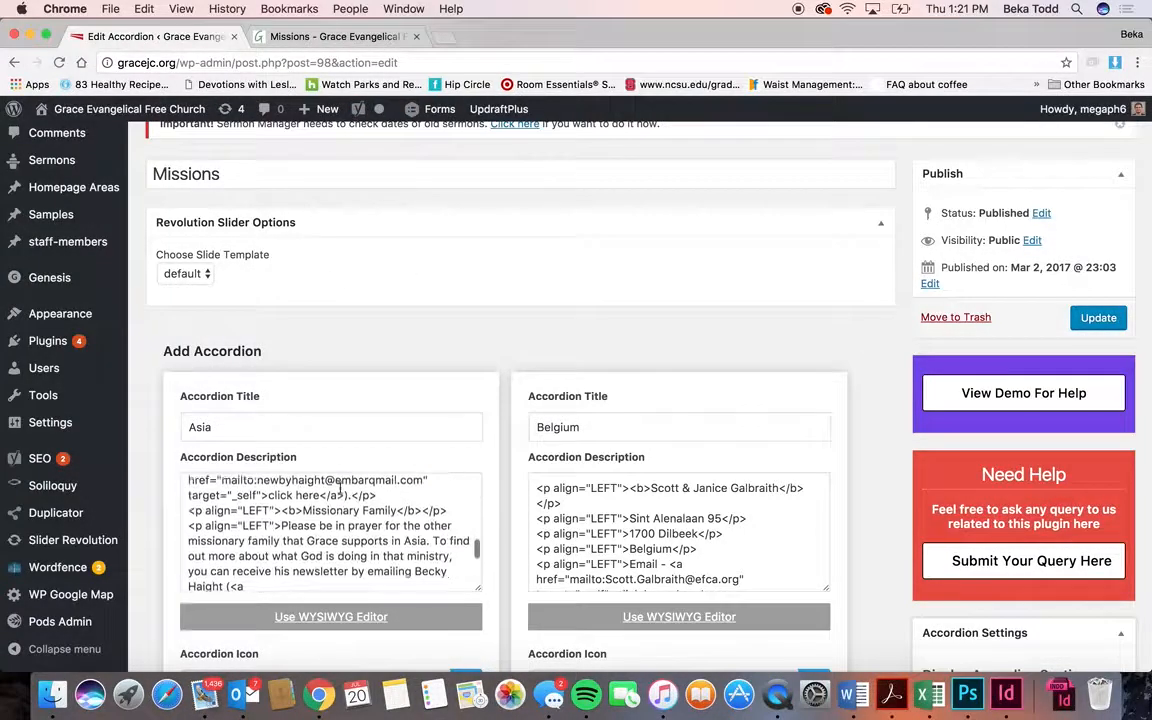
pyautogui.scroll(-10, 499, 503)
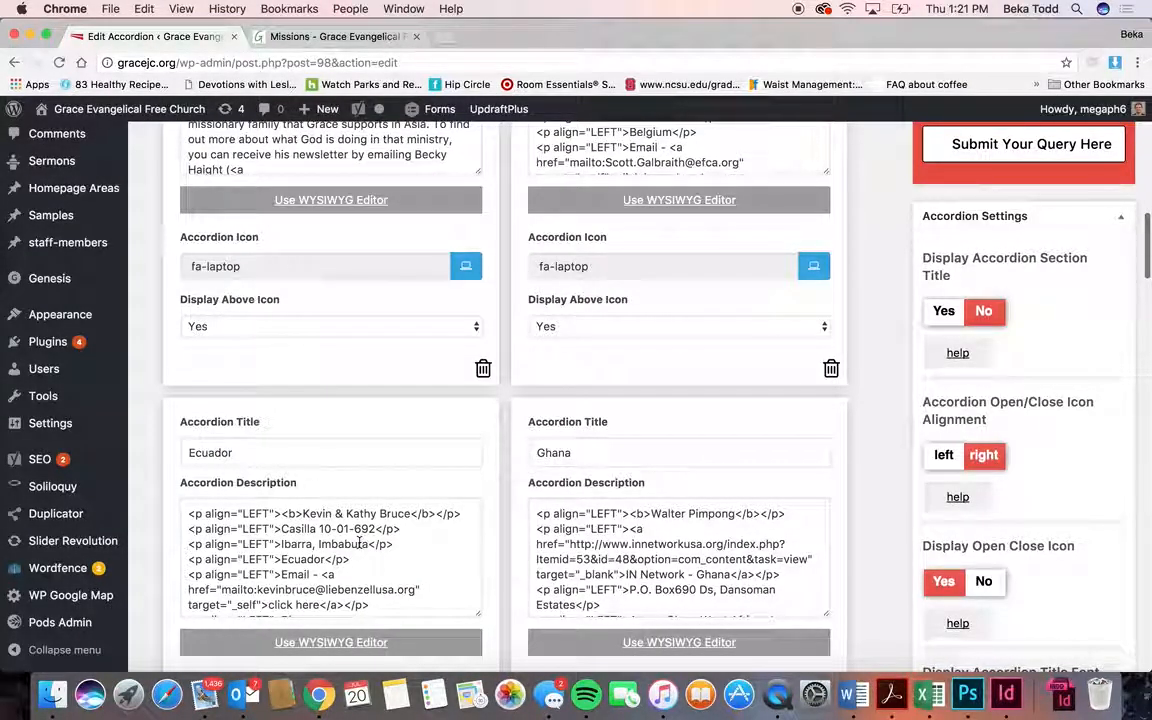
pyautogui.scroll(-5, 360, 541)
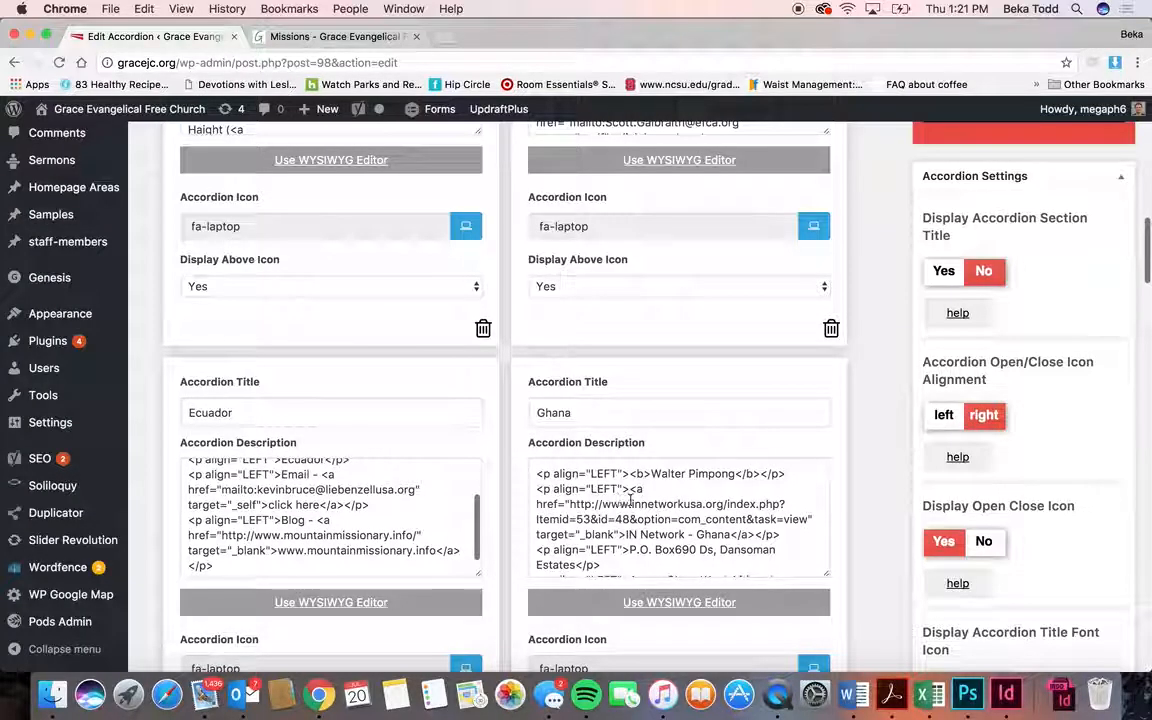
pyautogui.click(325, 42)
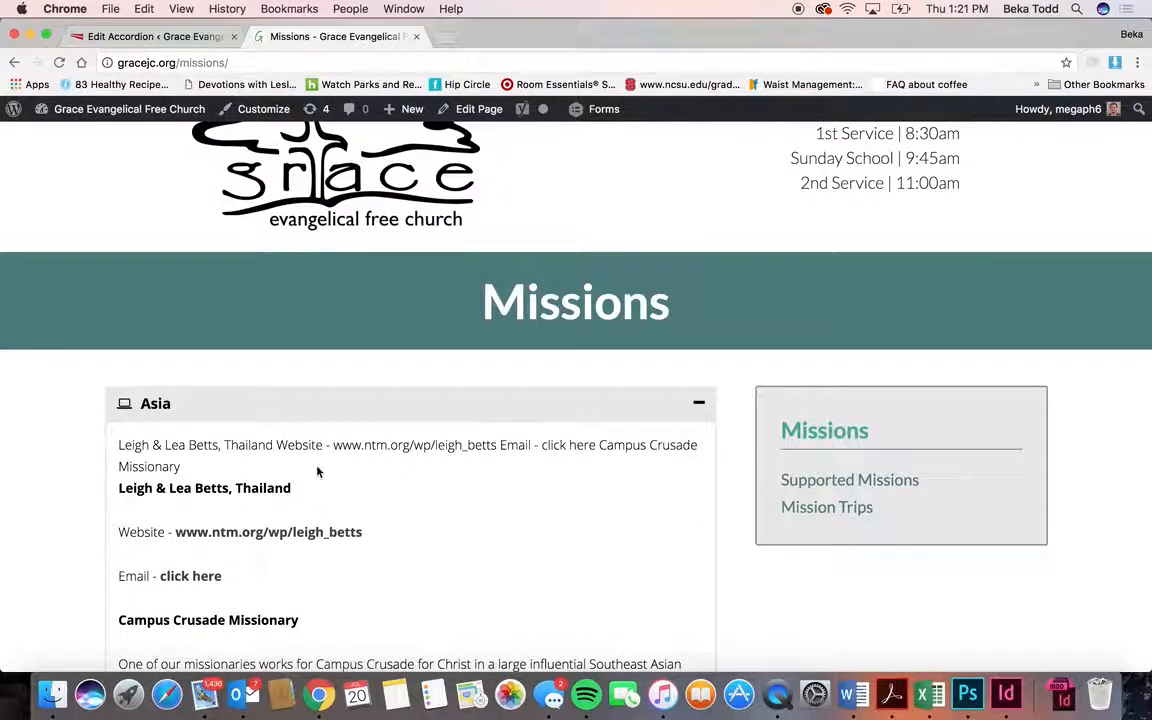
pyautogui.click(150, 36)
pyautogui.scroll(5, 243, 500)
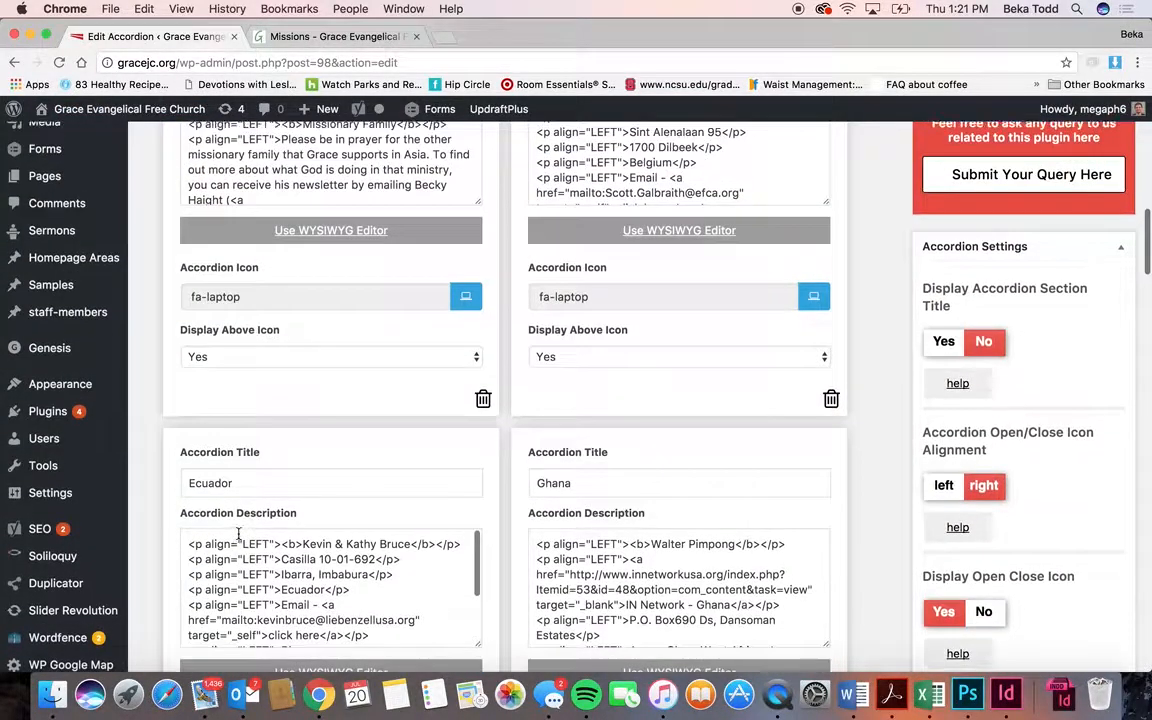
pyautogui.click(309, 573)
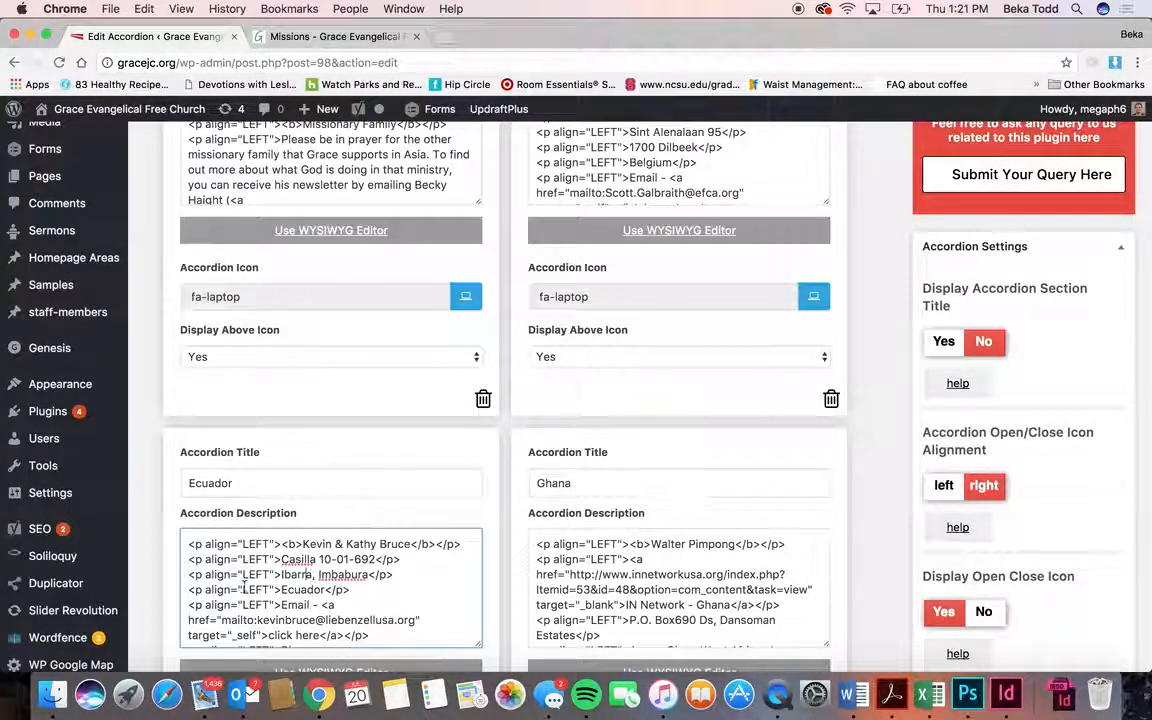
pyautogui.scroll(-1, 338, 582)
pyautogui.scroll(-4, 338, 588)
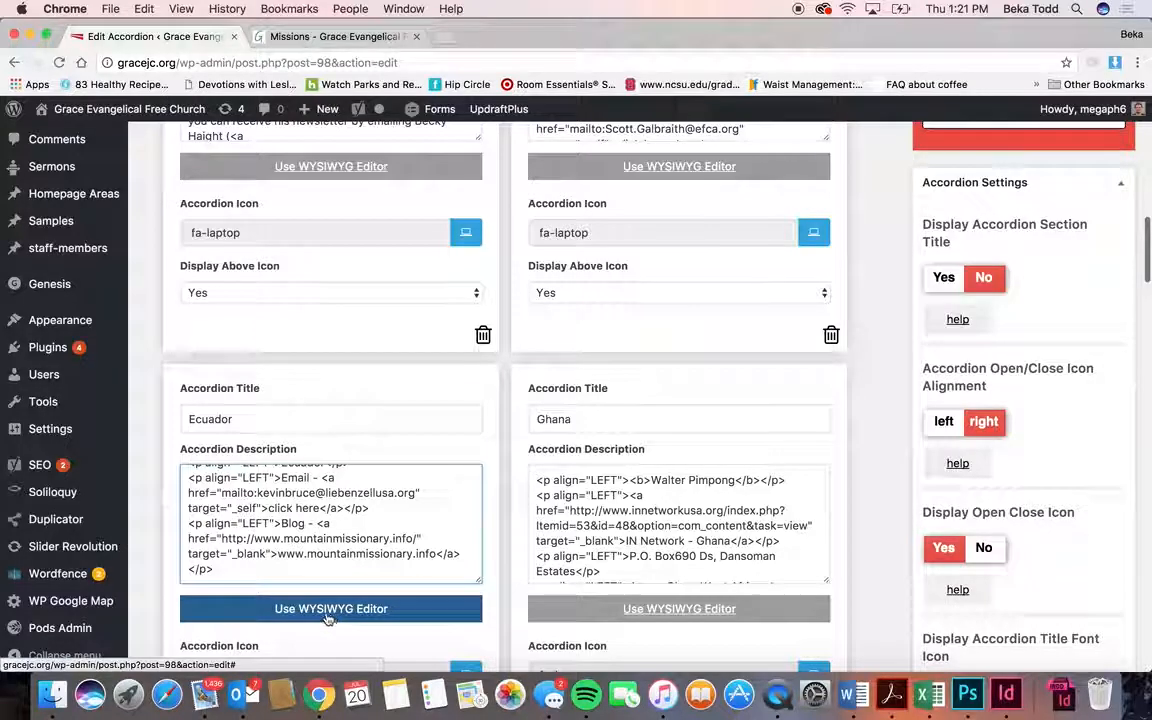
# - Open the Ecuador description in the Accordion Editor in visual mode
pyautogui.click(326, 610)
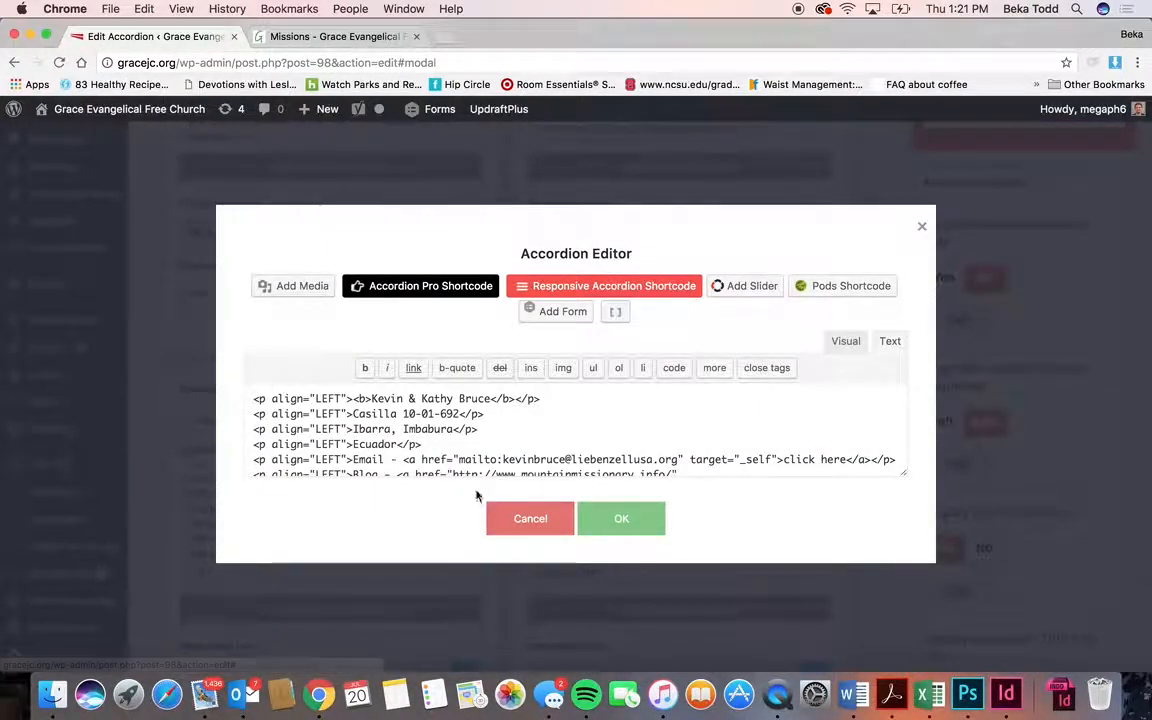
pyautogui.scroll(-2, 693, 414)
pyautogui.scroll(2, 693, 414)
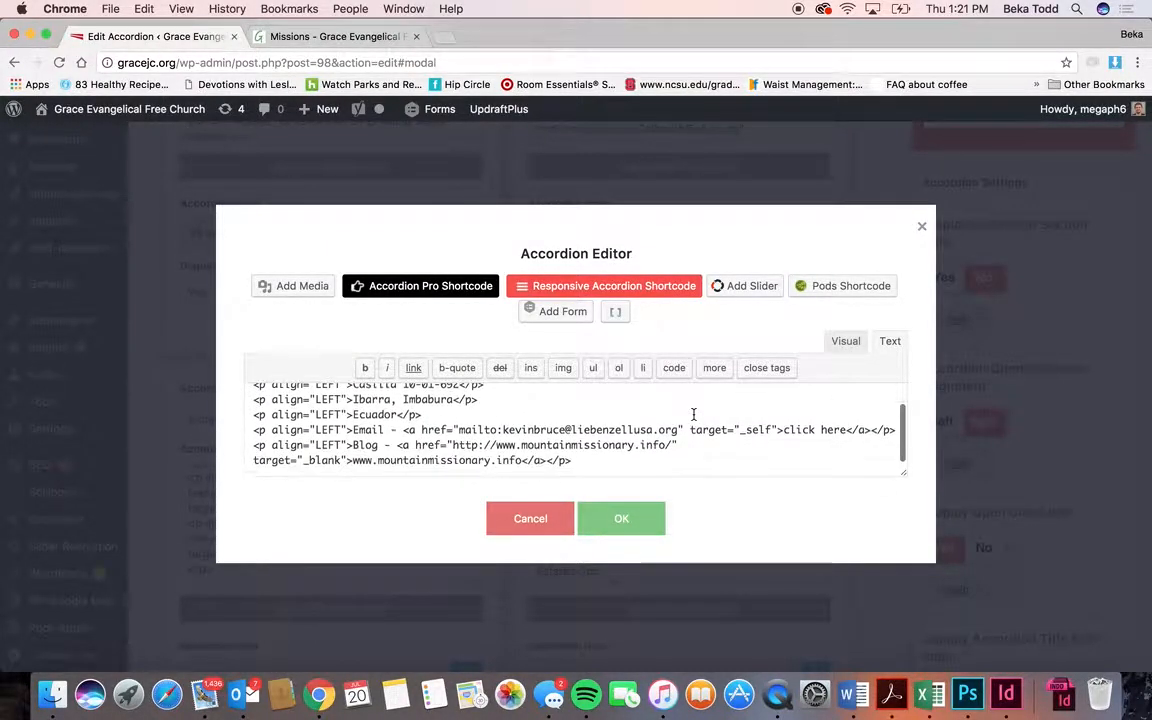
pyautogui.scroll(2, 693, 414)
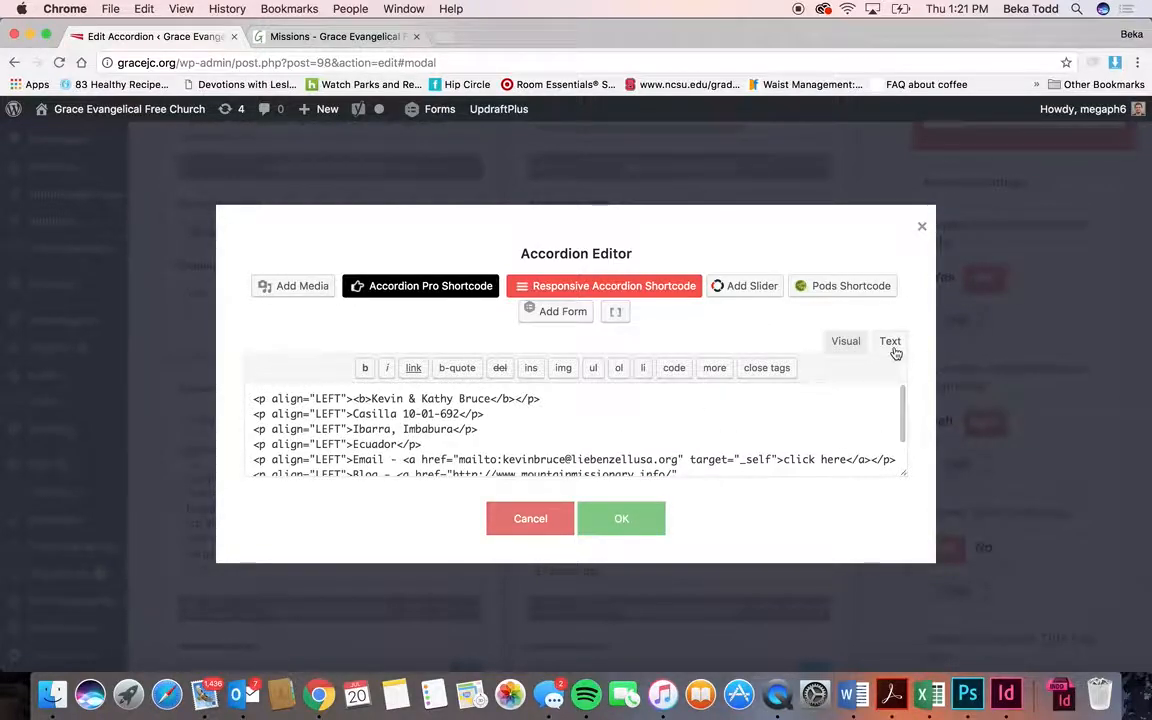
pyautogui.click(845, 341)
pyautogui.scroll(-3, 743, 414)
pyautogui.scroll(3, 743, 414)
pyautogui.scroll(-5, 743, 416)
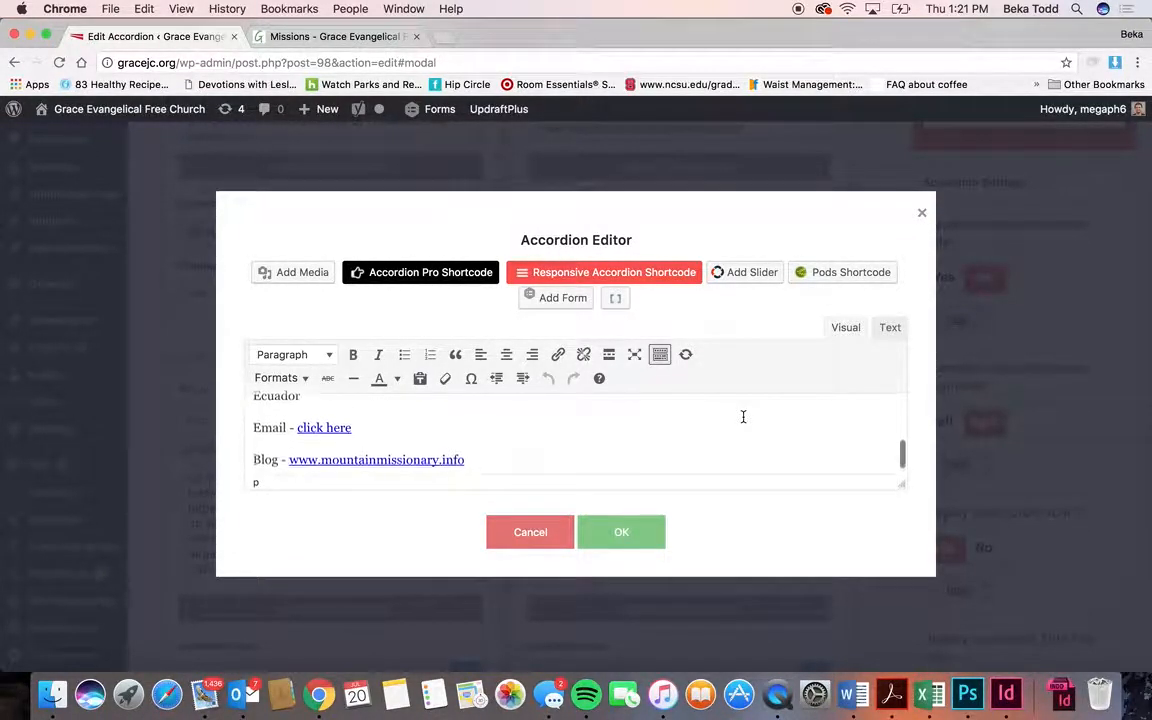
pyautogui.scroll(5, 743, 416)
pyautogui.scroll(-5, 743, 416)
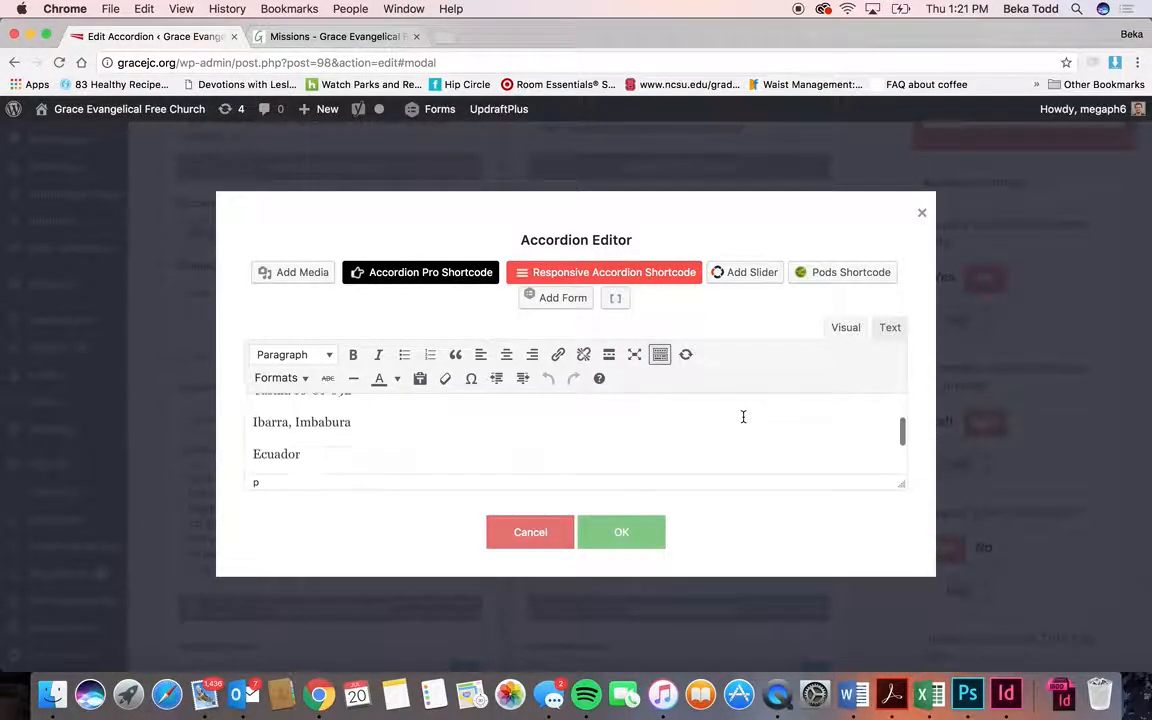
pyautogui.scroll(5, 416, 418)
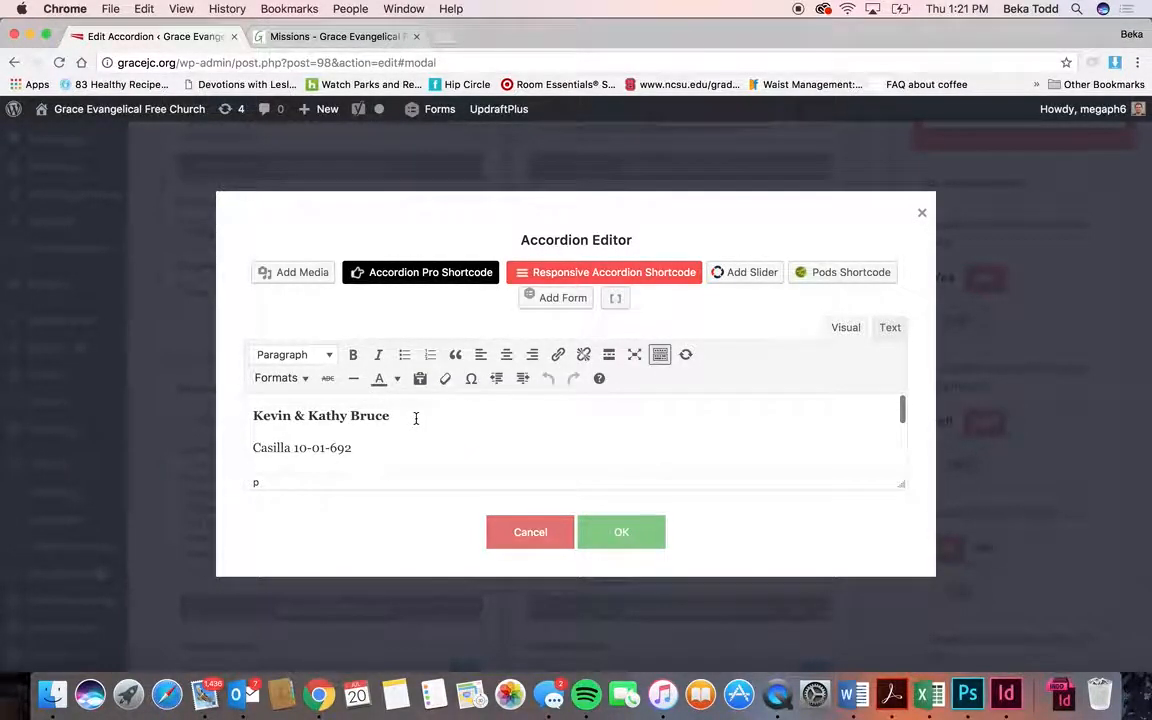
# - Check the paragraph style list and where the Email and Blog links point
pyautogui.click(314, 358)
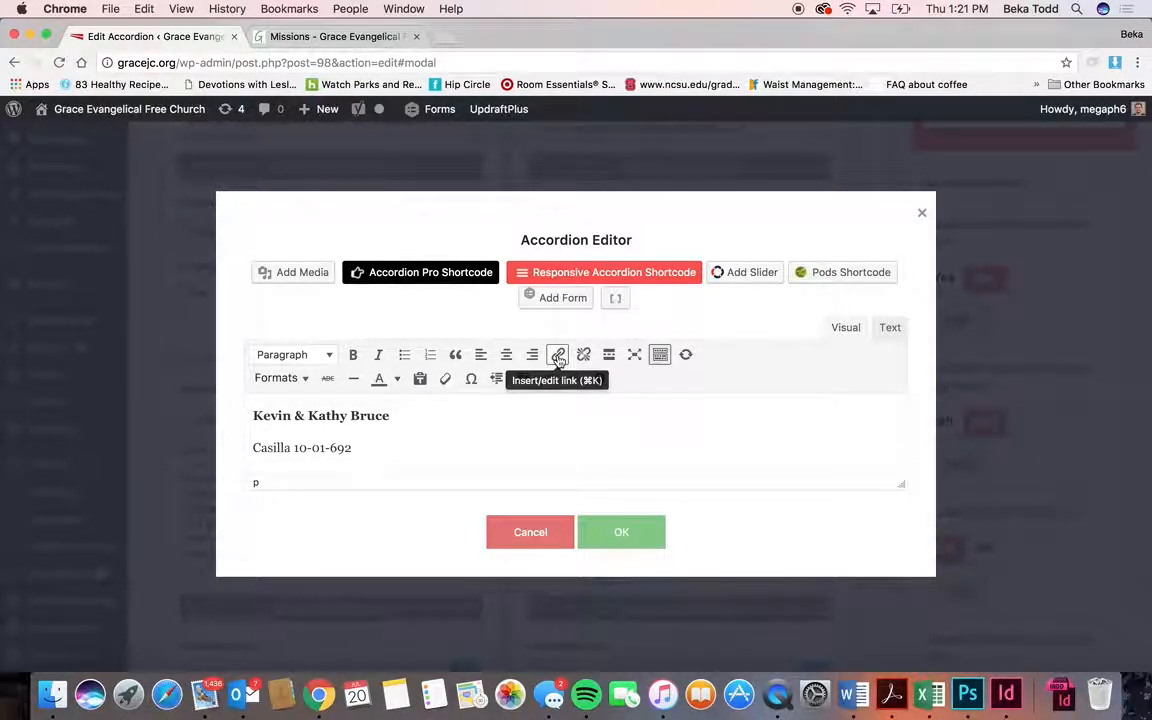
pyautogui.scroll(-5, 437, 435)
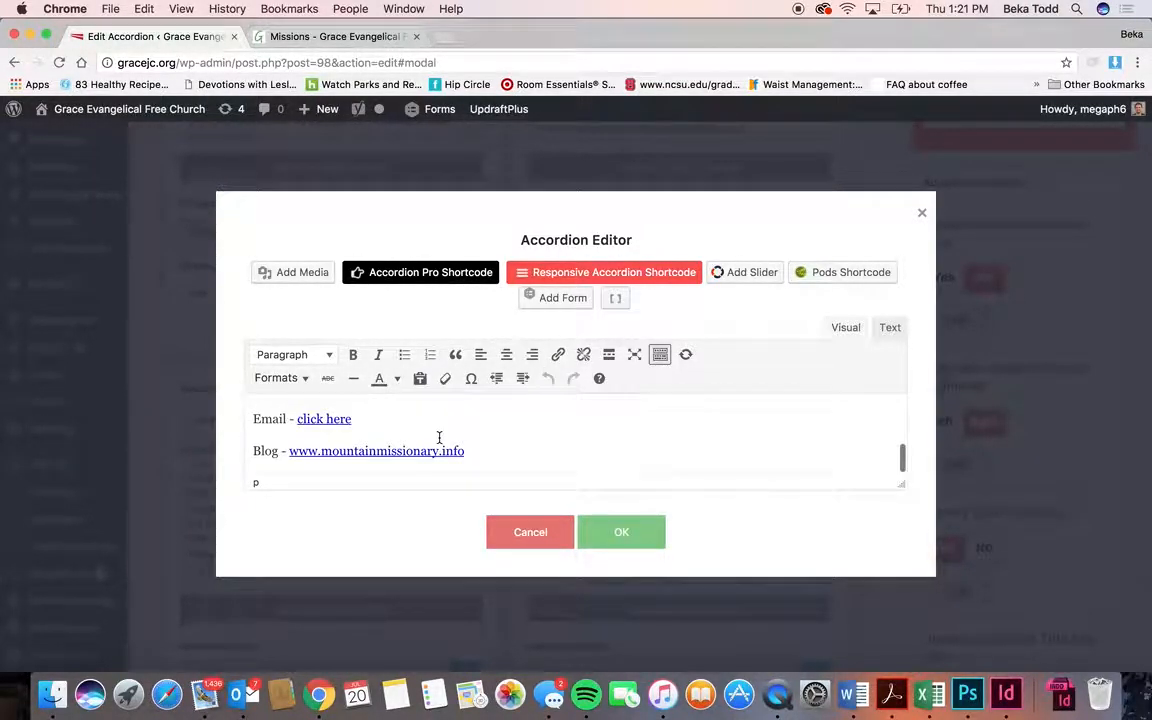
pyautogui.click(313, 420)
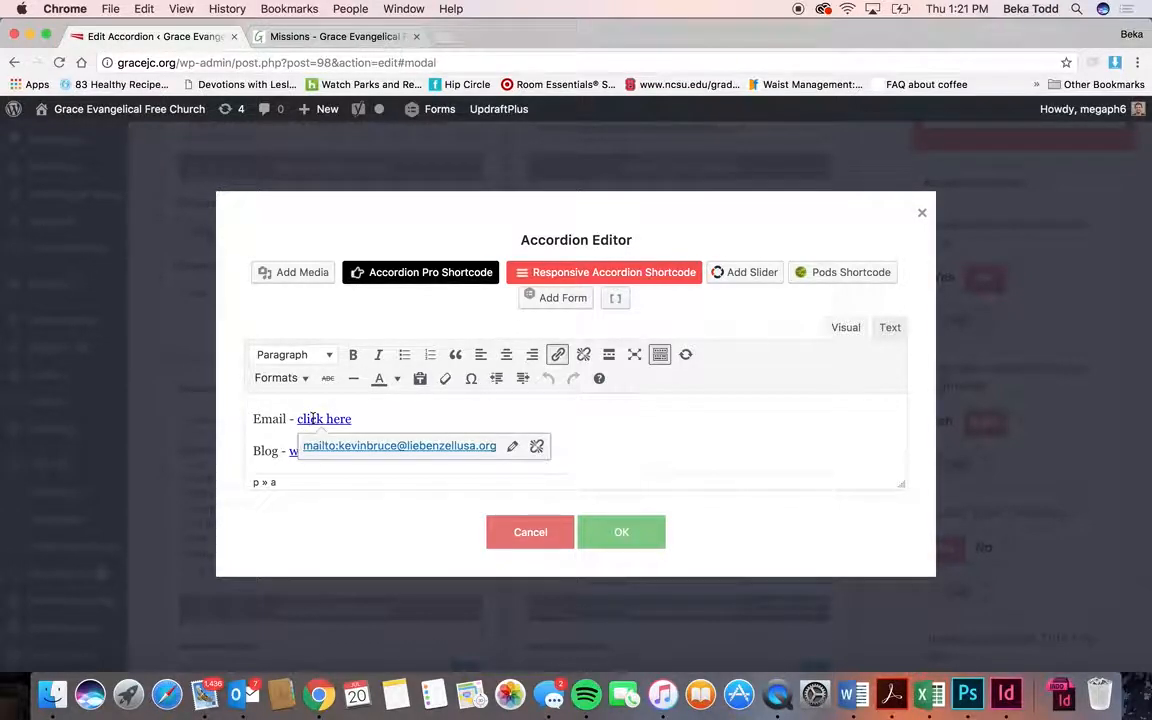
pyautogui.click(387, 423)
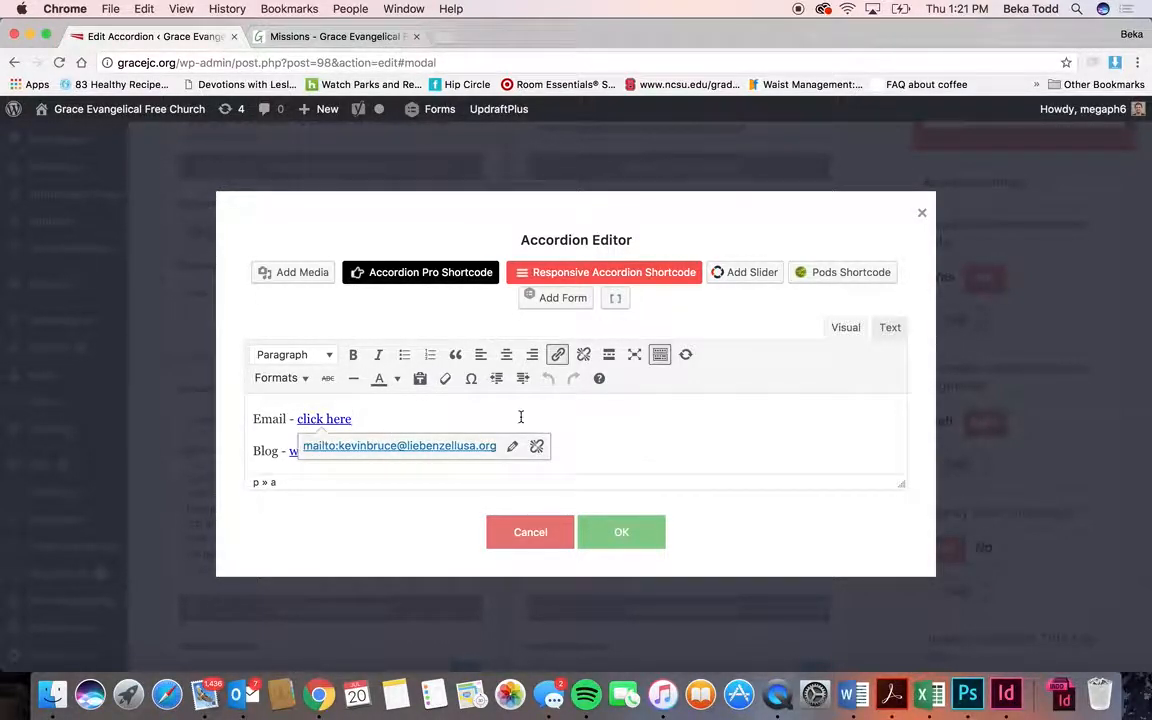
pyautogui.click(624, 446)
pyautogui.press('Return')
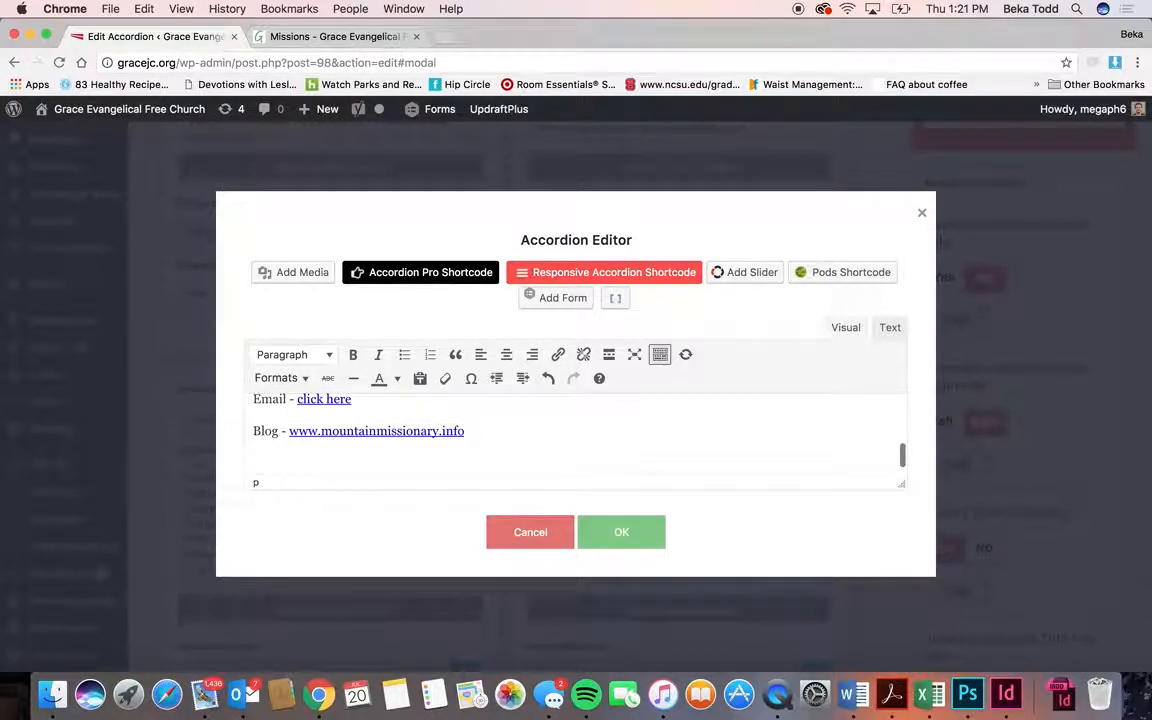
pyautogui.write('Blog: www.google.com')
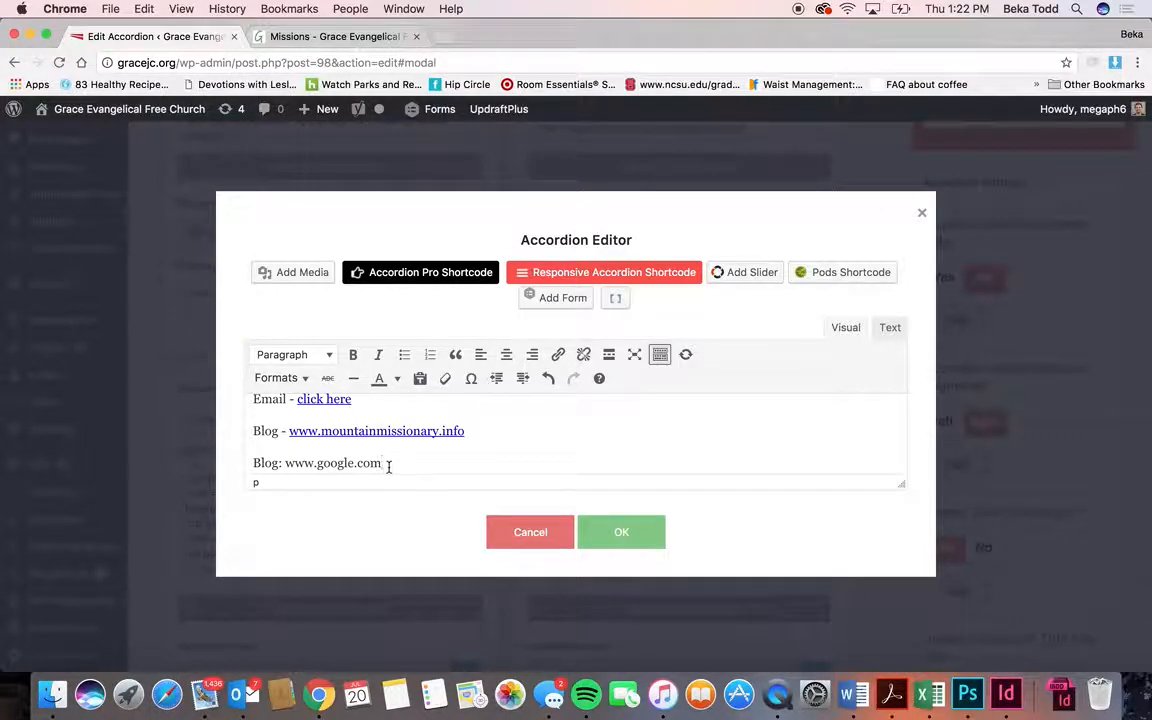
pyautogui.scroll(-1, 329, 463)
pyautogui.moveTo(382, 452); pyautogui.dragTo(287, 452)
pyautogui.press('cmd+c')
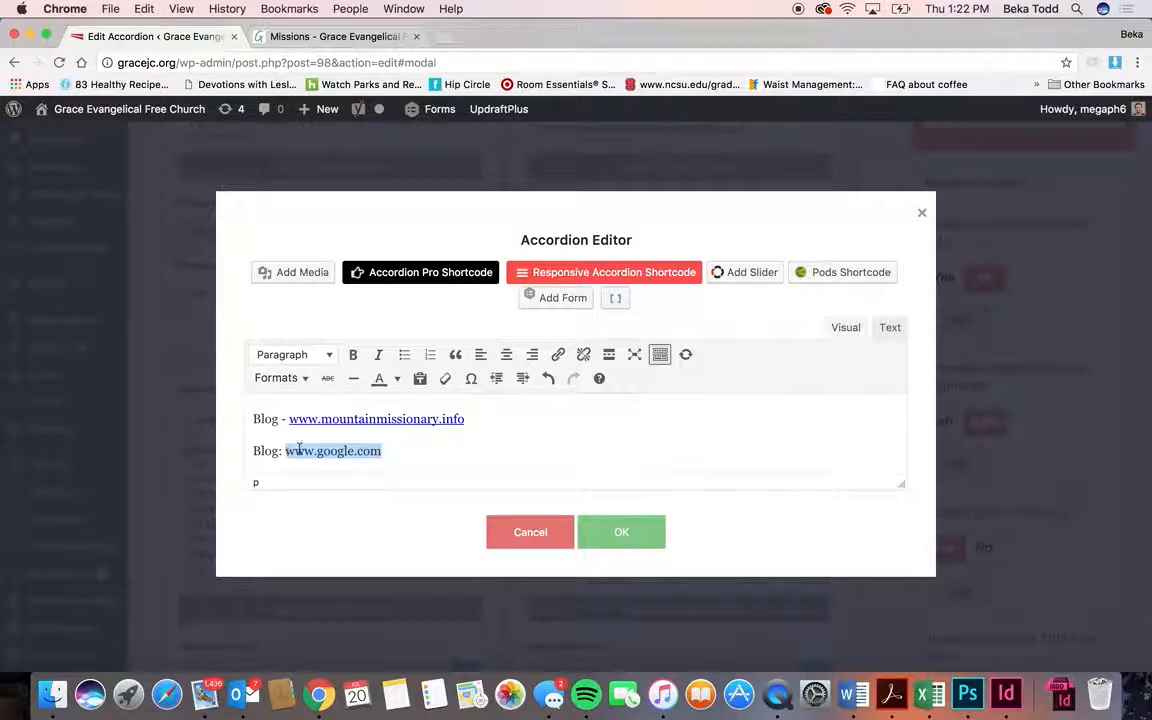
pyautogui.click(558, 355)
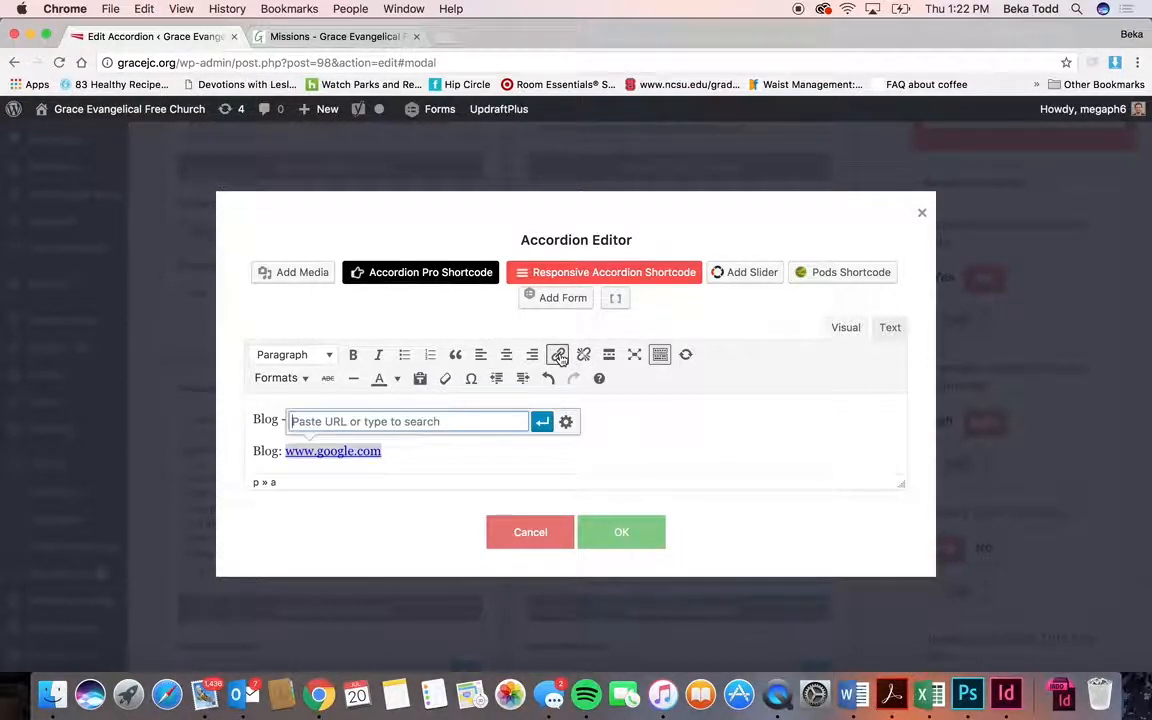
pyautogui.press('cmd+v')
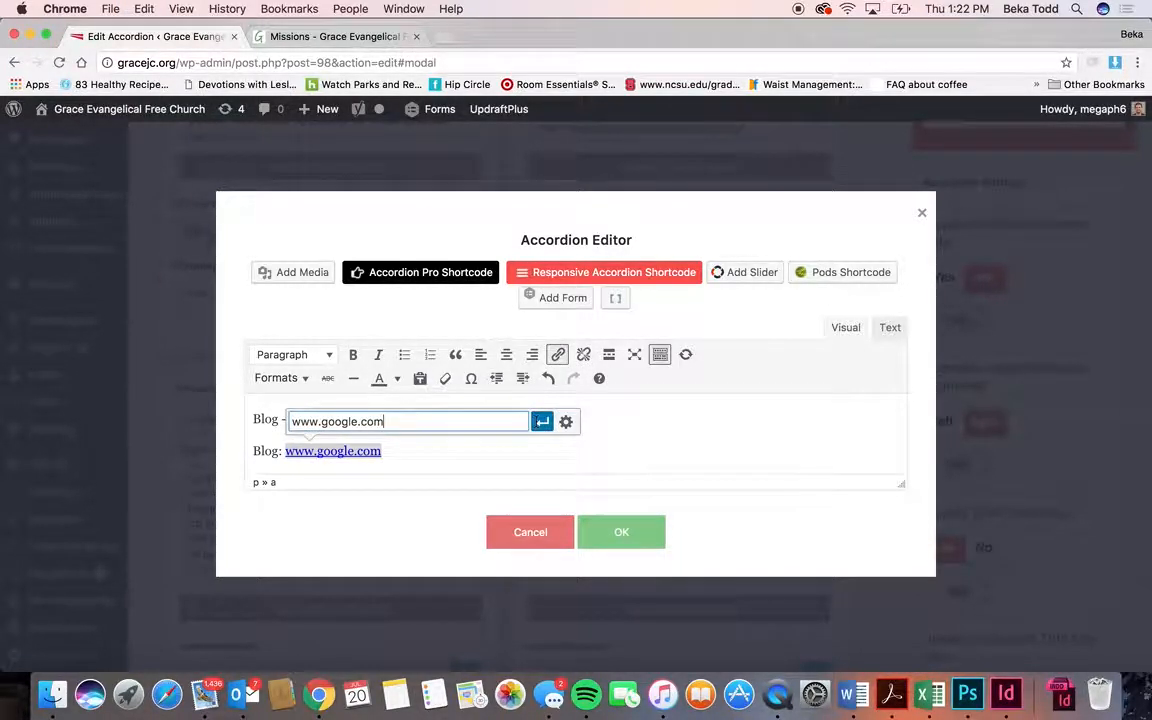
pyautogui.press('Return')
pyautogui.click(446, 461)
pyautogui.moveTo(389, 452); pyautogui.dragTo(247, 453)
pyautogui.press('BackSpace')
pyautogui.press('BackSpace')
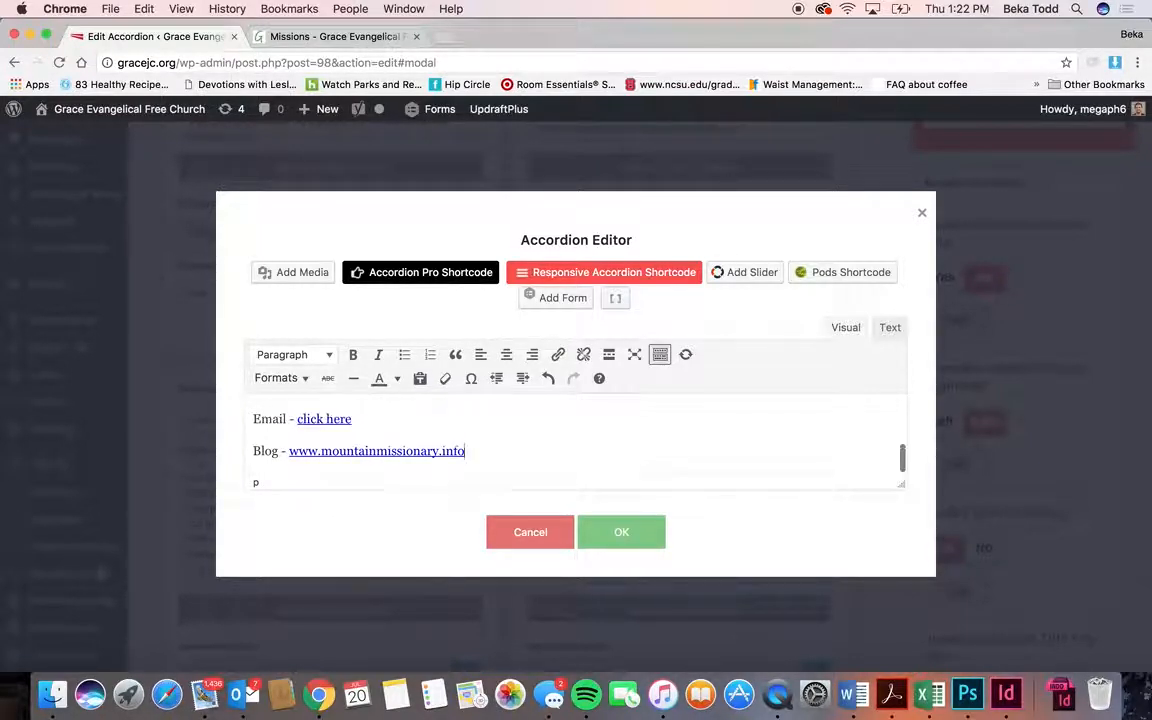
pyautogui.click(577, 531)
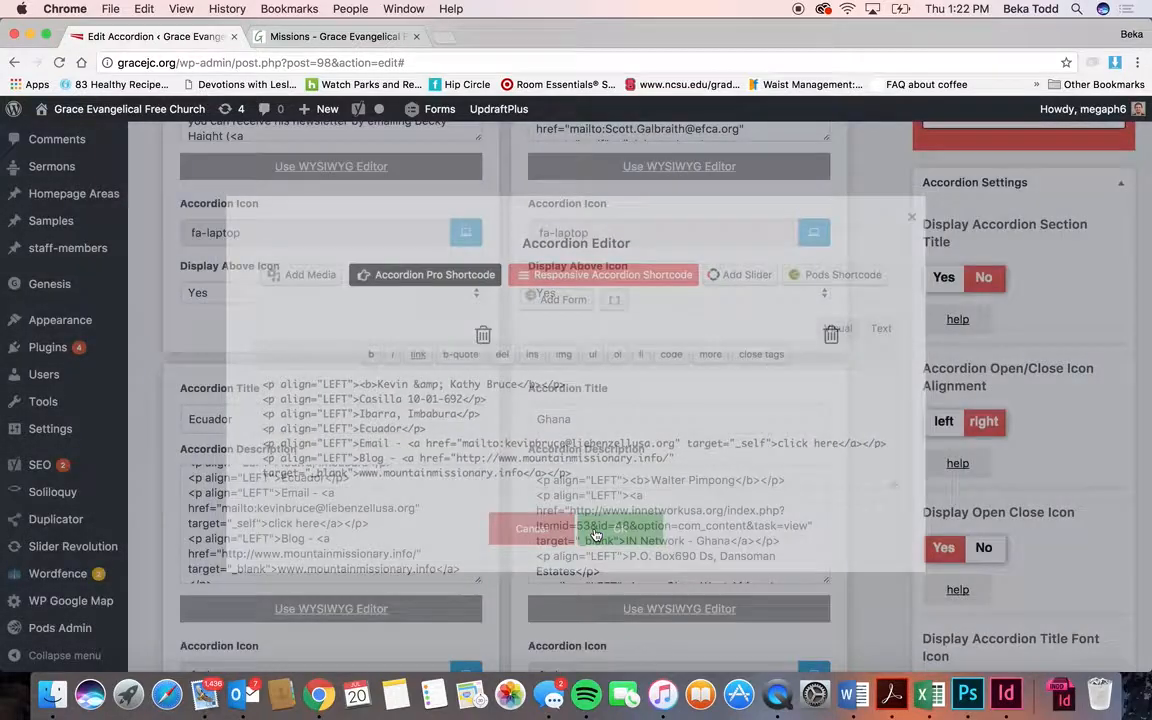
pyautogui.scroll(15, 642, 325)
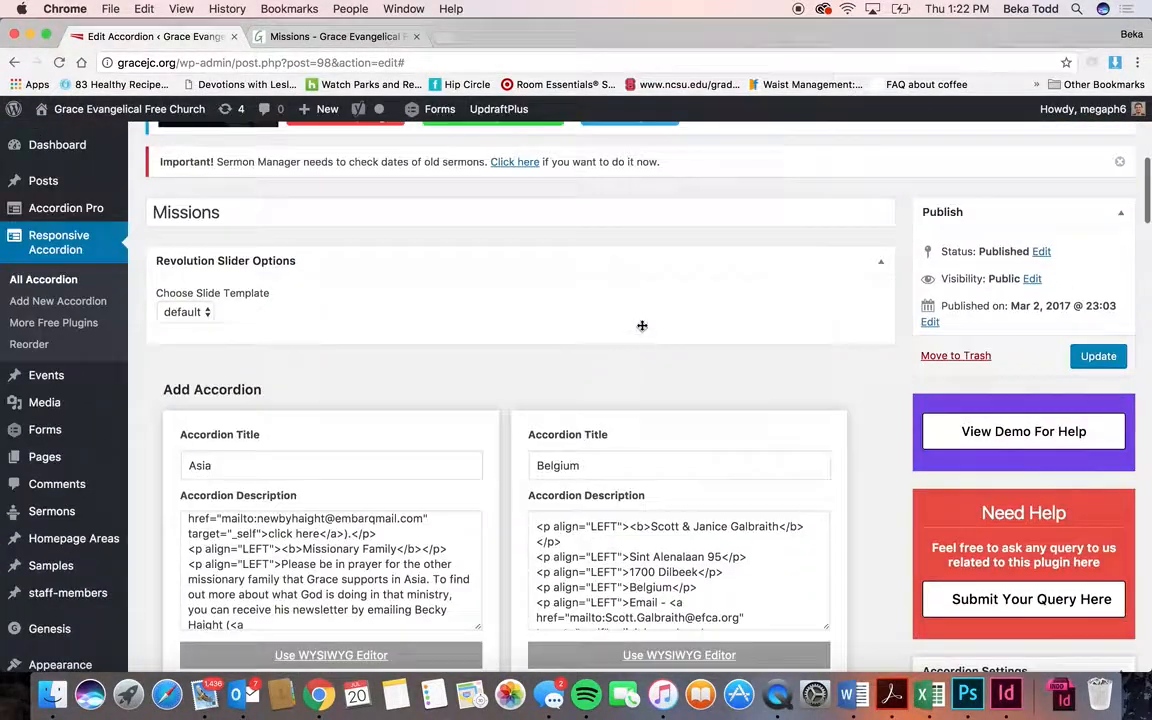
pyautogui.scroll(-5, 838, 400)
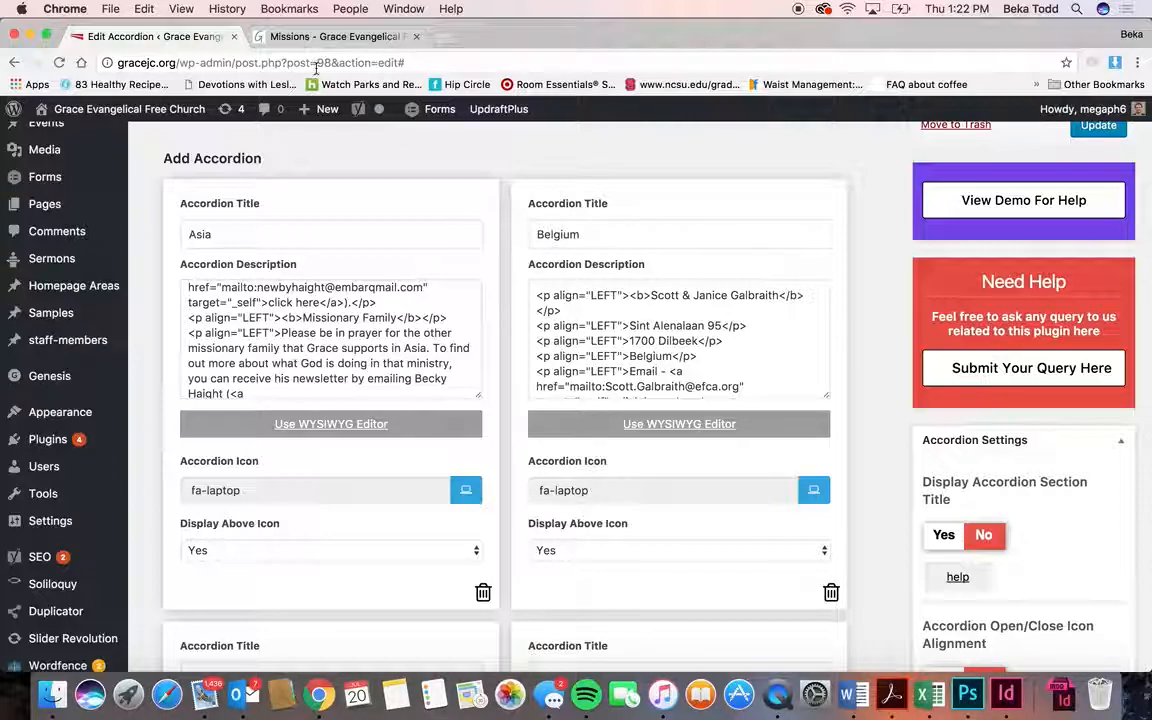
pyautogui.click(328, 36)
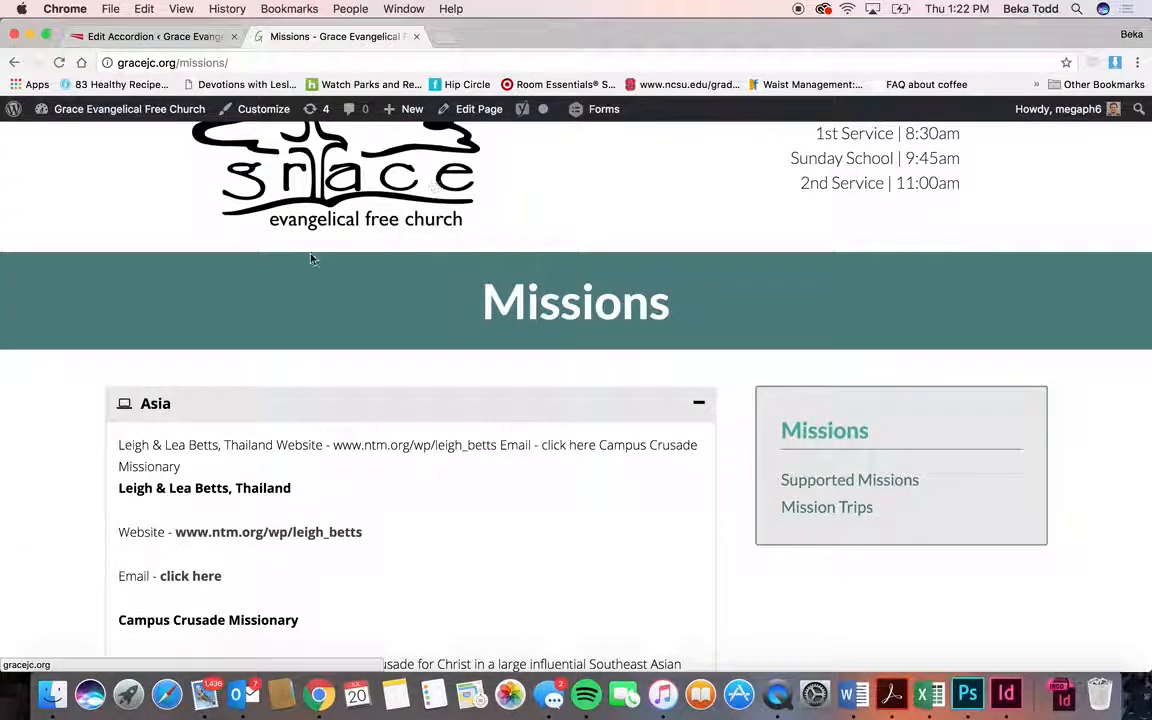
pyautogui.click(124, 406)
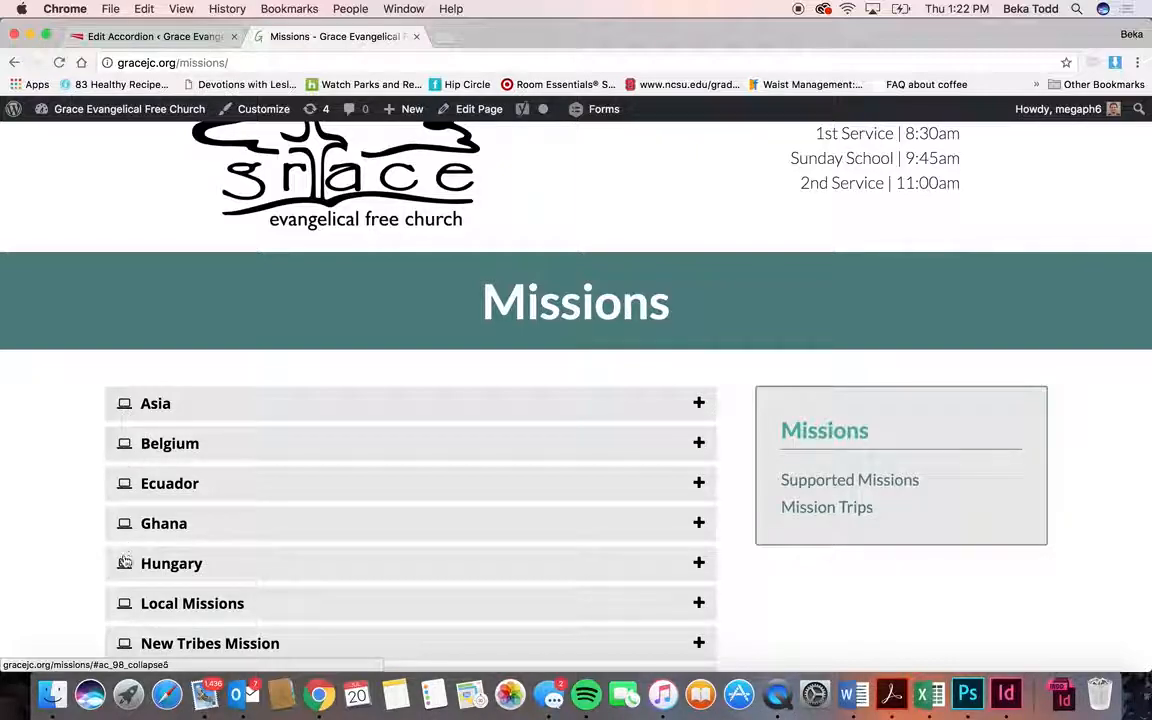
pyautogui.click(145, 403)
pyautogui.click(191, 40)
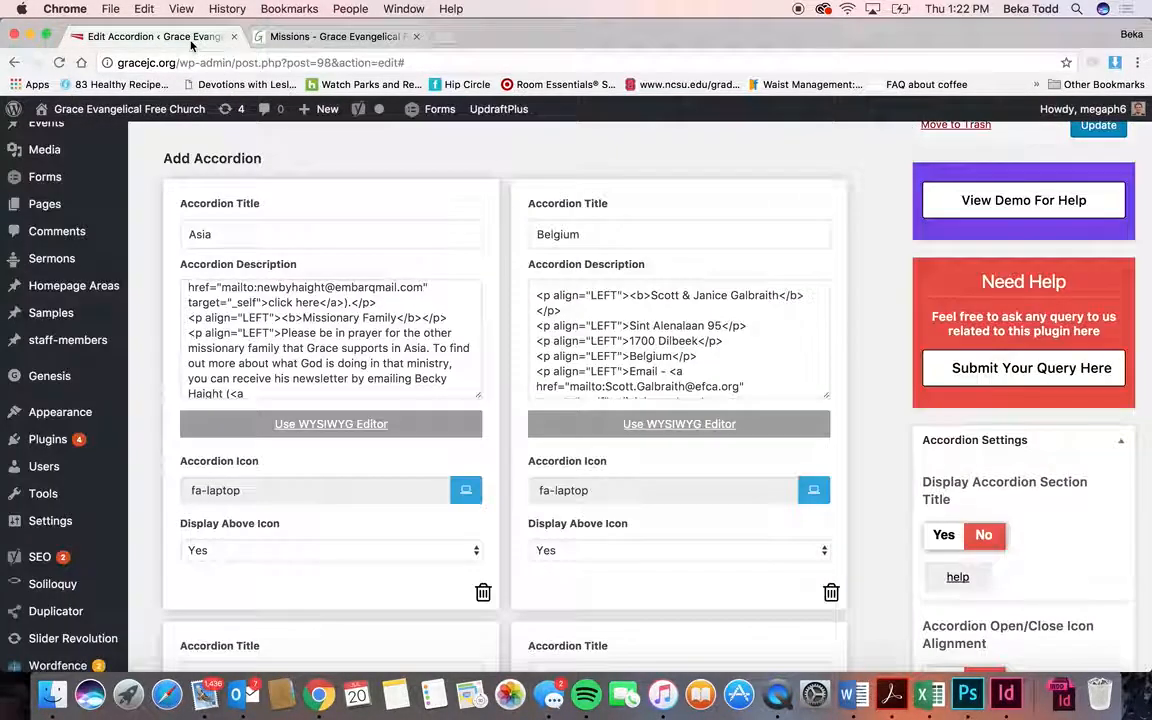
pyautogui.click(471, 496)
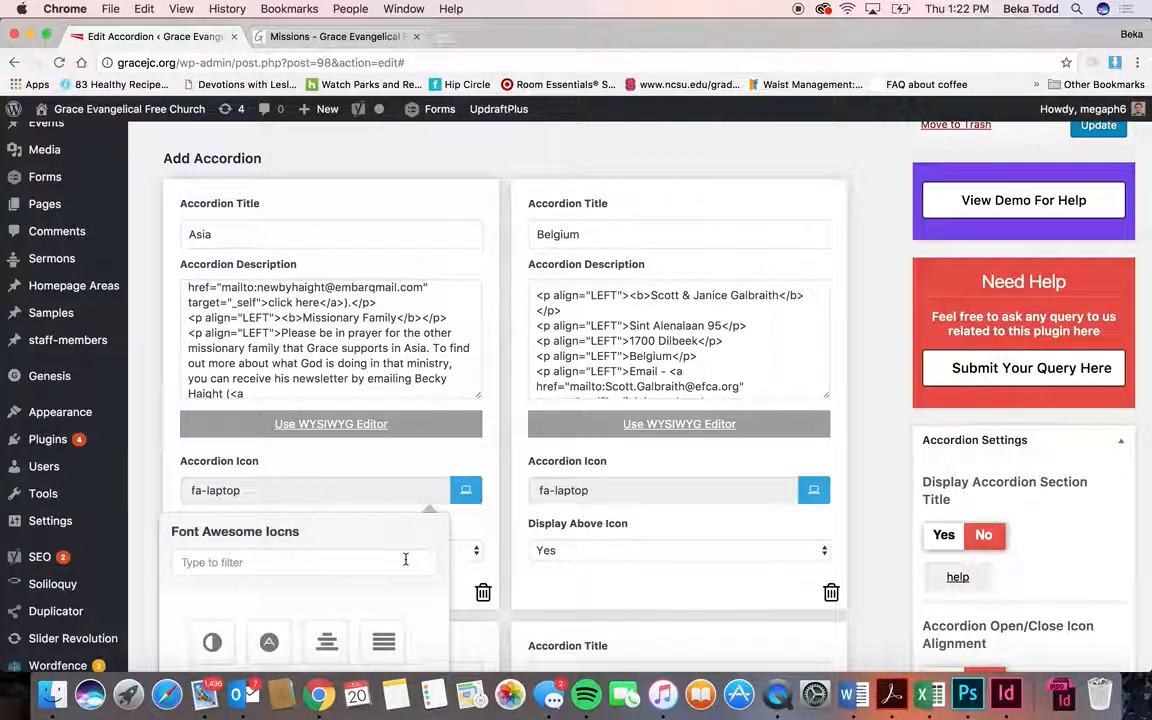
pyautogui.scroll(-3, 417, 617)
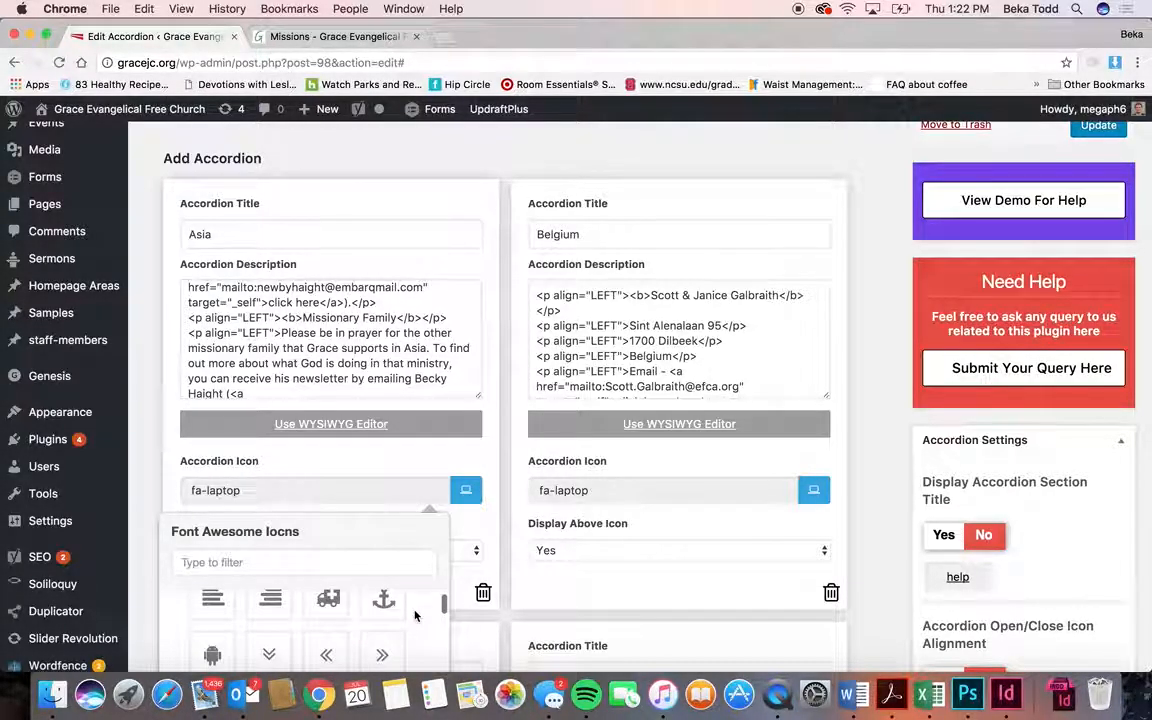
pyautogui.click(440, 453)
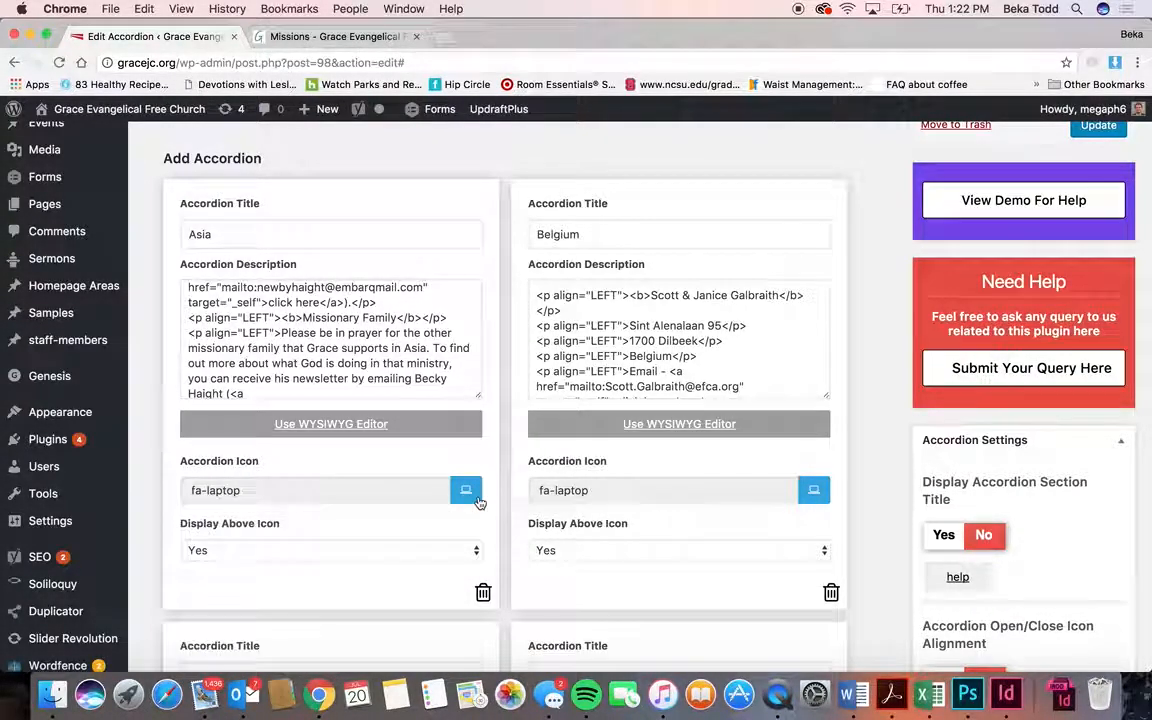
pyautogui.scroll(-1, 493, 448)
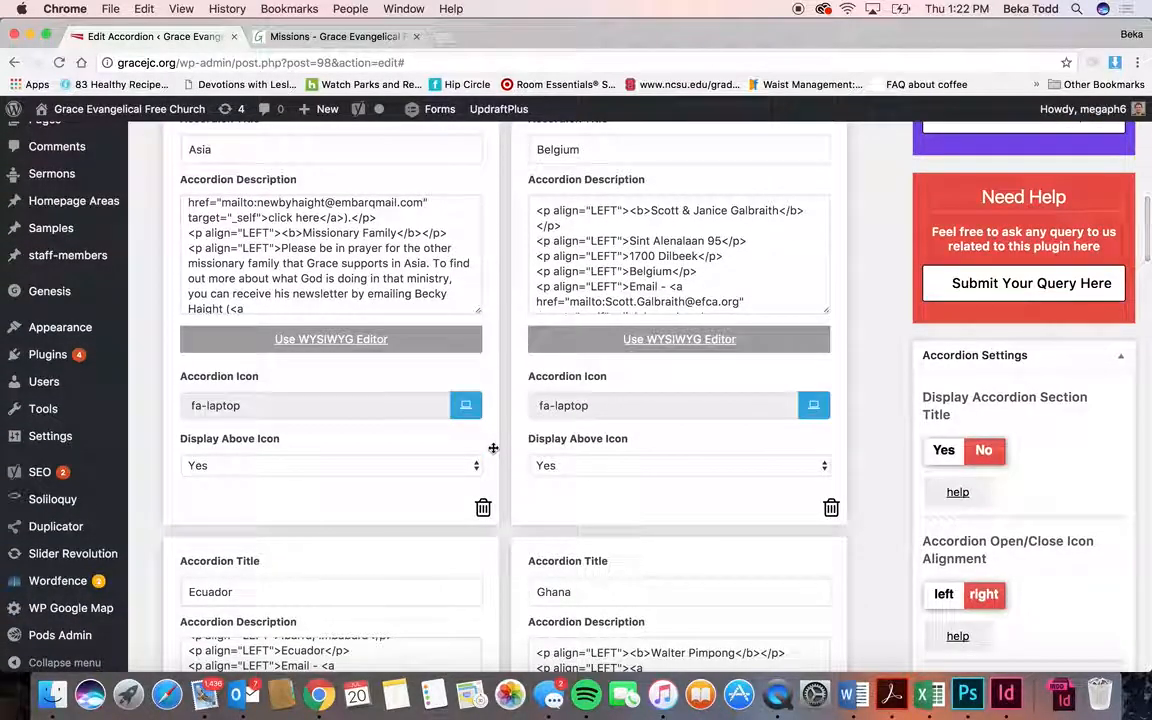
# - Add a new blank accordion entry after Russia
pyautogui.scroll(-5, 493, 448)
pyautogui.scroll(-15, 493, 448)
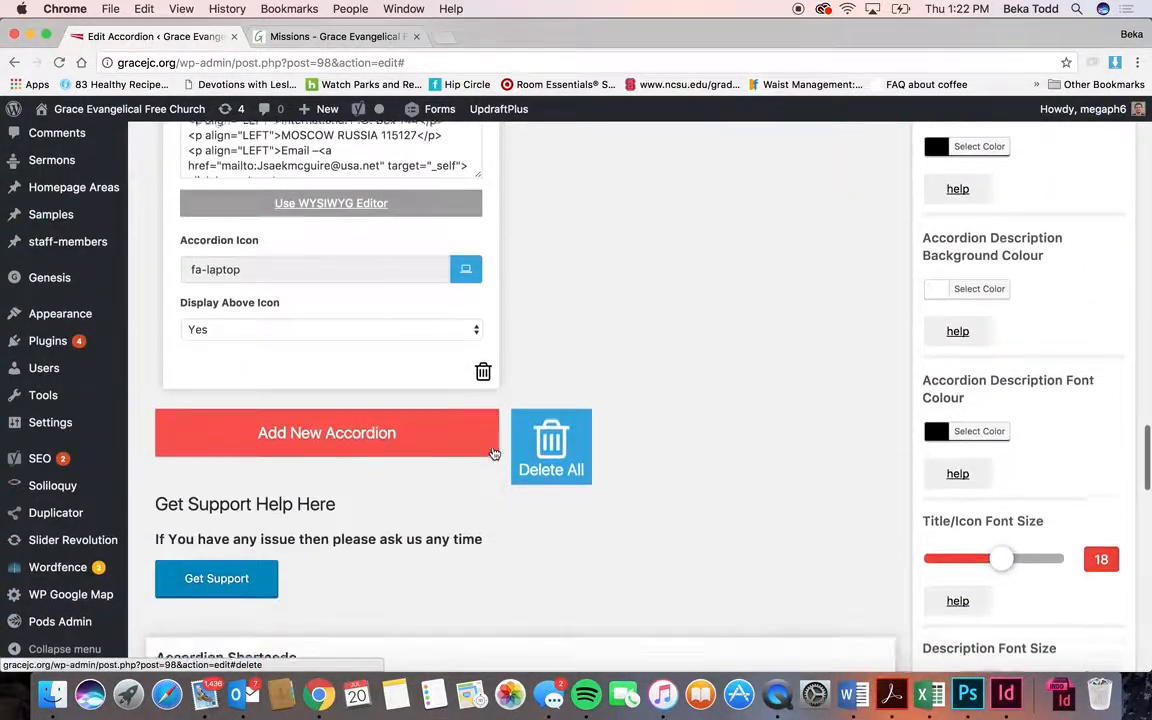
pyautogui.click(375, 425)
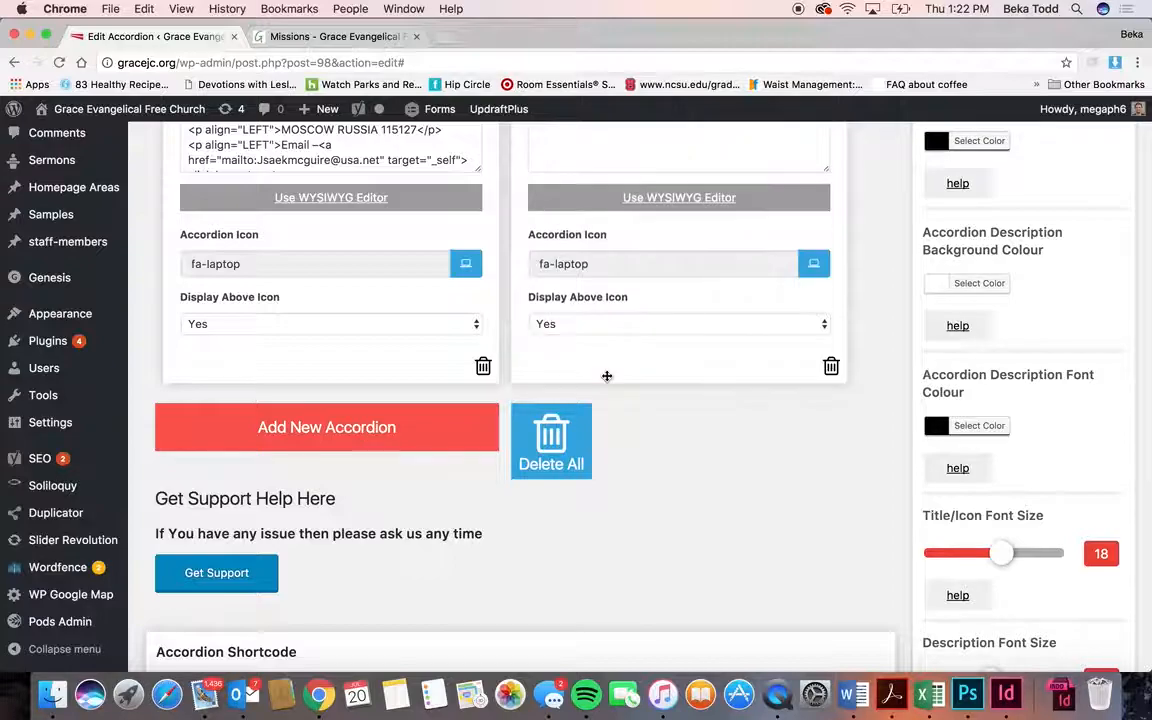
pyautogui.scroll(5, 603, 263)
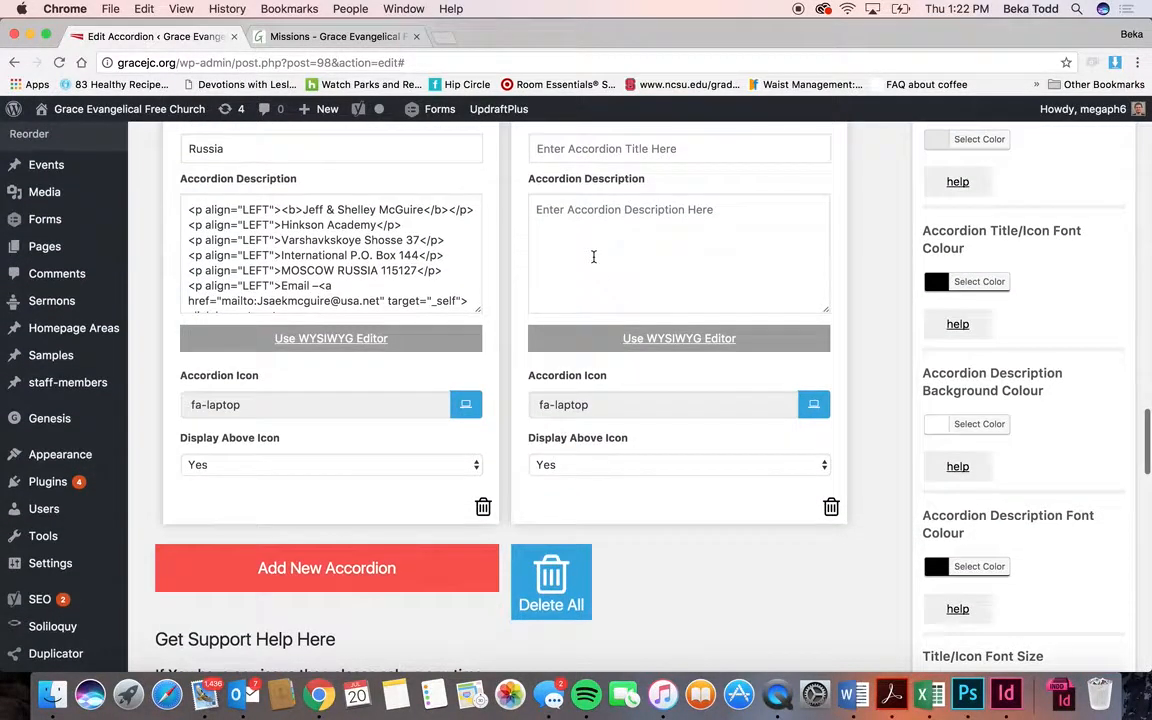
# - Leave the new entry's description empty in the WYSIWYG editor, then trash the entry
pyautogui.click(619, 208)
pyautogui.click(653, 275)
pyautogui.click(700, 398)
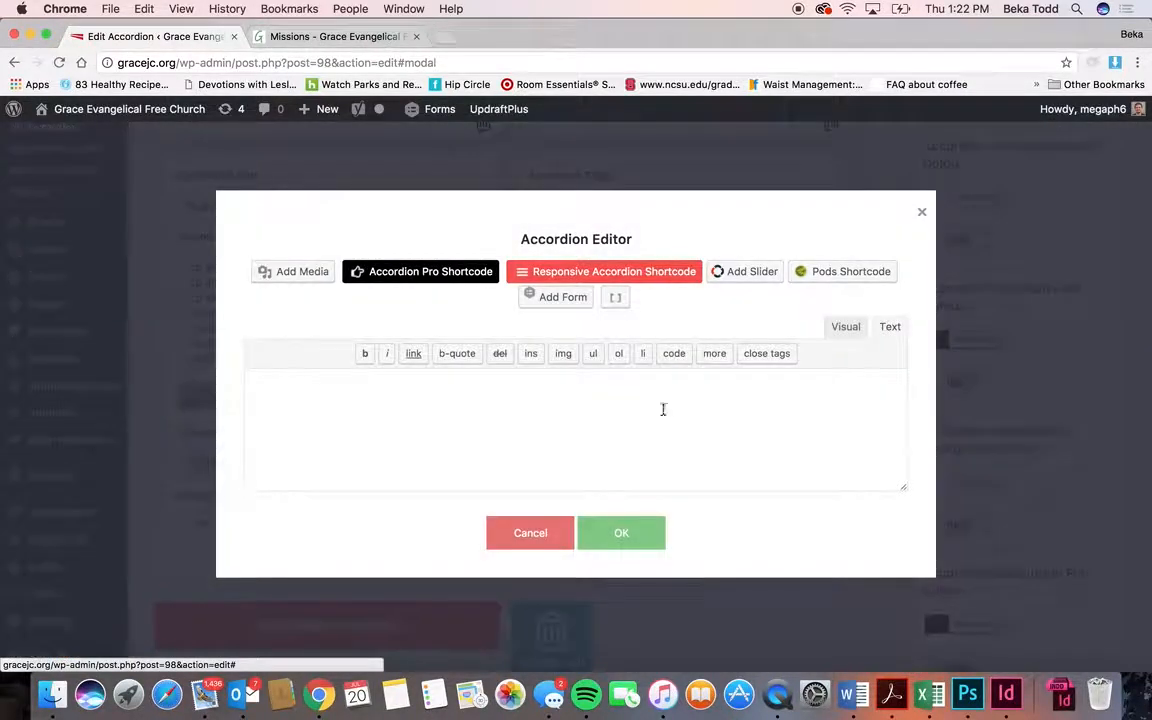
pyautogui.click(846, 328)
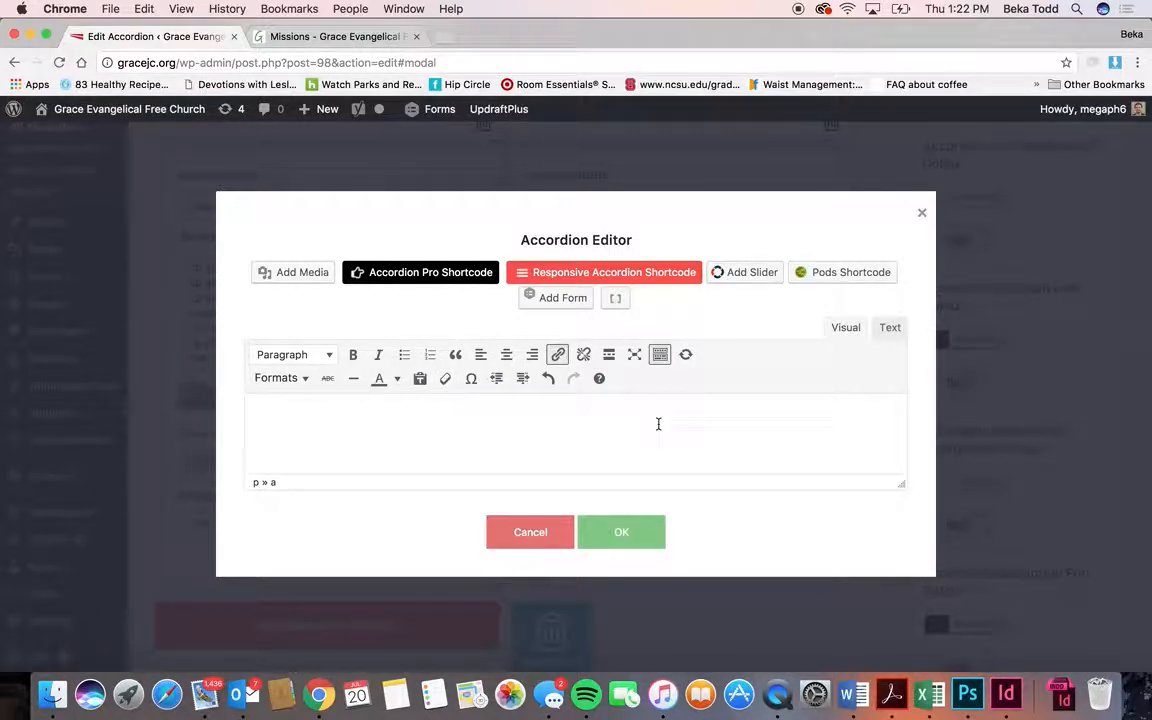
pyautogui.click(890, 328)
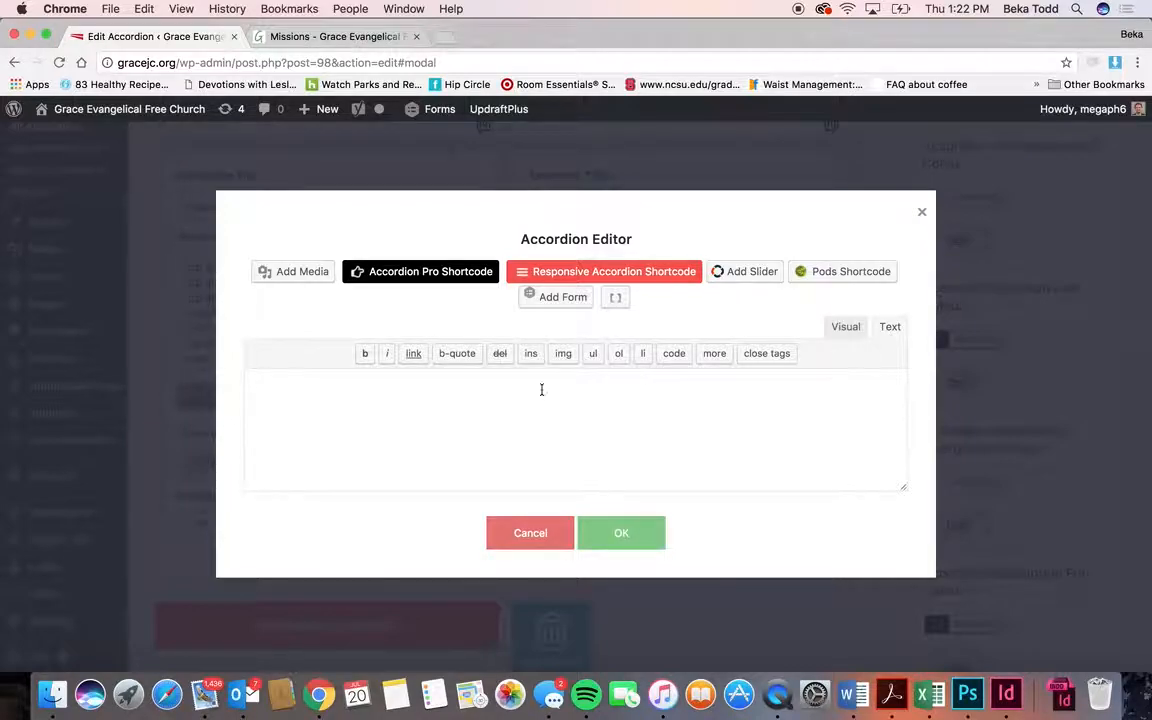
pyautogui.click(847, 330)
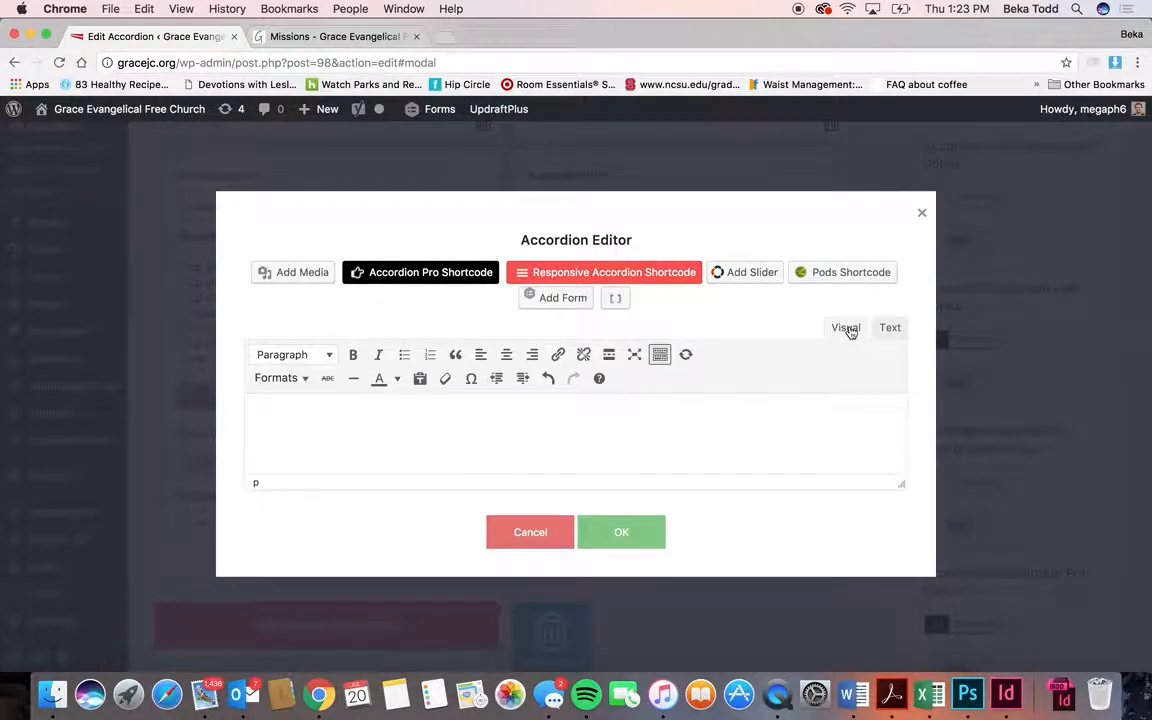
pyautogui.click(624, 546)
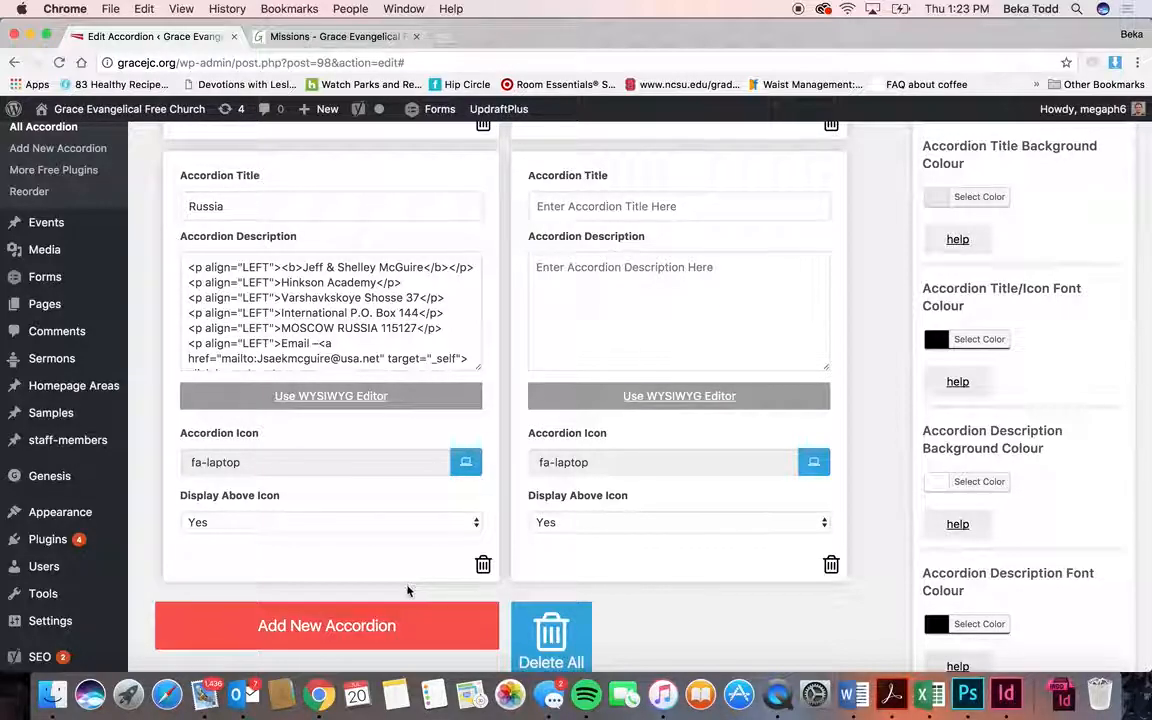
pyautogui.click(831, 564)
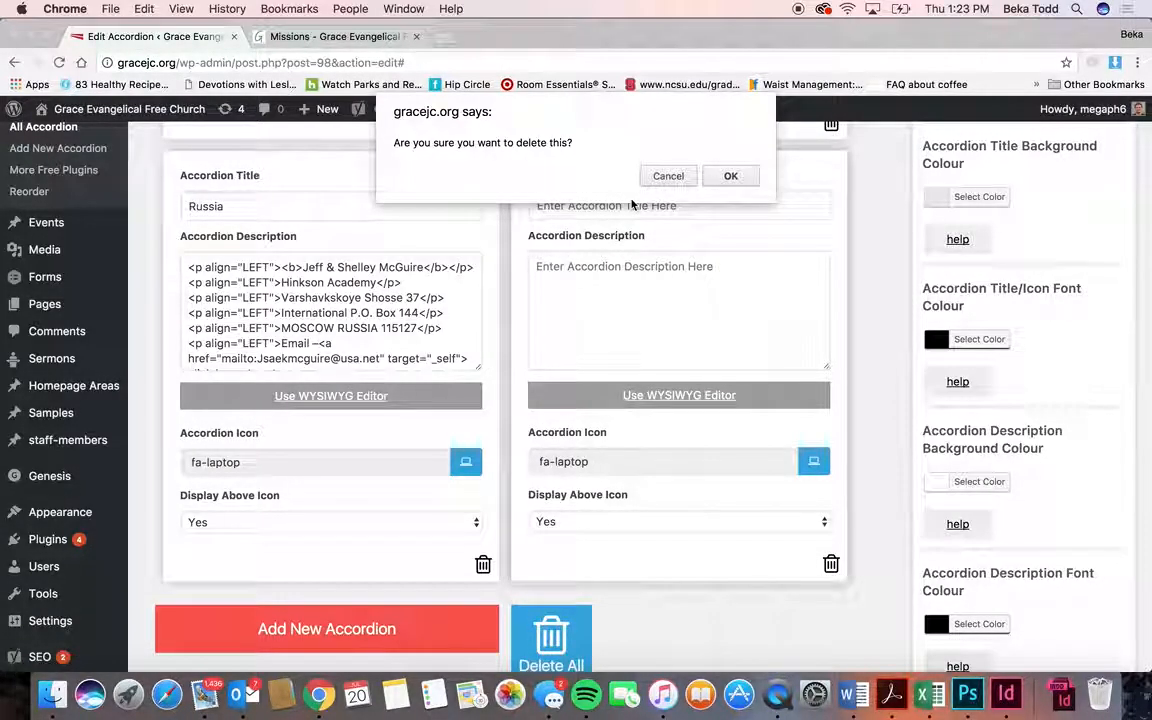
# - Confirm deleting the blank entry so Russia is last, then go to the Events list
pyautogui.click(724, 177)
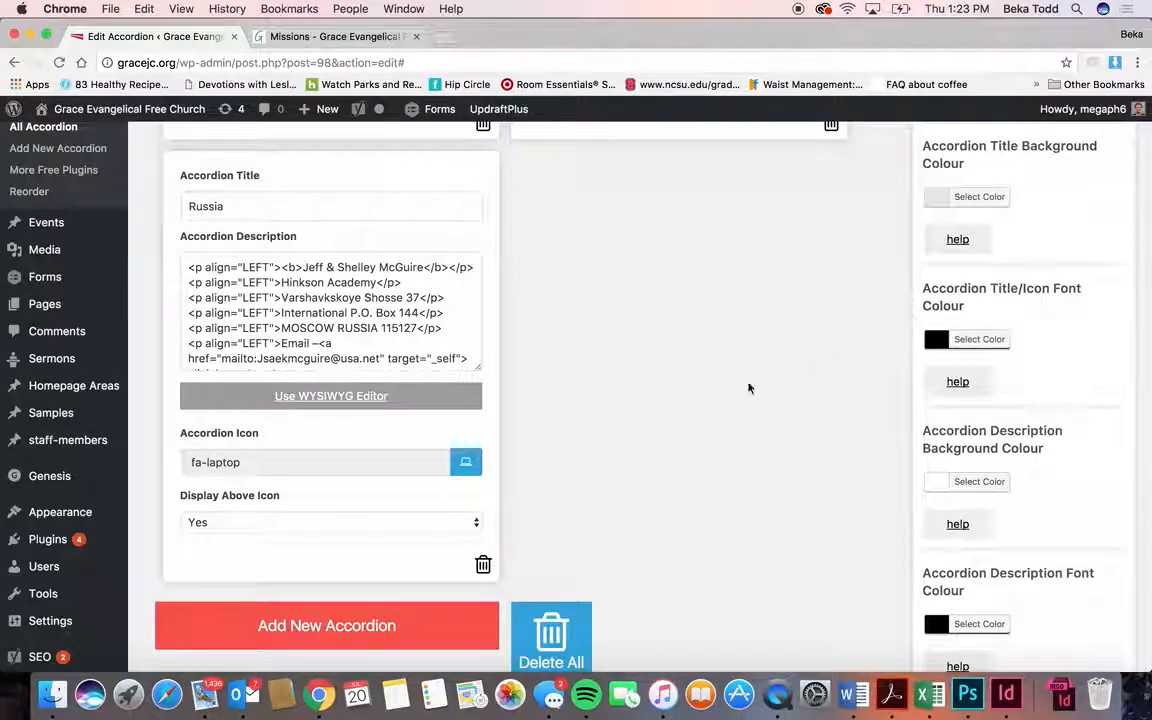
pyautogui.scroll(-3, 748, 388)
pyautogui.scroll(-15, 748, 388)
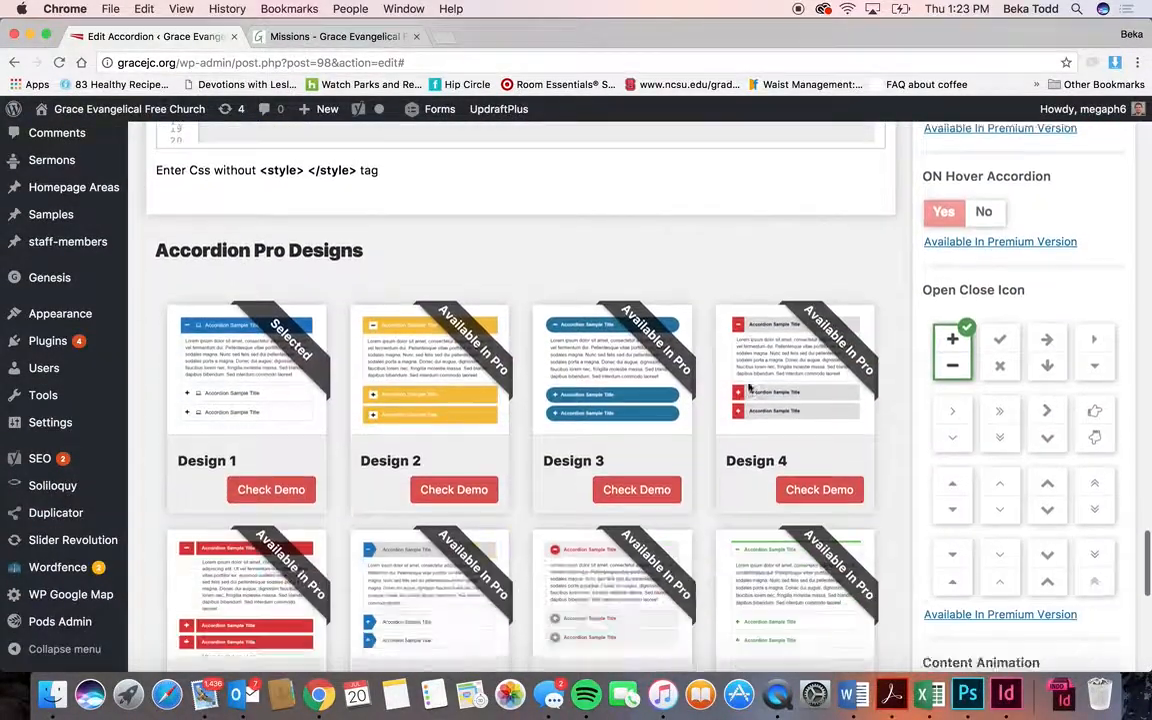
pyautogui.scroll(20, 748, 388)
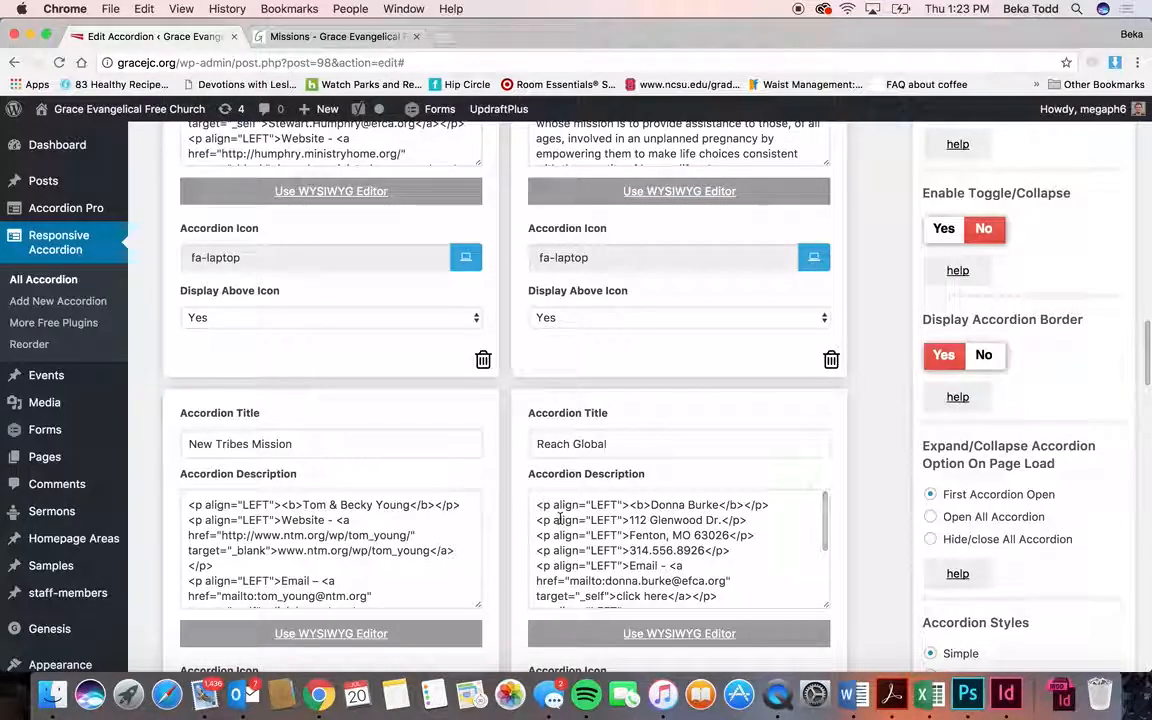
pyautogui.moveTo(71, 380)
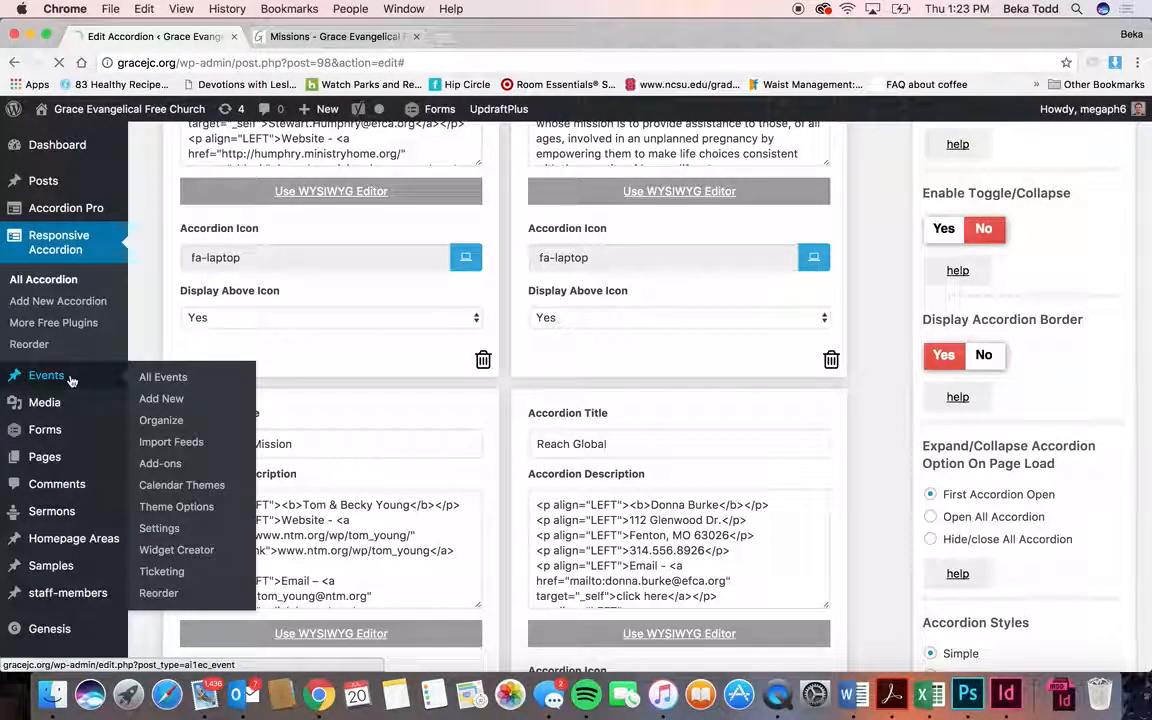
pyautogui.click(71, 380)
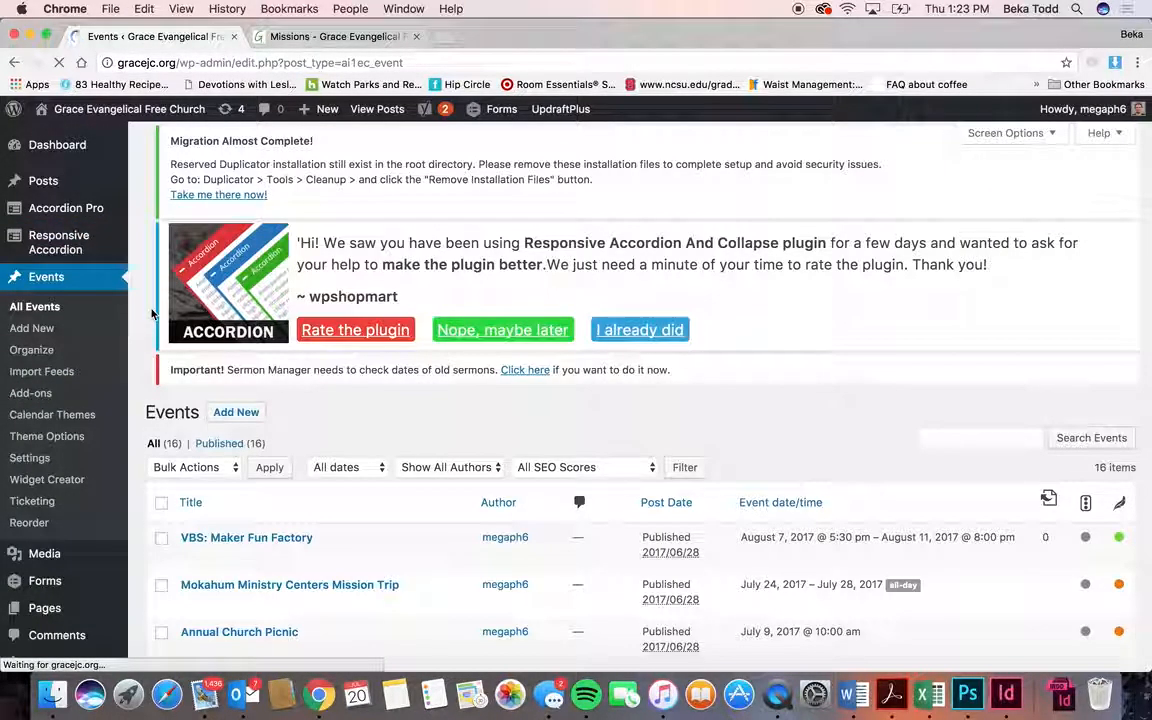
# - Scroll through the Events table of 16 items
pyautogui.scroll(-4, 338, 414)
pyautogui.scroll(-6, 338, 414)
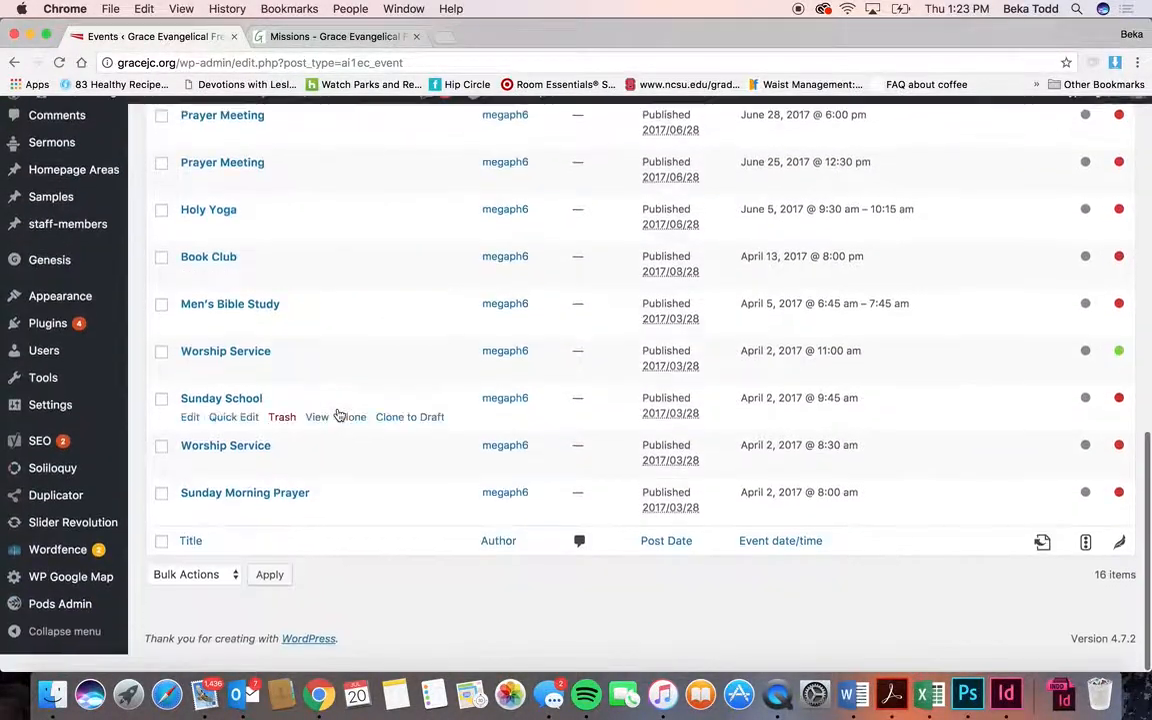
pyautogui.scroll(8, 338, 414)
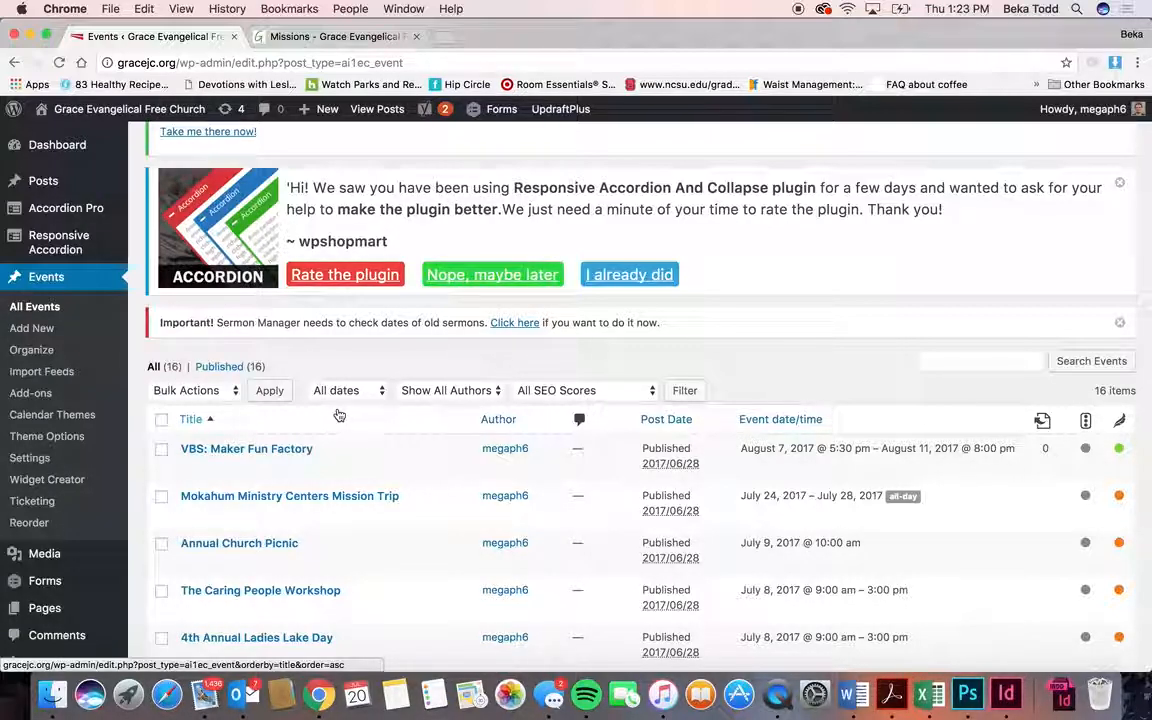
pyautogui.scroll(1, 338, 414)
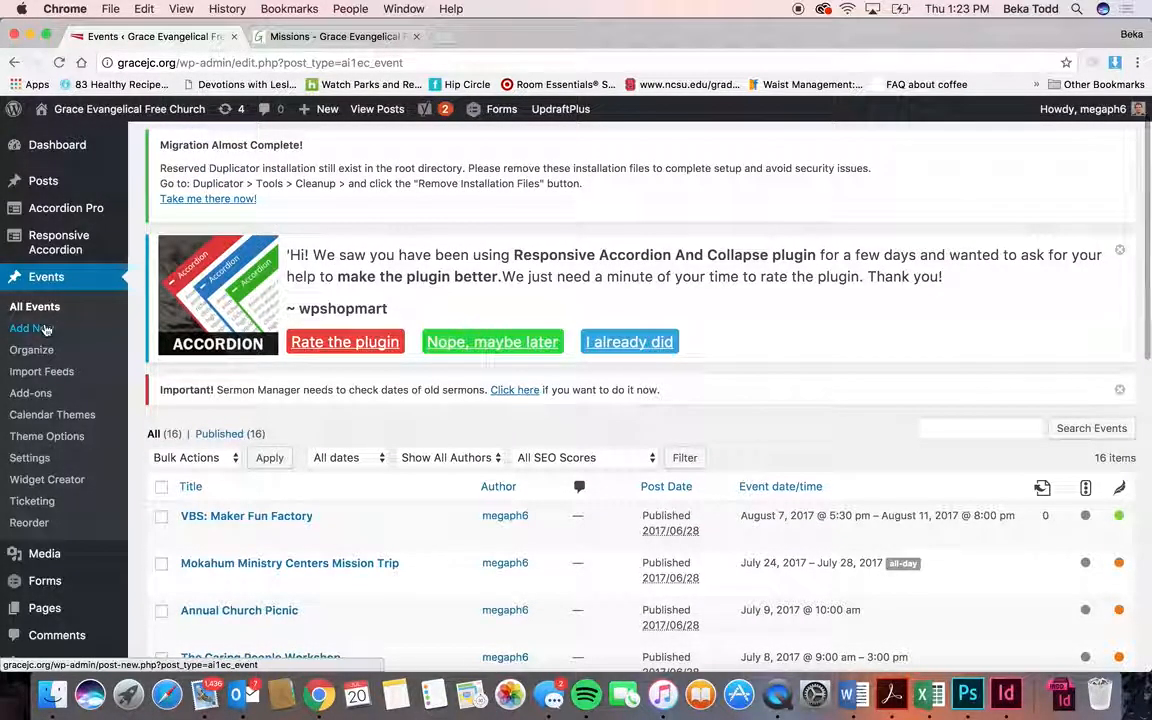
pyautogui.scroll(1, 219, 419)
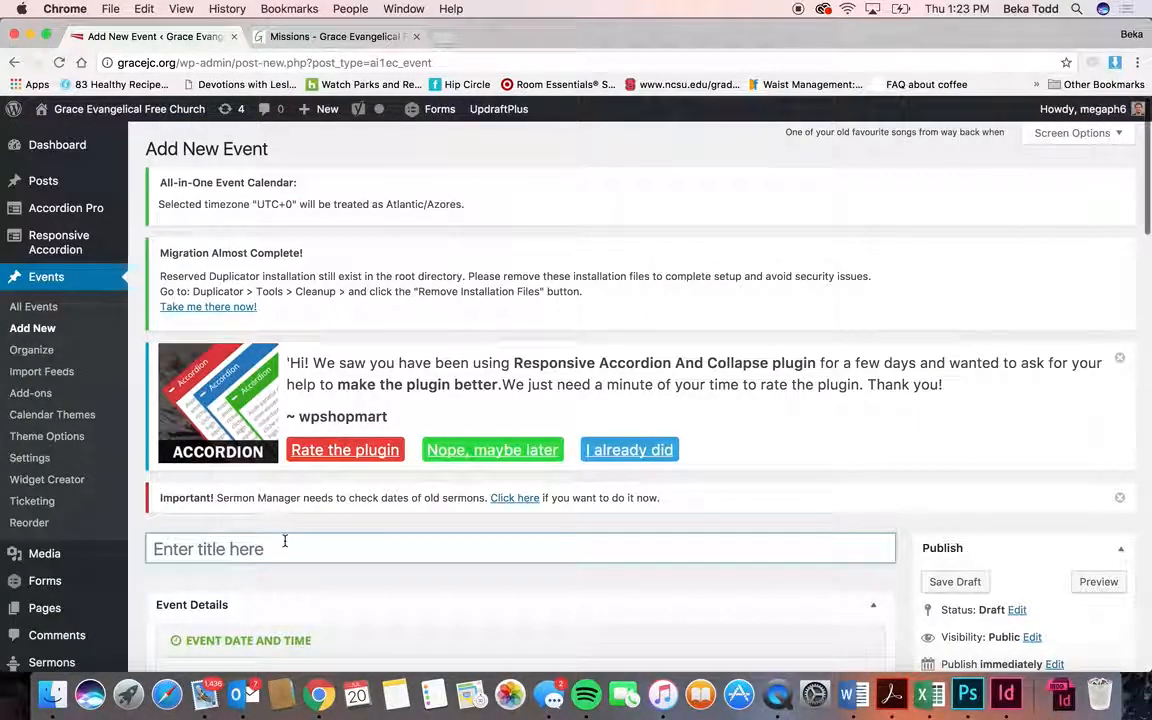
# - Title the event 'Tile', keep start date 20/7/2017 and set start time 6:45pm
pyautogui.write('Tile')
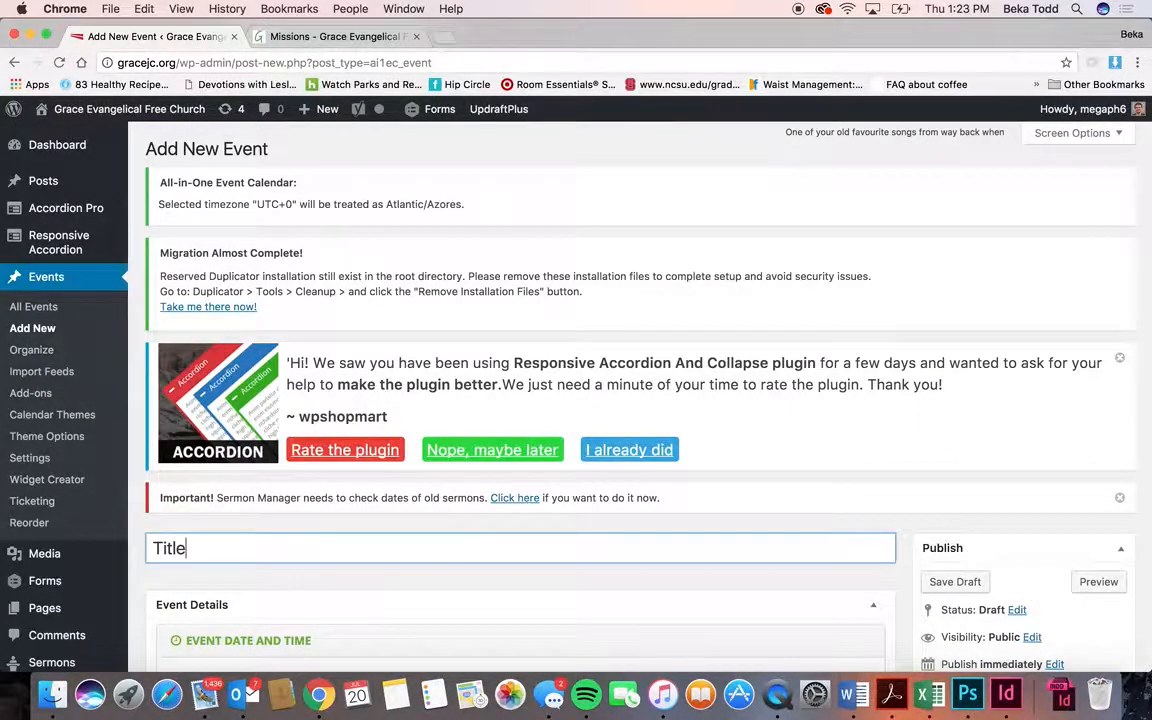
pyautogui.scroll(-5, 520, 400)
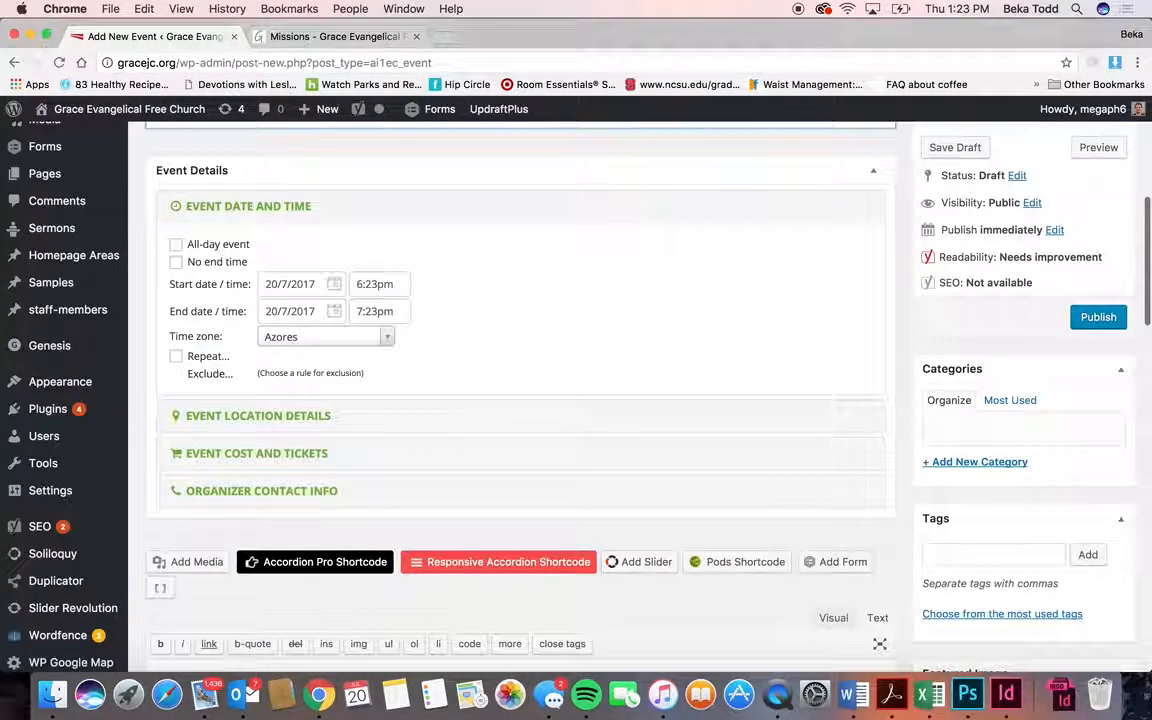
pyautogui.click(333, 284)
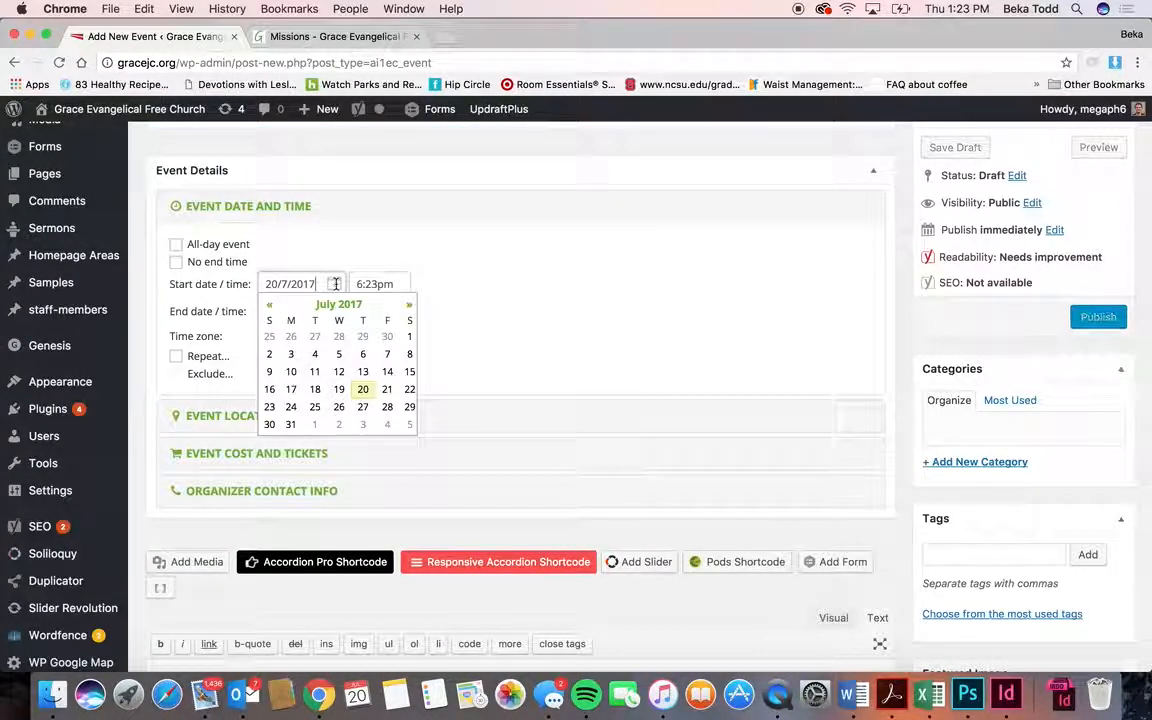
pyautogui.click(372, 394)
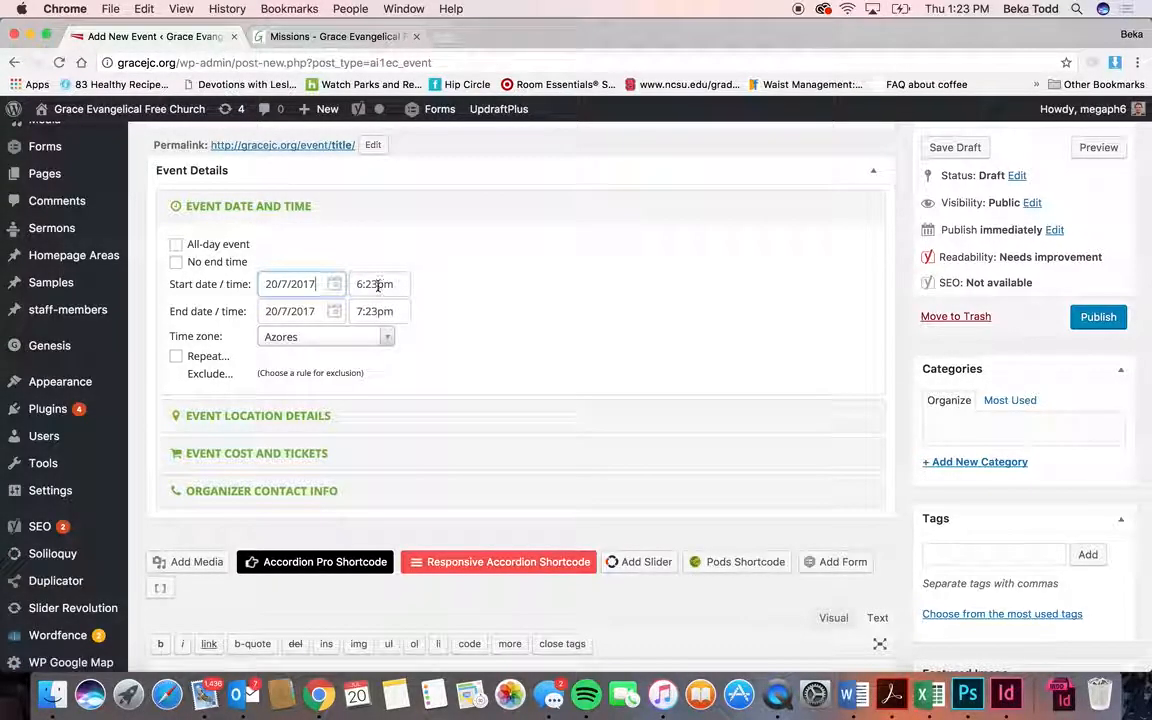
pyautogui.click(377, 284)
pyautogui.click(392, 388)
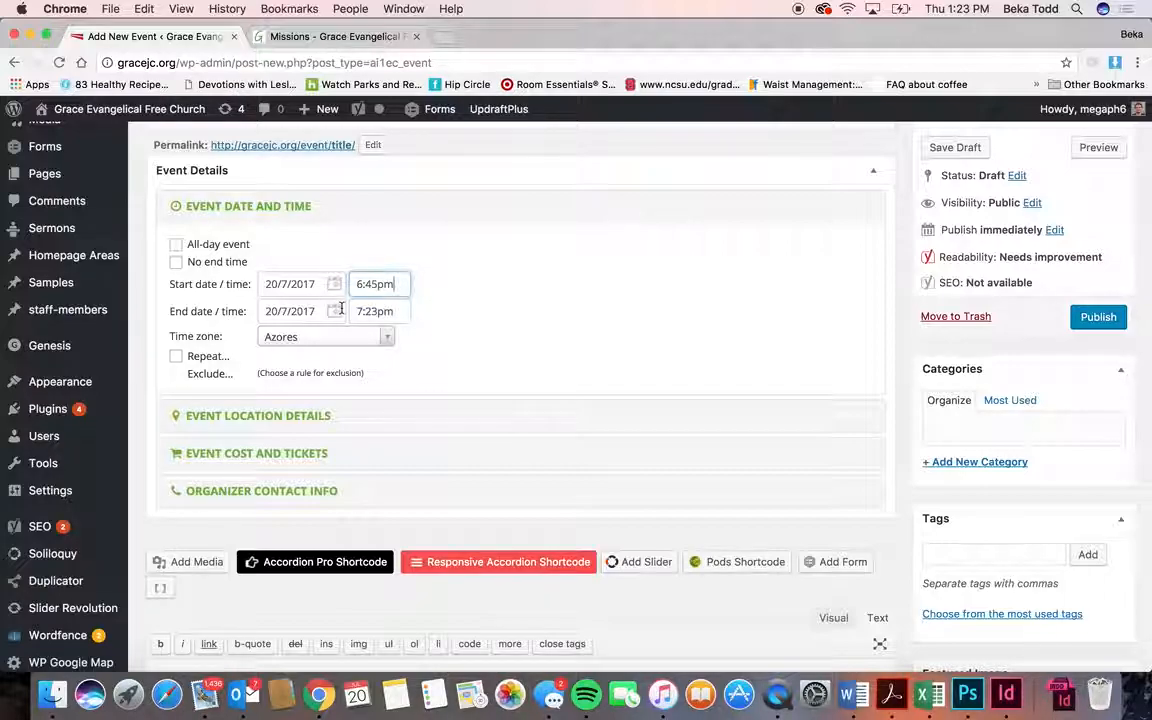
pyautogui.click(176, 263)
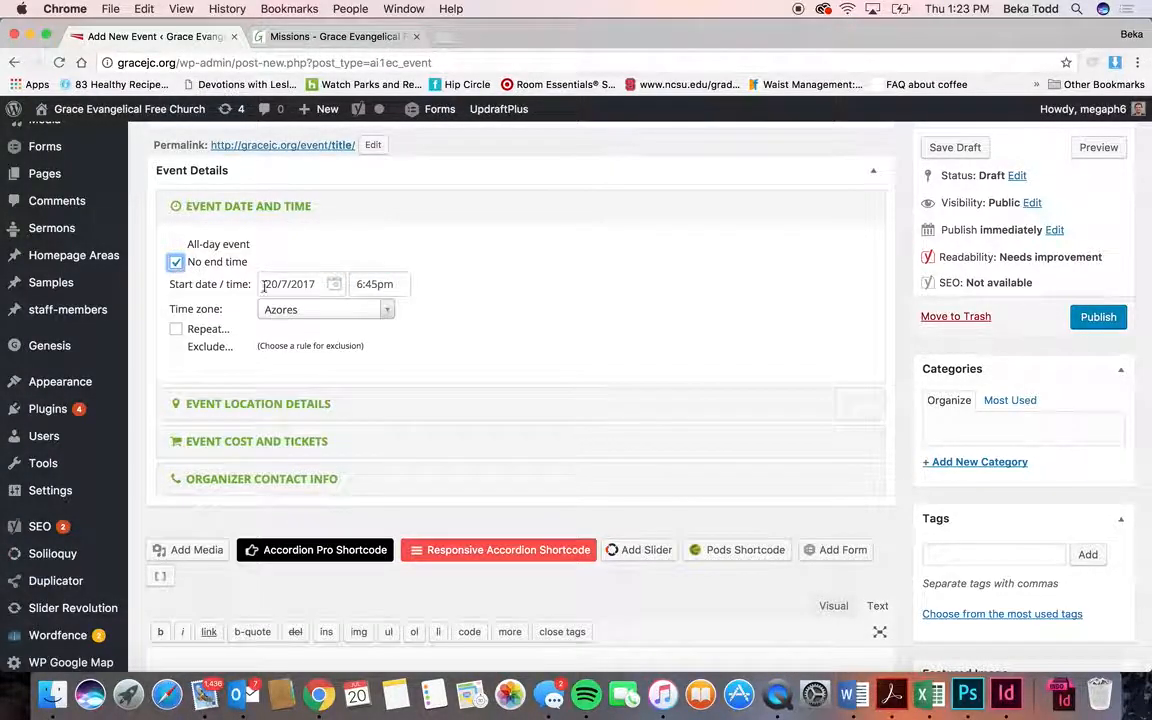
pyautogui.click(176, 263)
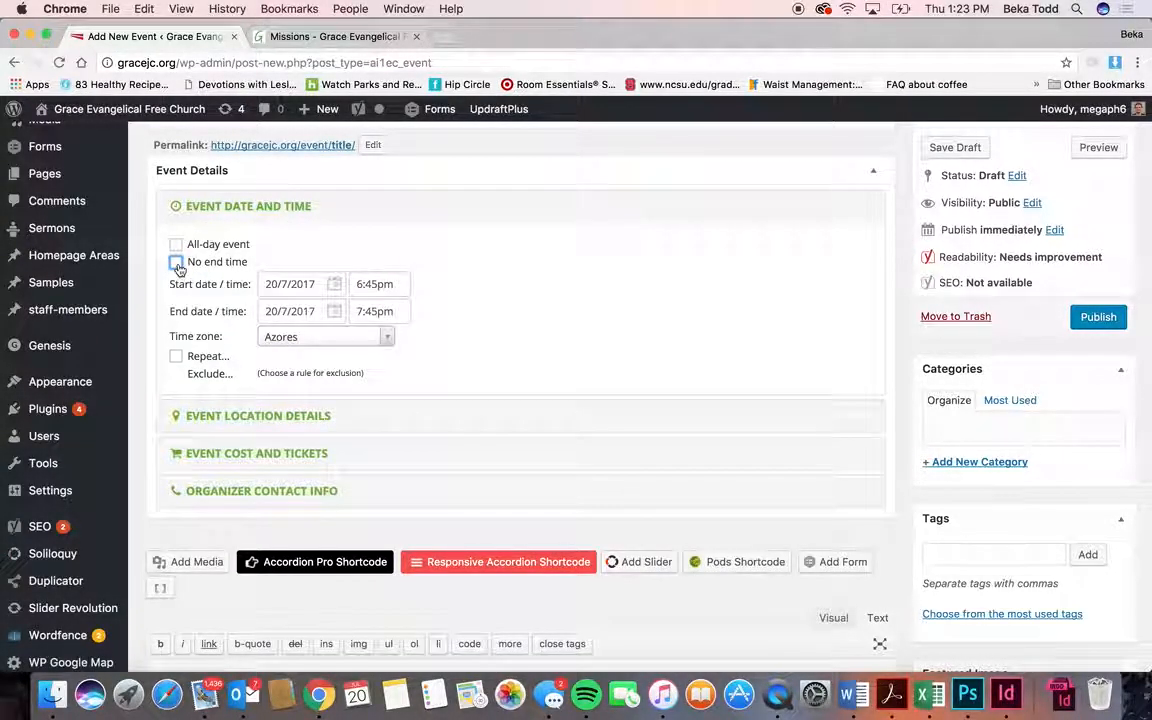
# - Make the event all-day ending 29/7/2017 in the Chicago time zone, with Repeat on
pyautogui.click(176, 245)
pyautogui.click(330, 308)
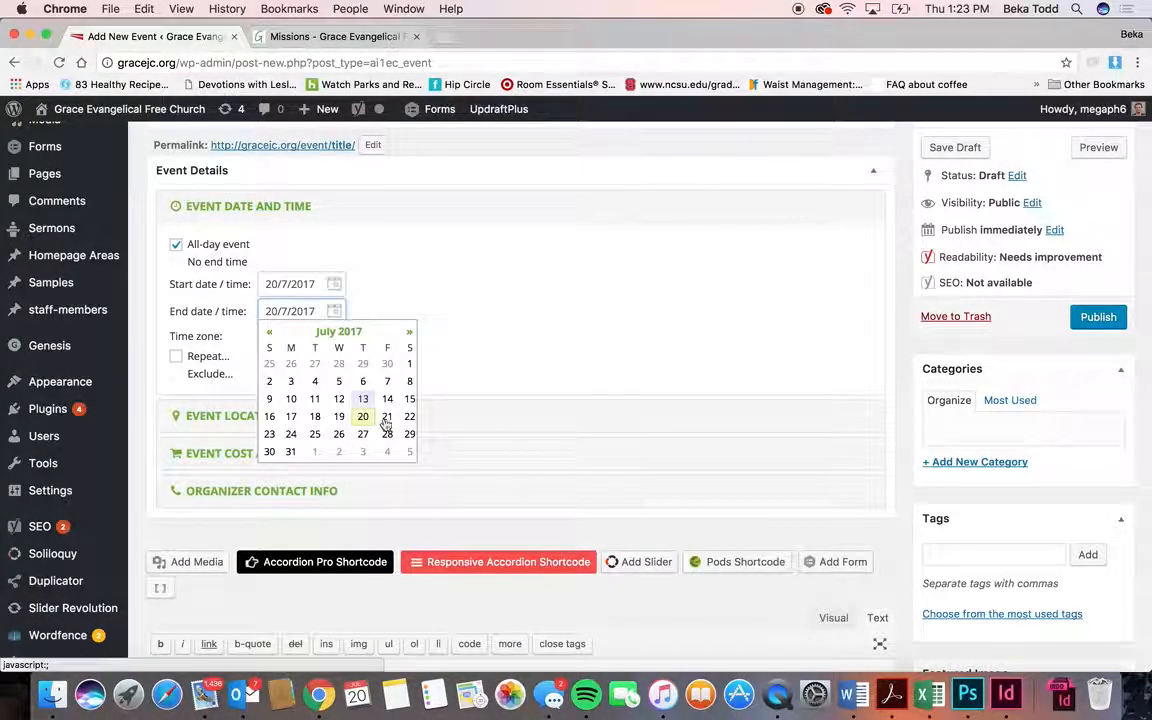
pyautogui.click(412, 435)
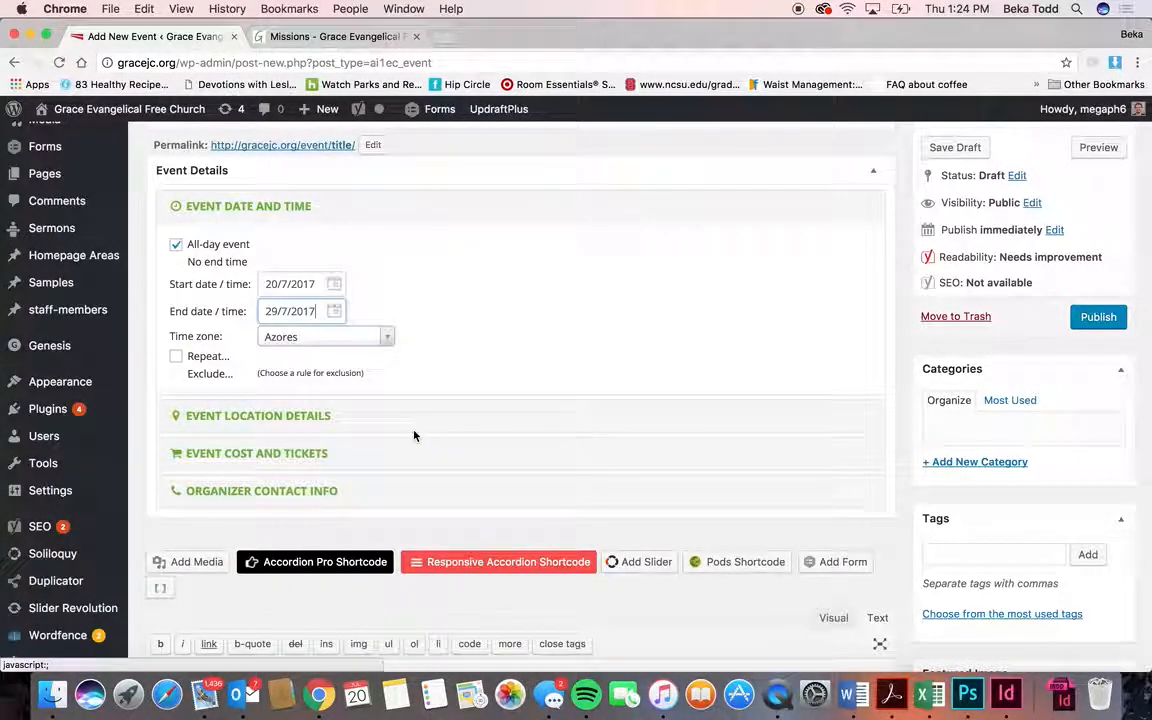
pyautogui.click(389, 340)
pyautogui.write('chica')
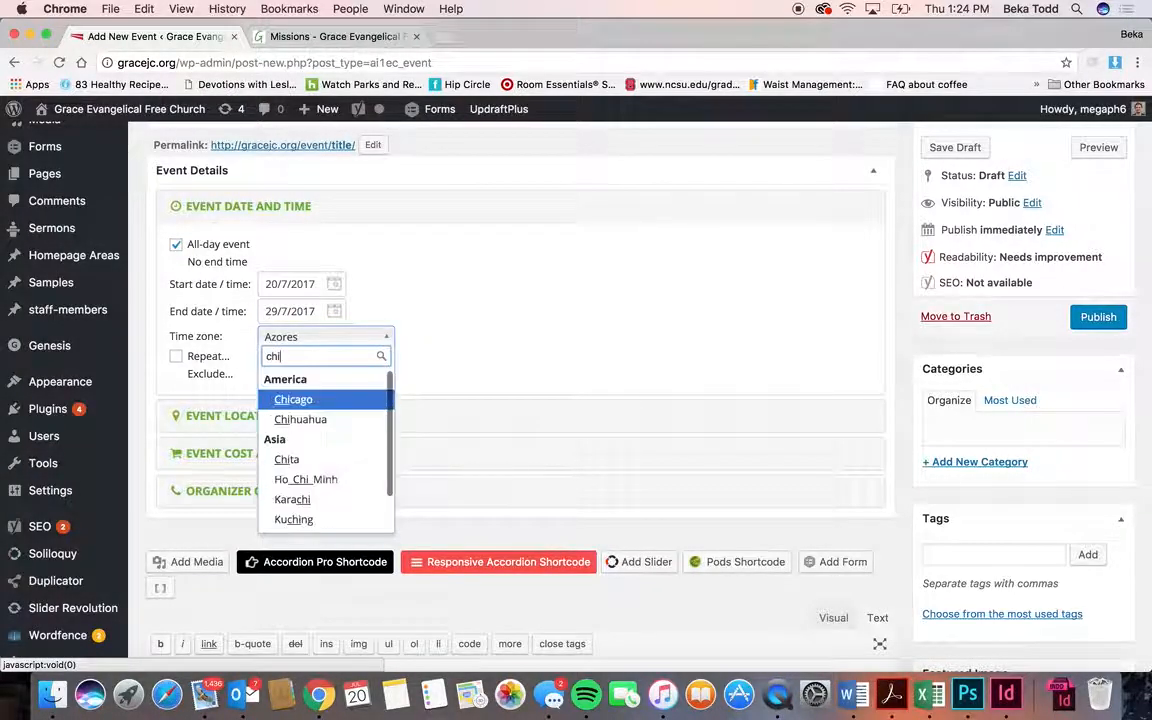
pyautogui.click(376, 398)
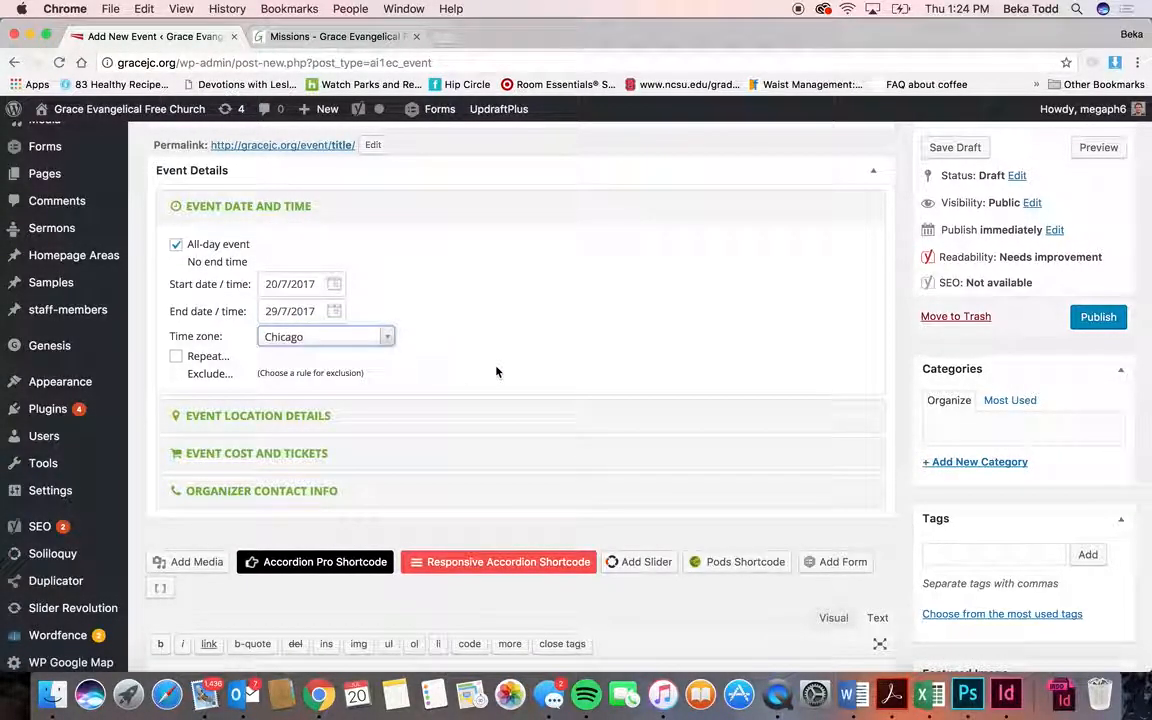
pyautogui.click(176, 358)
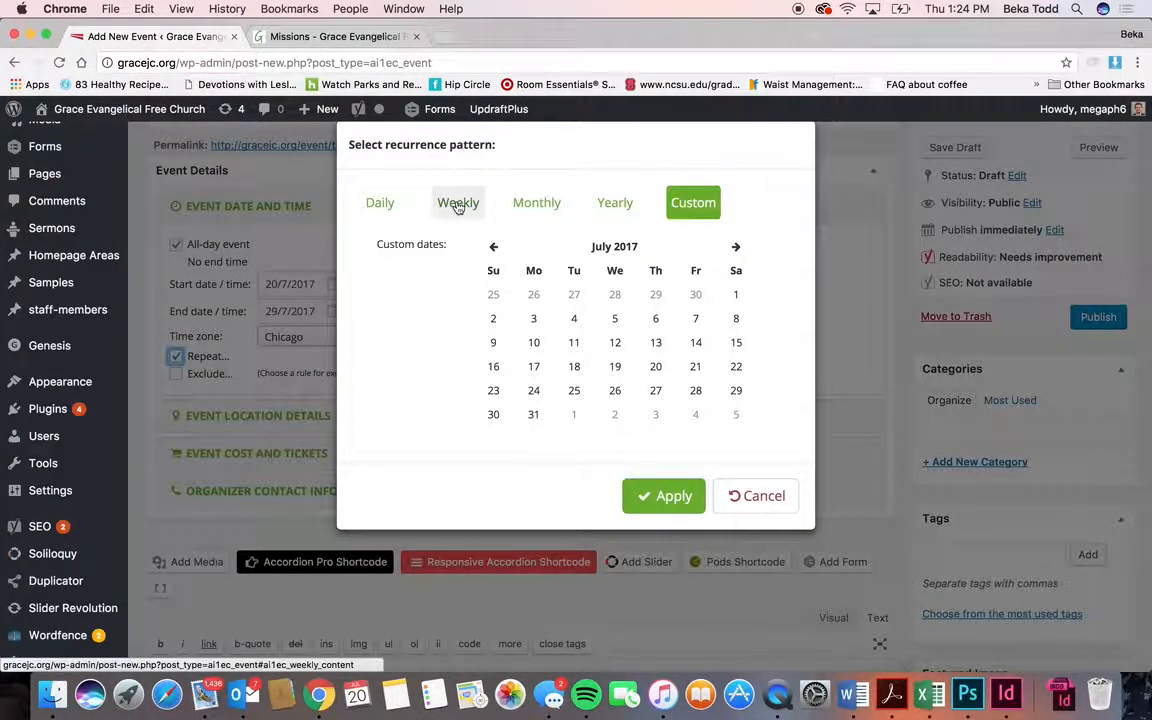
# - Set the event to repeat weekly on Wednesday, ending on July 20, 2017
pyautogui.click(525, 205)
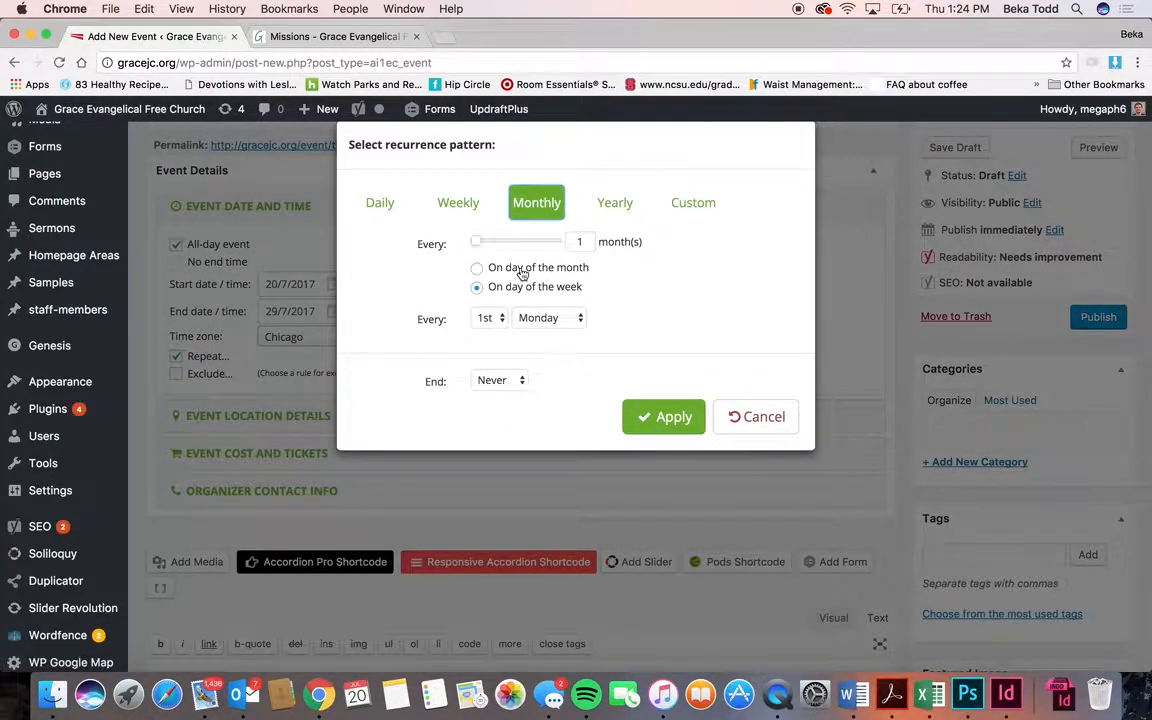
pyautogui.click(535, 317)
pyautogui.click(565, 341)
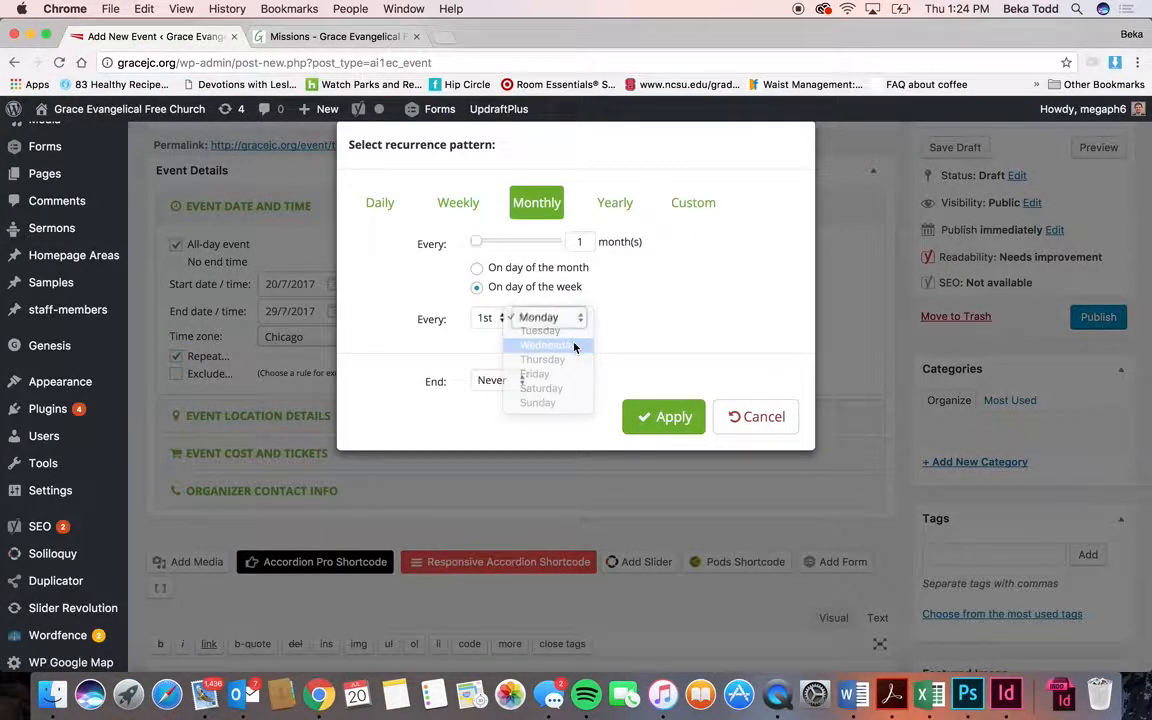
pyautogui.click(498, 380)
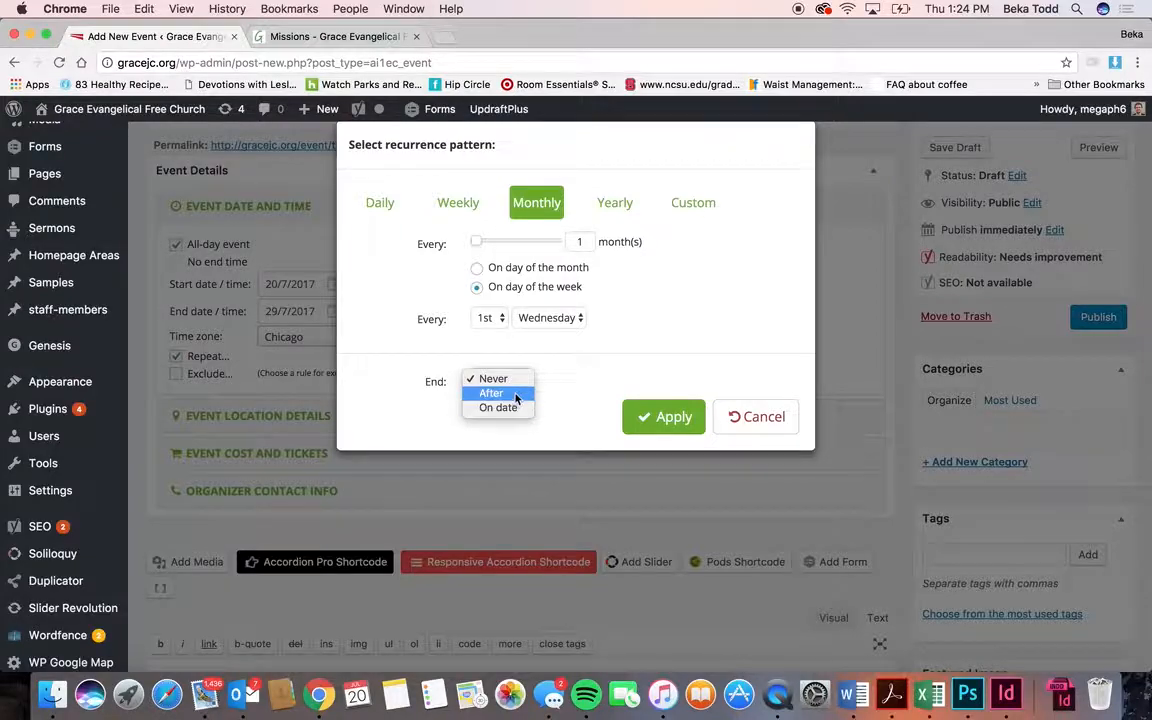
pyautogui.click(515, 407)
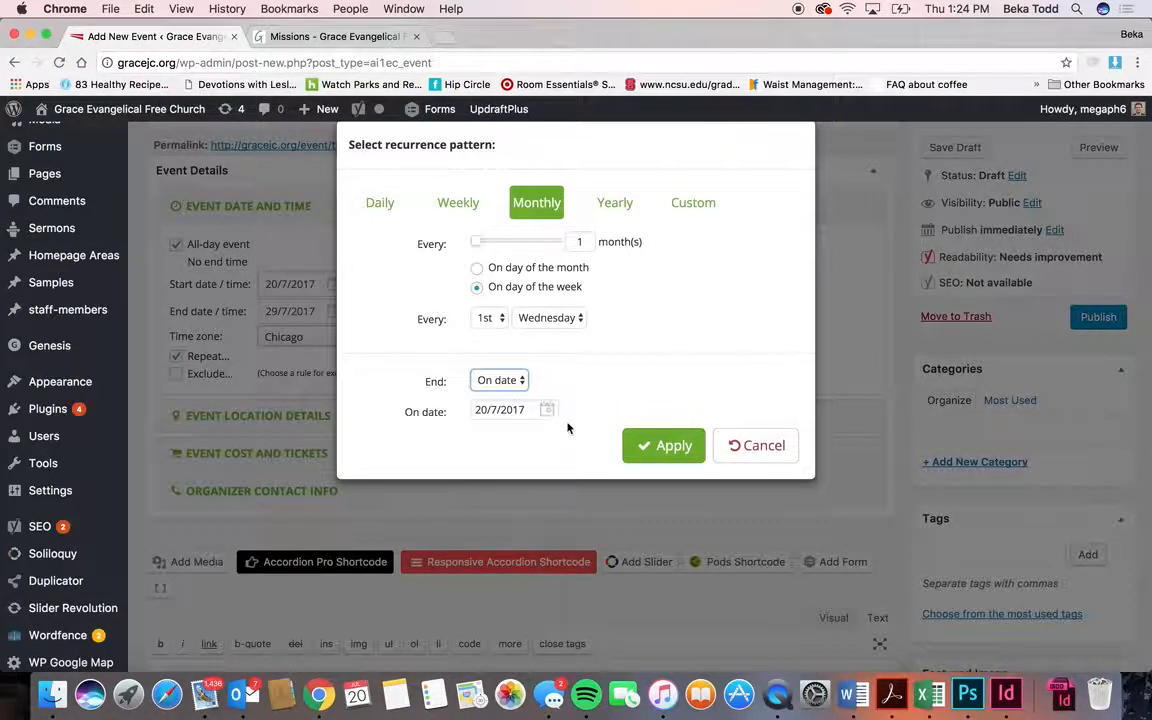
pyautogui.click(469, 201)
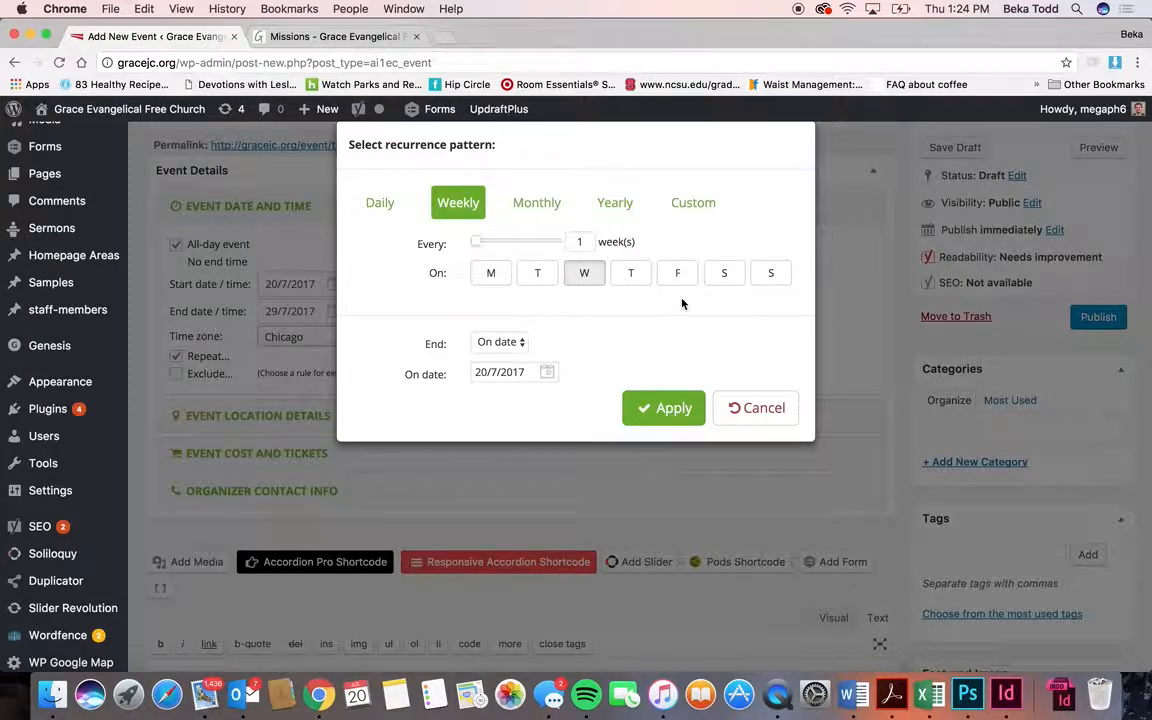
pyautogui.click(672, 410)
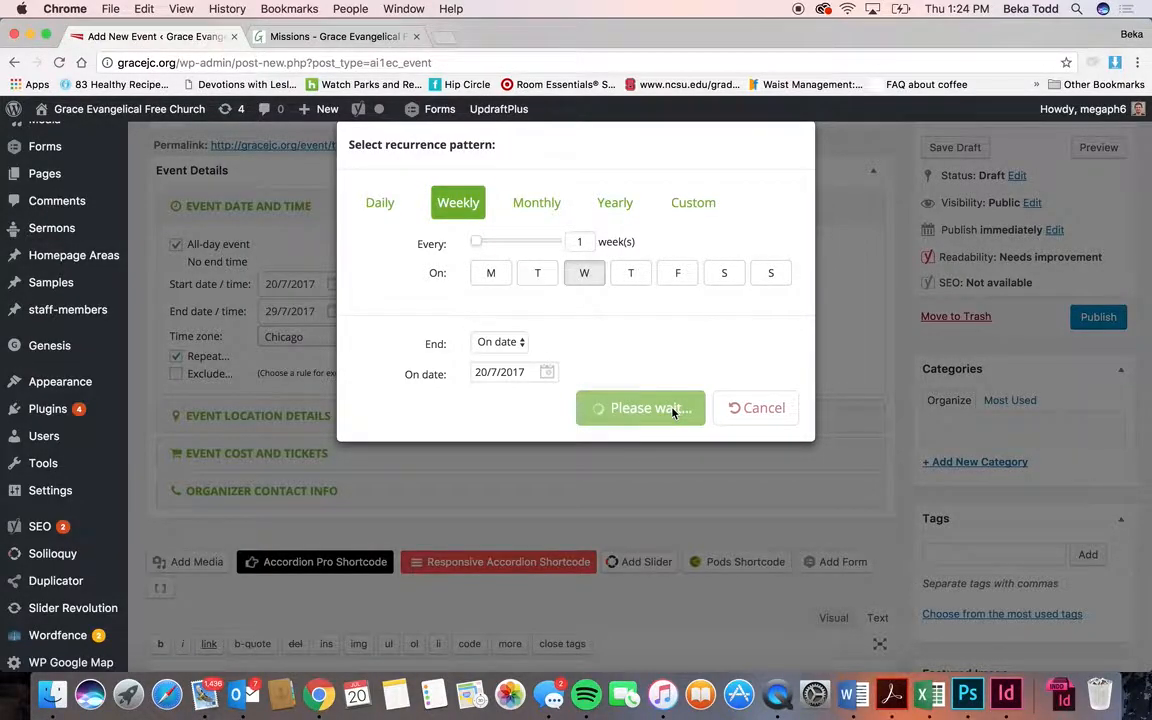
pyautogui.scroll(-5, 672, 413)
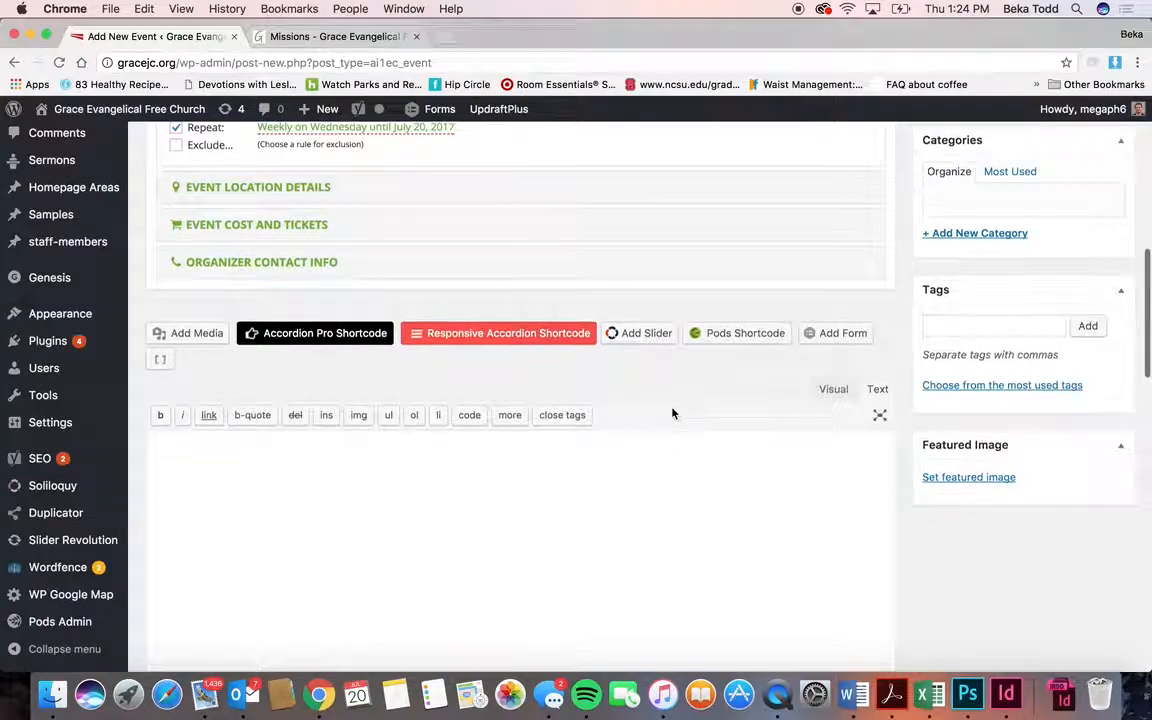
# - Switch the event description editor to Visual mode and go to All Events
pyautogui.scroll(2, 672, 413)
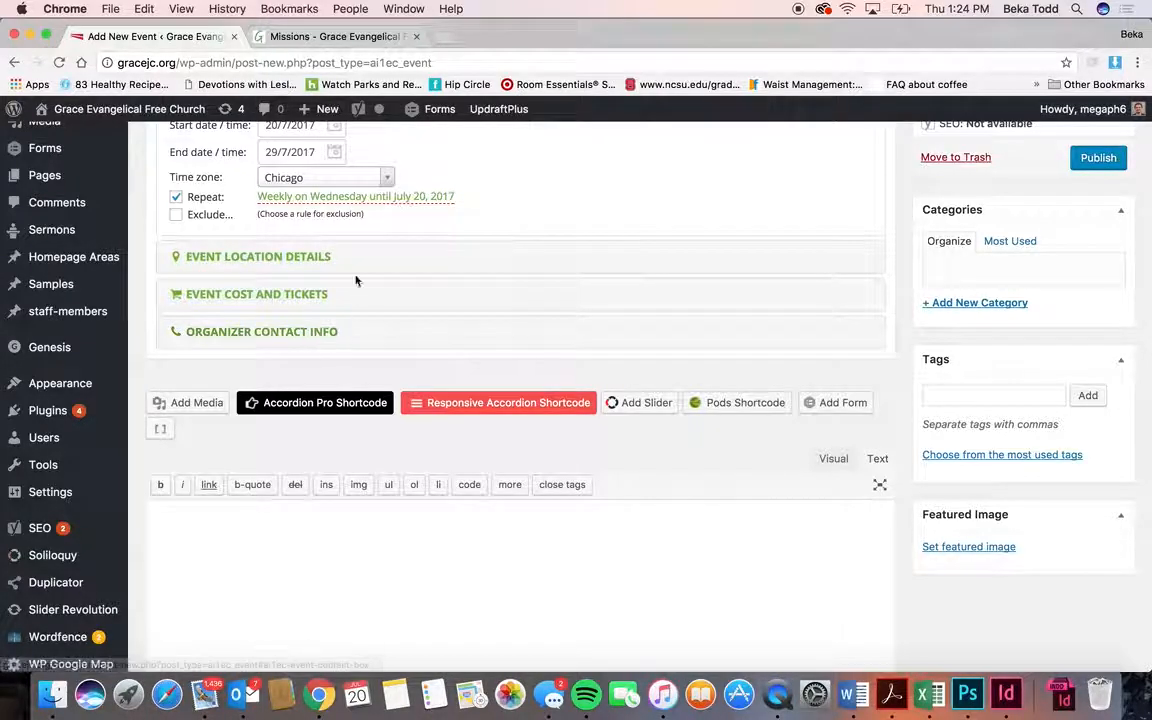
pyautogui.scroll(3, 342, 303)
pyautogui.scroll(-6, 342, 301)
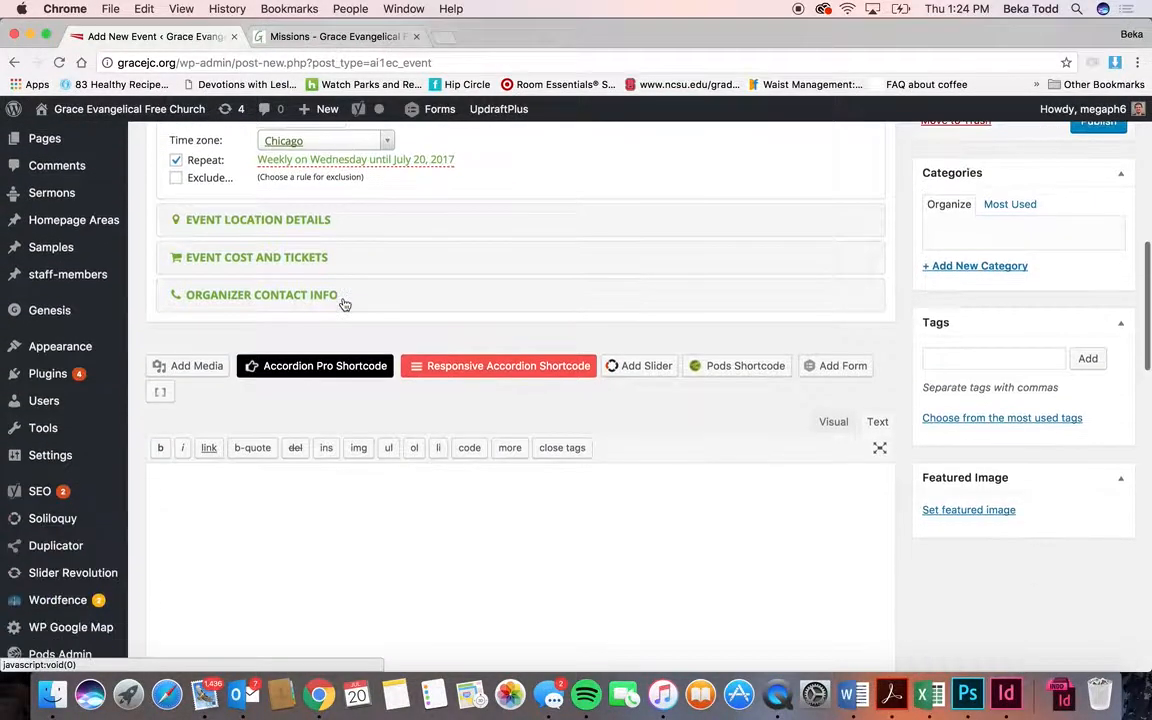
pyautogui.scroll(-8, 768, 337)
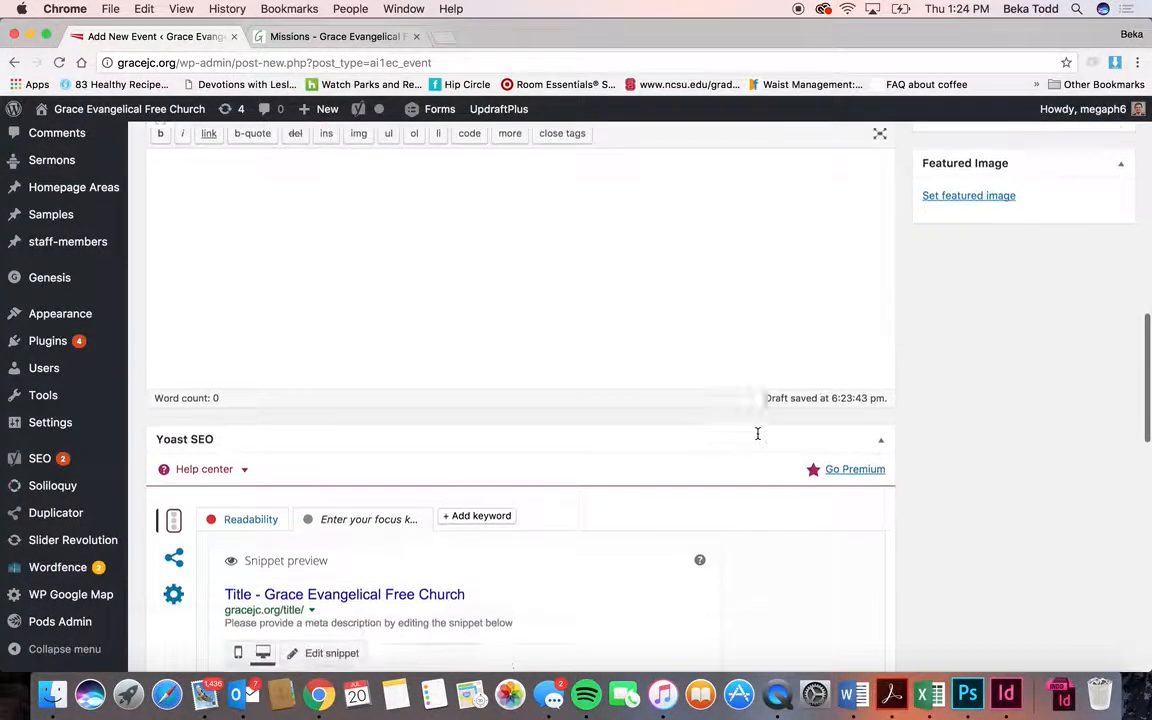
pyautogui.scroll(5, 759, 437)
pyautogui.scroll(5, 759, 440)
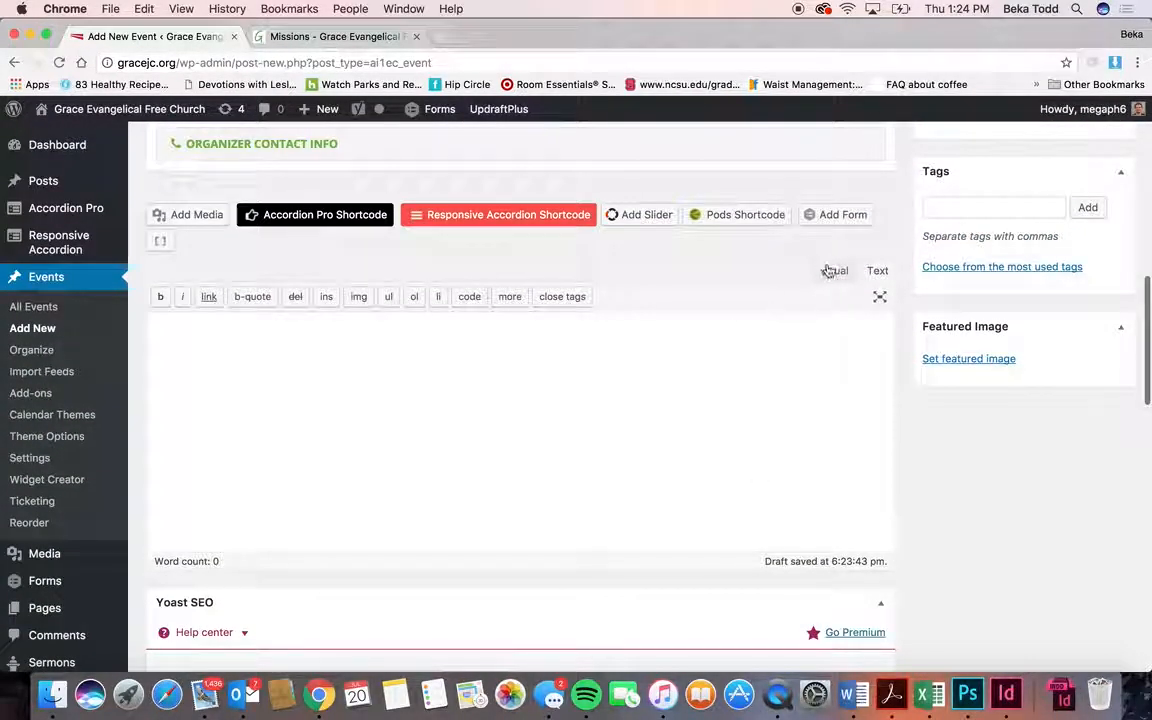
pyautogui.click(832, 270)
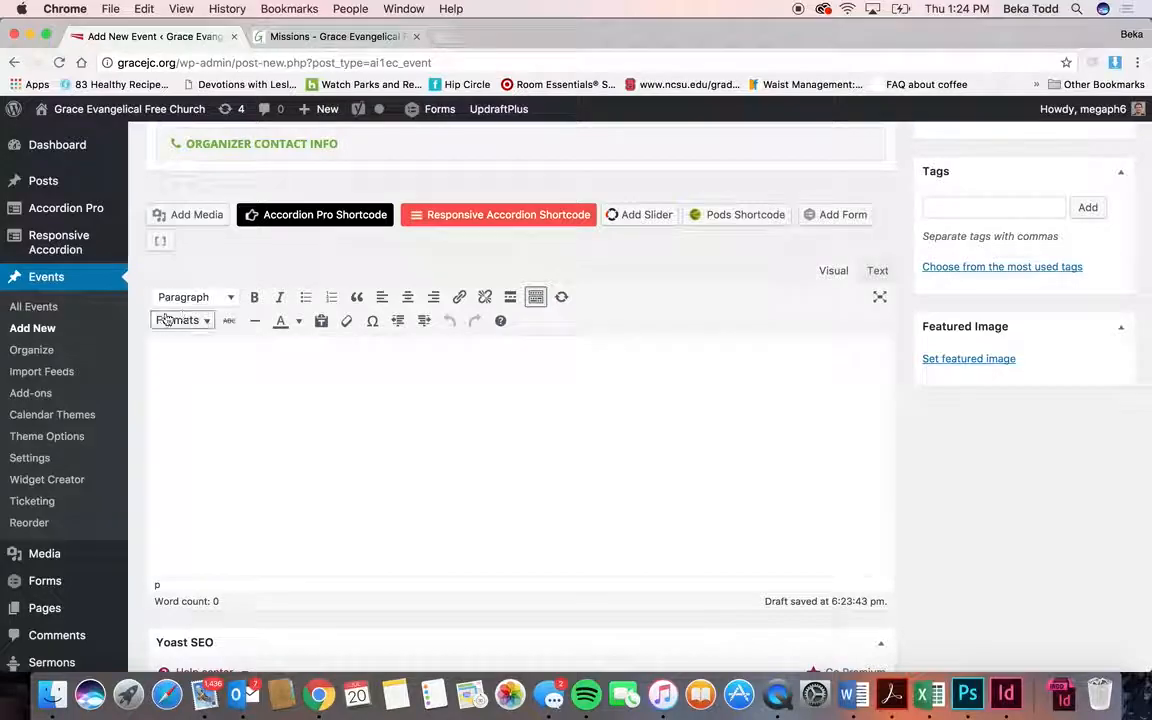
pyautogui.click(71, 316)
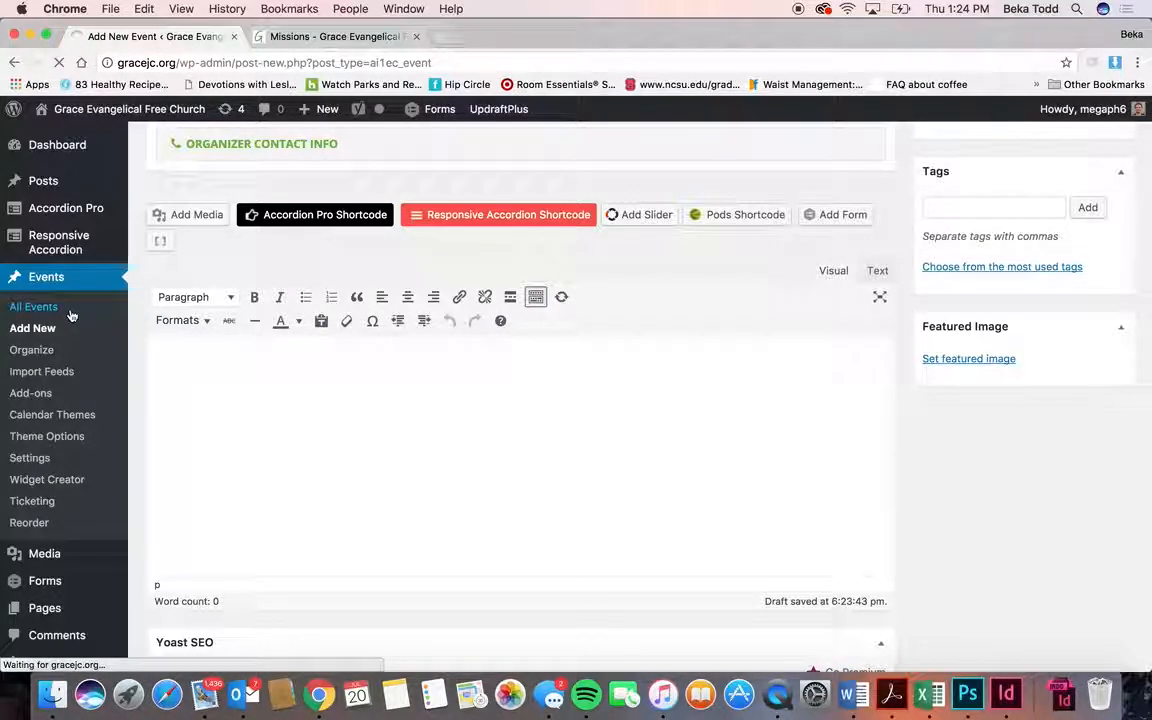
# - Trash the draft event named Title and delete it permanently
pyautogui.scroll(-5, 354, 458)
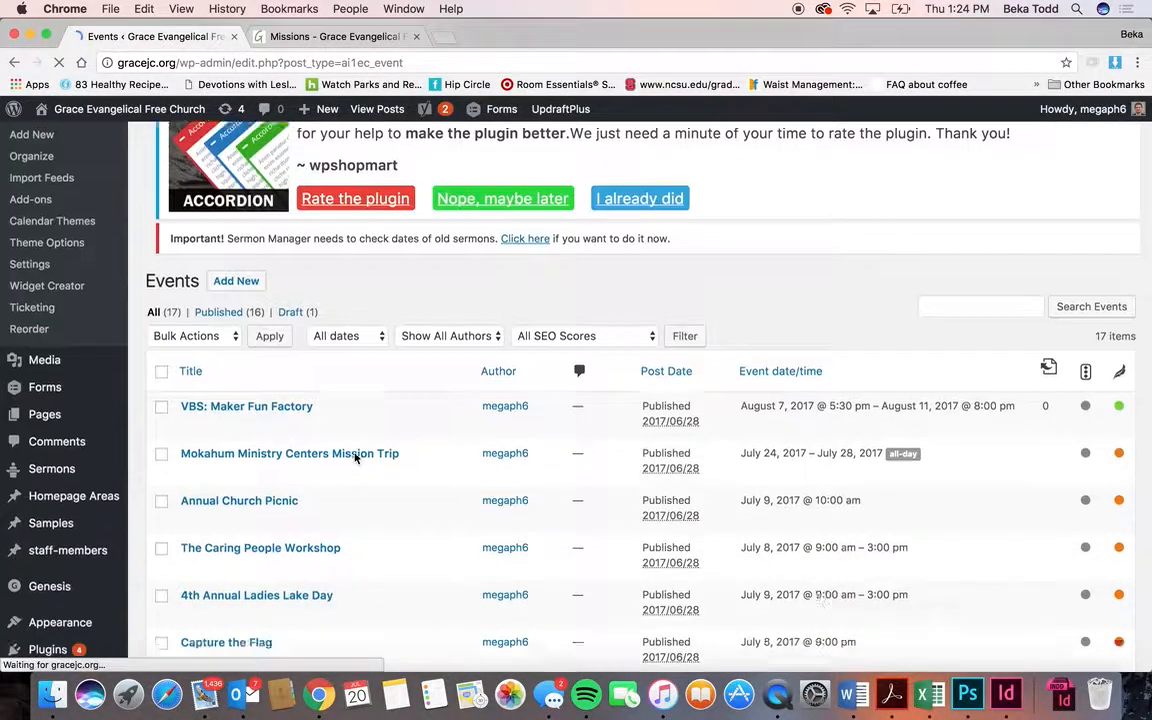
pyautogui.scroll(-8, 354, 458)
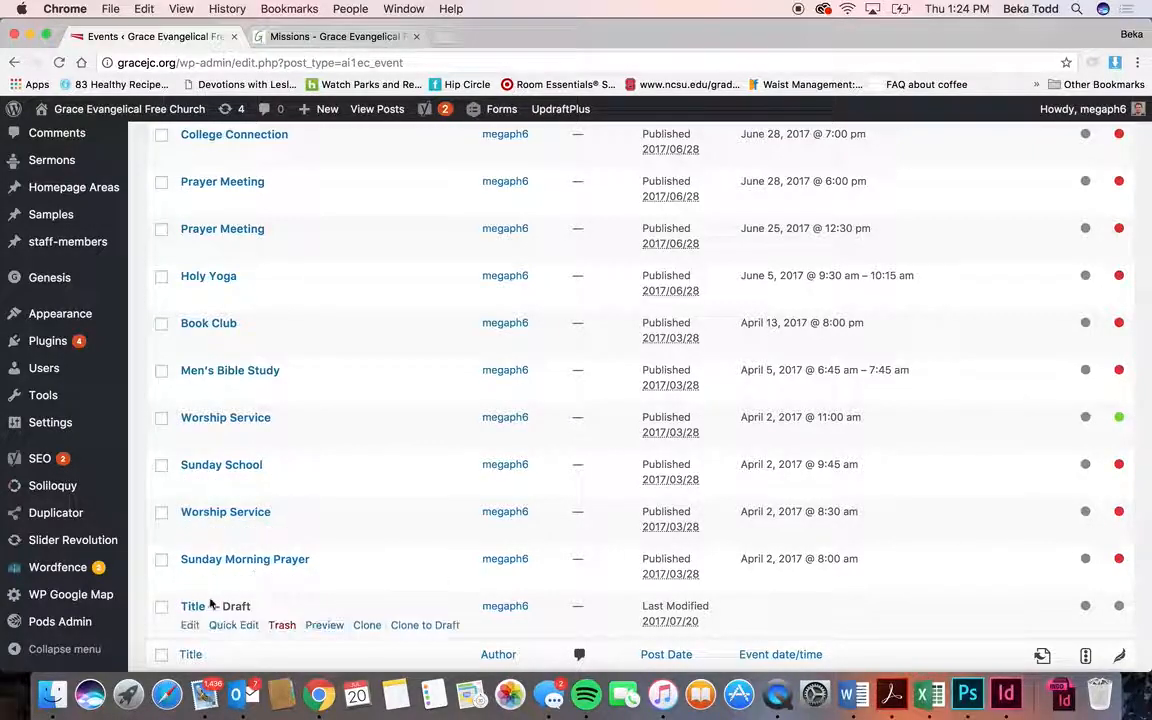
pyautogui.click(281, 632)
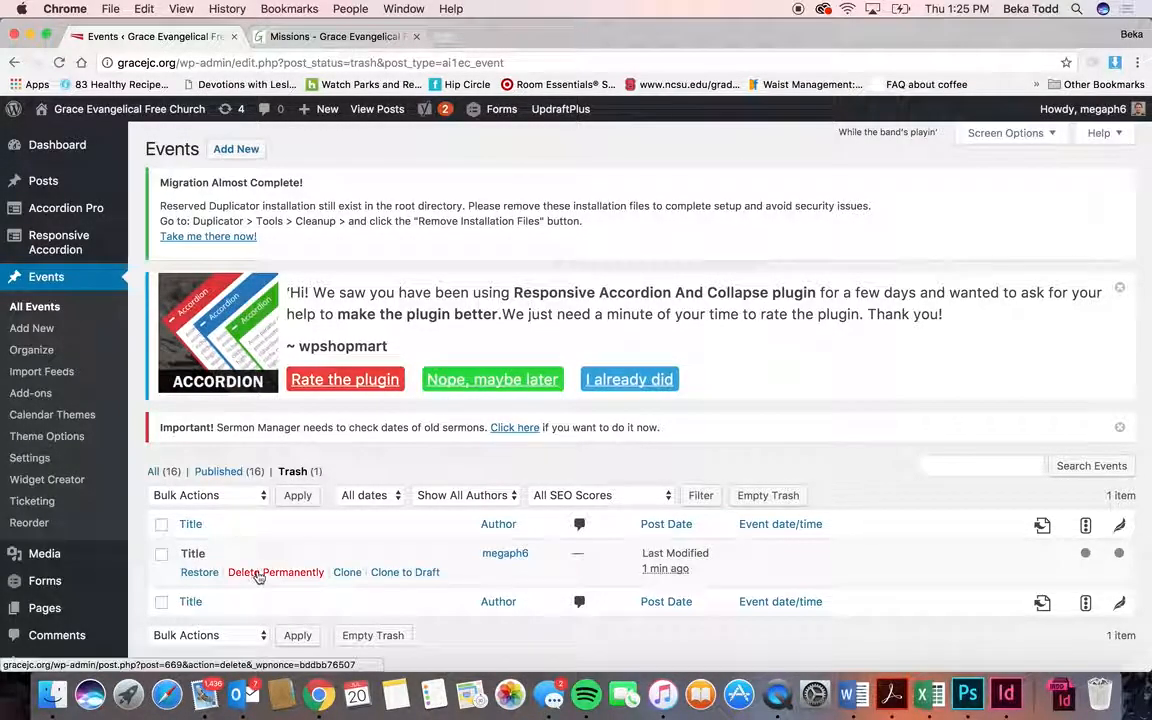
pyautogui.click(249, 574)
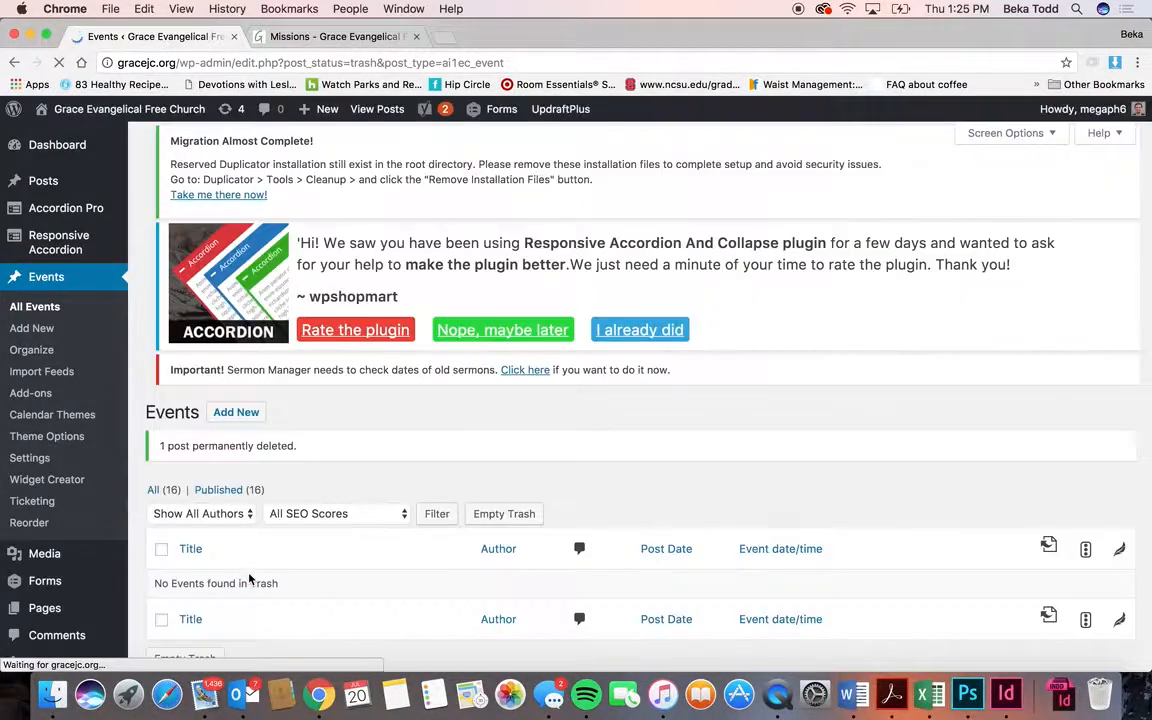
# - Return to All Events and open the VBS: Maker Fun Factory event for editing
pyautogui.scroll(-3, 249, 578)
pyautogui.scroll(3, 161, 361)
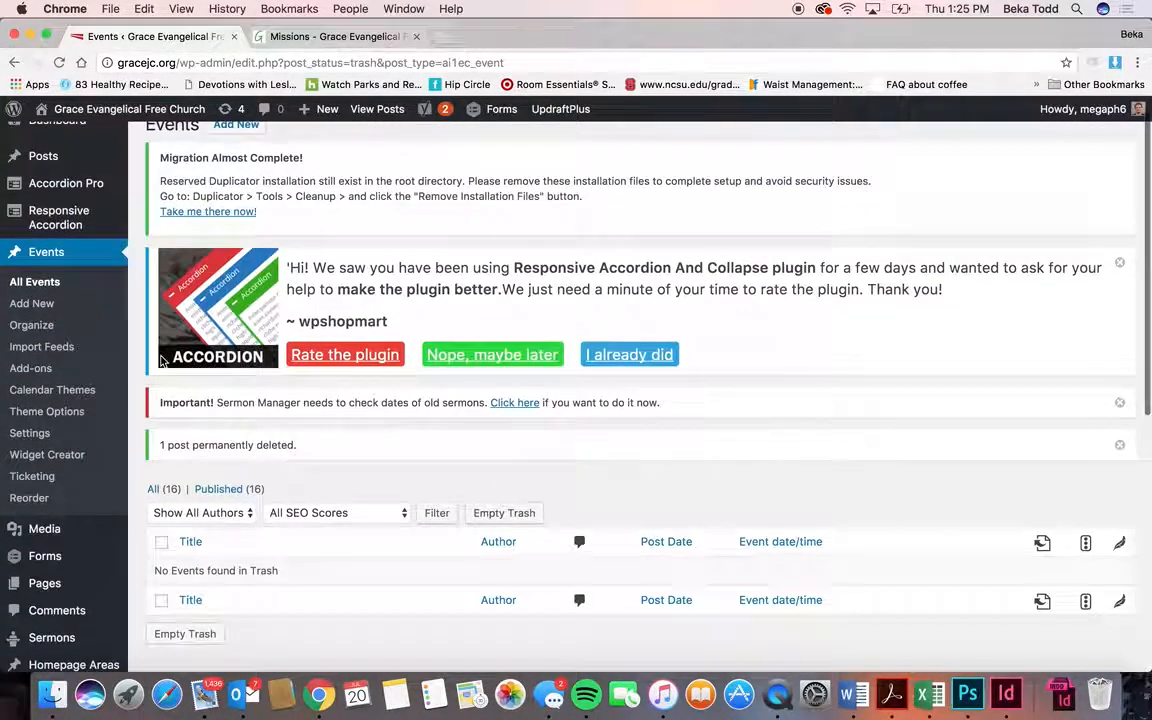
pyautogui.click(35, 282)
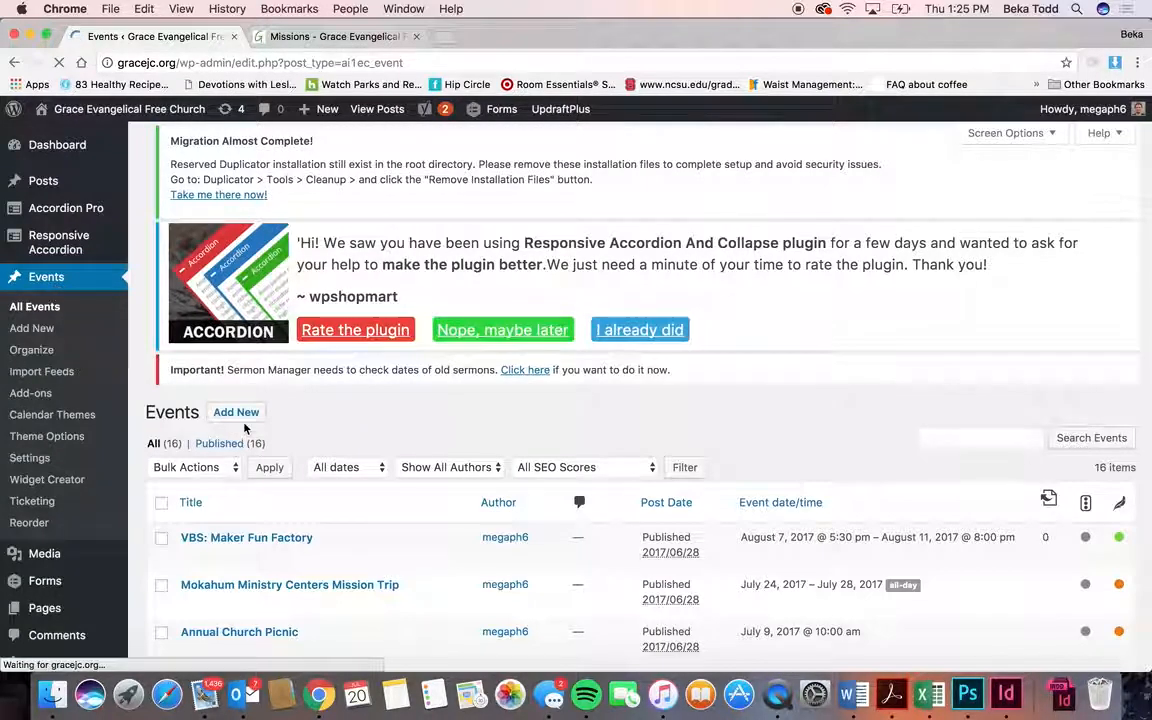
pyautogui.click(262, 556)
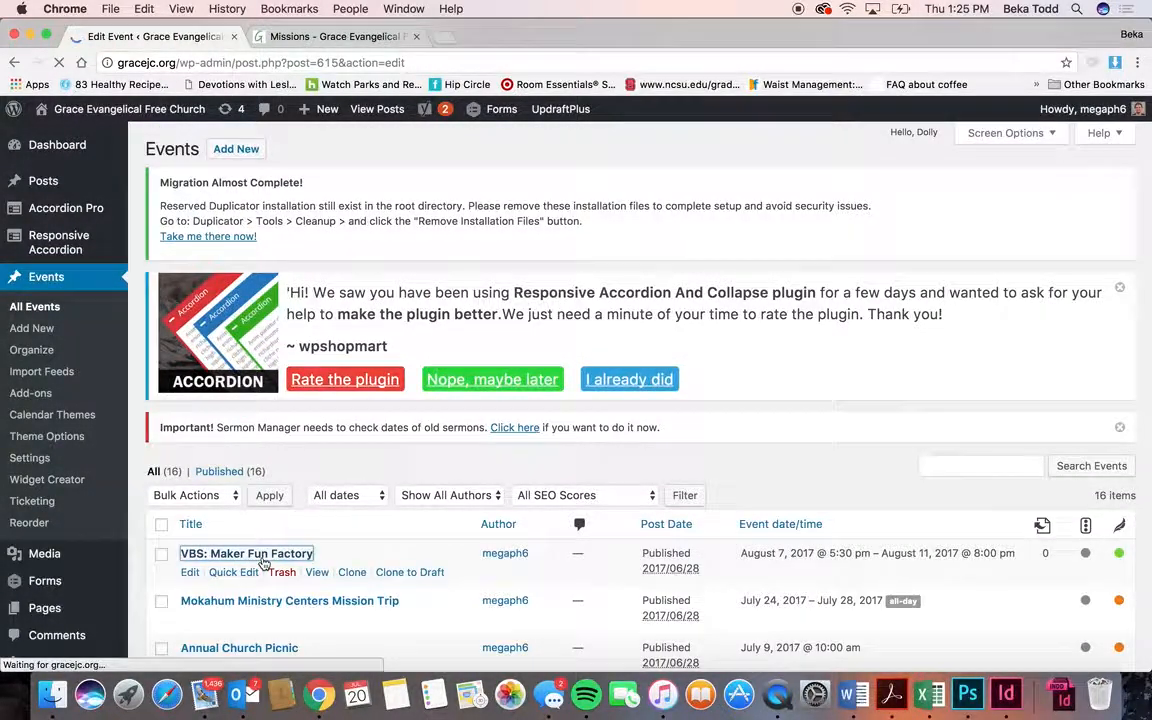
# - Review the VBS event, then open its permalink in a new browser tab and switch to it
pyautogui.scroll(-3, 333, 565)
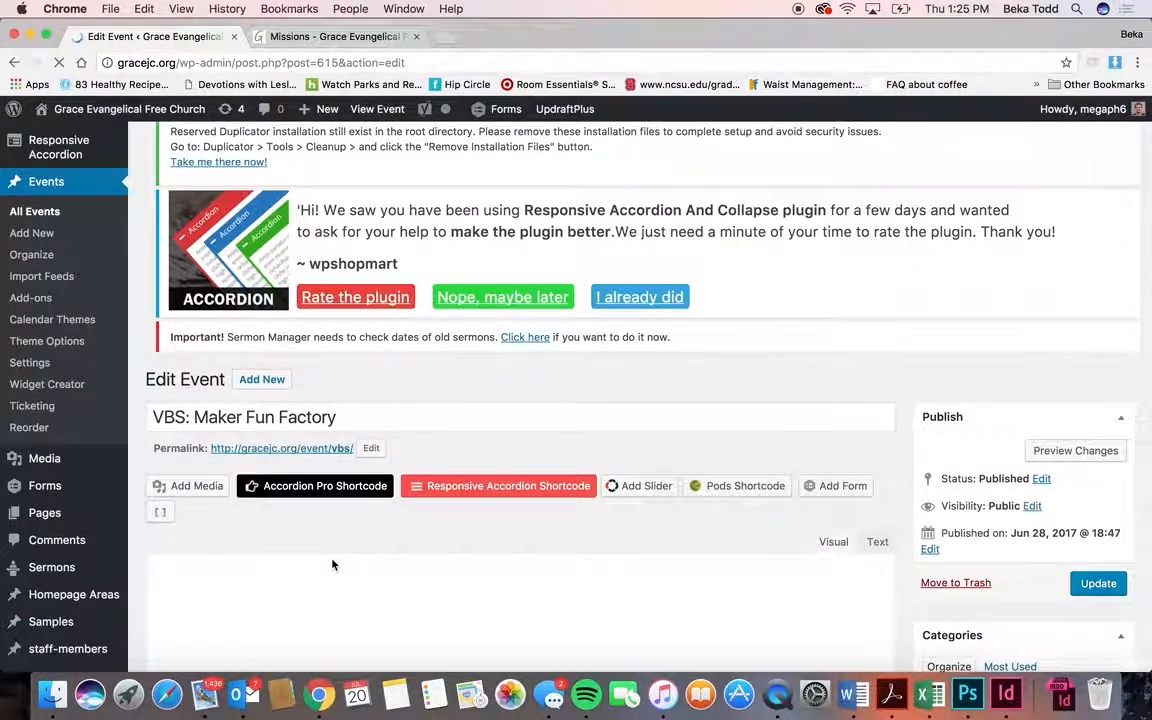
pyautogui.scroll(-3, 333, 565)
pyautogui.scroll(-10, 333, 565)
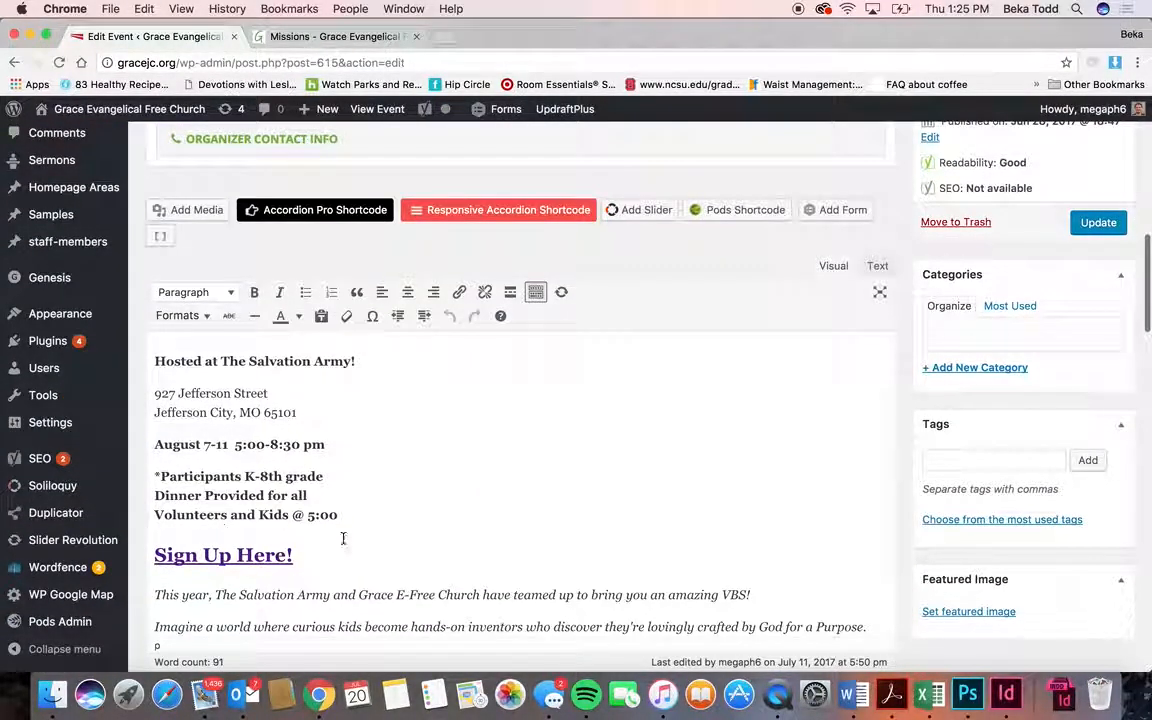
pyautogui.scroll(-10, 343, 539)
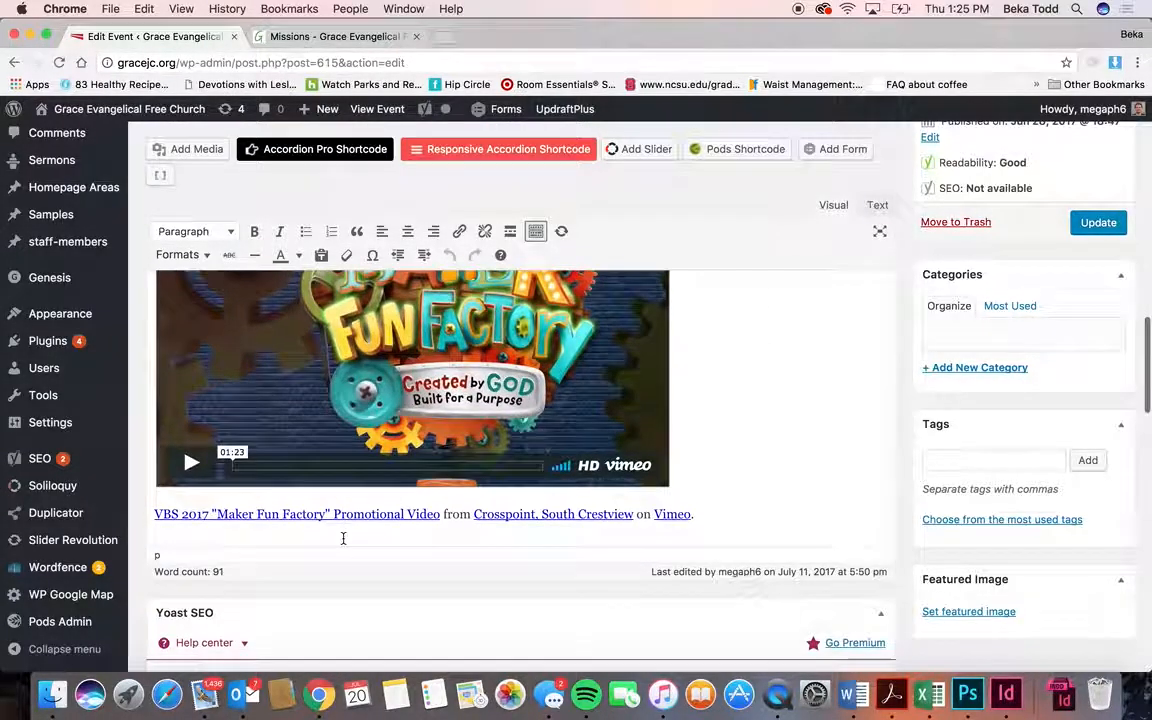
pyautogui.scroll(15, 343, 539)
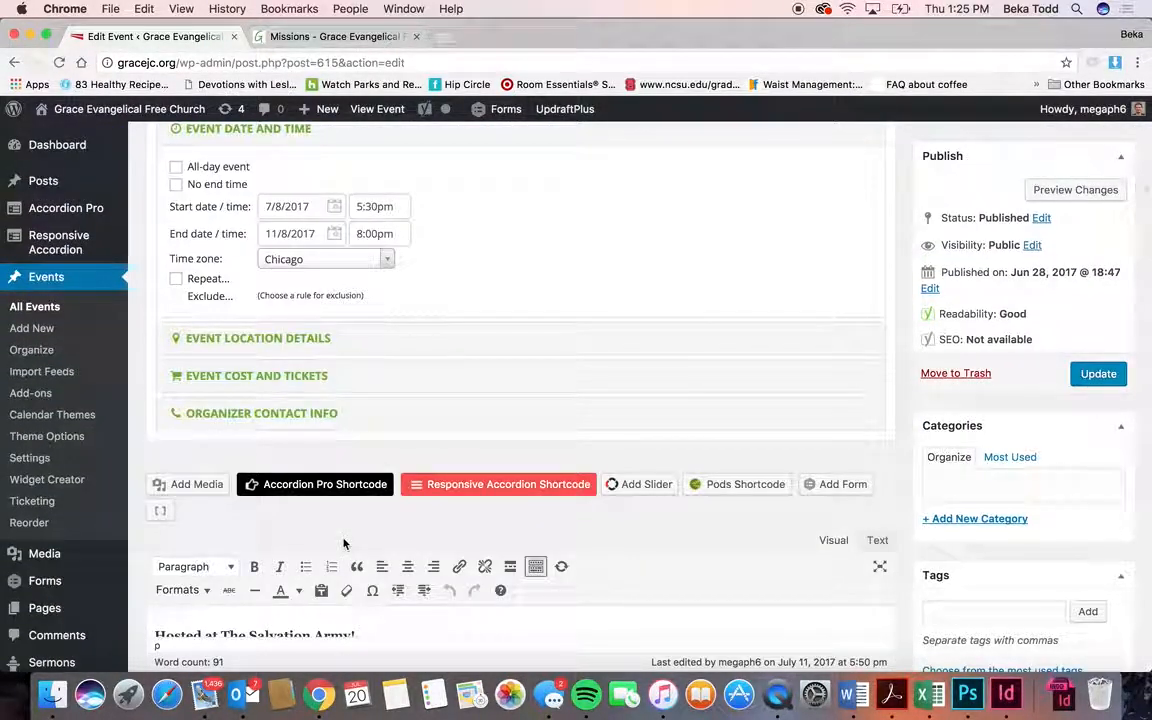
pyautogui.scroll(5, 343, 543)
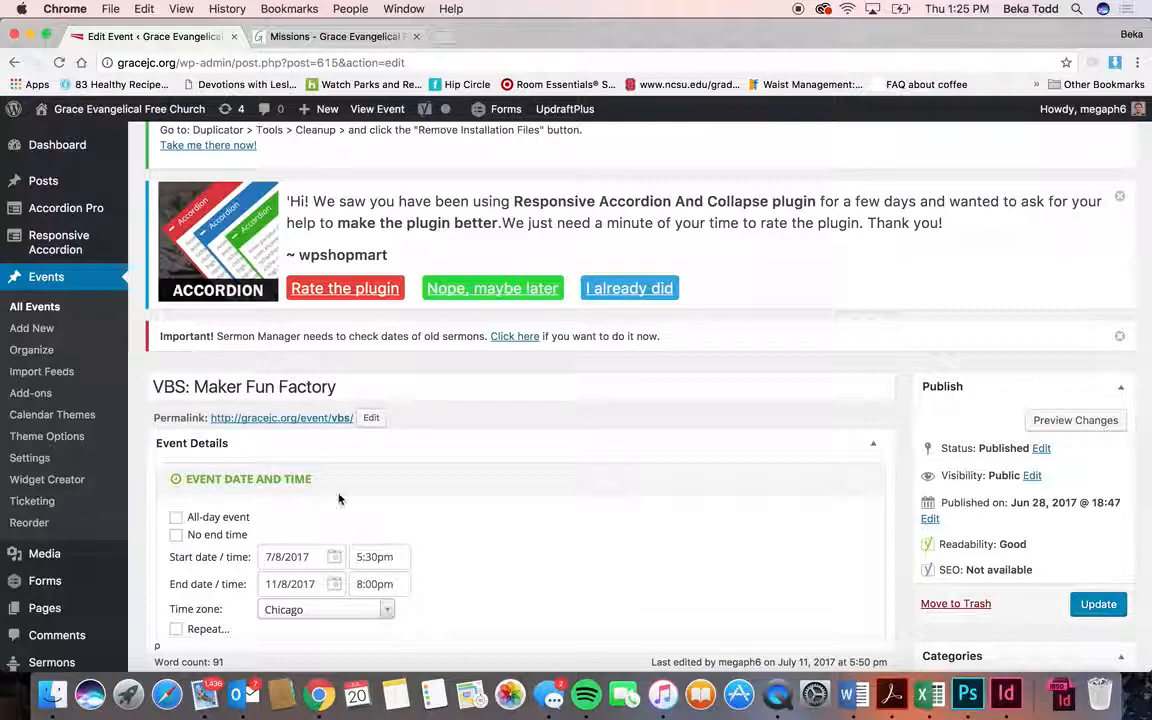
pyautogui.rightClick(322, 418)
pyautogui.click(339, 422)
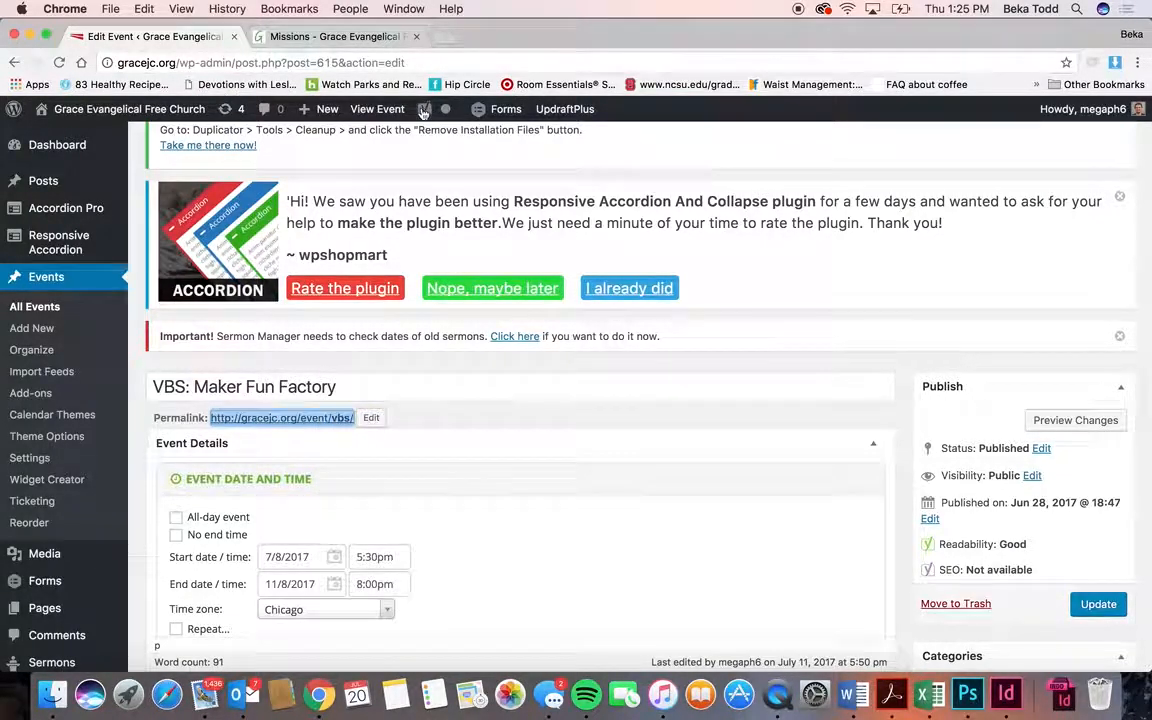
pyautogui.click(445, 38)
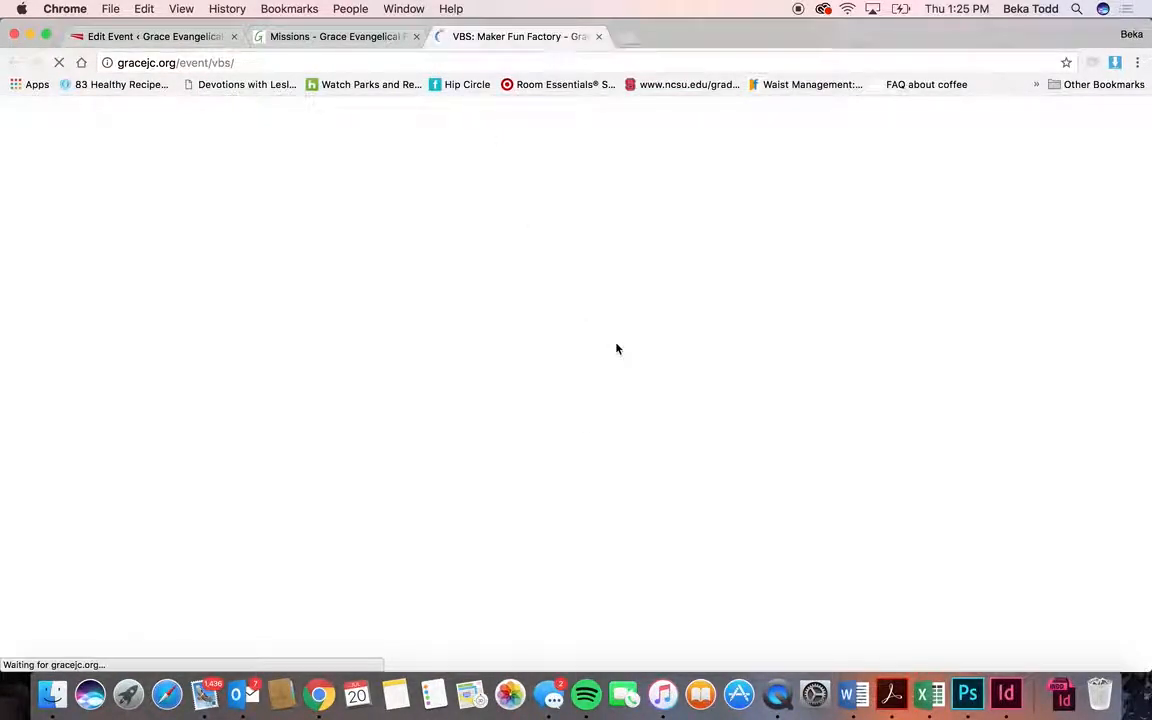
# - Look over the live VBS event page, close its tab, and return to the Edit Event tab
pyautogui.scroll(-4, 415, 376)
pyautogui.scroll(-6, 415, 374)
pyautogui.scroll(10, 415, 374)
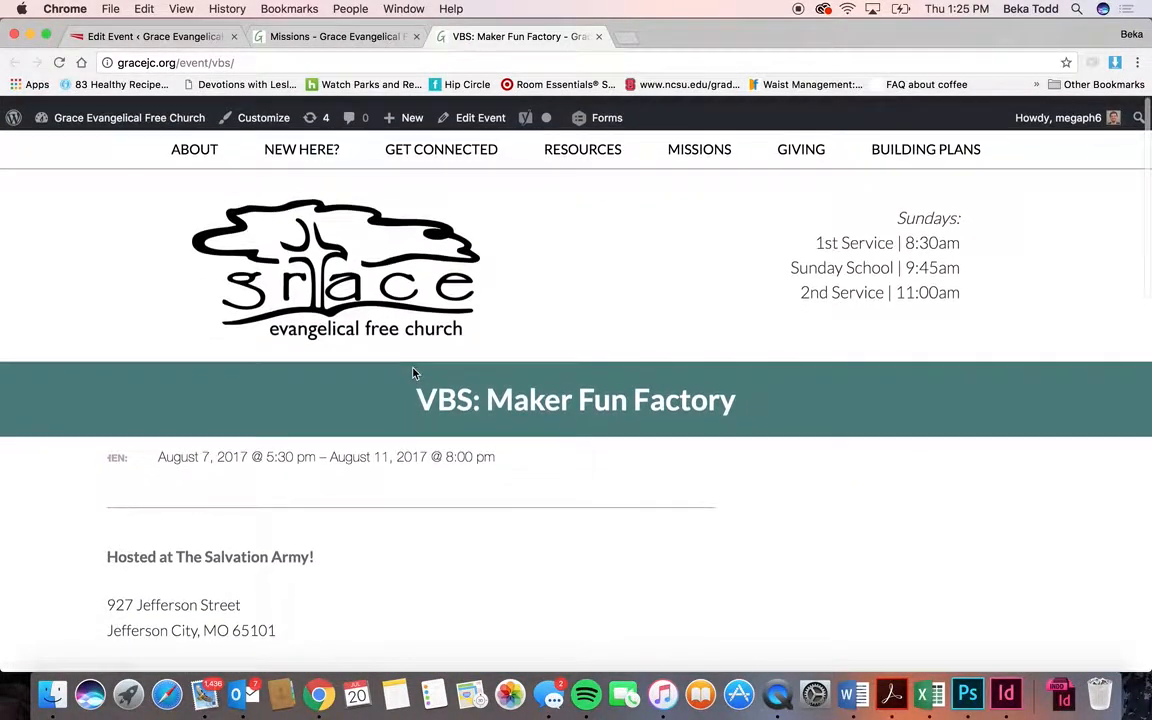
pyautogui.scroll(-1, 415, 373)
pyautogui.click(598, 36)
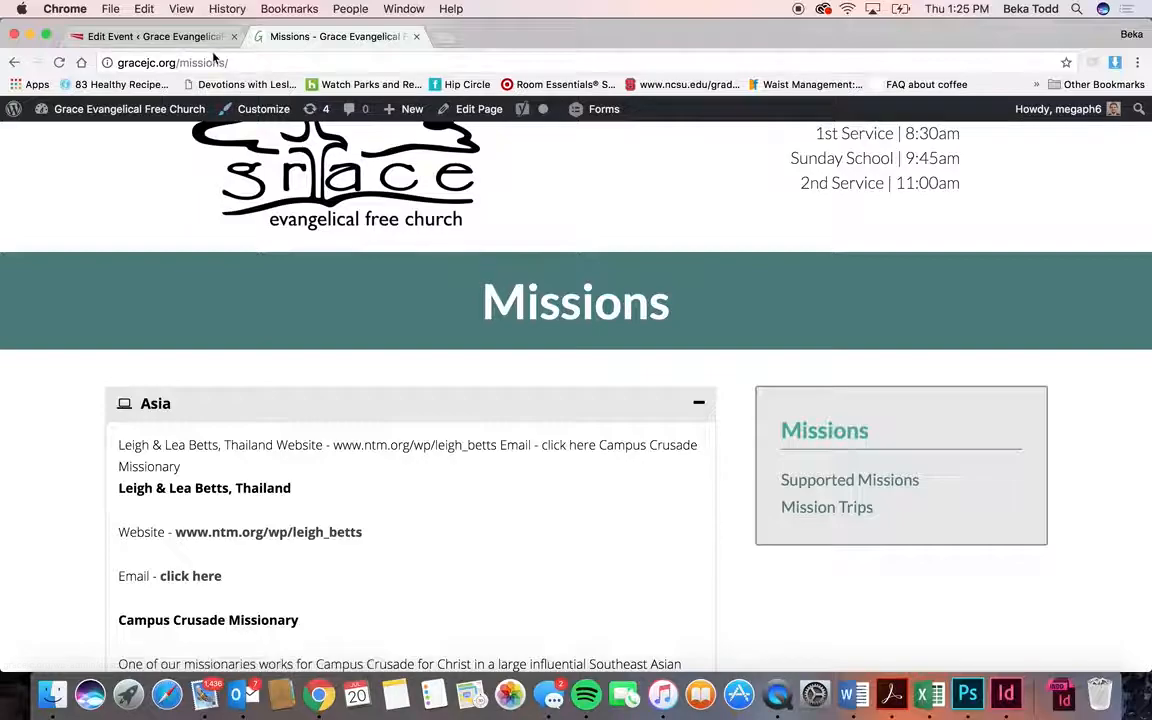
pyautogui.click(194, 37)
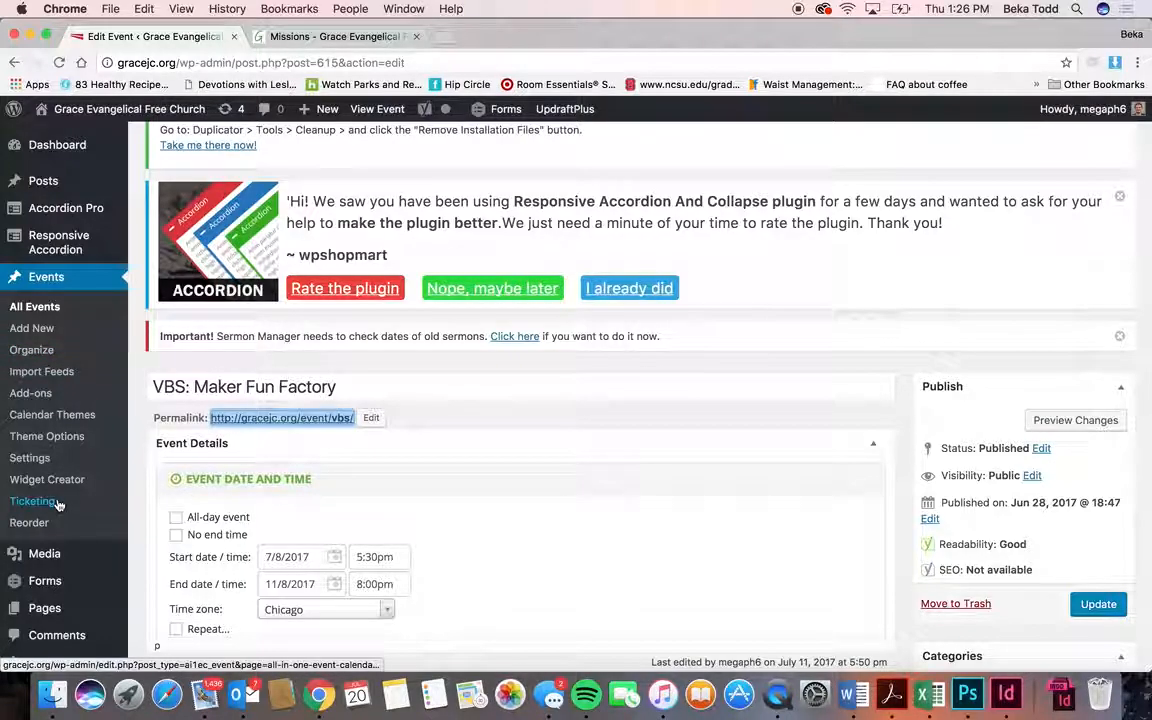
# - Open the Media Library and inspect the gym prayer photo's attachment details and file URL
pyautogui.scroll(-3, 50, 400)
pyautogui.moveTo(58, 393)
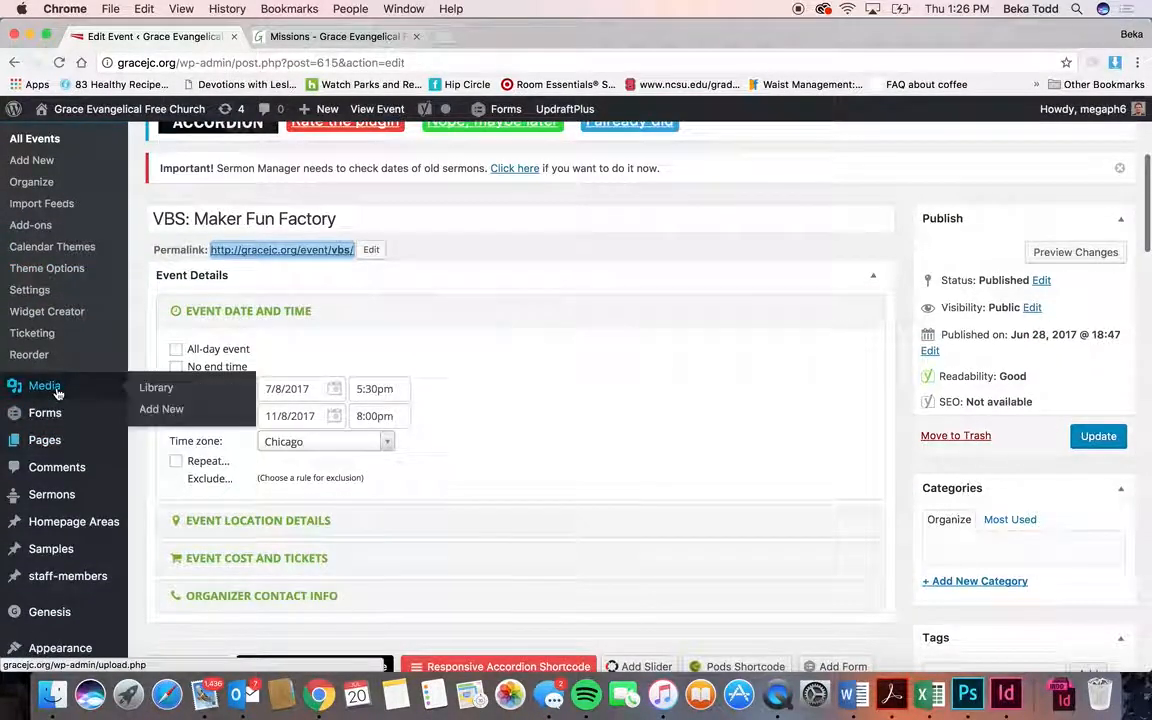
pyautogui.click(56, 391)
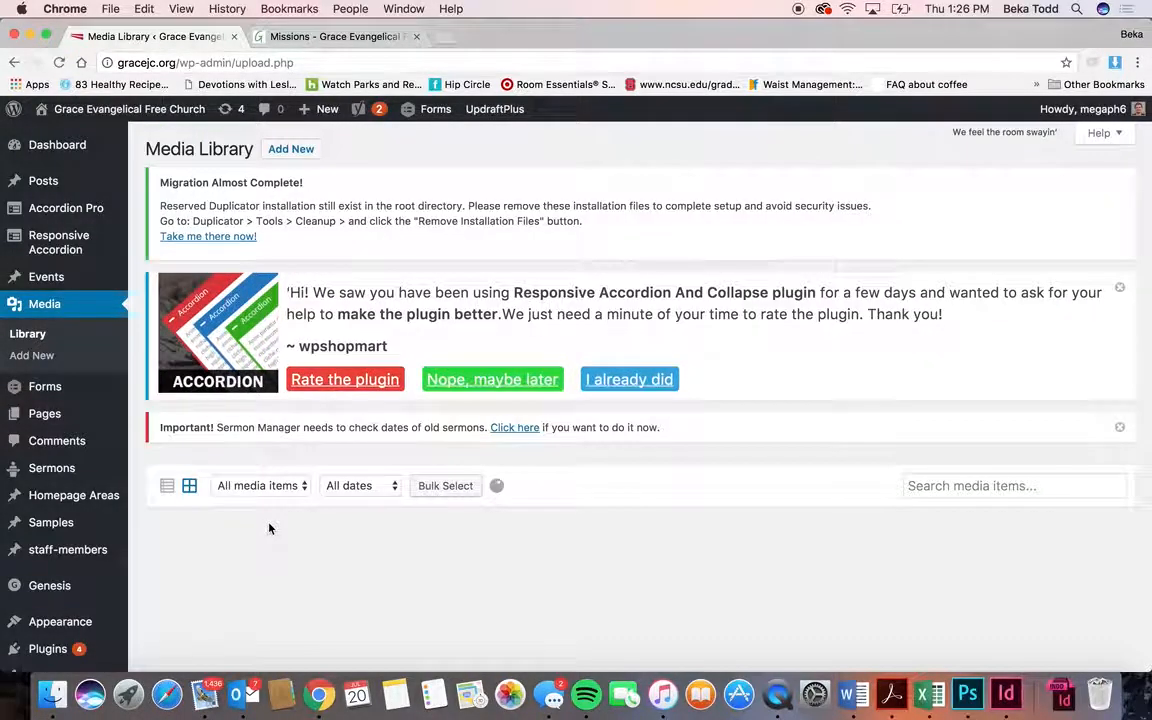
pyautogui.scroll(-2, 269, 528)
pyautogui.scroll(-1, 269, 528)
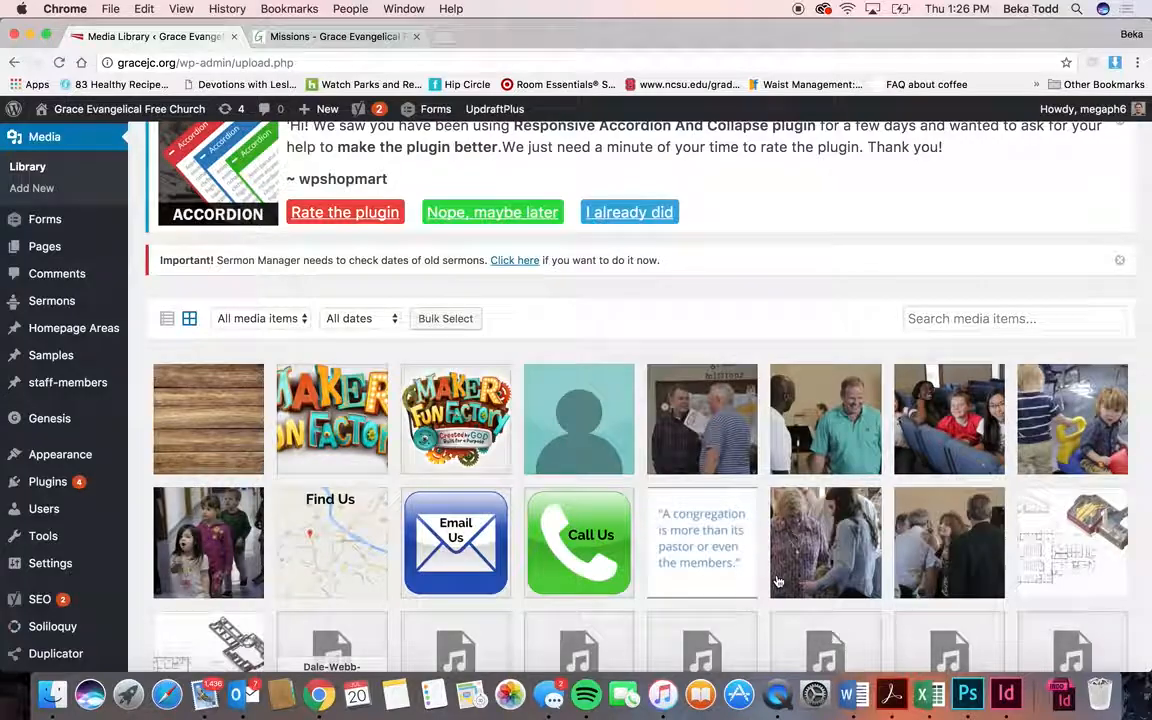
pyautogui.scroll(-8, 778, 581)
pyautogui.scroll(-10, 778, 581)
pyautogui.scroll(-14, 778, 581)
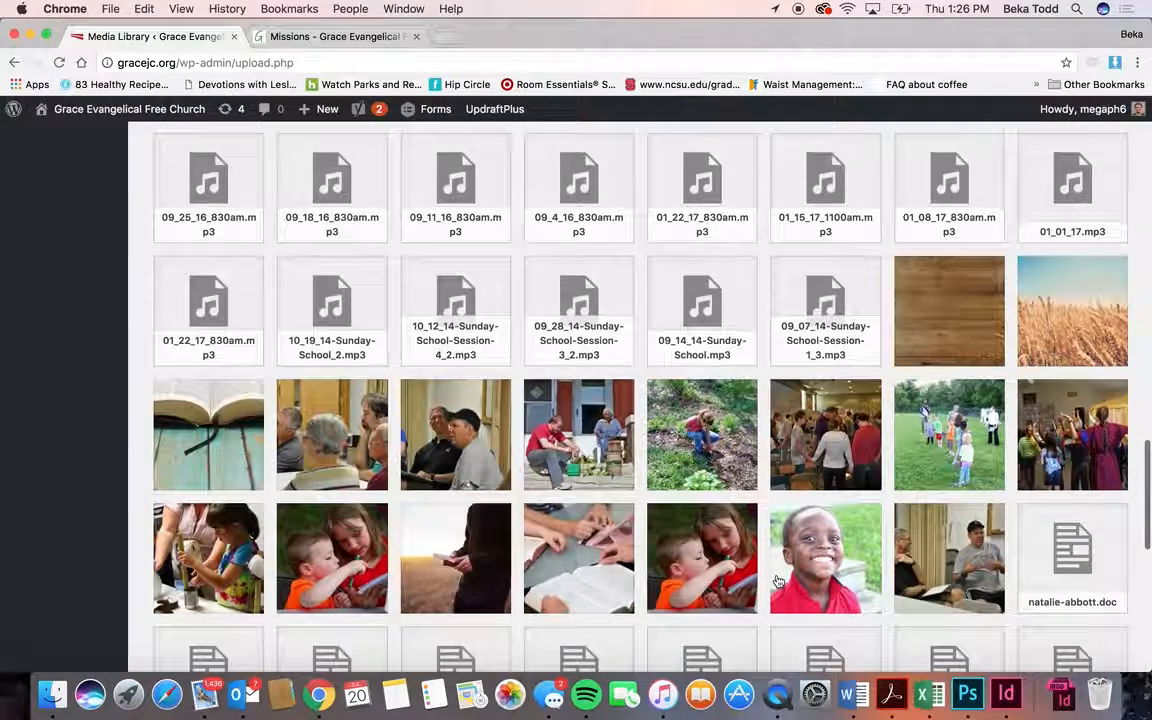
pyautogui.click(790, 440)
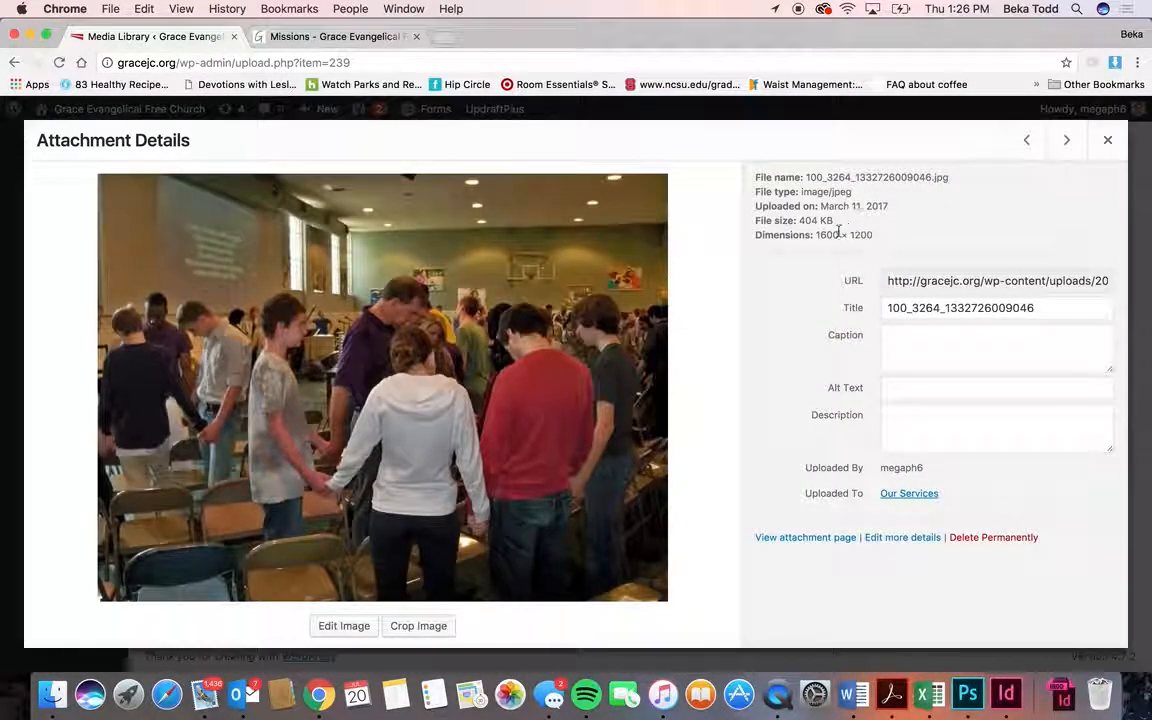
pyautogui.click(946, 280)
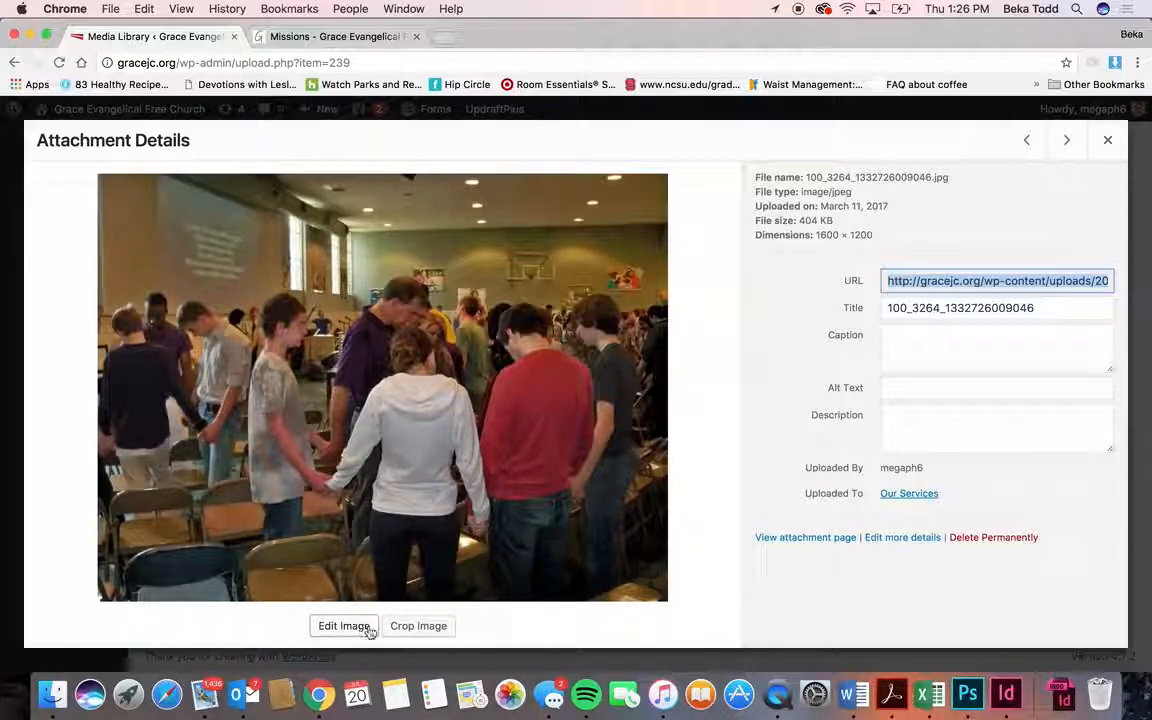
pyautogui.click(1107, 140)
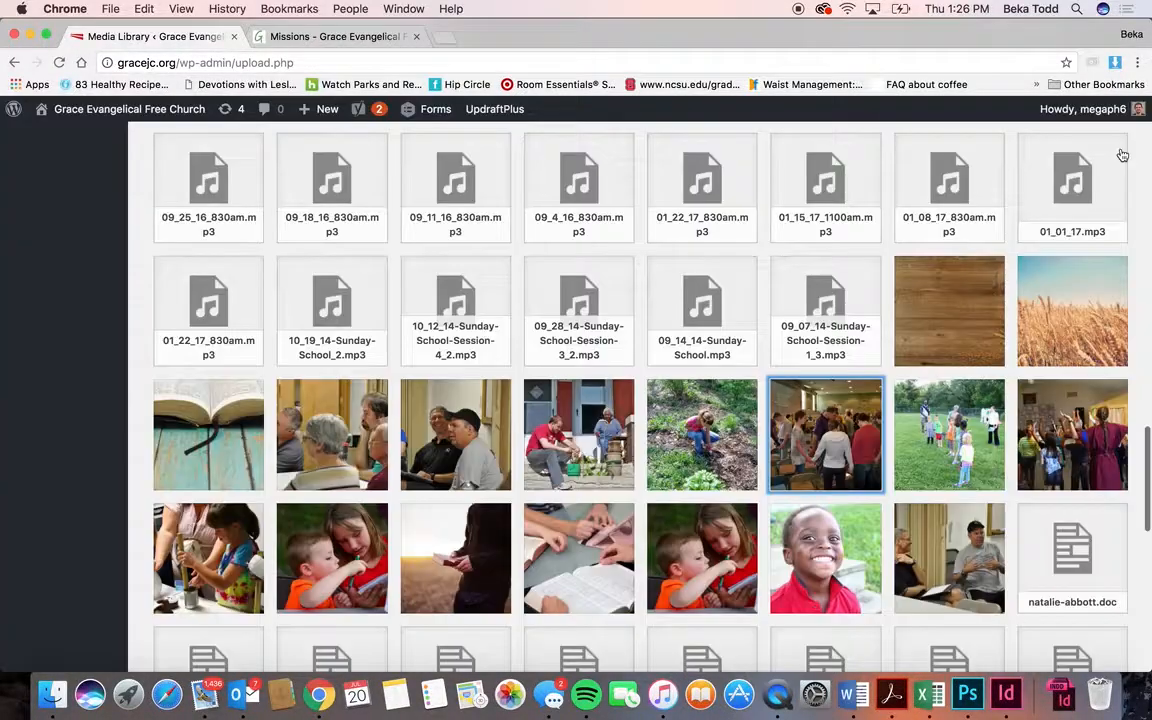
# - Open the Add New upload panel, cancel the file chooser, then go to Forms
pyautogui.scroll(15, 342, 228)
pyautogui.scroll(1, 342, 232)
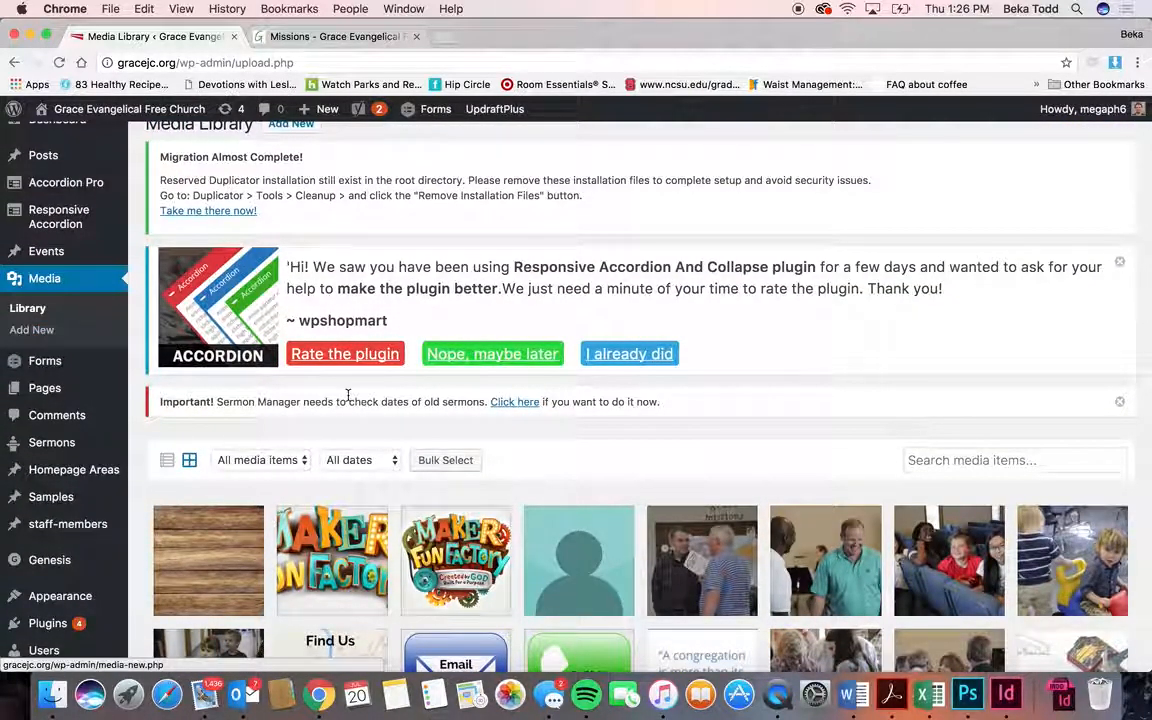
pyautogui.scroll(1, 104, 332)
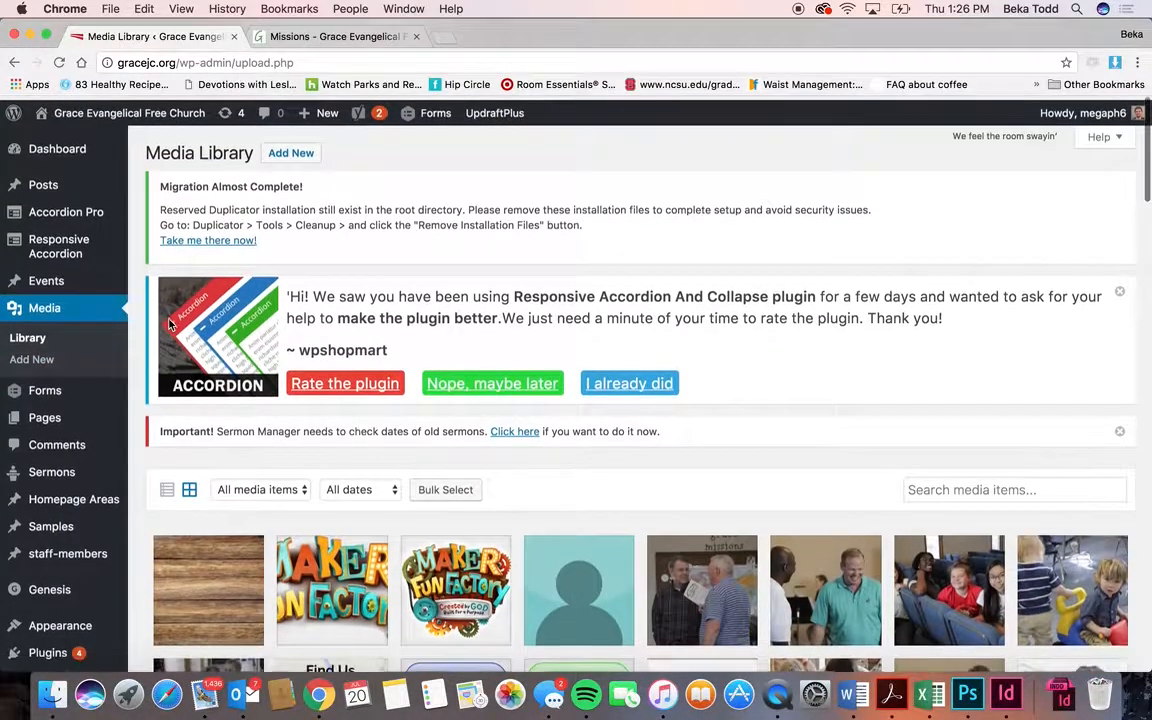
pyautogui.click(293, 150)
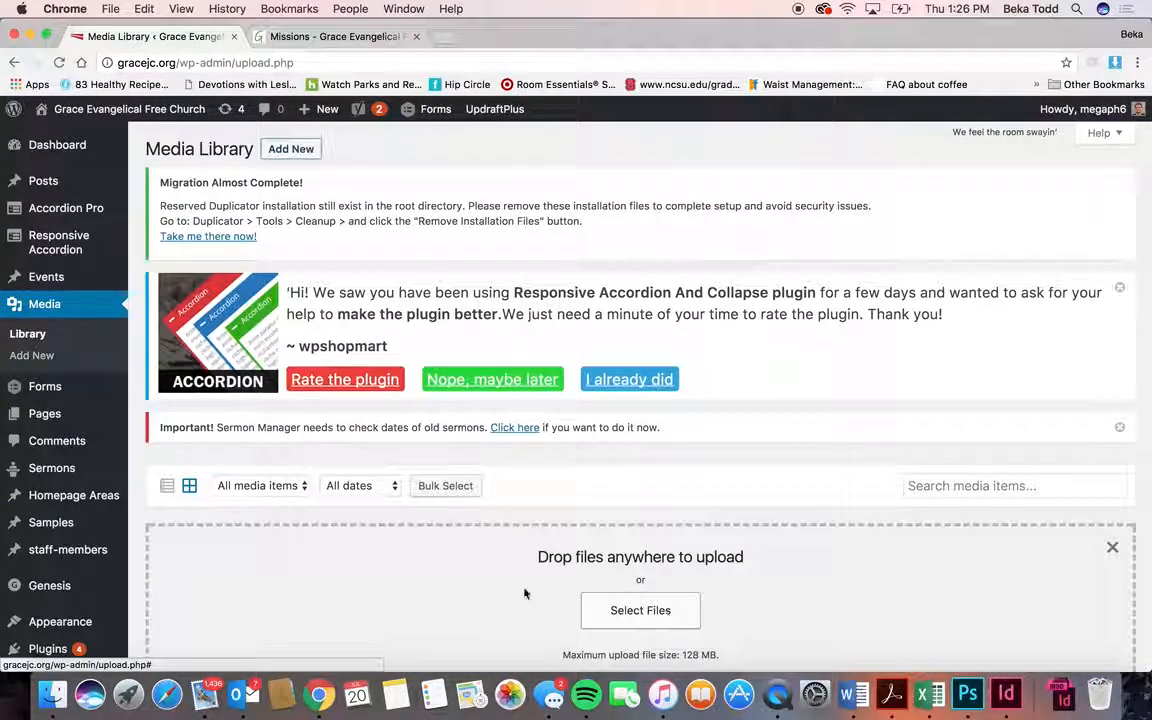
pyautogui.scroll(-3, 500, 560)
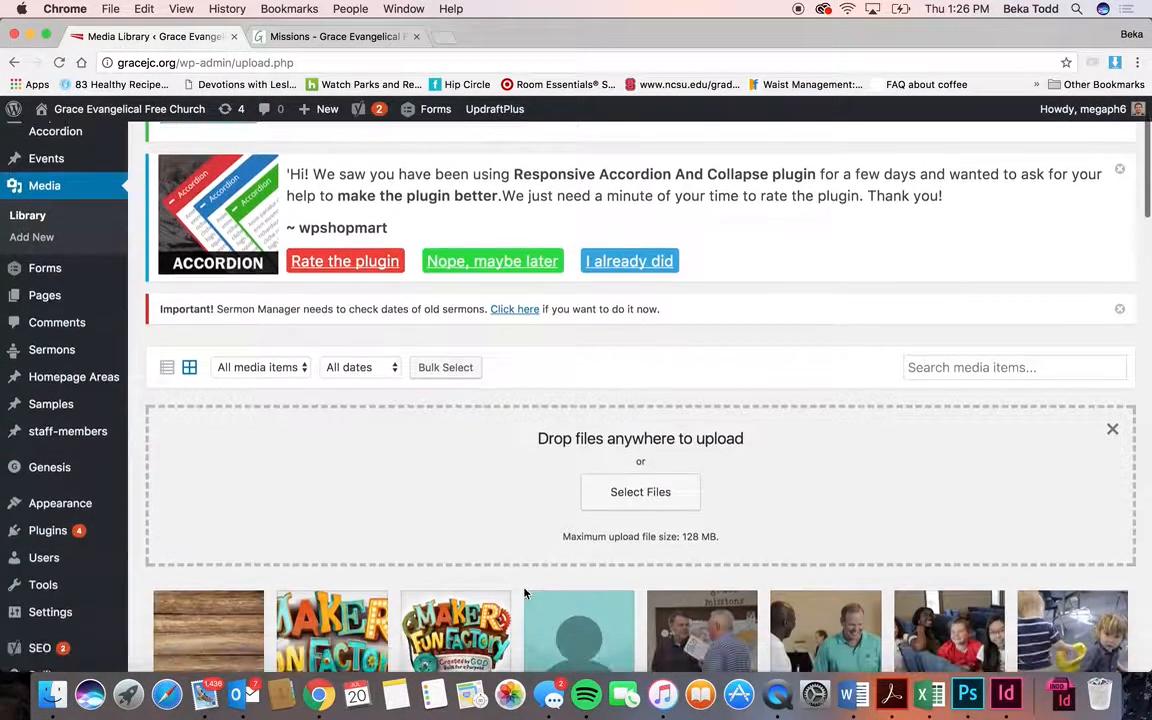
pyautogui.click(677, 497)
pyautogui.click(770, 381)
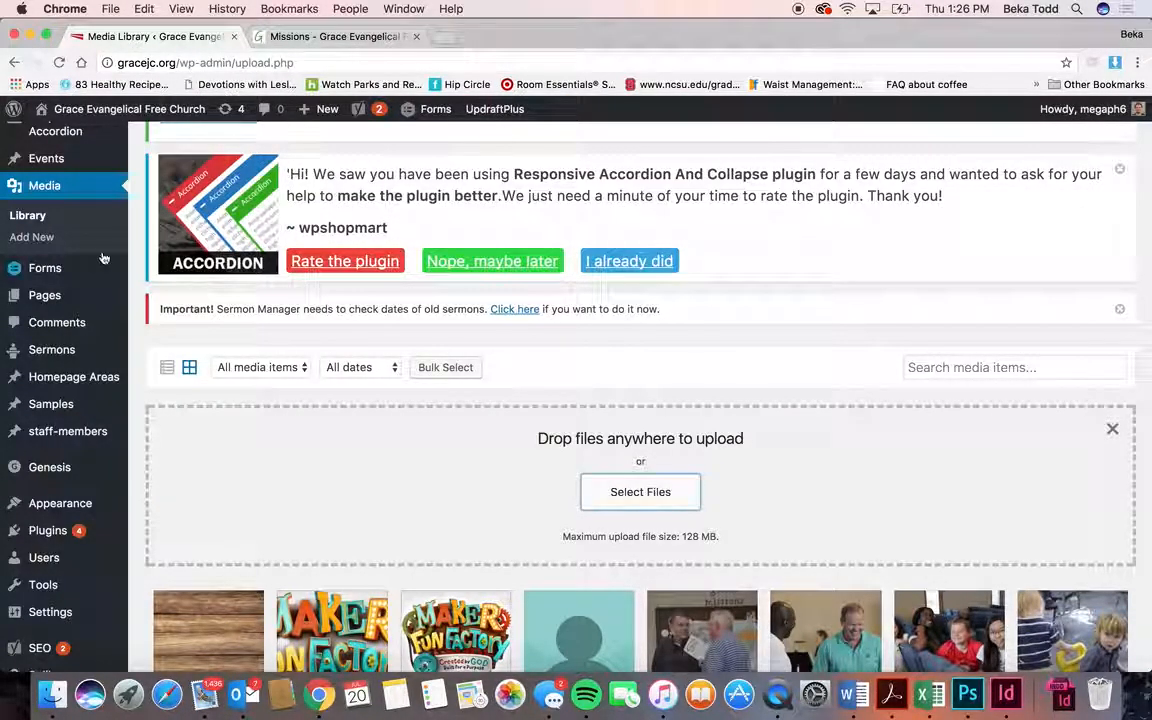
pyautogui.click(57, 270)
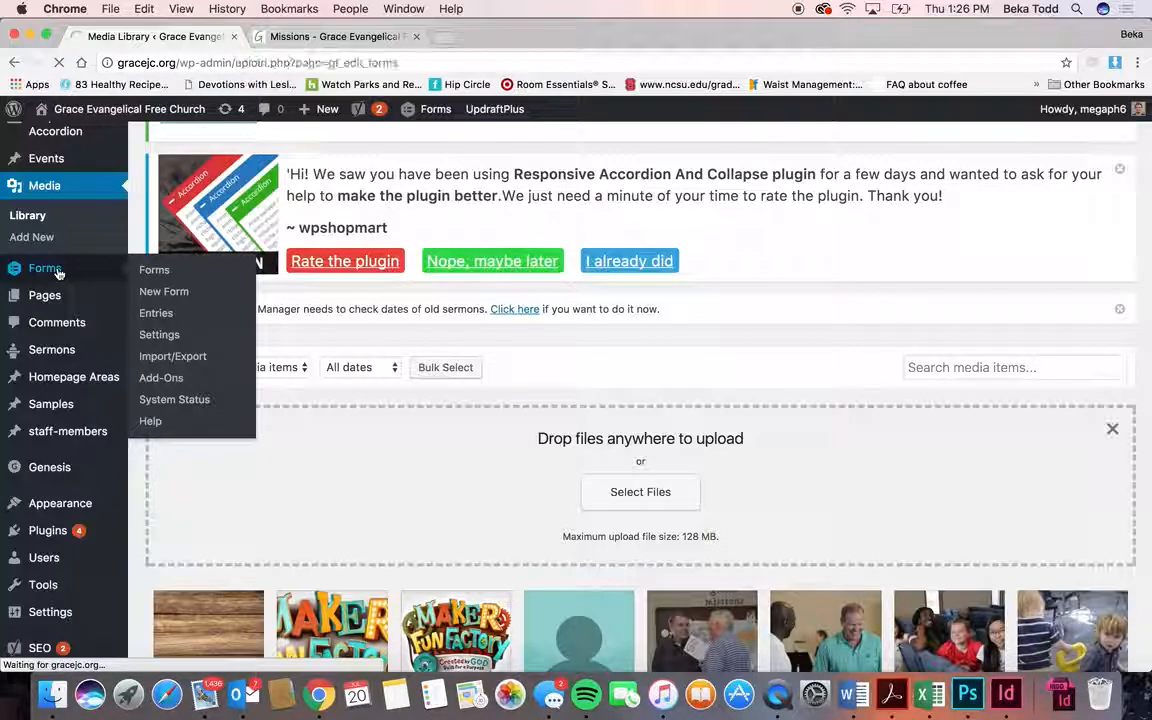
pyautogui.scroll(-2, 232, 458)
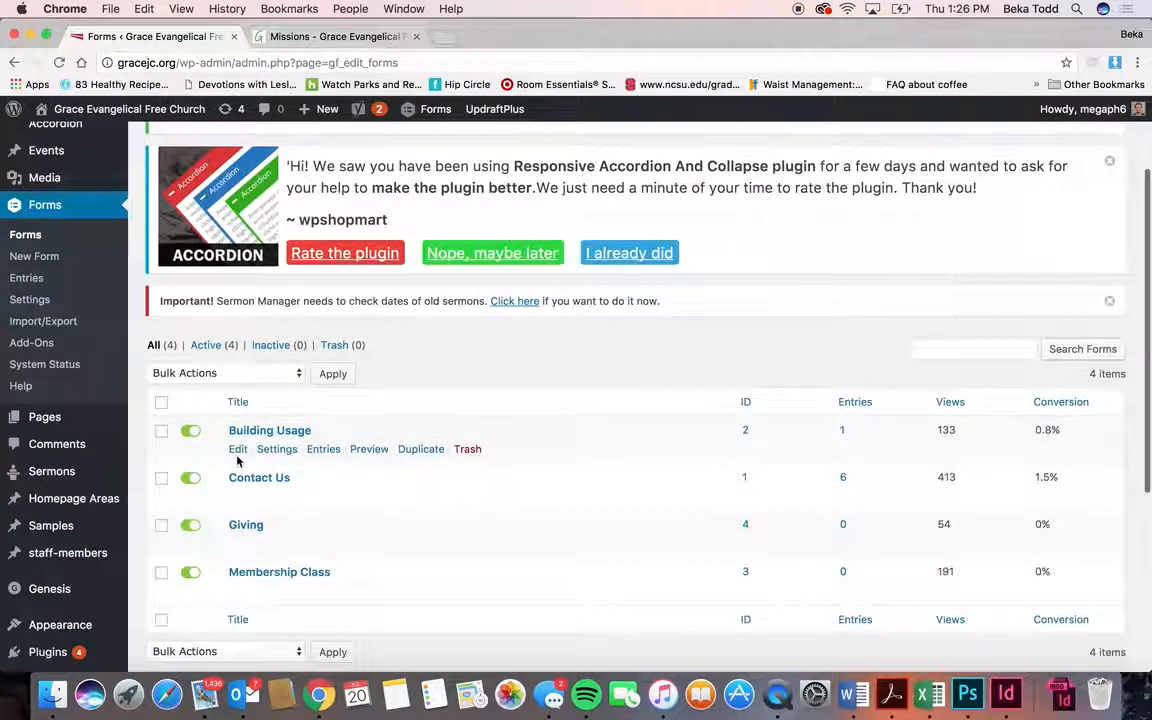
pyautogui.scroll(-1, 238, 461)
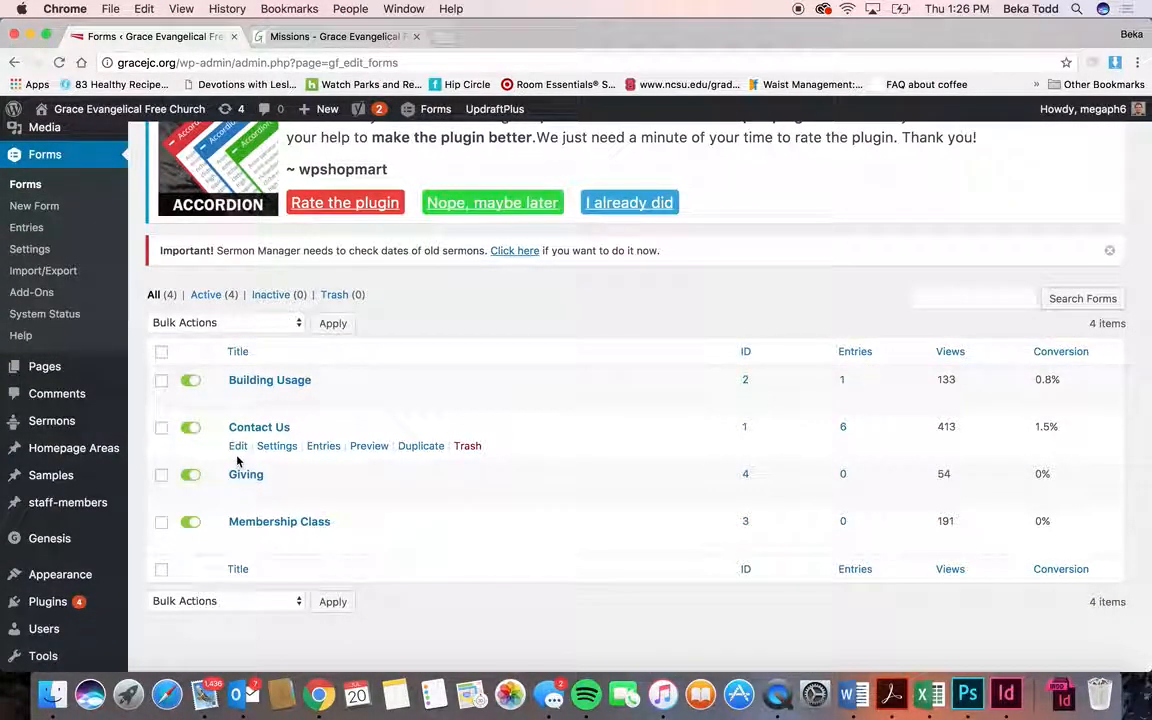
pyautogui.click(270, 382)
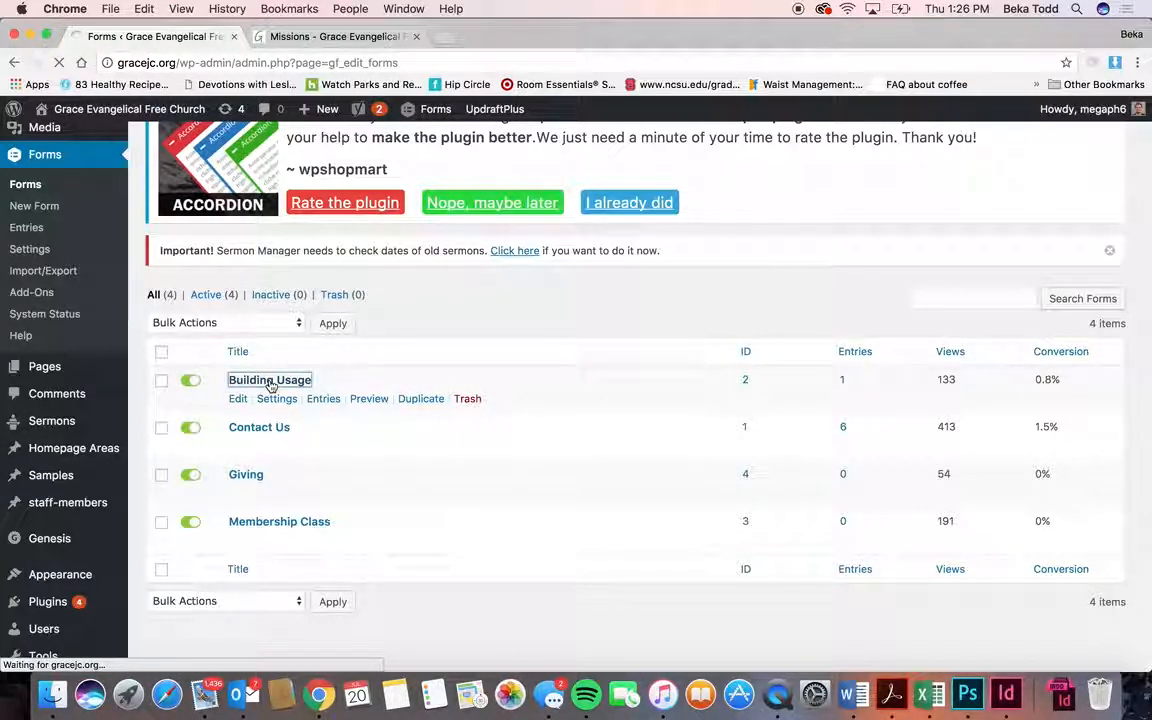
pyautogui.scroll(-5, 382, 483)
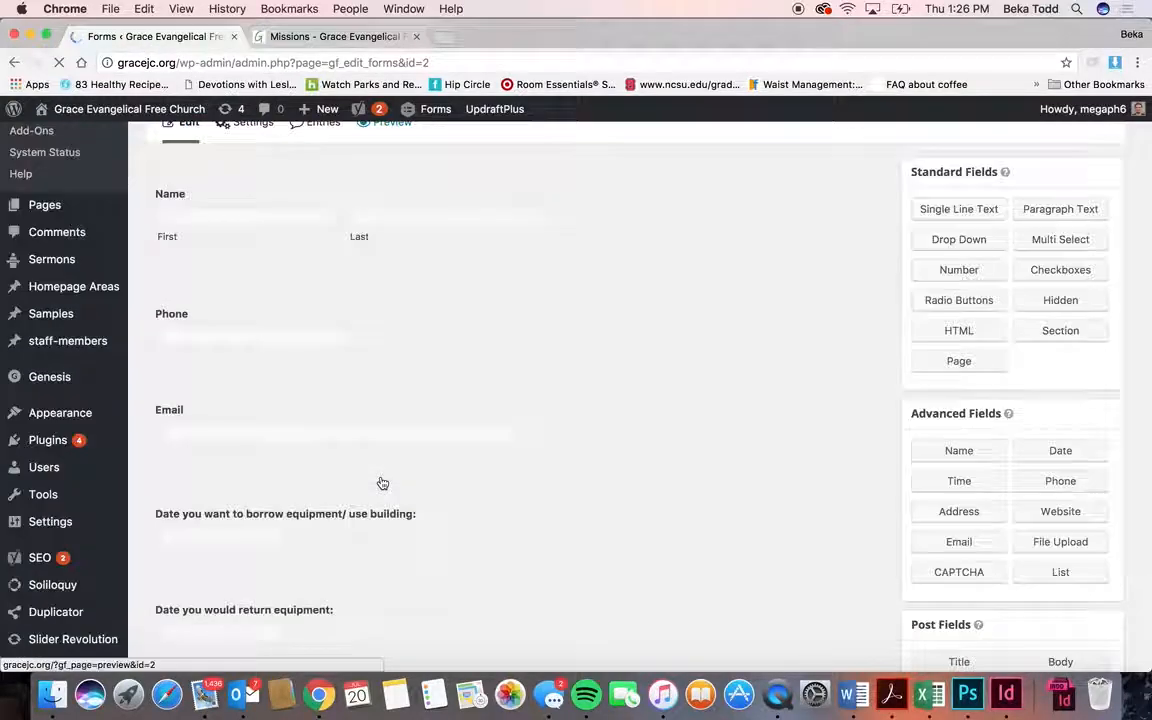
pyautogui.scroll(-2, 382, 483)
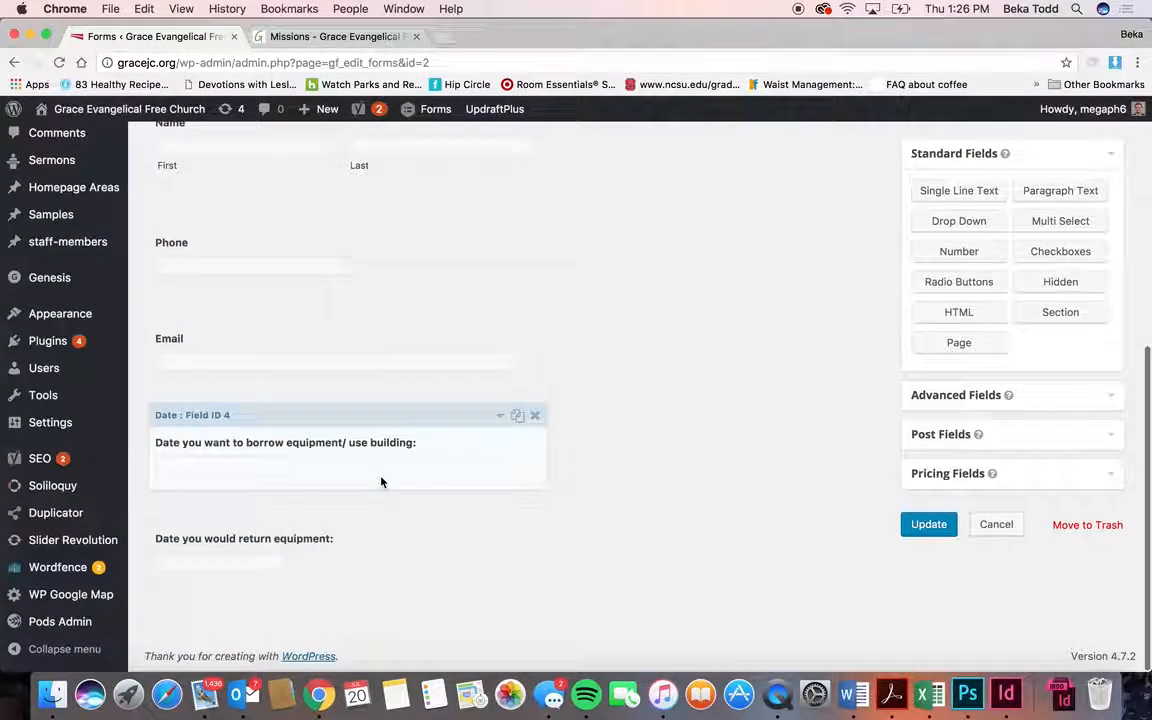
pyautogui.scroll(2, 687, 406)
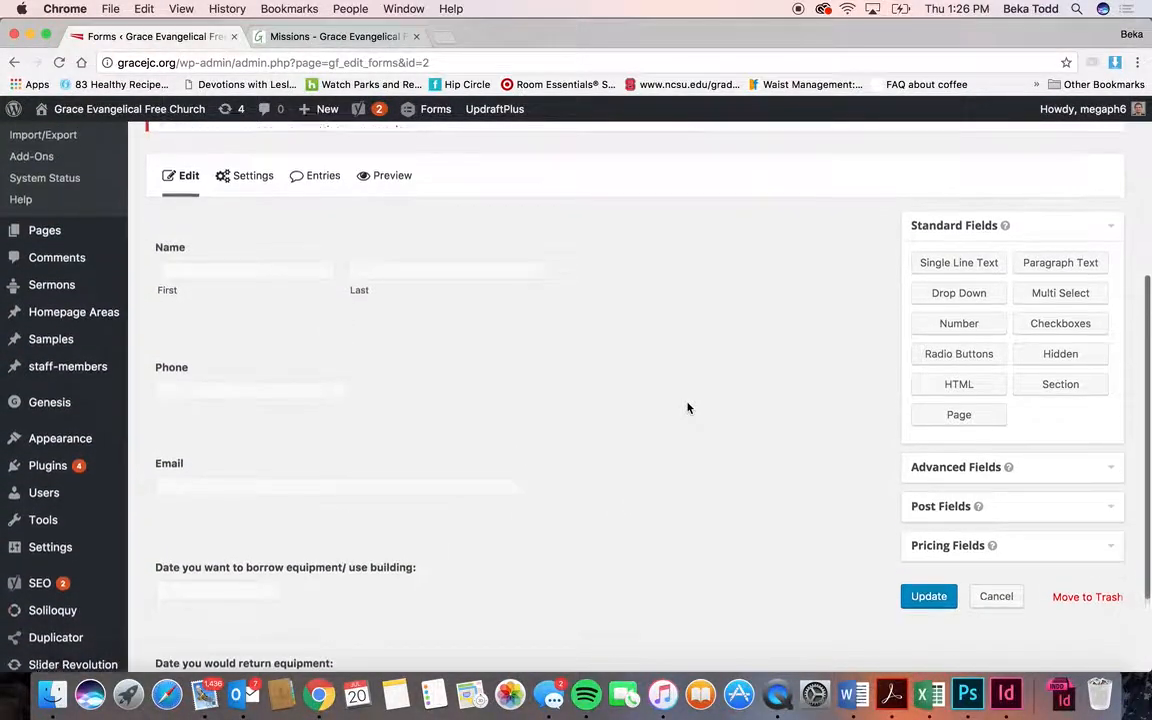
pyautogui.scroll(-2, 687, 406)
pyautogui.scroll(3, 697, 383)
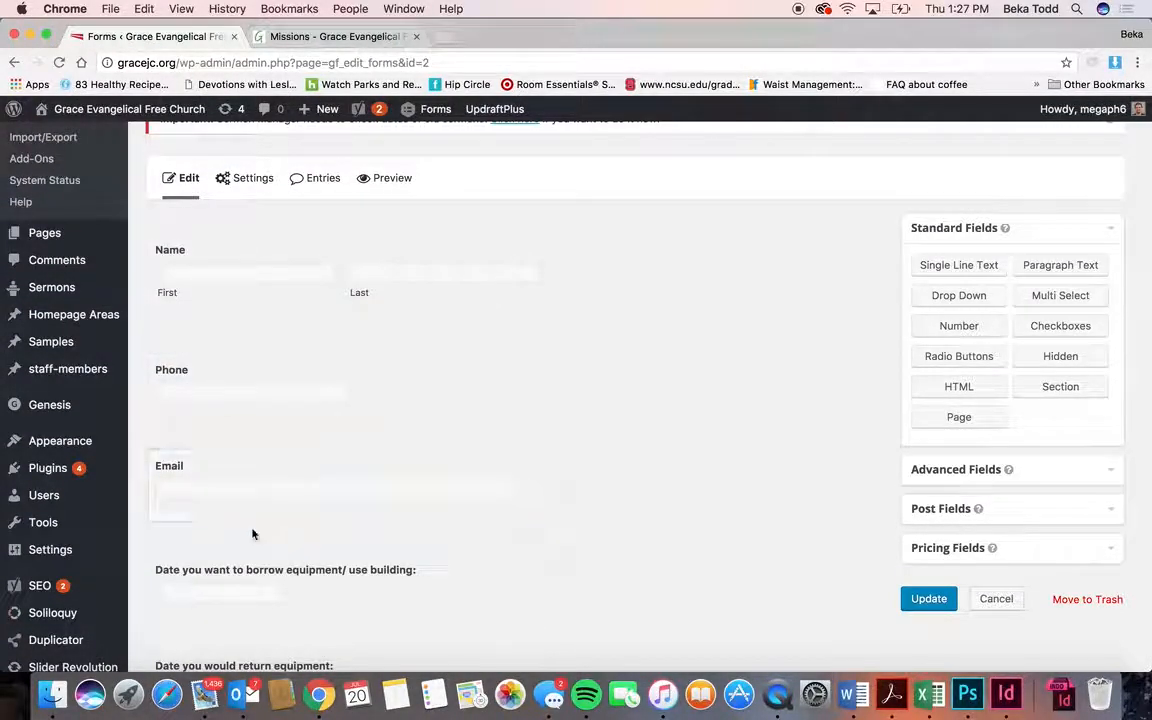
pyautogui.scroll(-3, 265, 470)
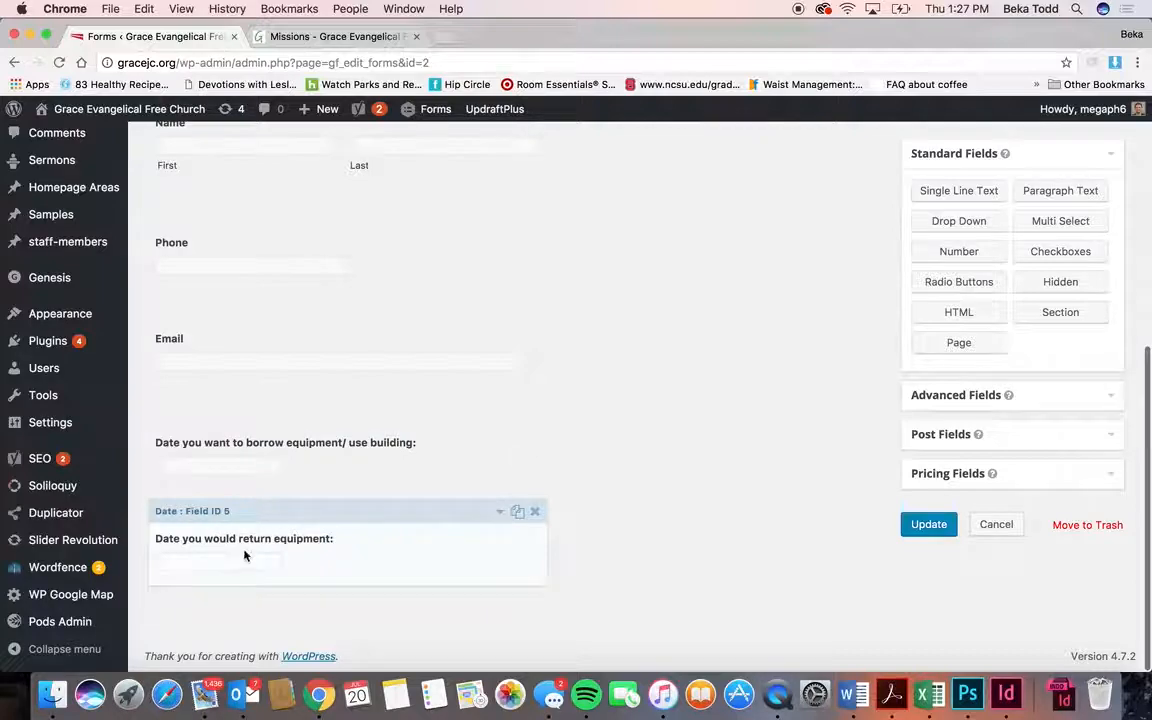
pyautogui.click(460, 471)
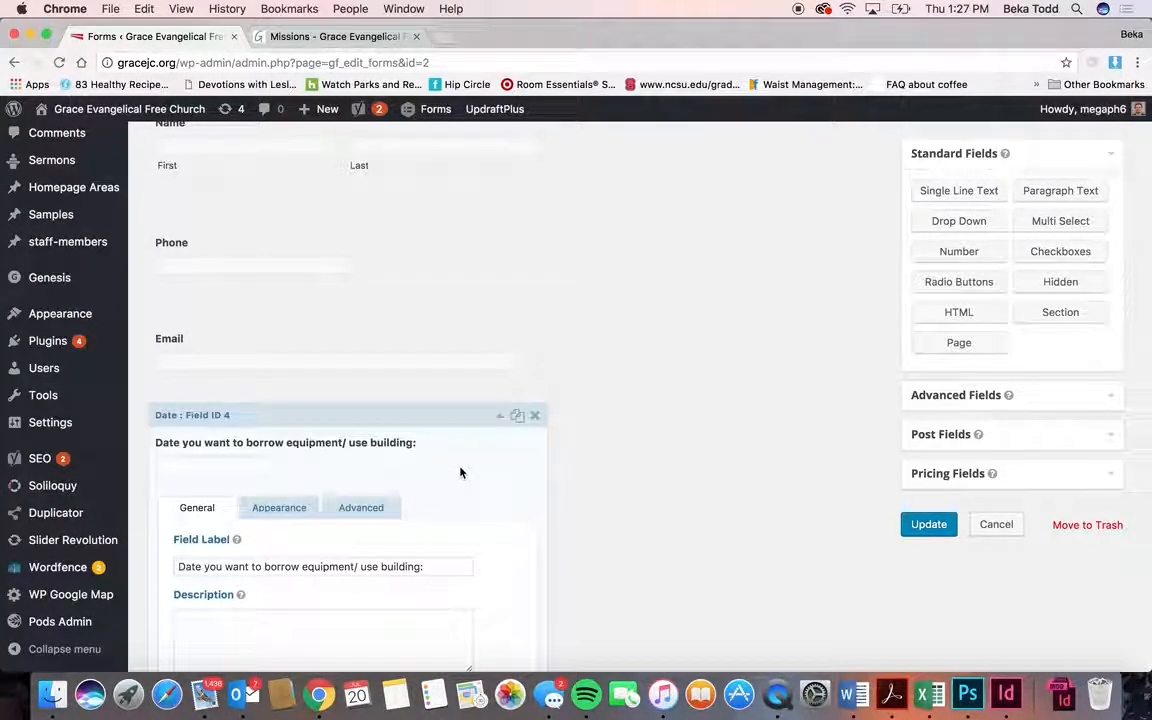
pyautogui.scroll(-4, 460, 471)
pyautogui.scroll(-2, 460, 473)
pyautogui.scroll(6, 465, 460)
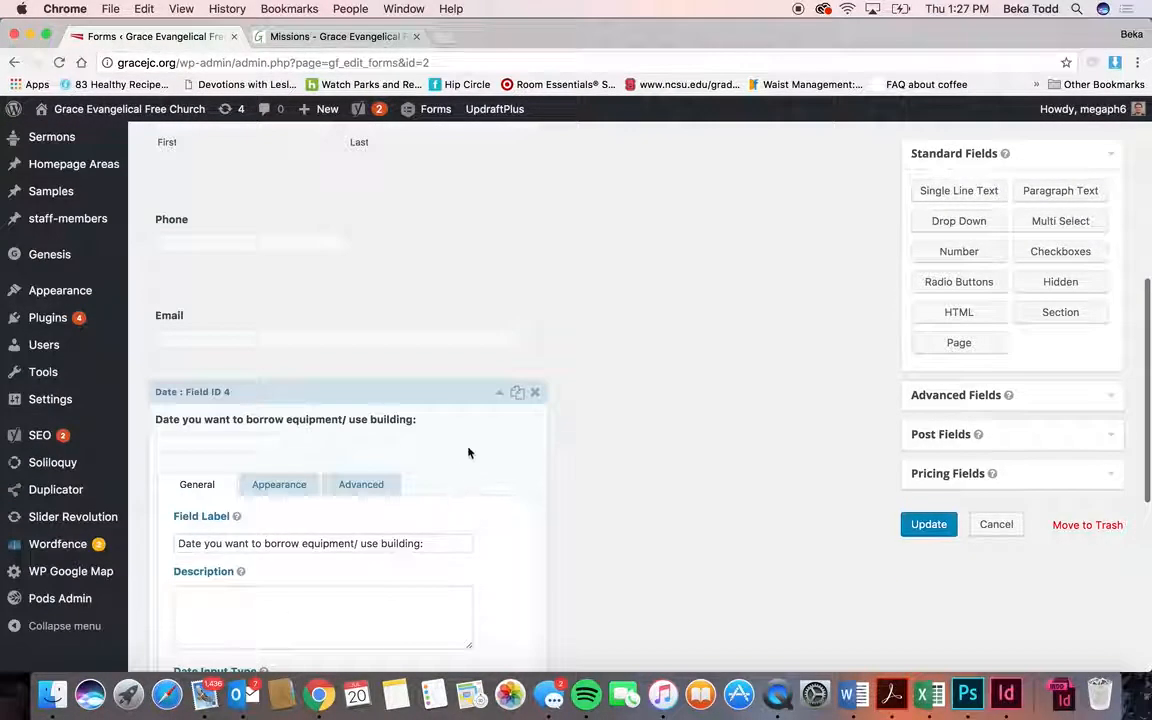
pyautogui.click(476, 419)
pyautogui.scroll(3, 476, 419)
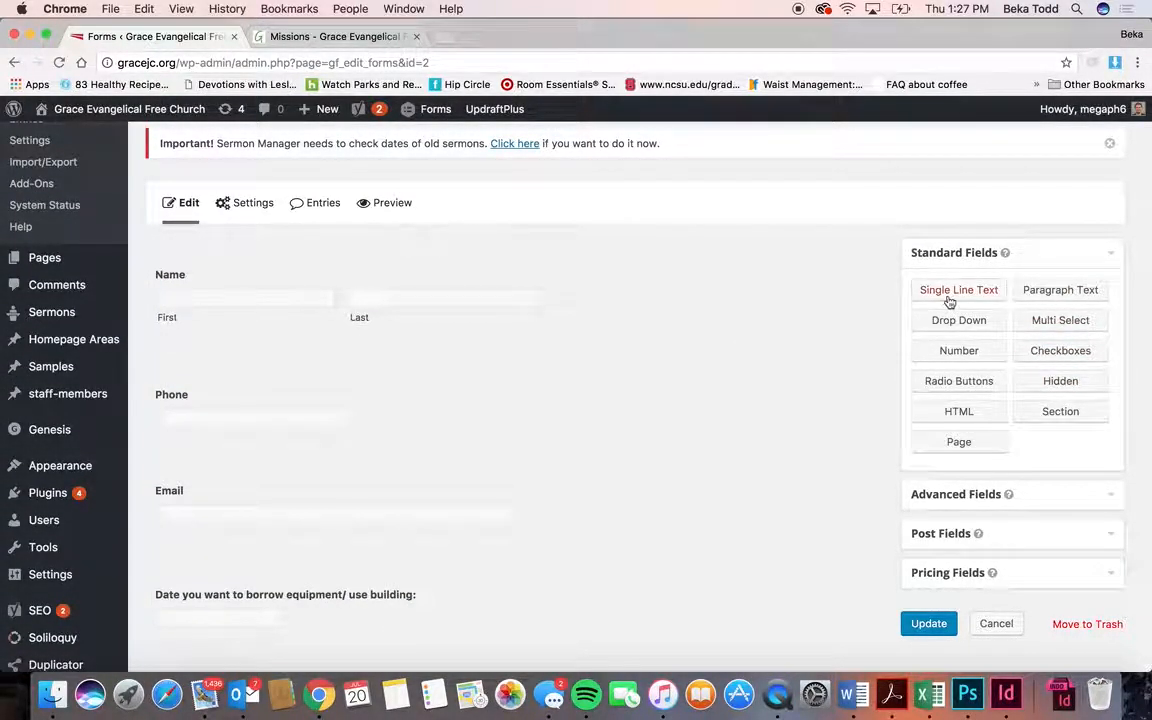
# - Add a Phone field and a Date field above it to the form
pyautogui.click(1004, 493)
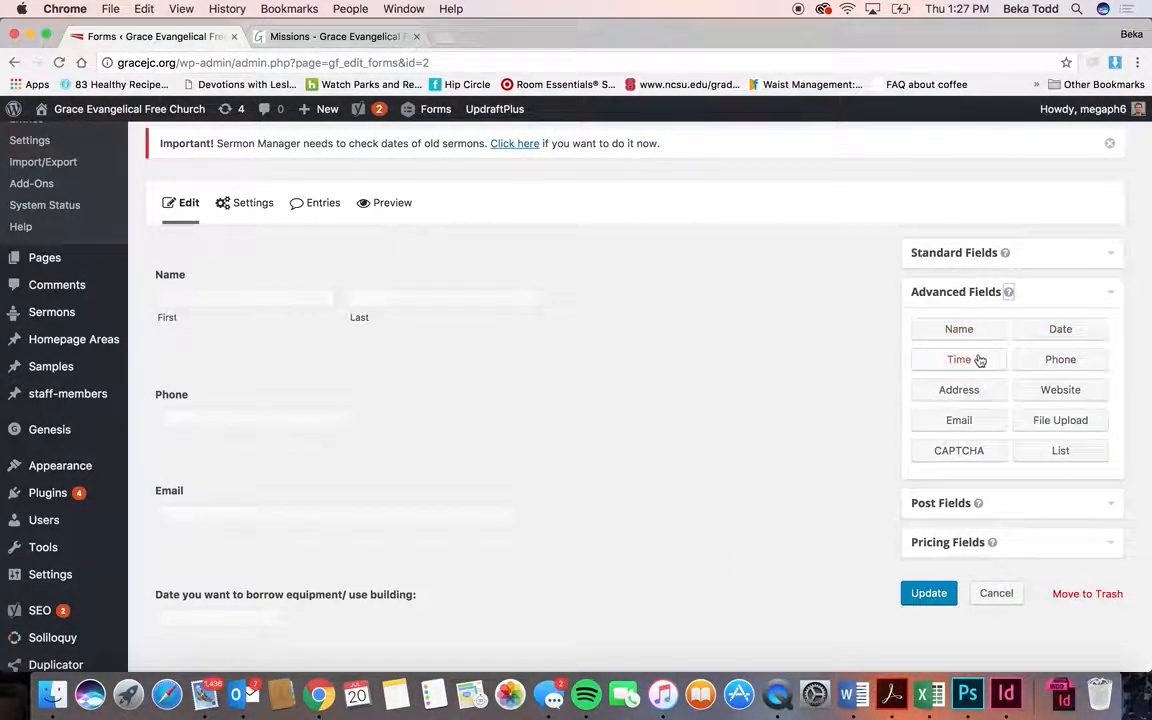
pyautogui.click(1060, 258)
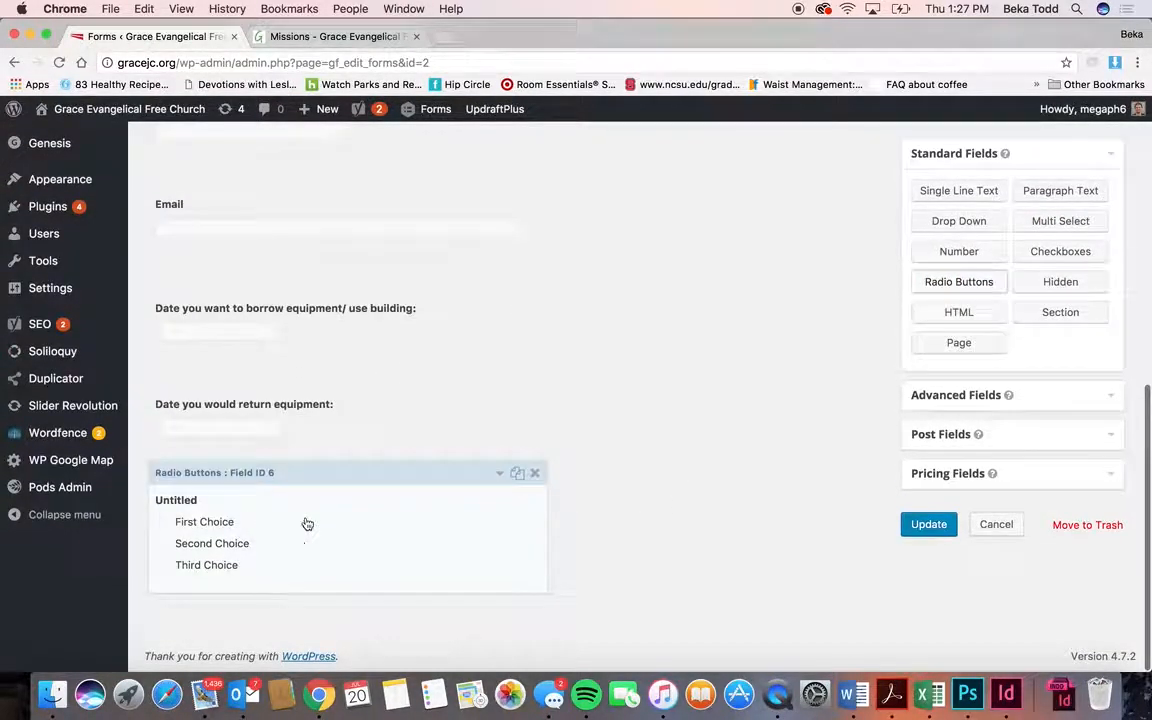
pyautogui.click(1037, 407)
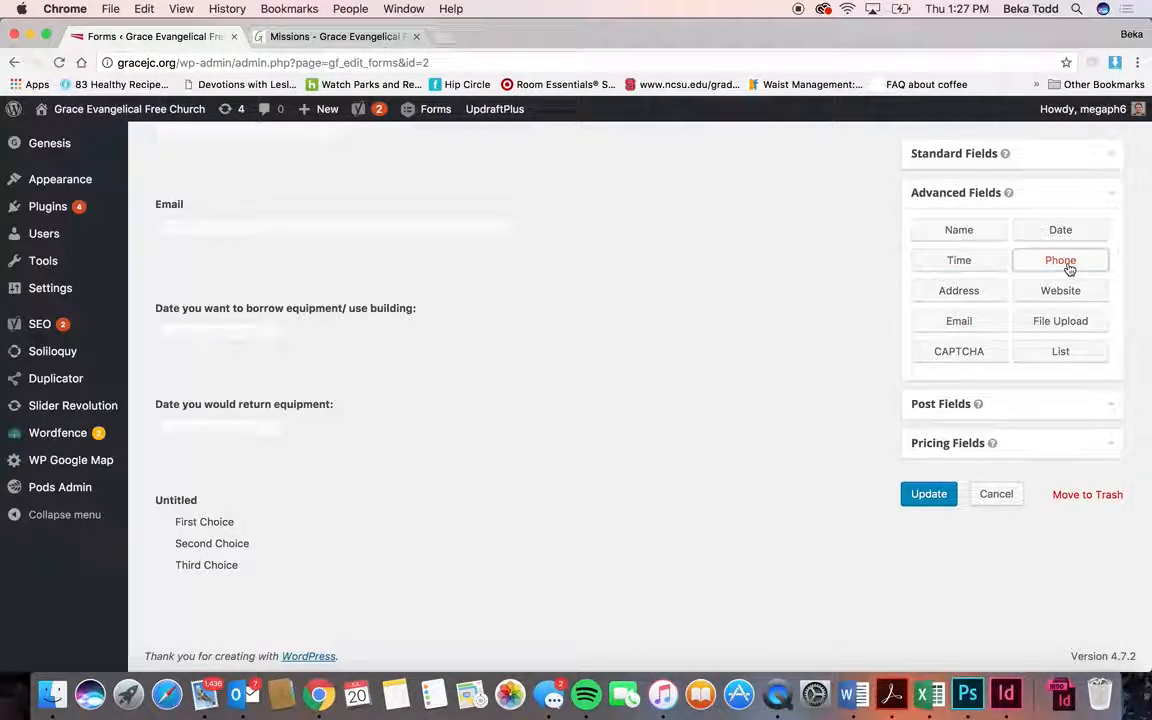
pyautogui.click(1062, 262)
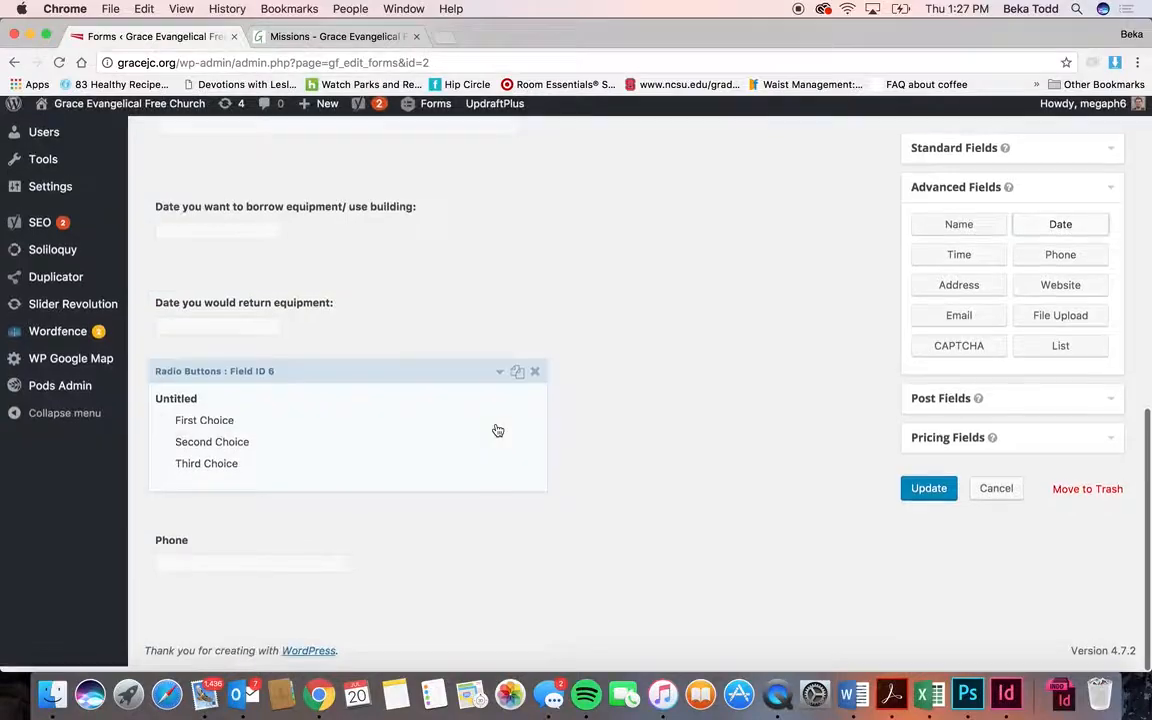
pyautogui.moveTo(373, 540); pyautogui.dragTo(380, 496)
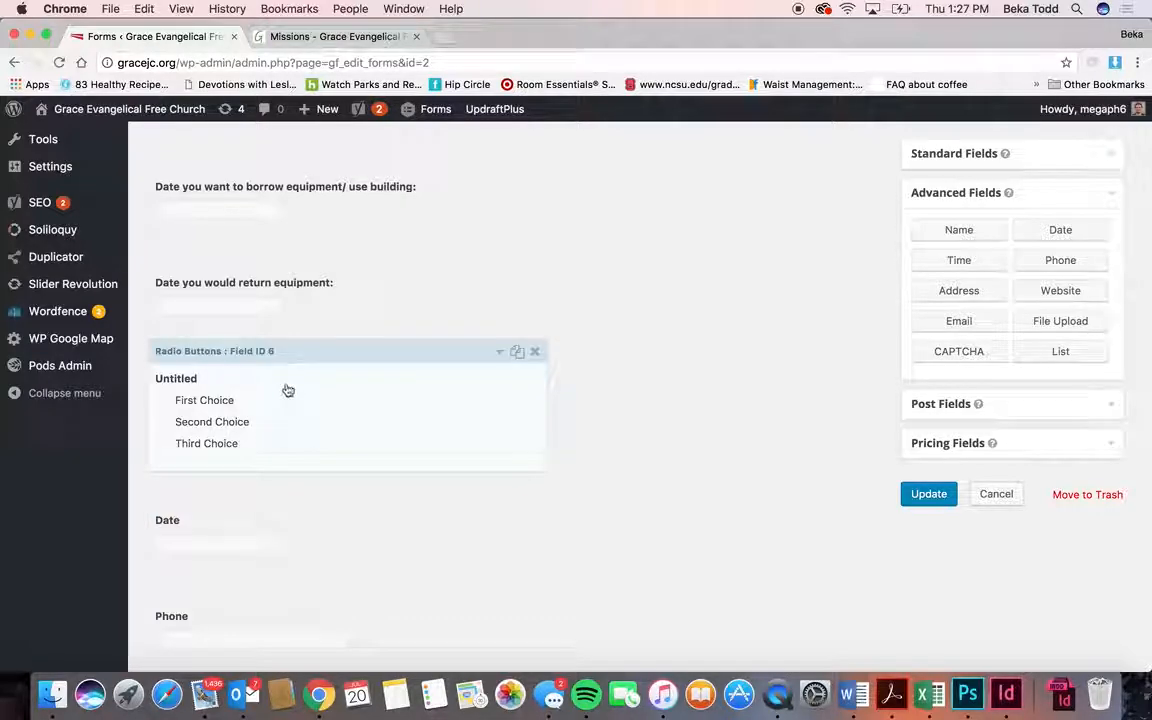
# - Label the choice question 'What type of event?' with first choices Wedding and Party
pyautogui.click(285, 391)
pyautogui.scroll(-3, 213, 502)
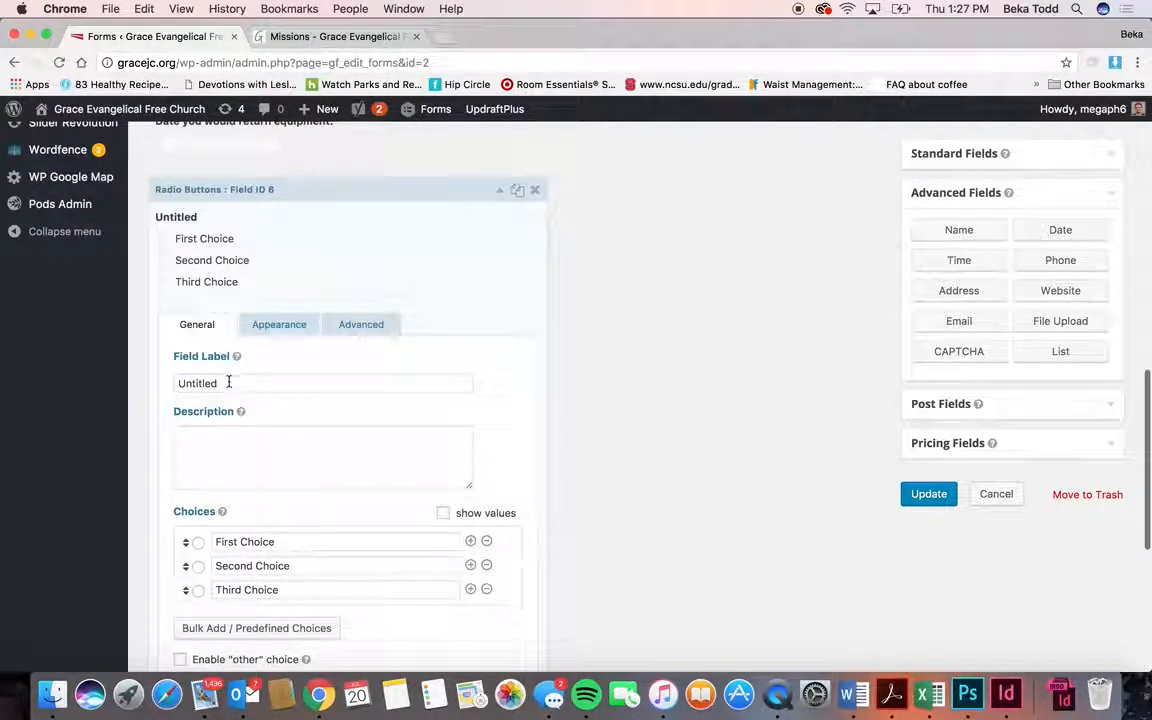
pyautogui.doubleClick(225, 383)
pyautogui.write('What type of event?')
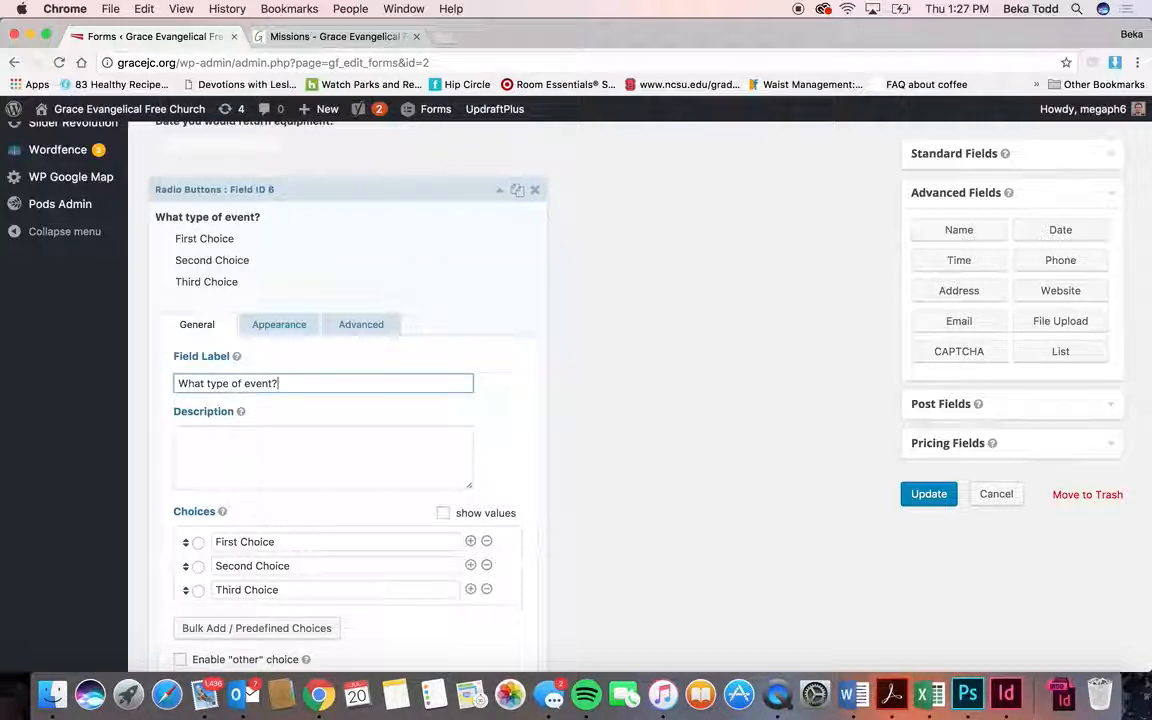
pyautogui.tripleClick(324, 542)
pyautogui.write('We')
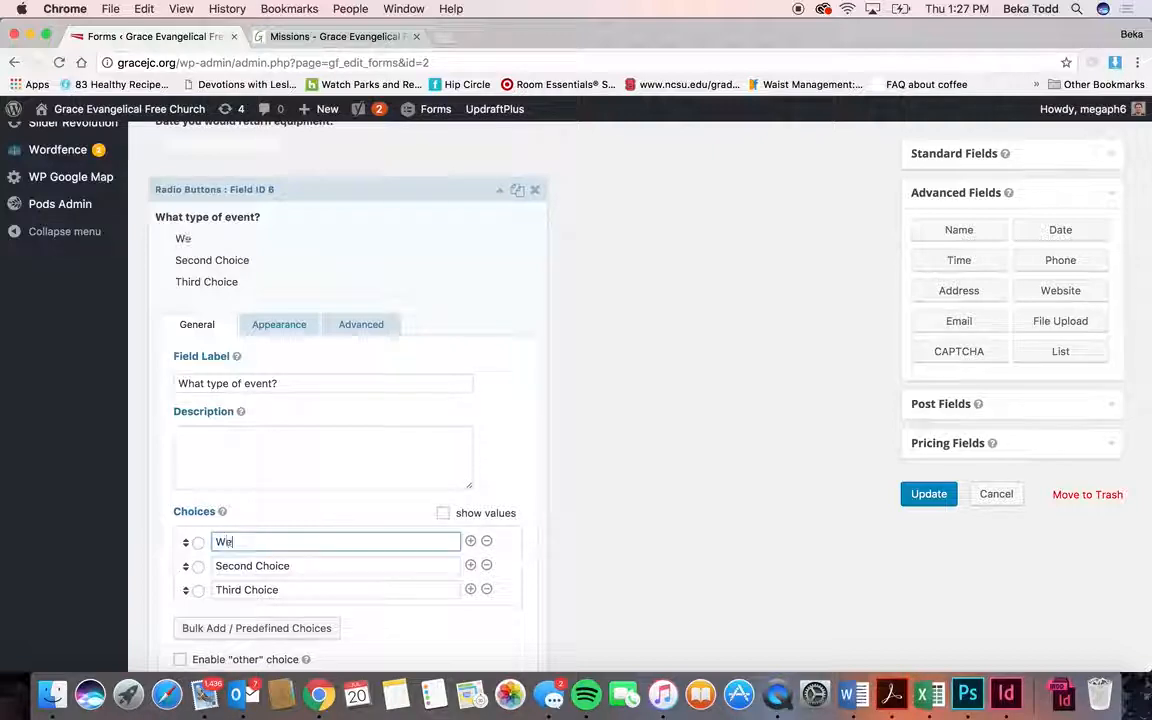
pyautogui.write('dding')
pyautogui.tripleClick(325, 571)
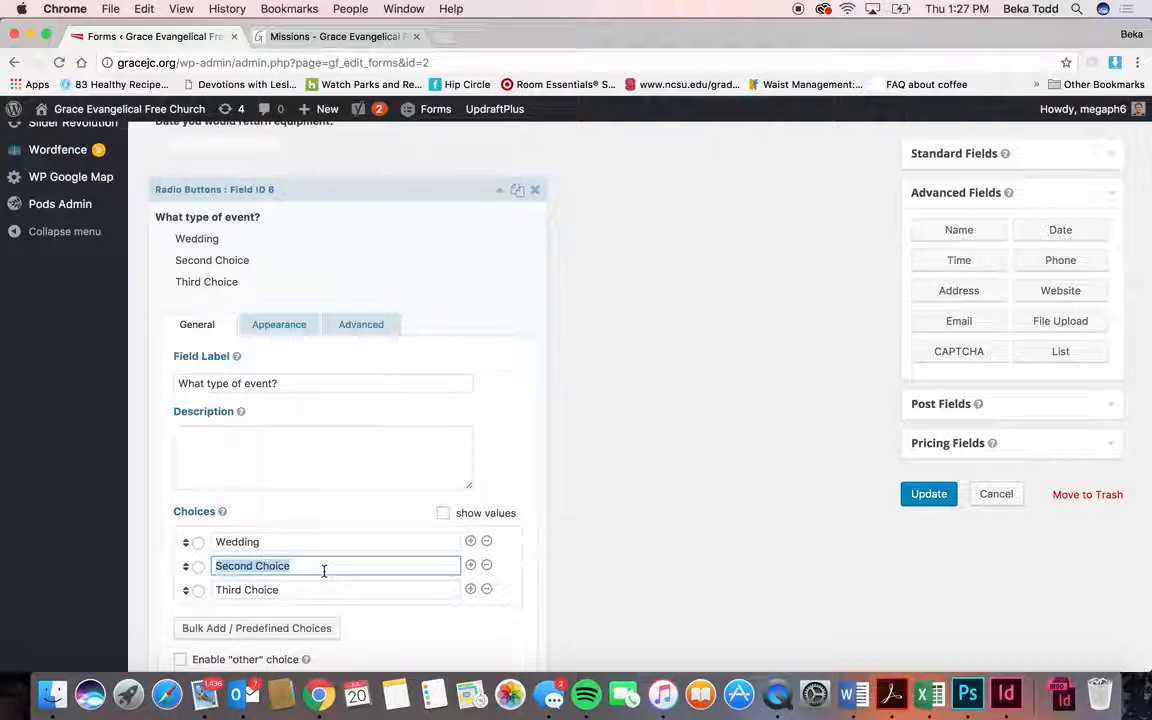
pyautogui.write('Party')
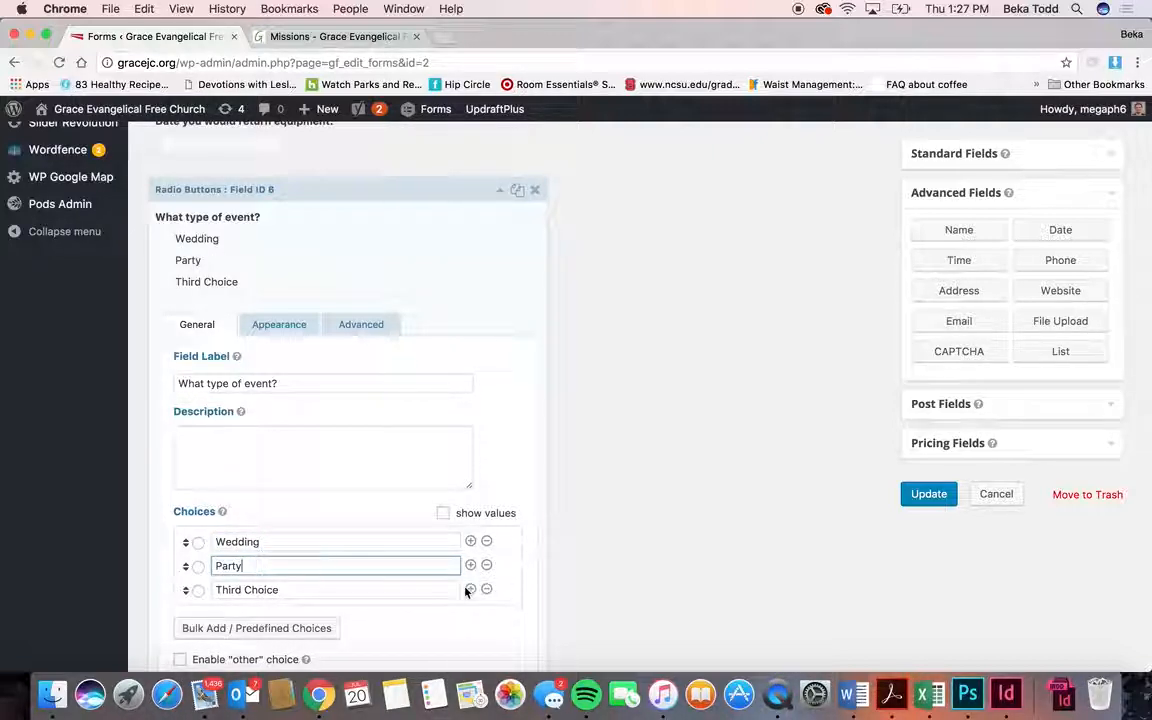
pyautogui.click(469, 590)
pyautogui.click(487, 625)
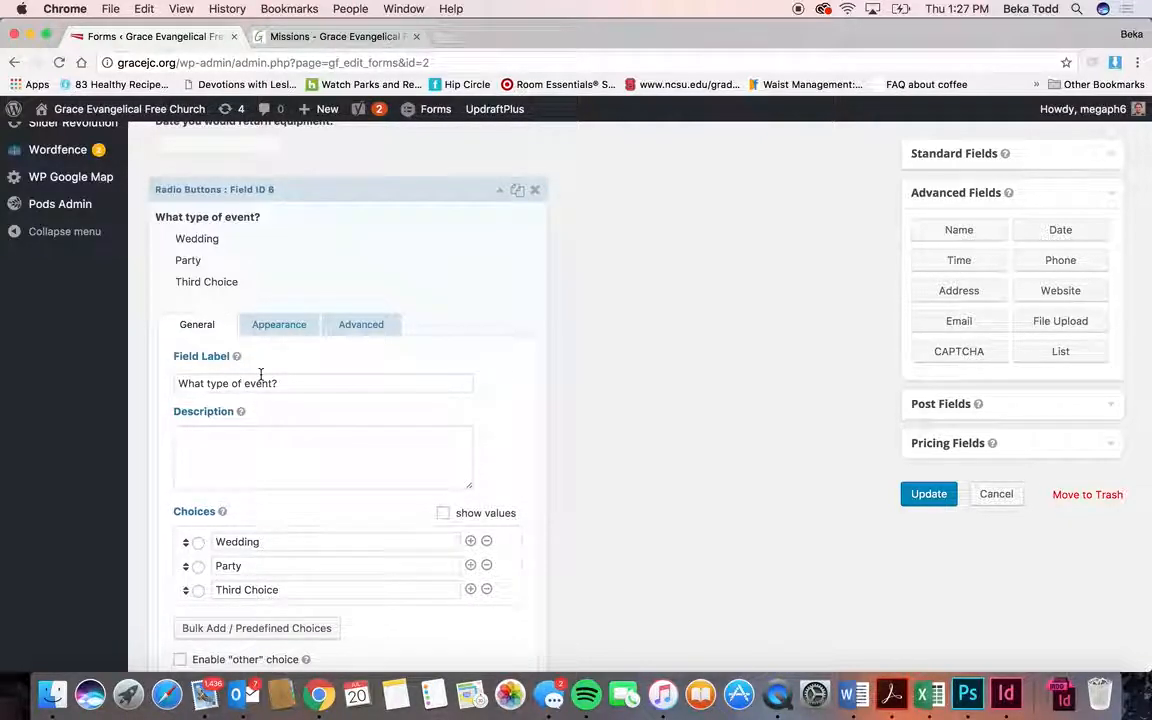
pyautogui.scroll(-5, 261, 380)
pyautogui.scroll(7, 310, 404)
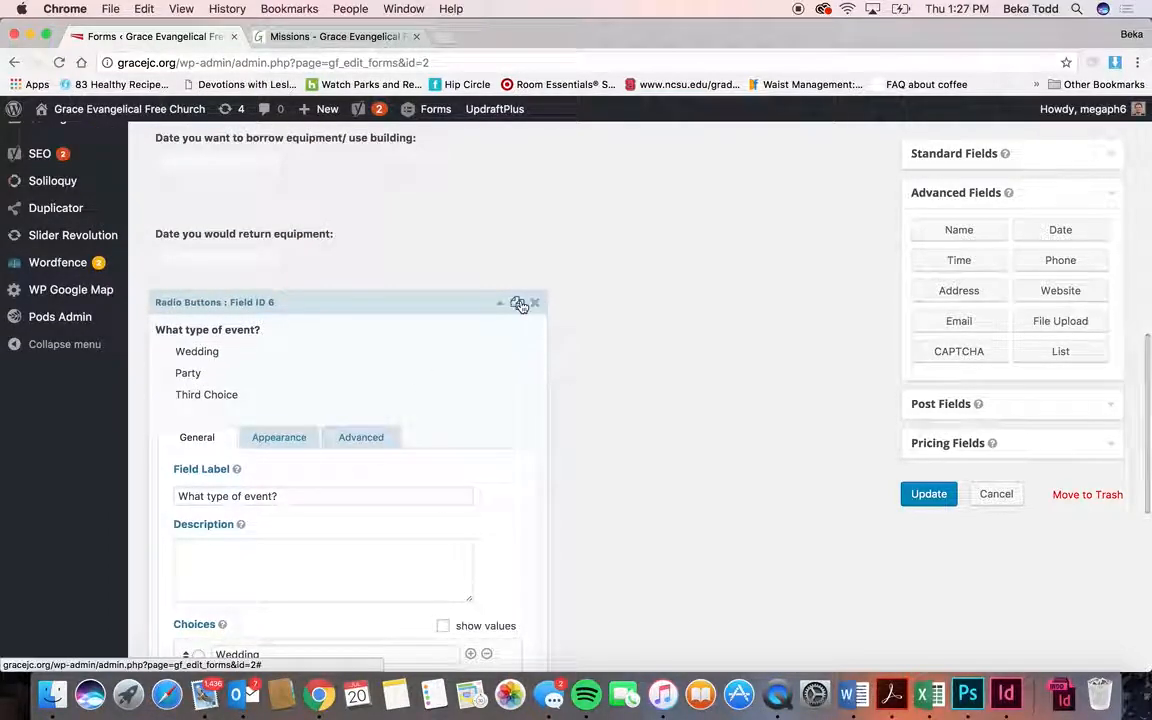
# - Duplicate the event-type question, then delete both the duplicate and the original
pyautogui.click(519, 304)
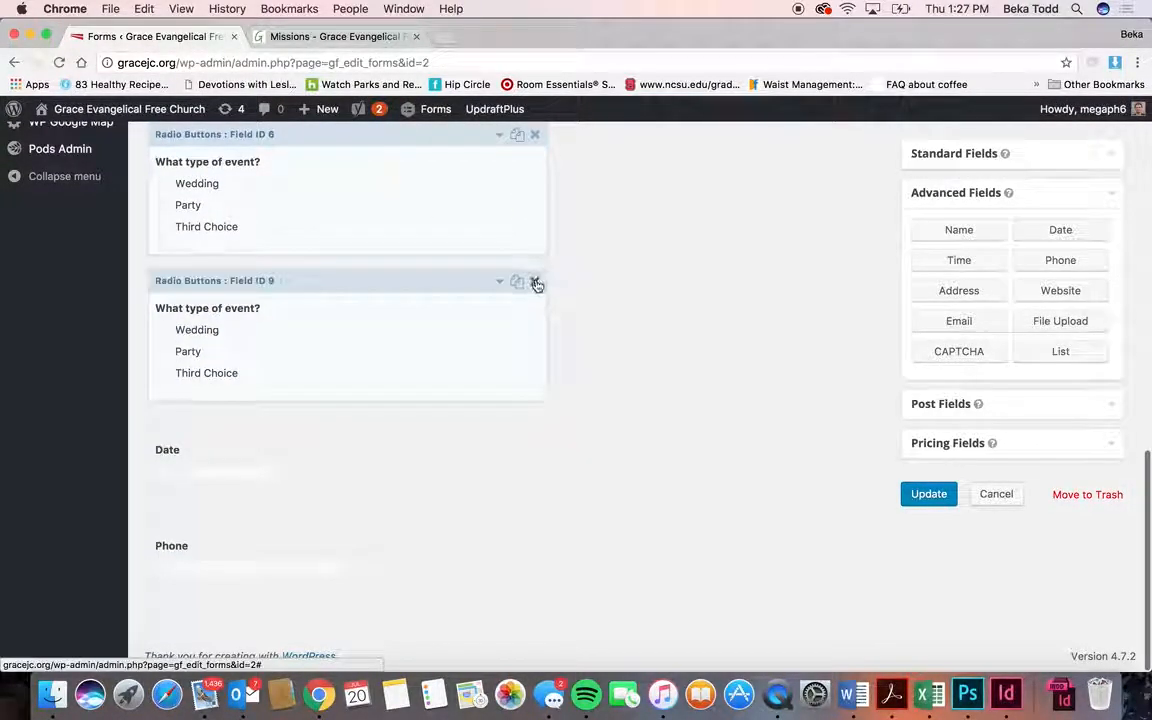
pyautogui.click(535, 283)
pyautogui.click(730, 189)
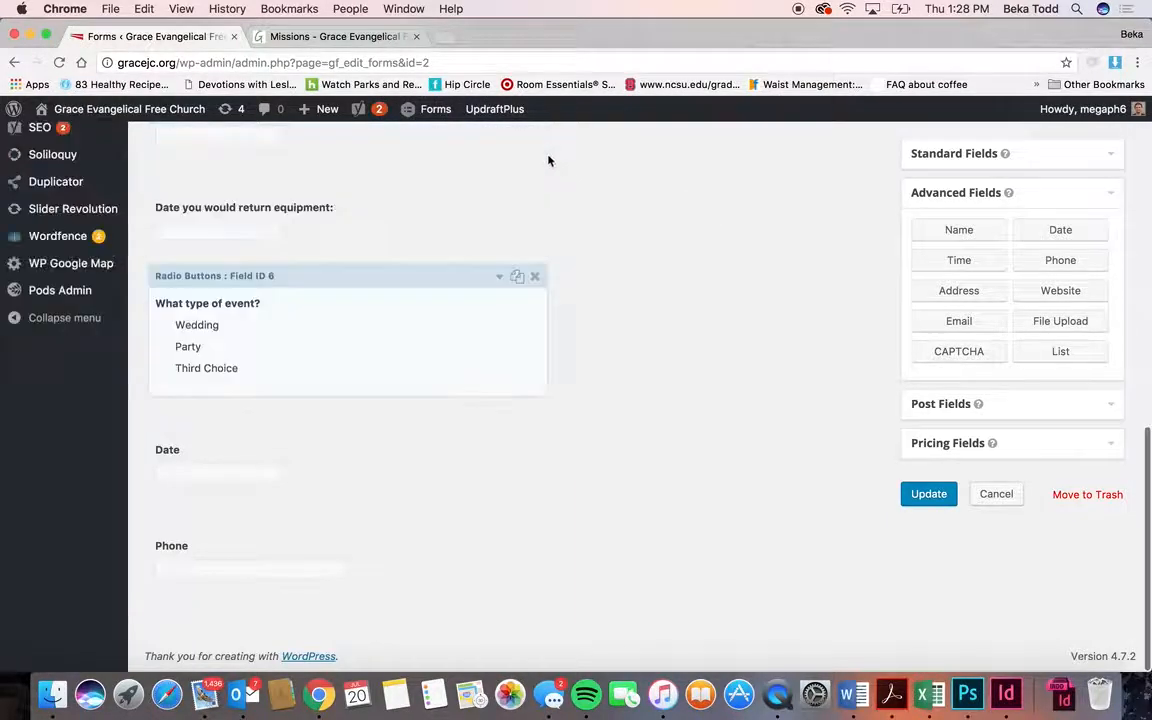
pyautogui.click(535, 275)
pyautogui.click(731, 189)
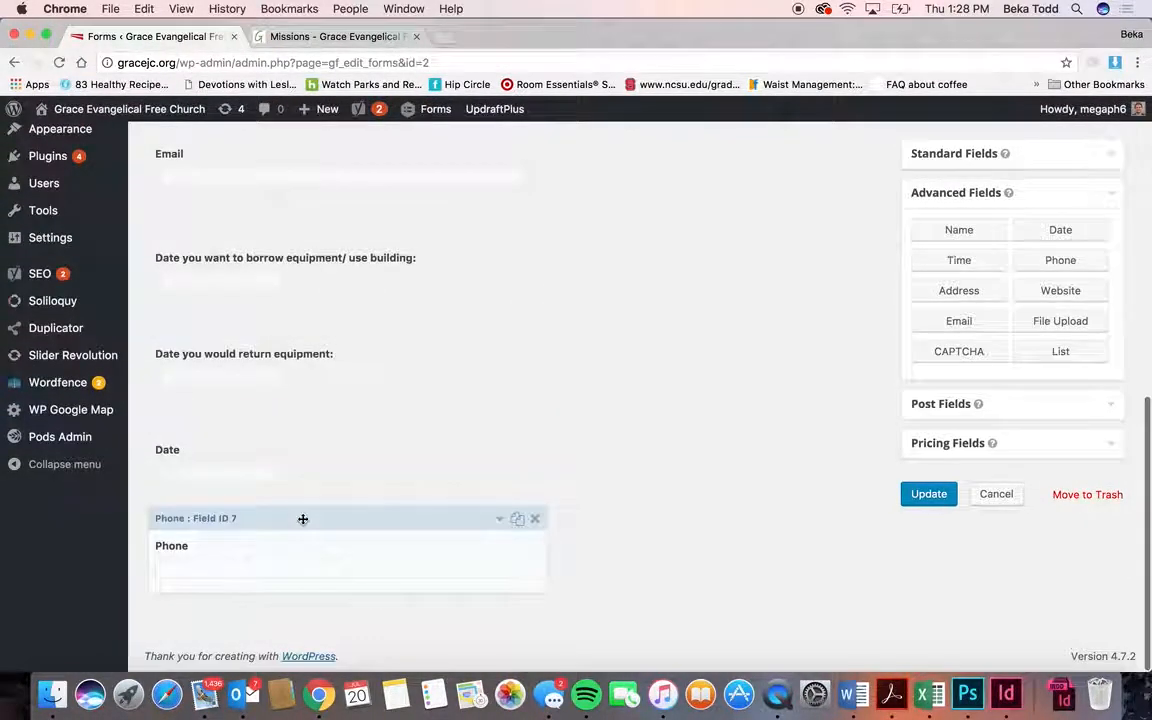
# - Check the Phone field's (###) ###-#### format, then delete the added Phone field
pyautogui.click(303, 542)
pyautogui.scroll(-5, 305, 560)
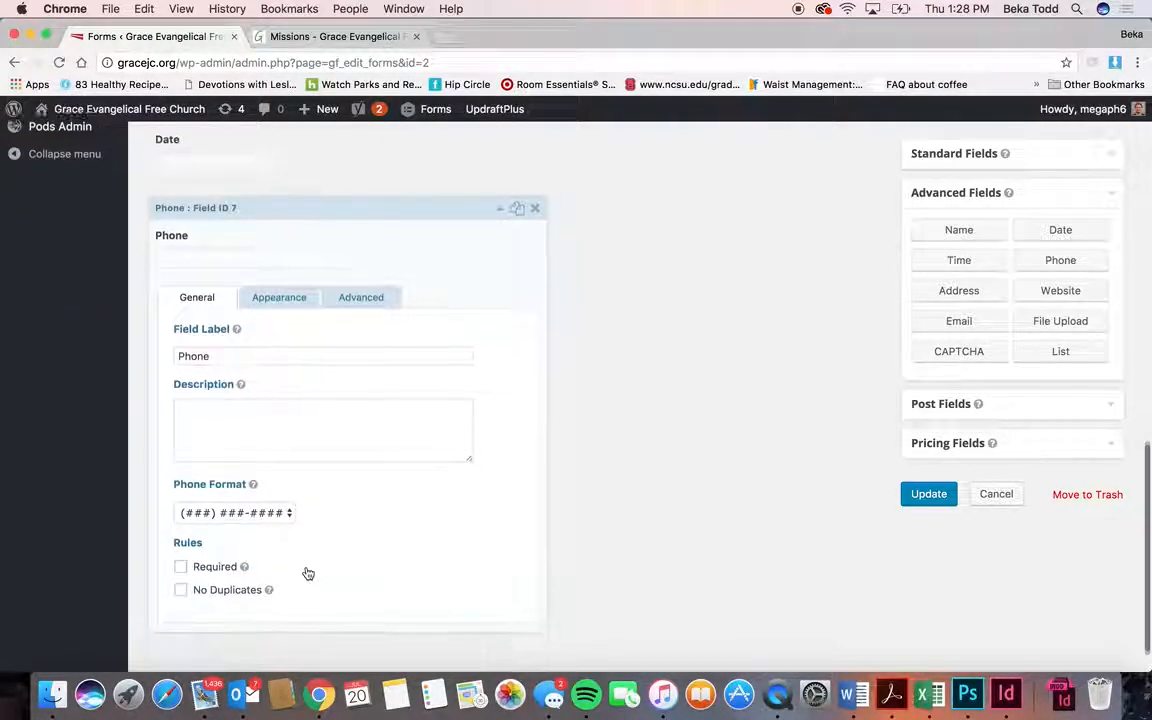
pyautogui.click(295, 510)
pyautogui.click(345, 512)
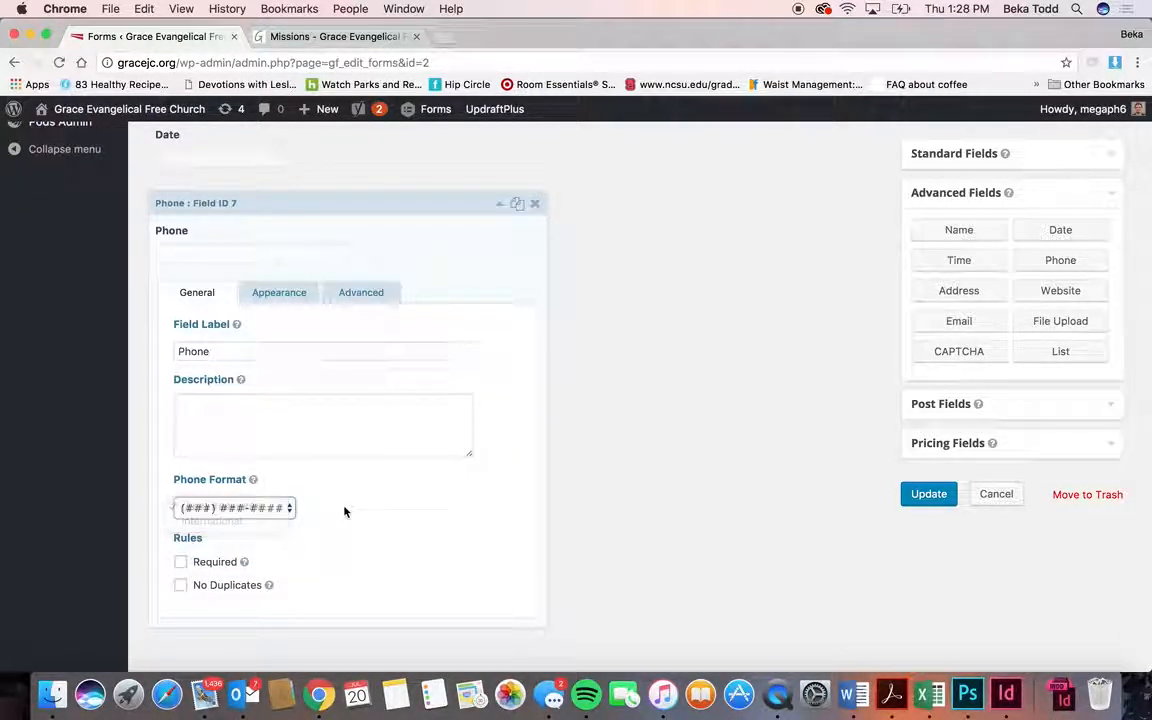
pyautogui.click(540, 208)
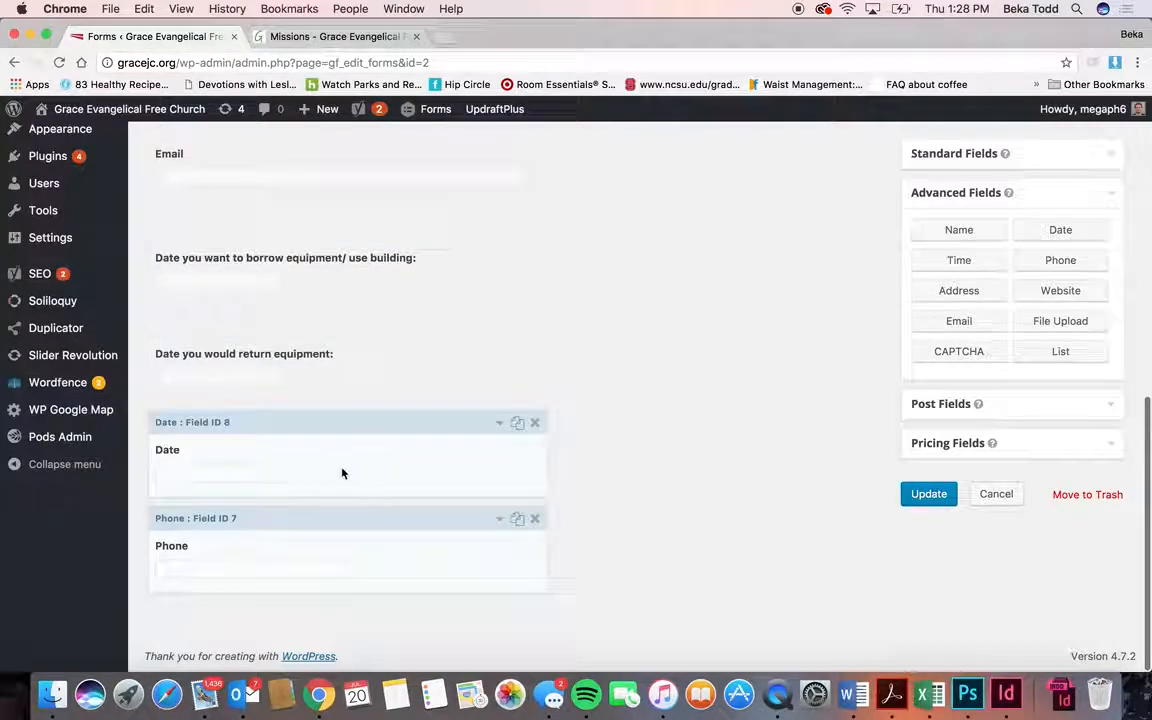
pyautogui.click(534, 518)
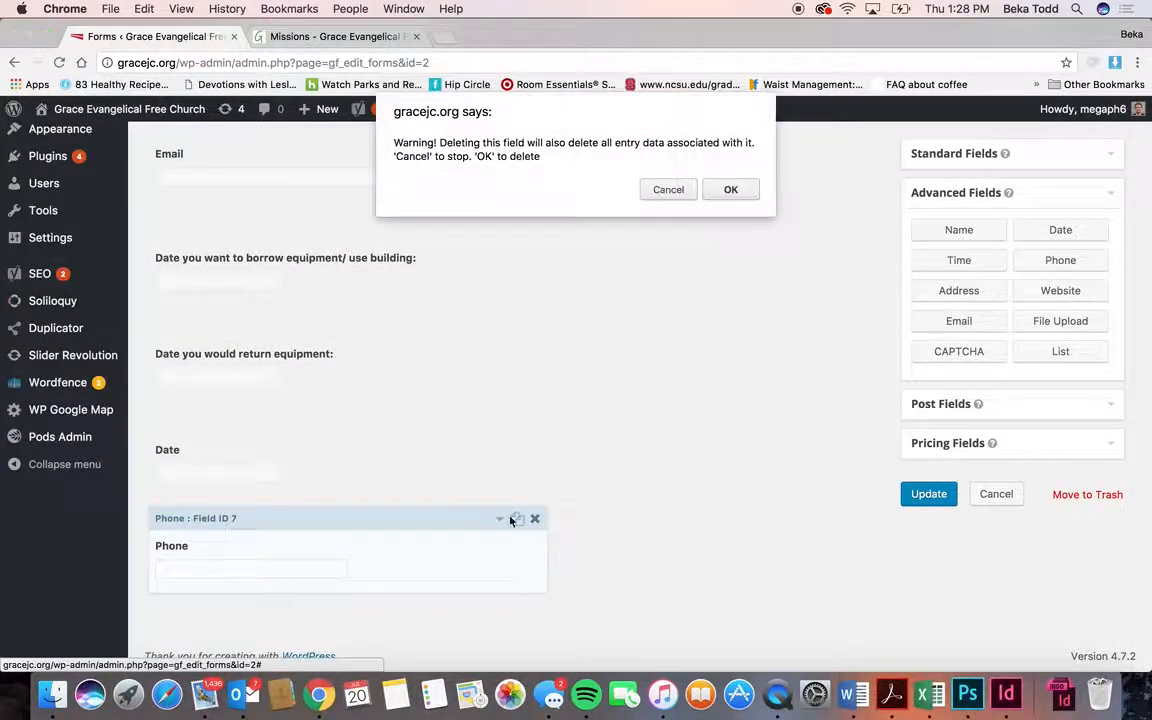
pyautogui.click(731, 189)
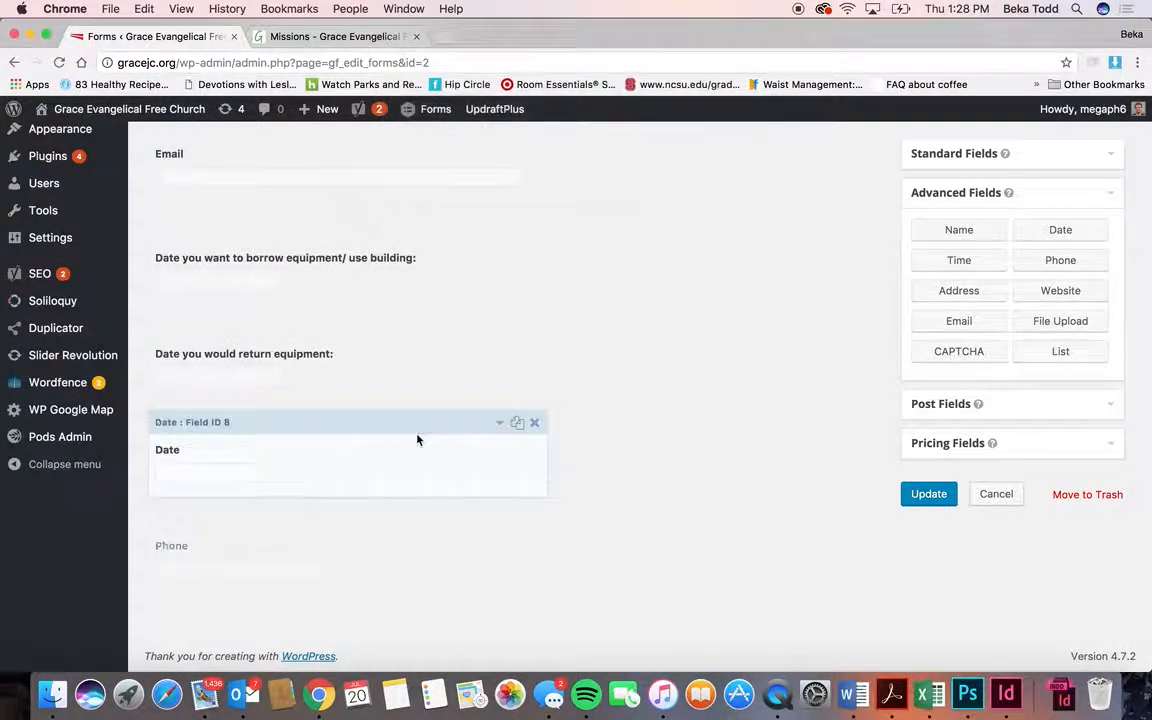
# - Try the Date field's drop-down, MM/DD/YYYY and date picker input types, then delete it
pyautogui.click(404, 452)
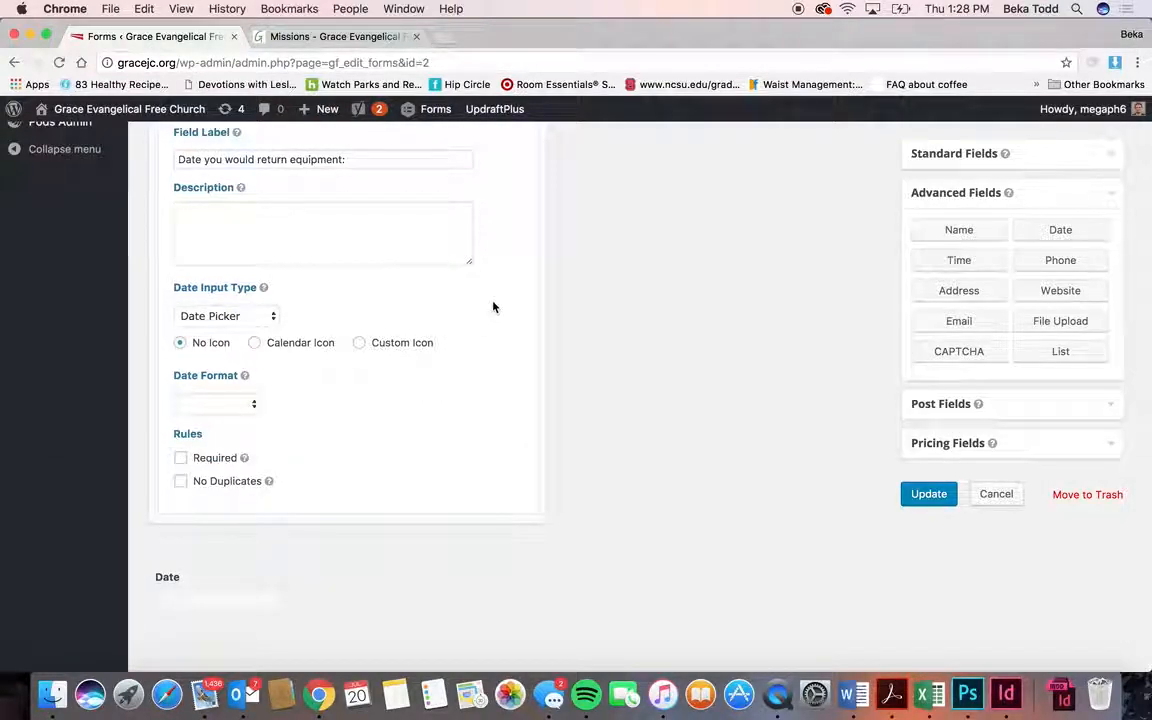
pyautogui.click(285, 584)
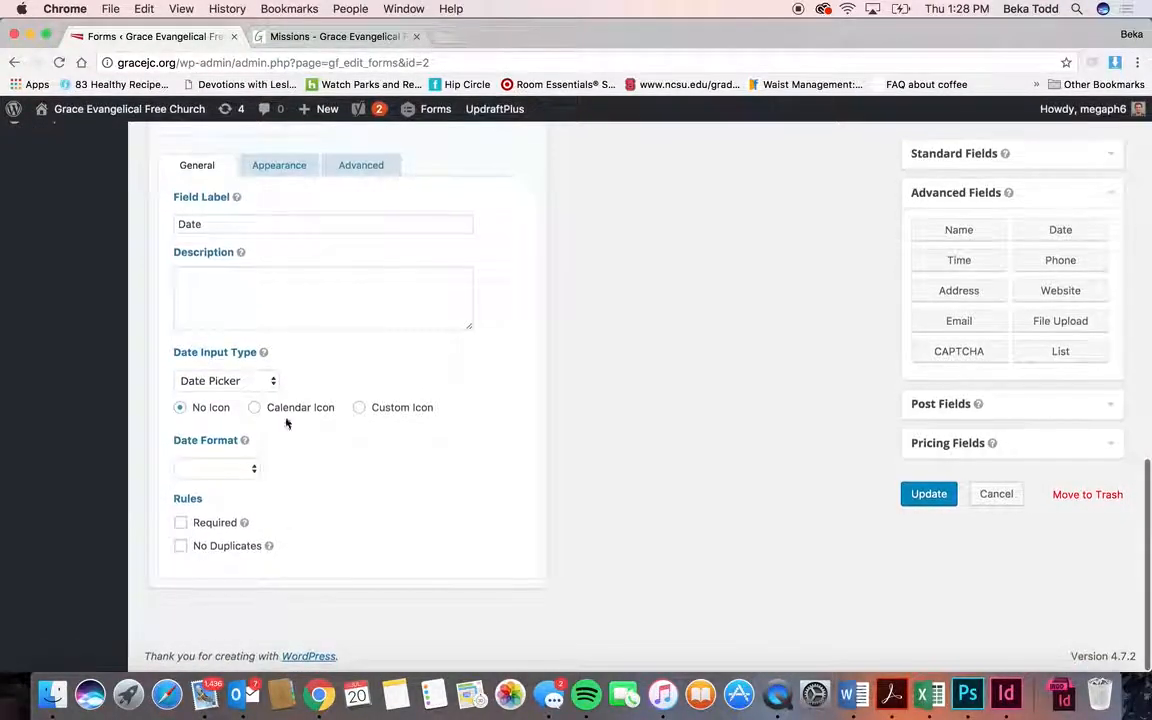
pyautogui.click(228, 380)
pyautogui.click(222, 394)
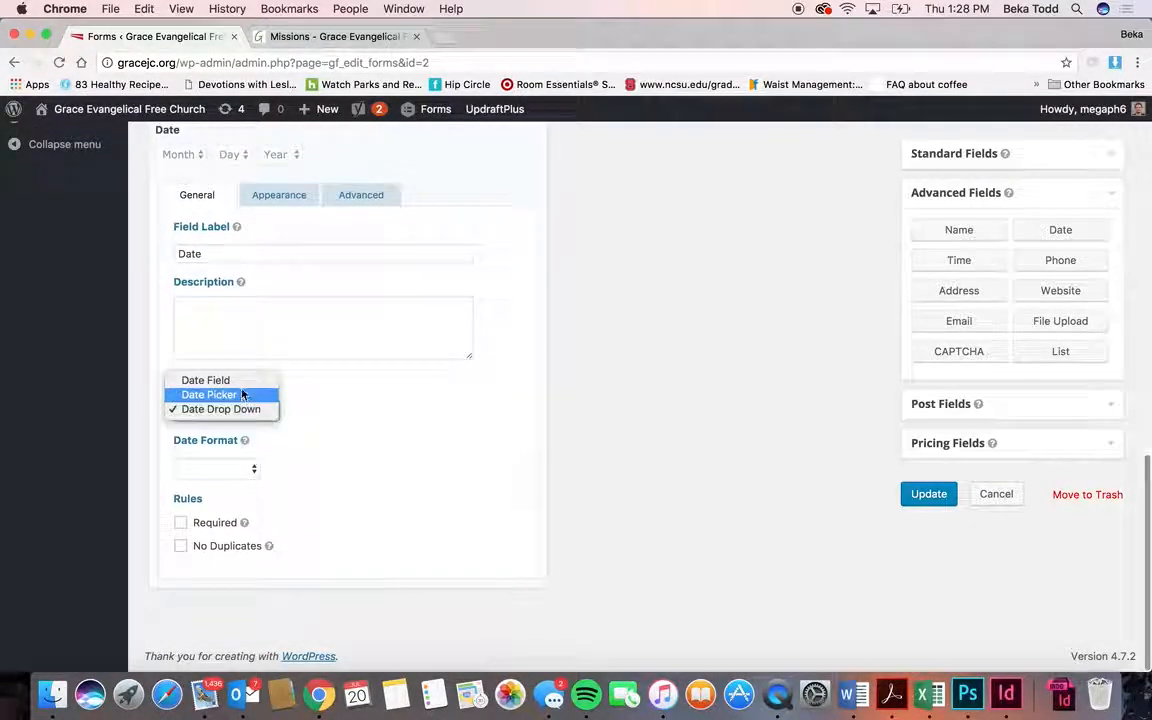
pyautogui.click(243, 380)
pyautogui.scroll(2, 208, 237)
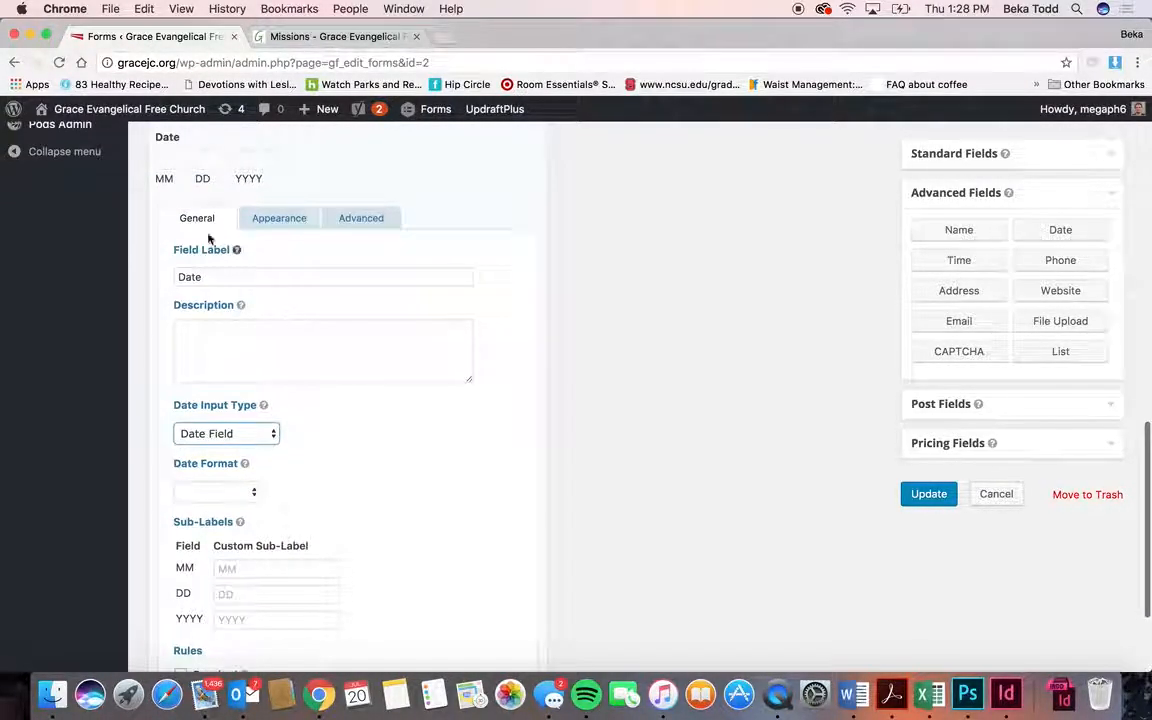
pyautogui.click(250, 433)
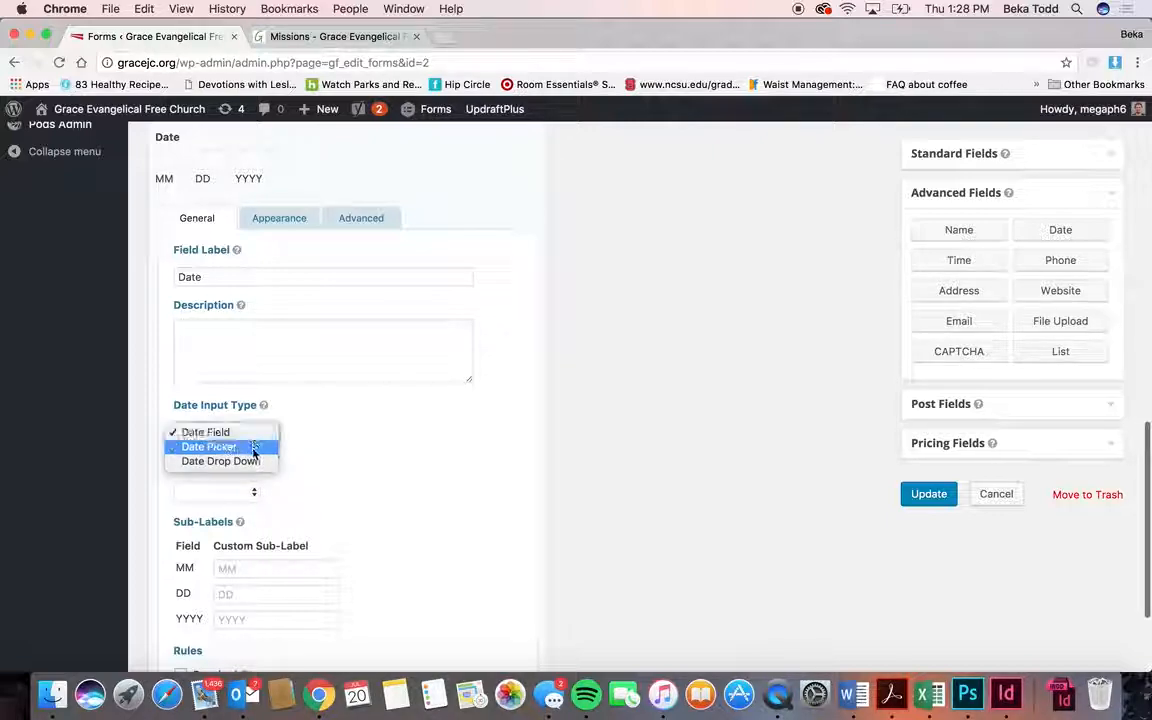
pyautogui.click(250, 450)
pyautogui.scroll(3, 353, 437)
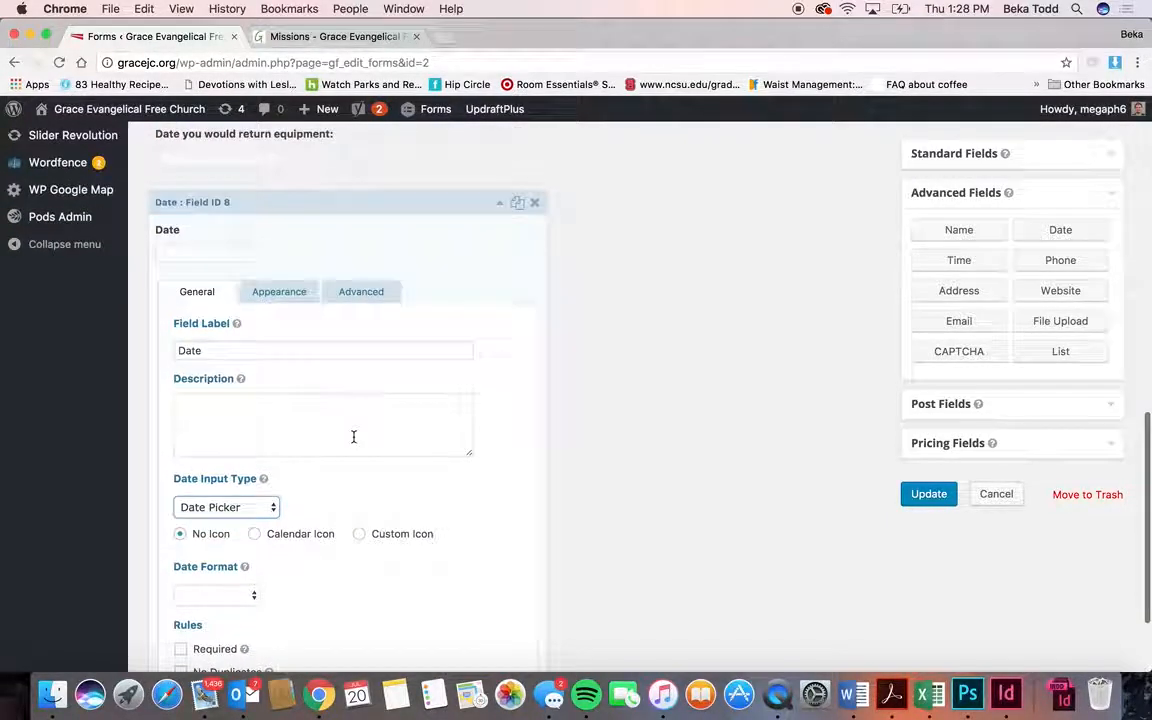
pyautogui.click(535, 202)
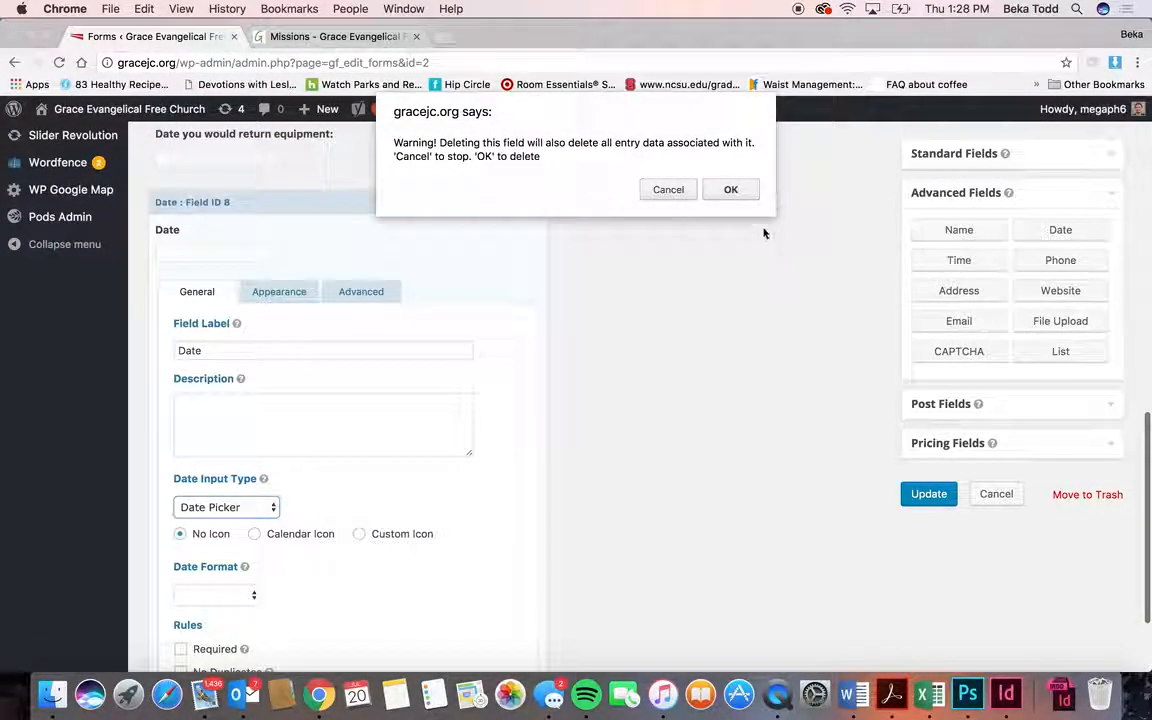
pyautogui.click(742, 188)
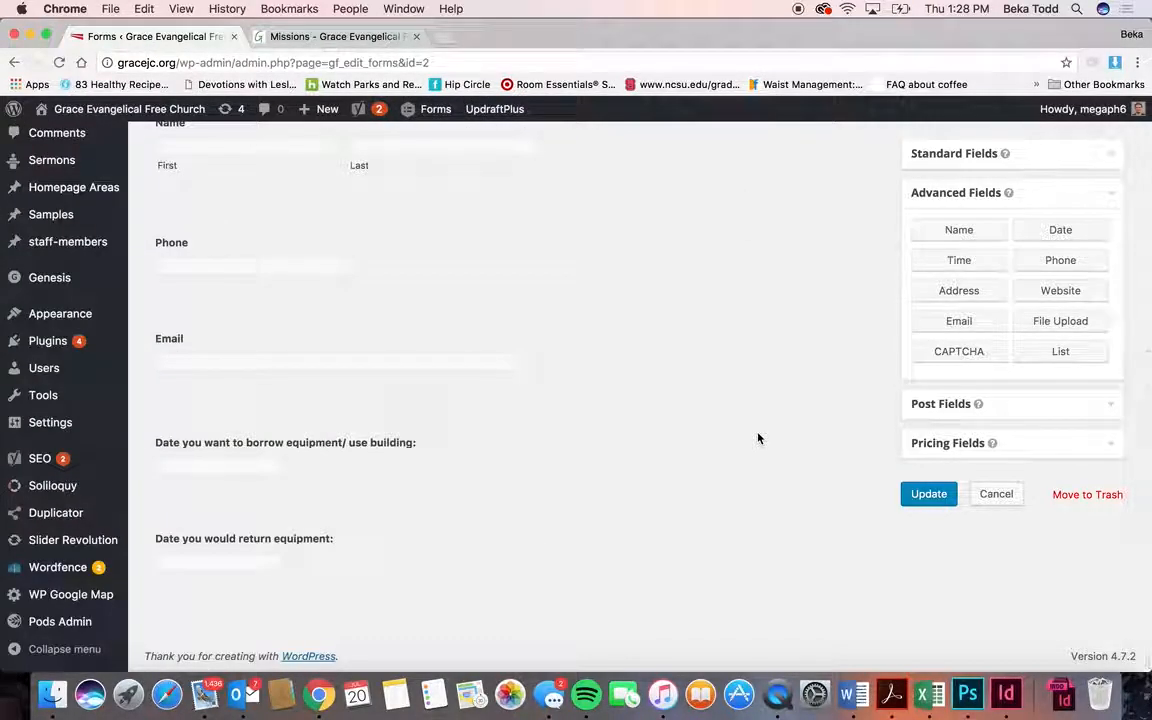
# - Leave the Building Usage form editor without saving and return to the forms list
pyautogui.scroll(4, 466, 375)
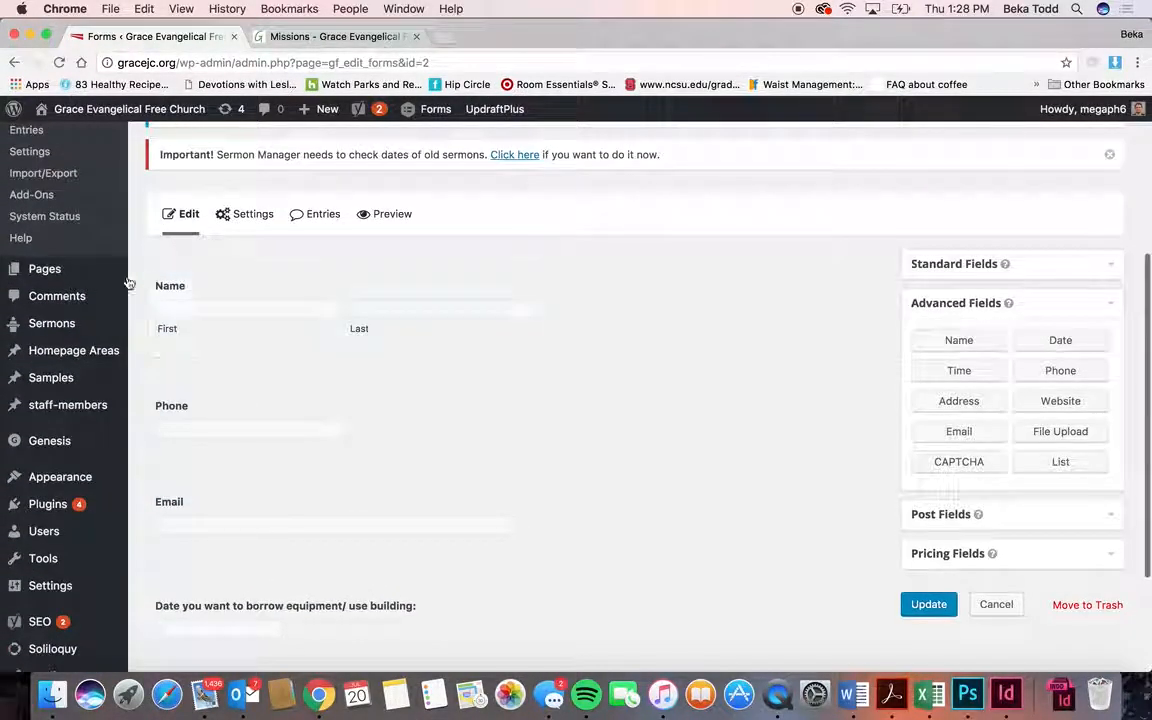
pyautogui.scroll(3, 86, 320)
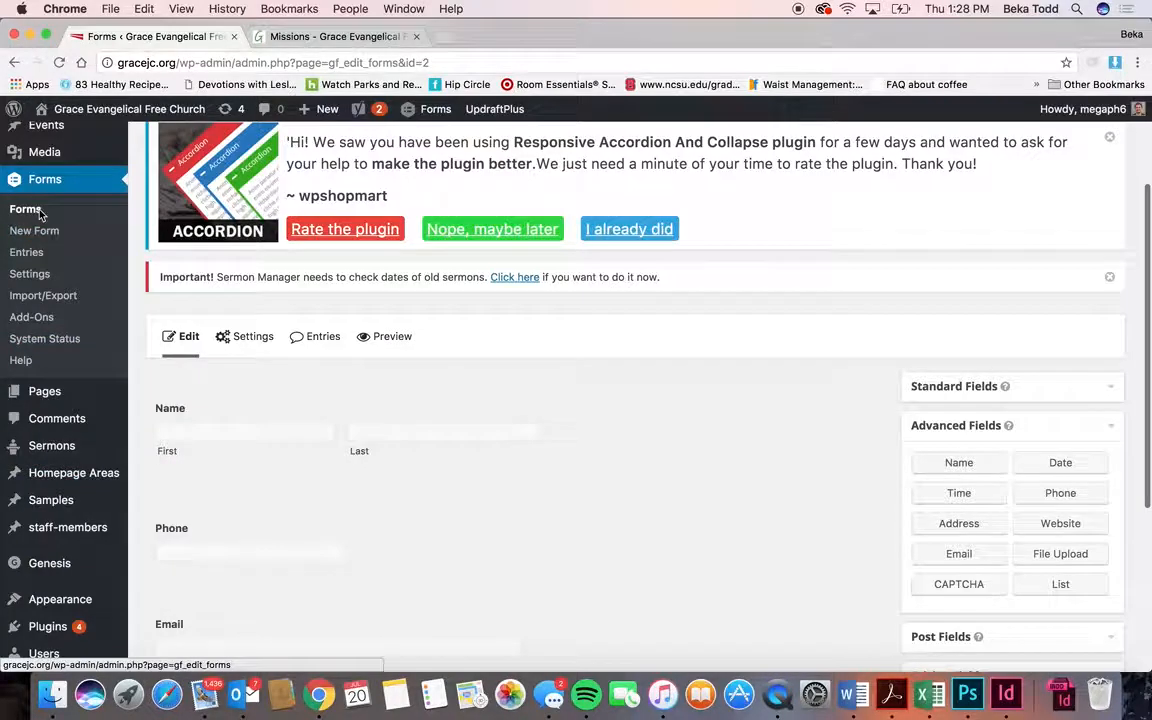
pyautogui.click(40, 213)
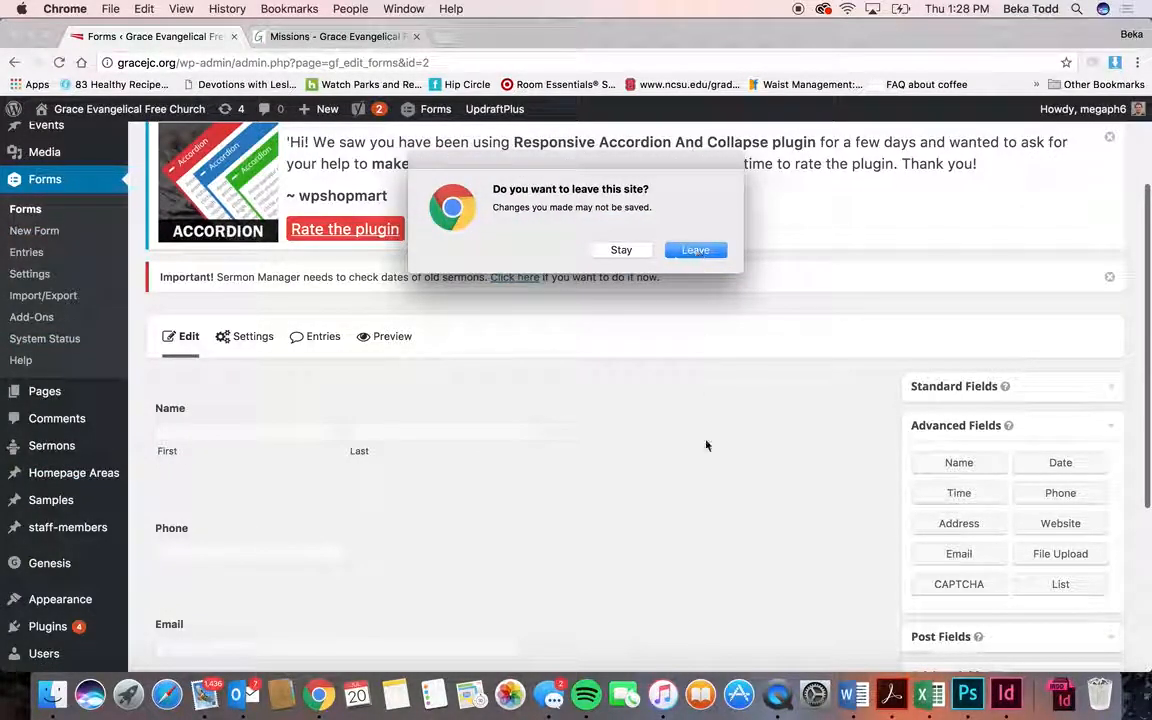
pyautogui.click(640, 250)
pyautogui.scroll(-5, 720, 463)
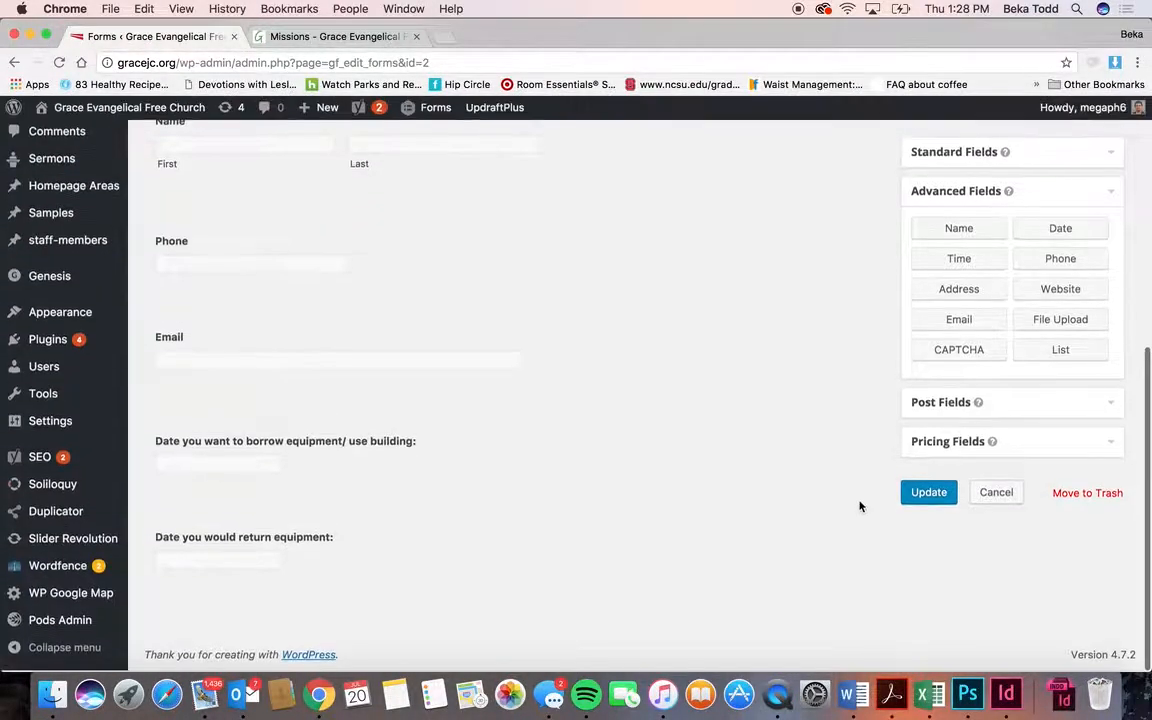
pyautogui.scroll(4, 500, 395)
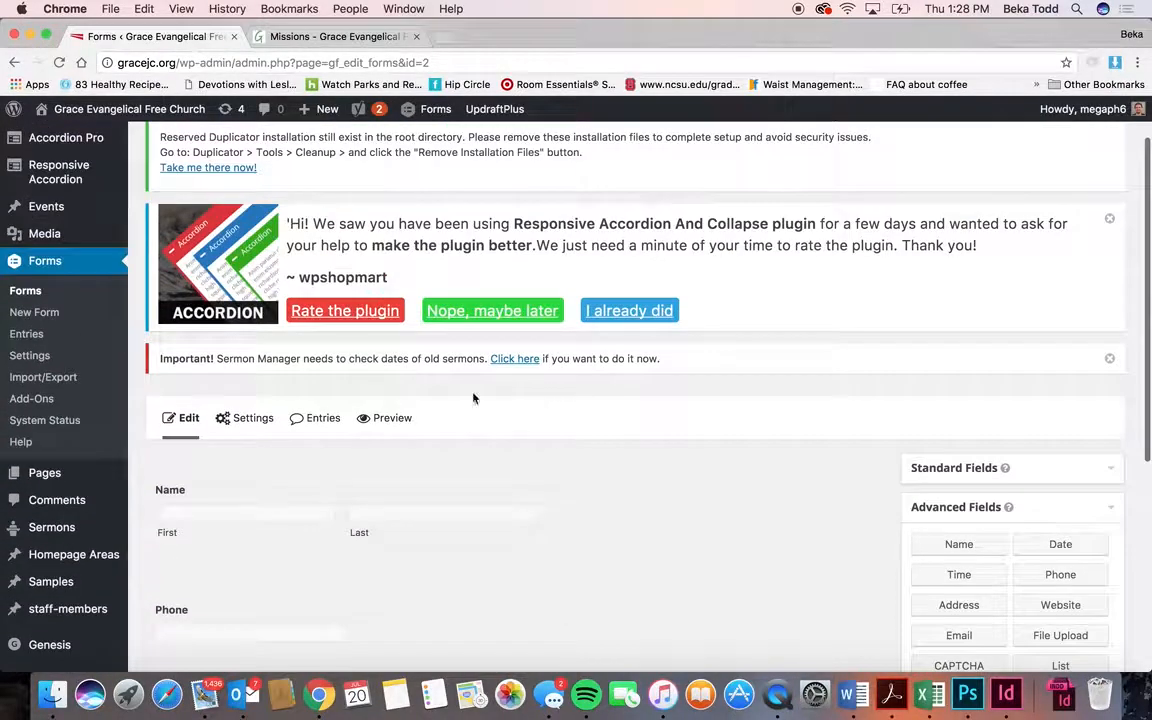
pyautogui.click(26, 291)
pyautogui.click(700, 258)
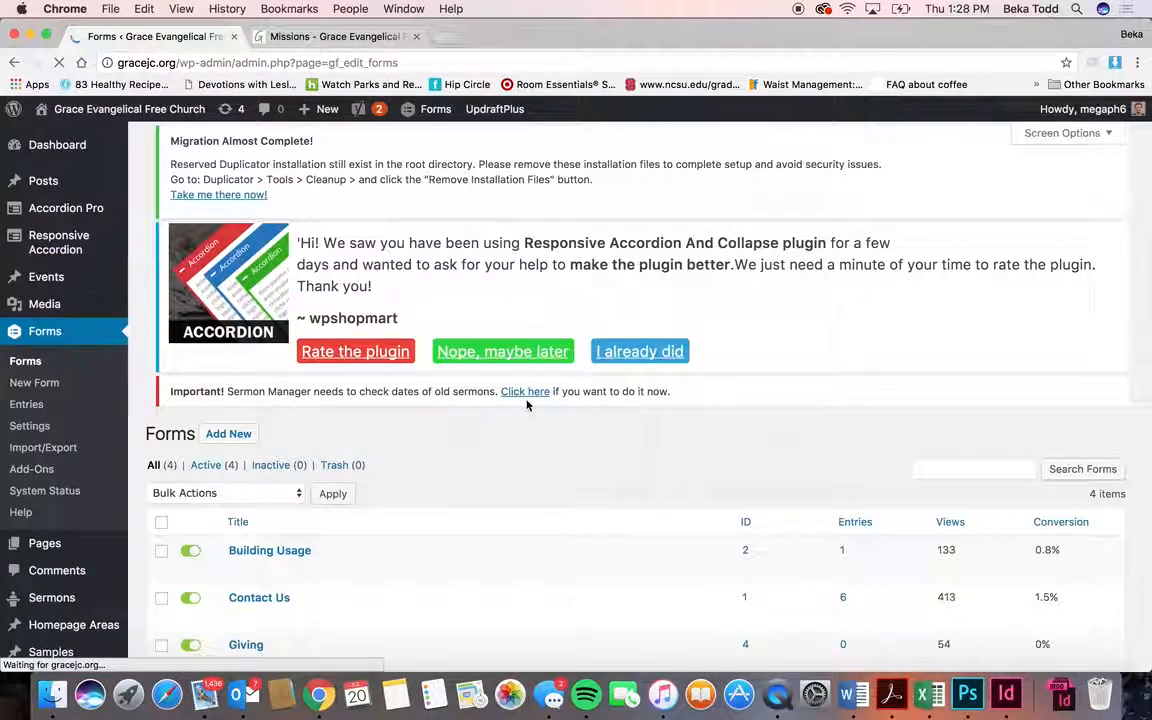
# - Open the Giving form and expand, then collapse, the Amount to Give field settings
pyautogui.scroll(-3, 530, 404)
pyautogui.click(249, 517)
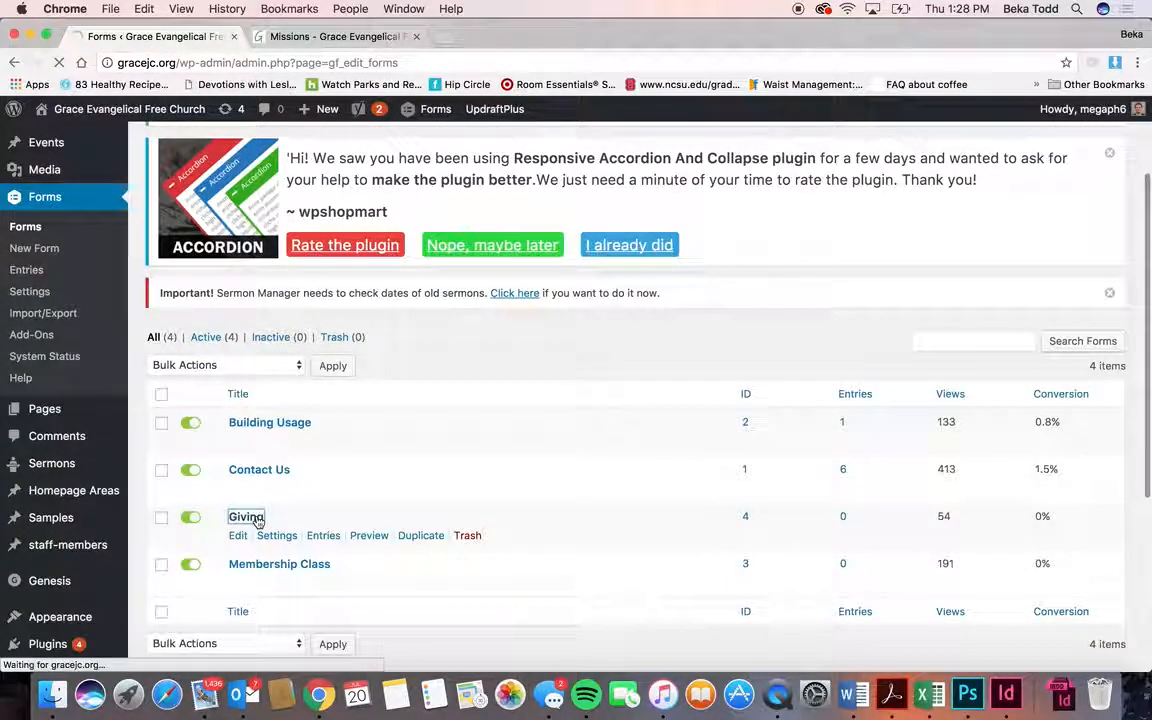
pyautogui.scroll(-10, 258, 522)
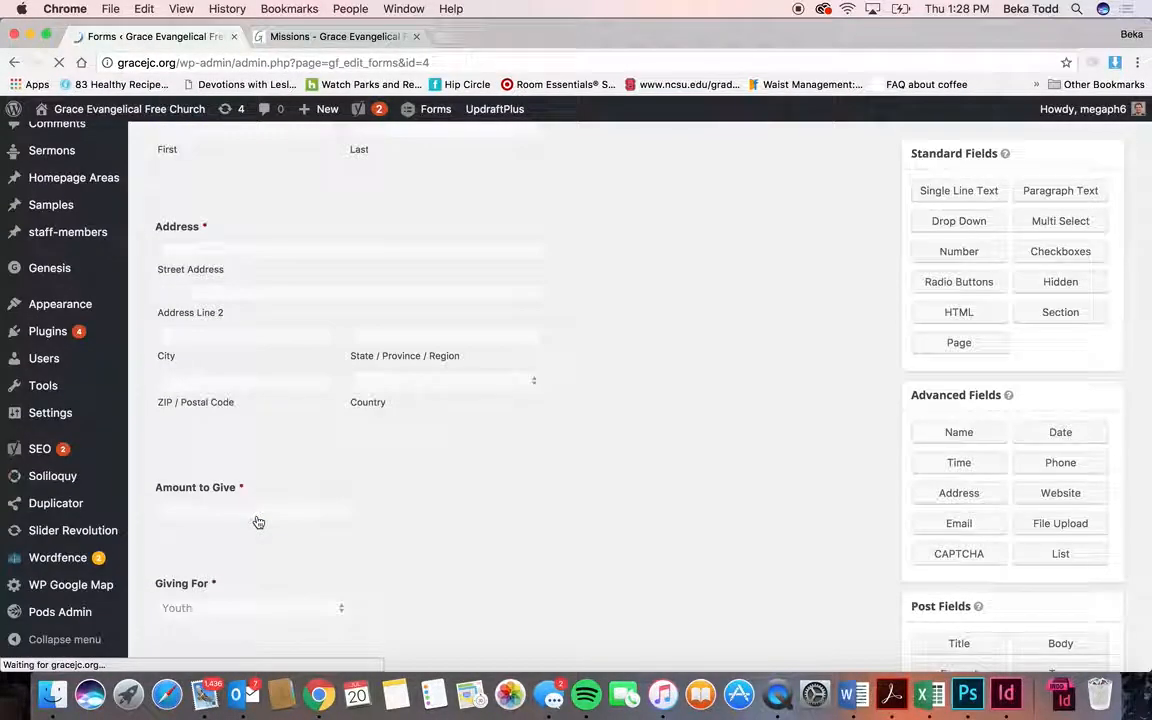
pyautogui.scroll(-2, 258, 522)
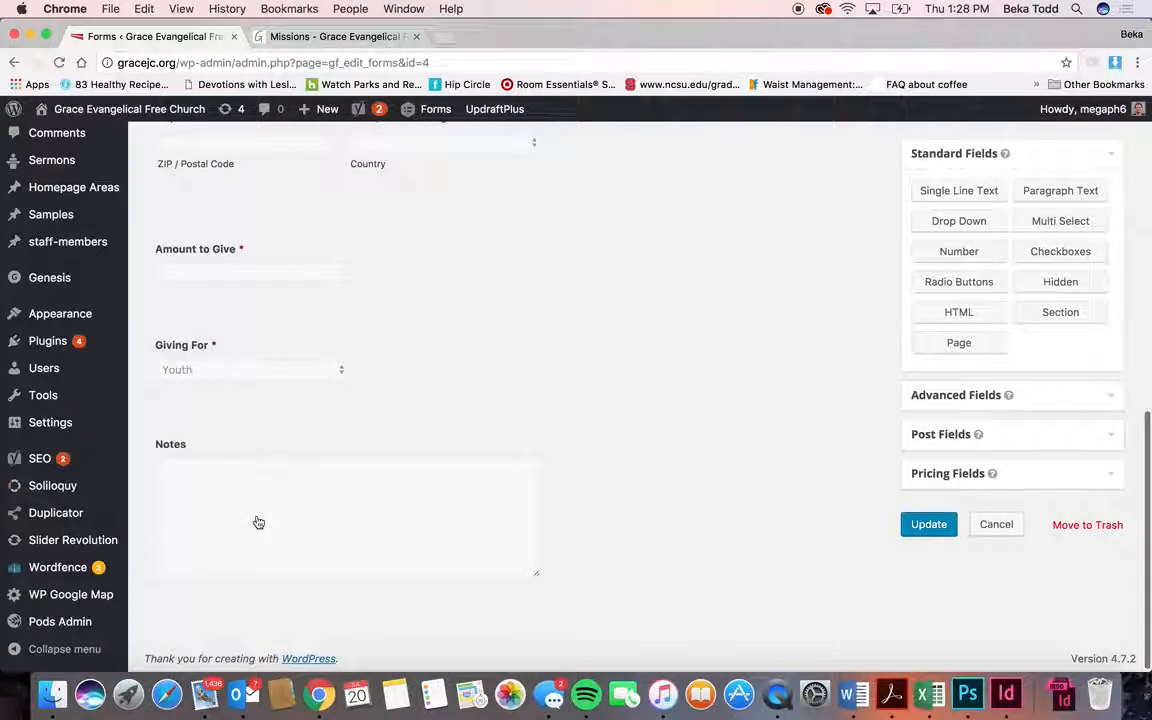
pyautogui.scroll(4, 258, 522)
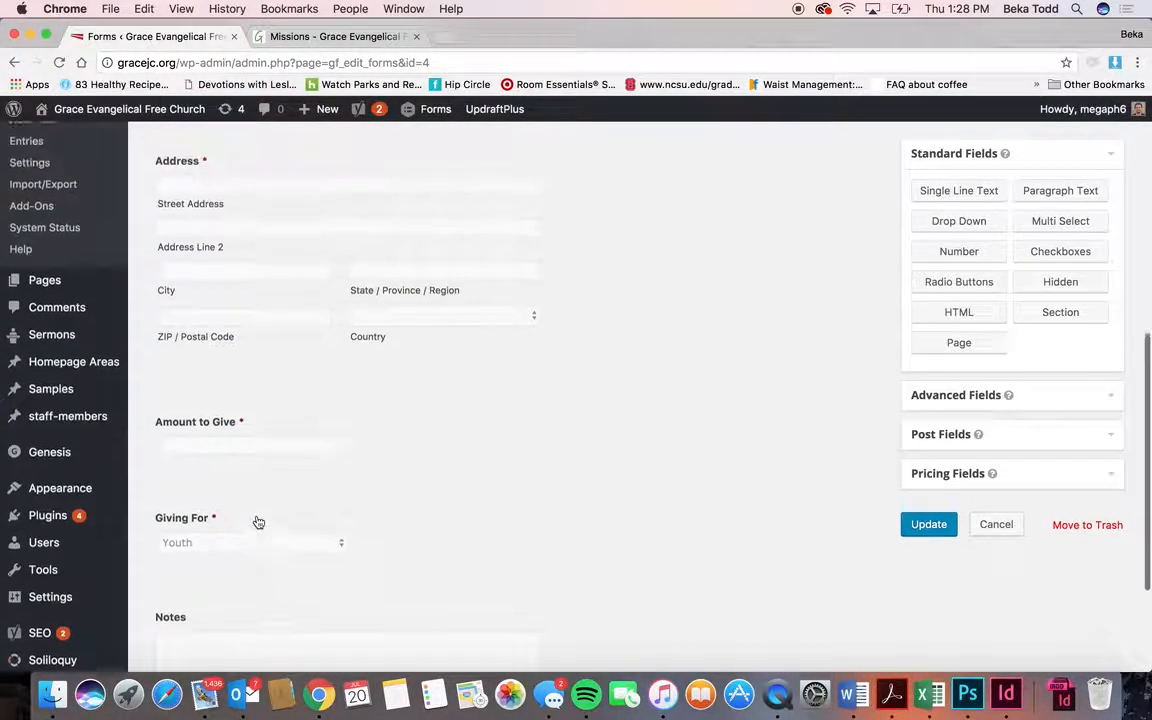
pyautogui.click(298, 452)
pyautogui.scroll(-5, 449, 467)
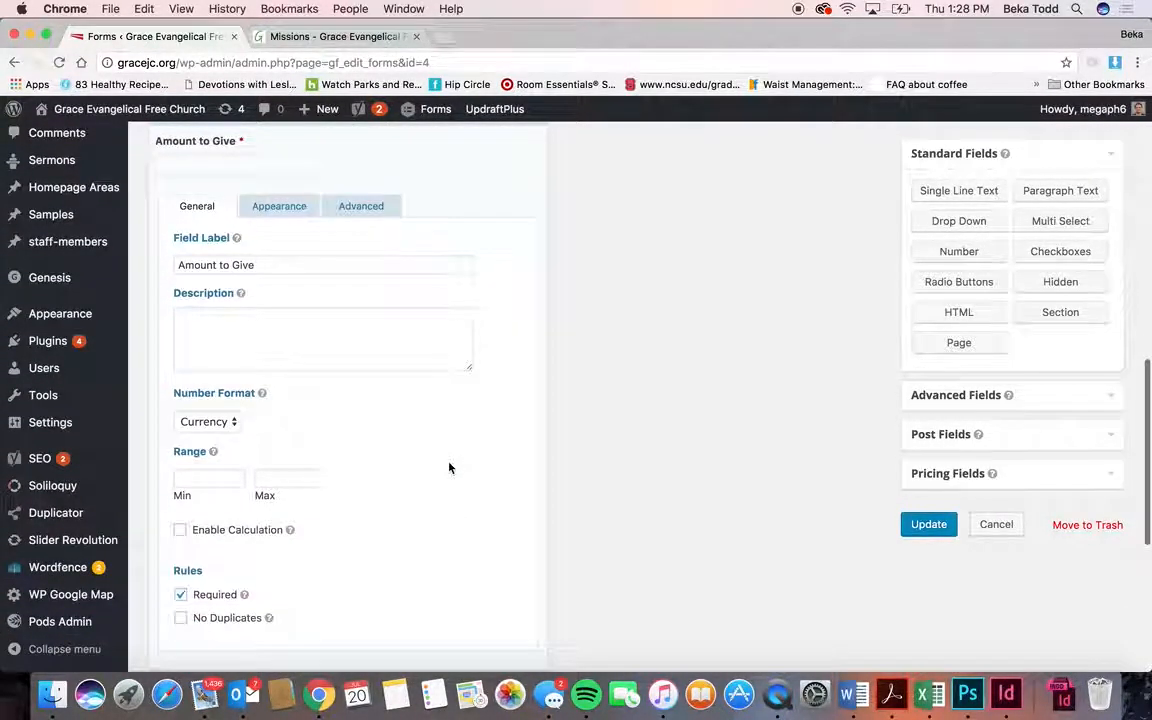
pyautogui.scroll(4, 450, 468)
pyautogui.click(437, 363)
pyautogui.scroll(5, 437, 363)
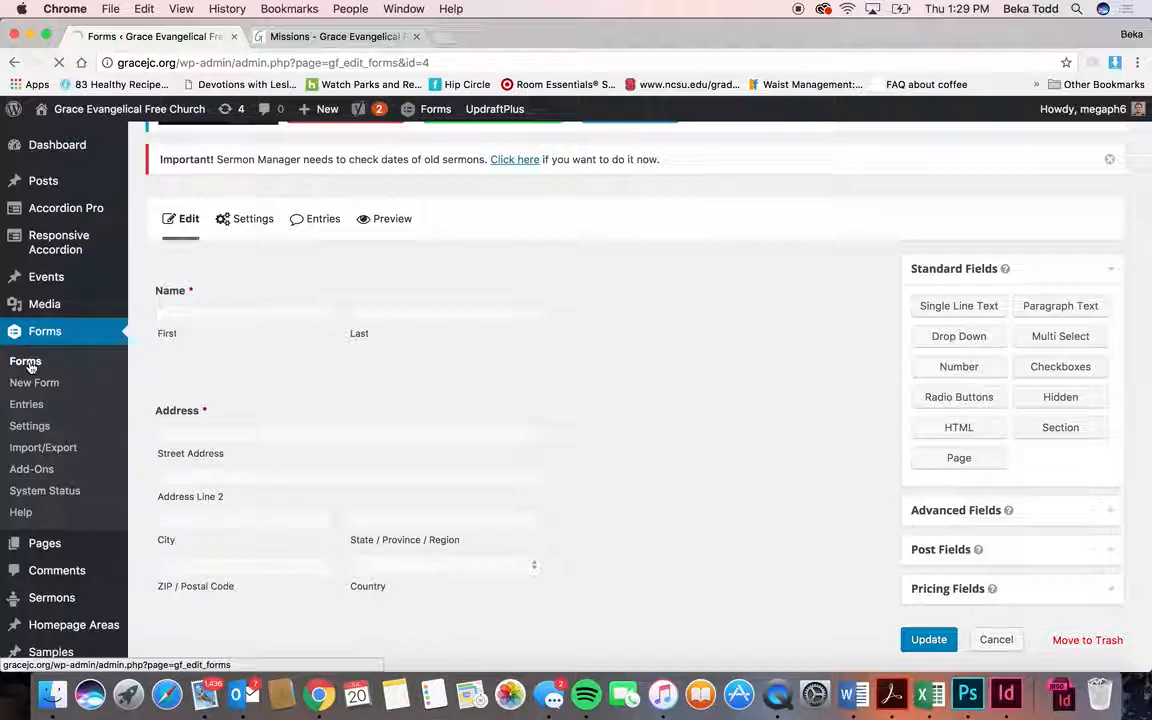
# - View the submitted form entries, then return to the forms list
pyautogui.scroll(-2, 411, 478)
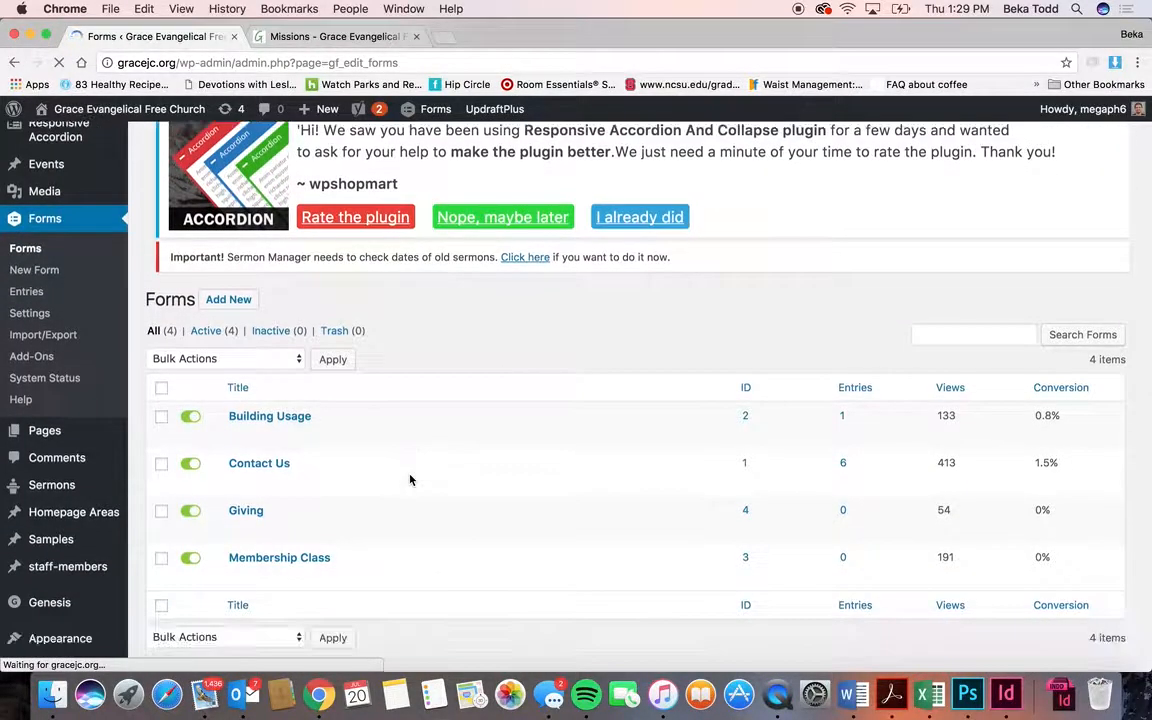
pyautogui.moveTo(277, 557)
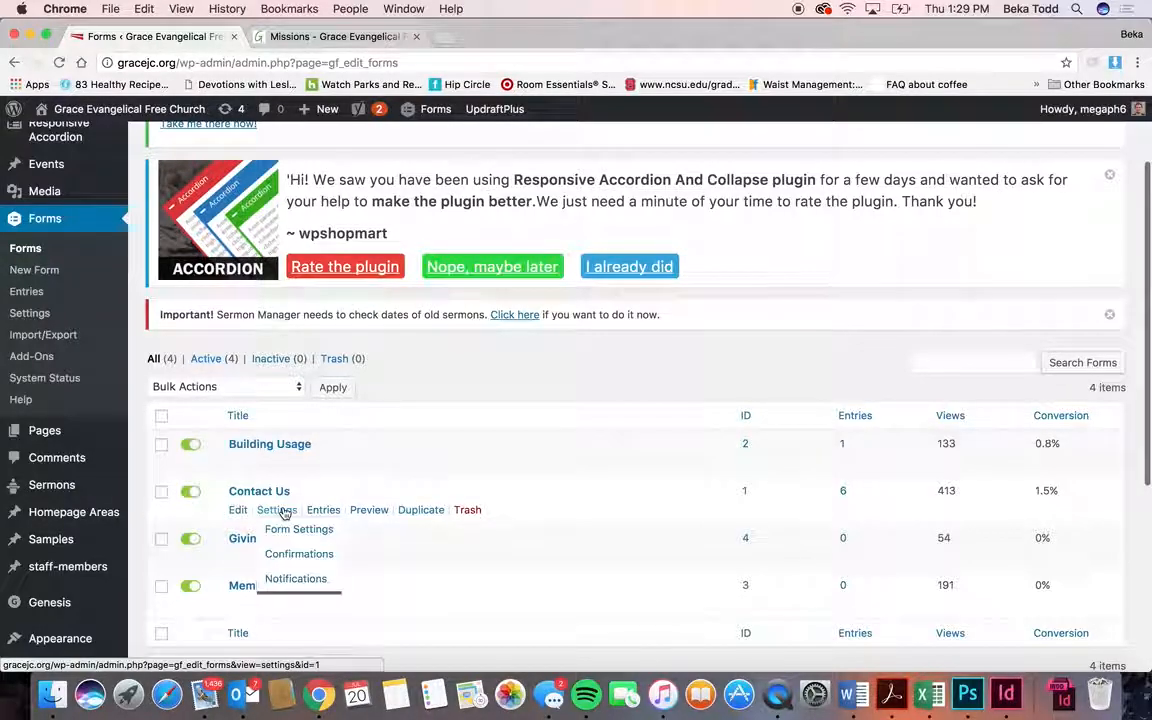
pyautogui.click(27, 292)
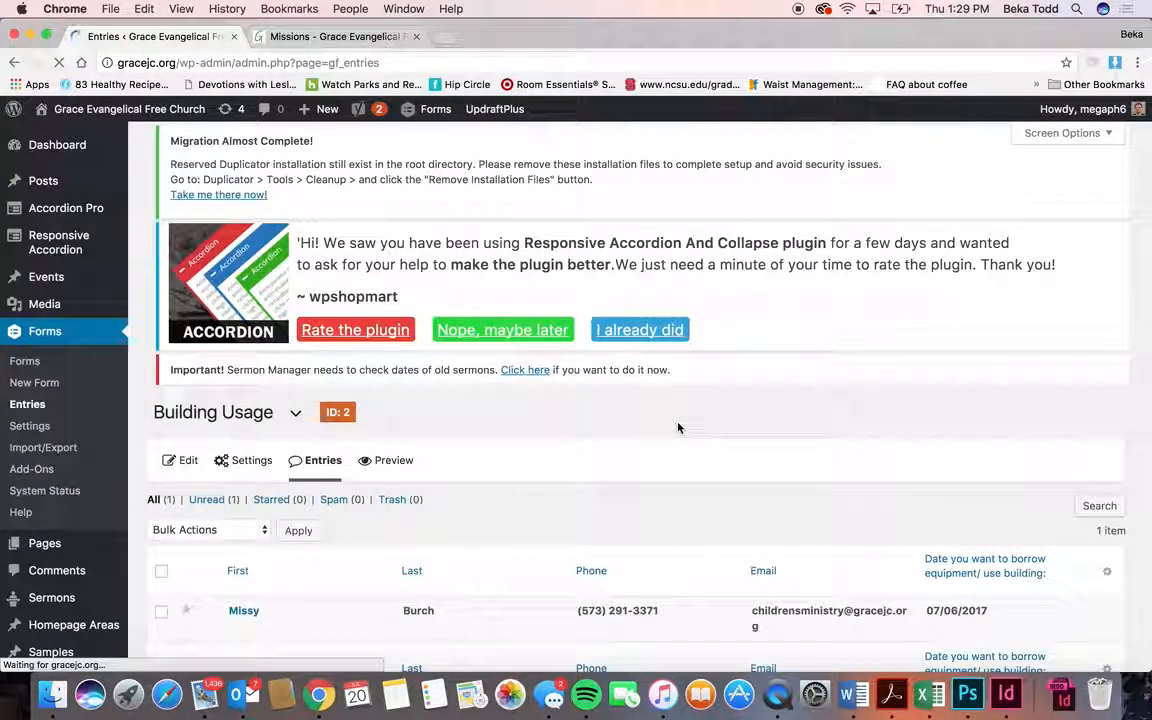
pyautogui.scroll(-3, 676, 427)
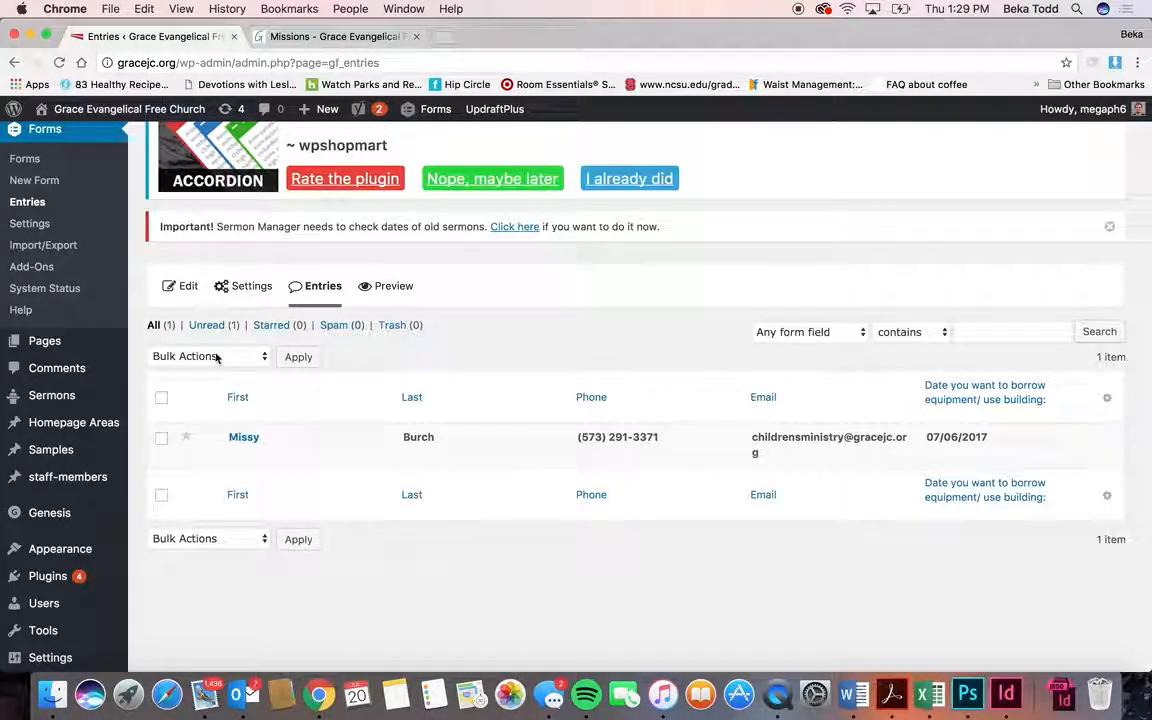
pyautogui.click(38, 162)
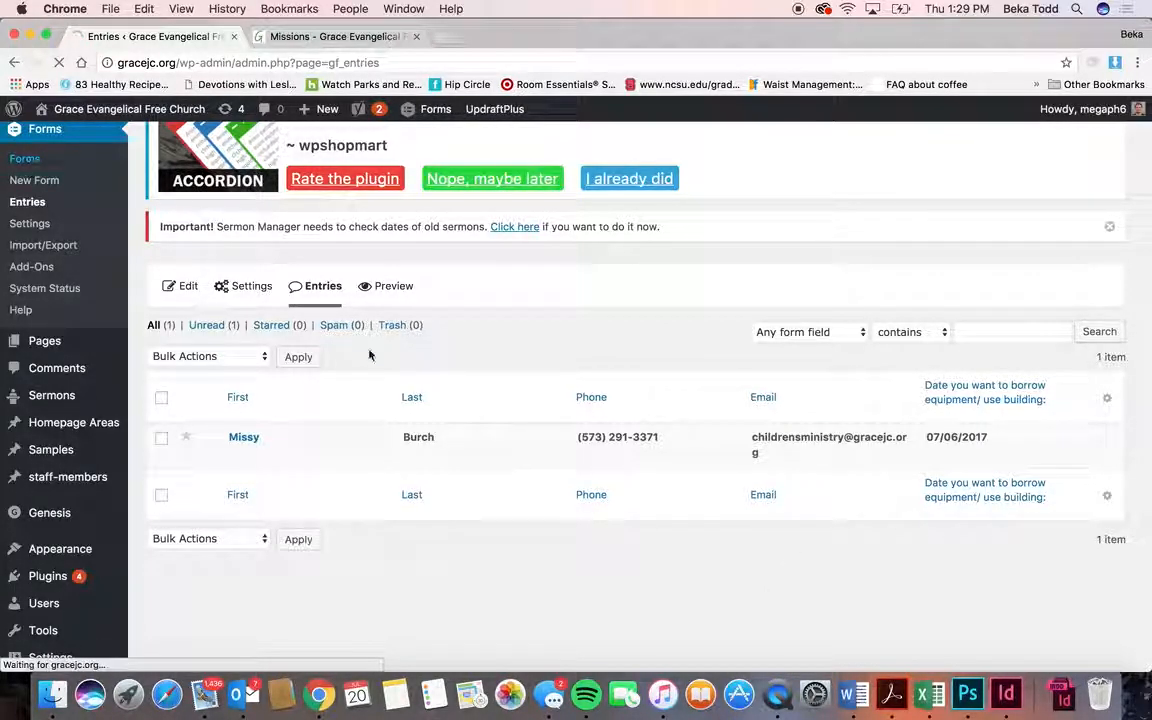
# - Check the Building Usage and Contact Us form entries, then go back to Forms
pyautogui.scroll(-1, 270, 579)
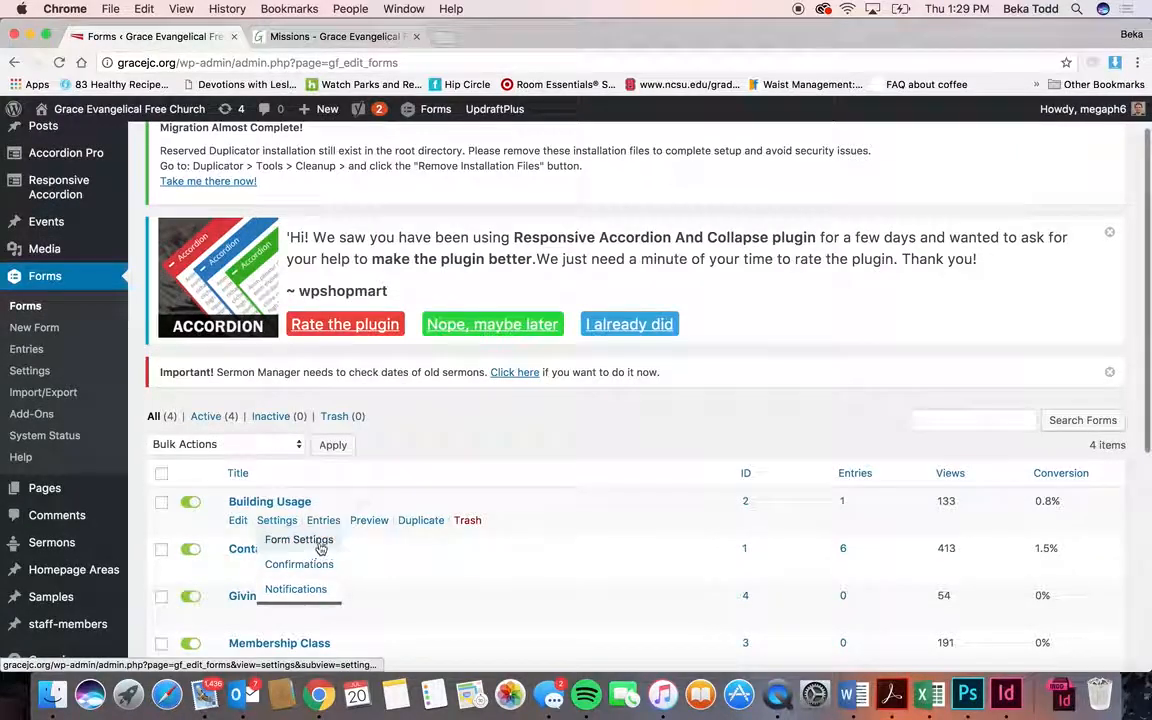
pyautogui.click(322, 521)
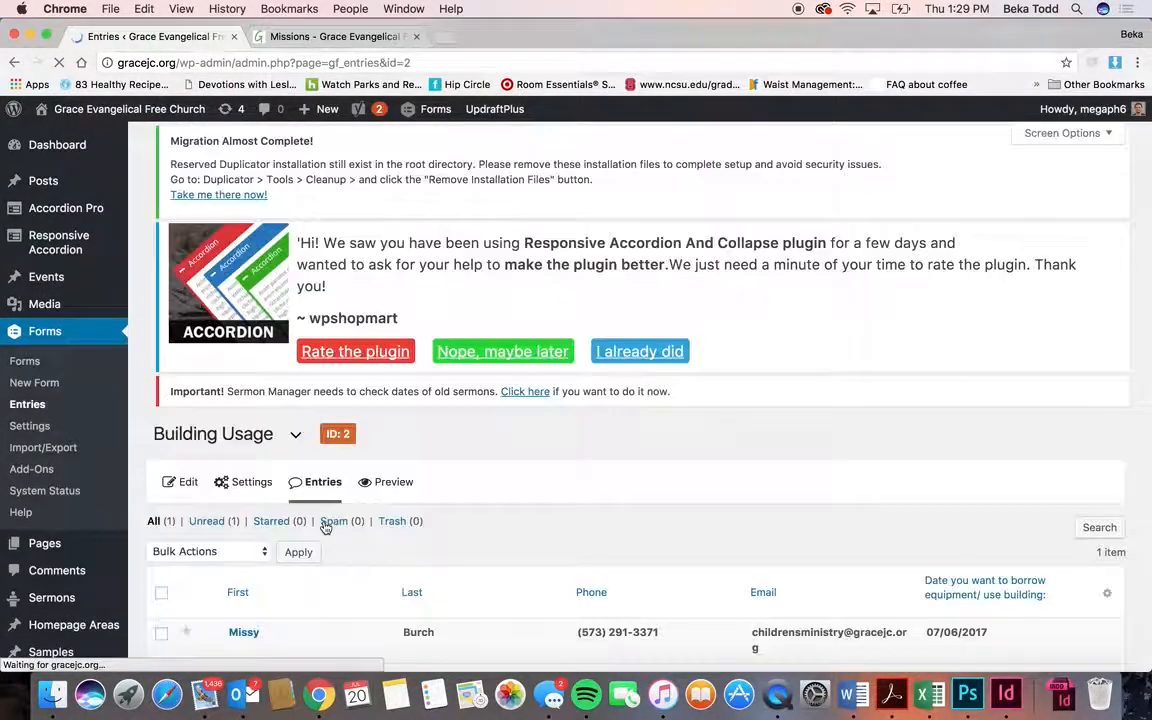
pyautogui.scroll(-3, 560, 599)
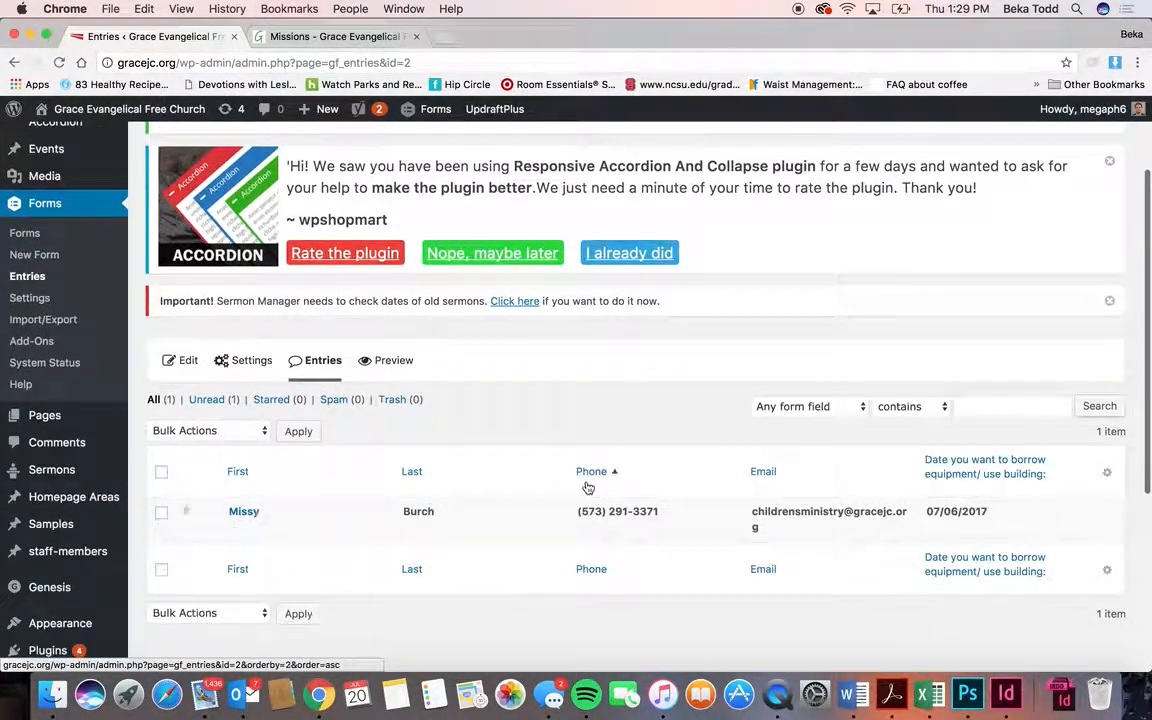
pyautogui.hscroll(-5, 730, 520)
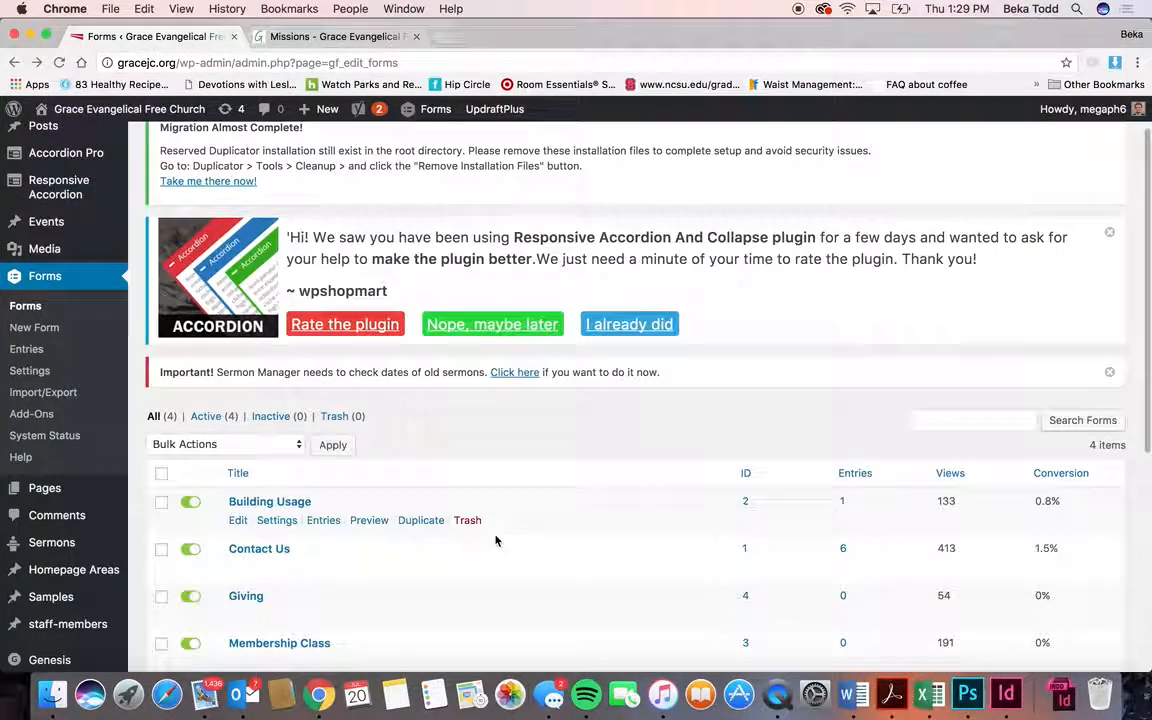
pyautogui.click(323, 567)
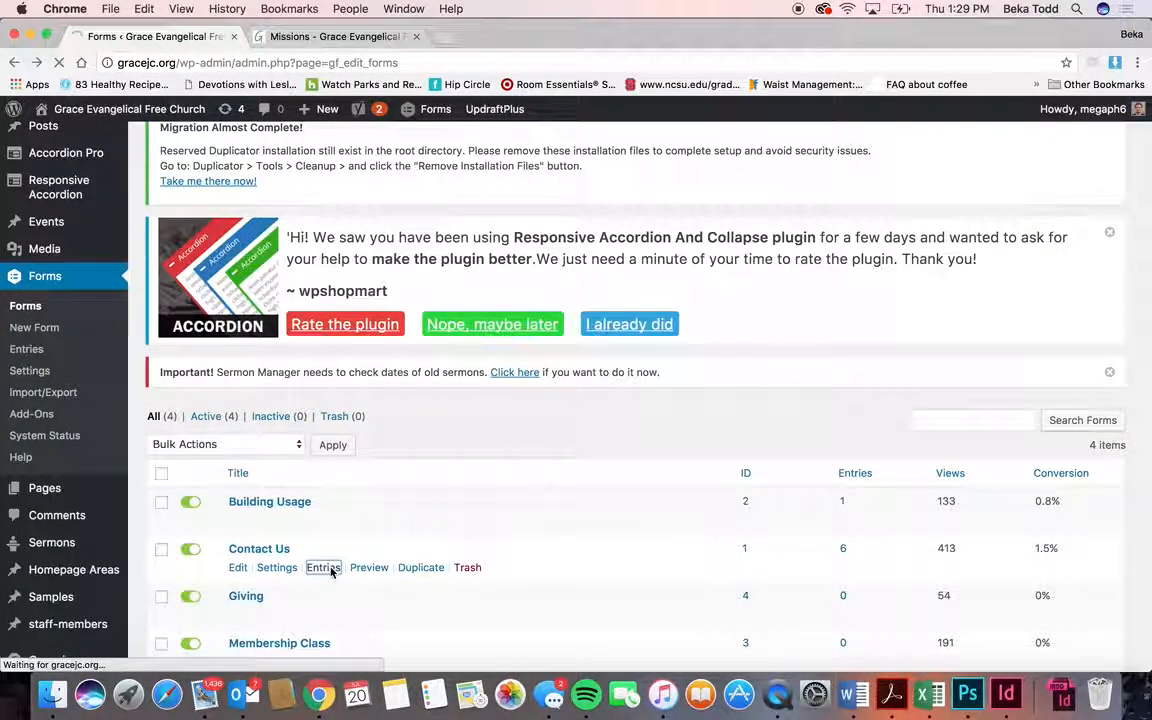
pyautogui.scroll(-5, 331, 572)
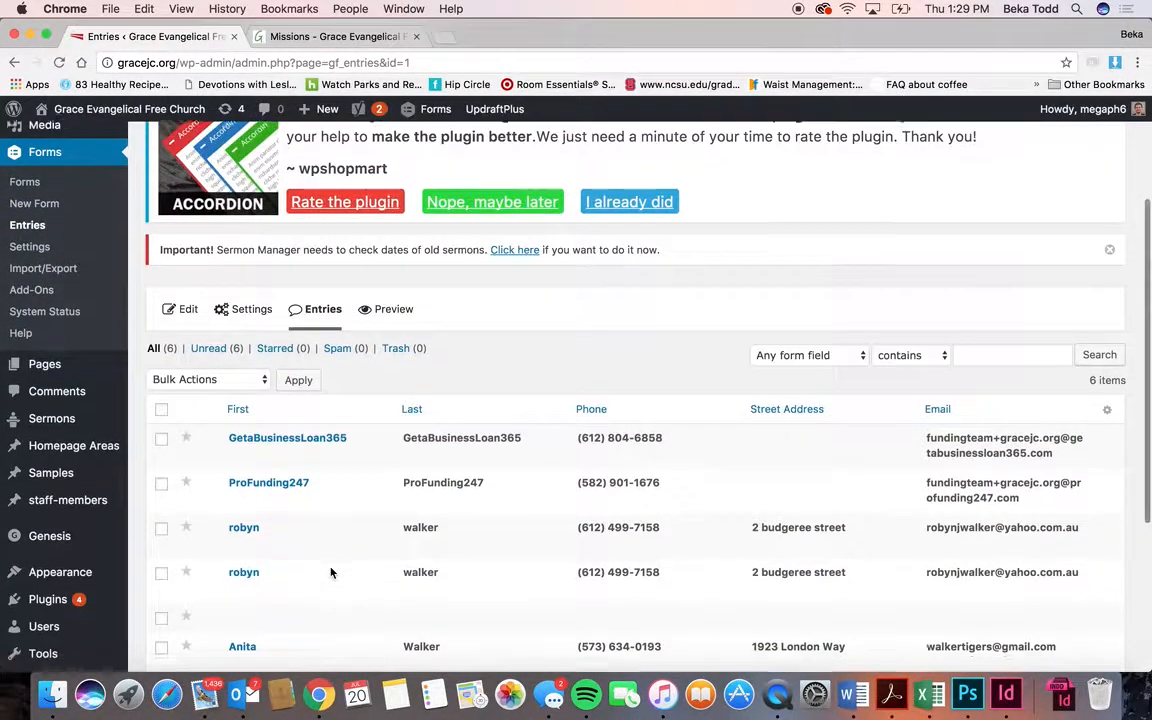
pyautogui.scroll(-2, 331, 572)
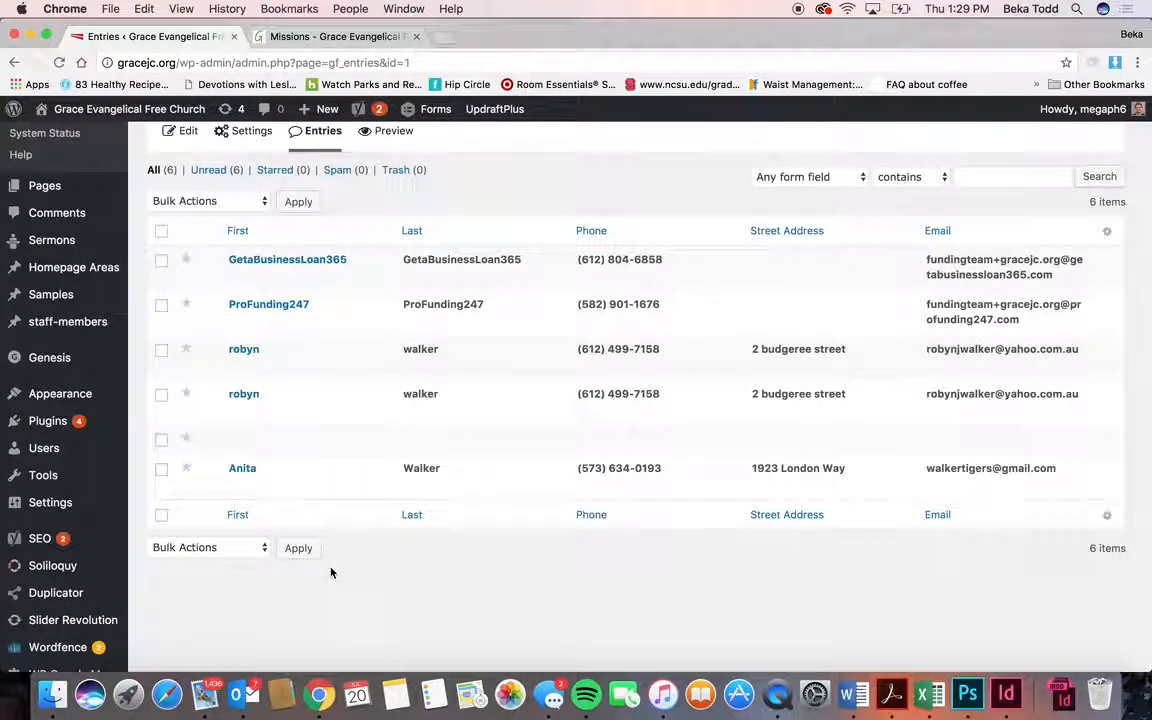
pyautogui.press('super+bracketleft')
# - Check the empty Giving entries and Contact Us's 6 entries, returning to Forms
pyautogui.scroll(-2, 329, 571)
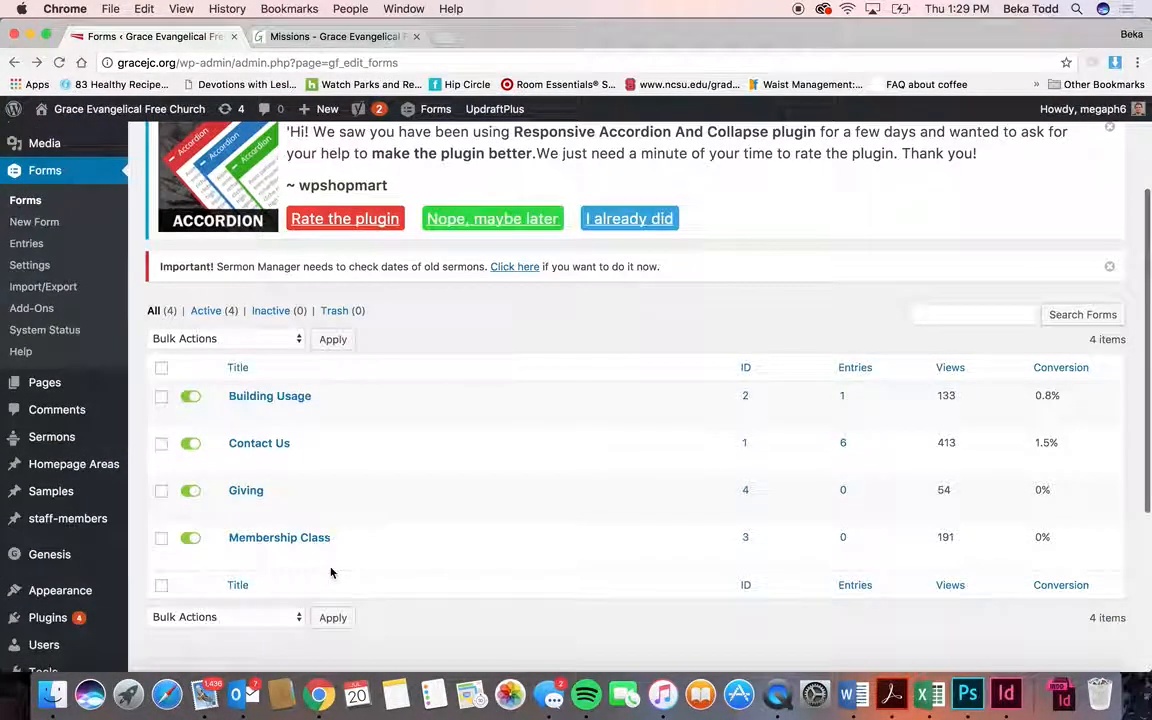
pyautogui.click(323, 509)
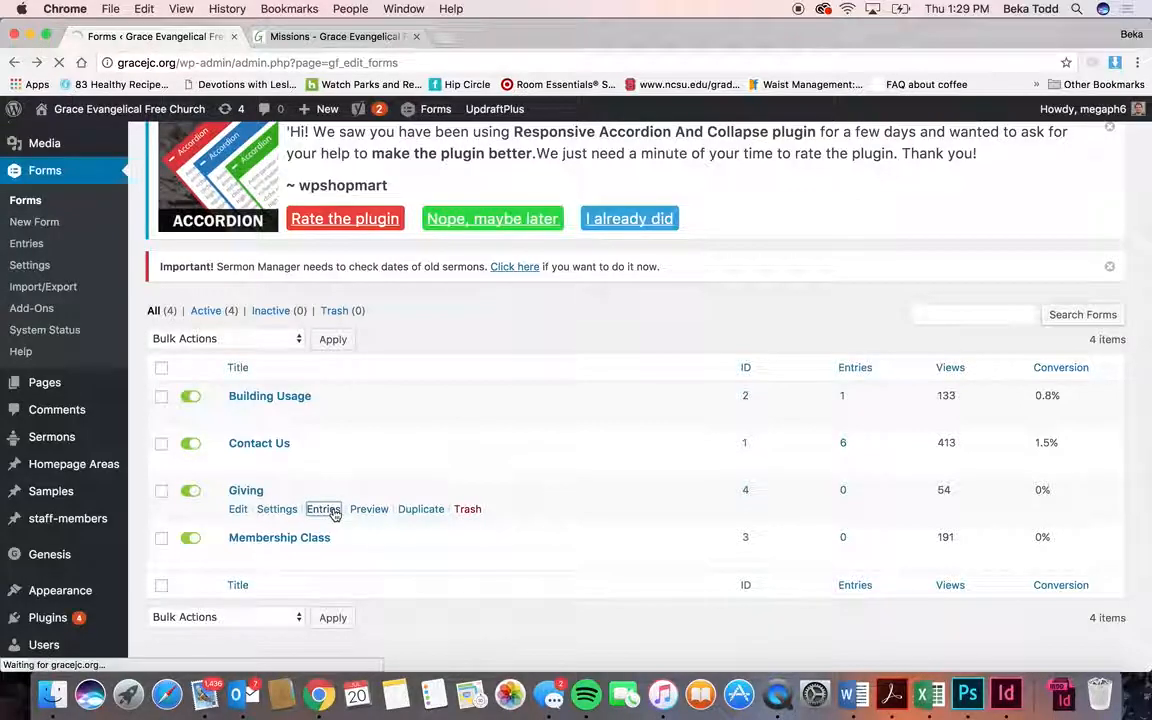
pyautogui.scroll(-5, 332, 514)
pyautogui.press('super+bracketleft')
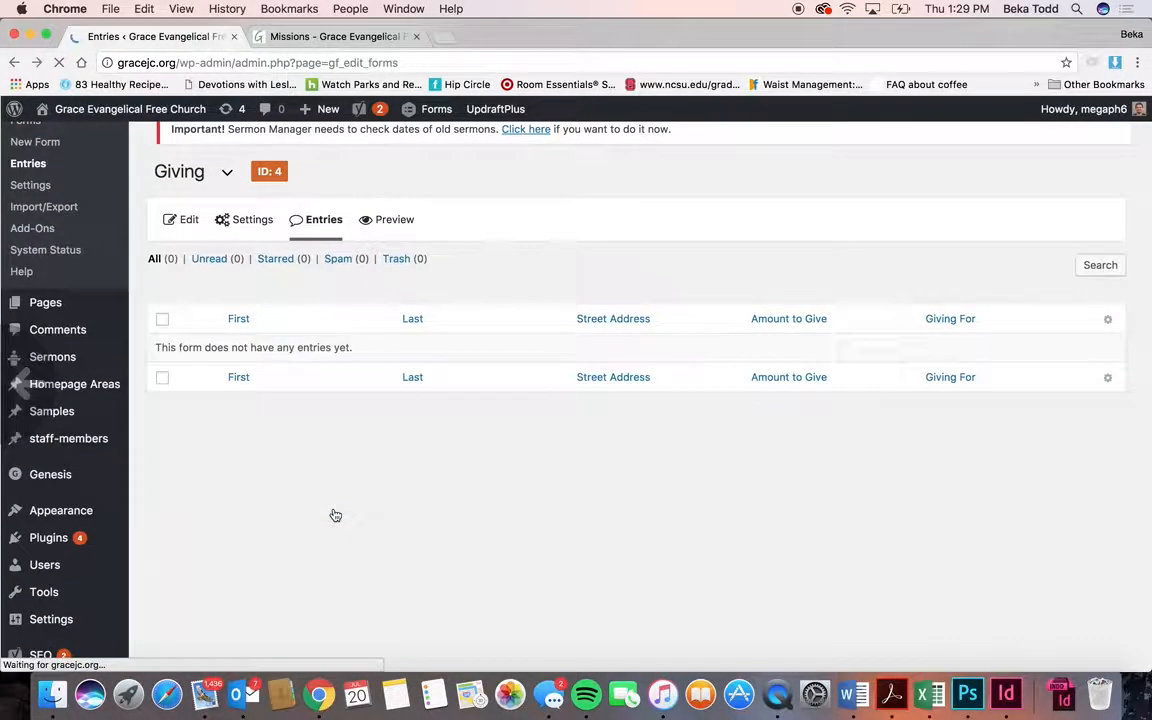
pyautogui.click(323, 456)
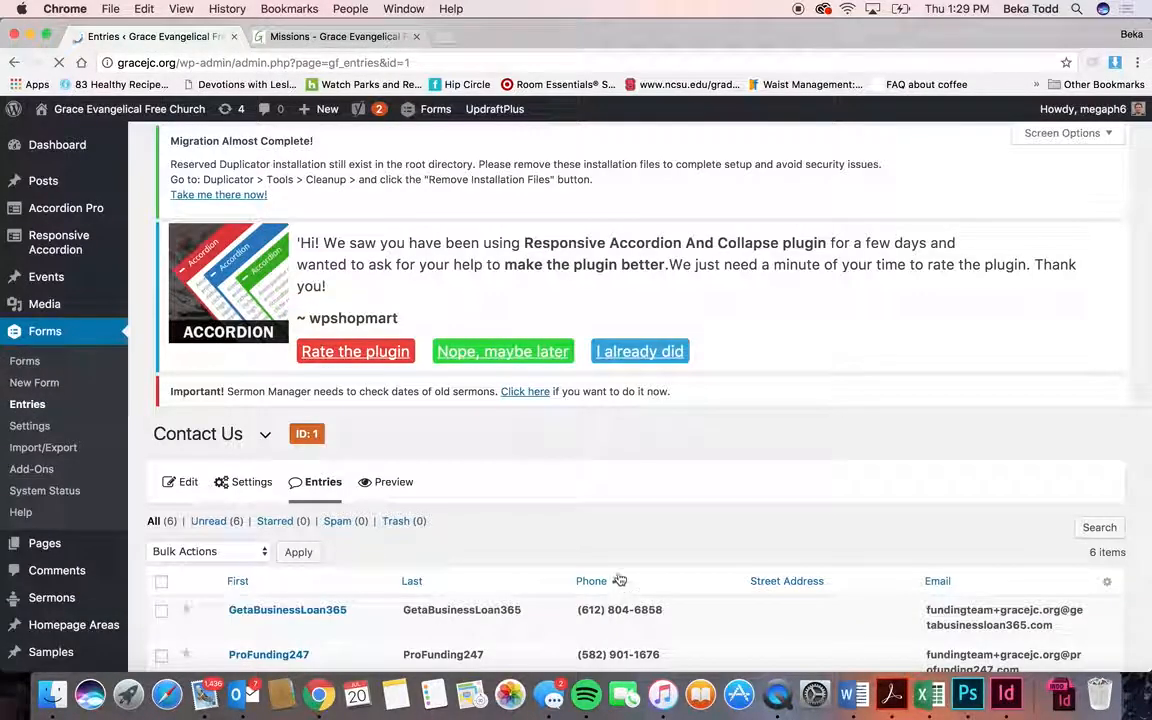
pyautogui.scroll(-3, 620, 588)
pyautogui.scroll(-2, 266, 591)
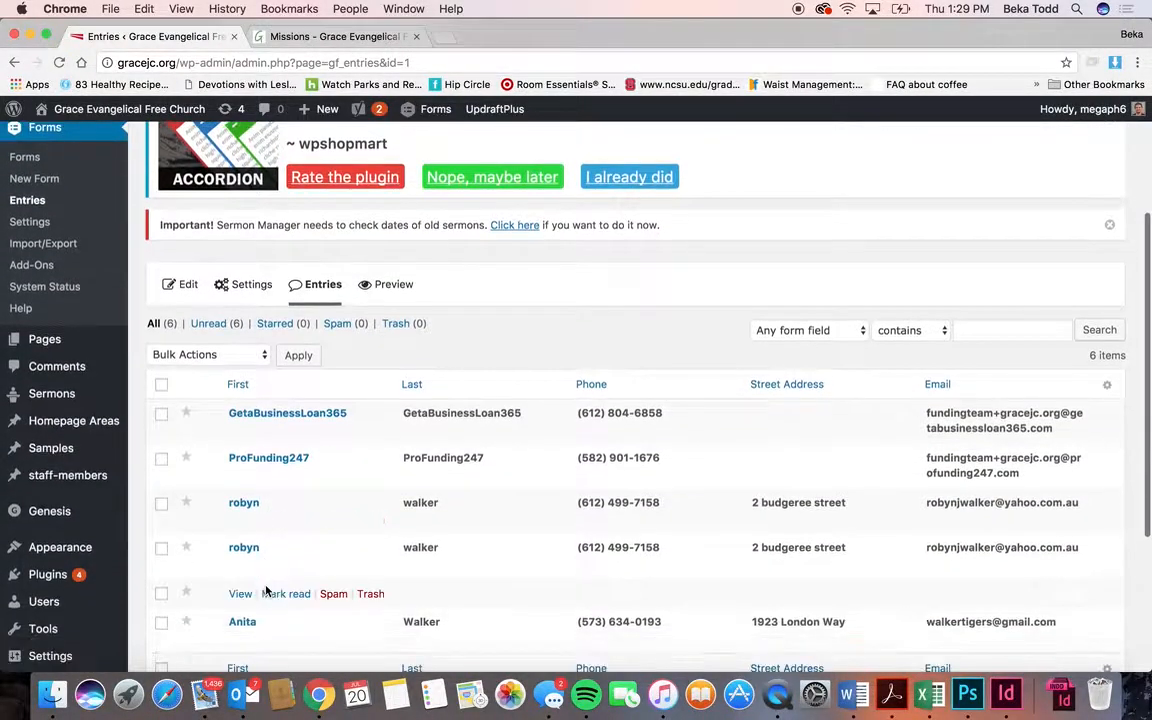
pyautogui.press('super+bracketleft')
# - Duplicate the Admin Notification in the Building Usage form's notifications
pyautogui.moveTo(272, 462)
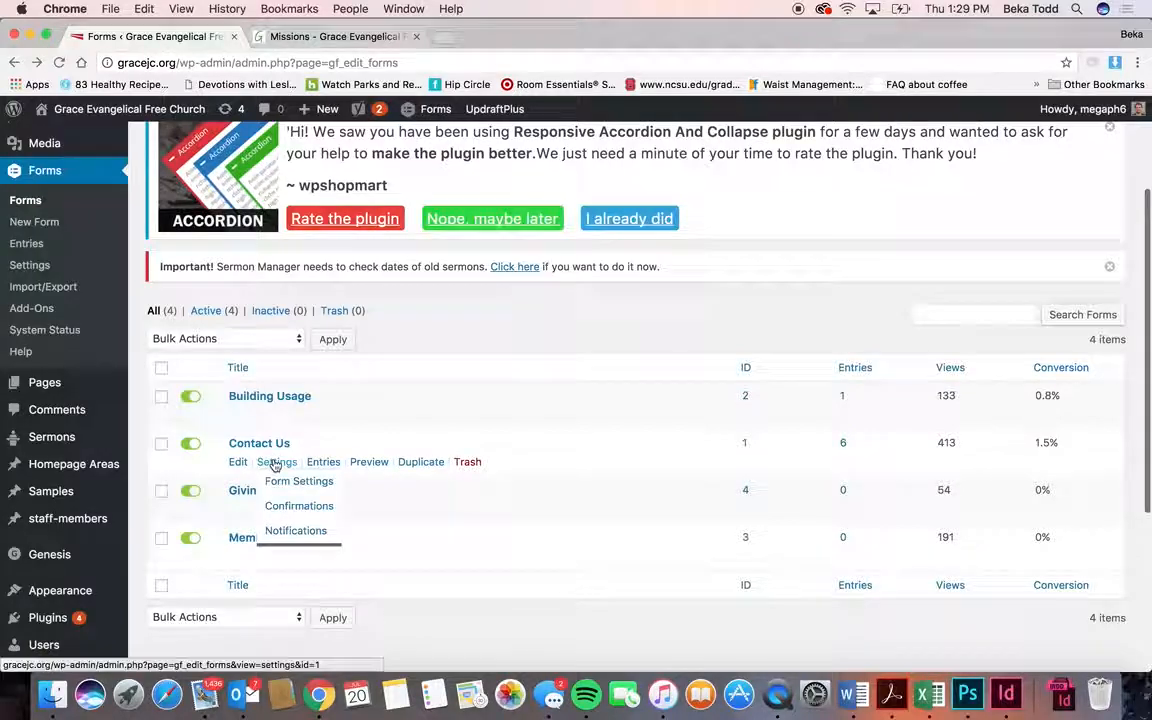
pyautogui.moveTo(274, 416)
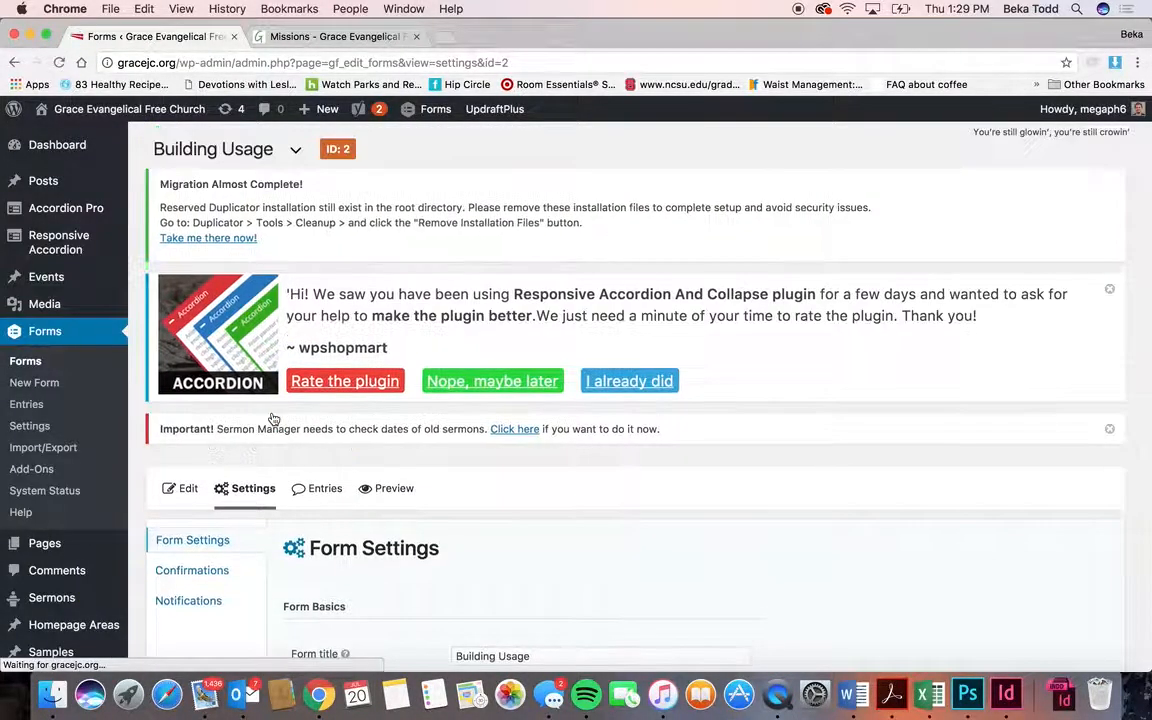
pyautogui.scroll(-2, 274, 418)
pyautogui.click(197, 489)
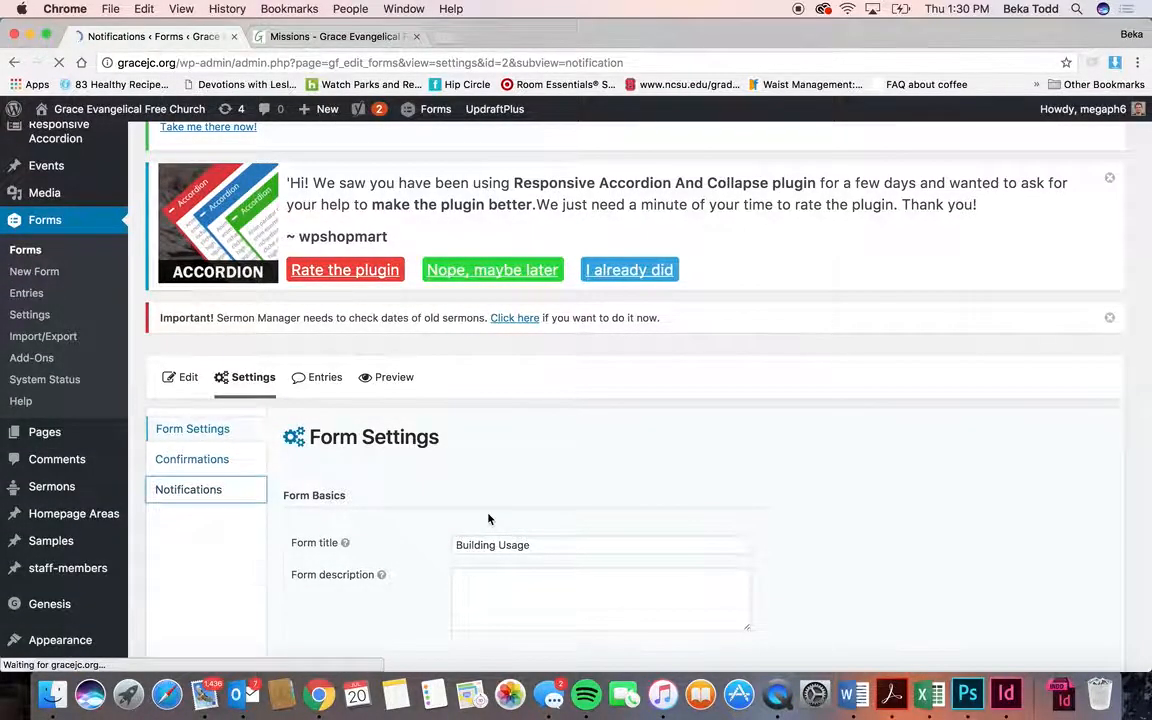
pyautogui.scroll(-3, 490, 518)
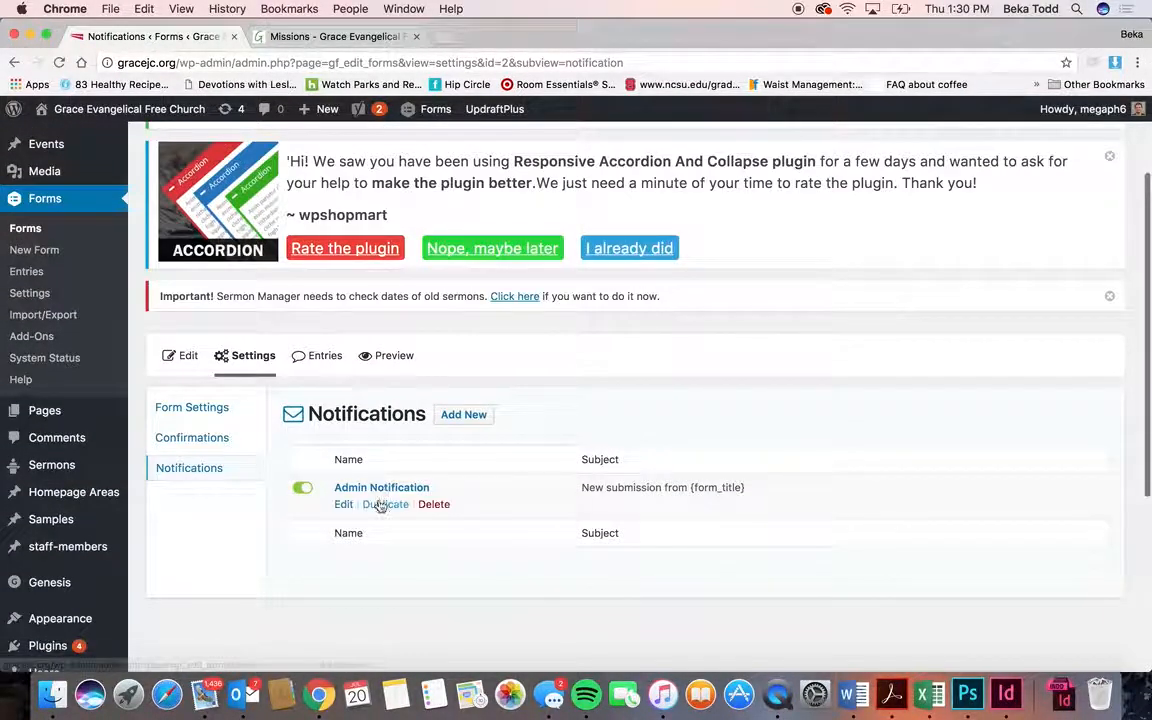
pyautogui.click(394, 505)
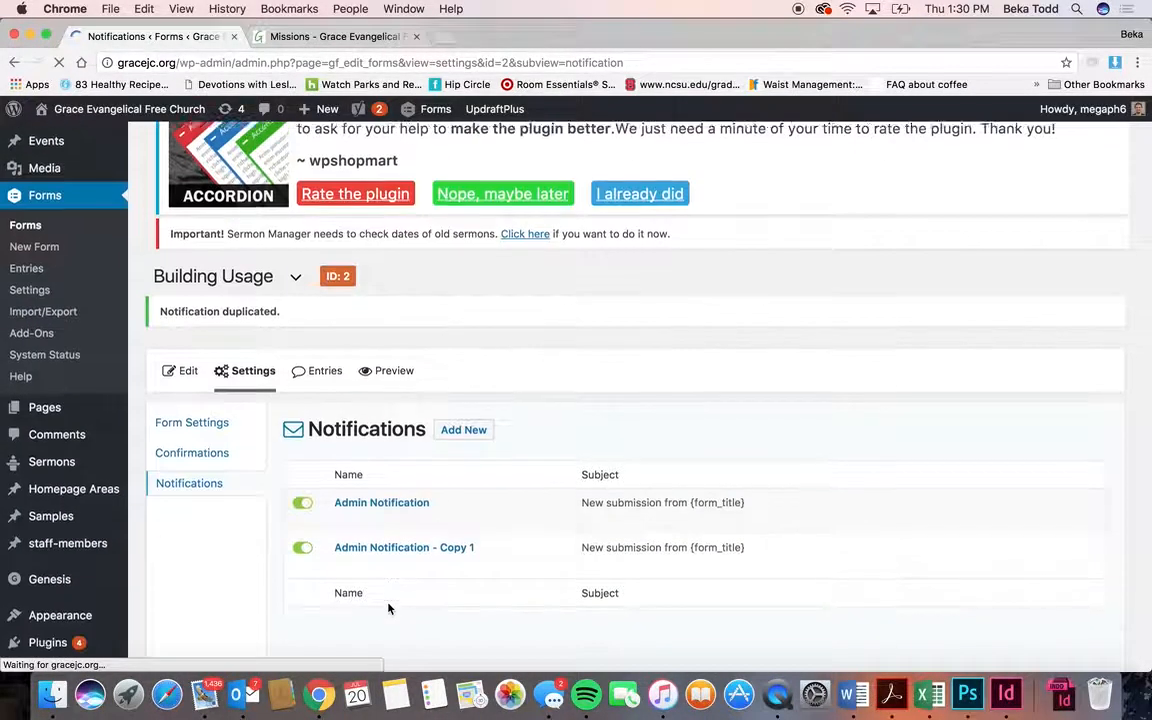
# - Review 'Admin Notification - Copy 1', including its {admin_email} Send to Email value, then return to the forms list
pyautogui.click(404, 564)
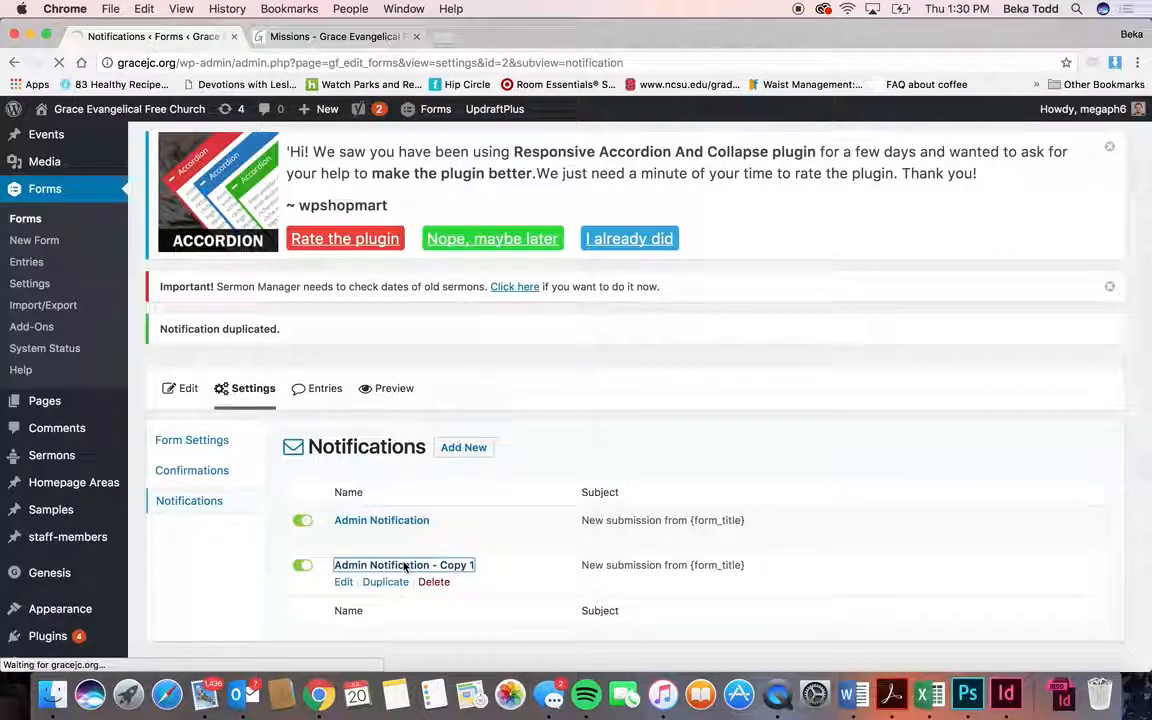
pyautogui.scroll(-4, 514, 586)
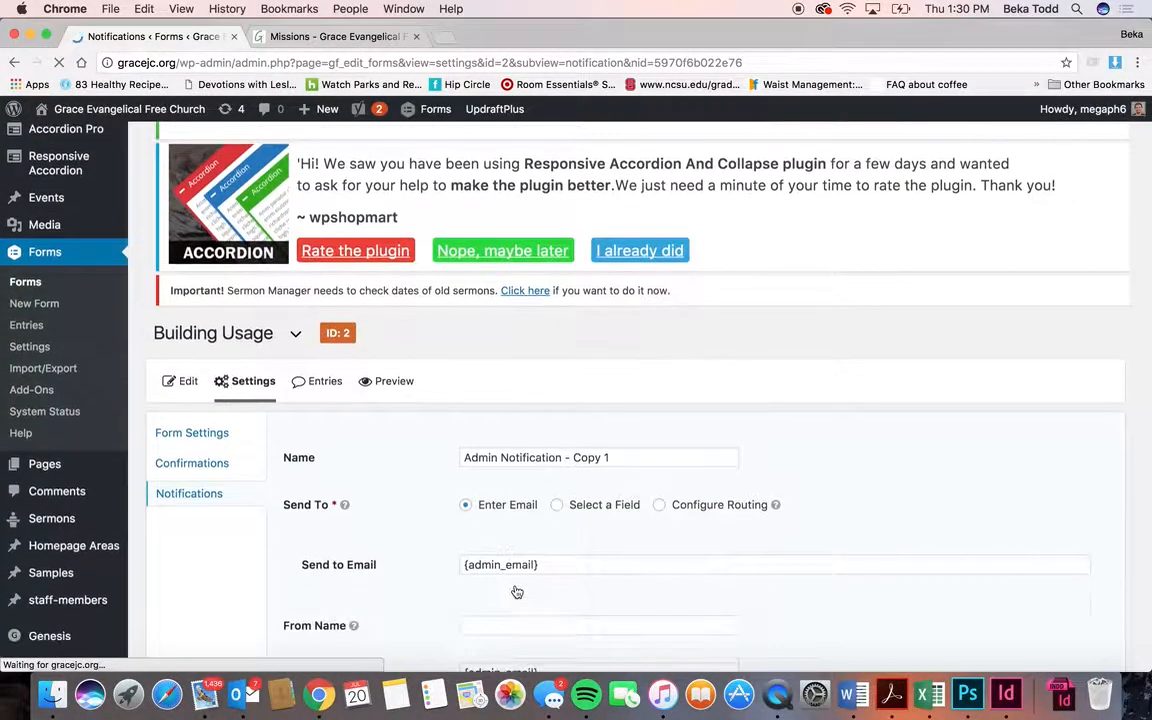
pyautogui.moveTo(545, 474); pyautogui.dragTo(402, 449)
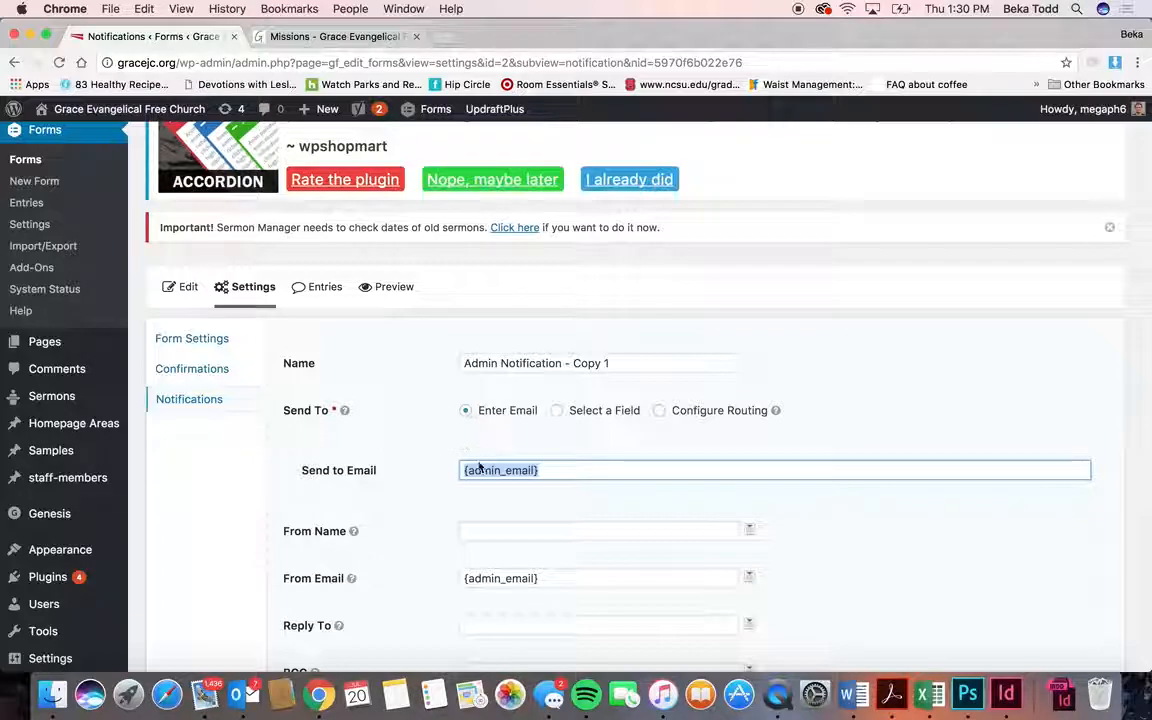
pyautogui.scroll(-10, 535, 472)
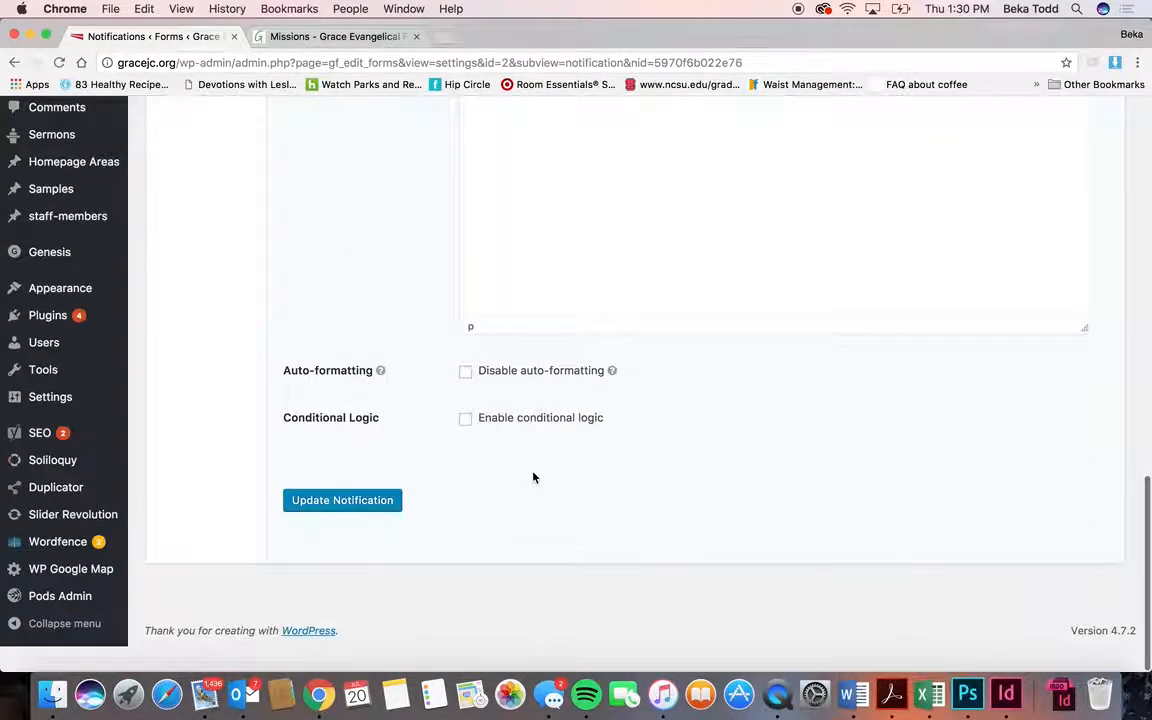
pyautogui.scroll(10, 381, 353)
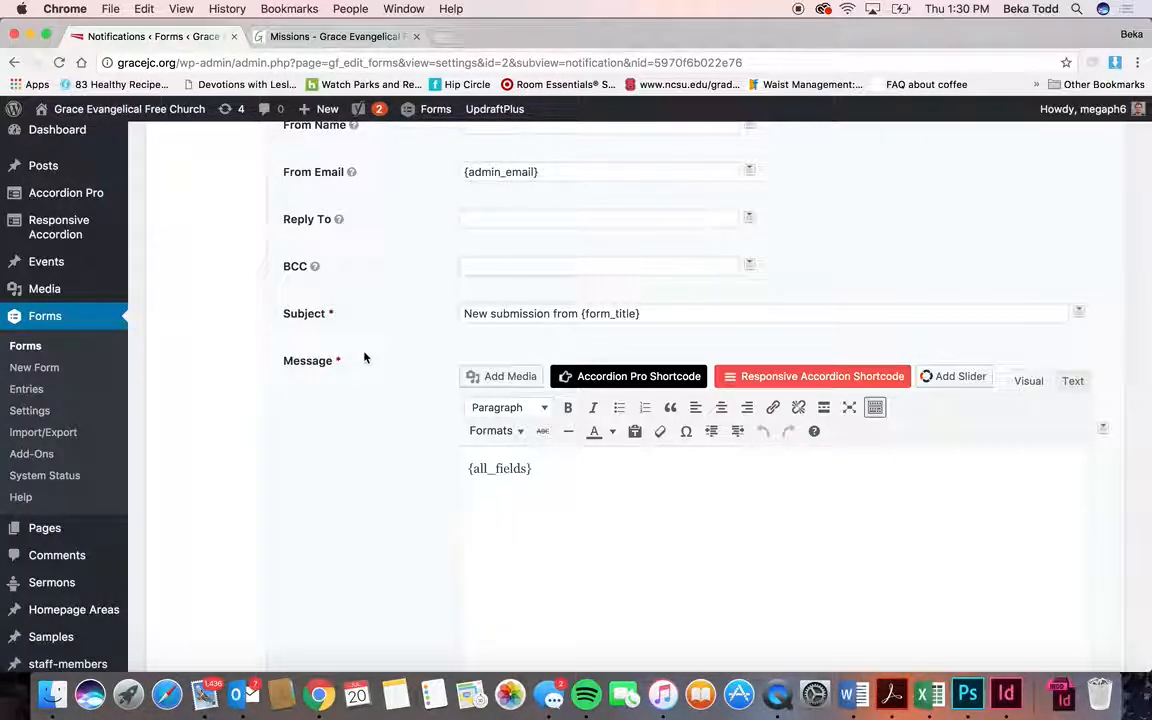
pyautogui.scroll(5, 364, 358)
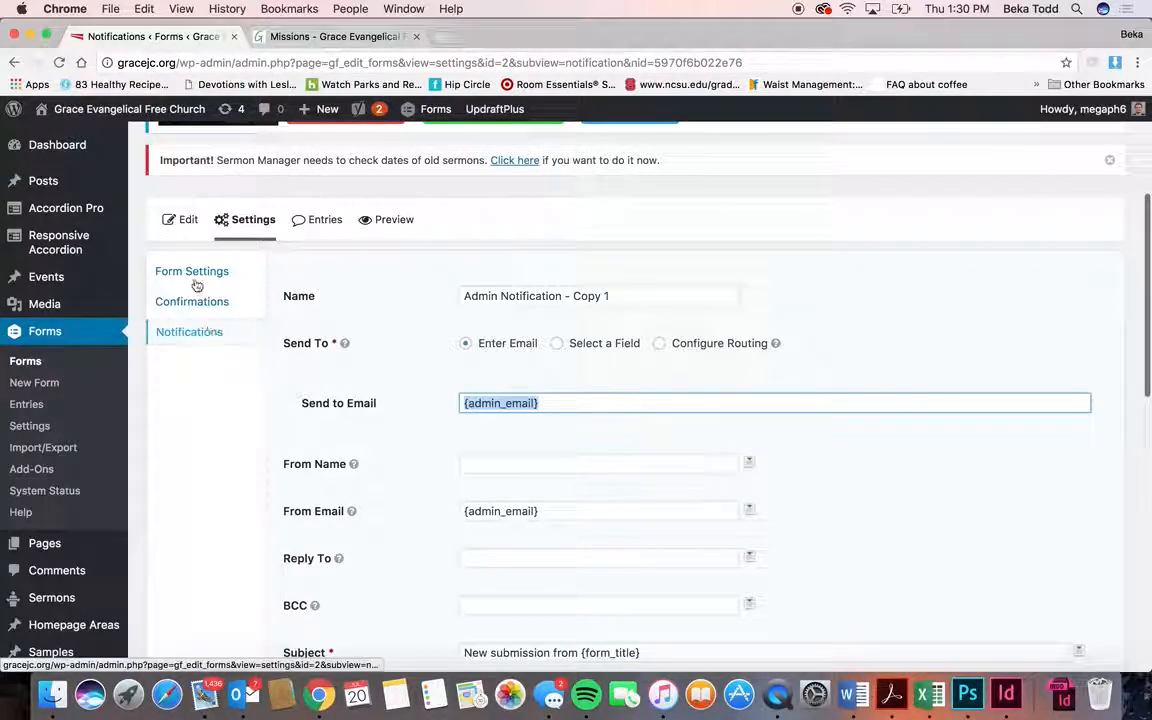
pyautogui.click(21, 360)
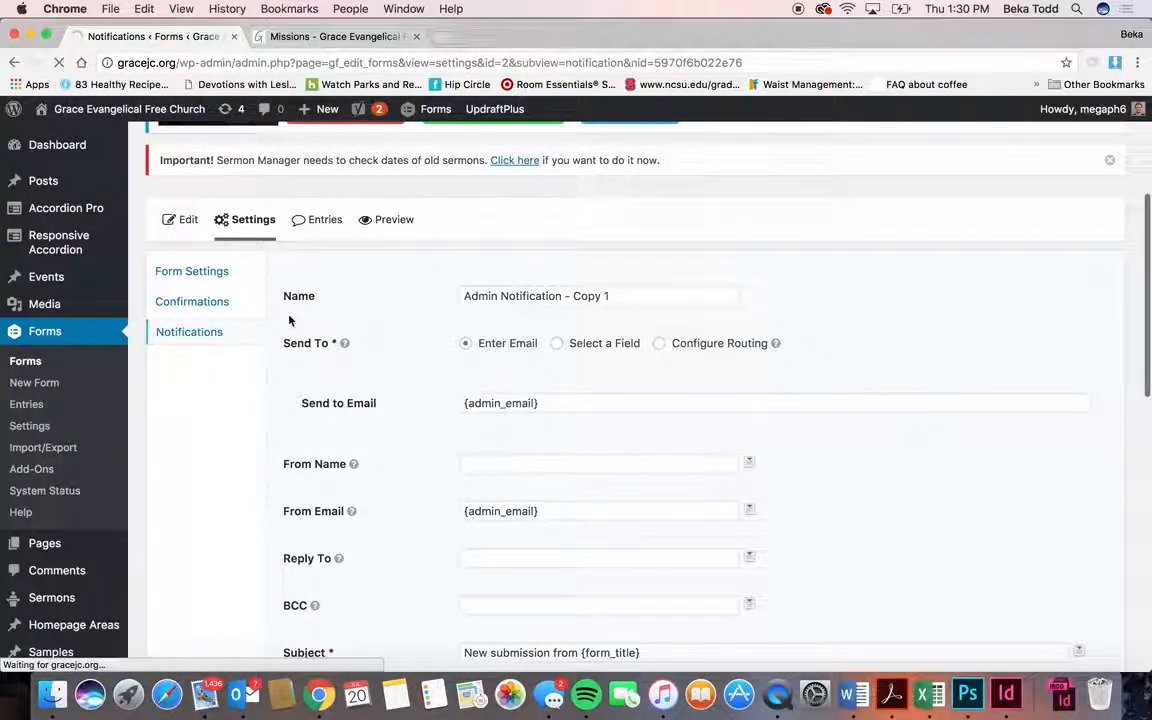
pyautogui.scroll(-3, 328, 442)
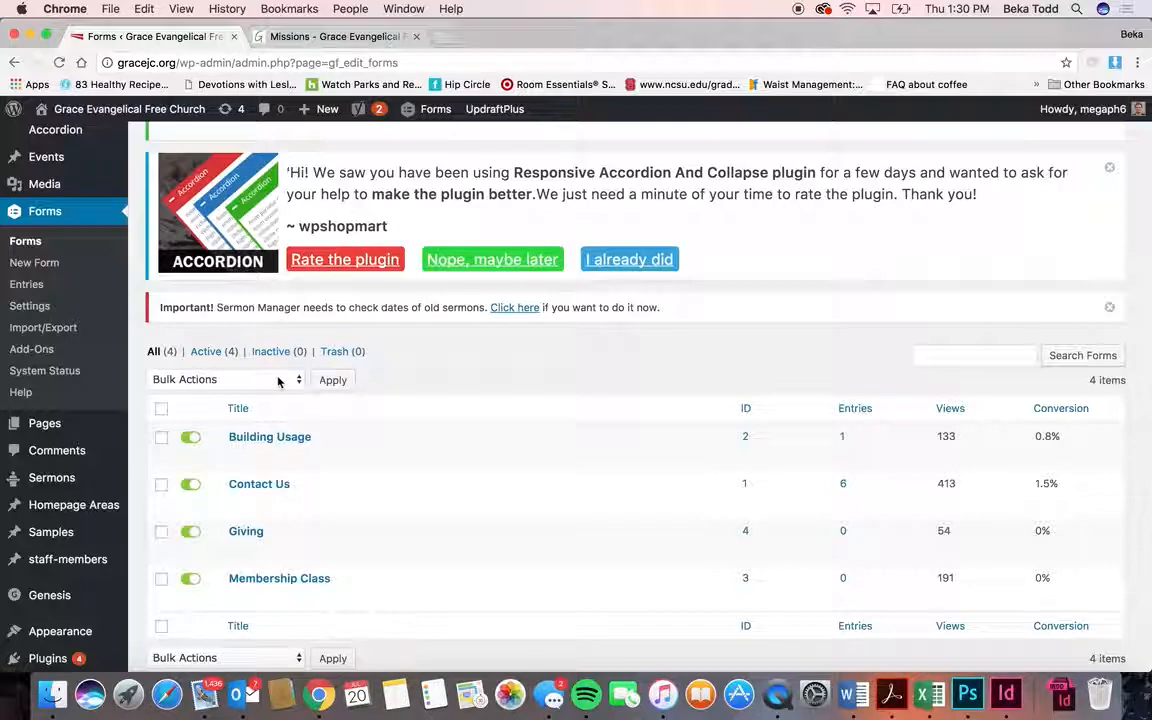
# - Look over the live Missions page and its Get Connected menu entries, such as Serve at Grace
pyautogui.click(55, 431)
pyautogui.click(335, 36)
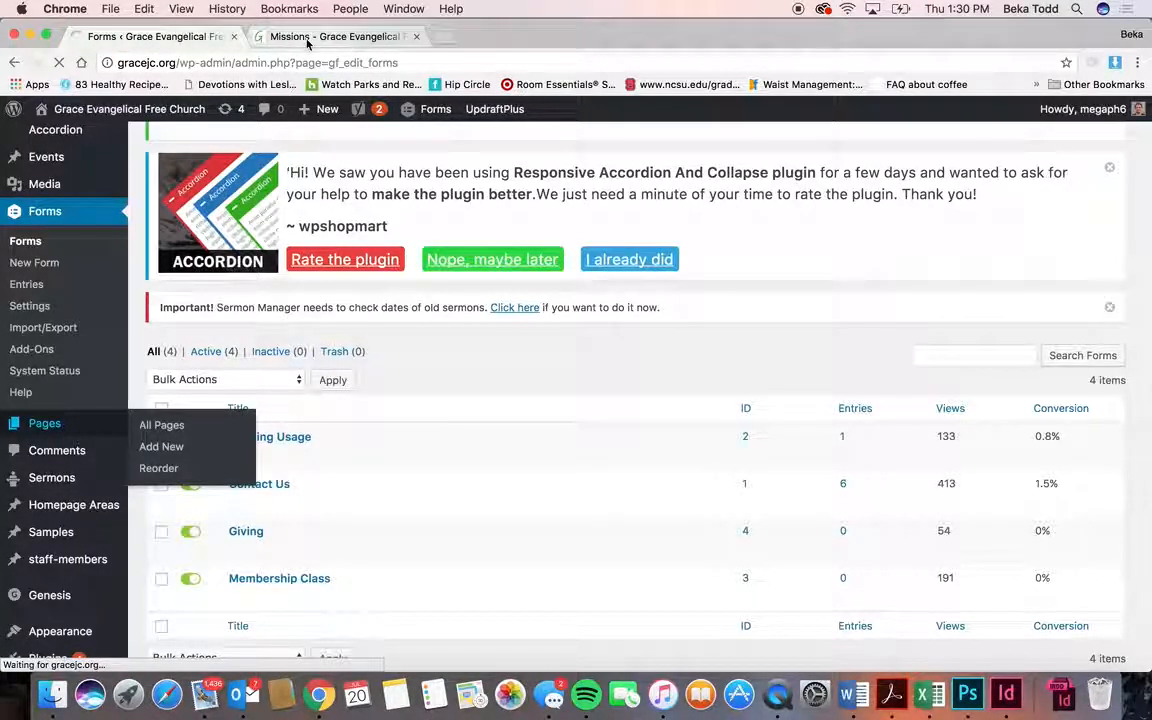
pyautogui.scroll(2, 505, 184)
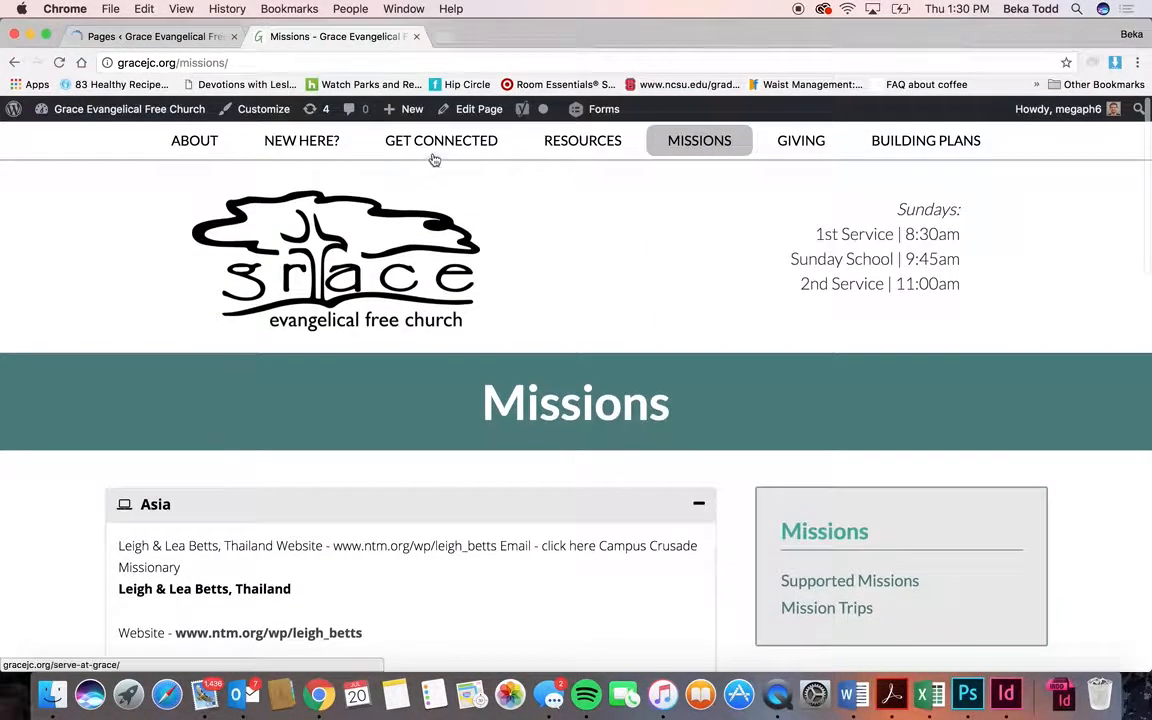
pyautogui.moveTo(441, 150)
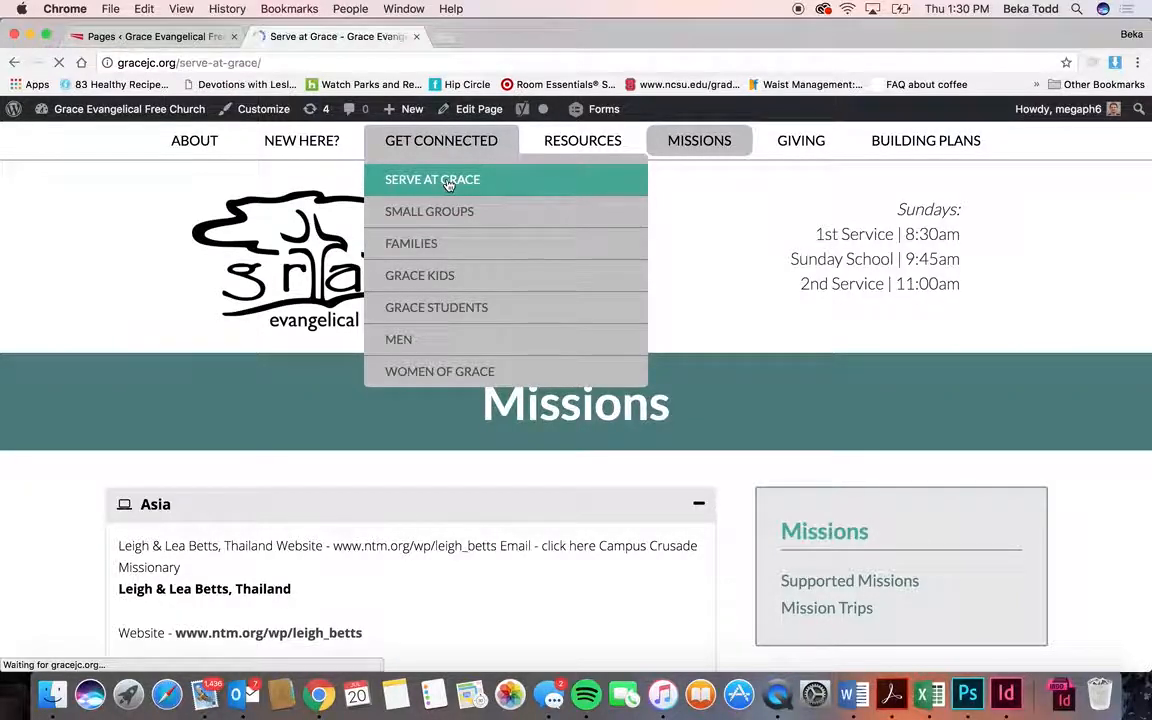
pyautogui.scroll(-5, 447, 463)
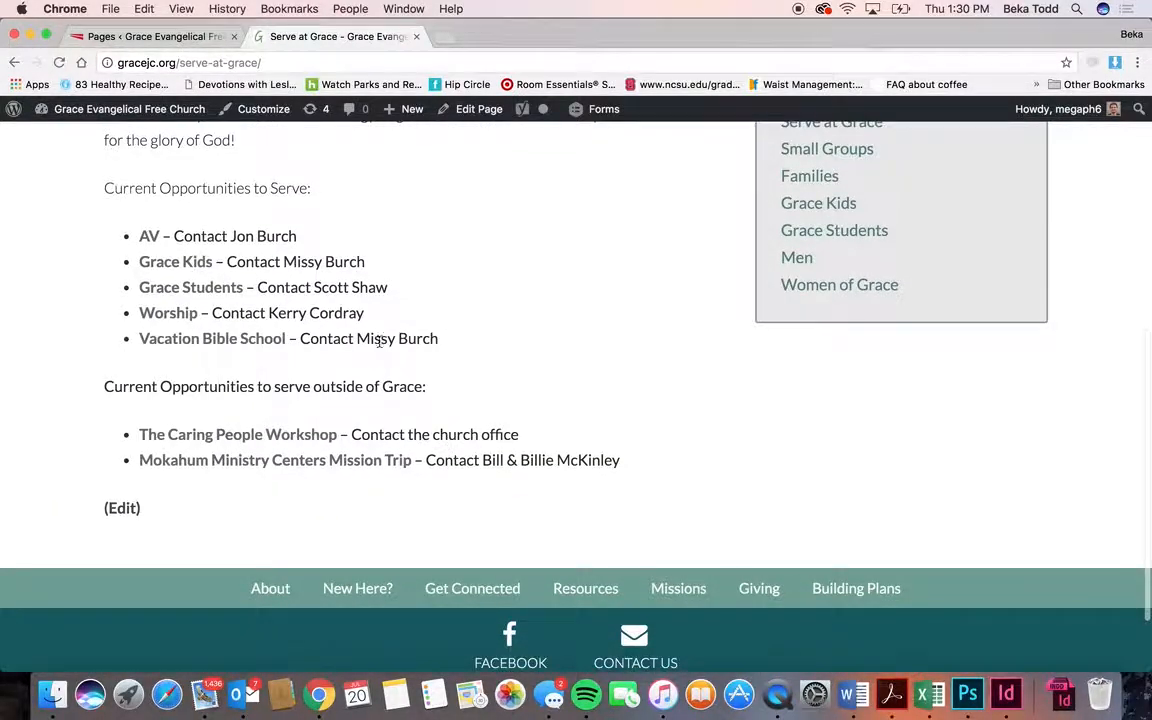
pyautogui.scroll(5, 448, 454)
pyautogui.moveTo(549, 159)
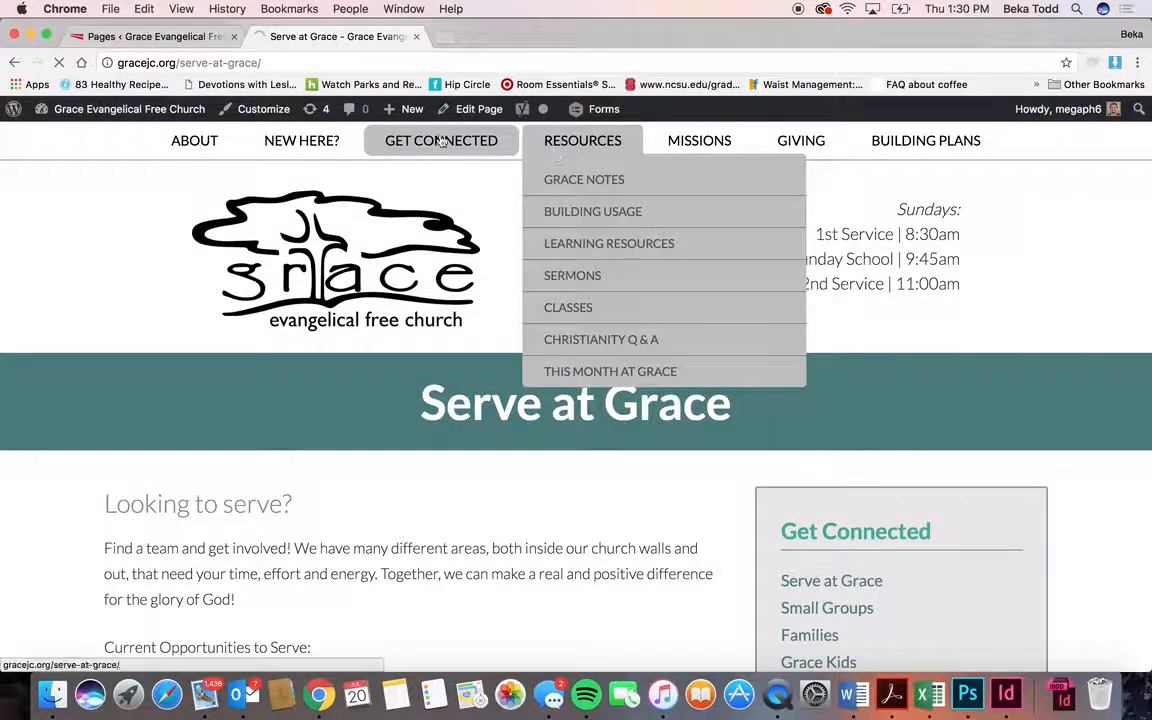
# - View the live Links page, then return to the admin Pages list of 56 pages
pyautogui.click(142, 37)
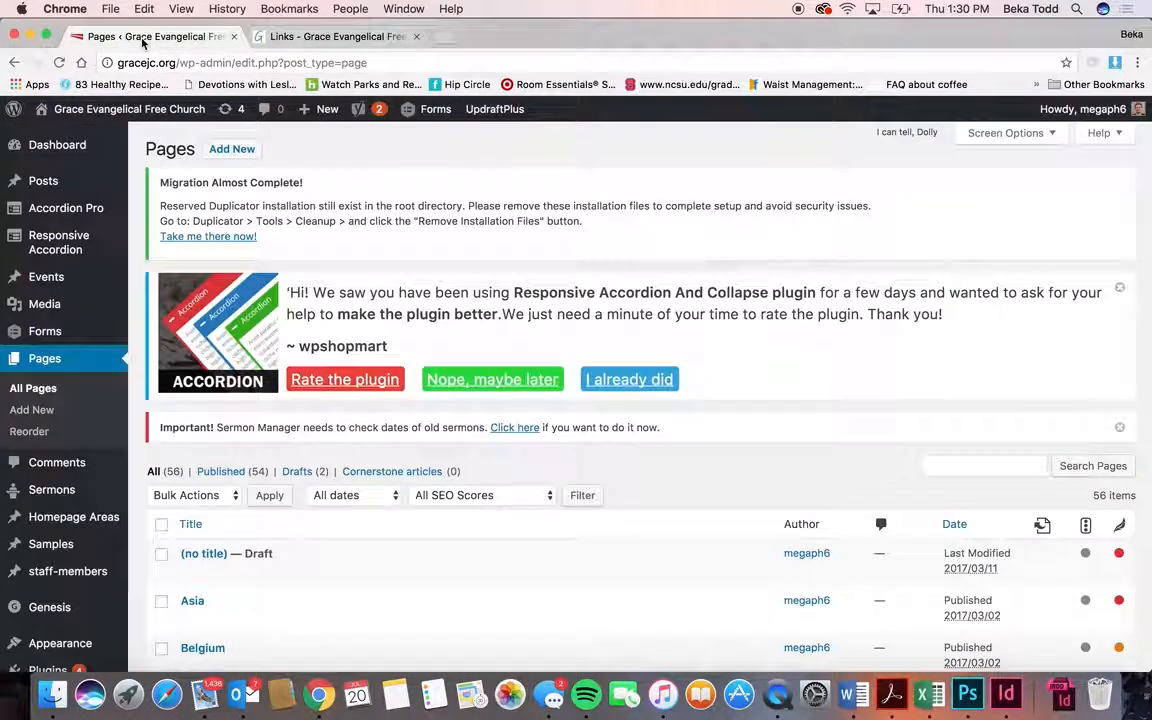
pyautogui.click(345, 37)
pyautogui.scroll(-3, 558, 421)
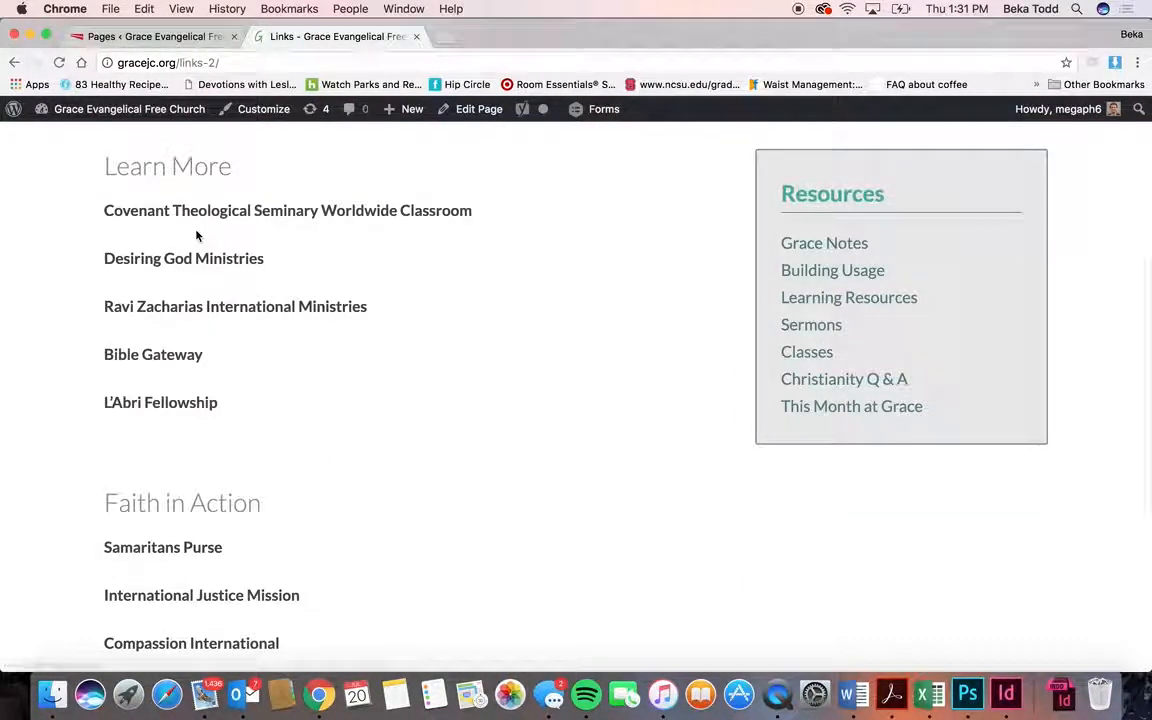
pyautogui.click(220, 38)
# - Scroll the Pages list to Small Groups, a child of Serve at Grace, and open its editor
pyautogui.scroll(-5, 293, 419)
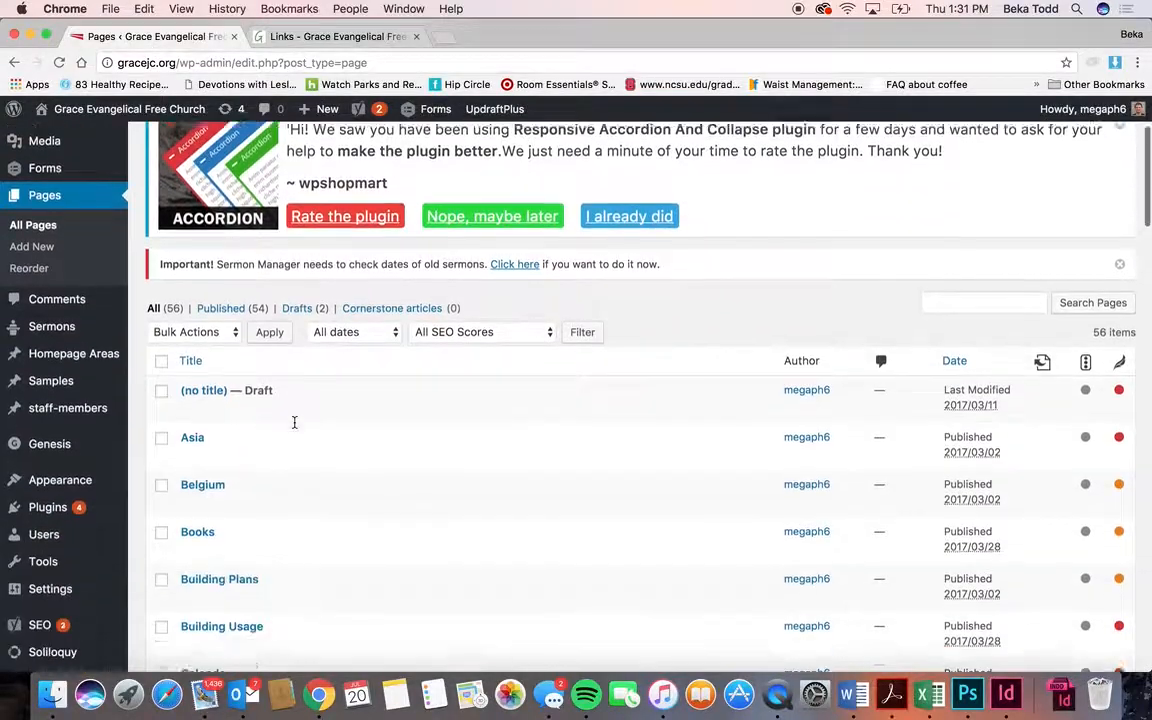
pyautogui.scroll(-10, 246, 490)
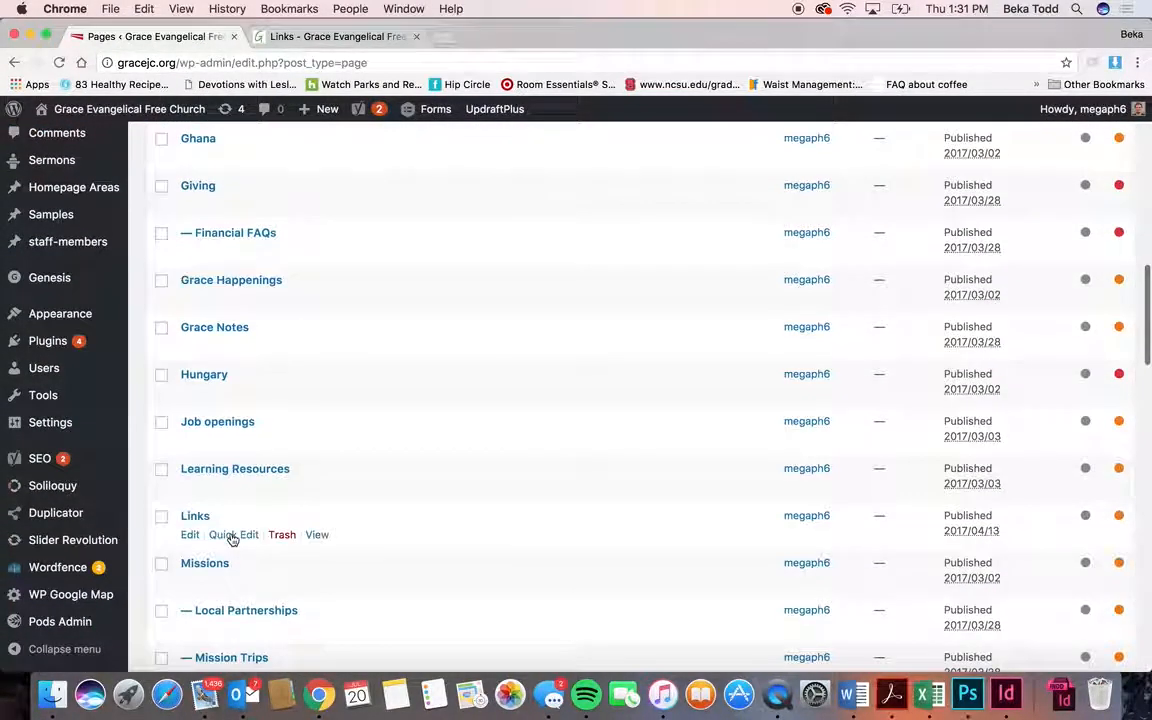
pyautogui.scroll(-5, 232, 540)
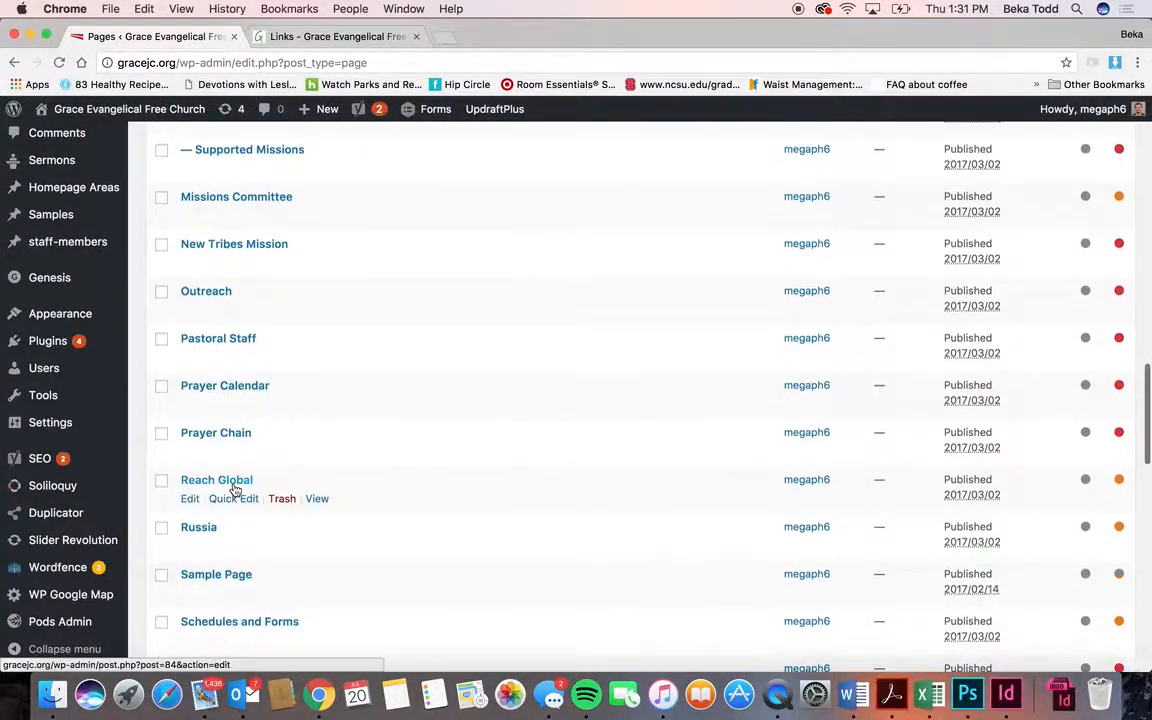
pyautogui.scroll(-13, 218, 586)
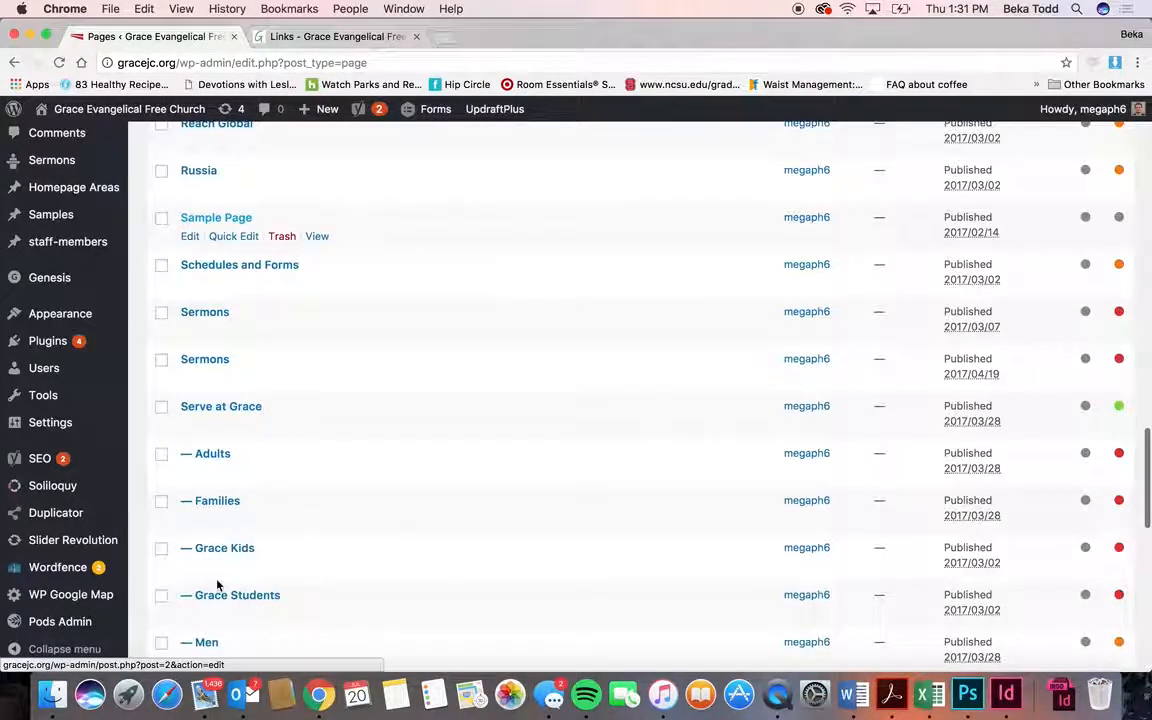
pyautogui.scroll(-2, 218, 586)
pyautogui.click(252, 325)
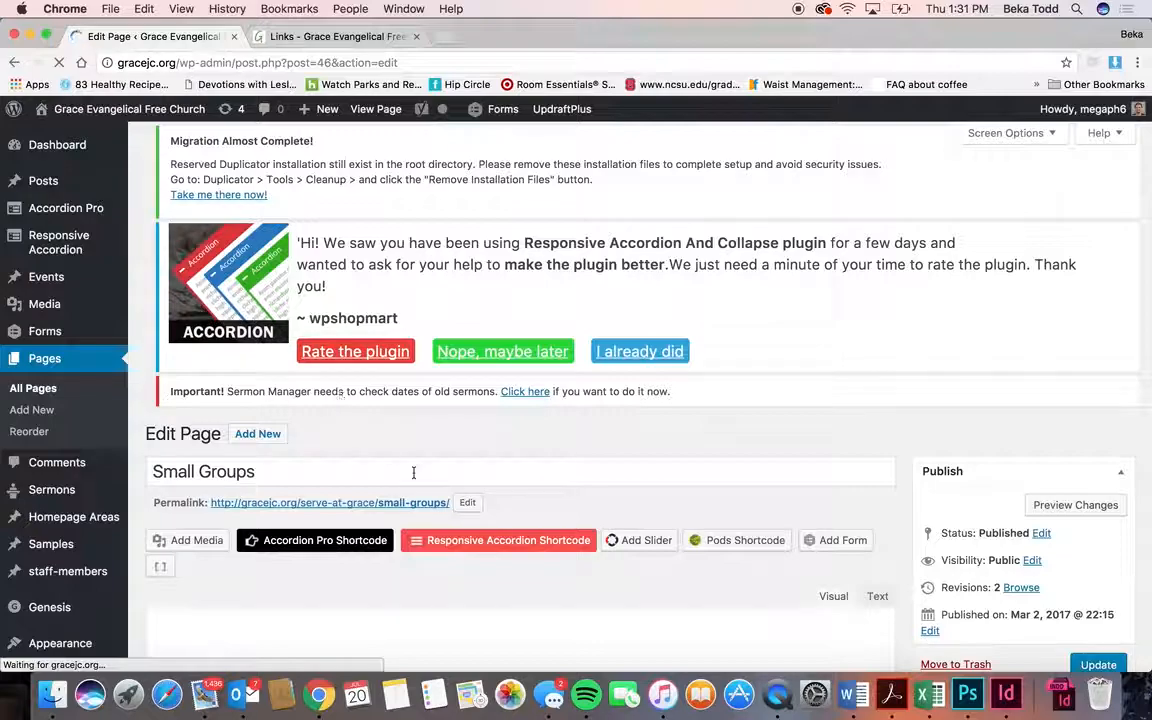
# - Check the paragraph formats, then show the 'Find out More about Small Groups' link's destination popup
pyautogui.scroll(-4, 413, 473)
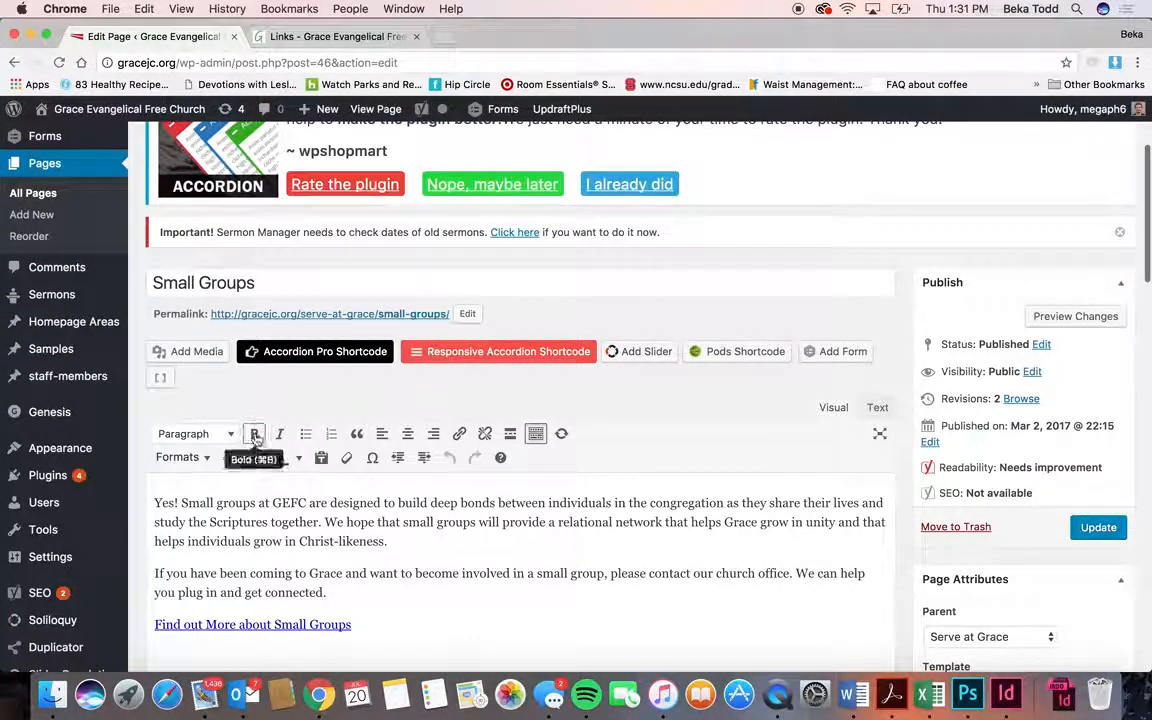
pyautogui.click(196, 434)
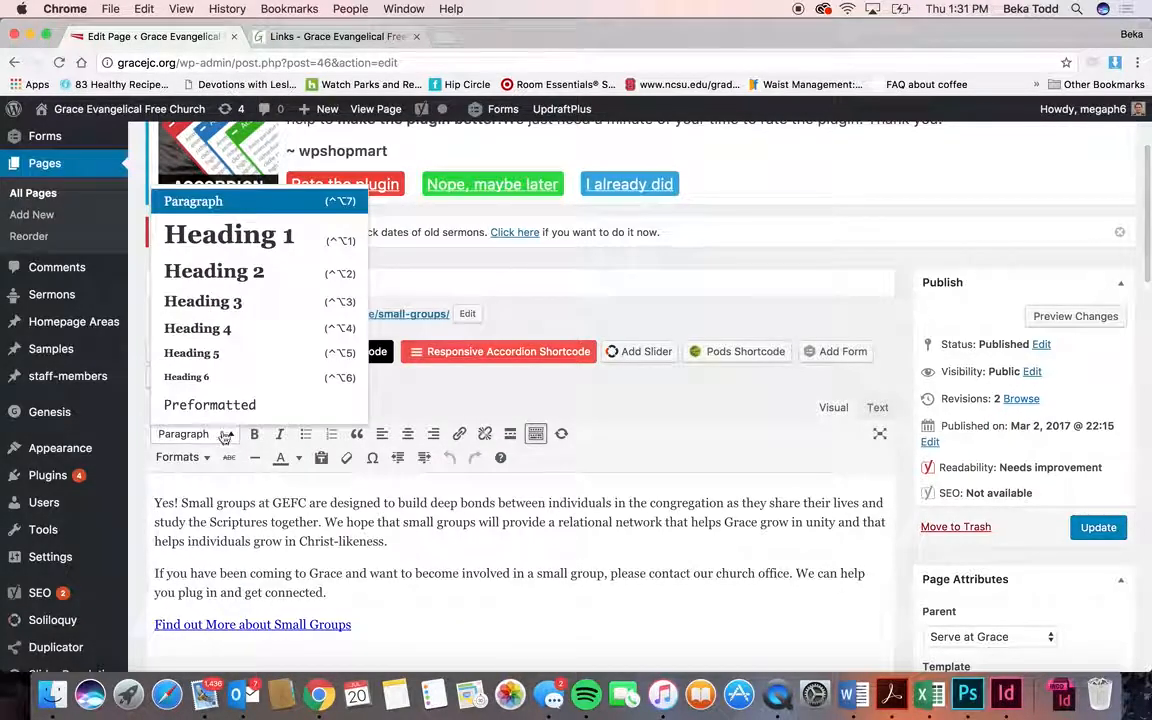
pyautogui.click(652, 476)
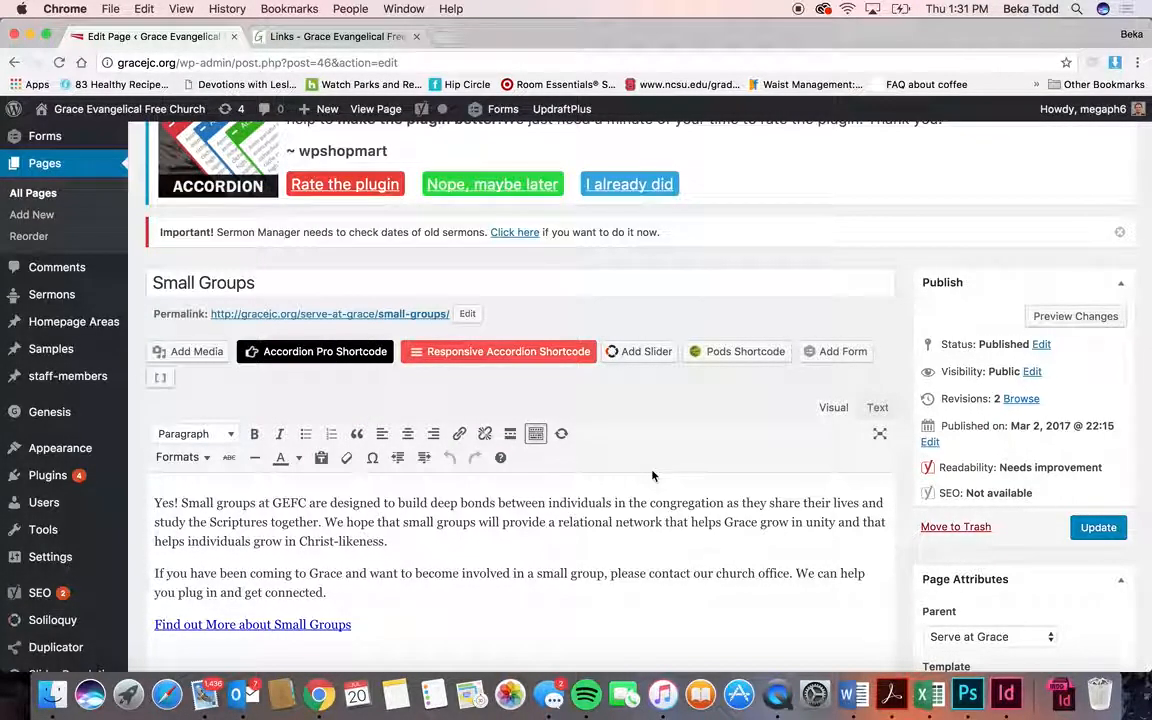
pyautogui.scroll(-3, 652, 476)
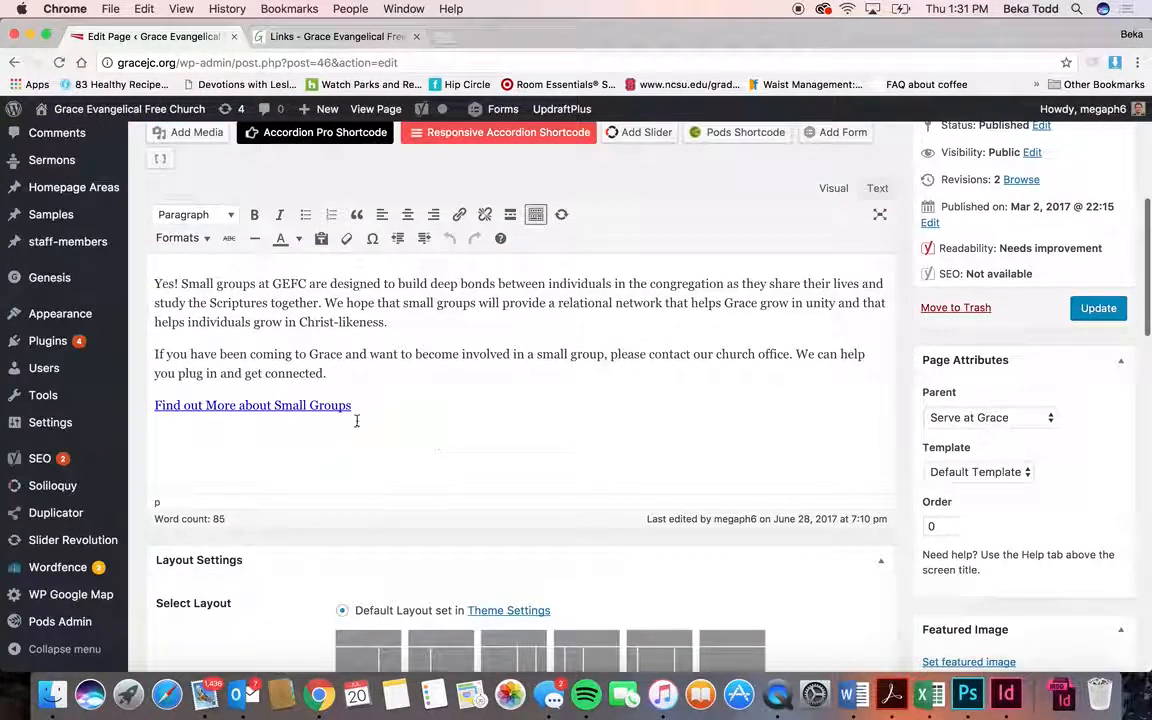
pyautogui.click(330, 406)
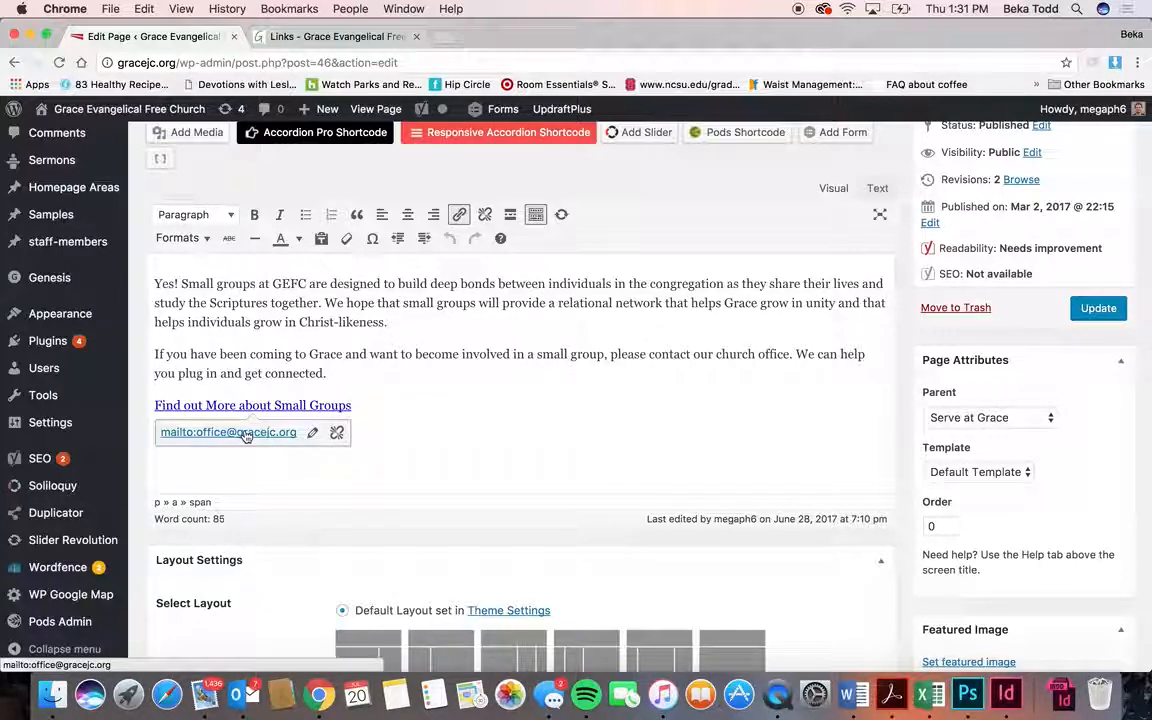
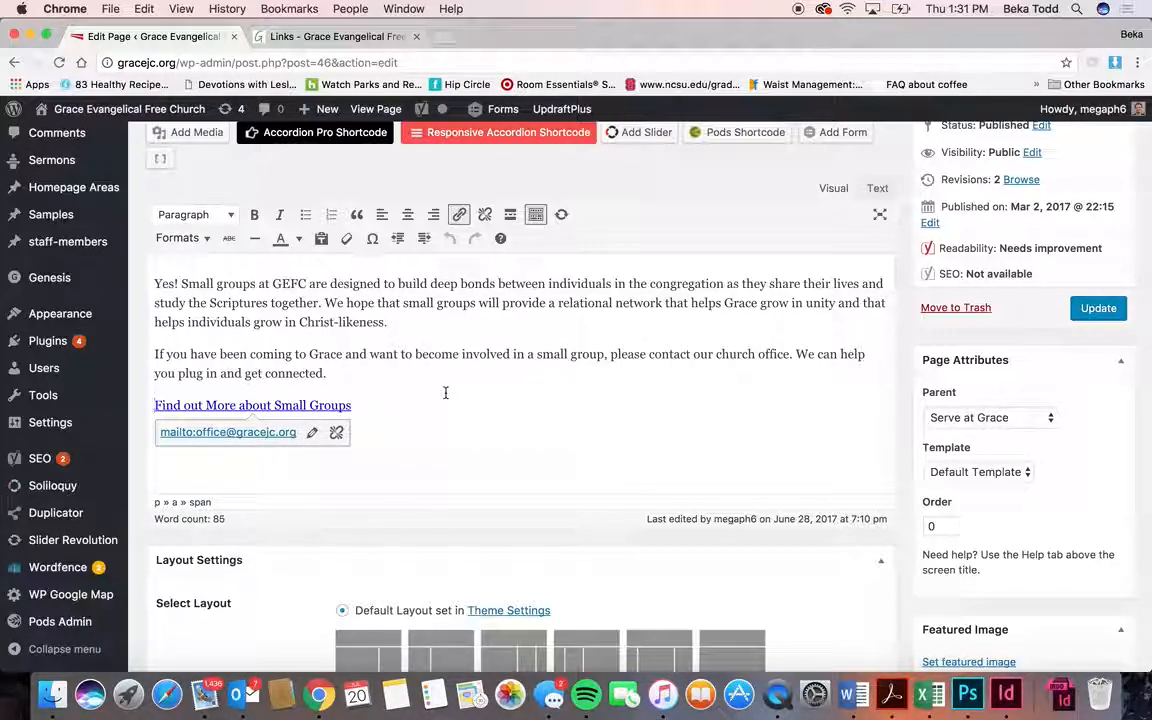
# - Dismiss the Small Groups link popup and scroll the editor, ending on the public Links page
pyautogui.click(419, 378)
pyautogui.scroll(3, 410, 400)
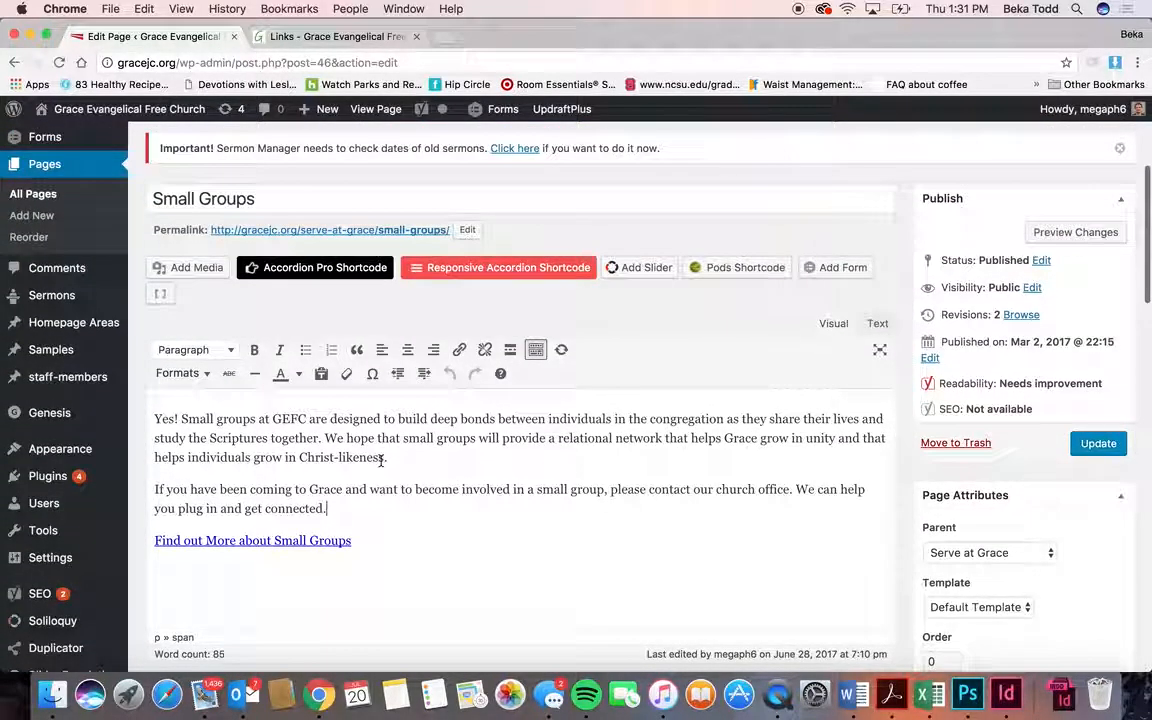
pyautogui.scroll(-15, 773, 433)
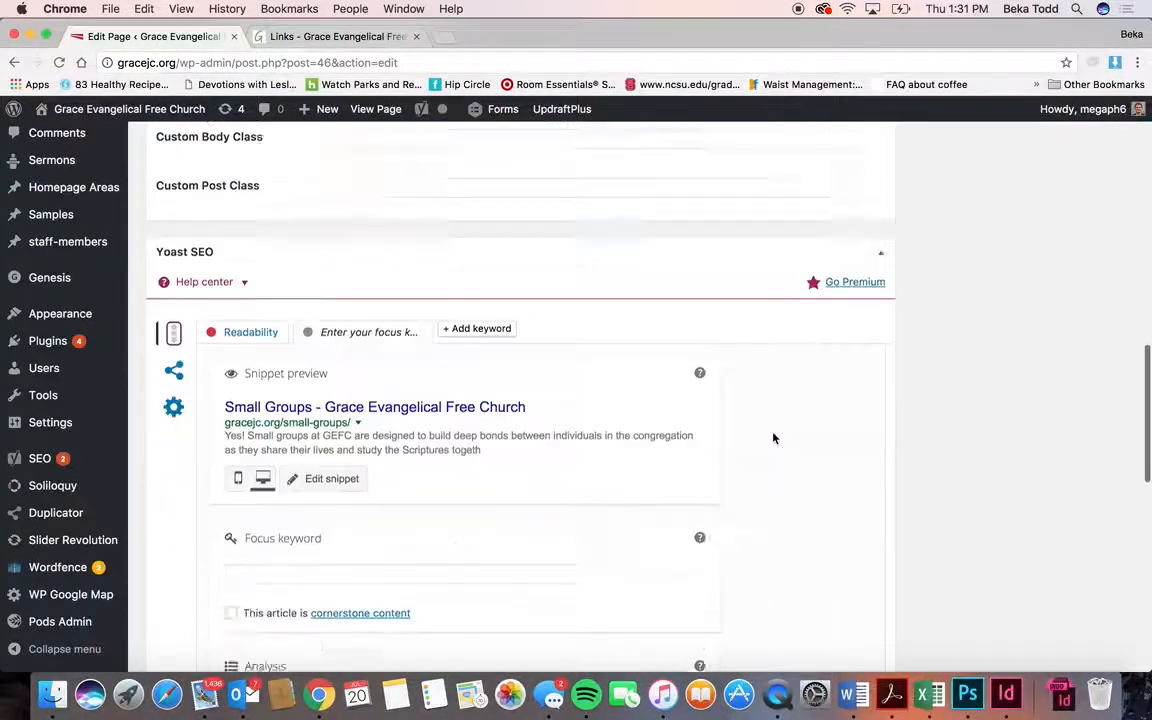
pyautogui.scroll(15, 773, 437)
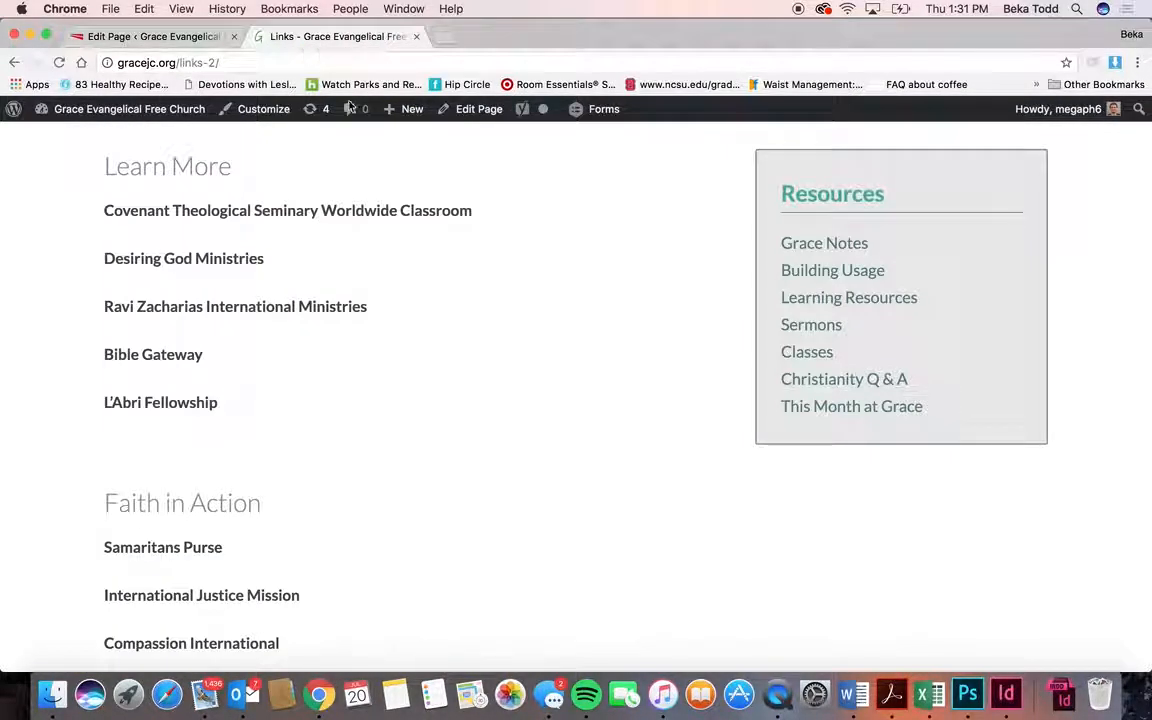
# - Open the public Small Groups page from the Get Connected menu and compare it with its editor
pyautogui.scroll(5, 540, 303)
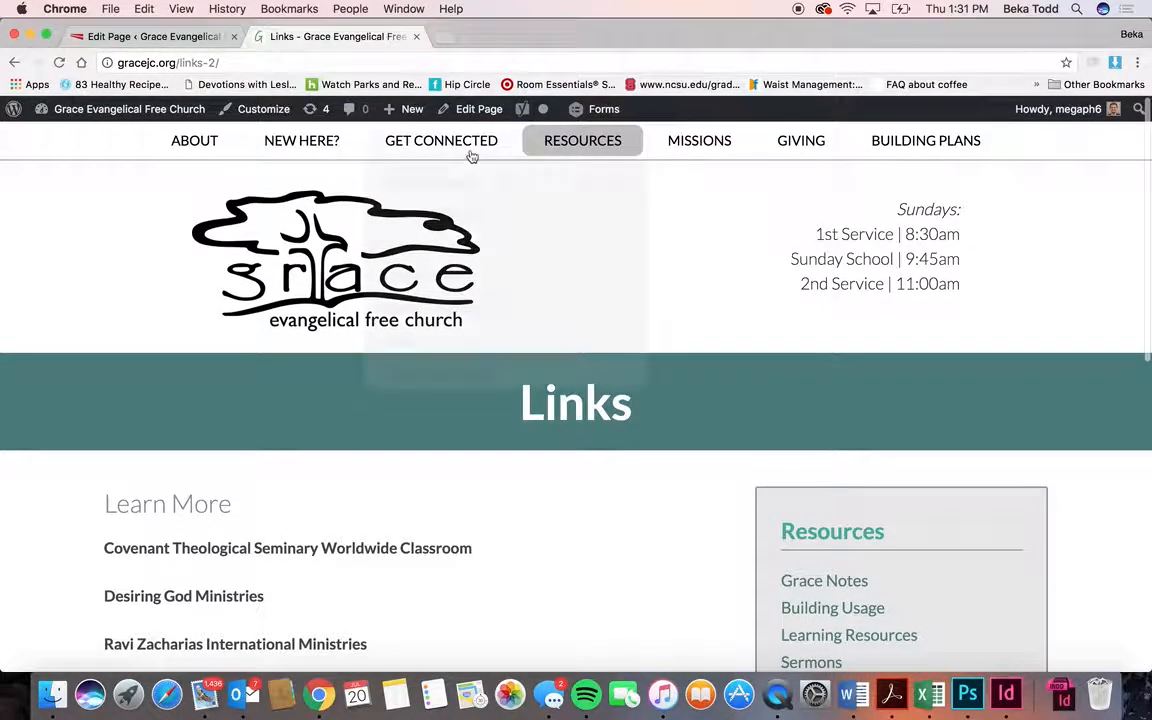
pyautogui.moveTo(450, 147)
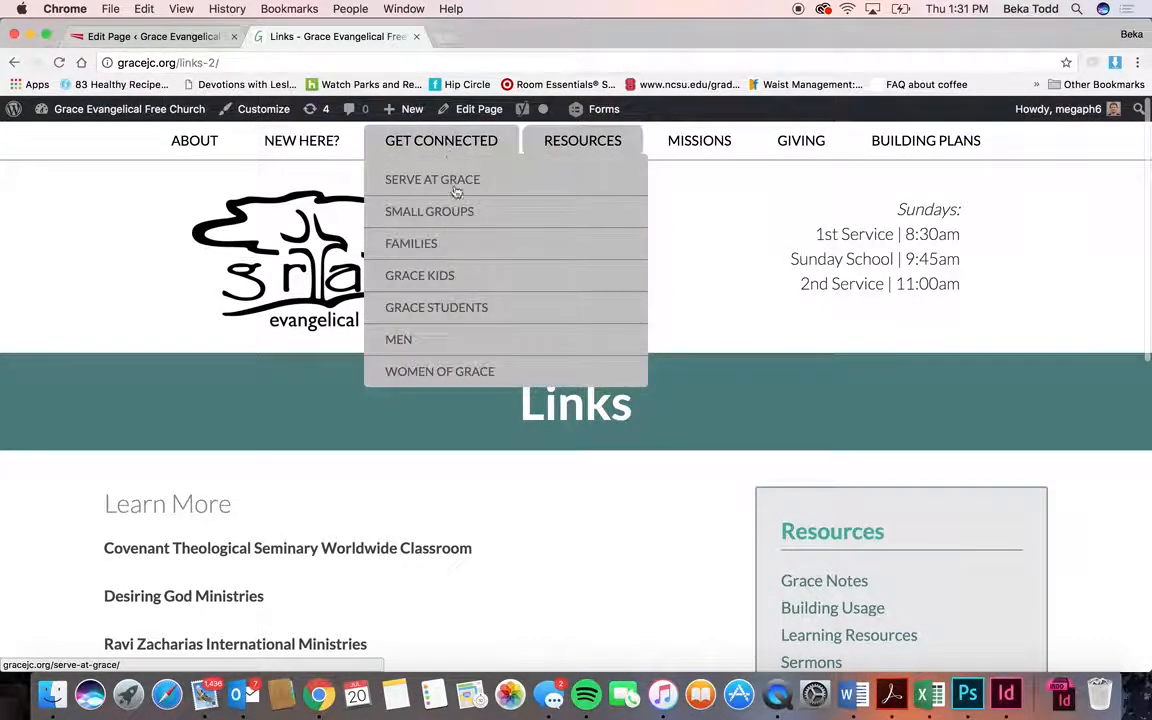
pyautogui.click(463, 213)
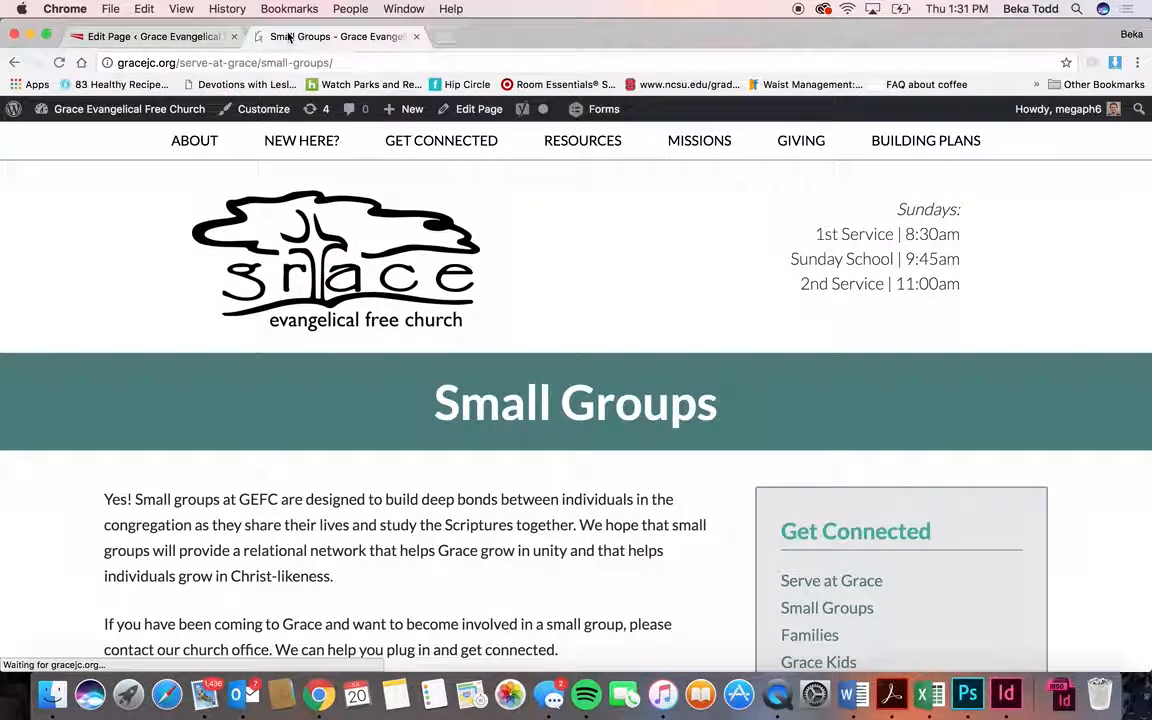
pyautogui.click(152, 36)
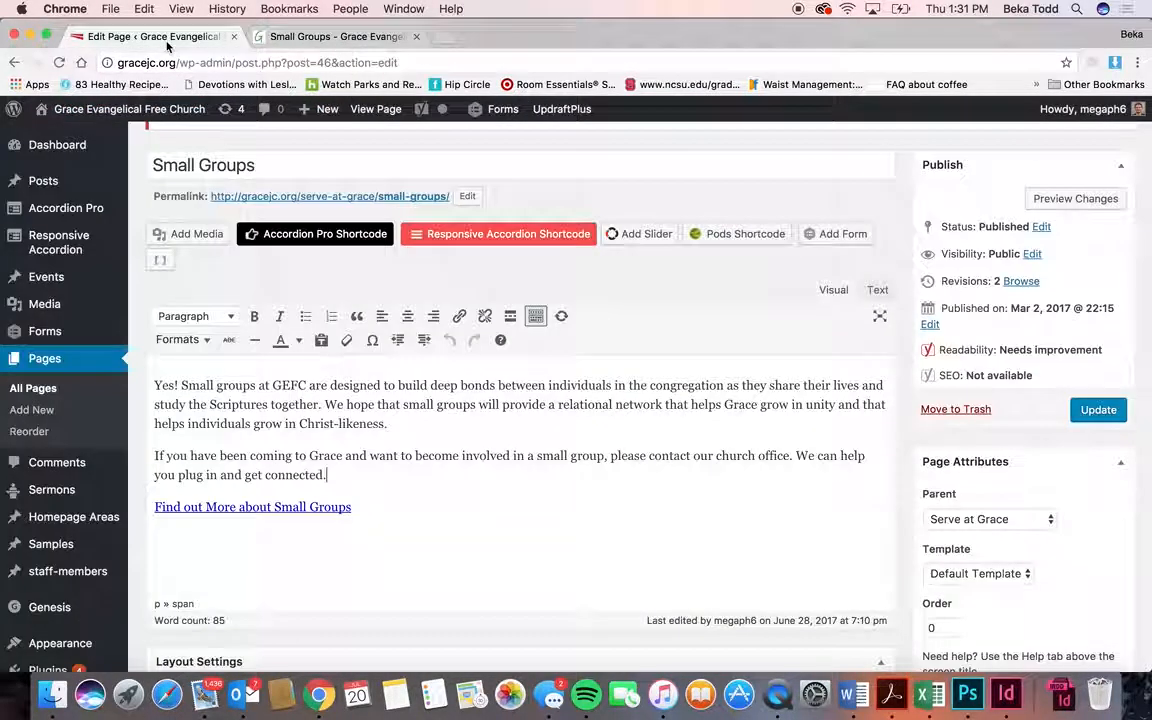
pyautogui.click(355, 40)
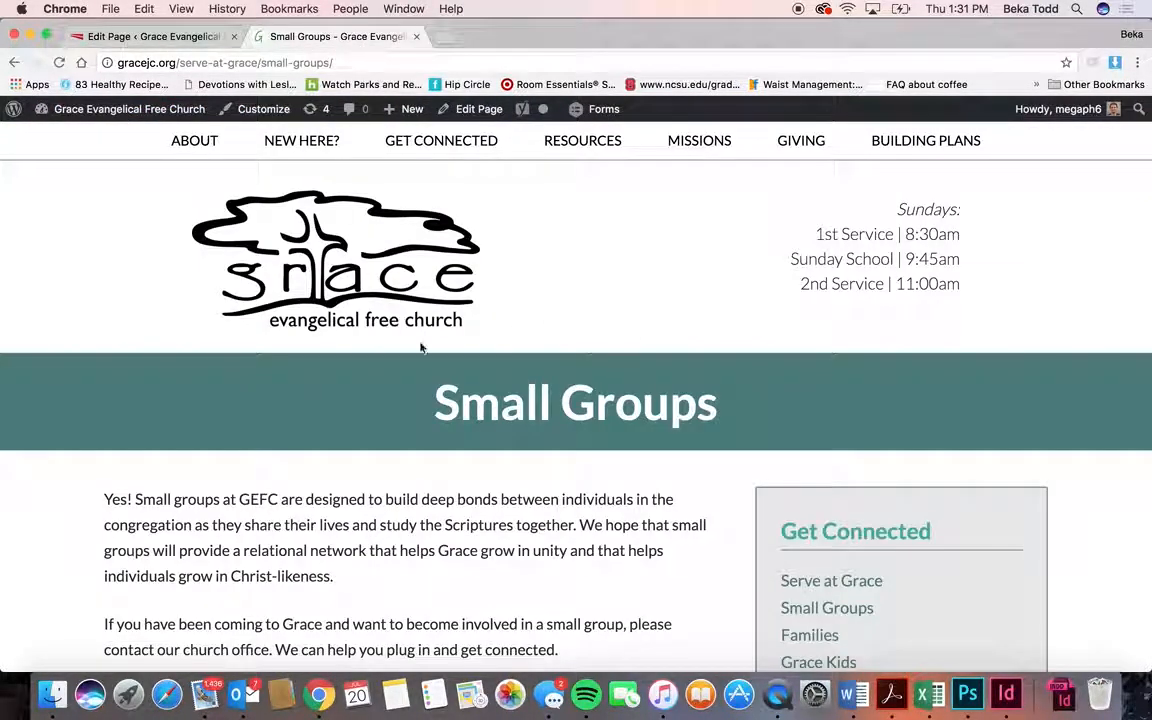
pyautogui.scroll(-5, 516, 322)
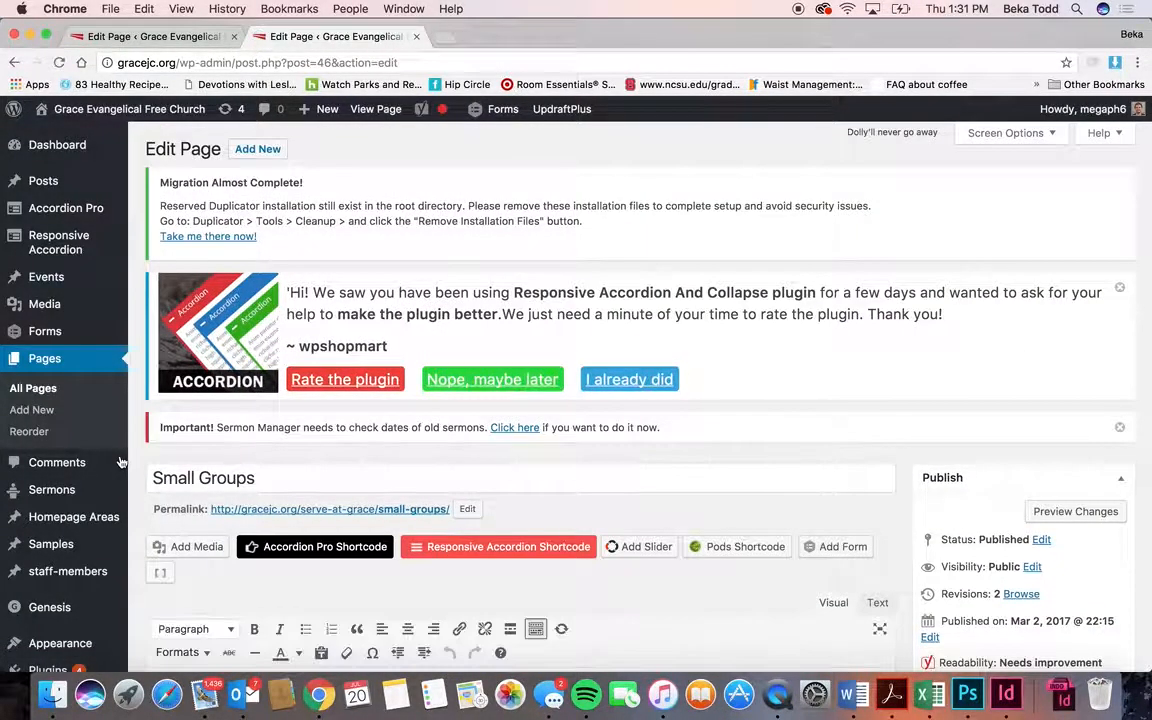
# - Scroll up and down through the All Pages list
pyautogui.scroll(-3, 238, 524)
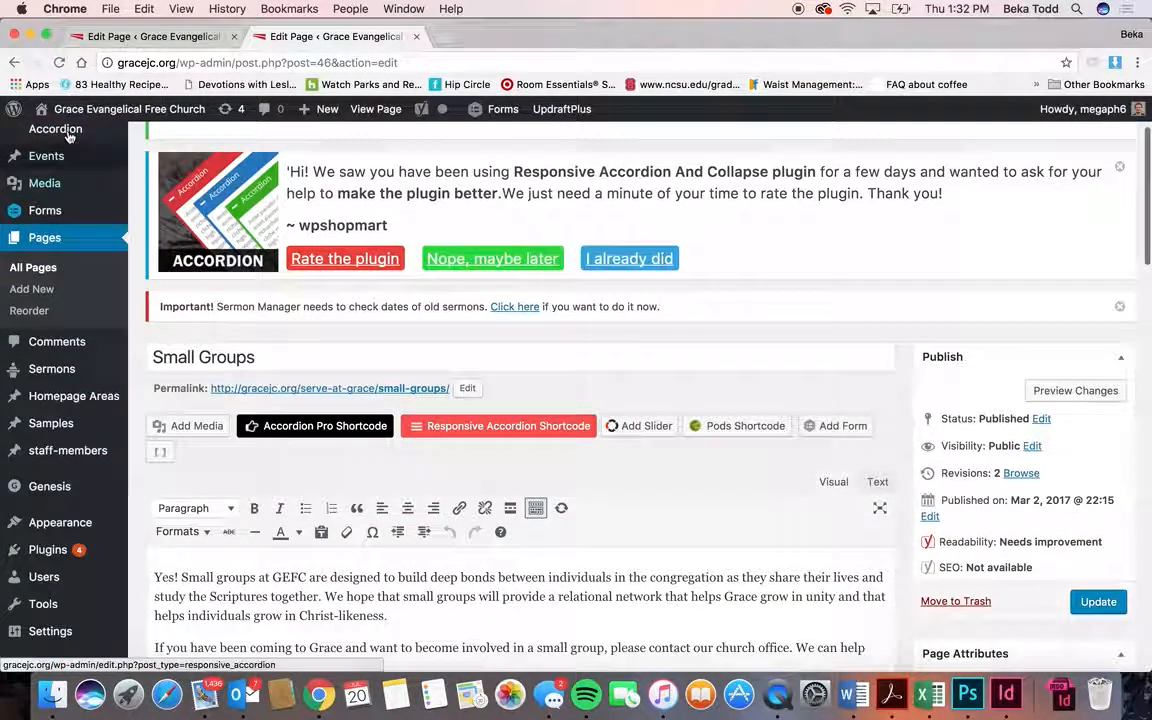
pyautogui.scroll(-4, 173, 284)
pyautogui.hscroll(-2, 173, 284)
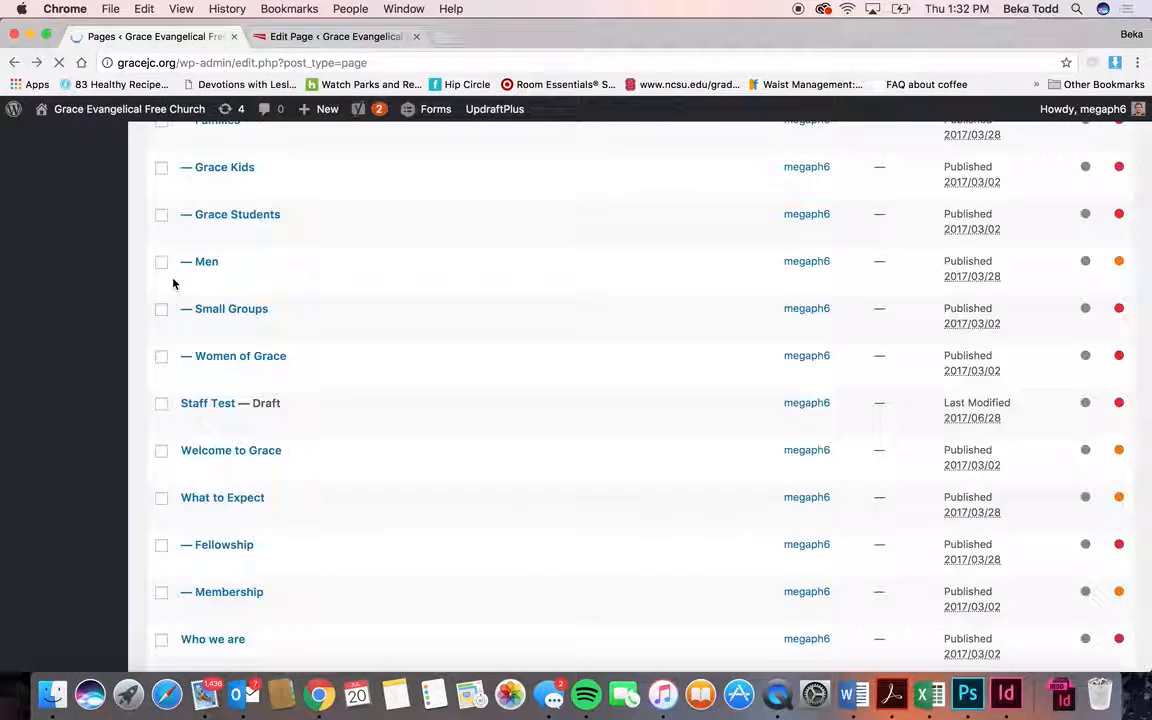
pyautogui.scroll(-7, 355, 546)
pyautogui.scroll(8, 355, 547)
pyautogui.scroll(20, 355, 548)
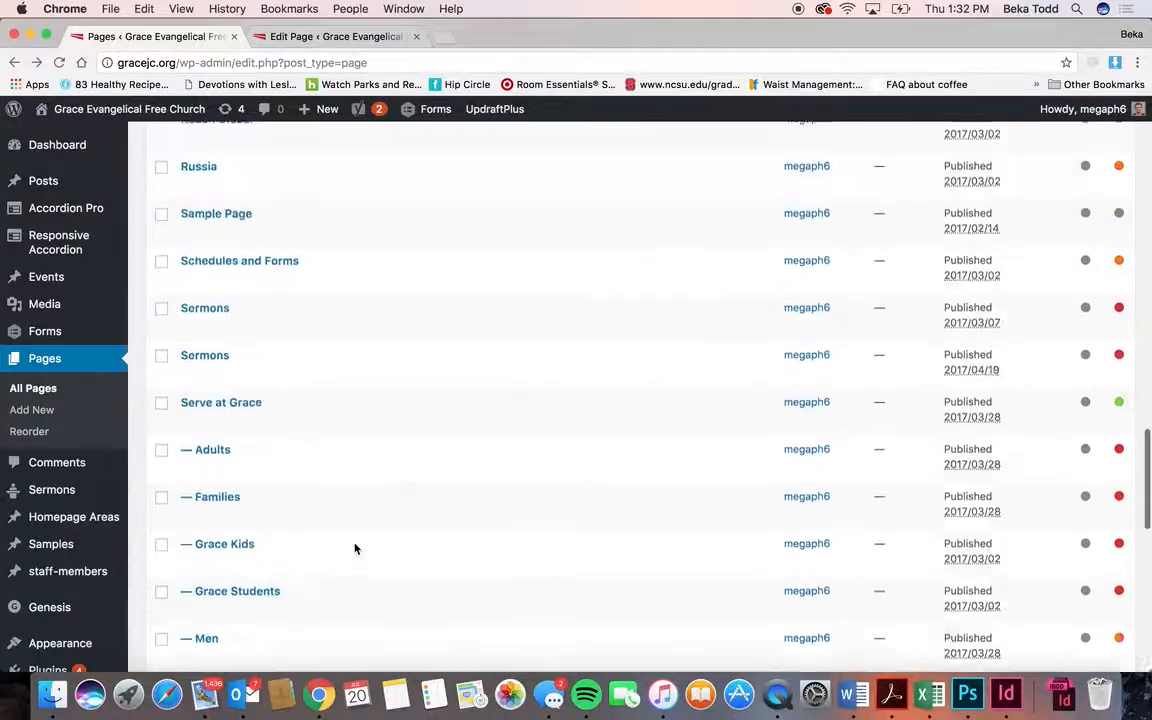
pyautogui.scroll(6, 355, 548)
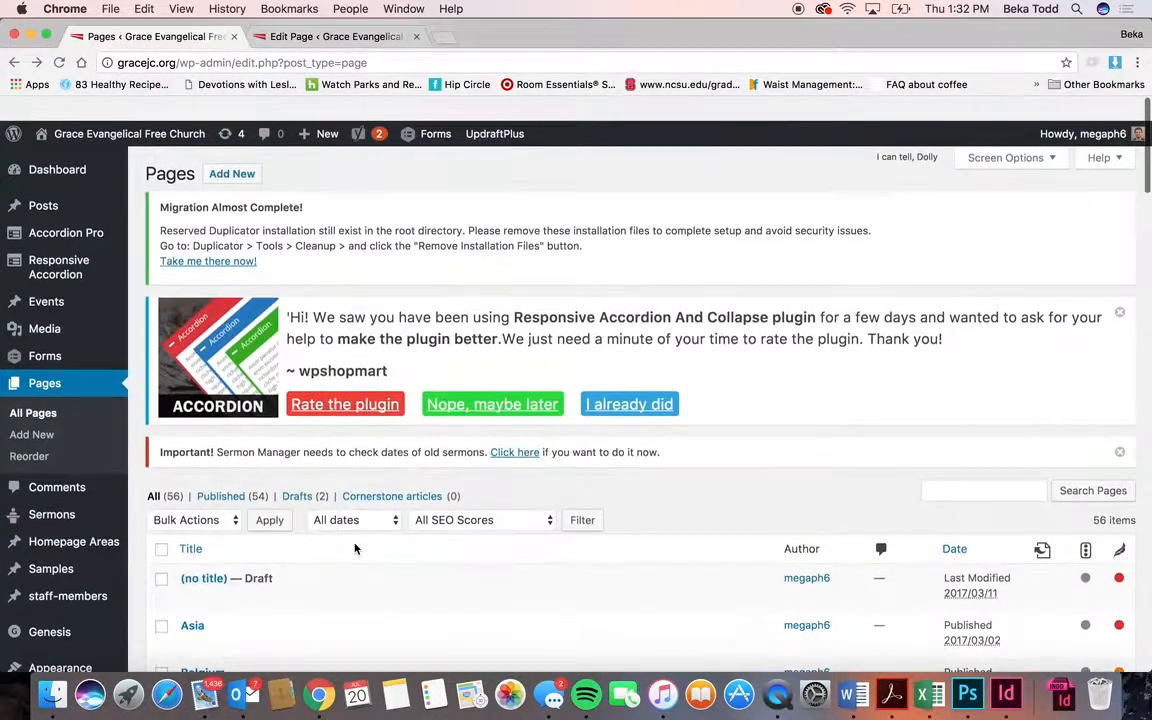
pyautogui.scroll(-20, 355, 548)
pyautogui.scroll(-5, 355, 548)
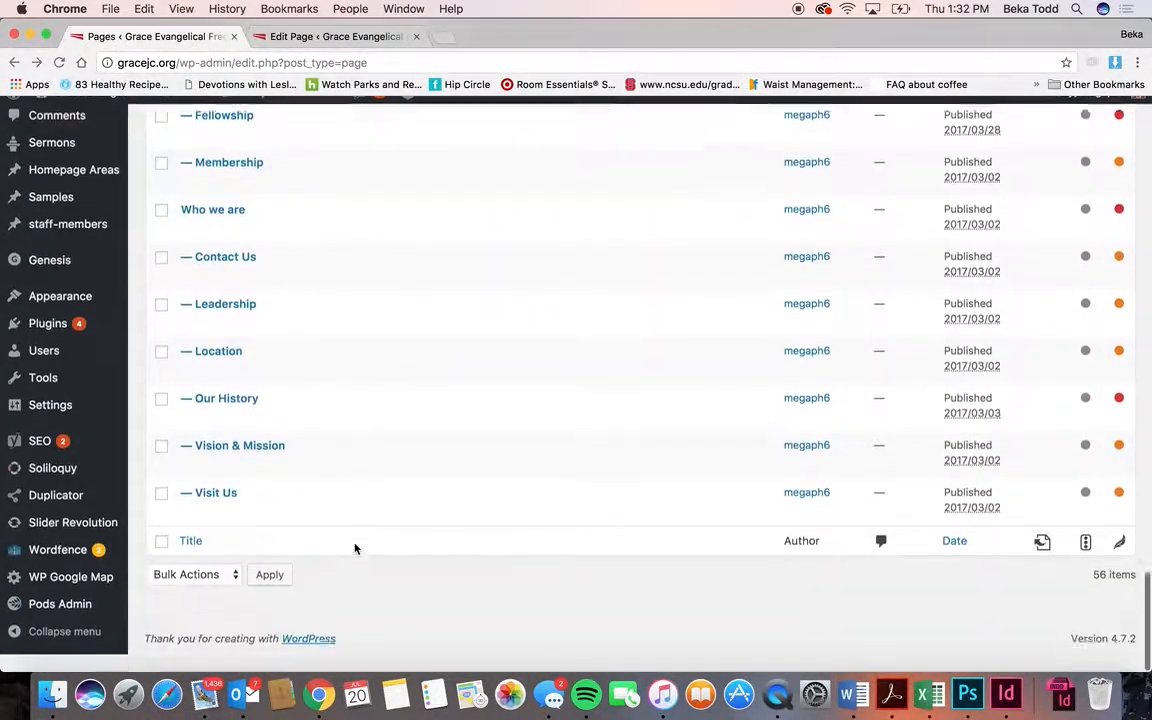
pyautogui.scroll(12, 758, 577)
pyautogui.scroll(15, 758, 577)
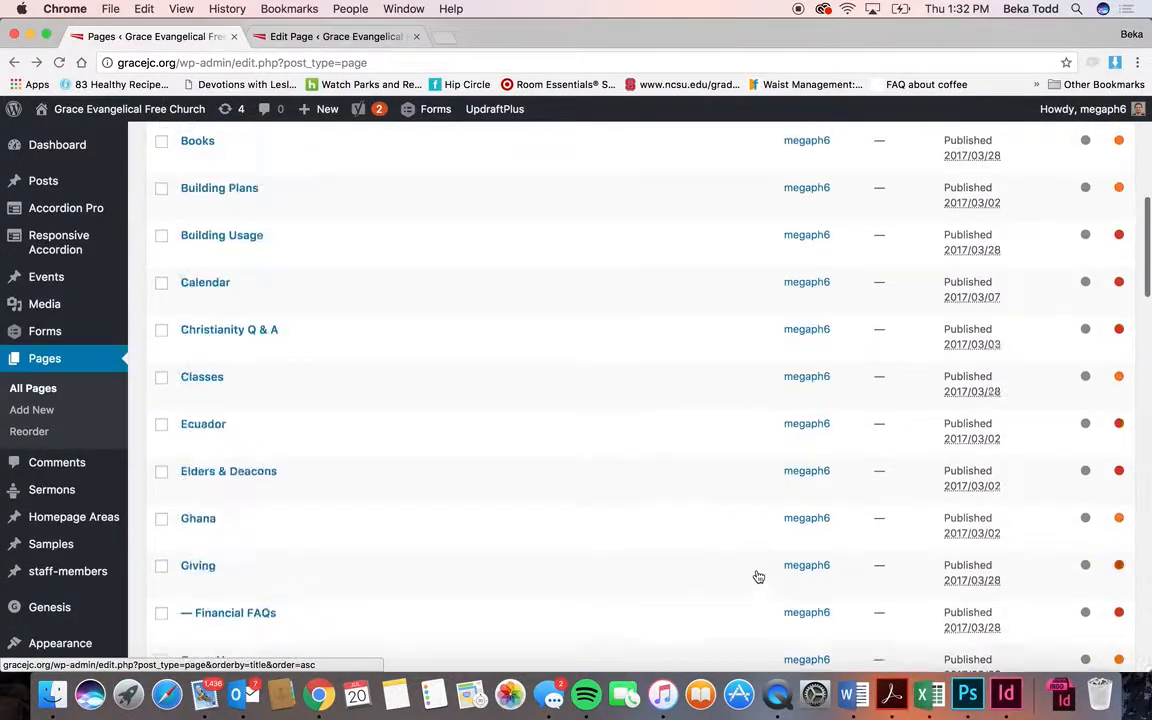
# - Search pages for 'small', narrowing the list to five results including Small Groups
pyautogui.click(947, 432)
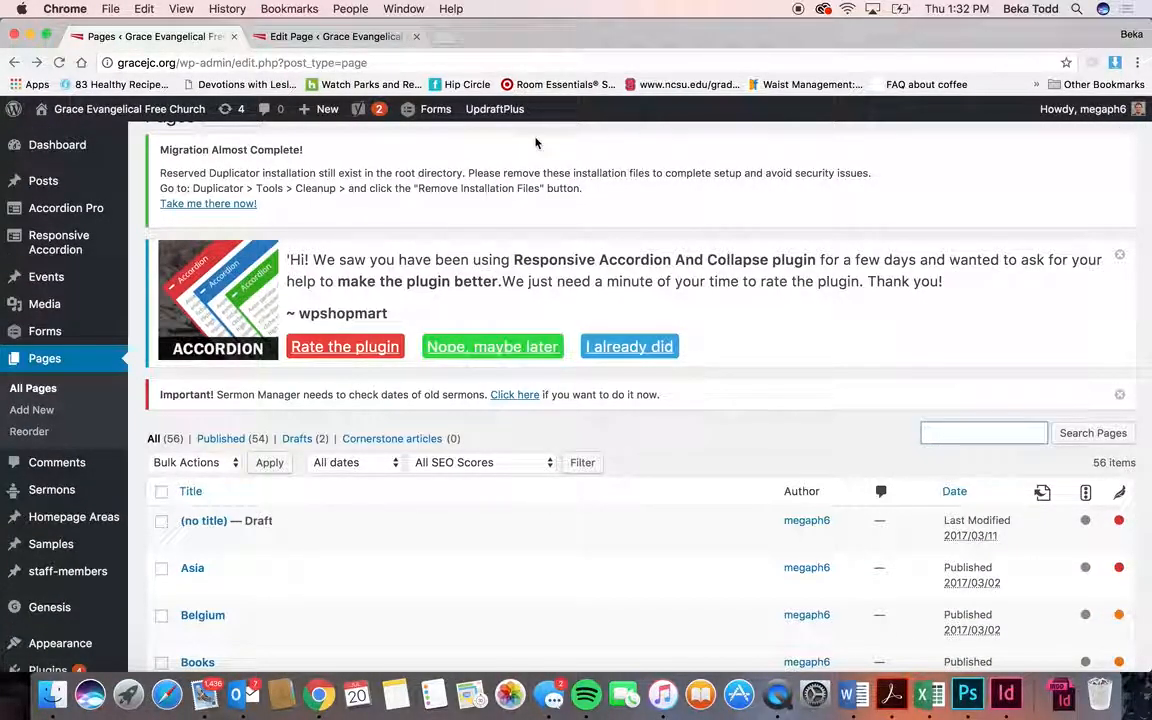
pyautogui.click(362, 38)
pyautogui.click(167, 38)
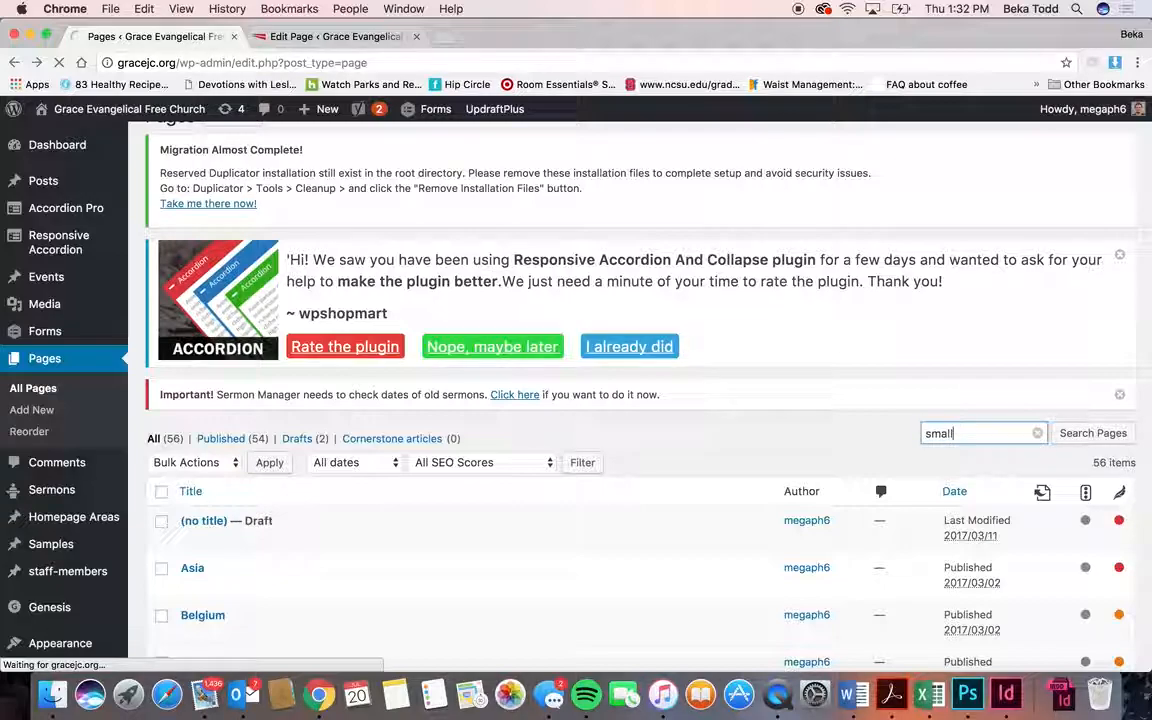
pyautogui.scroll(-3, 313, 555)
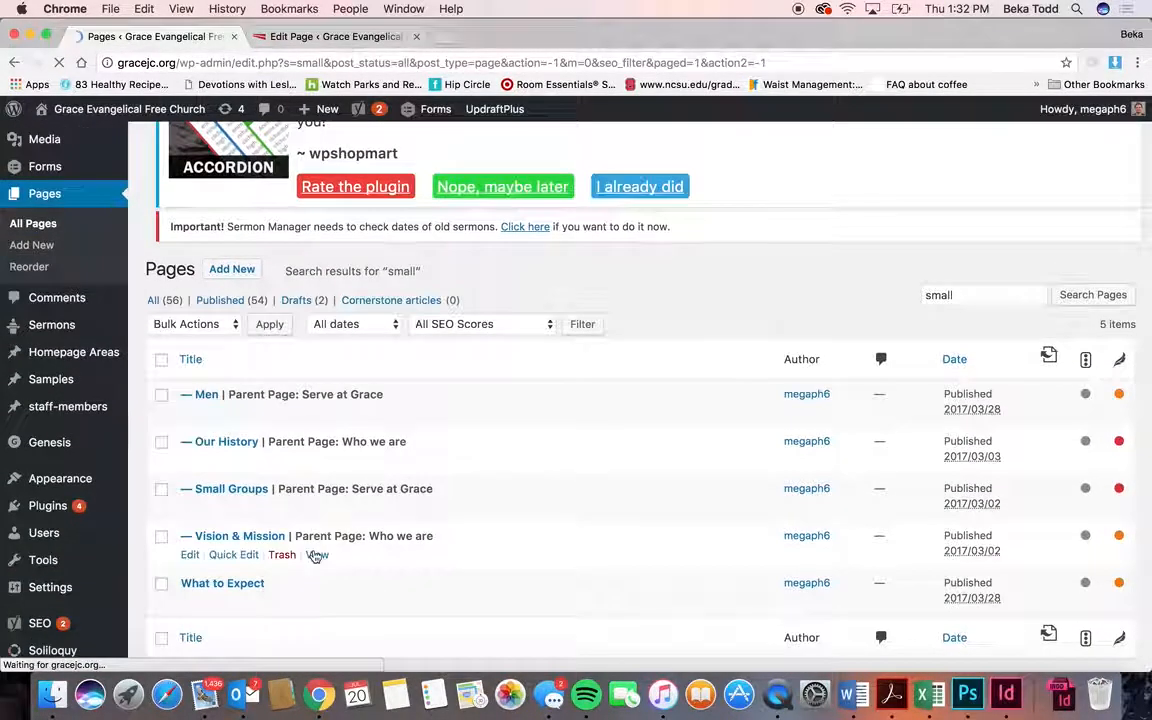
# - Select the 'Find out More about Small Groups' link in the editor and check its format
pyautogui.click(375, 37)
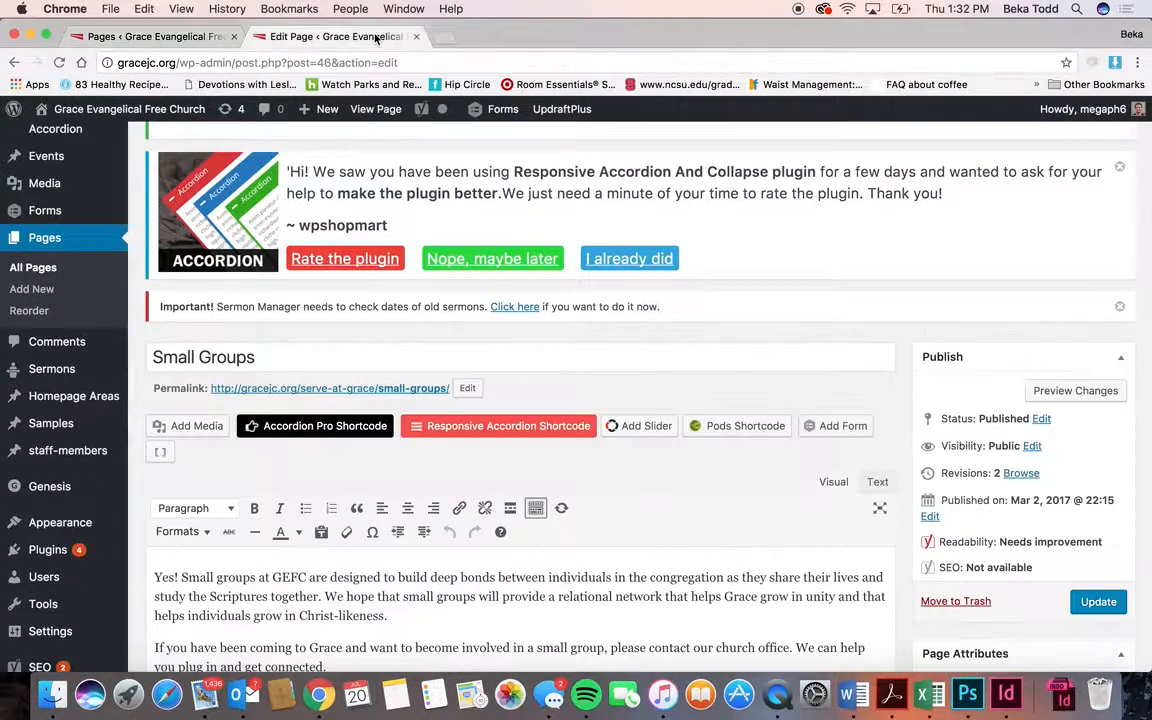
pyautogui.scroll(-3, 466, 494)
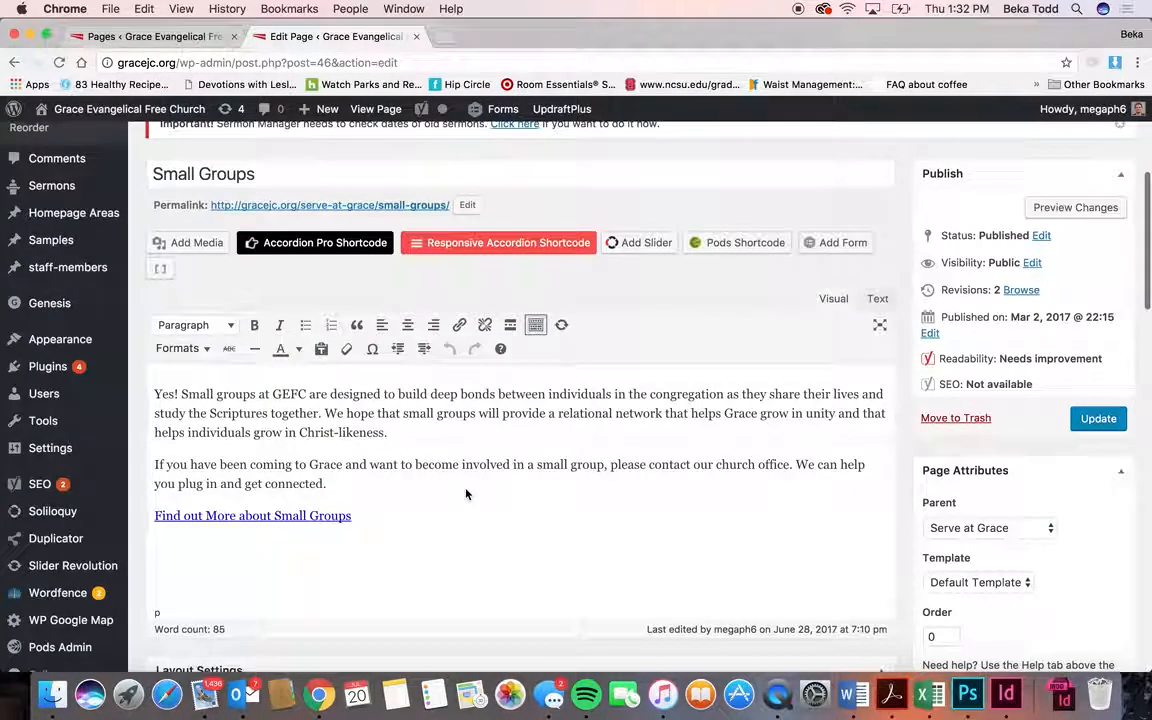
pyautogui.moveTo(383, 512); pyautogui.dragTo(145, 517)
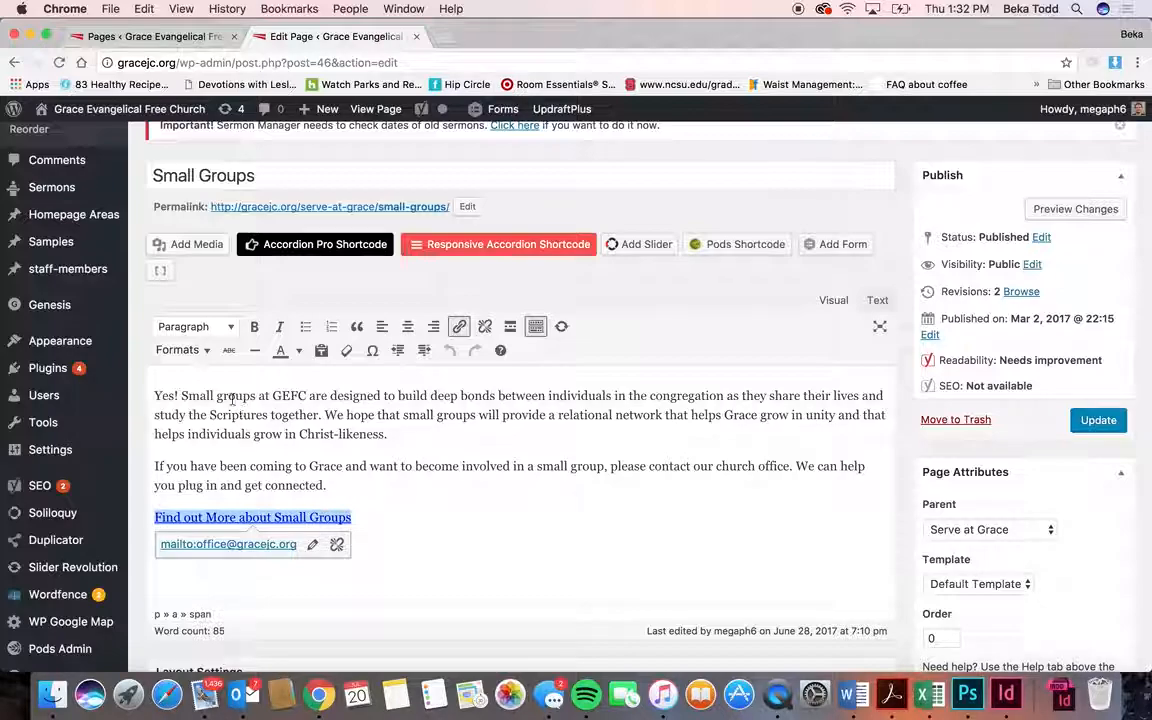
pyautogui.click(200, 351)
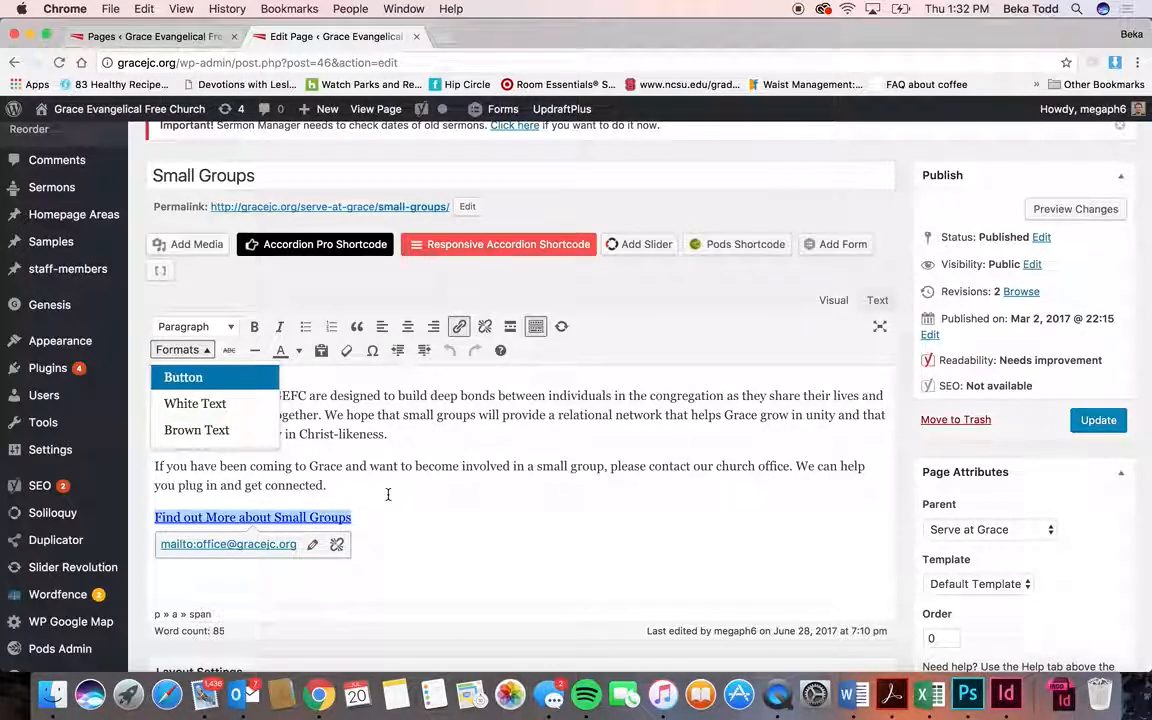
# - Place the cursor before 'become' and bring up the Select Accordion To Insert dialog
pyautogui.click(415, 465)
pyautogui.scroll(-2, 415, 462)
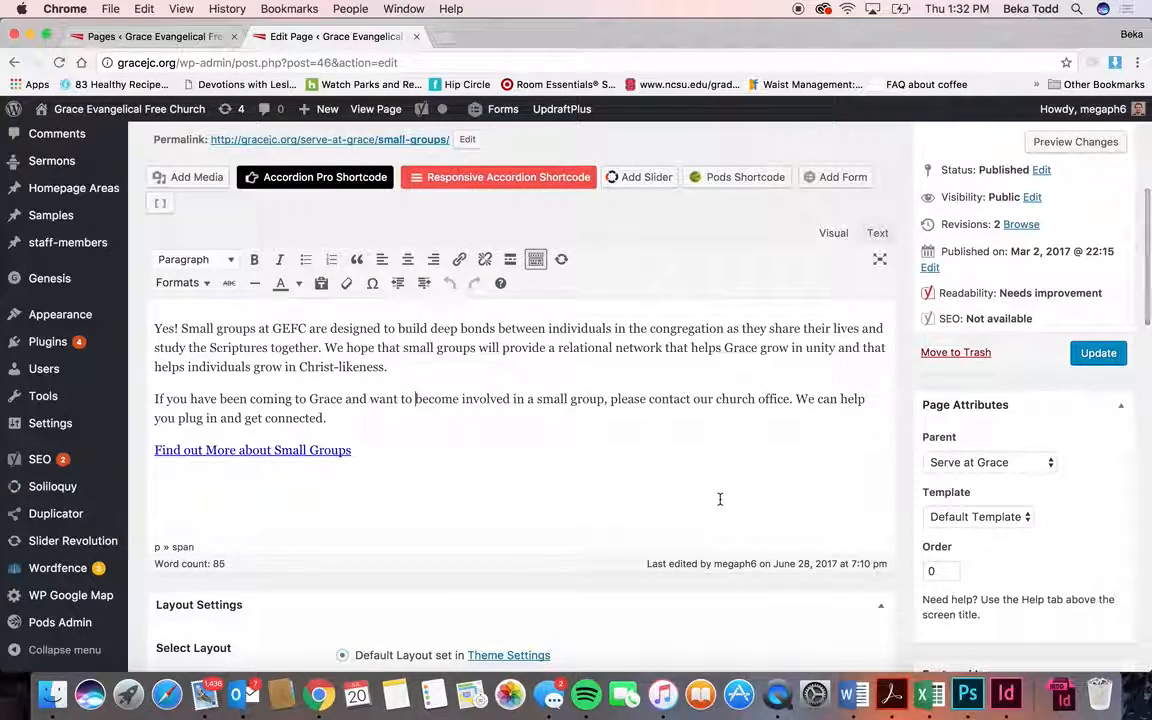
pyautogui.click(446, 186)
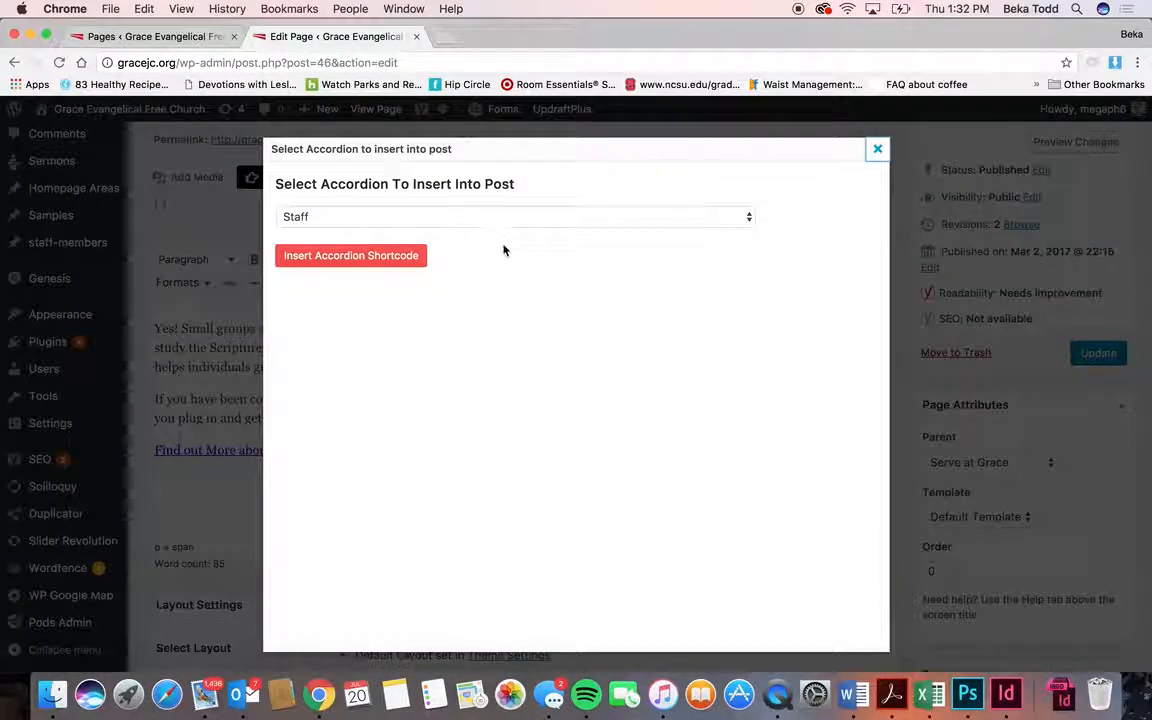
# - Insert the Missions accordion shortcode [WPSM_AC id=98], then undo it
pyautogui.click(510, 219)
pyautogui.click(490, 235)
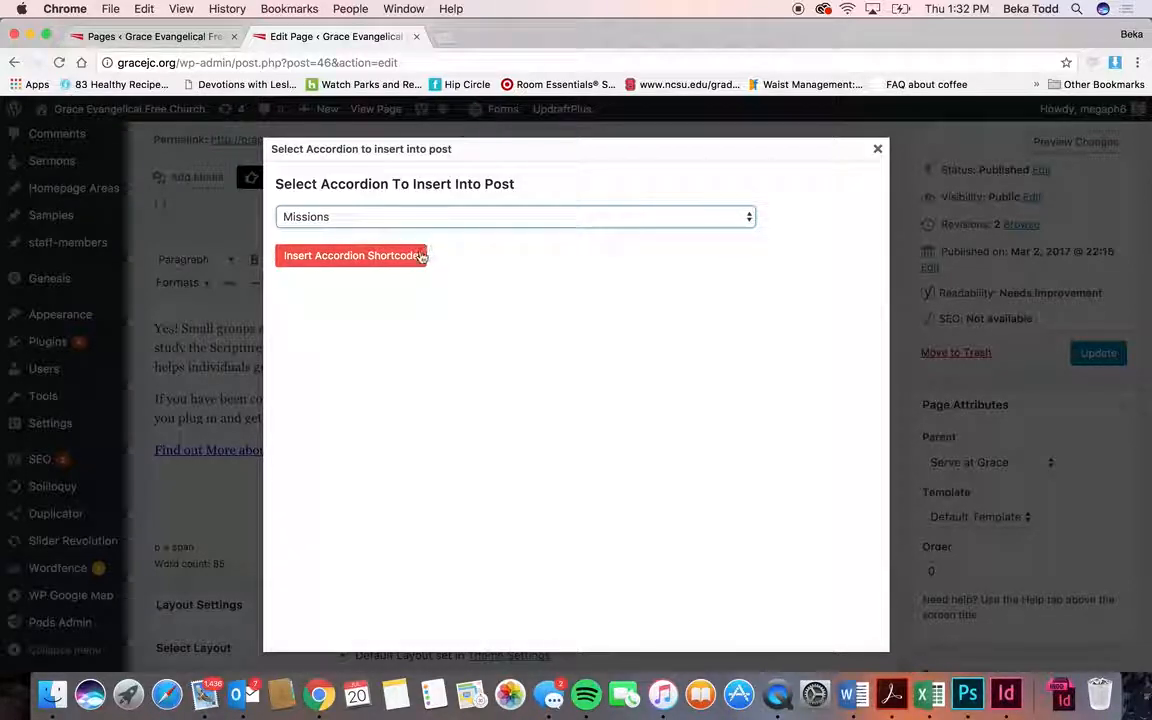
pyautogui.click(378, 255)
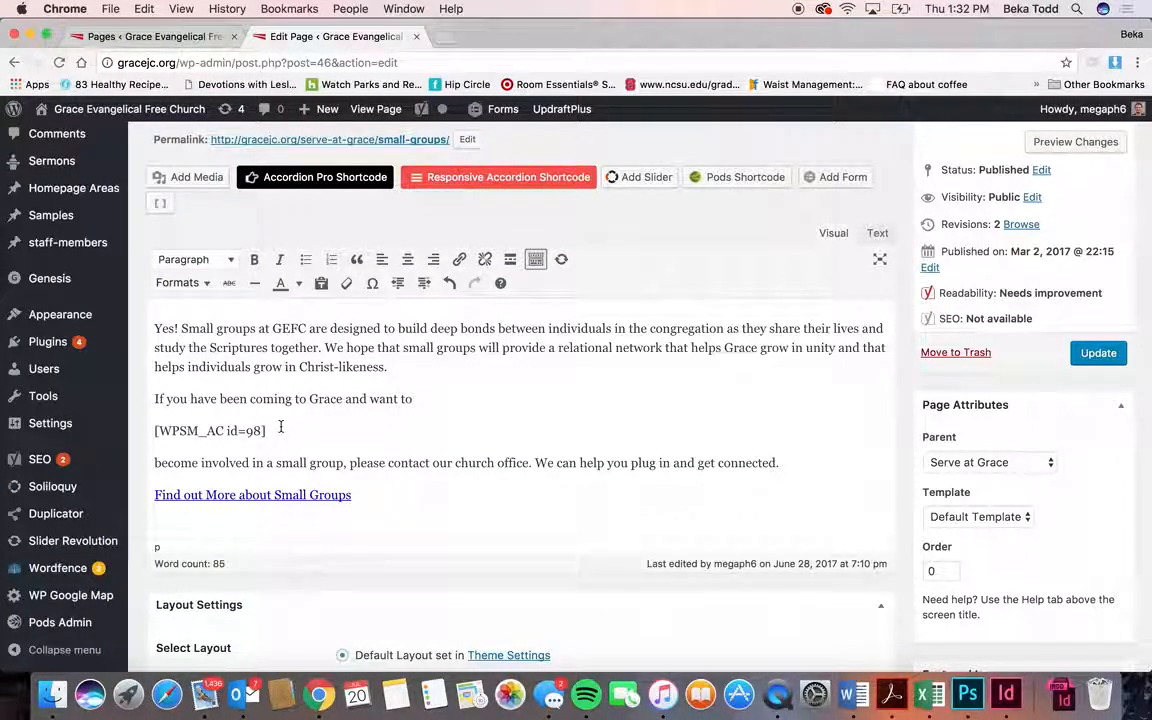
pyautogui.moveTo(281, 427); pyautogui.dragTo(137, 421)
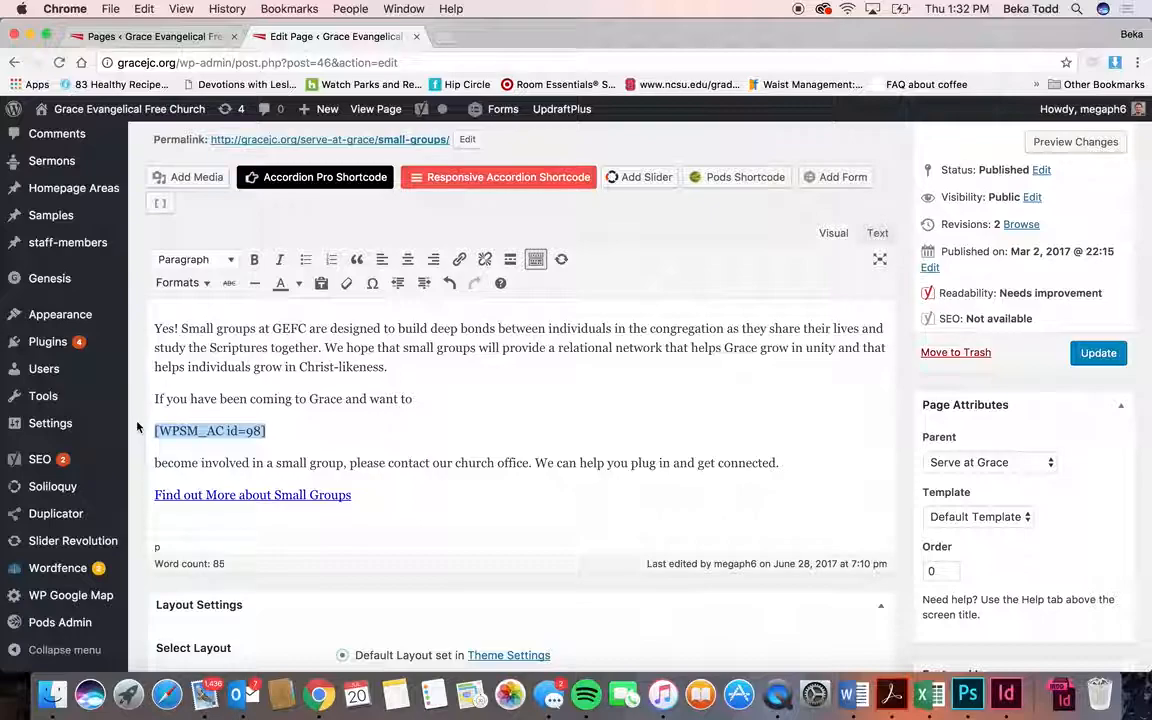
pyautogui.press('super+z')
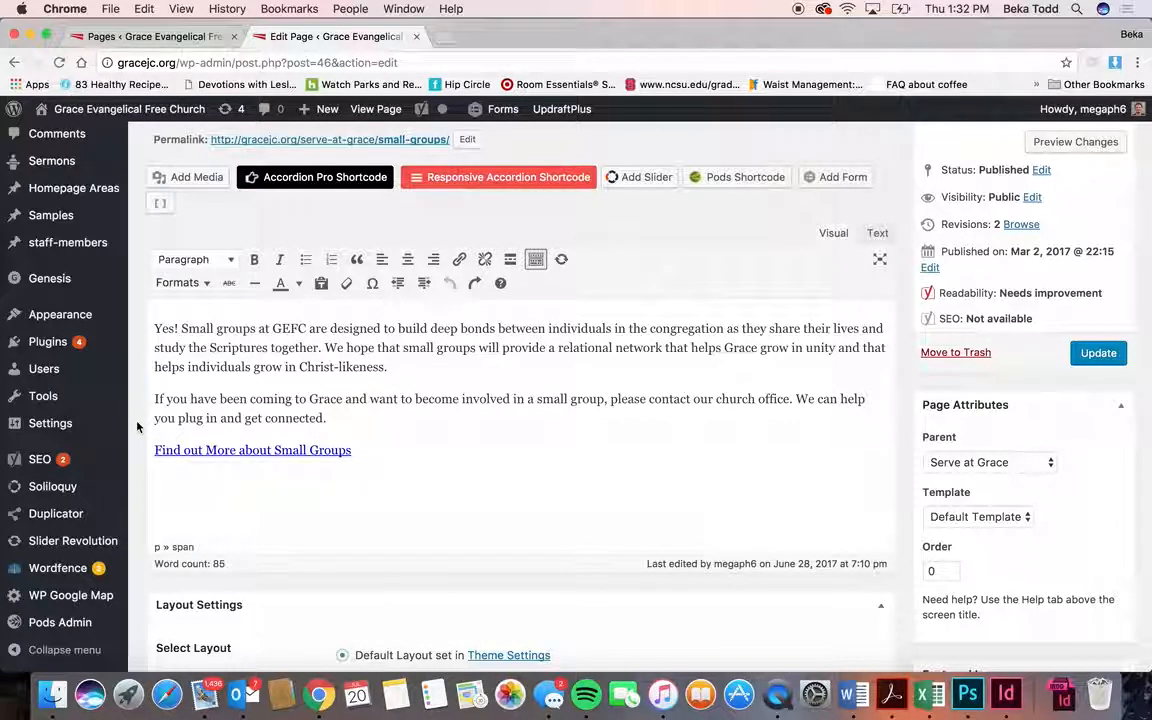
# - Insert the visitus1 photo, view its display settings, then remove it from the text
pyautogui.click(190, 177)
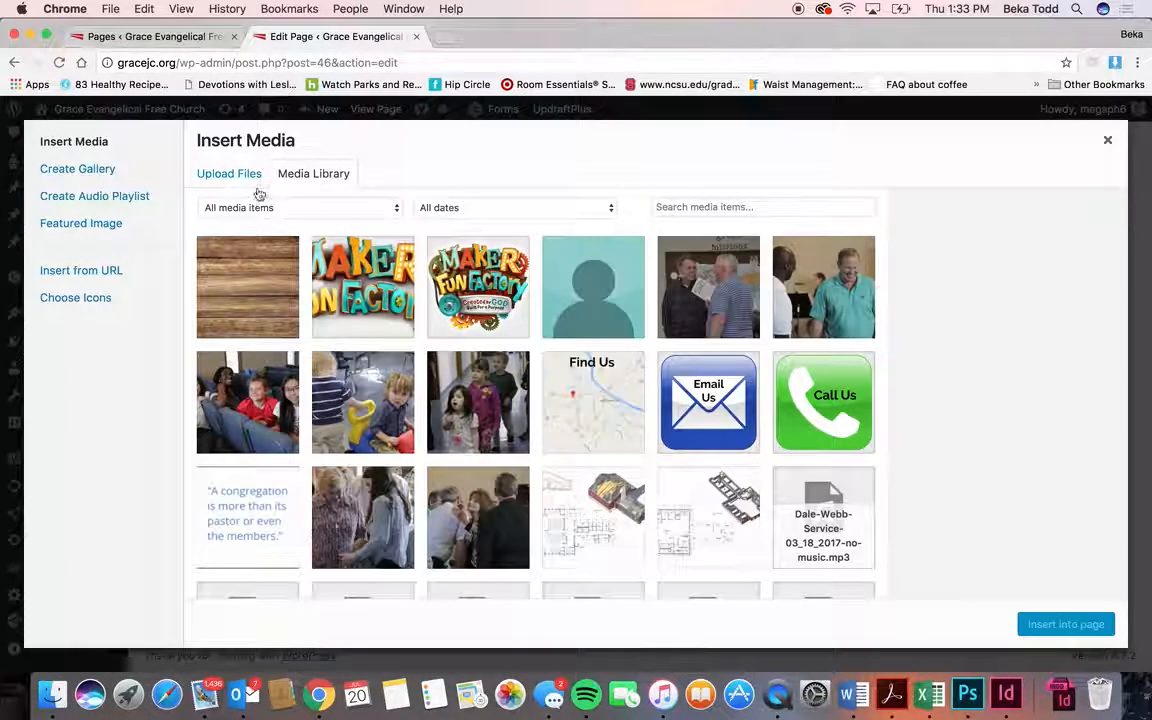
pyautogui.scroll(-3, 445, 458)
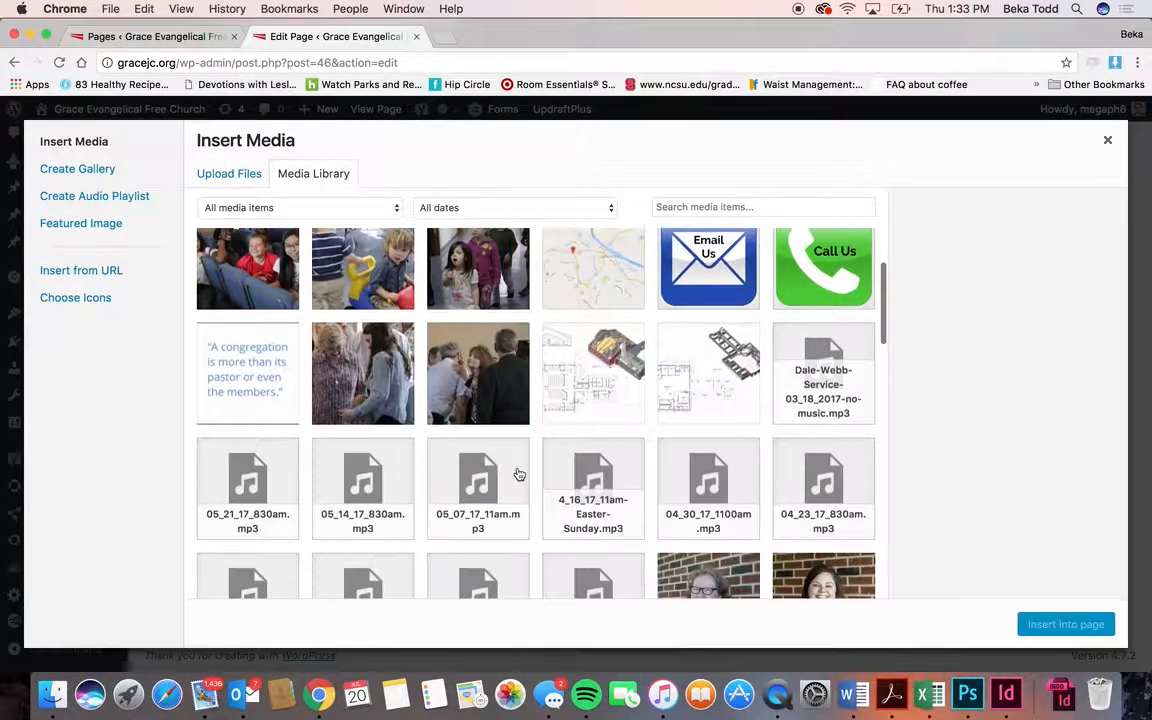
pyautogui.click(478, 375)
pyautogui.click(1103, 625)
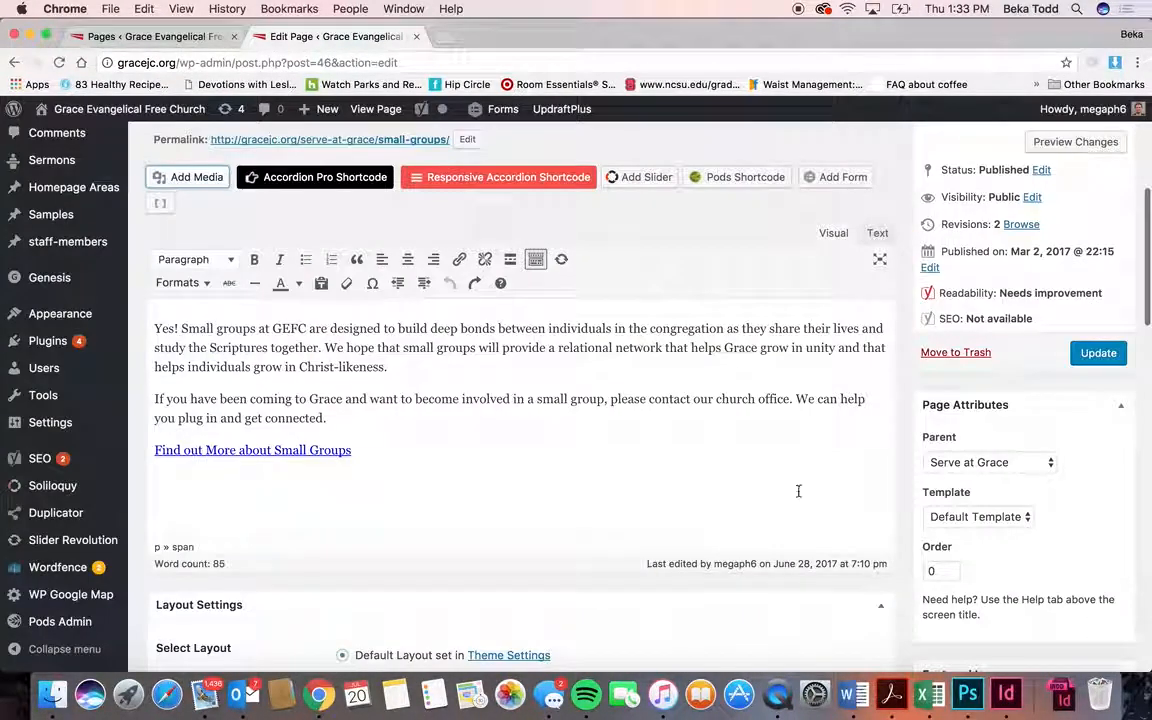
pyautogui.click(506, 413)
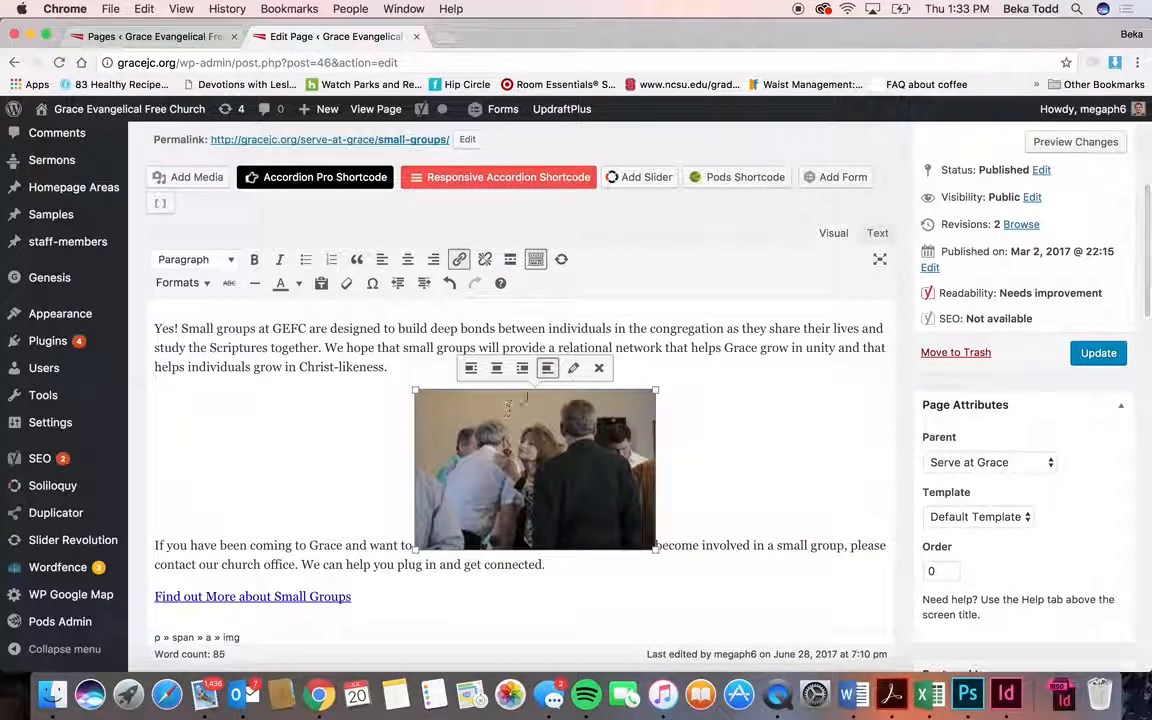
pyautogui.click(571, 370)
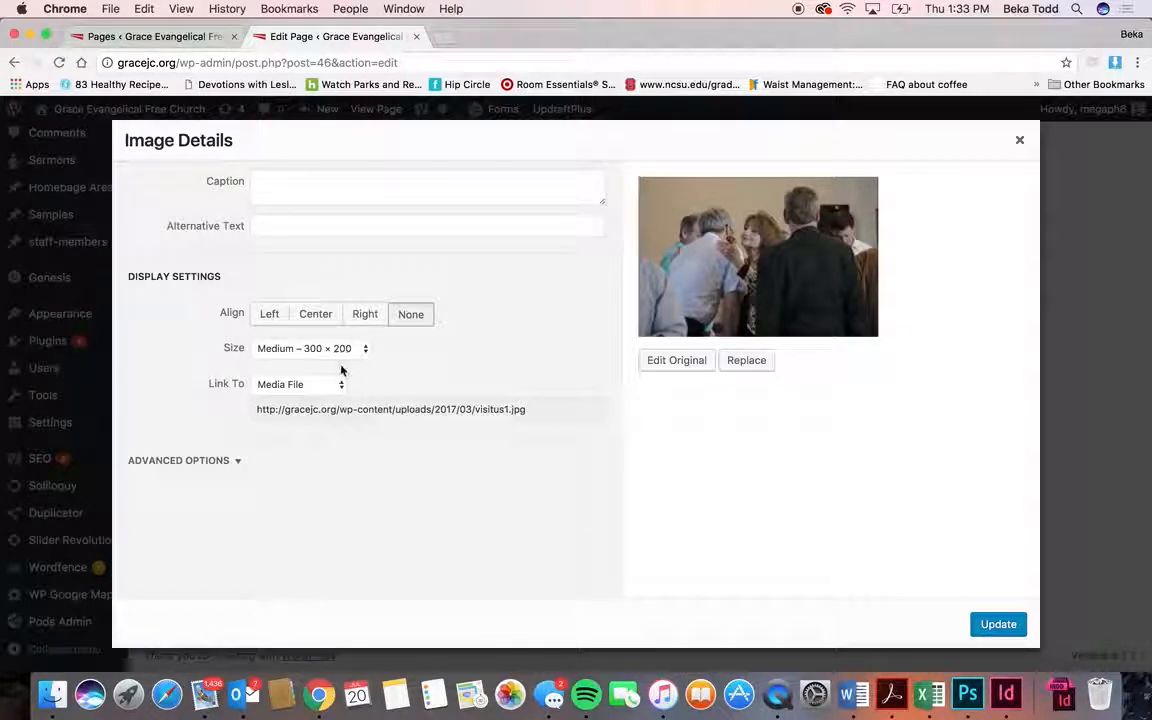
pyautogui.click(1019, 140)
pyautogui.click(600, 367)
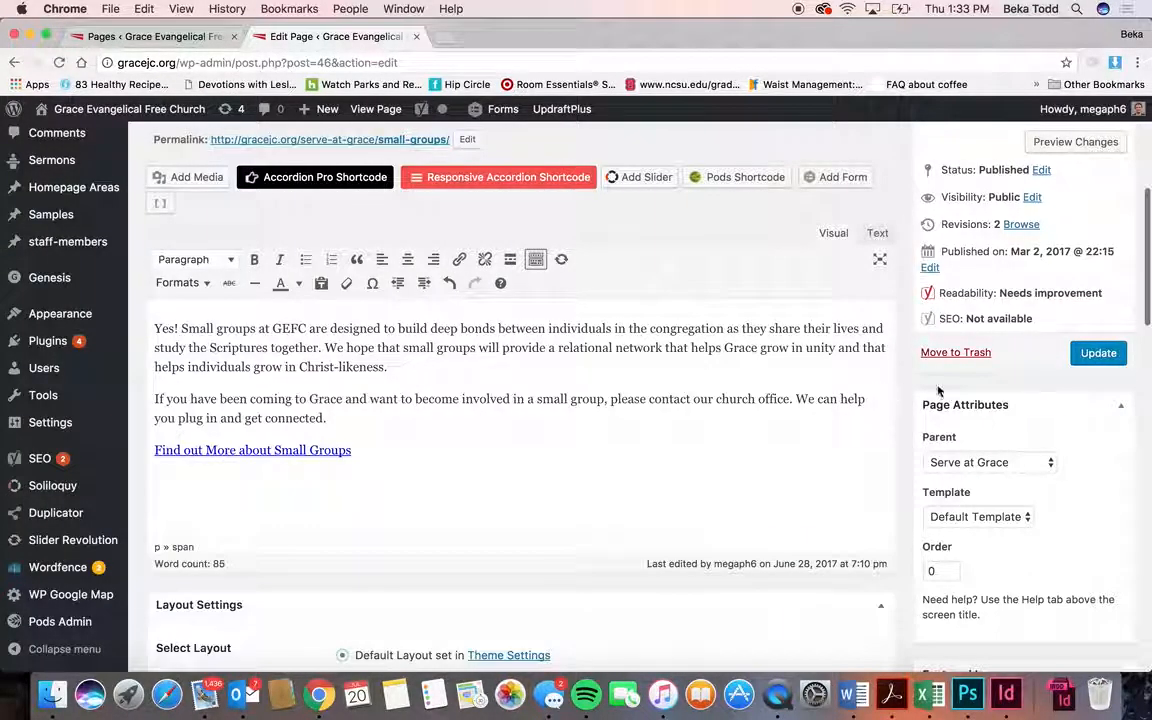
pyautogui.scroll(5, 859, 391)
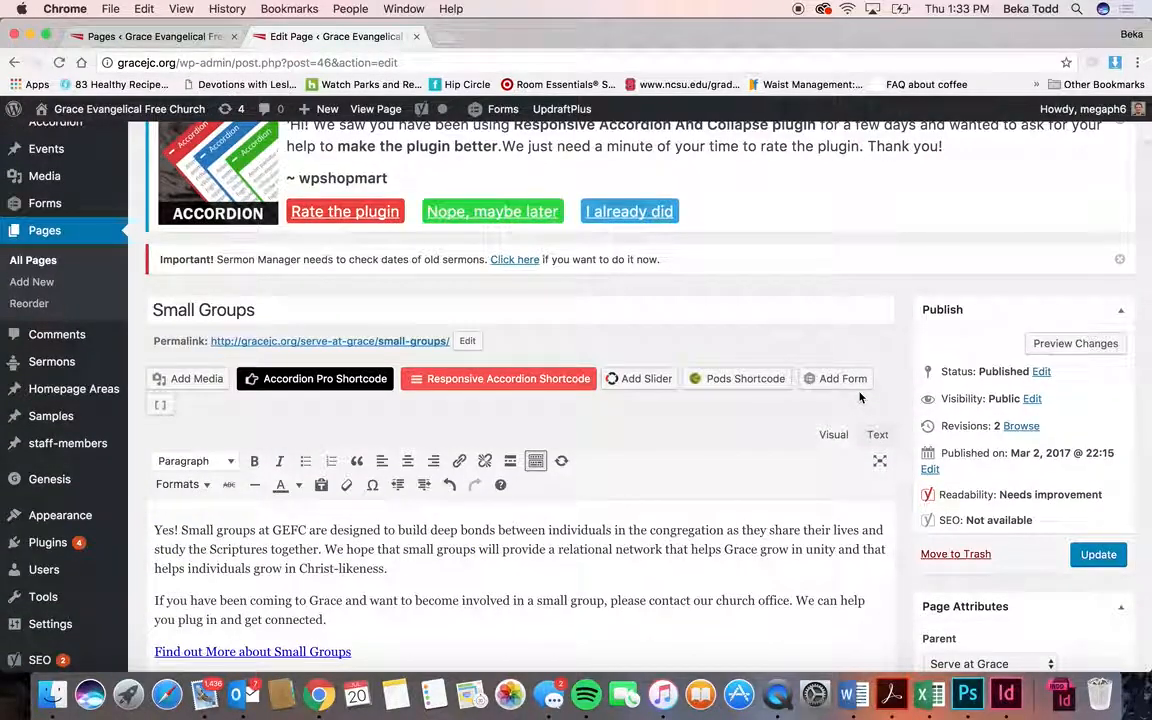
pyautogui.click(158, 35)
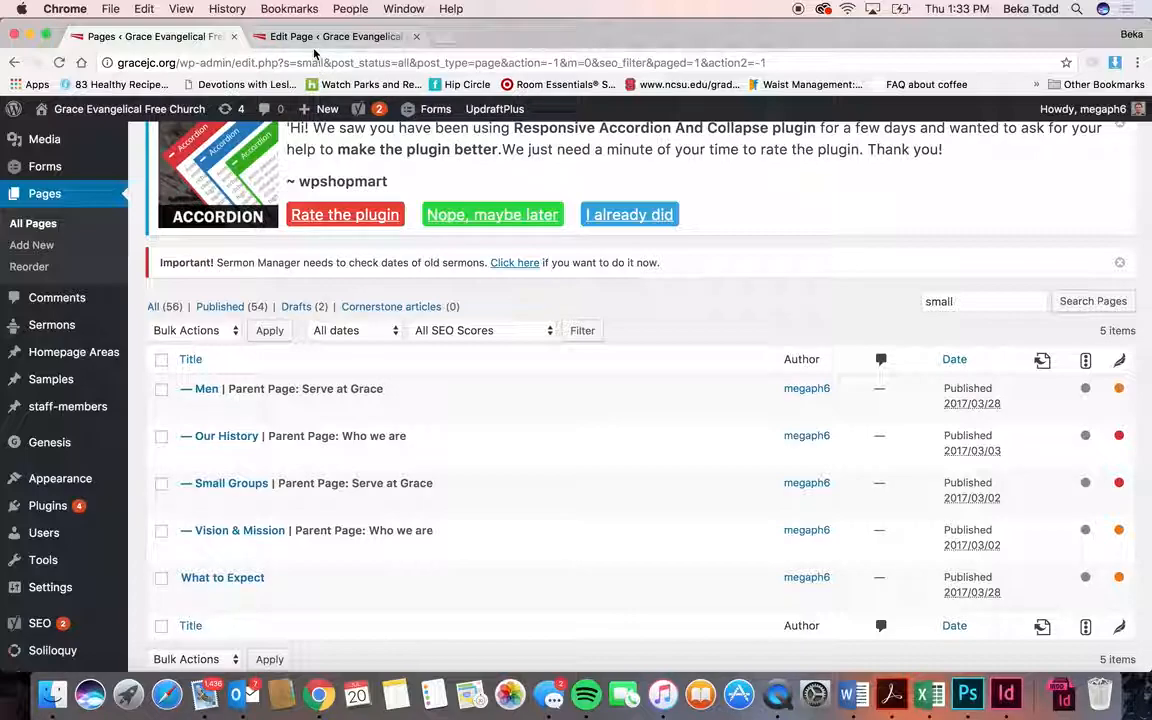
# - Leave the Small Groups editor unsaved, scroll the live church homepage, then return to the admin
pyautogui.click(300, 36)
pyautogui.click(175, 110)
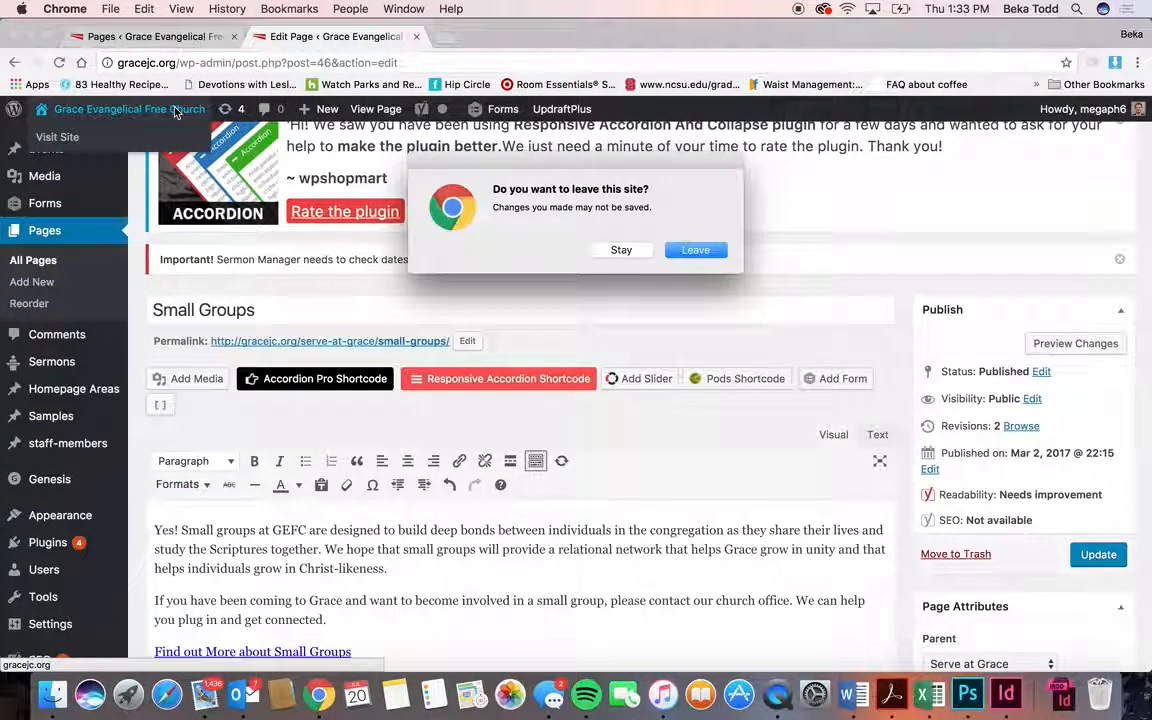
pyautogui.click(695, 250)
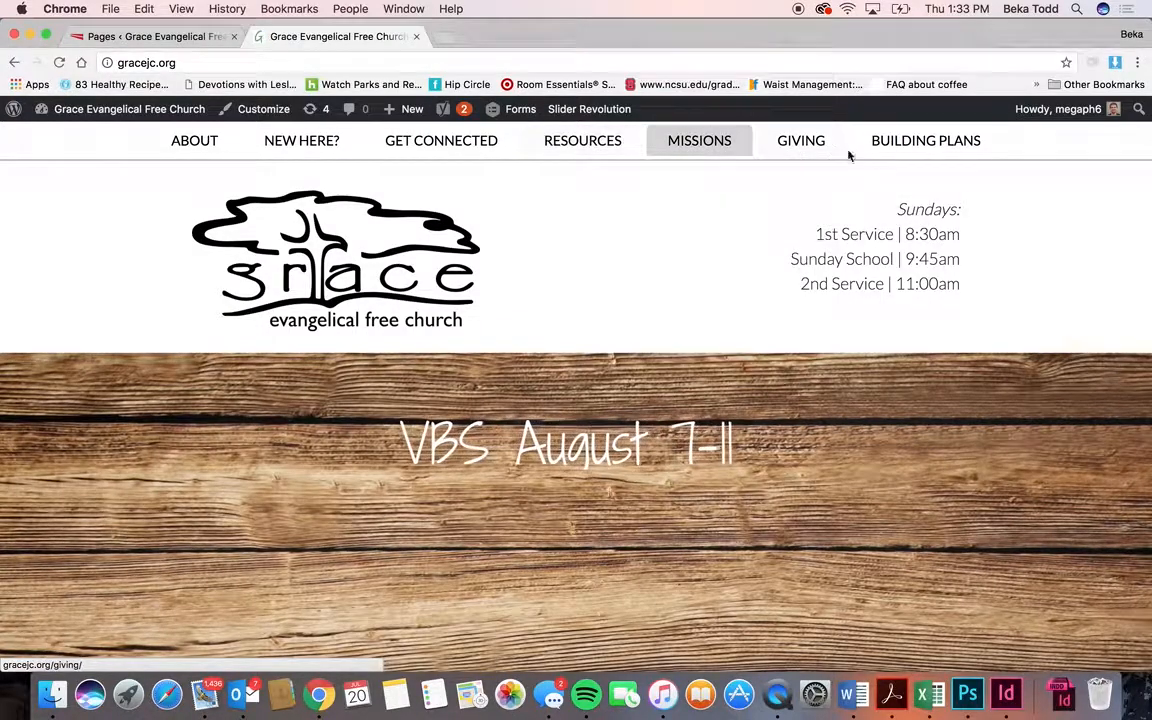
pyautogui.scroll(-2, 790, 232)
pyautogui.scroll(-15, 790, 232)
pyautogui.scroll(15, 790, 232)
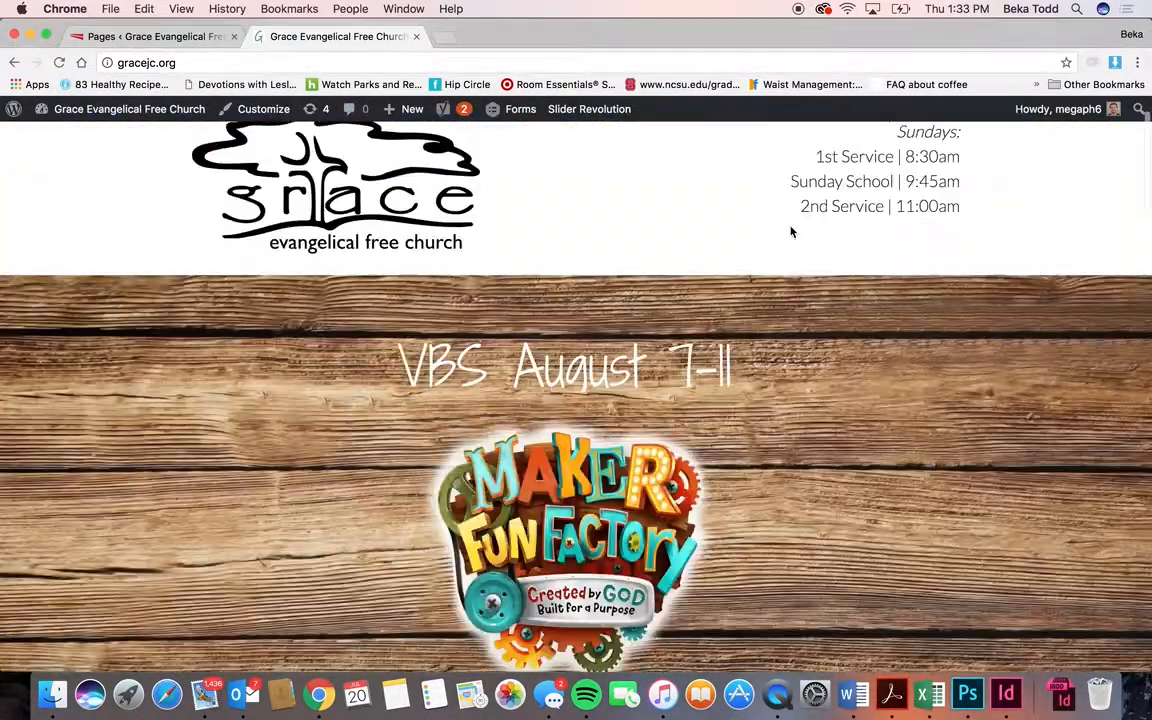
pyautogui.scroll(2, 790, 225)
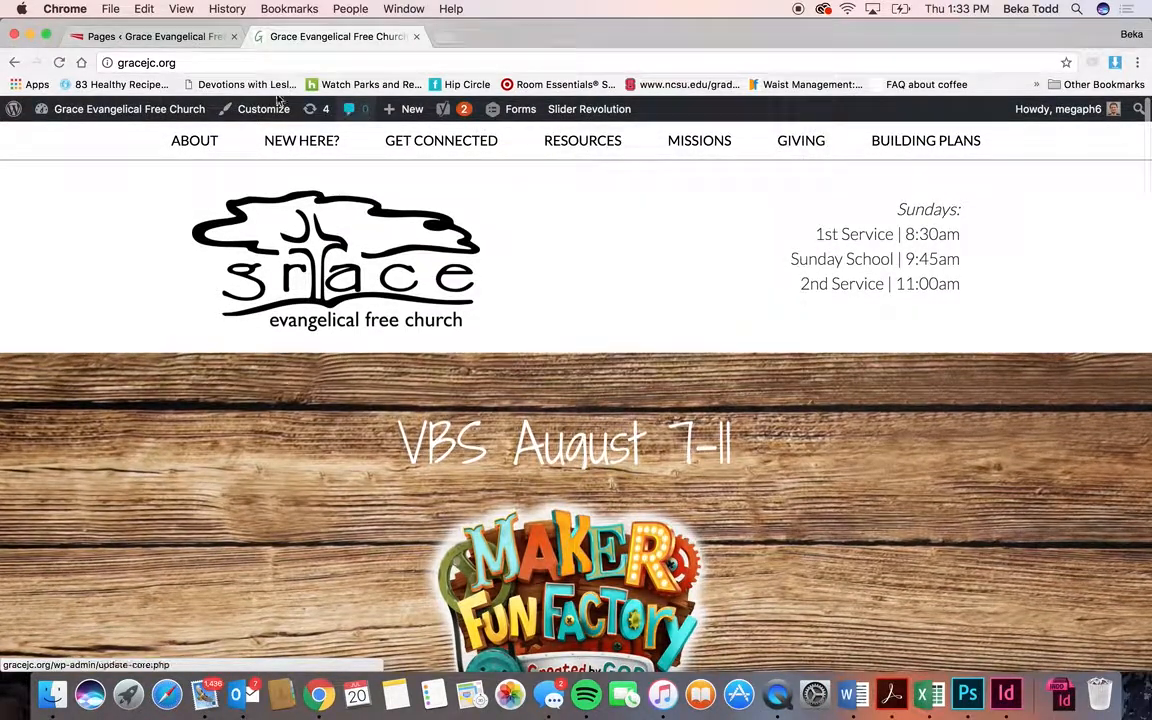
pyautogui.click(176, 40)
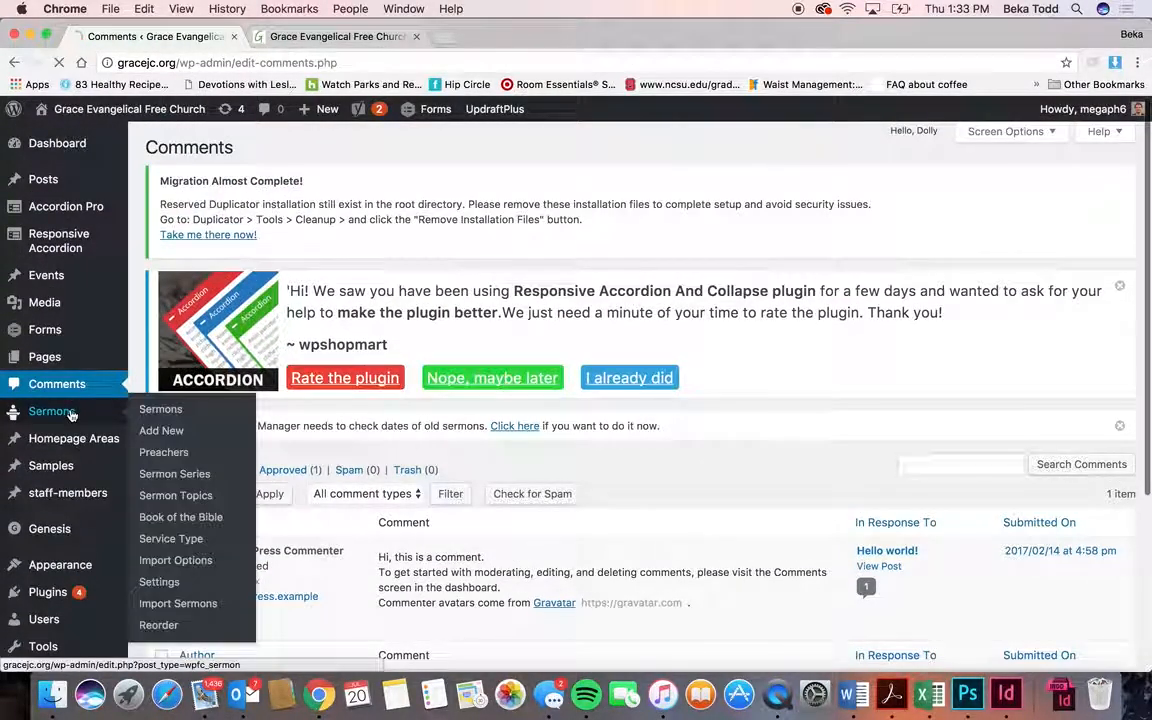
# - Browse the 37-entry Sermons list and begin a new sermon
pyautogui.click(72, 414)
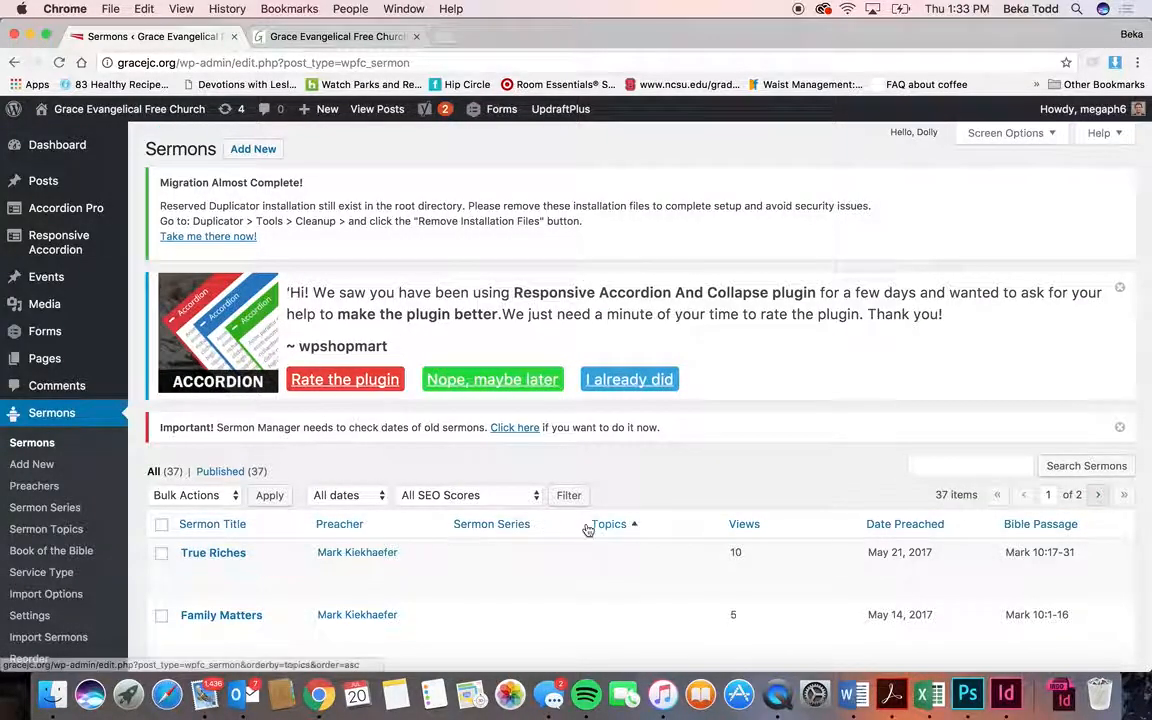
pyautogui.scroll(-5, 586, 527)
pyautogui.scroll(3, 587, 529)
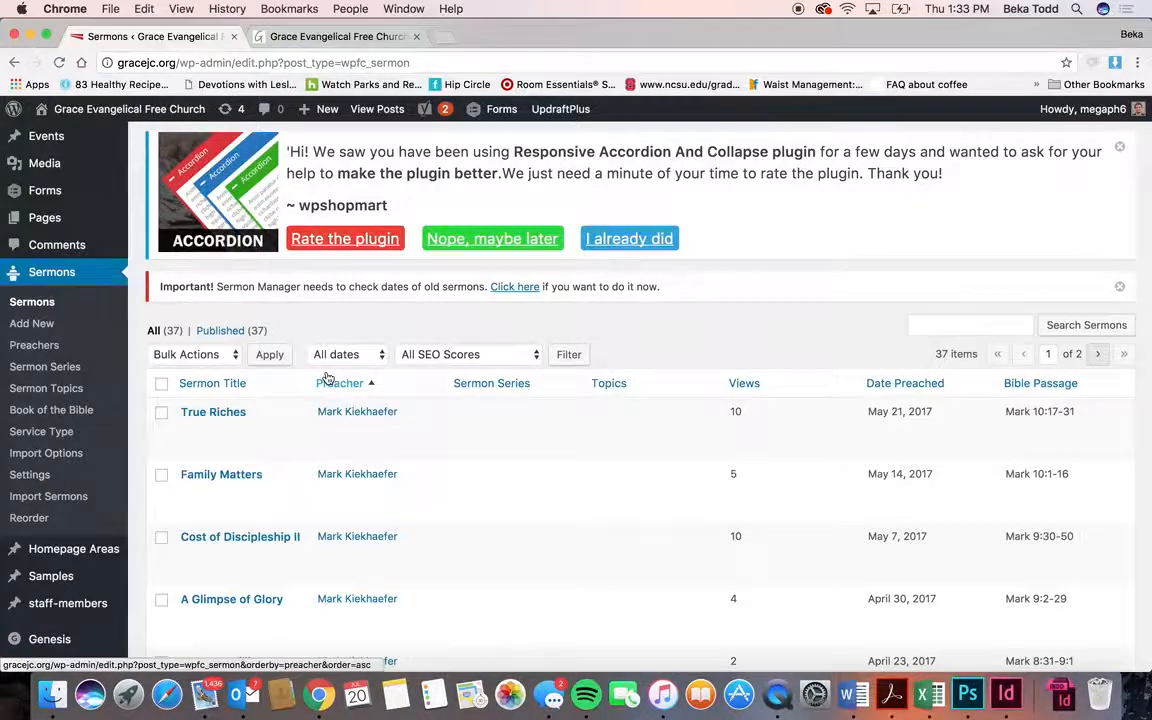
pyautogui.scroll(-15, 327, 378)
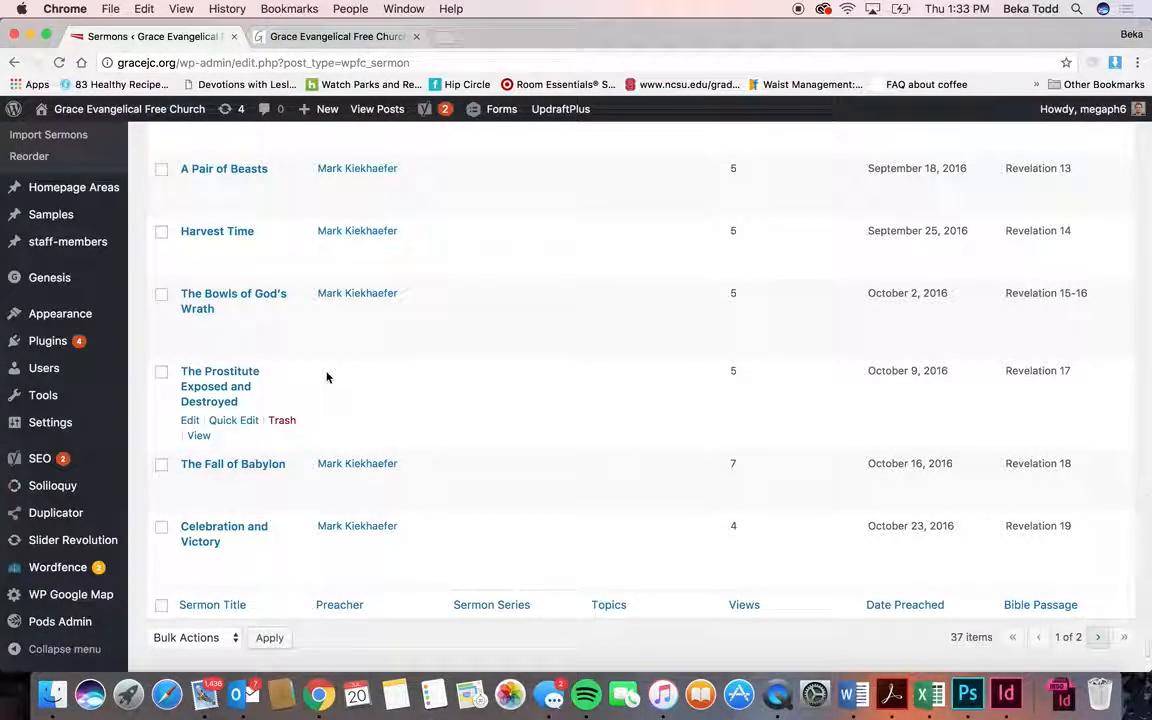
pyautogui.scroll(15, 327, 378)
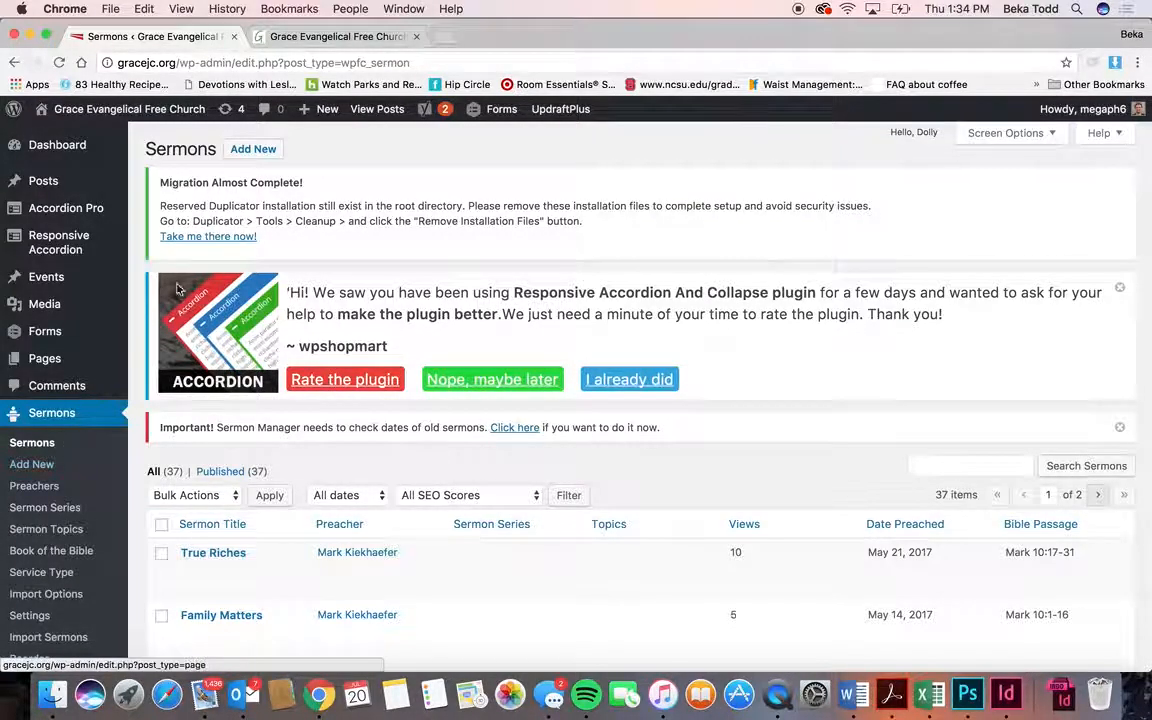
pyautogui.click(255, 152)
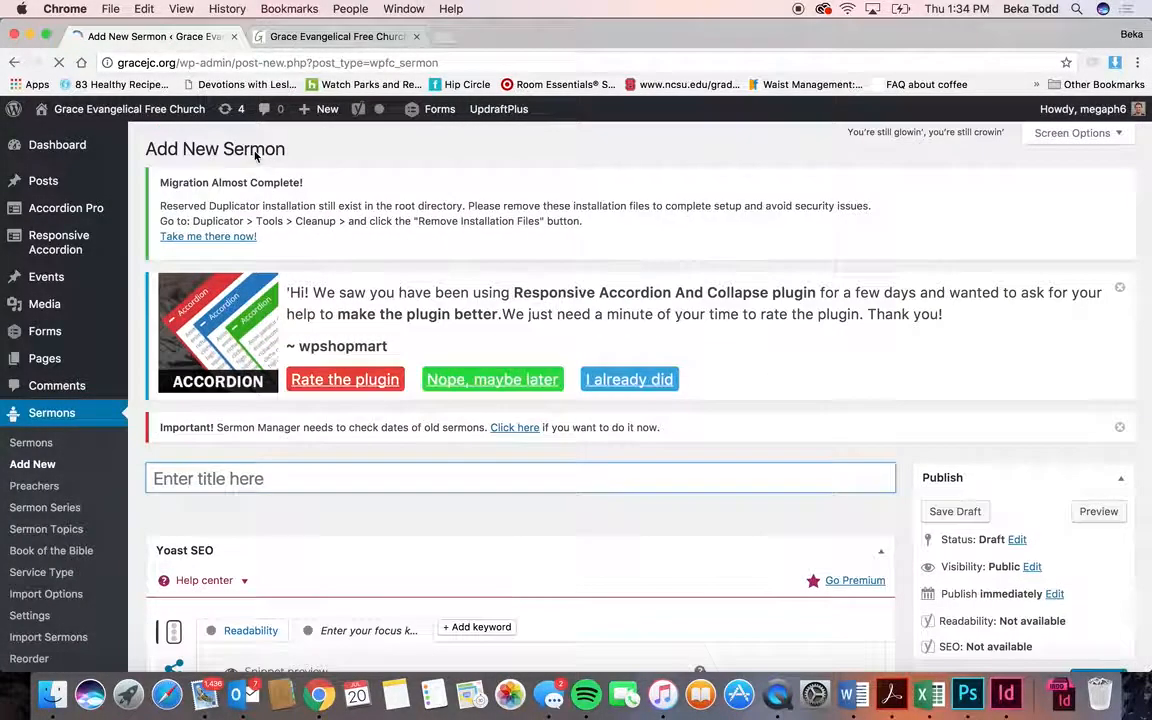
# - Date the new sermon July 16, 2017, keeping the service type as None
pyautogui.scroll(-15, 267, 478)
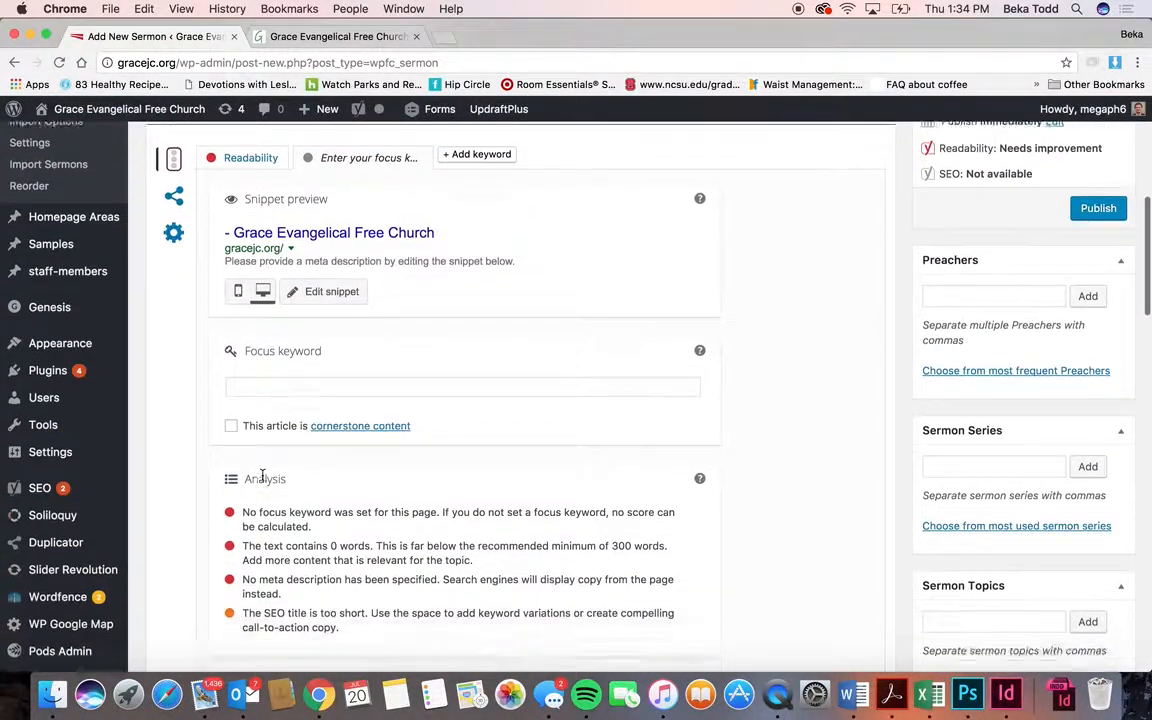
pyautogui.click(352, 368)
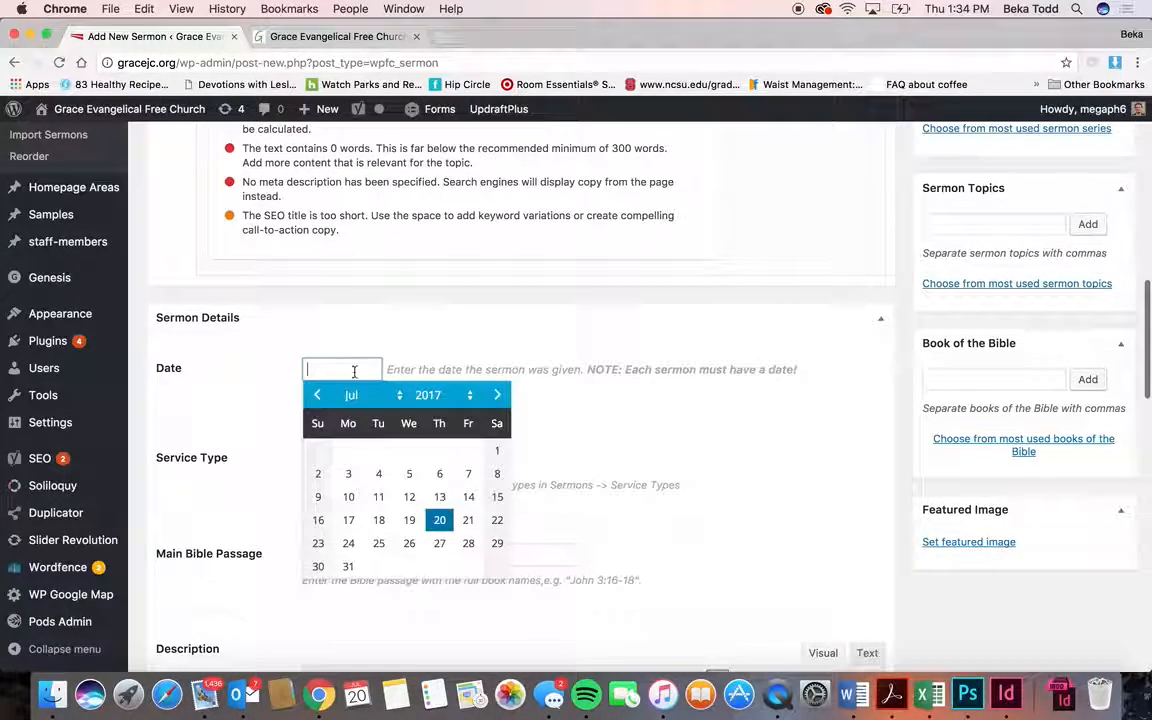
pyautogui.click(322, 520)
pyautogui.click(327, 460)
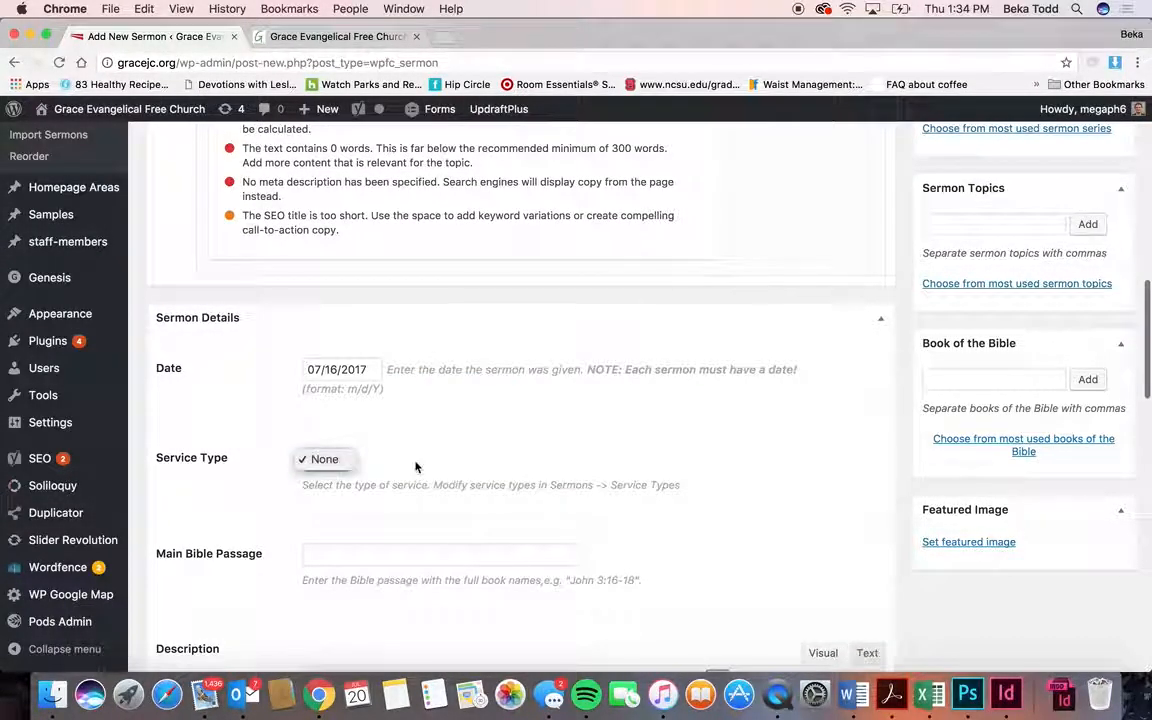
pyautogui.click(325, 460)
pyautogui.click(349, 462)
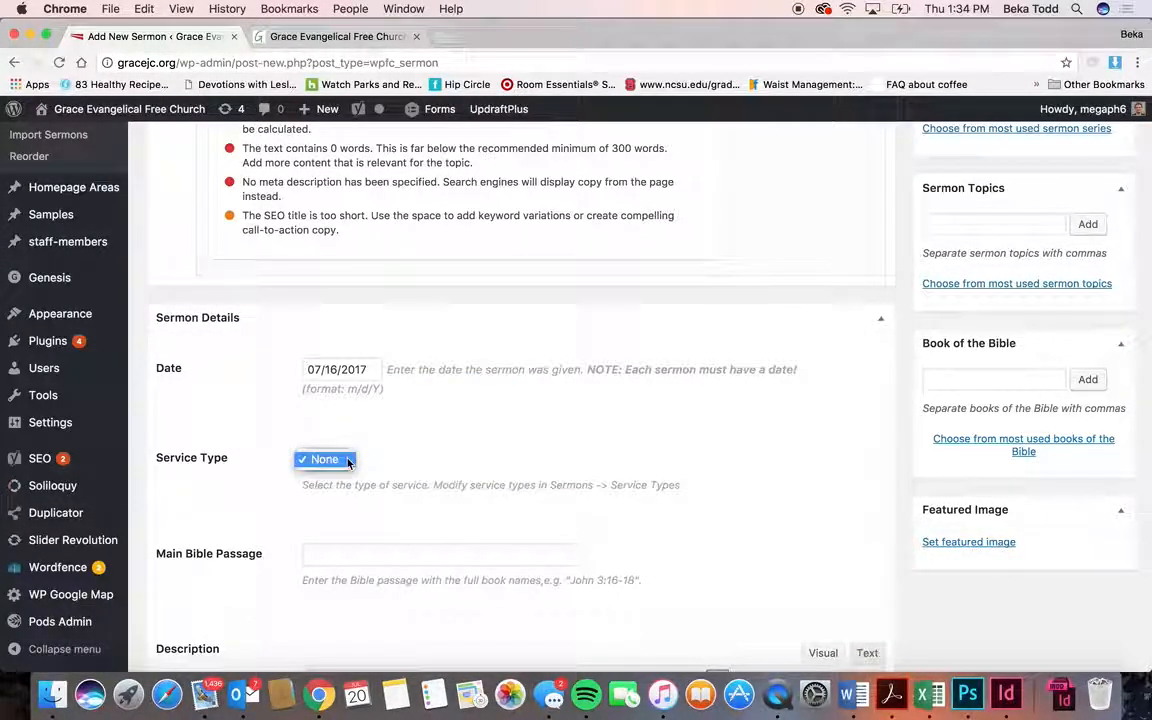
pyautogui.click(455, 444)
# - Attach the 03_18_2017 service mp3 as the sermon audio file
pyautogui.scroll(-3, 555, 512)
pyautogui.click(540, 424)
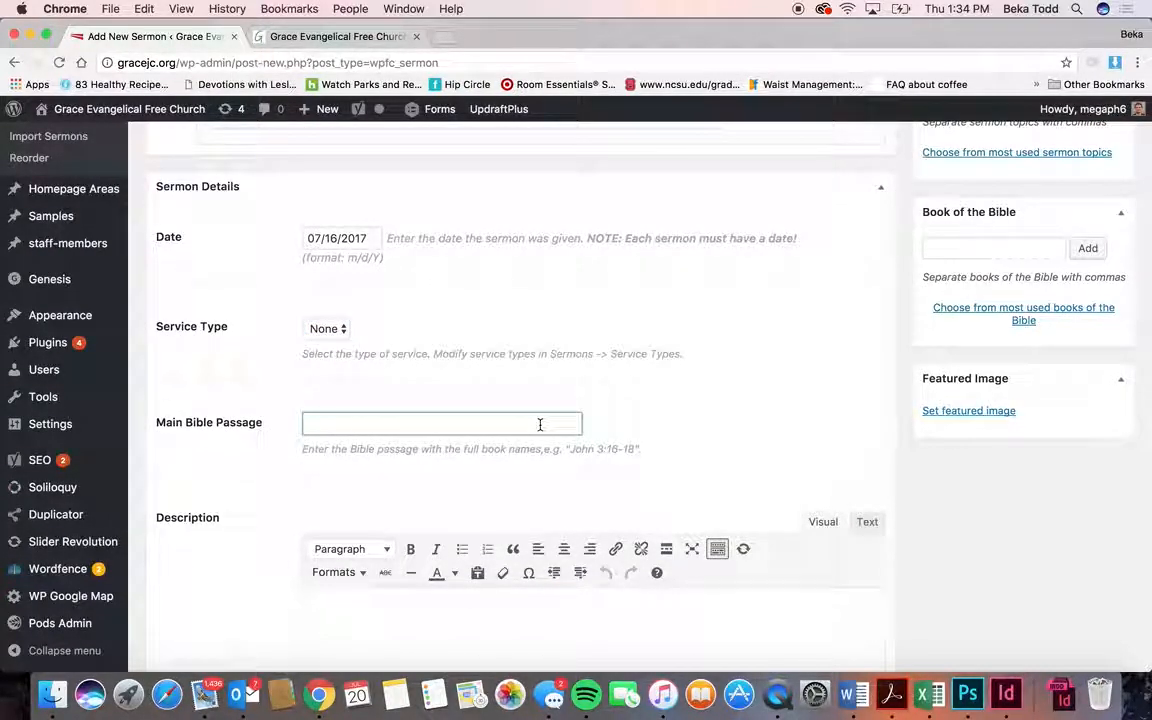
pyautogui.scroll(-4, 413, 421)
pyautogui.click(413, 421)
pyautogui.scroll(-5, 413, 421)
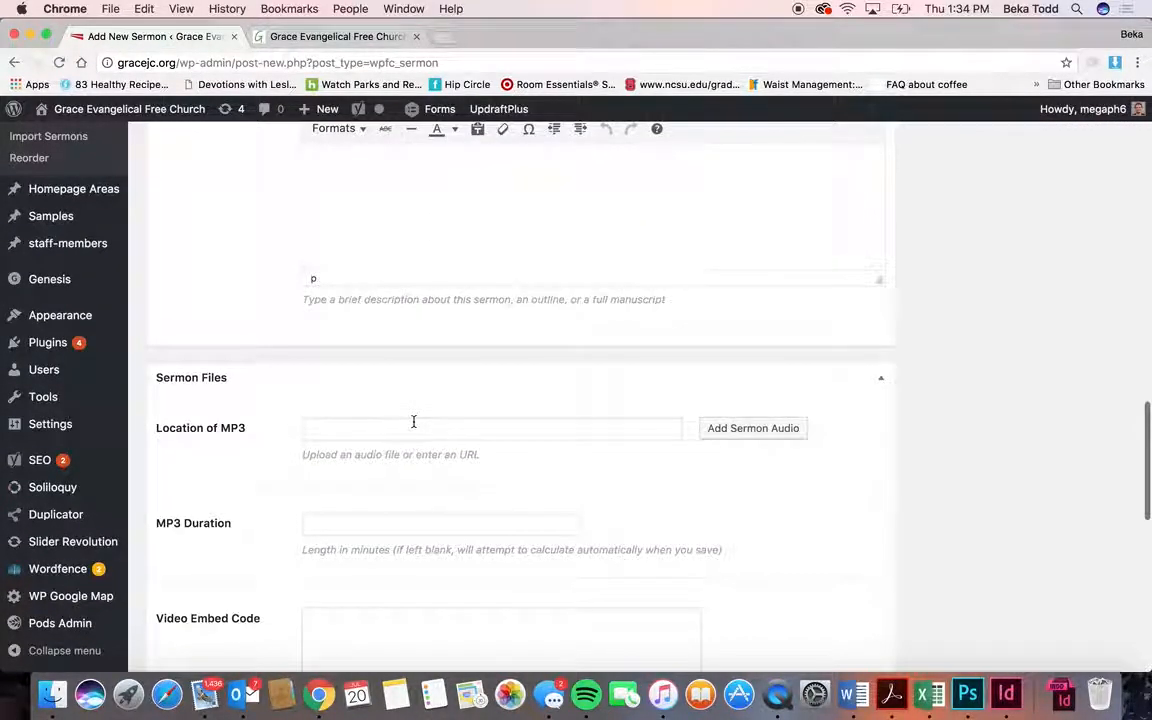
pyautogui.click(753, 428)
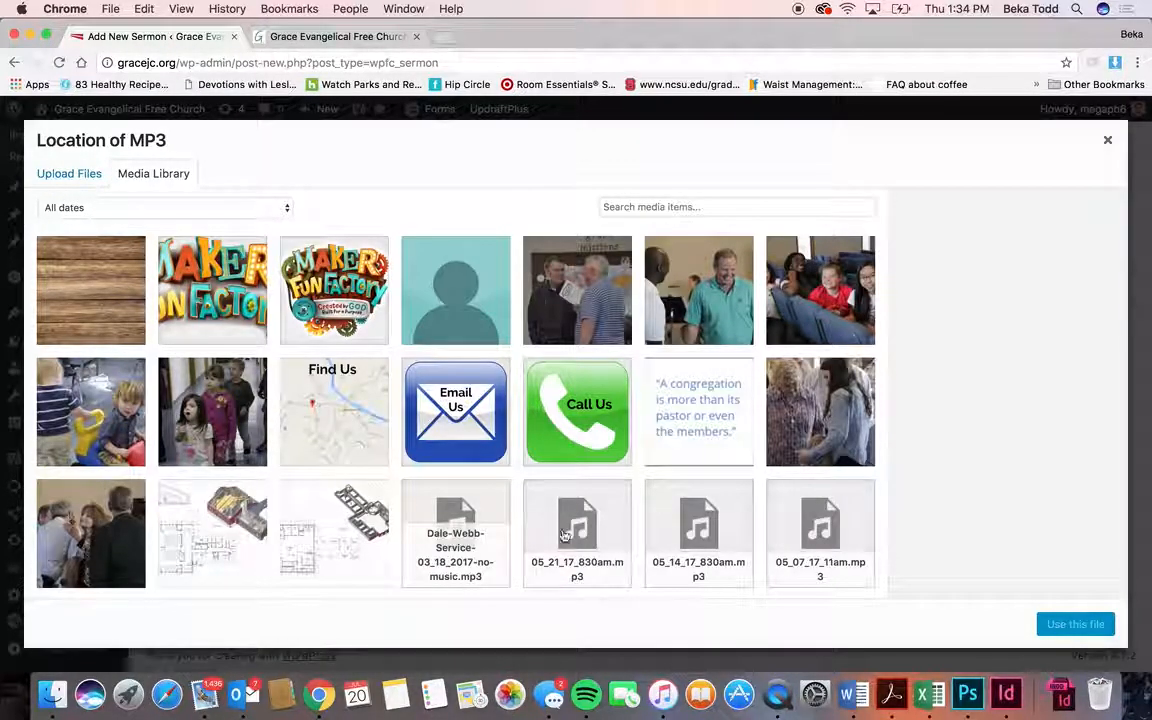
pyautogui.click(508, 524)
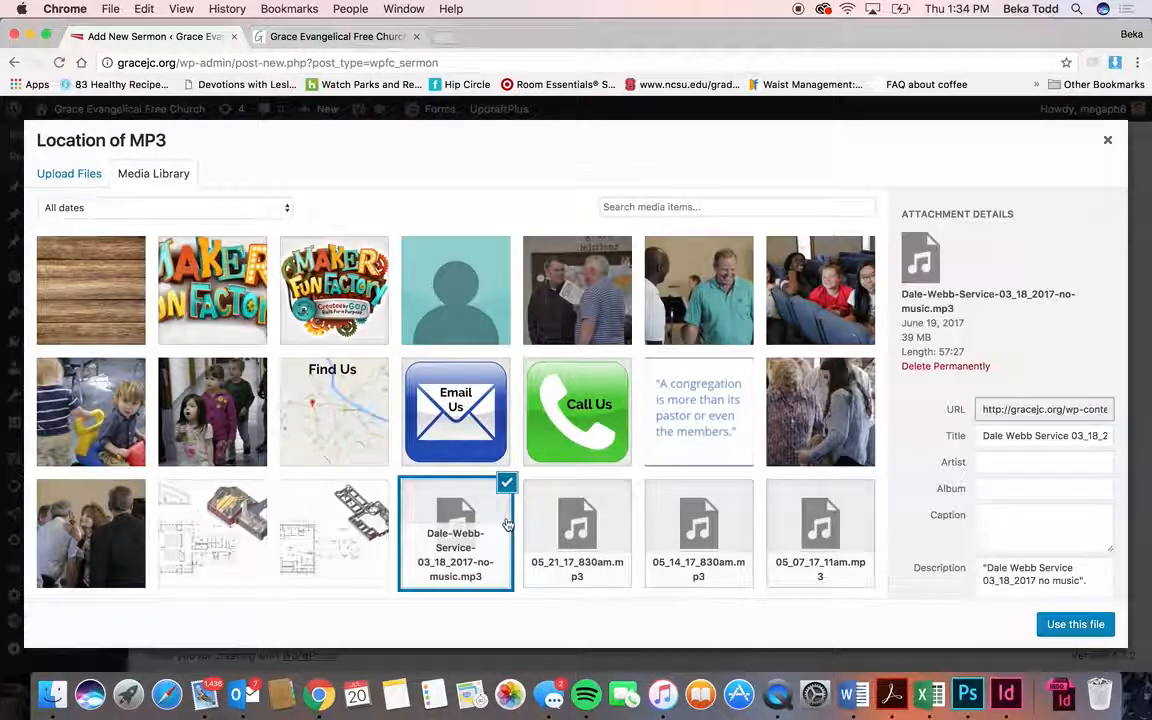
pyautogui.click(1075, 624)
# - Open the Sermon Notes file picker, close it without a file, and begin the preacher entry
pyautogui.scroll(-3, 704, 544)
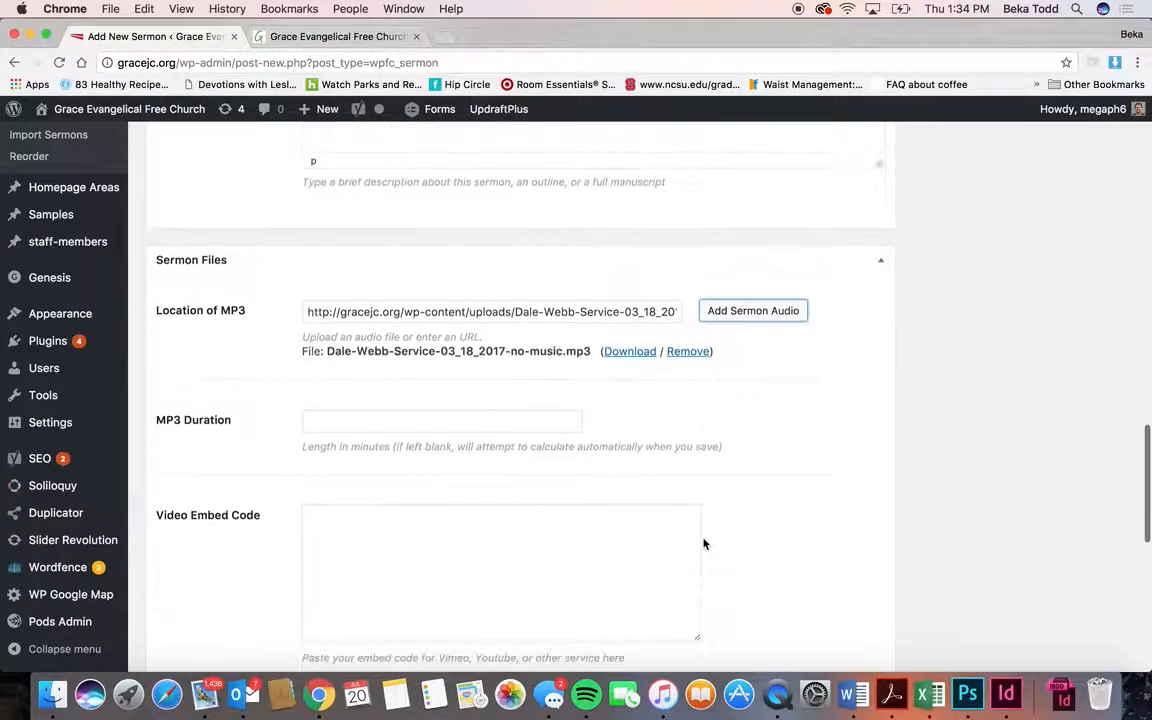
pyautogui.scroll(-2, 704, 544)
pyautogui.scroll(-10, 530, 367)
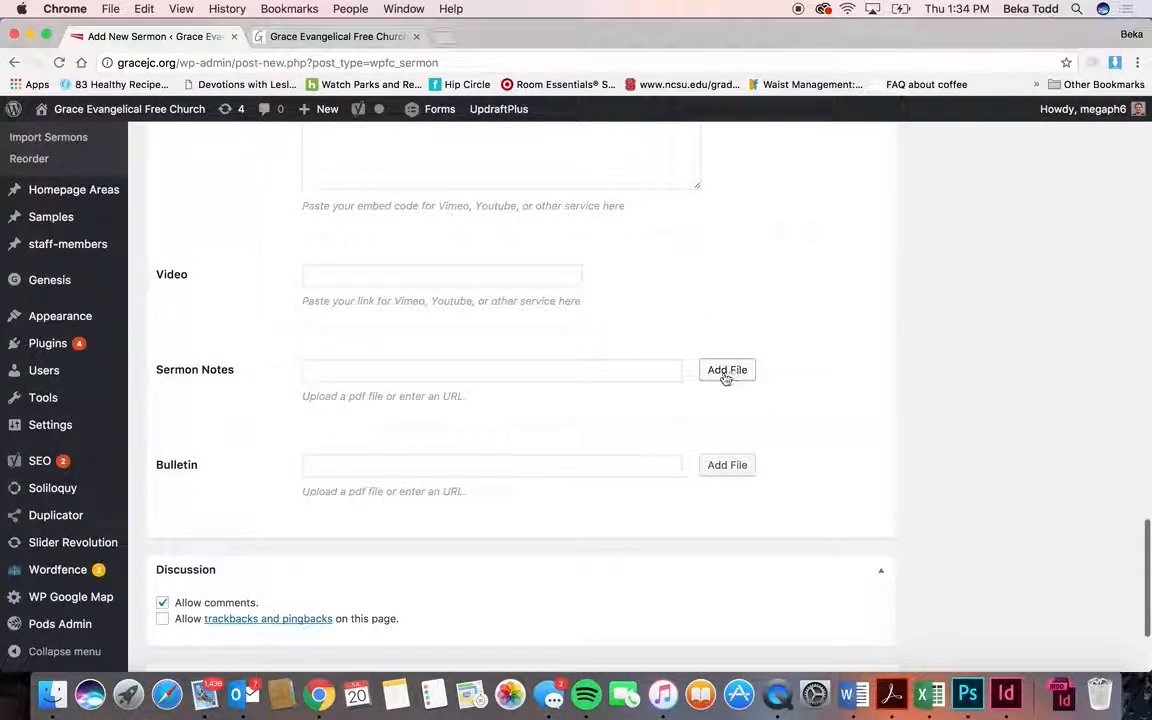
pyautogui.click(726, 370)
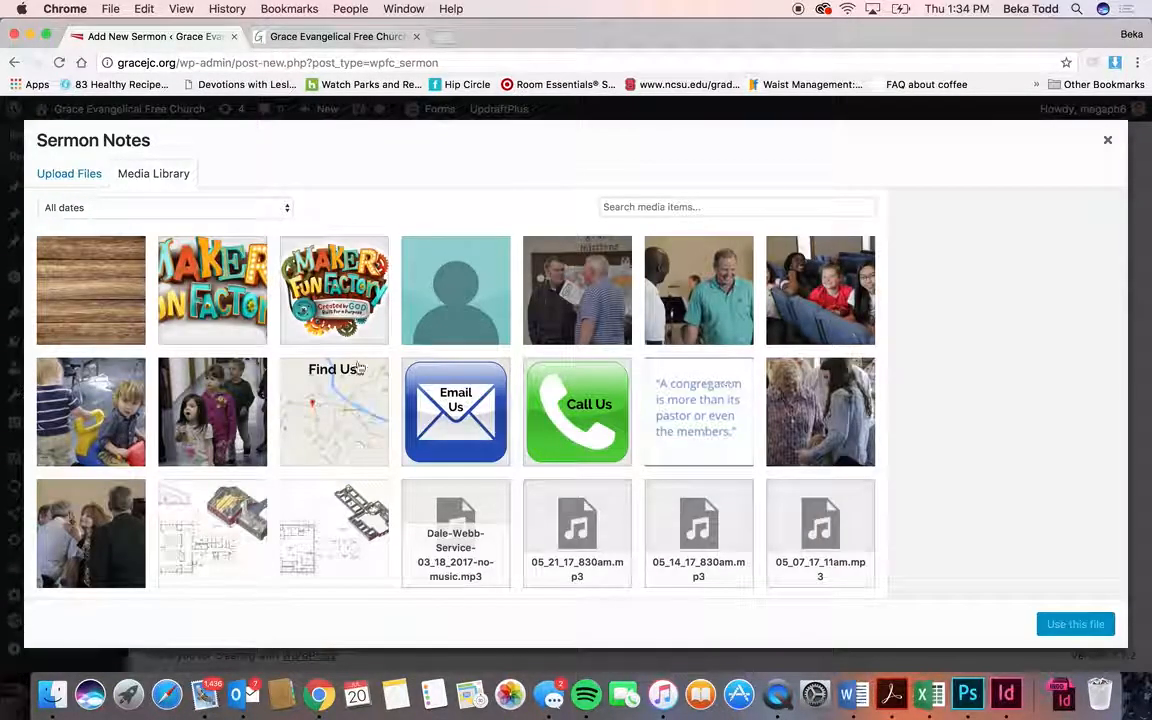
pyautogui.scroll(-4, 363, 523)
pyautogui.scroll(4, 272, 385)
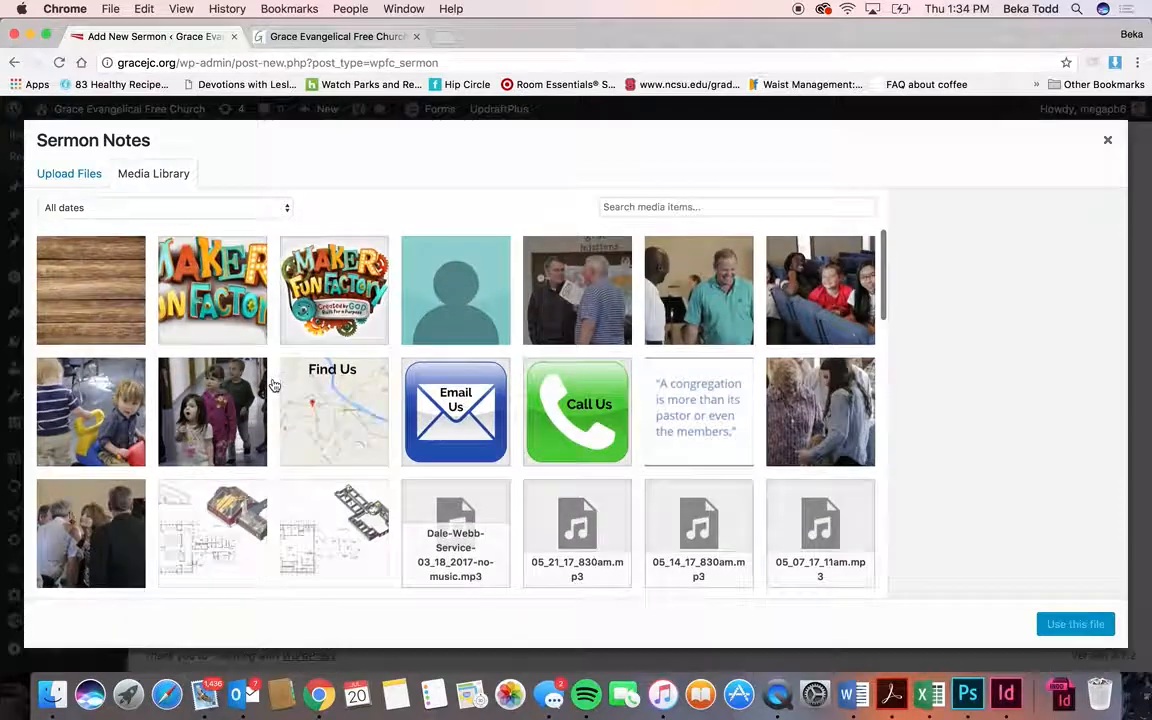
pyautogui.click(1107, 140)
pyautogui.scroll(-3, 664, 417)
pyautogui.scroll(10, 664, 417)
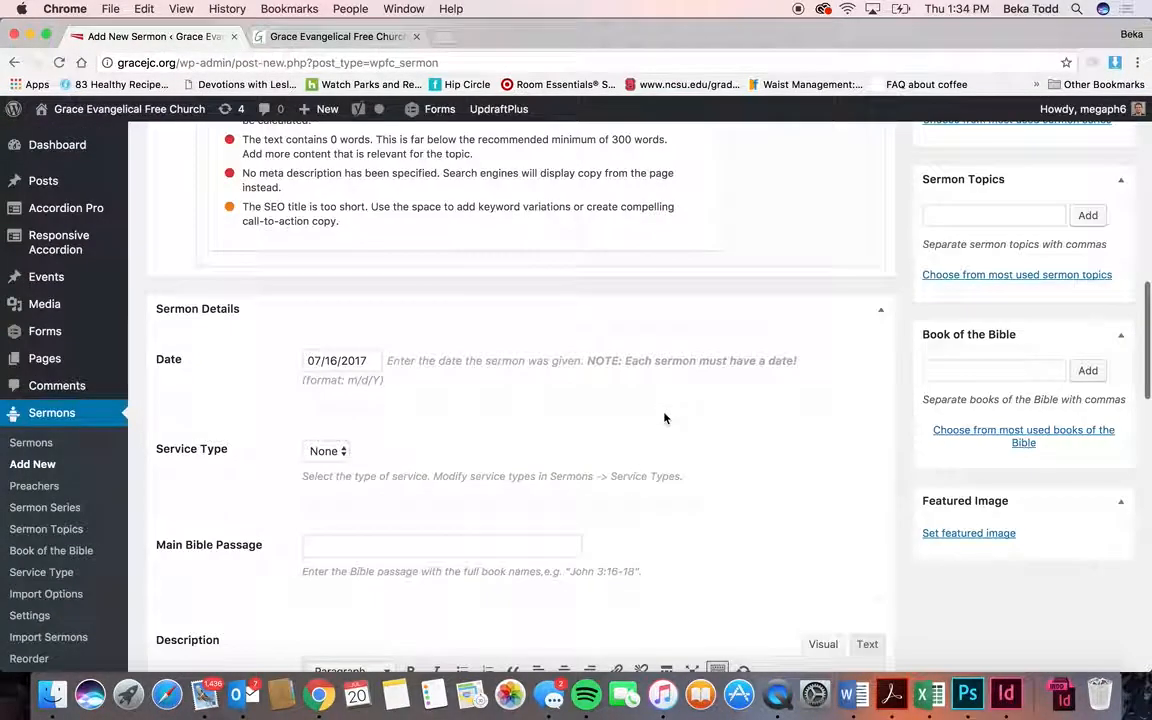
pyautogui.scroll(5, 664, 418)
pyautogui.click(990, 250)
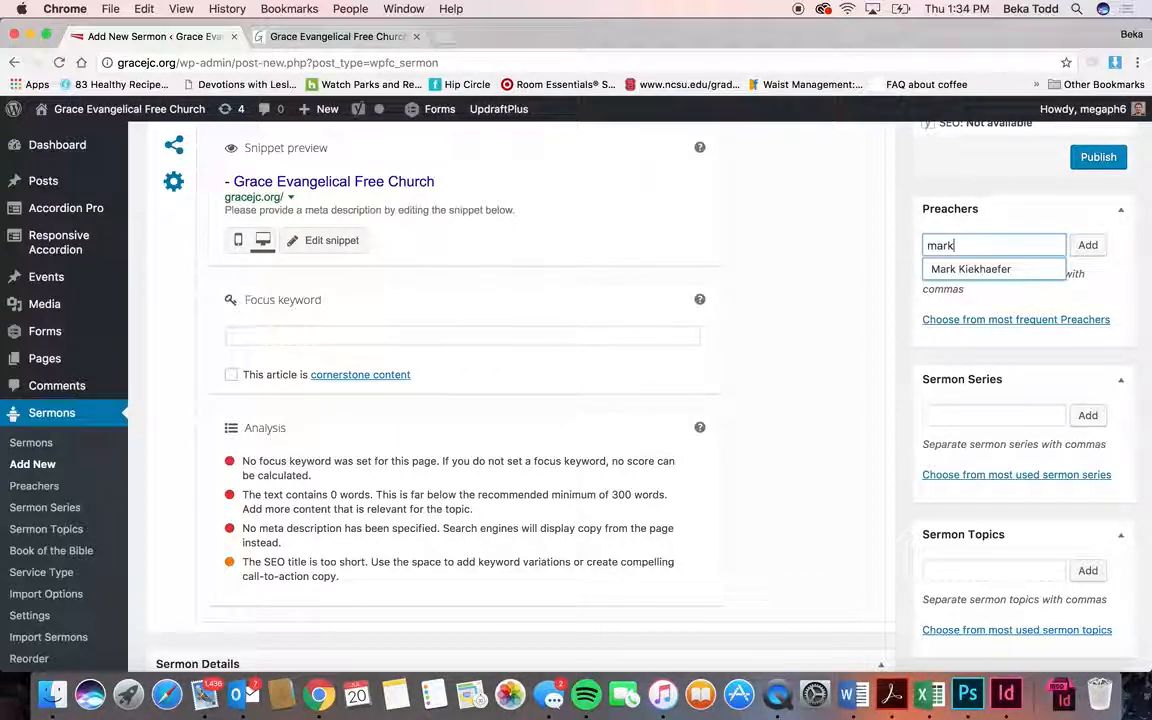
# - Add the suggested existing preacher as a tag in the Preachers box
pyautogui.click(990, 268)
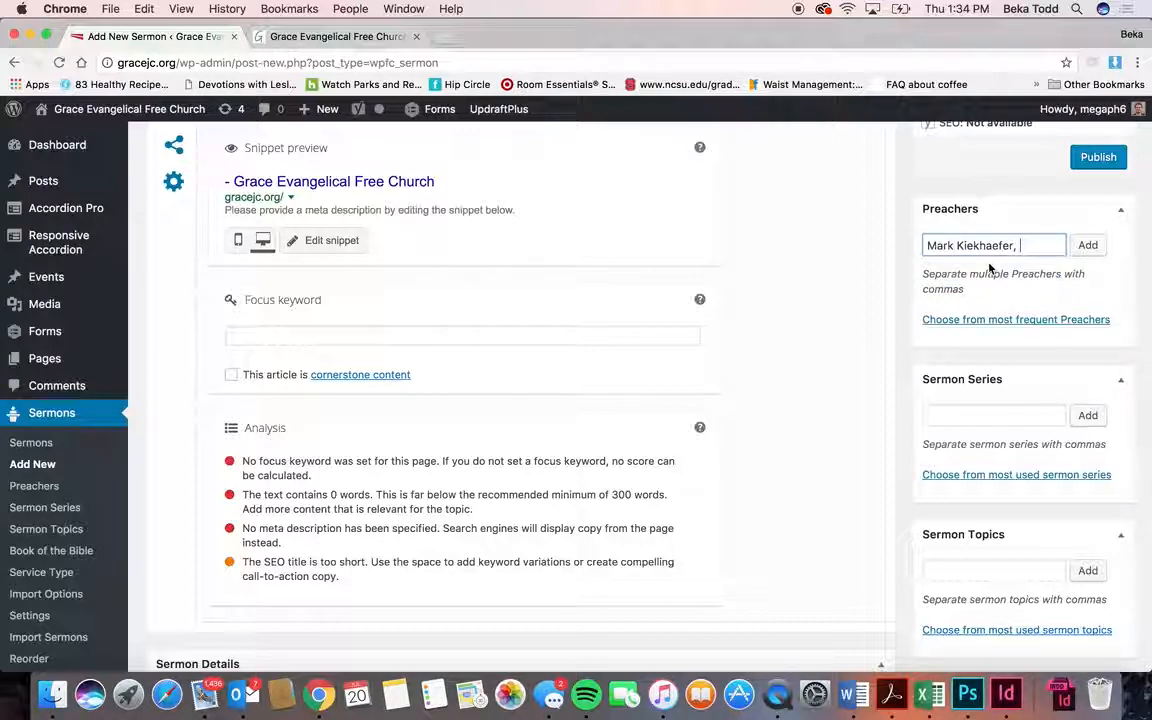
pyautogui.click(1088, 246)
pyautogui.click(987, 430)
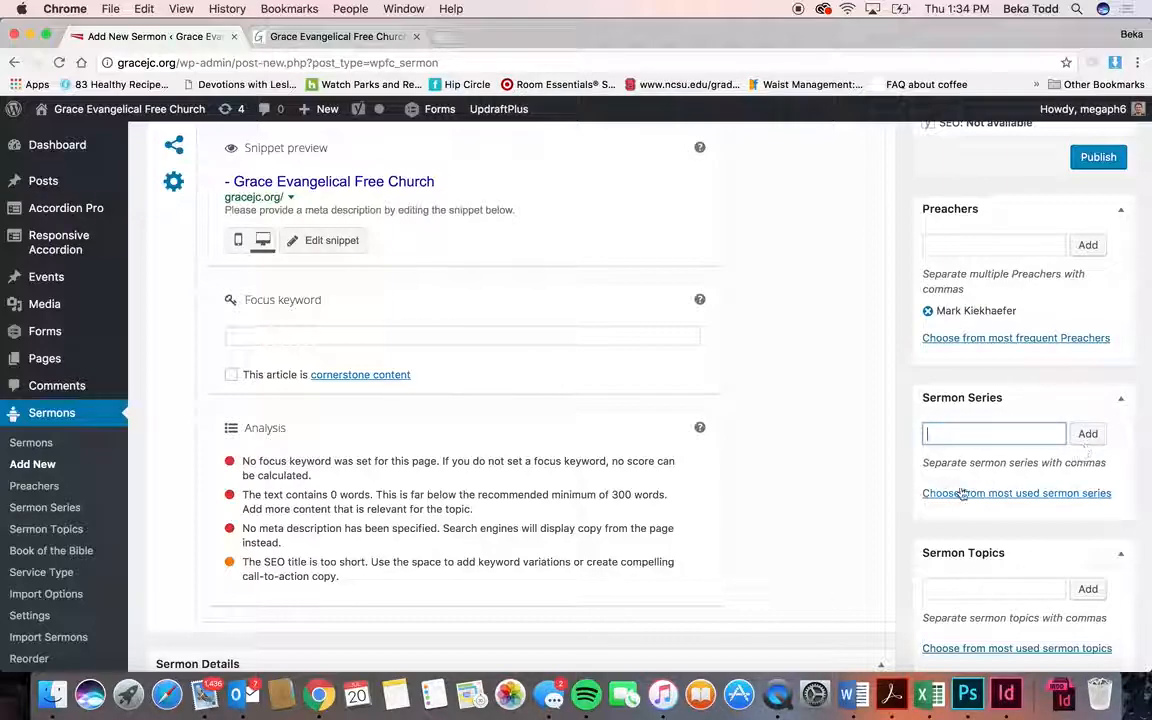
# - Scroll through the new-sermon form, then go to the Homepage Areas list
pyautogui.scroll(-5, 960, 493)
pyautogui.scroll(-2, 960, 490)
pyautogui.scroll(2, 960, 488)
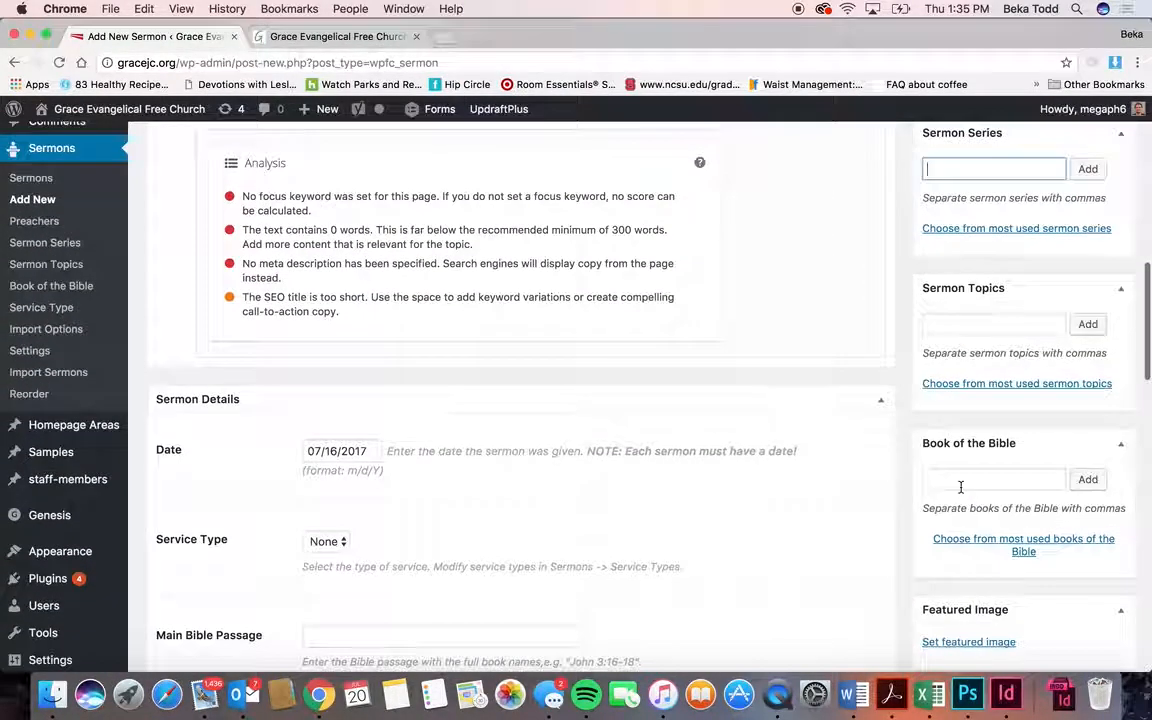
pyautogui.scroll(8, 771, 388)
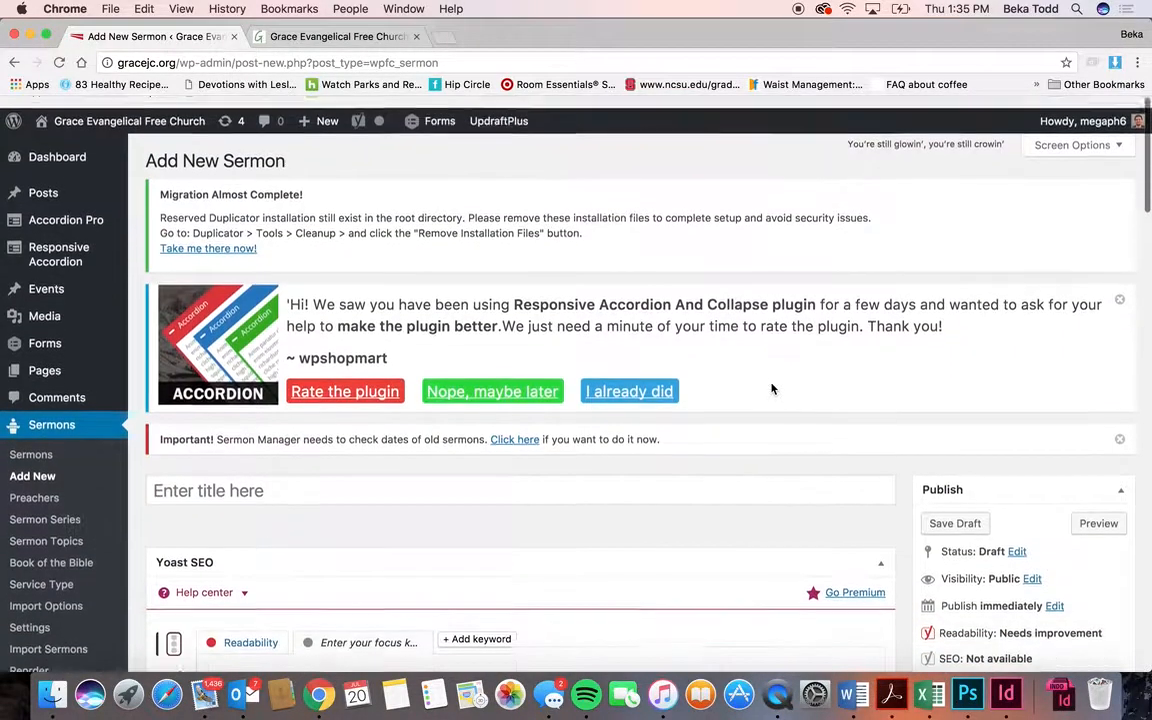
pyautogui.scroll(-4, 780, 386)
pyautogui.scroll(5, 895, 265)
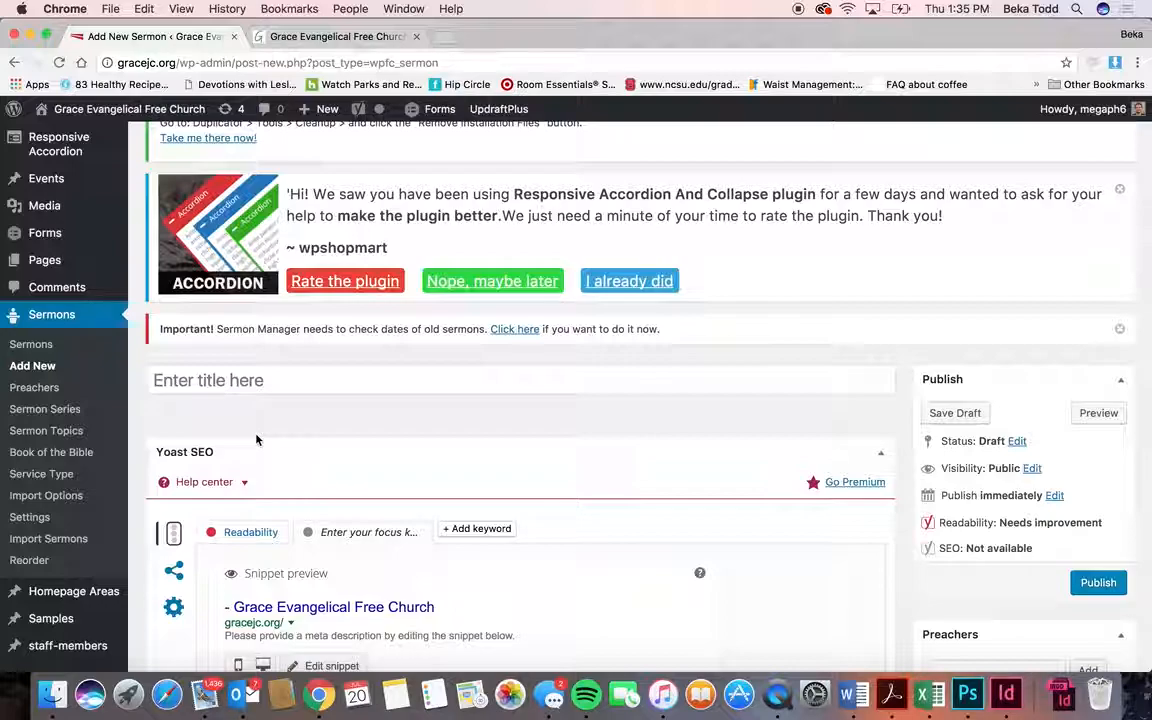
pyautogui.scroll(-3, 352, 426)
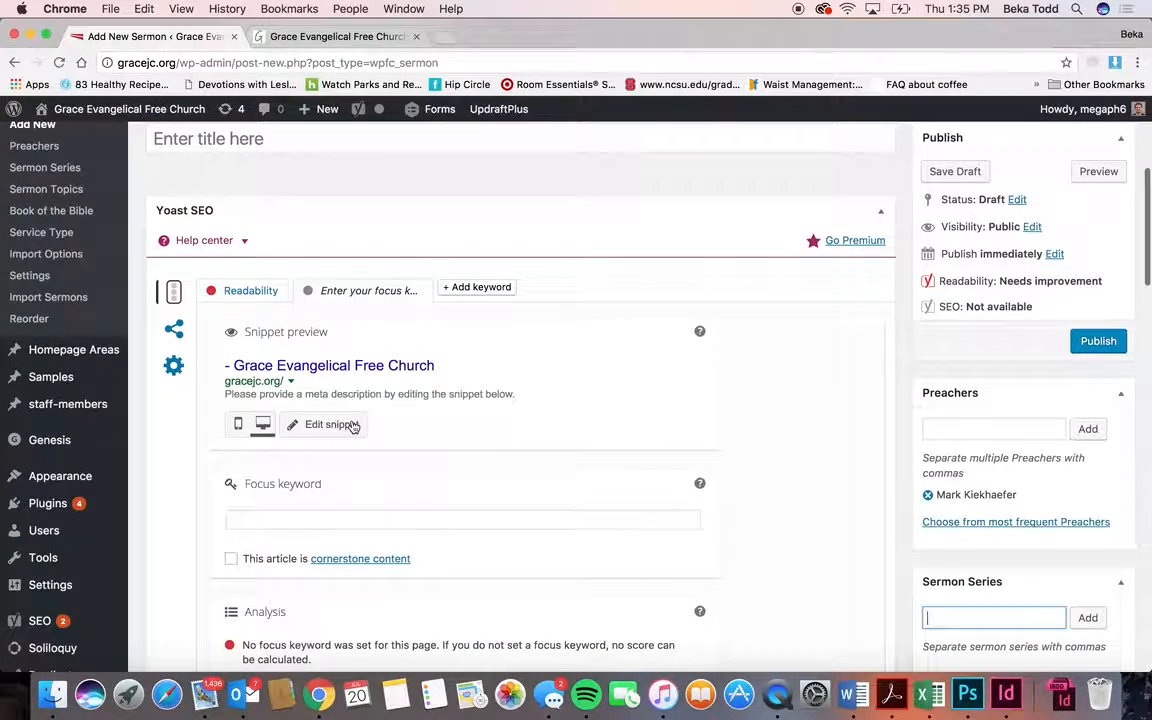
pyautogui.scroll(2, 353, 427)
pyautogui.scroll(2, 353, 427)
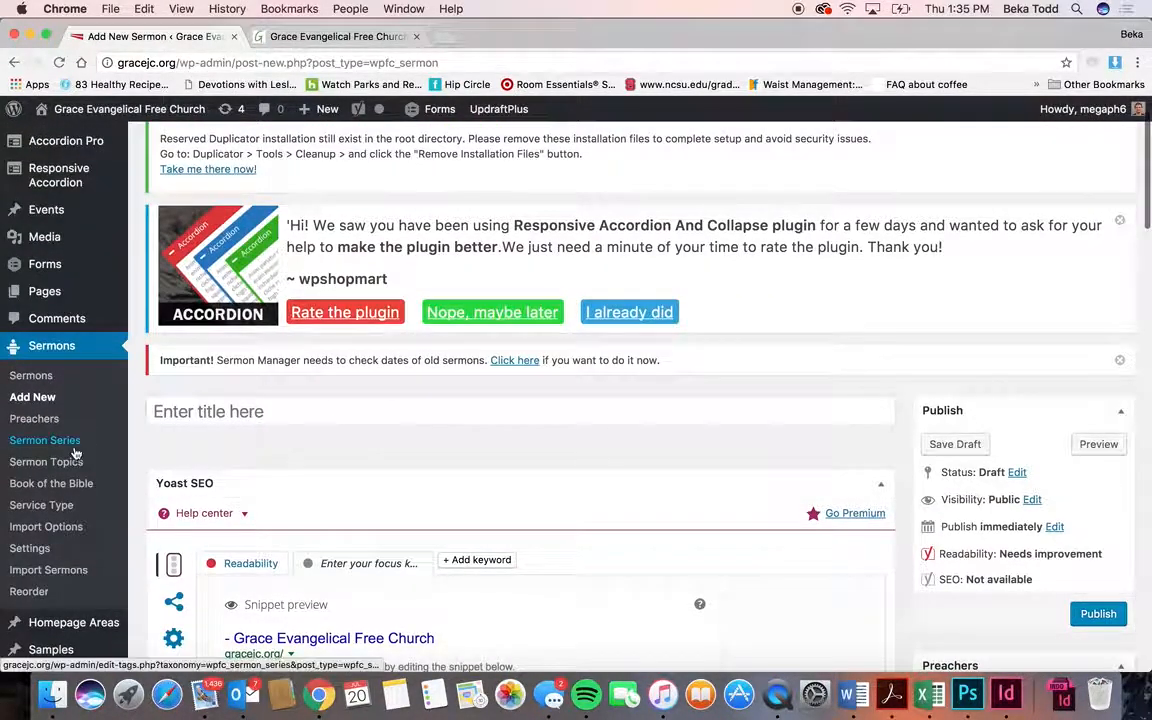
pyautogui.scroll(-4, 75, 453)
pyautogui.click(98, 357)
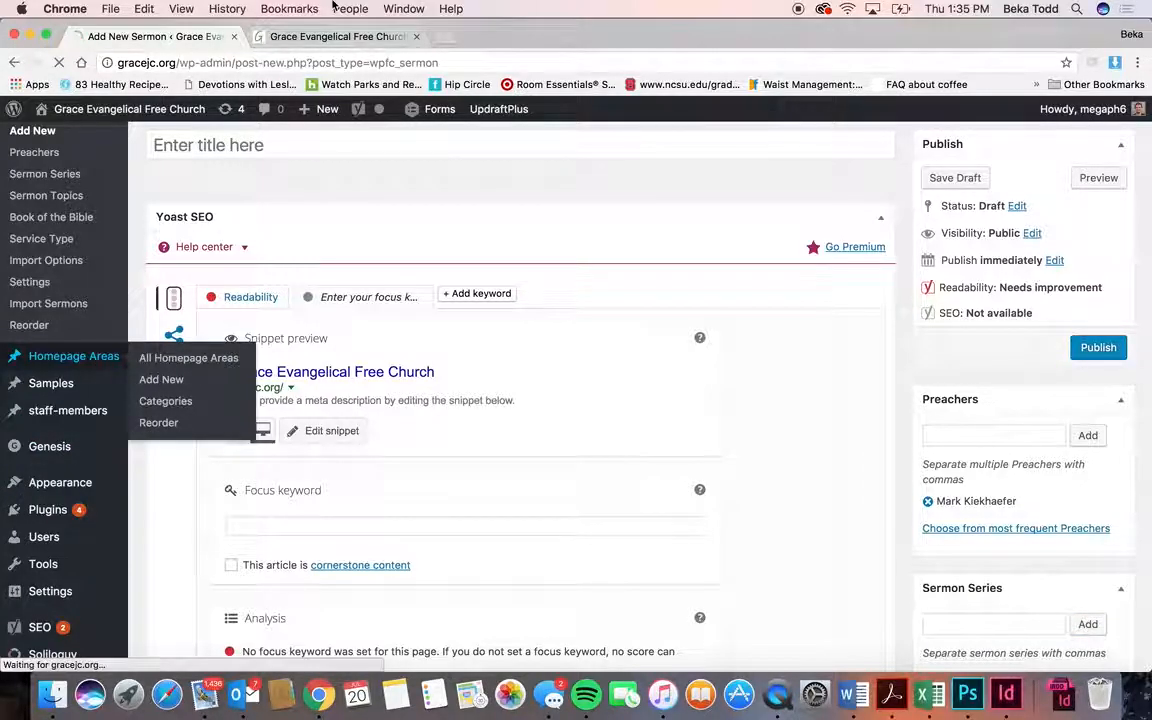
# - Scroll the live gracejc.org homepage, then return to the five-item Homepage Areas list
pyautogui.click(328, 36)
pyautogui.scroll(-4, 630, 303)
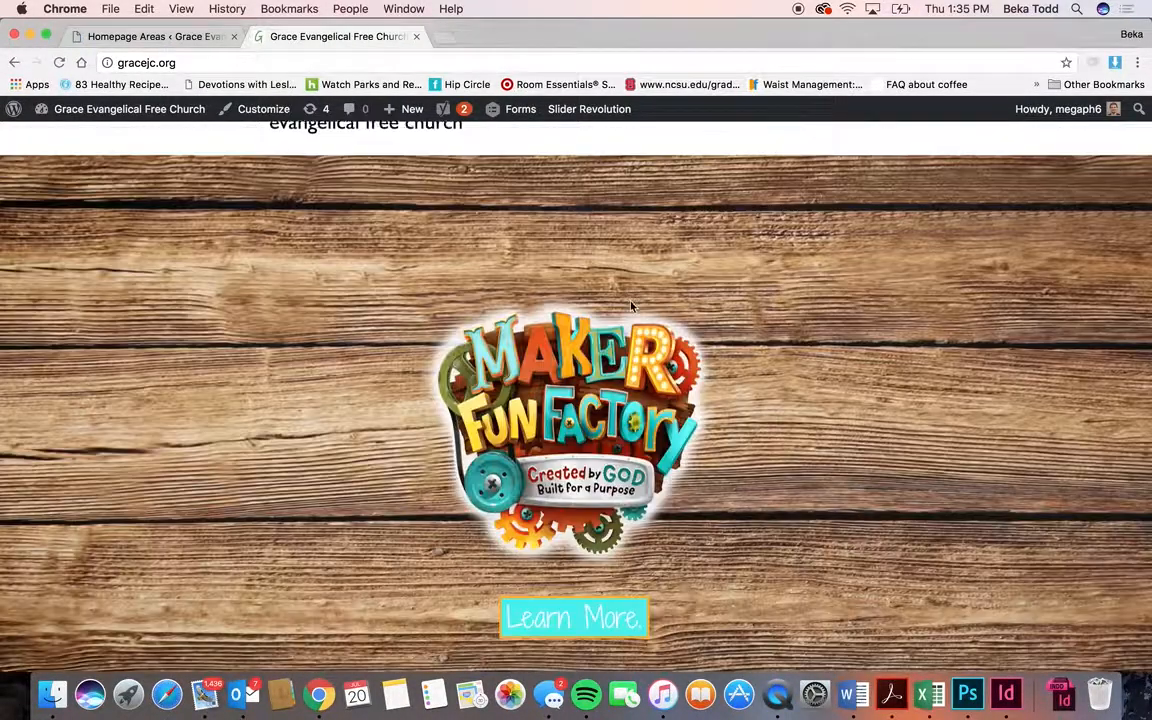
pyautogui.scroll(-8, 859, 220)
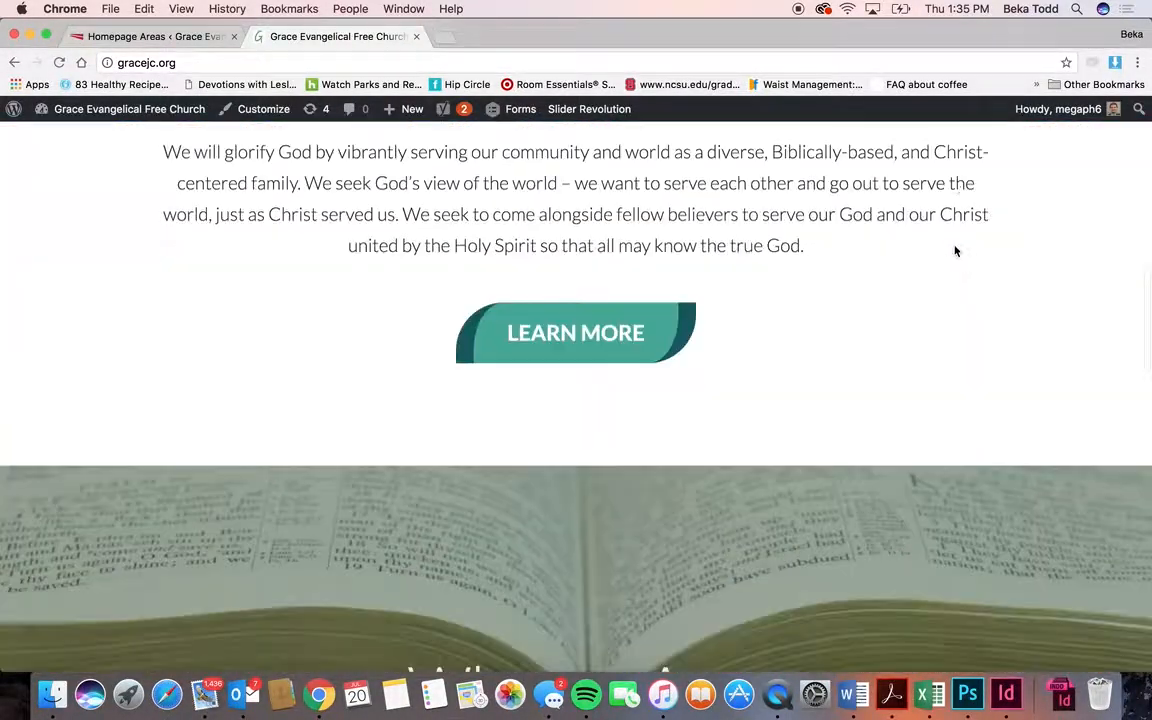
pyautogui.scroll(-15, 570, 422)
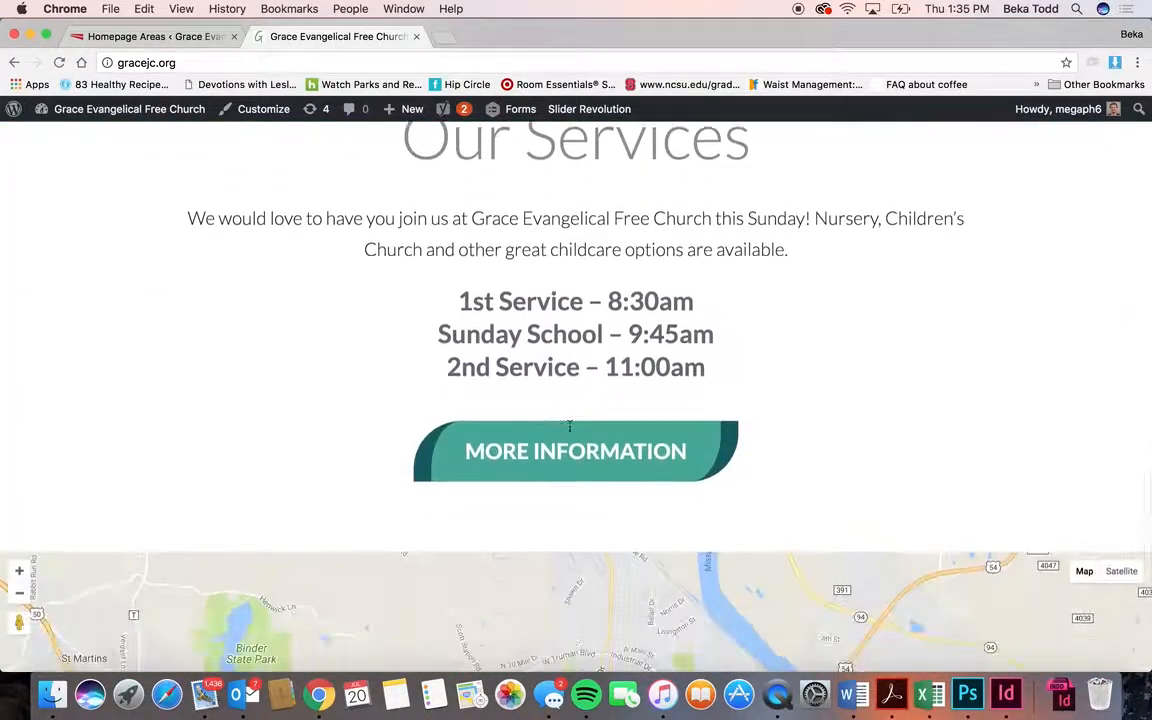
pyautogui.scroll(-3, 570, 425)
pyautogui.scroll(15, 568, 427)
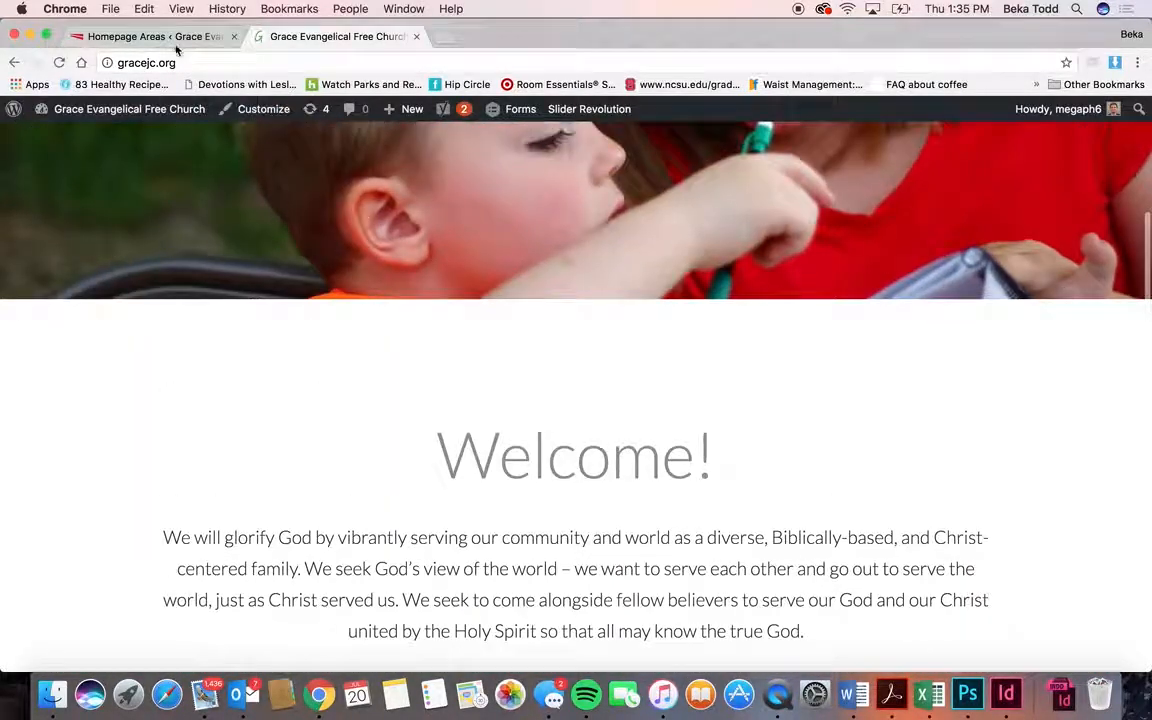
pyautogui.click(172, 38)
pyautogui.scroll(-5, 321, 391)
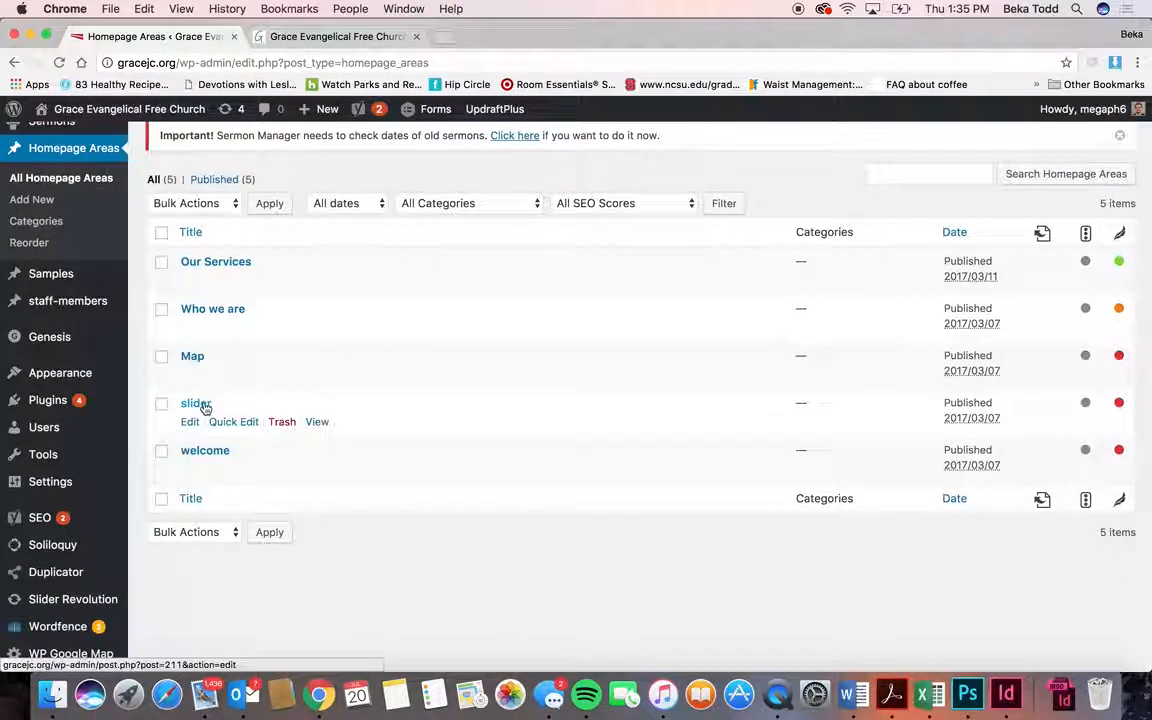
pyautogui.click(25, 243)
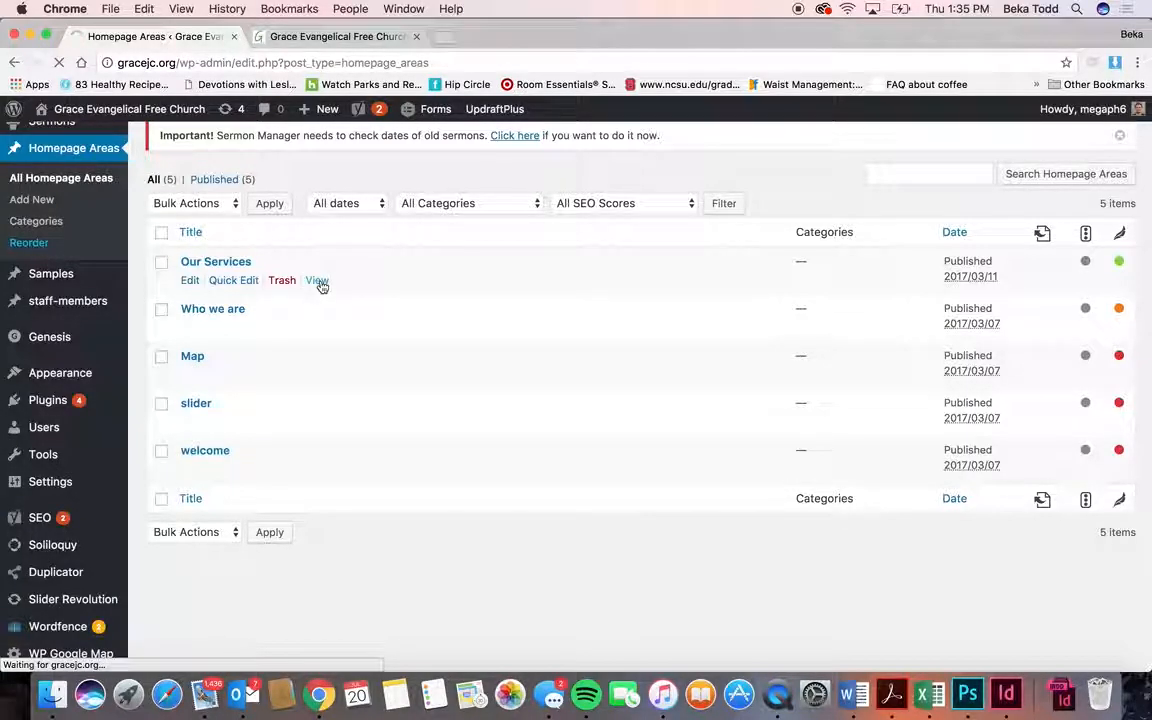
pyautogui.scroll(-2, 311, 491)
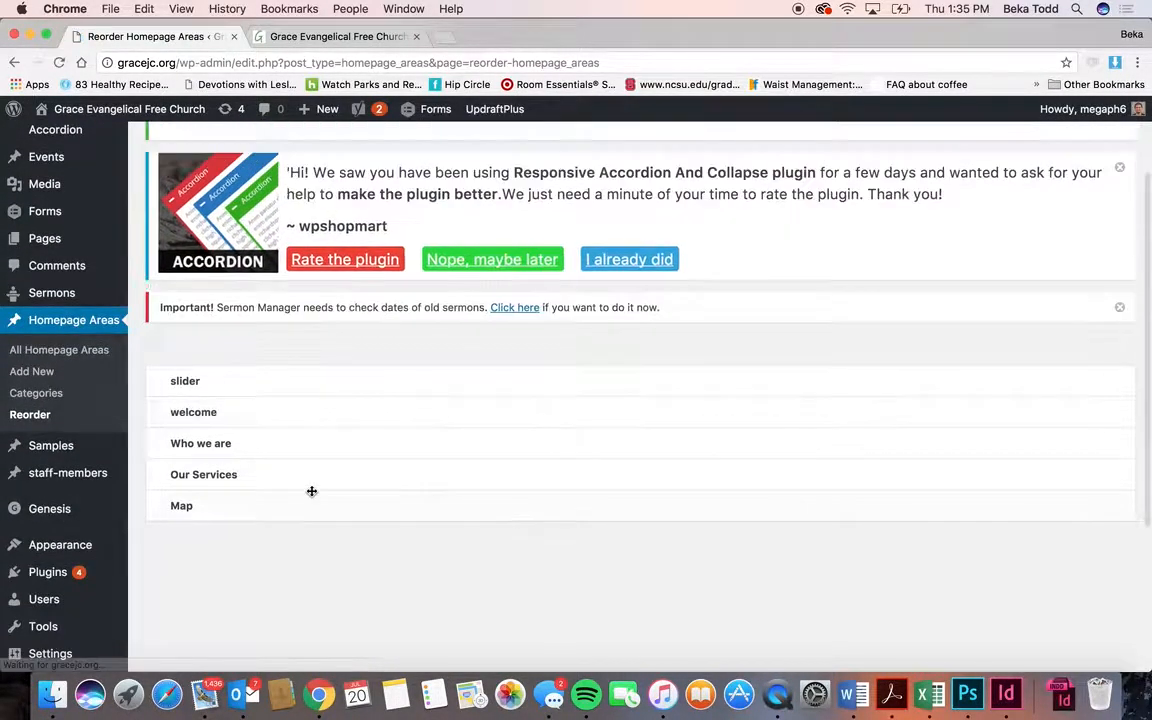
pyautogui.moveTo(283, 515); pyautogui.dragTo(293, 566)
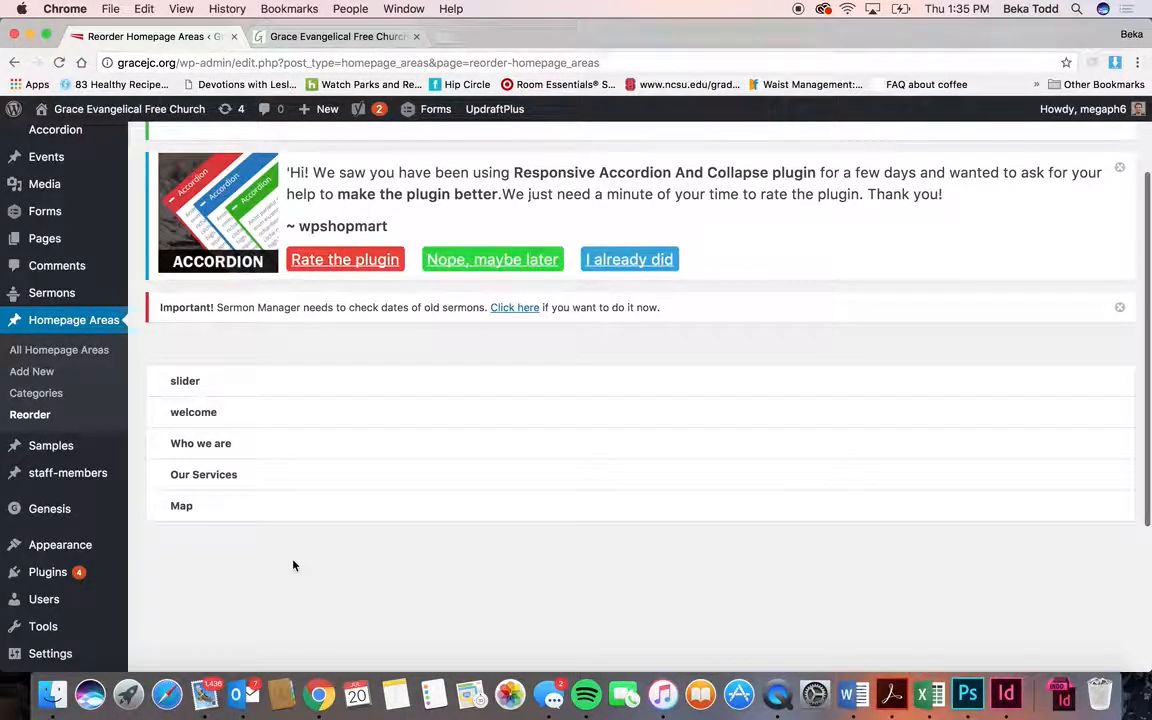
pyautogui.click(79, 364)
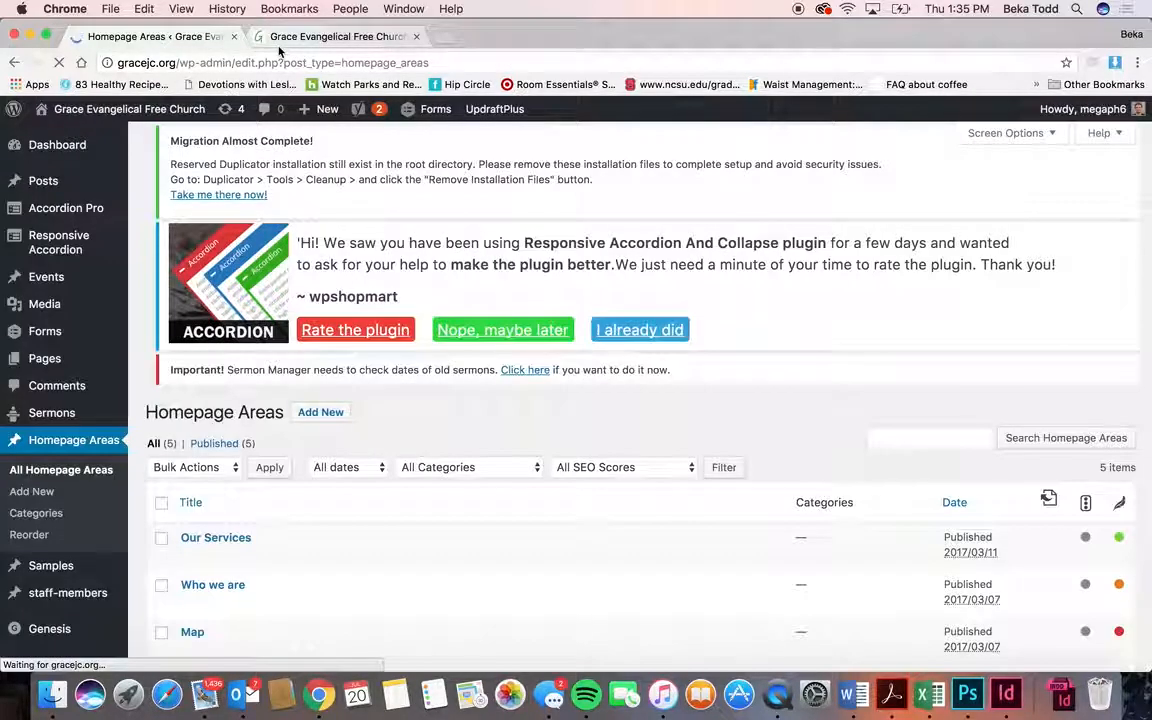
pyautogui.click(281, 40)
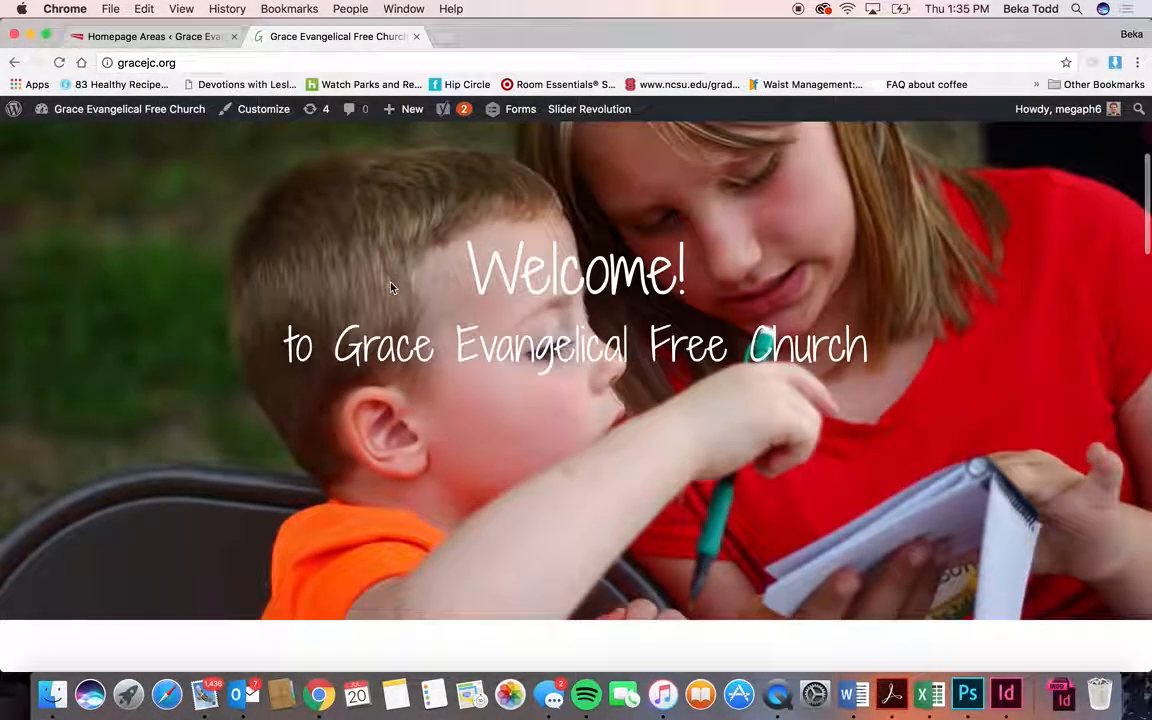
pyautogui.scroll(-2, 391, 288)
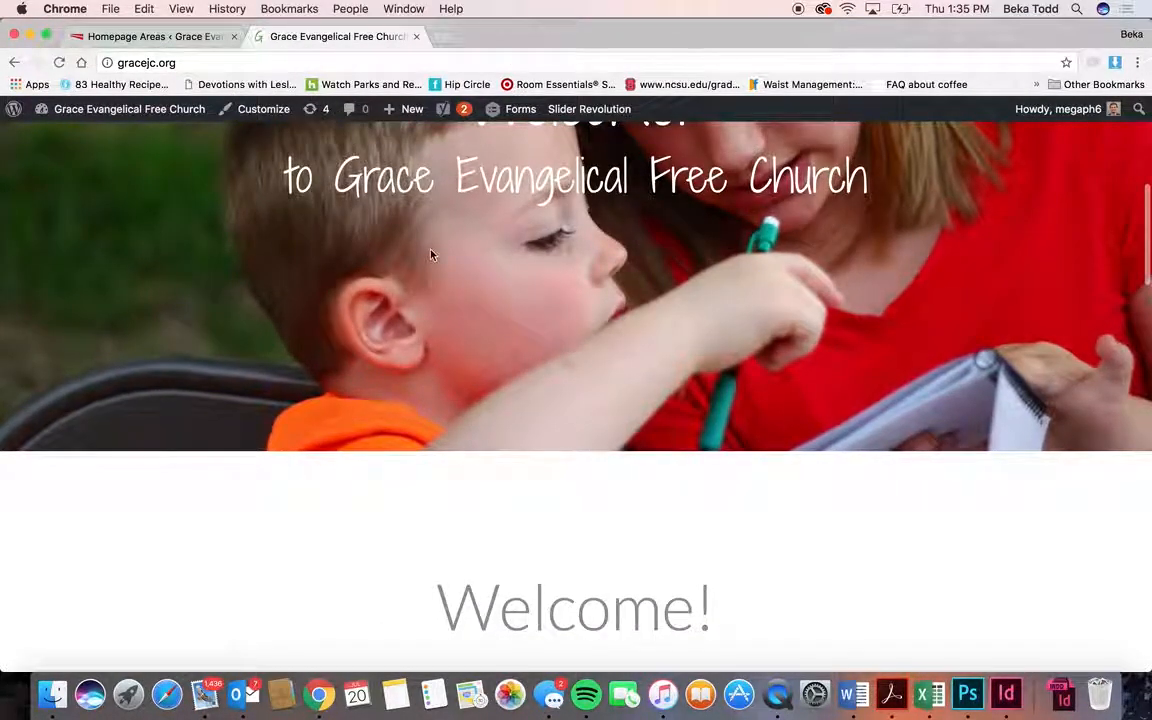
pyautogui.scroll(3, 431, 255)
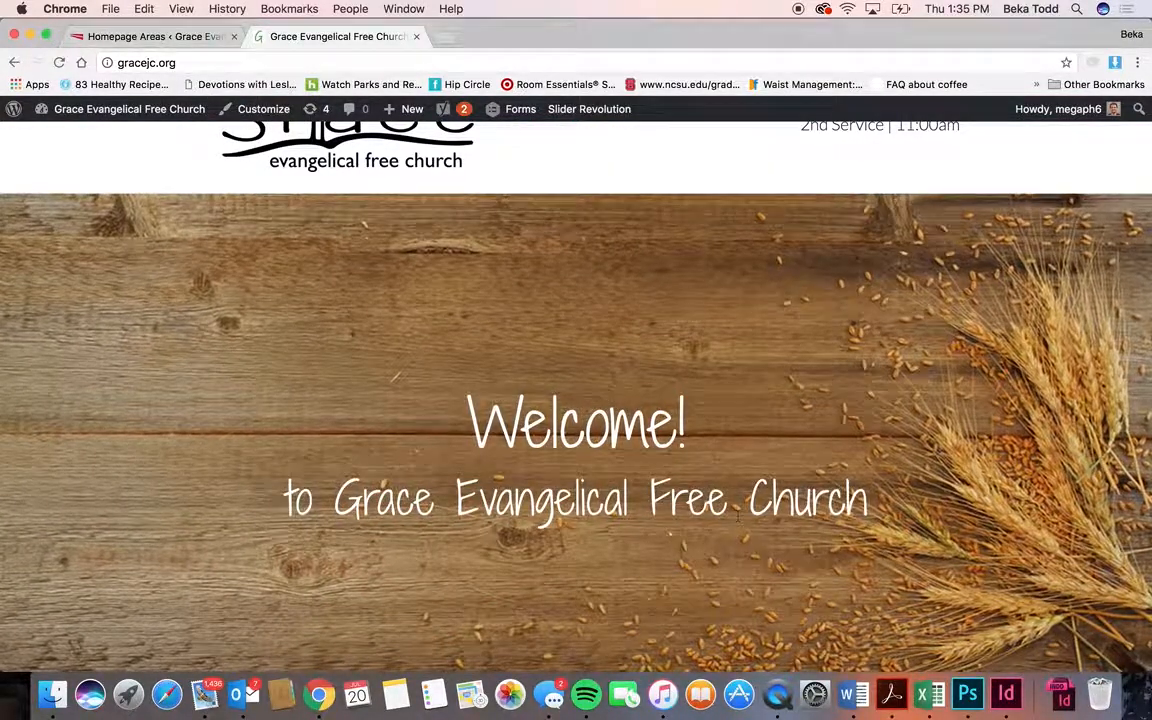
pyautogui.click(141, 38)
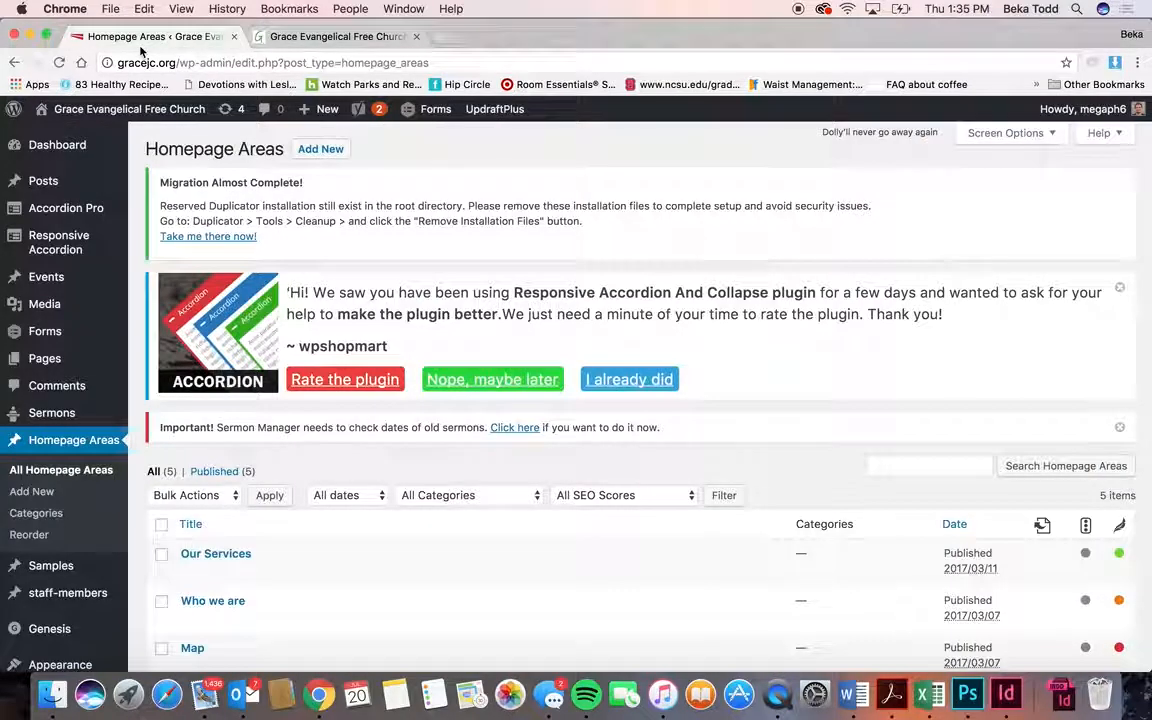
pyautogui.scroll(-5, 28, 492)
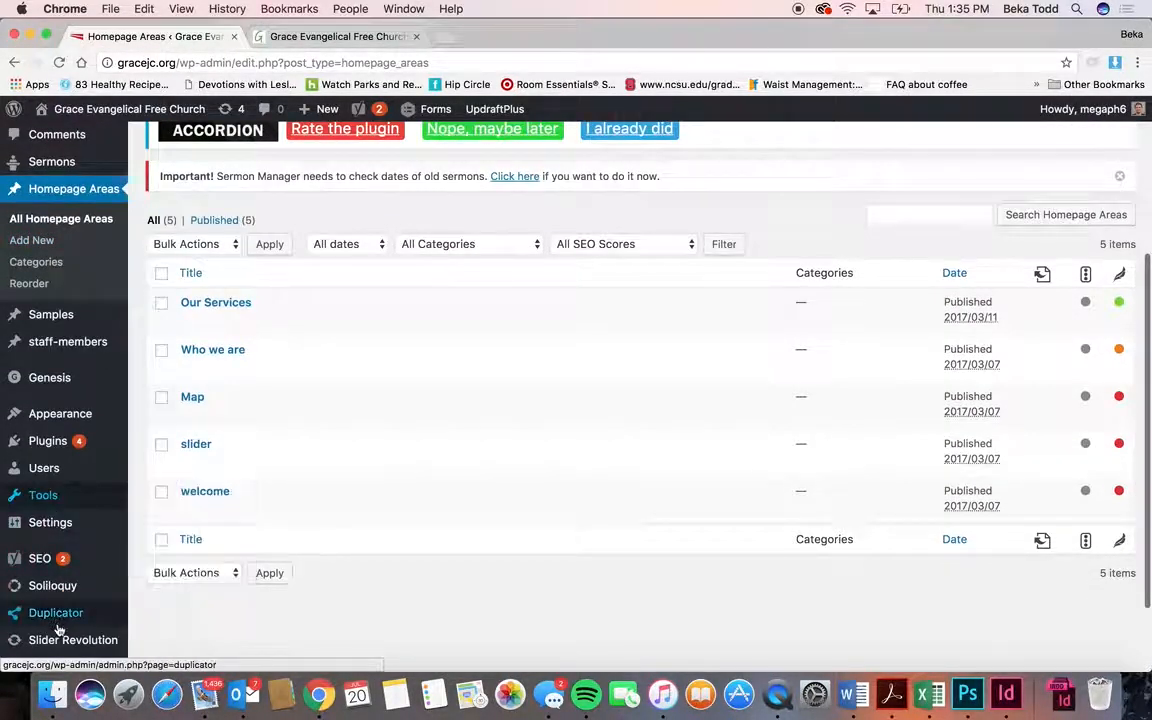
pyautogui.moveTo(60, 640)
pyautogui.scroll(3, 77, 378)
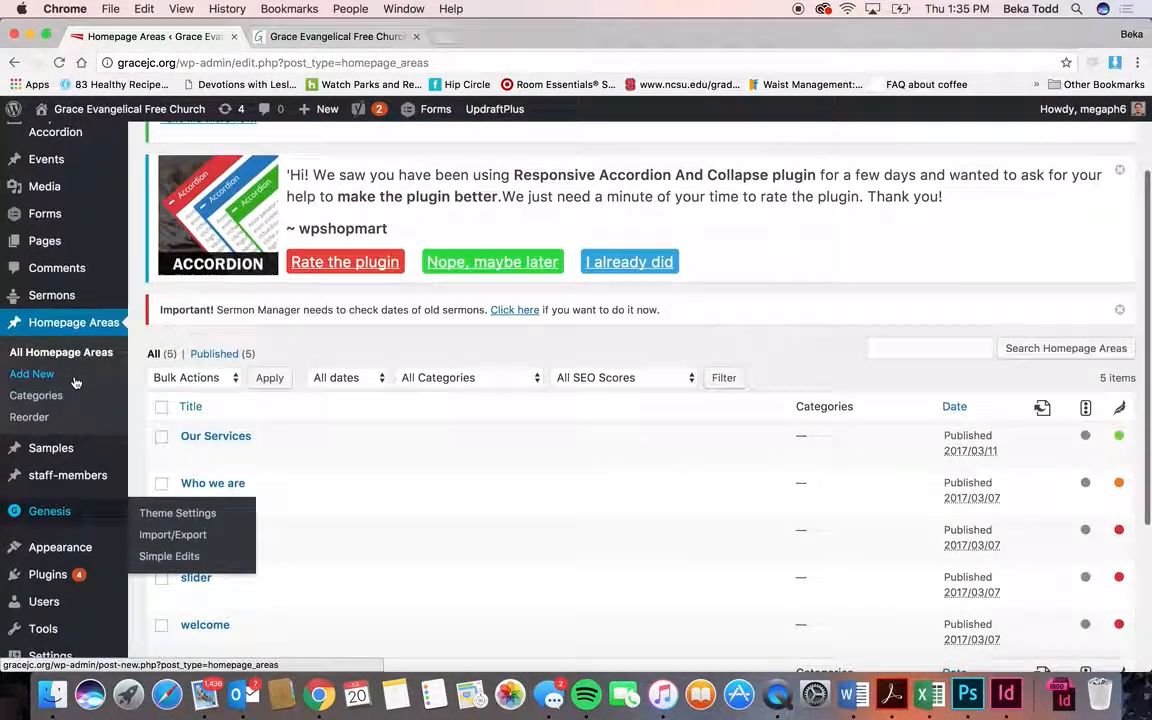
pyautogui.click(198, 580)
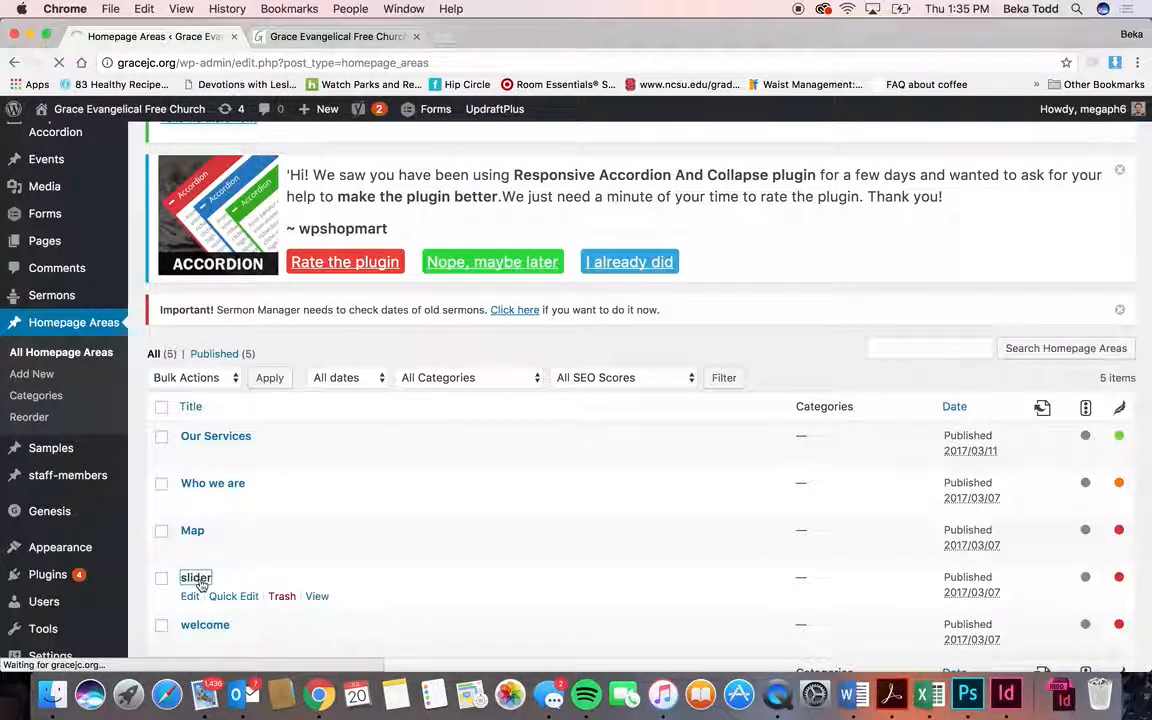
pyautogui.scroll(-3, 326, 572)
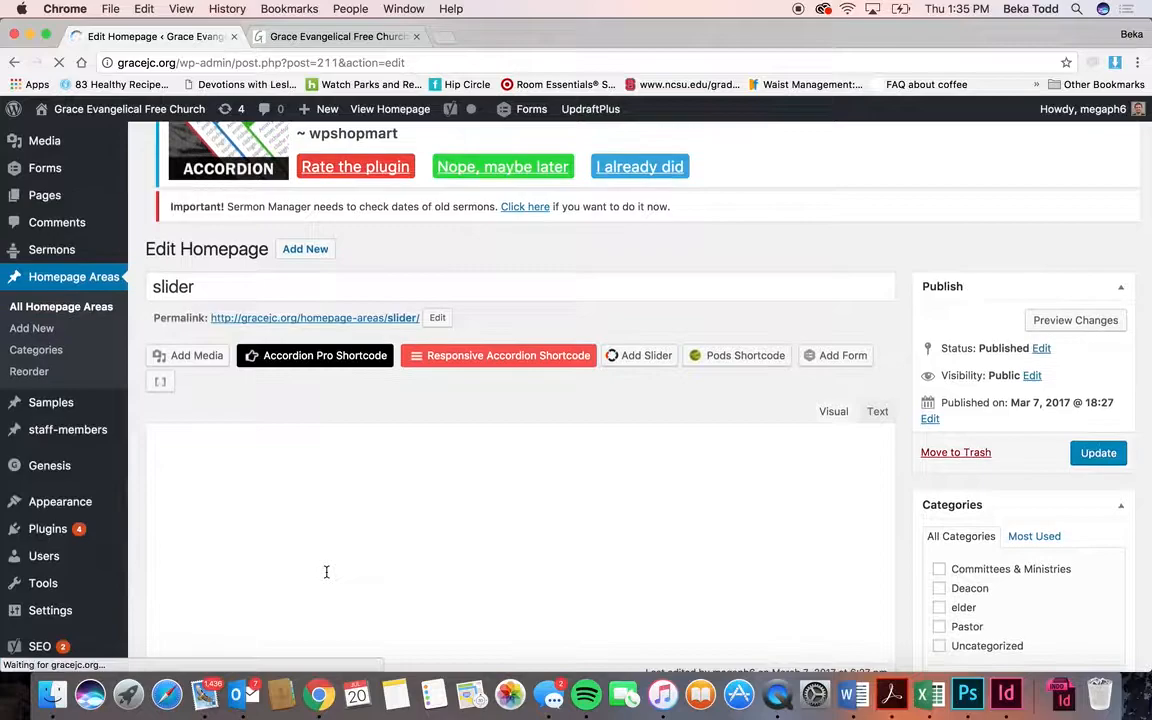
pyautogui.scroll(-5, 326, 572)
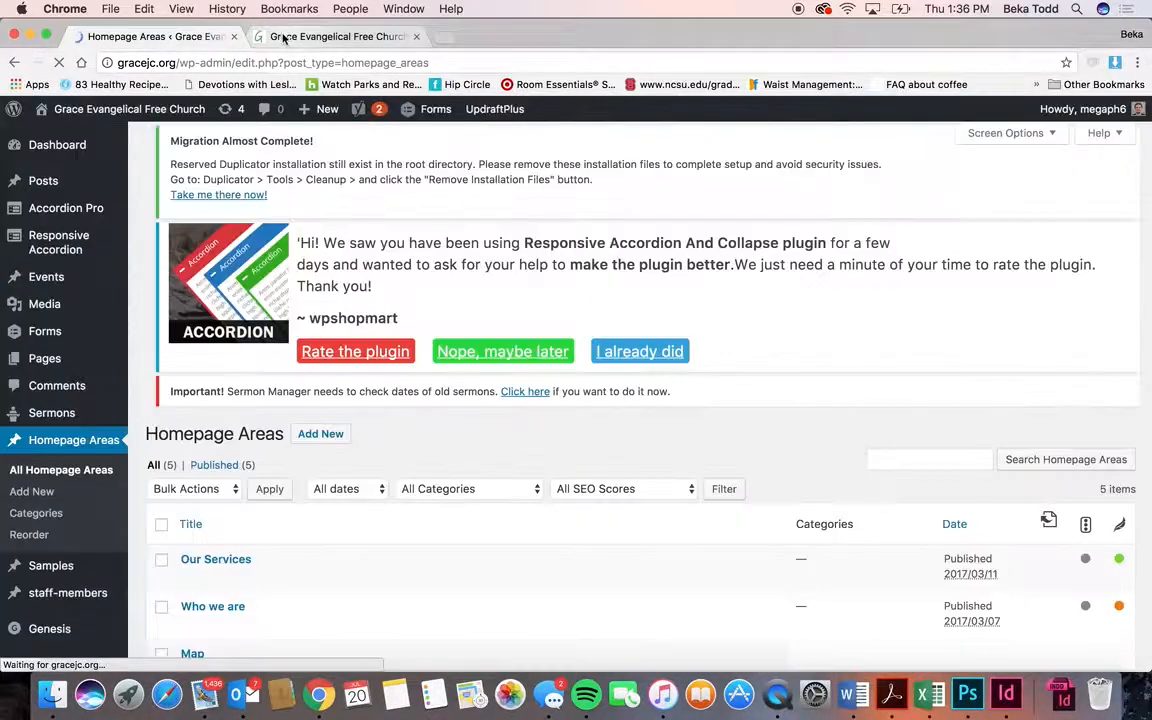
pyautogui.click(284, 38)
pyautogui.scroll(3, 347, 250)
pyautogui.scroll(-10, 348, 252)
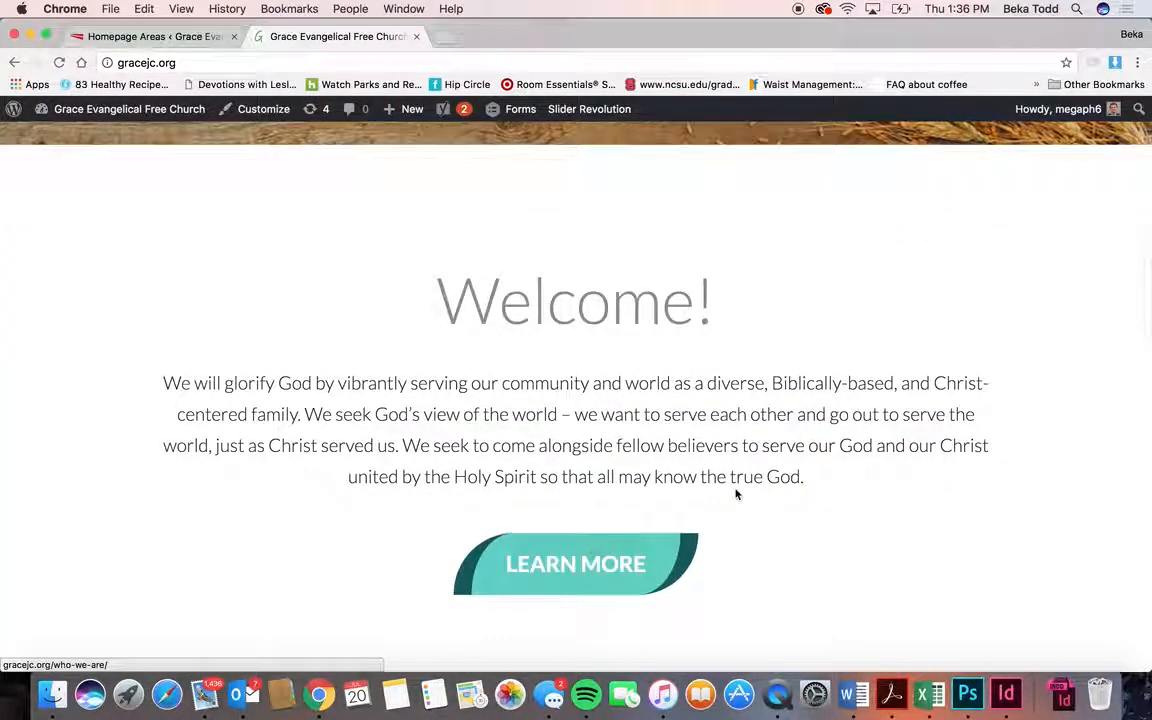
pyautogui.scroll(-3, 737, 494)
pyautogui.click(194, 43)
pyautogui.scroll(-3, 537, 419)
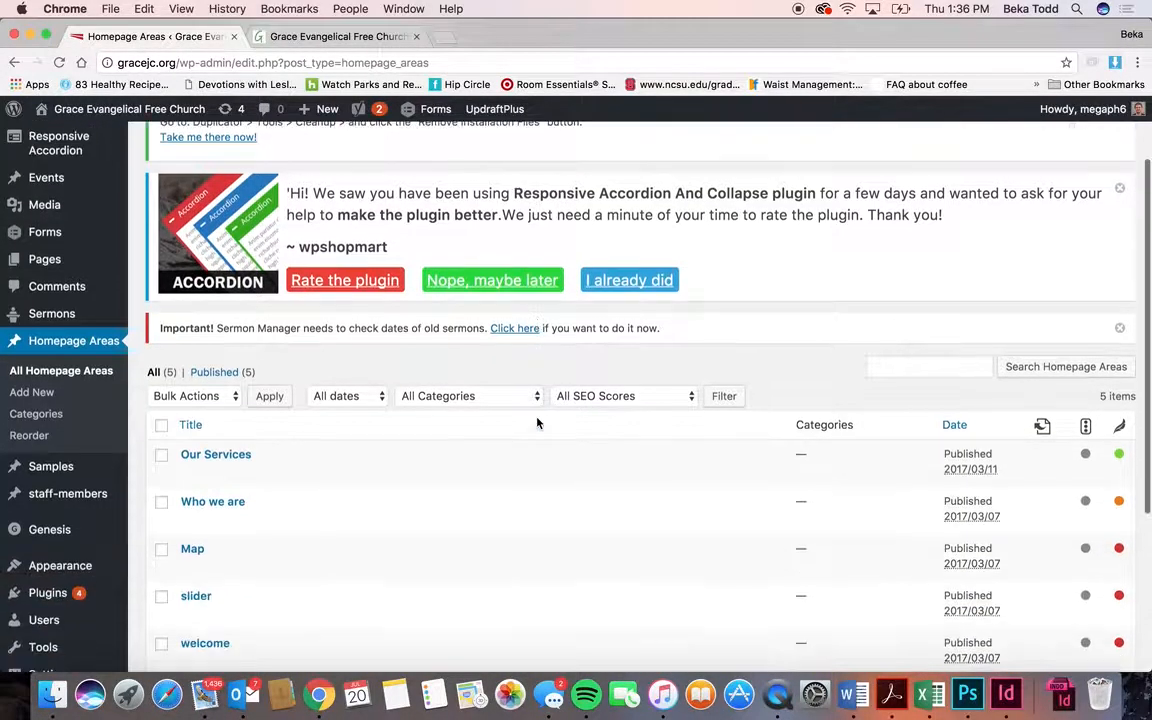
# - Open the welcome homepage area and inspect its Welcome! heading, Learn More link and text formats
pyautogui.click(216, 616)
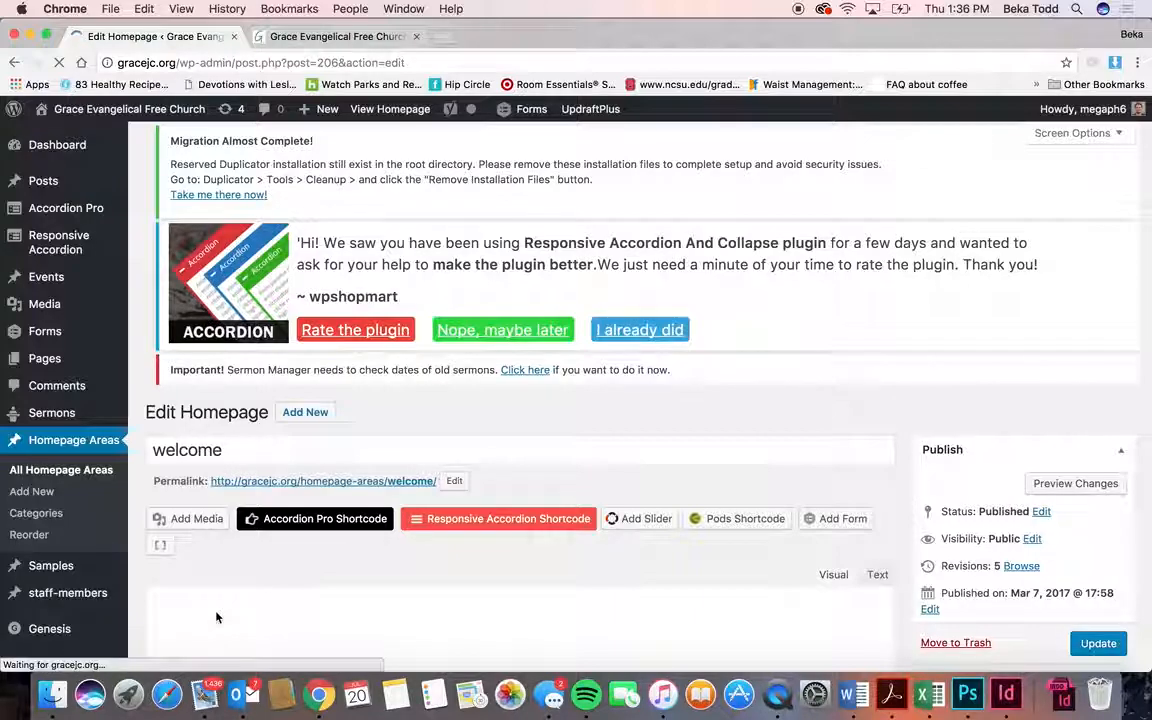
pyautogui.scroll(-5, 373, 590)
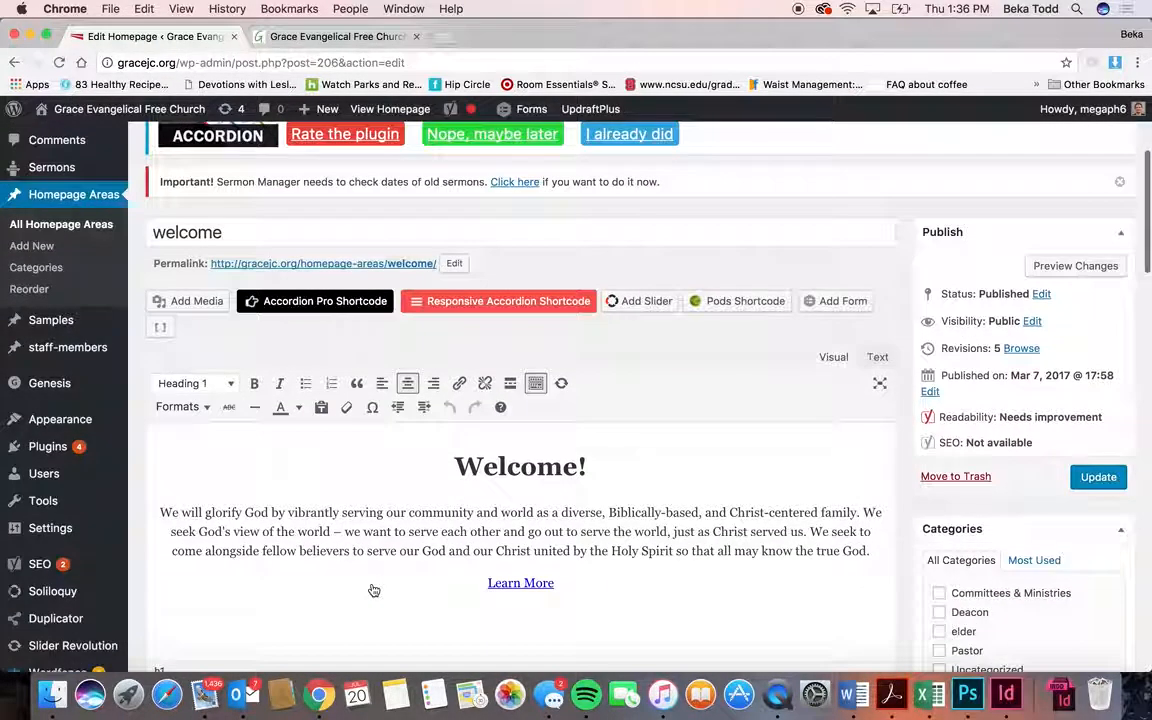
pyautogui.scroll(-3, 517, 590)
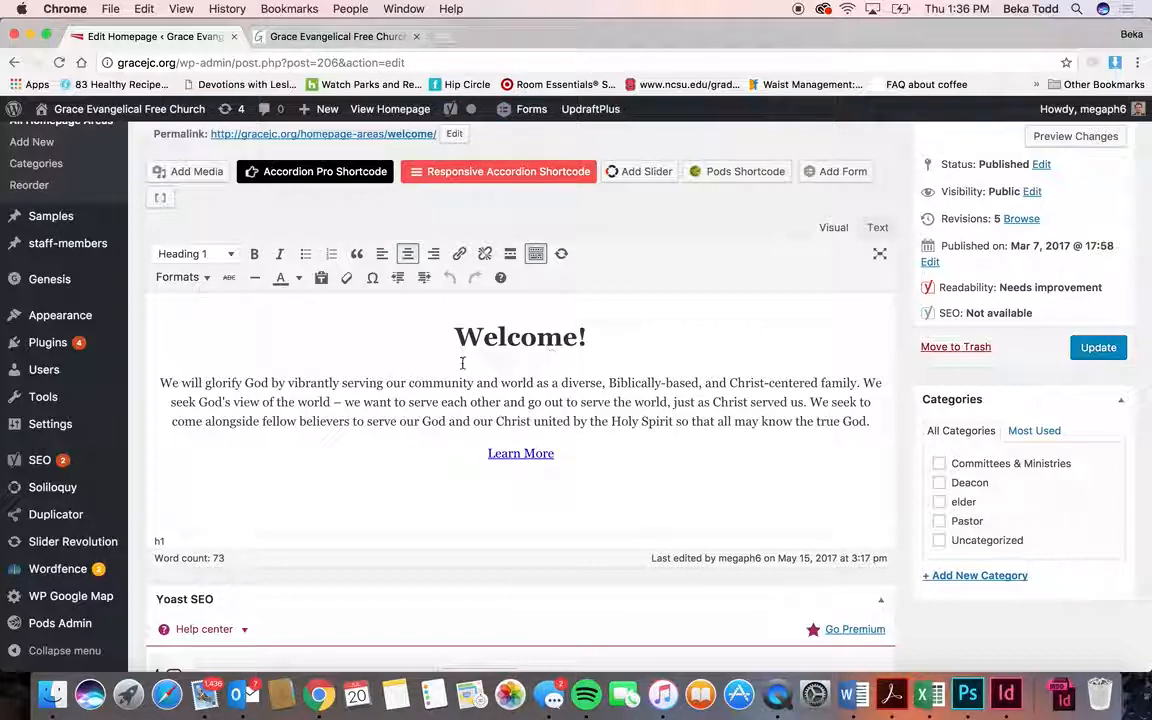
pyautogui.moveTo(600, 347); pyautogui.dragTo(439, 336)
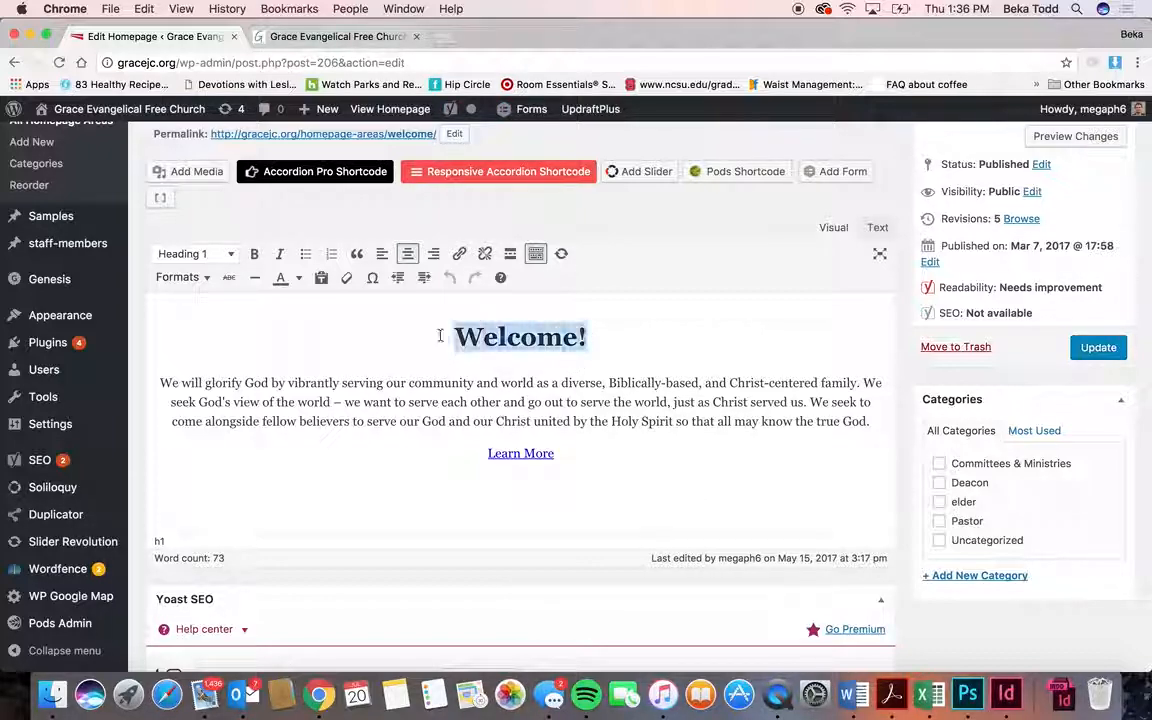
pyautogui.click(500, 333)
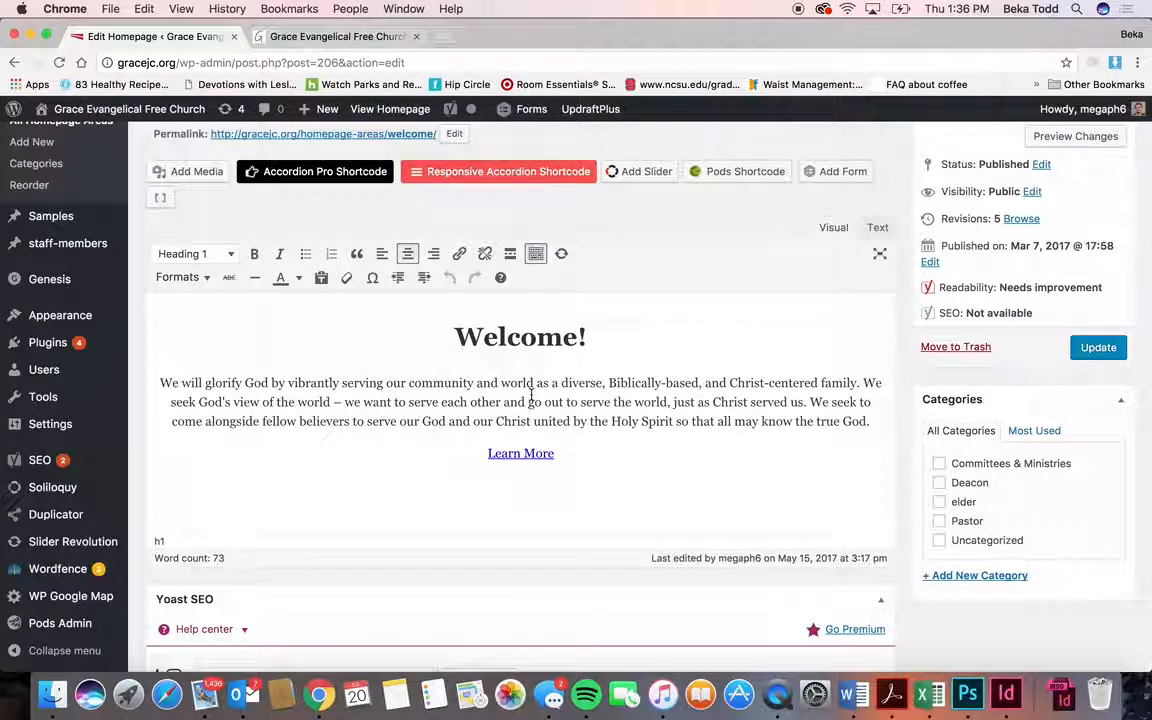
pyautogui.click(523, 453)
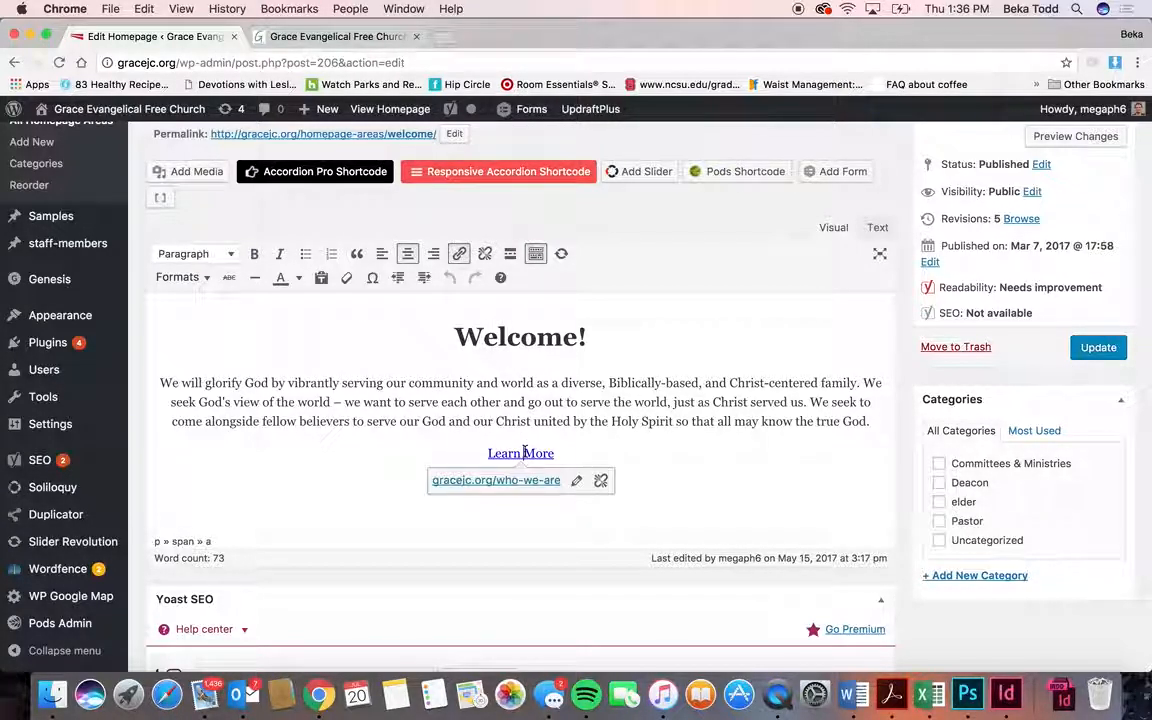
pyautogui.click(204, 280)
pyautogui.click(745, 467)
# - Review the welcome area's More Fields and compare it with the live site's welcome section
pyautogui.scroll(-10, 745, 467)
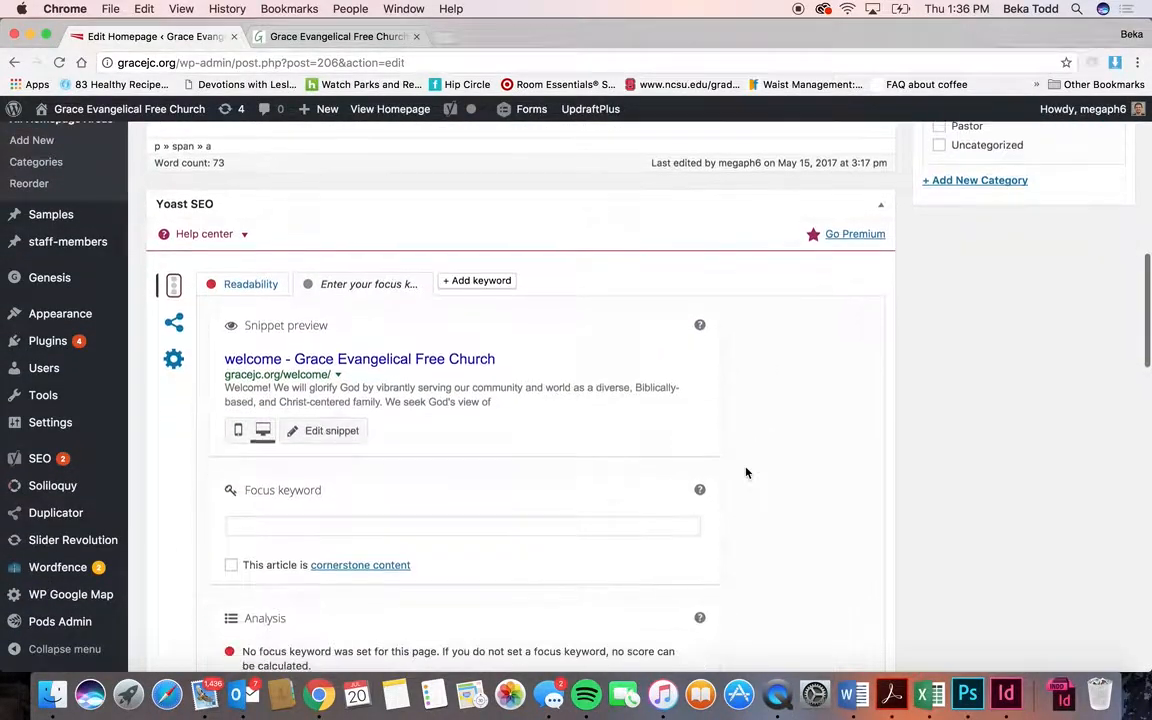
pyautogui.scroll(-10, 745, 472)
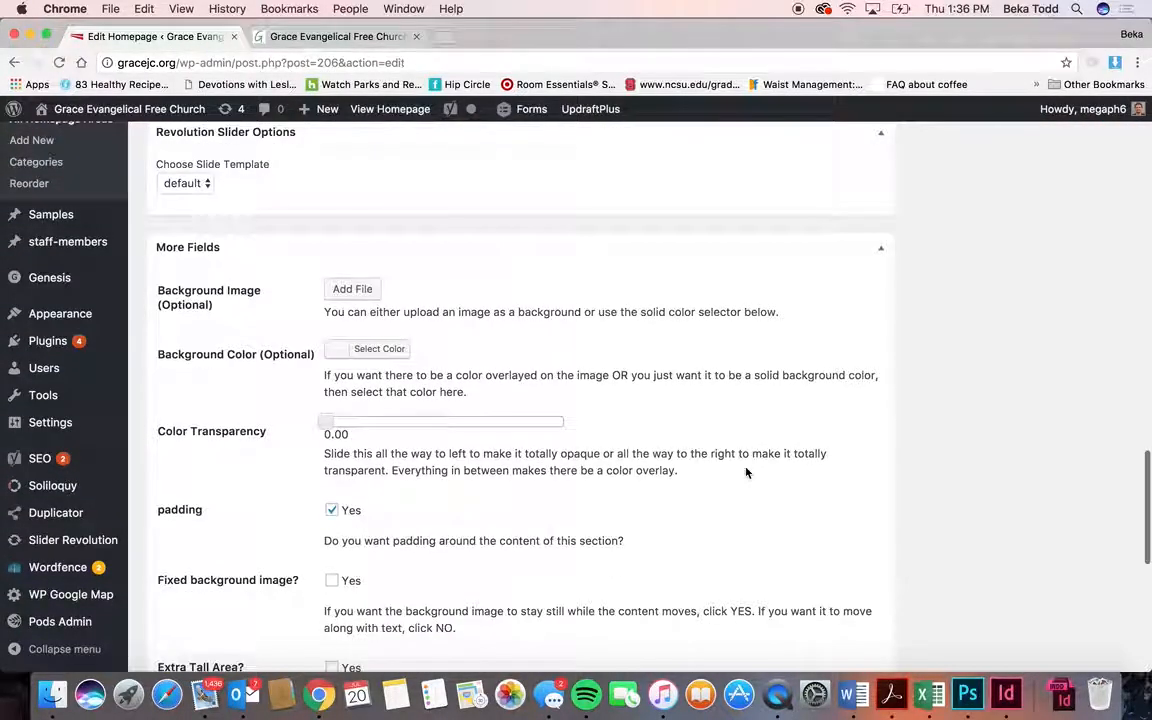
pyautogui.scroll(-5, 460, 595)
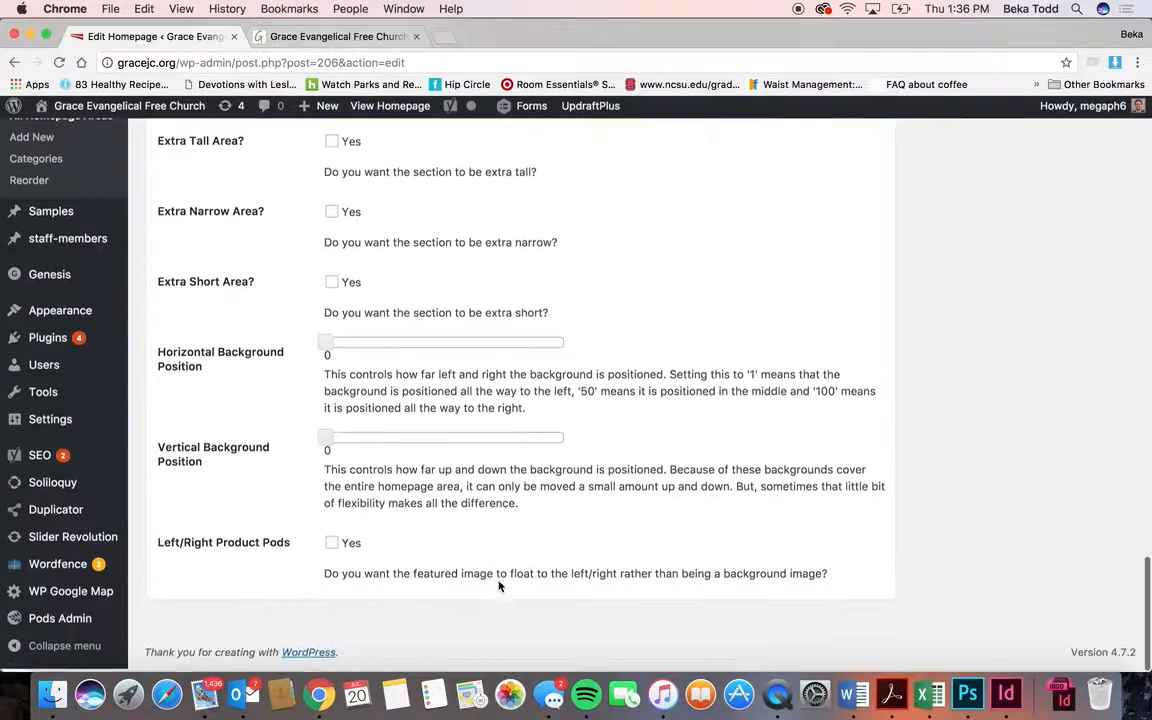
pyautogui.scroll(3, 500, 587)
pyautogui.scroll(2, 500, 587)
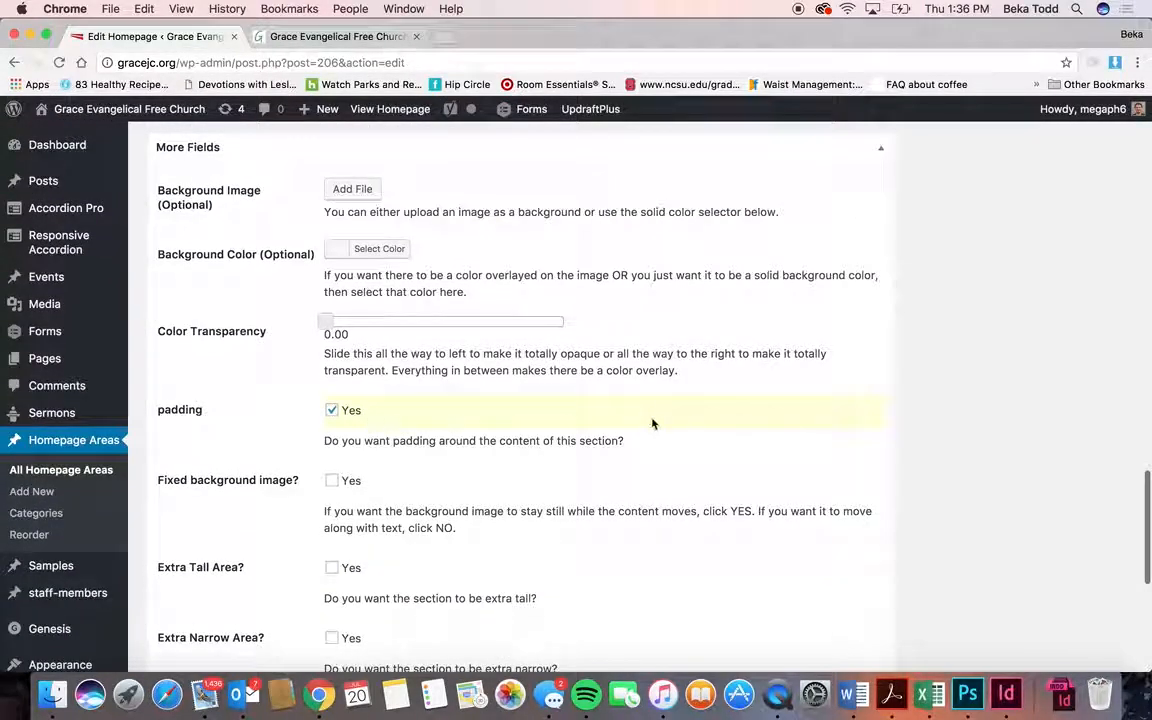
pyautogui.hotkey('ctrl', 'Tab')
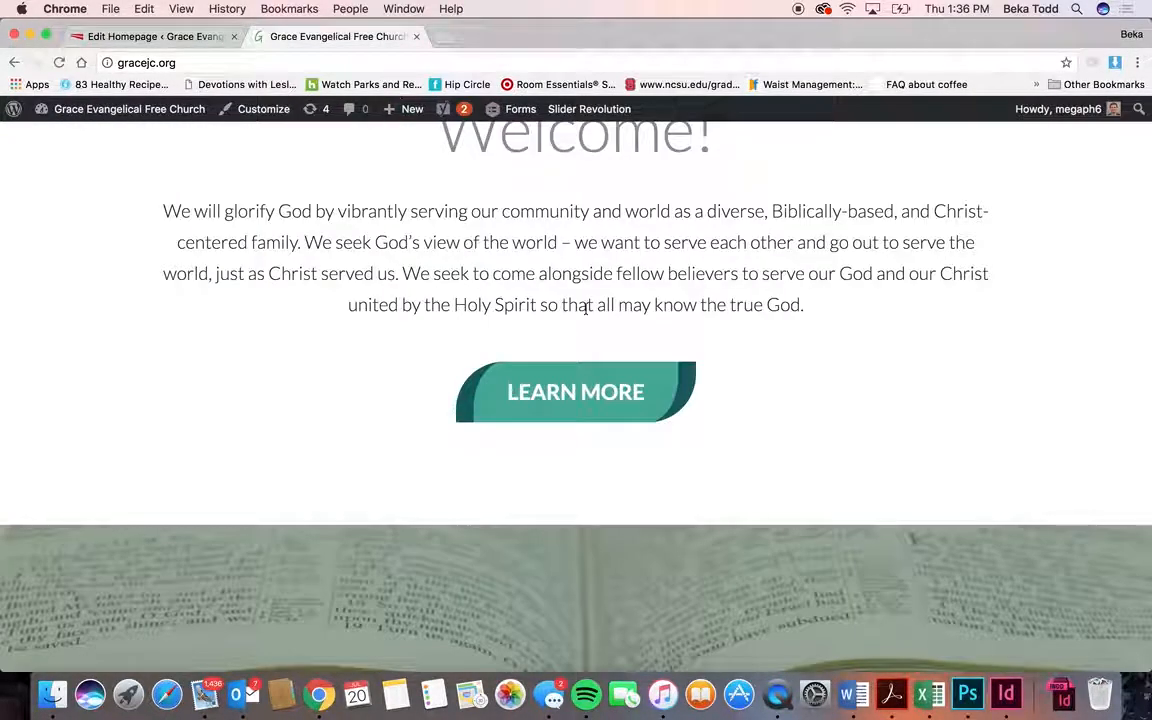
pyautogui.hotkey('ctrl', 'shift', 'Tab')
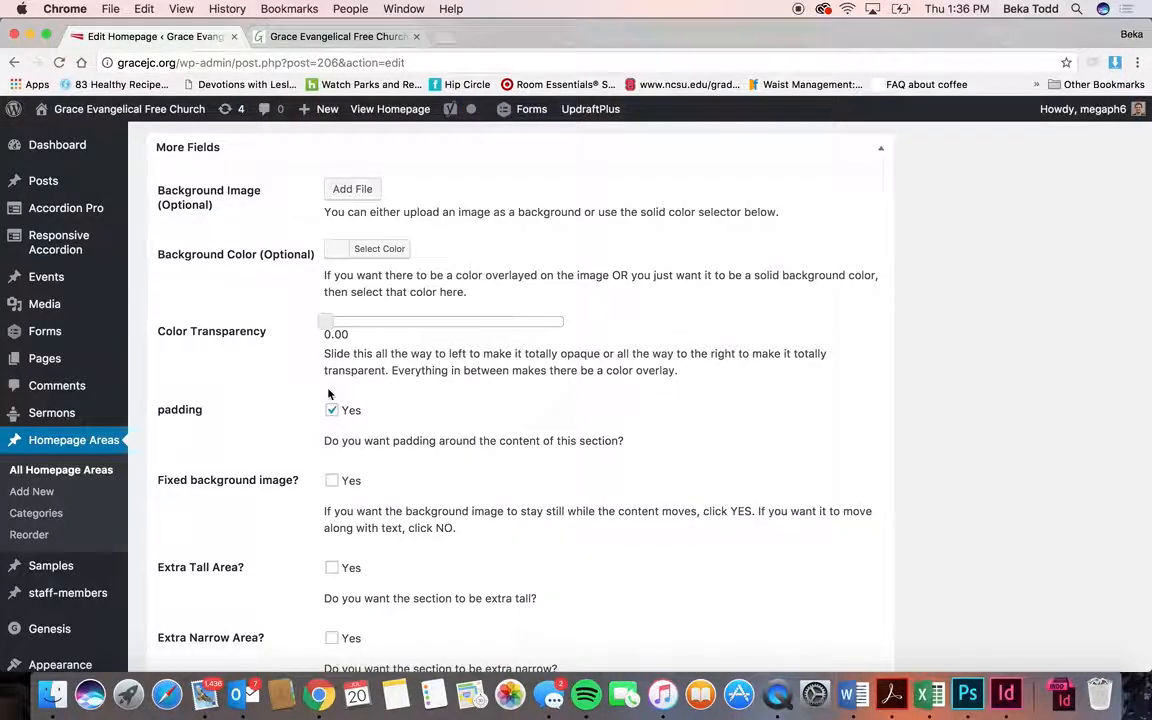
pyautogui.scroll(15, 702, 415)
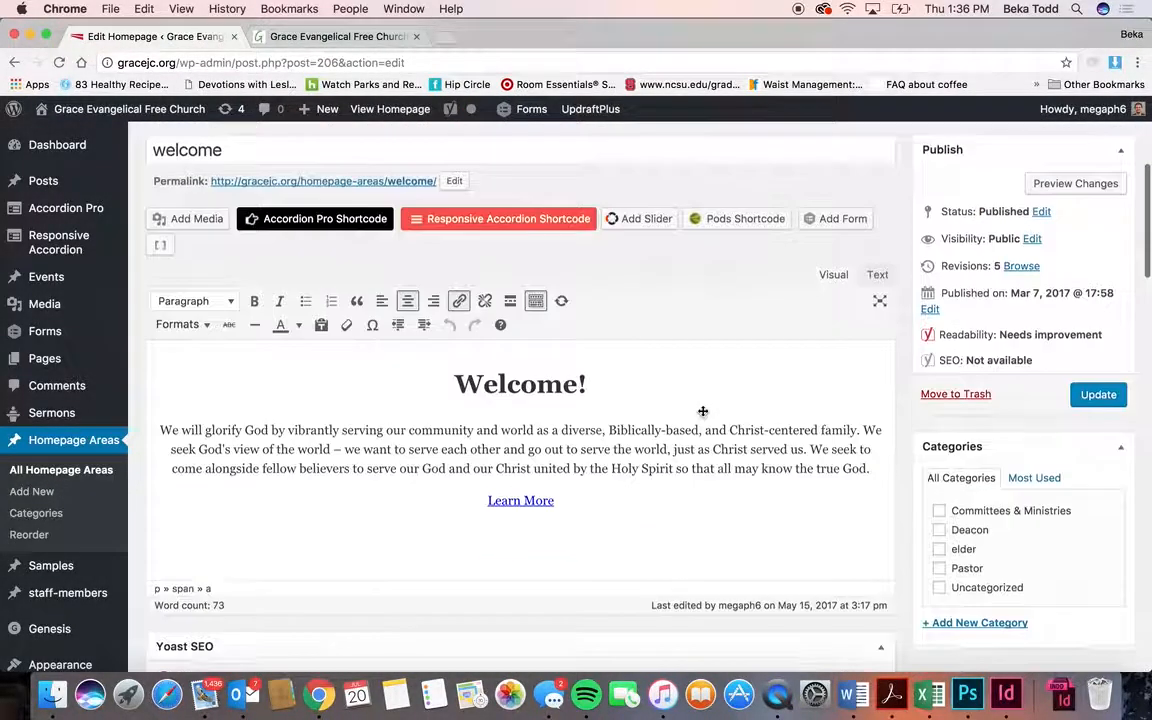
pyautogui.click(545, 503)
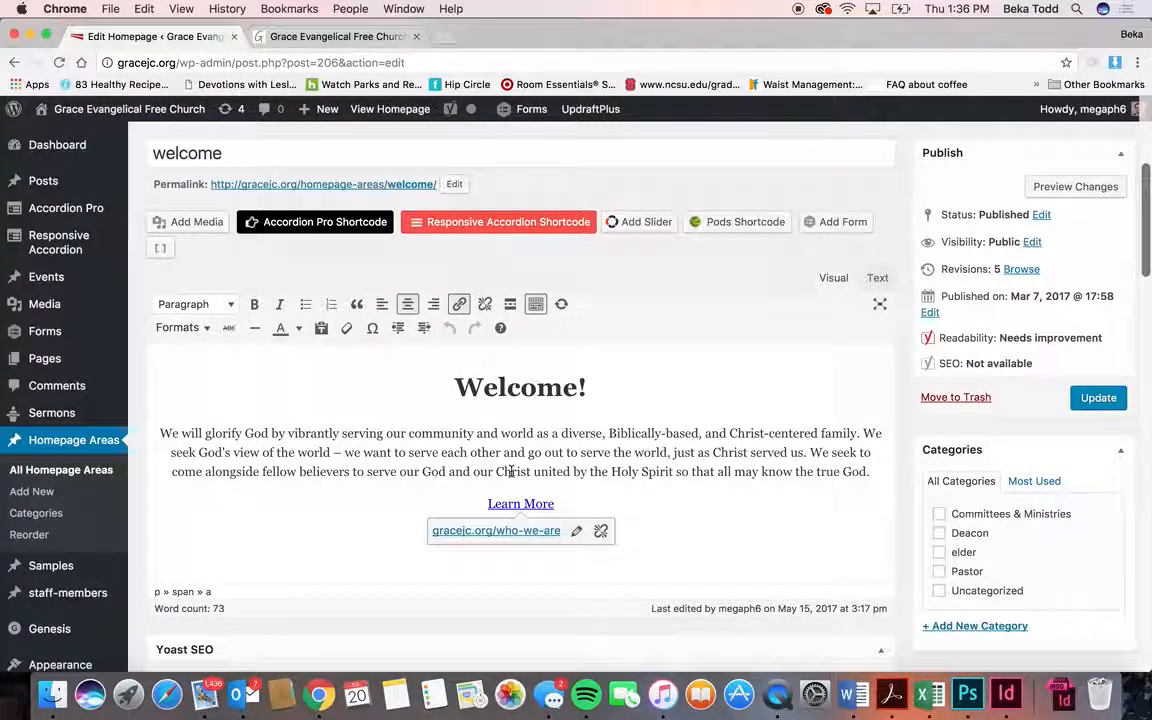
# - Return to All Homepage Areas after a quick look at the live church site
pyautogui.click(68, 475)
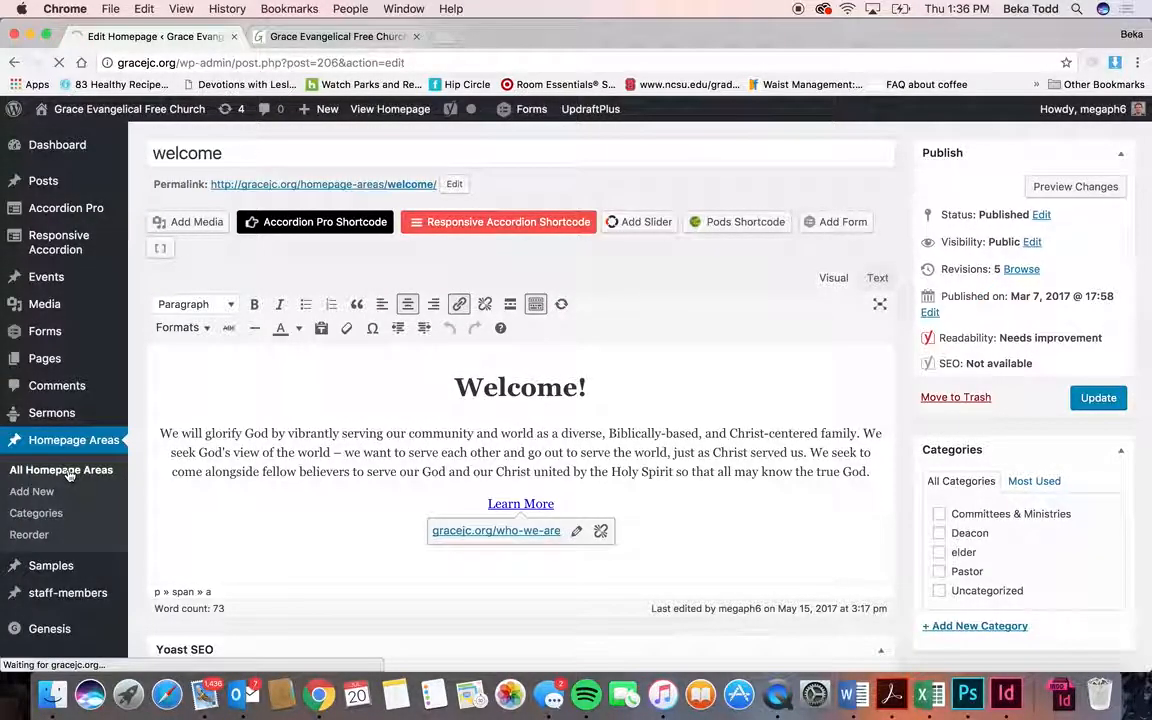
pyautogui.click(268, 36)
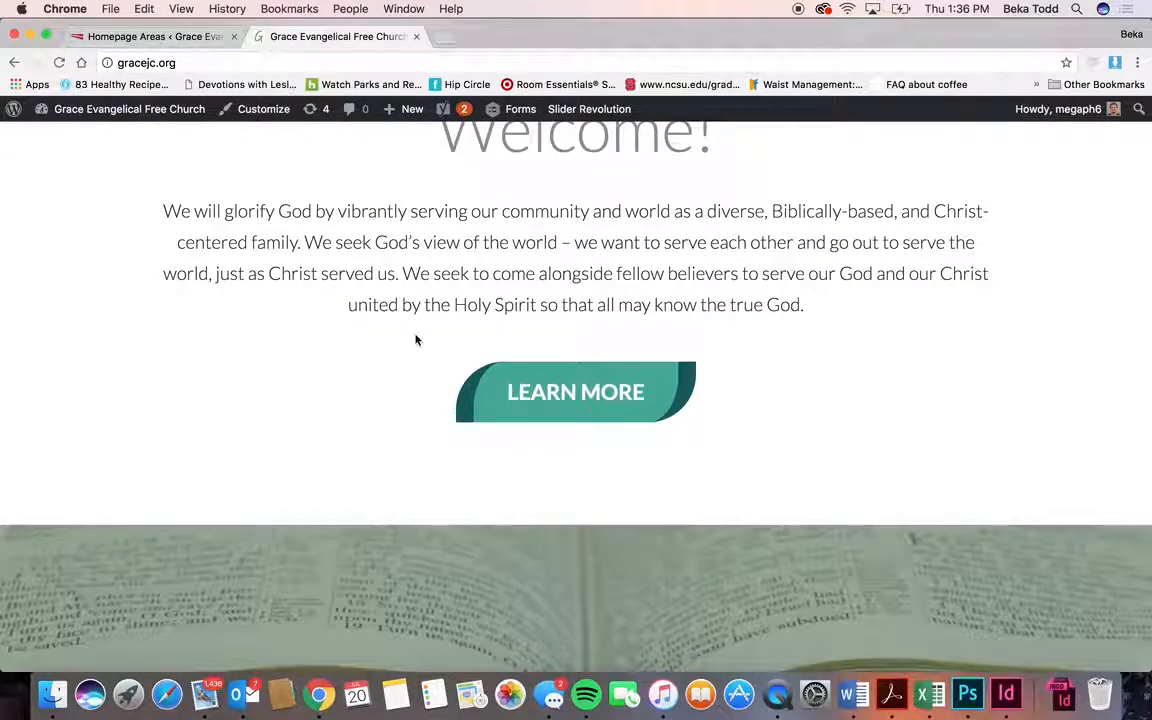
pyautogui.scroll(-5, 417, 337)
pyautogui.scroll(1, 769, 401)
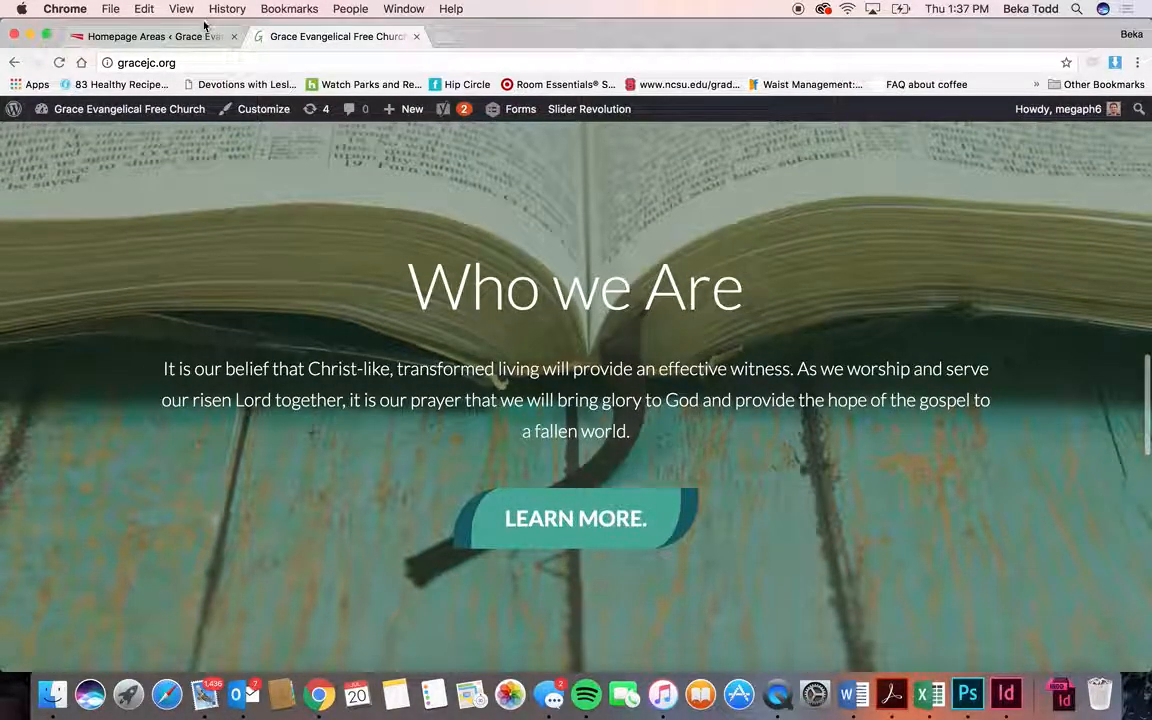
pyautogui.click(160, 36)
pyautogui.scroll(-4, 522, 316)
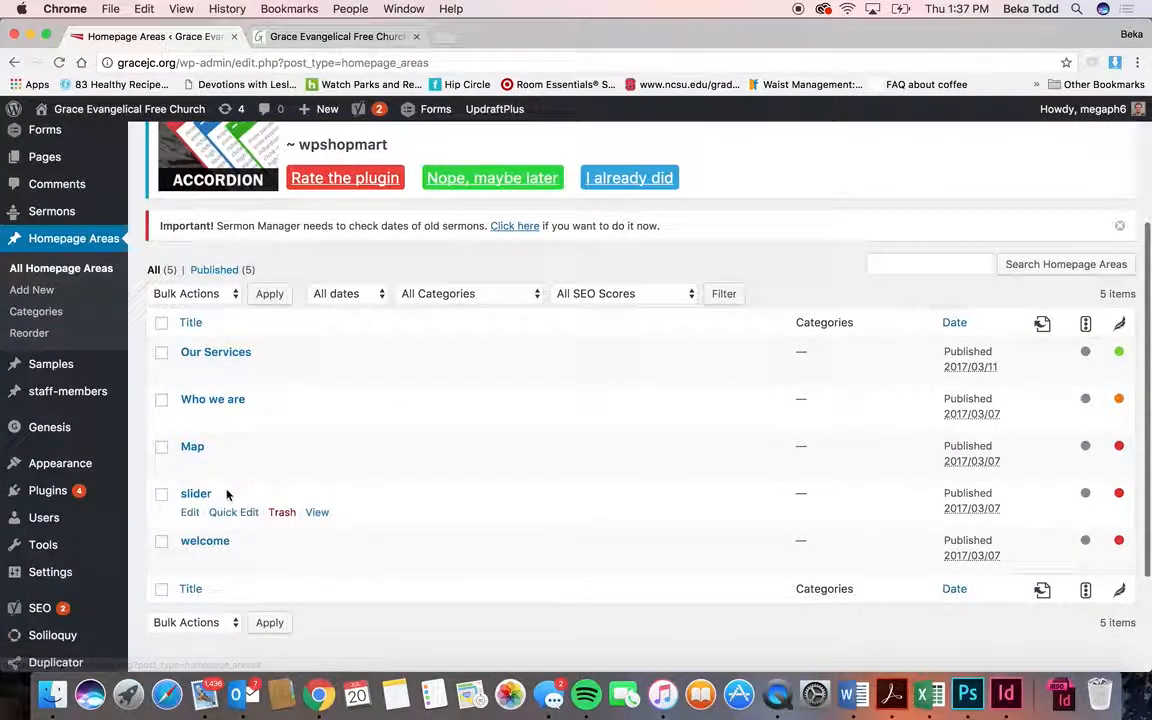
pyautogui.click(235, 402)
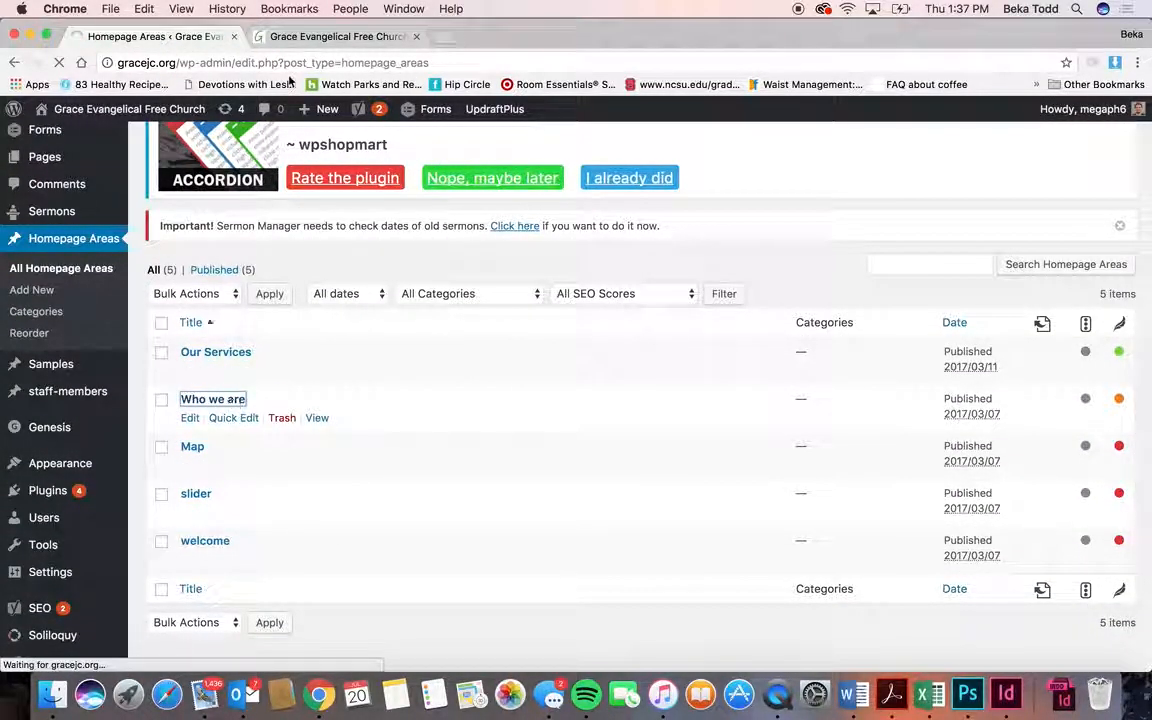
pyautogui.click(309, 36)
pyautogui.scroll(-6, 437, 368)
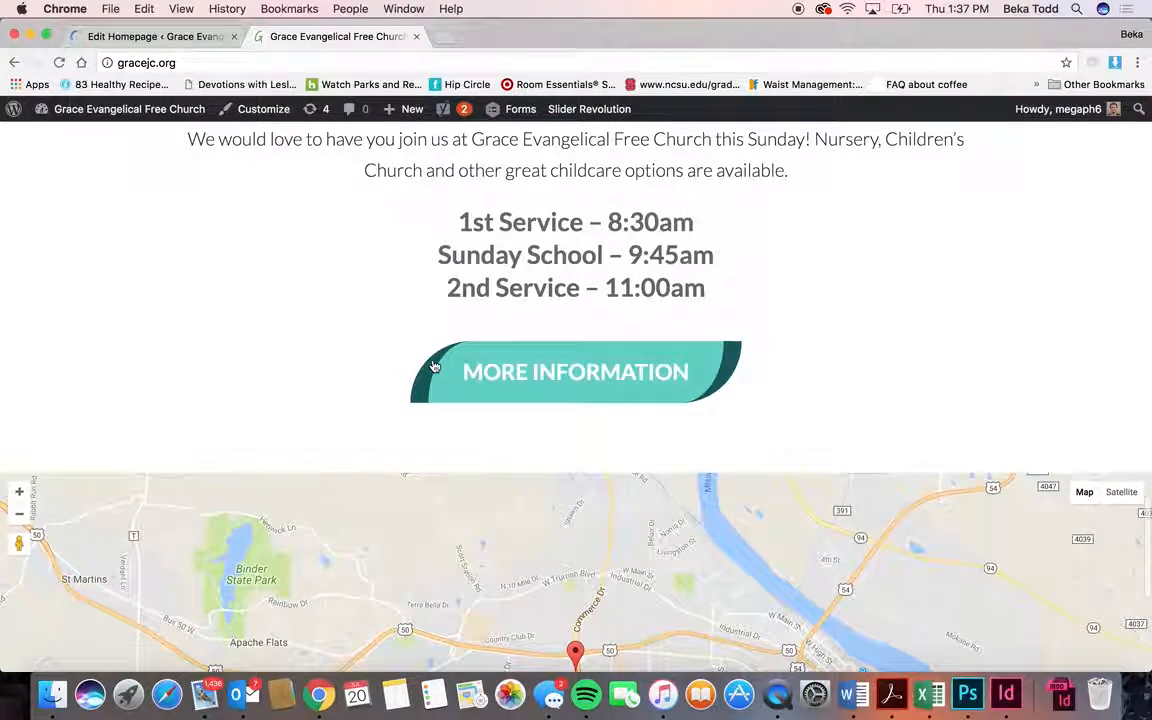
pyautogui.hotkey('ctrl', 'shift', 'Tab')
pyautogui.scroll(-3, 531, 364)
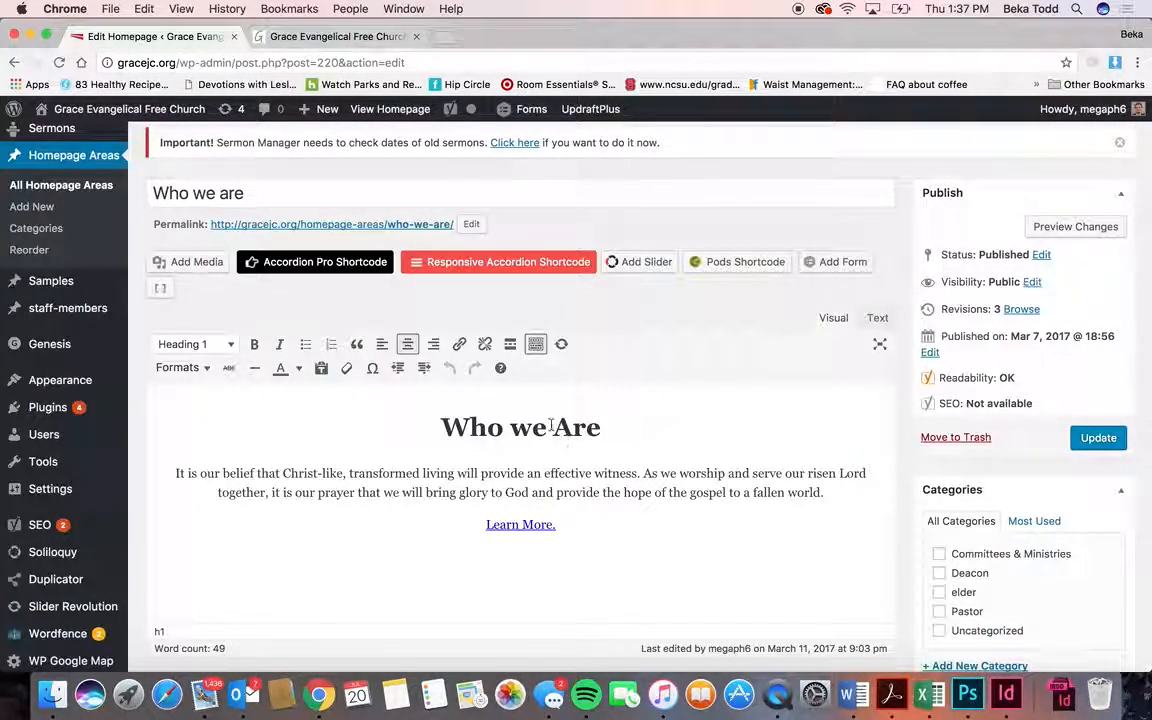
pyautogui.click(541, 524)
pyautogui.click(179, 367)
pyautogui.click(586, 459)
pyautogui.moveTo(818, 492); pyautogui.dragTo(424, 398)
pyautogui.click(180, 367)
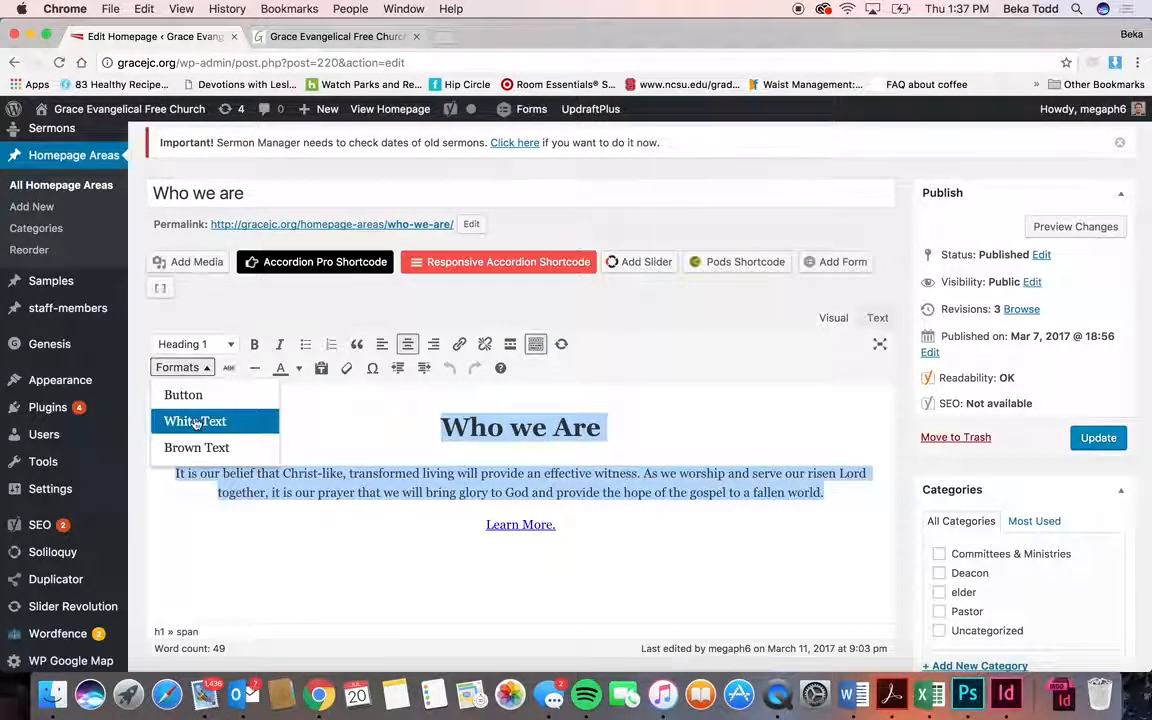
pyautogui.click(211, 421)
pyautogui.scroll(-15, 380, 420)
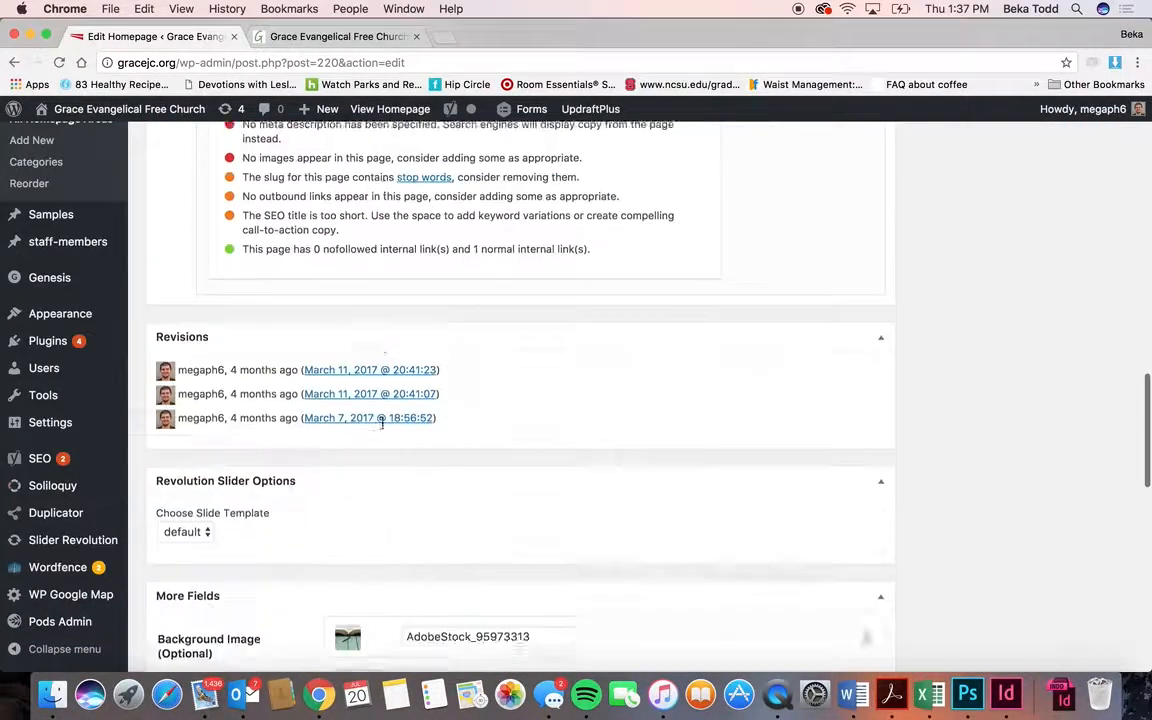
pyautogui.scroll(-1, 382, 424)
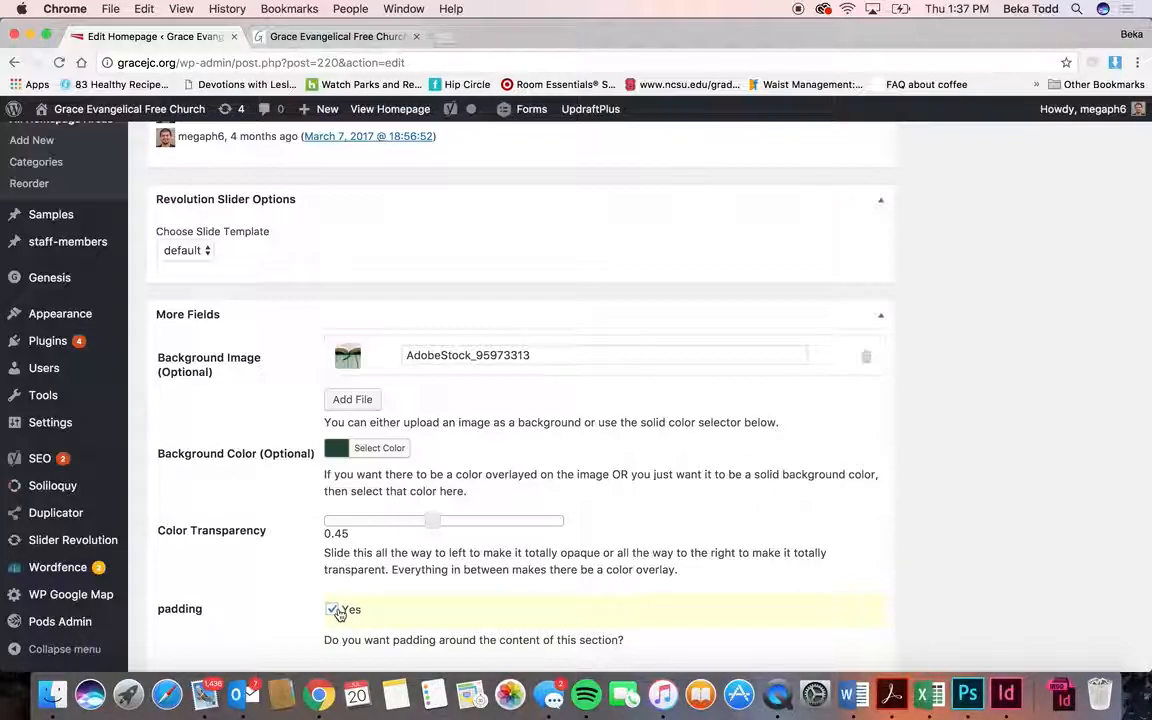
pyautogui.scroll(-10, 338, 611)
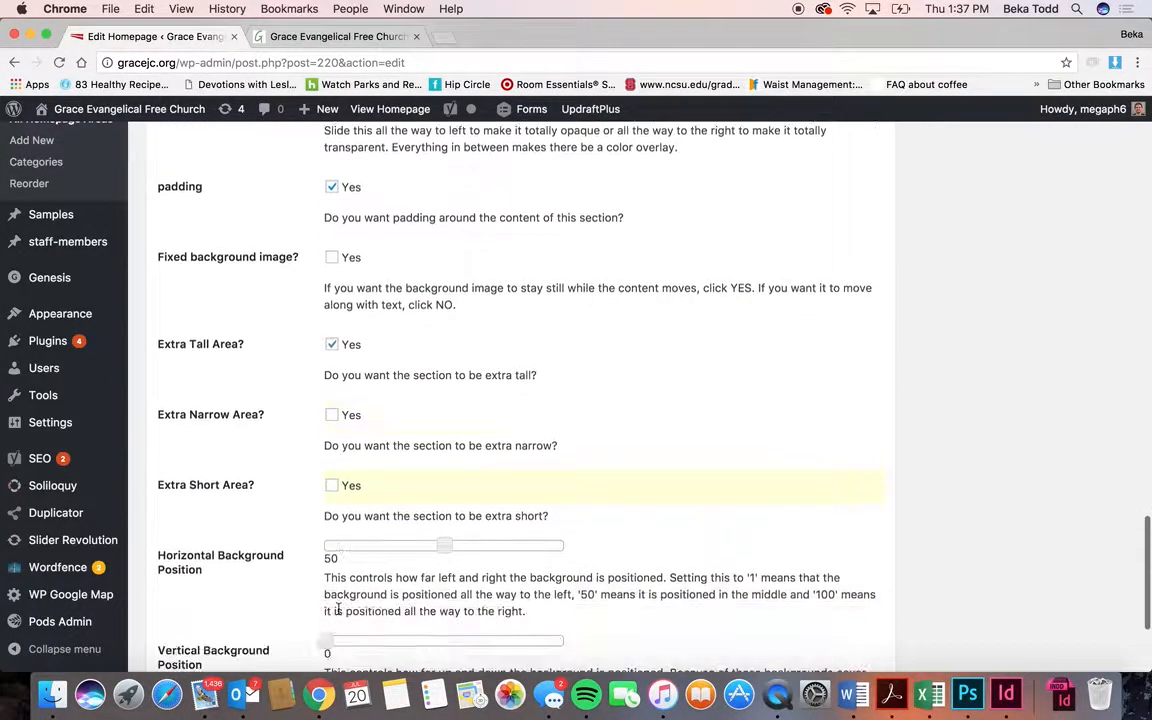
pyautogui.scroll(-2, 338, 611)
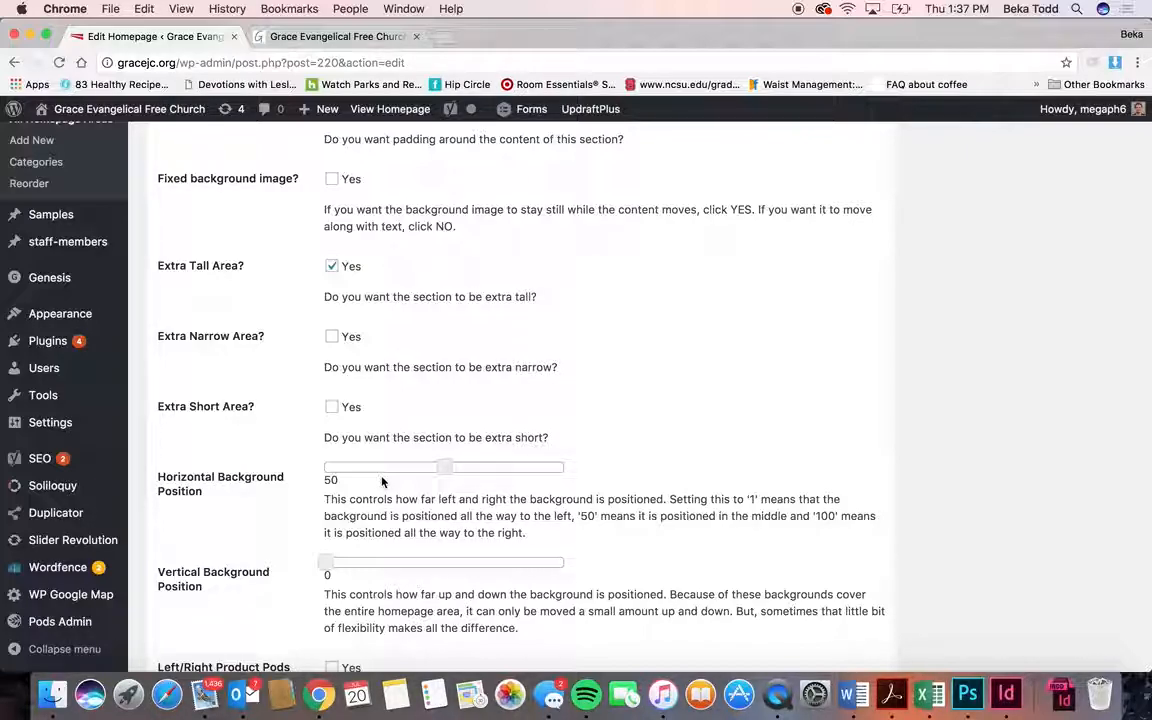
pyautogui.scroll(-3, 381, 480)
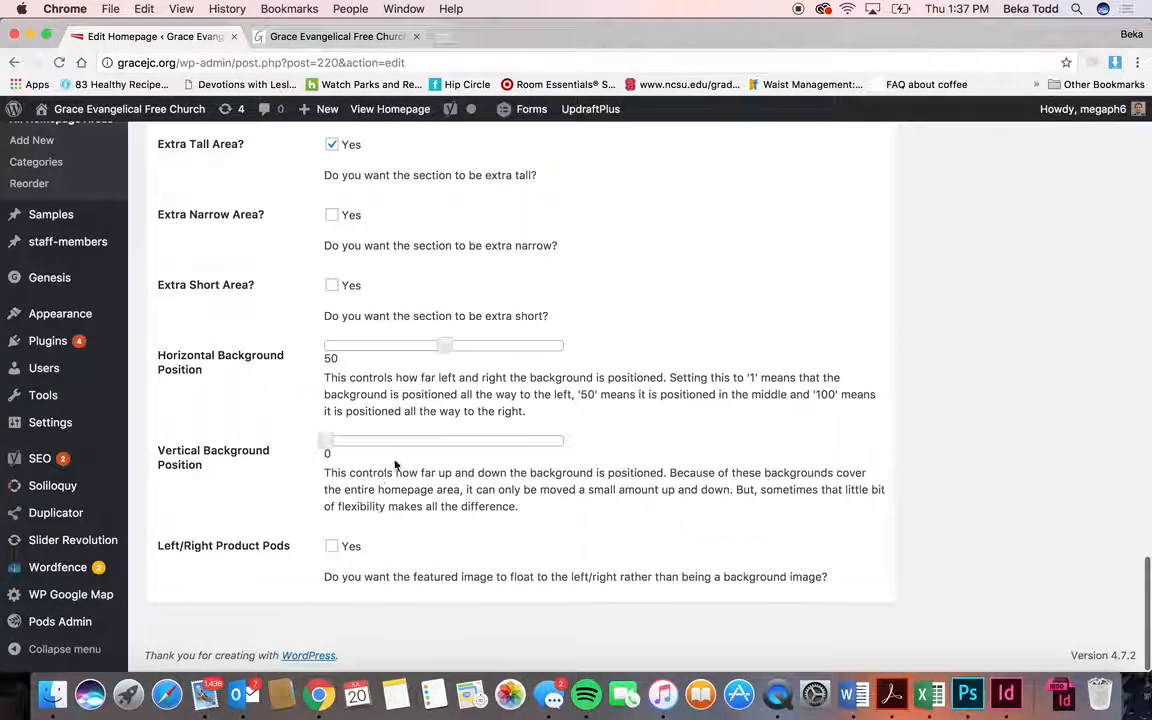
pyautogui.scroll(20, 549, 367)
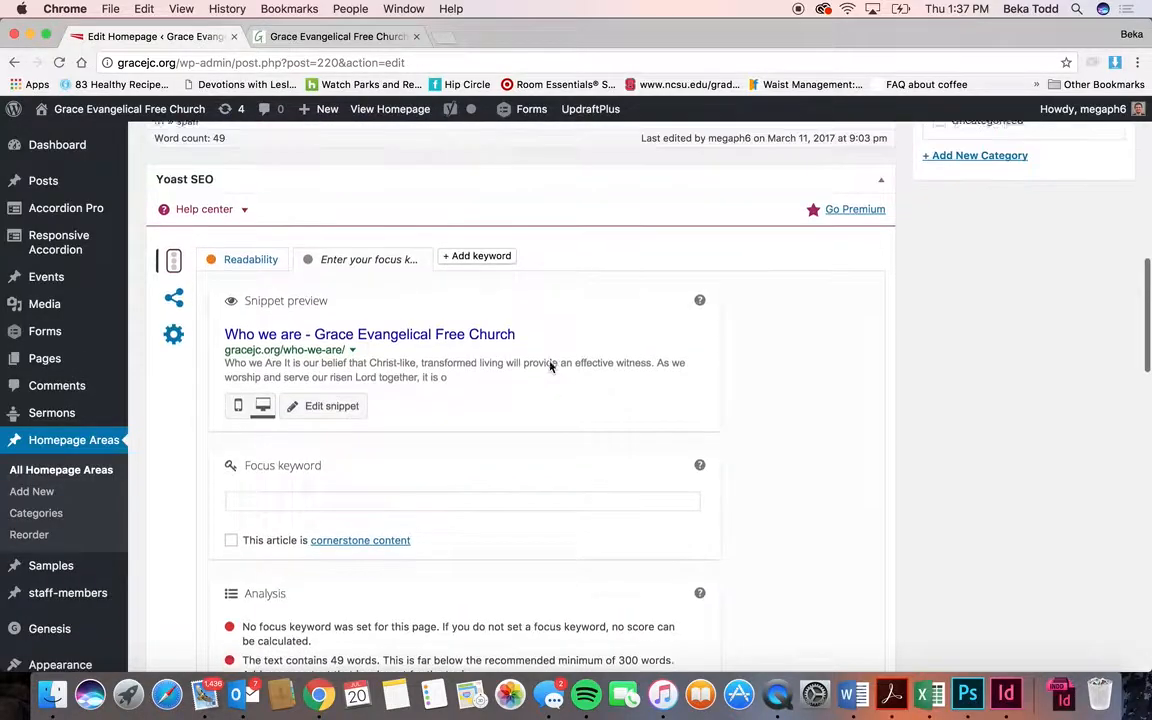
pyautogui.scroll(-2, 1089, 509)
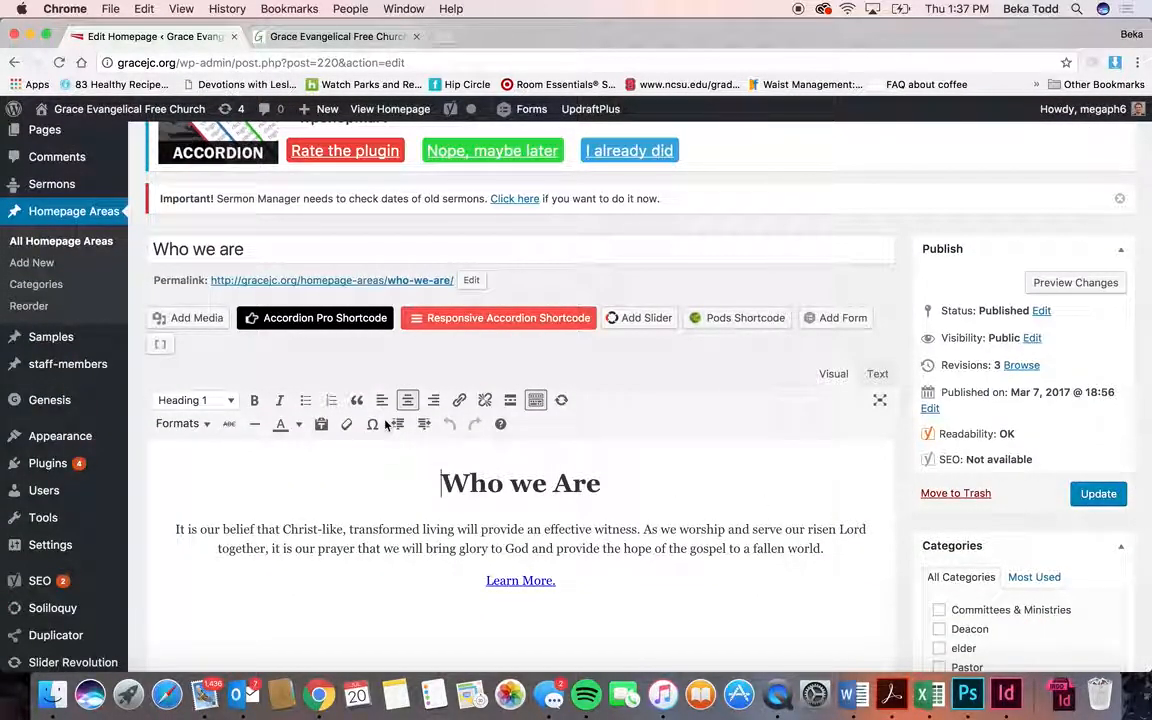
pyautogui.scroll(-2, 387, 425)
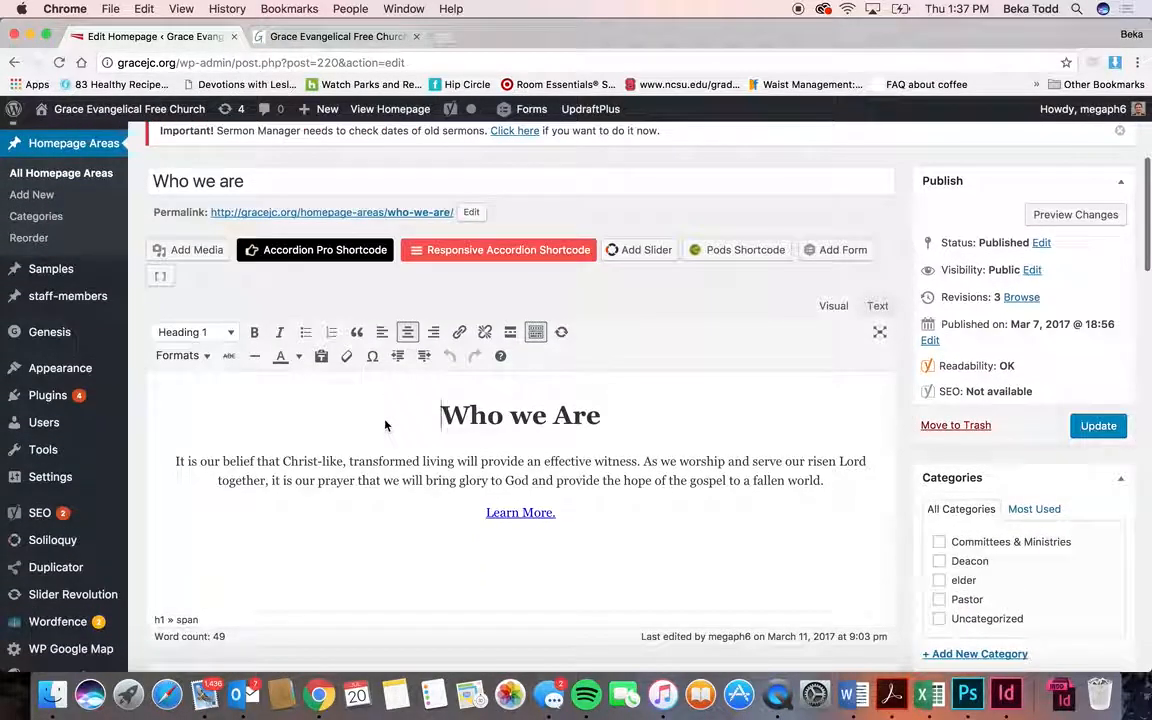
pyautogui.click(290, 37)
pyautogui.scroll(-5, 310, 292)
pyautogui.scroll(5, 310, 292)
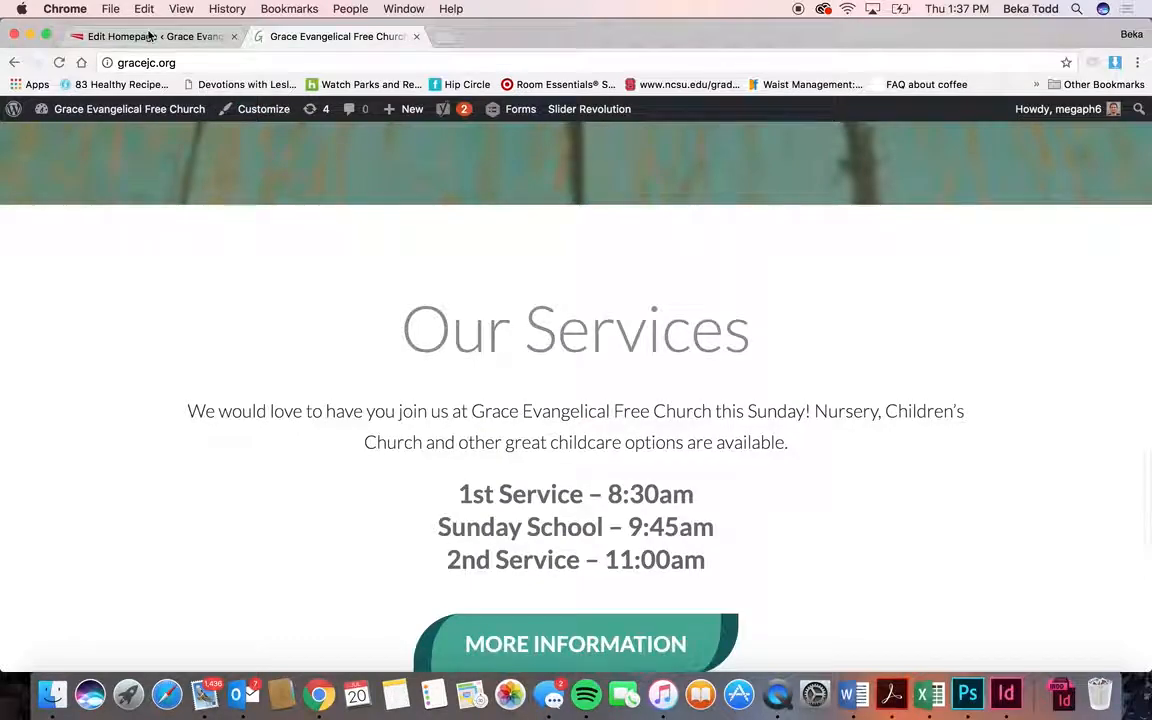
pyautogui.click(149, 36)
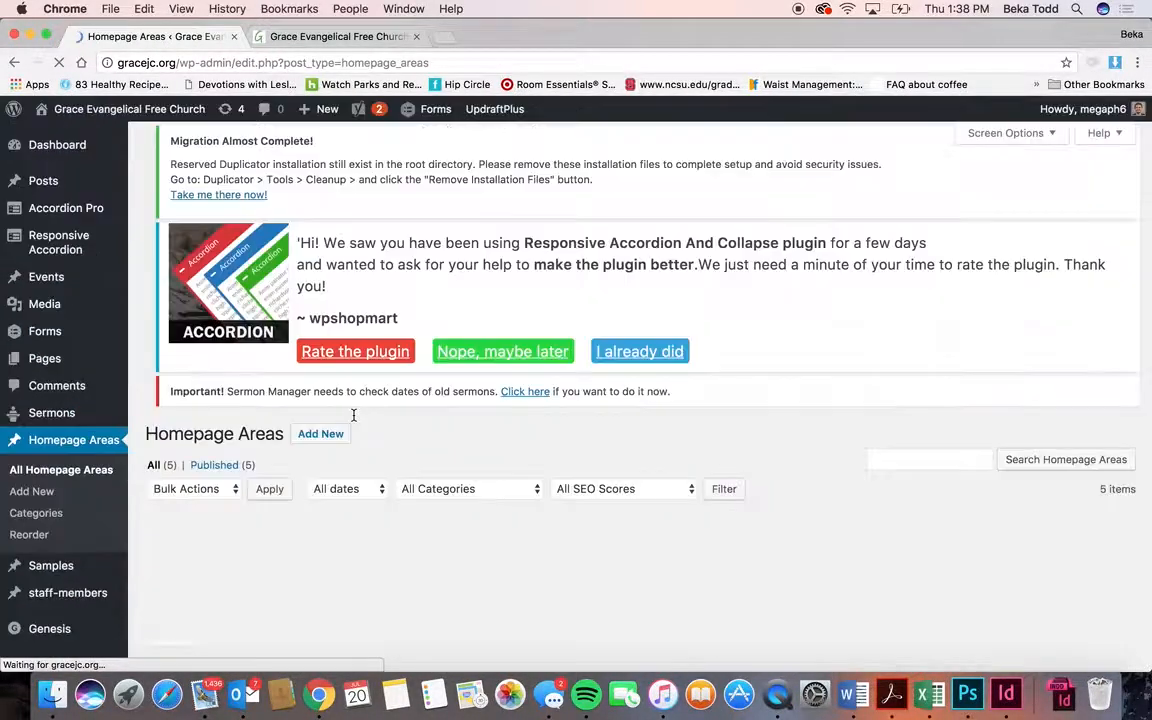
pyautogui.scroll(-5, 330, 420)
# - Open the Map homepage area to view its [put_wpgm id=1] shortcode body
pyautogui.click(195, 460)
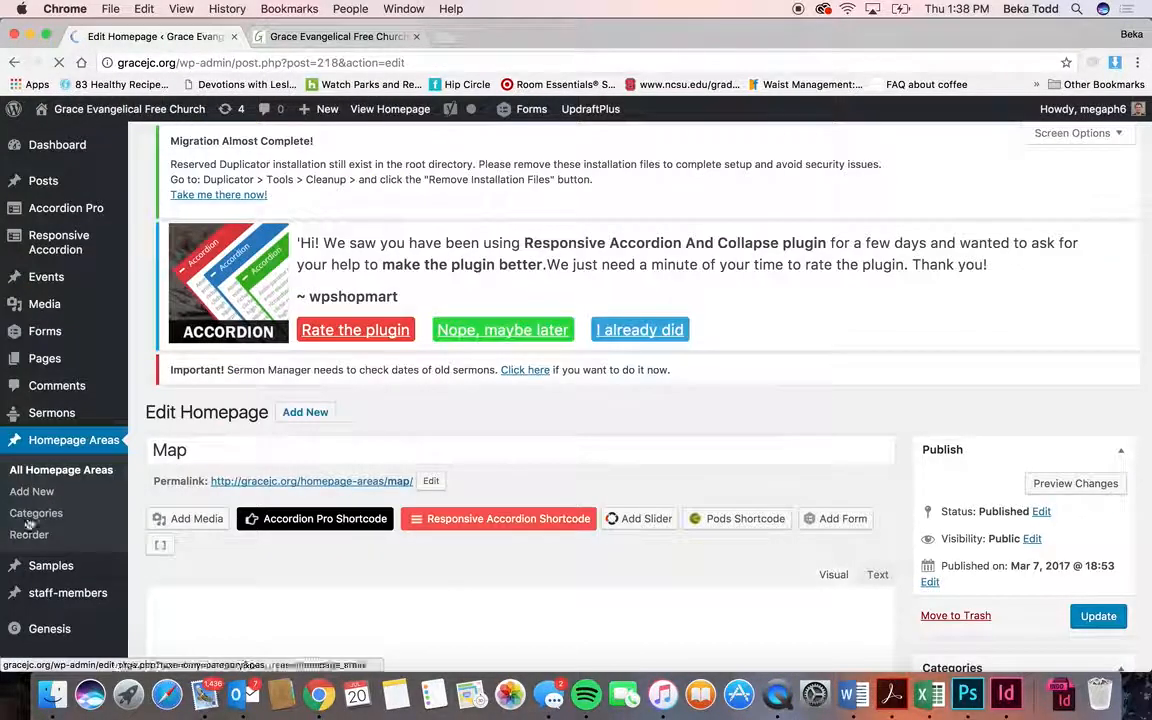
pyautogui.scroll(-10, 30, 577)
pyautogui.scroll(3, 98, 293)
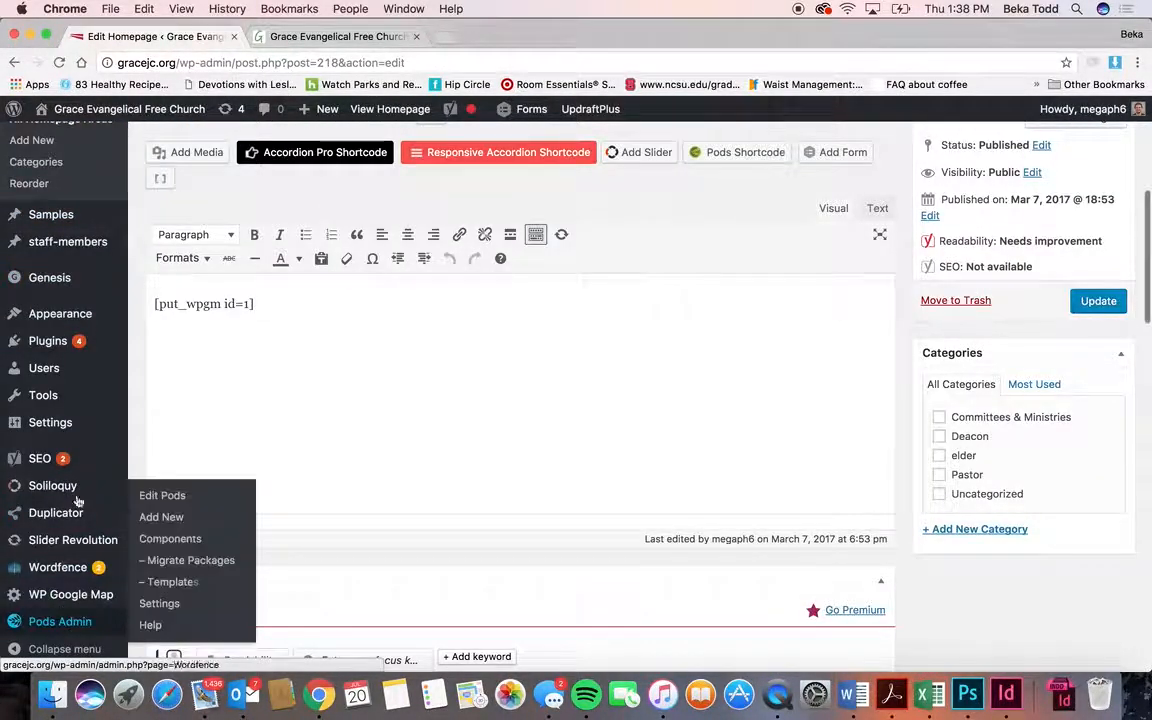
pyautogui.scroll(2, 93, 365)
pyautogui.scroll(1, 95, 368)
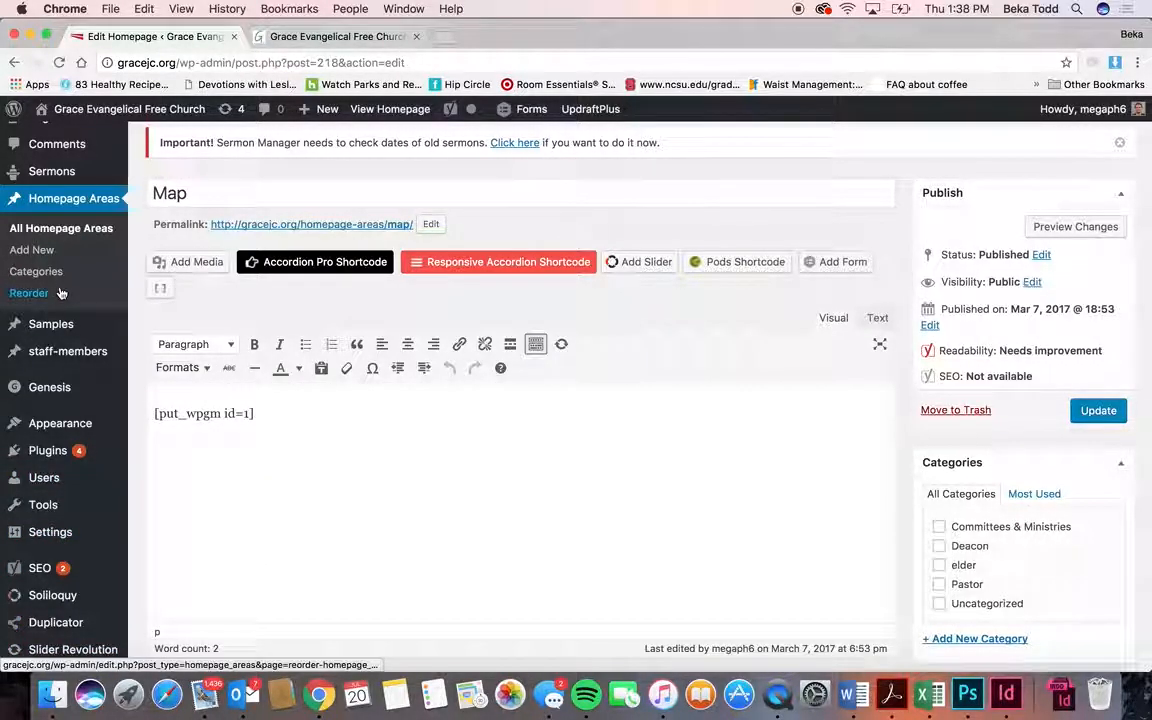
pyautogui.scroll(5, 300, 200)
# - Start a new homepage area with the lines Welcome!, Here are some words., Learn More., all centred
pyautogui.scroll(2, 273, 242)
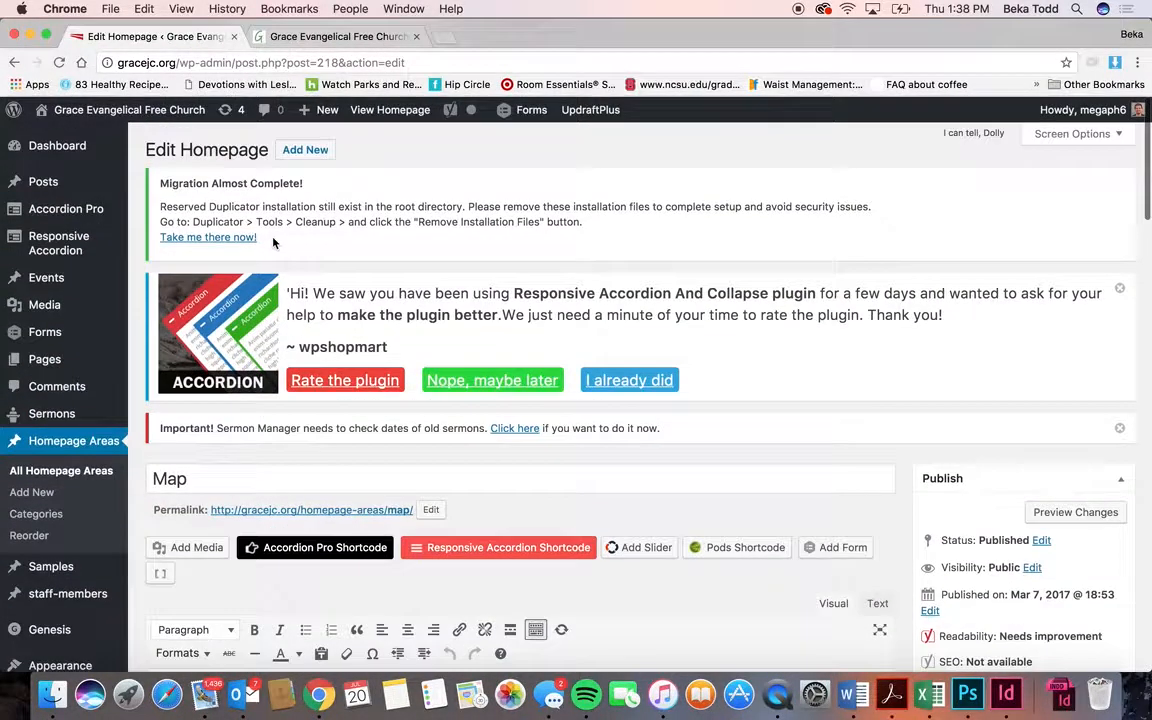
pyautogui.click(300, 150)
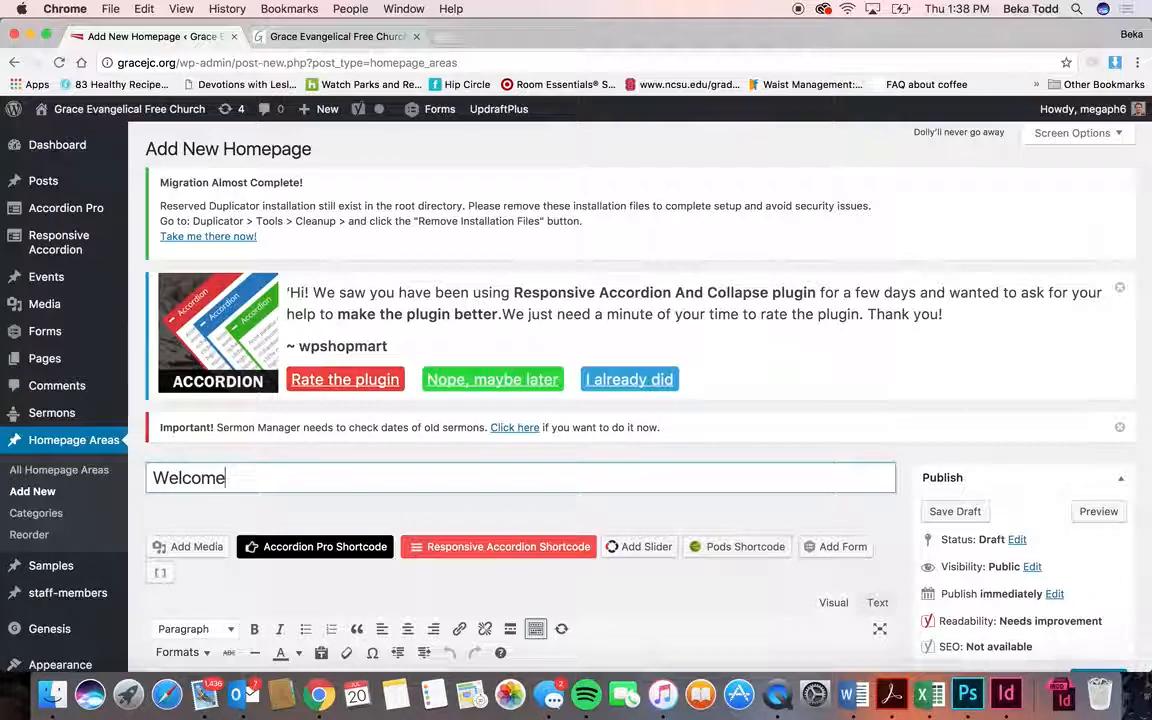
pyautogui.scroll(-5, 404, 424)
pyautogui.click(410, 399)
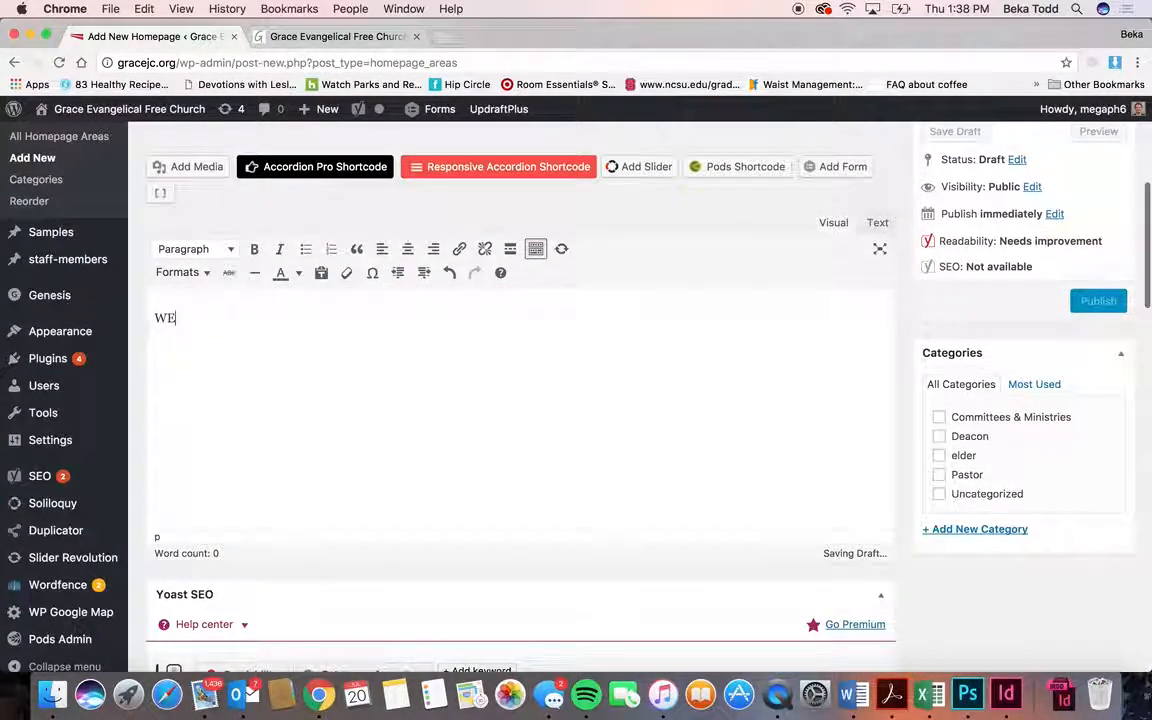
pyautogui.write('Welcome!')
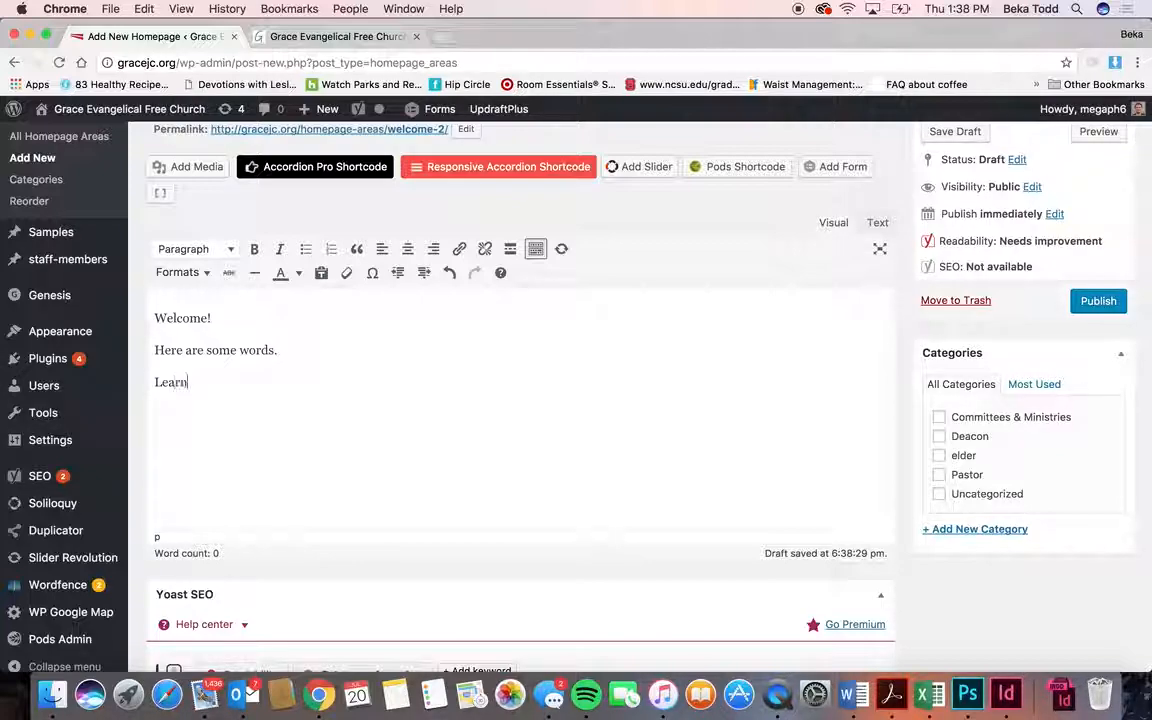
pyautogui.write('.')
pyautogui.press('cmd+a')
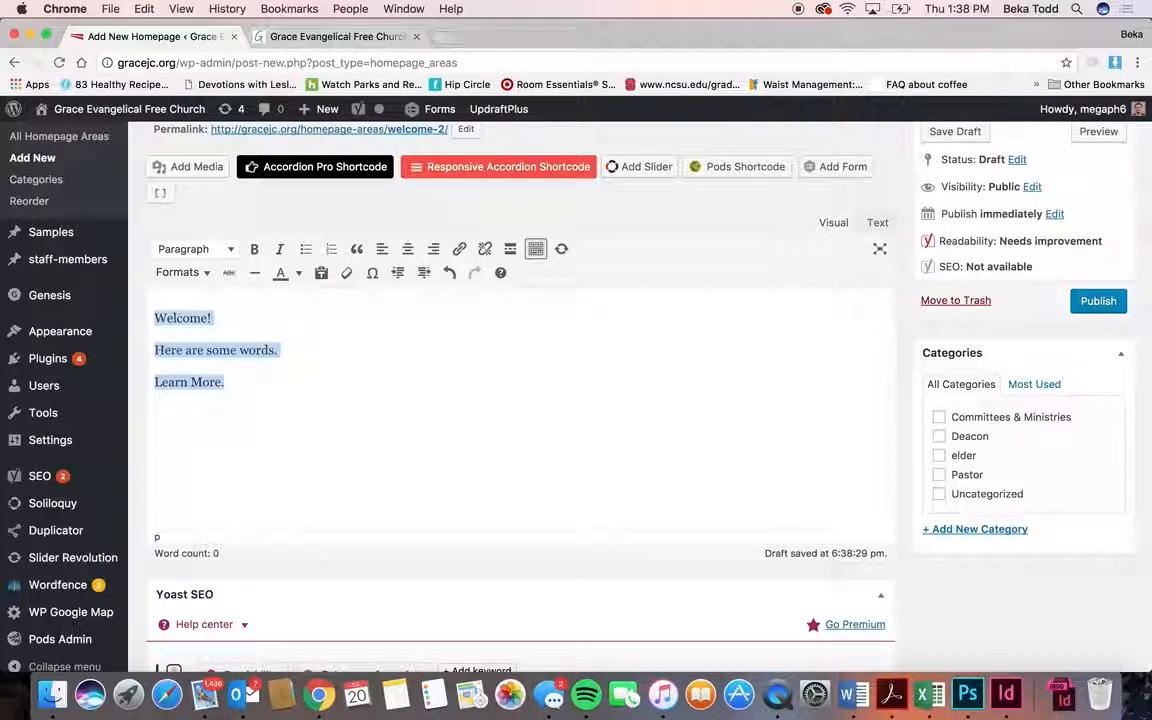
pyautogui.click(407, 249)
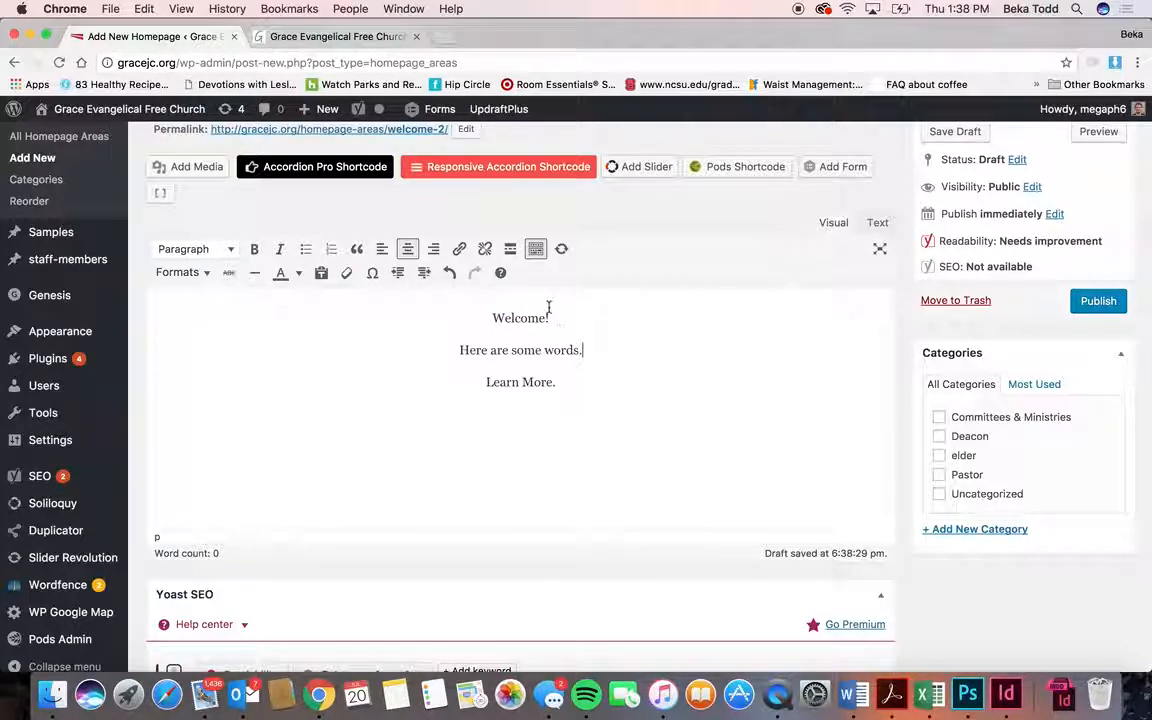
# - Make Welcome! a Heading 1 and give Learn More. the White Text style
pyautogui.click(206, 251)
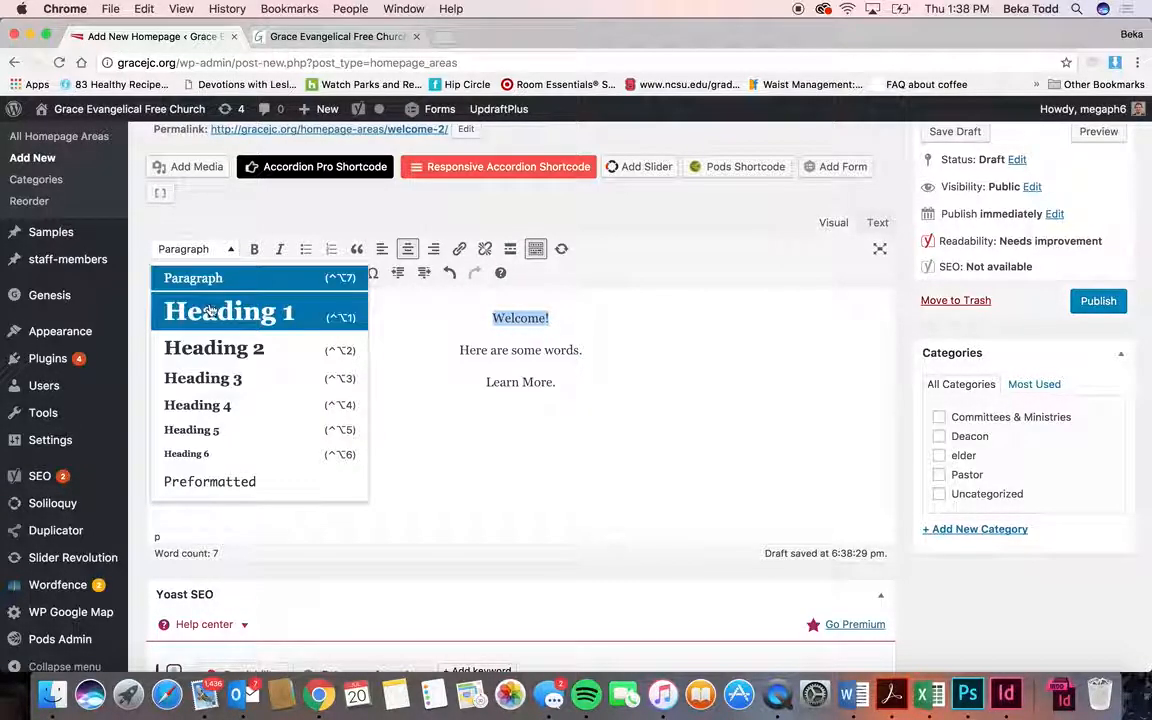
pyautogui.click(231, 311)
pyautogui.click(566, 413)
pyautogui.click(201, 273)
pyautogui.click(208, 324)
# - Link Learn More. to the Prayer Meeting event
pyautogui.click(457, 249)
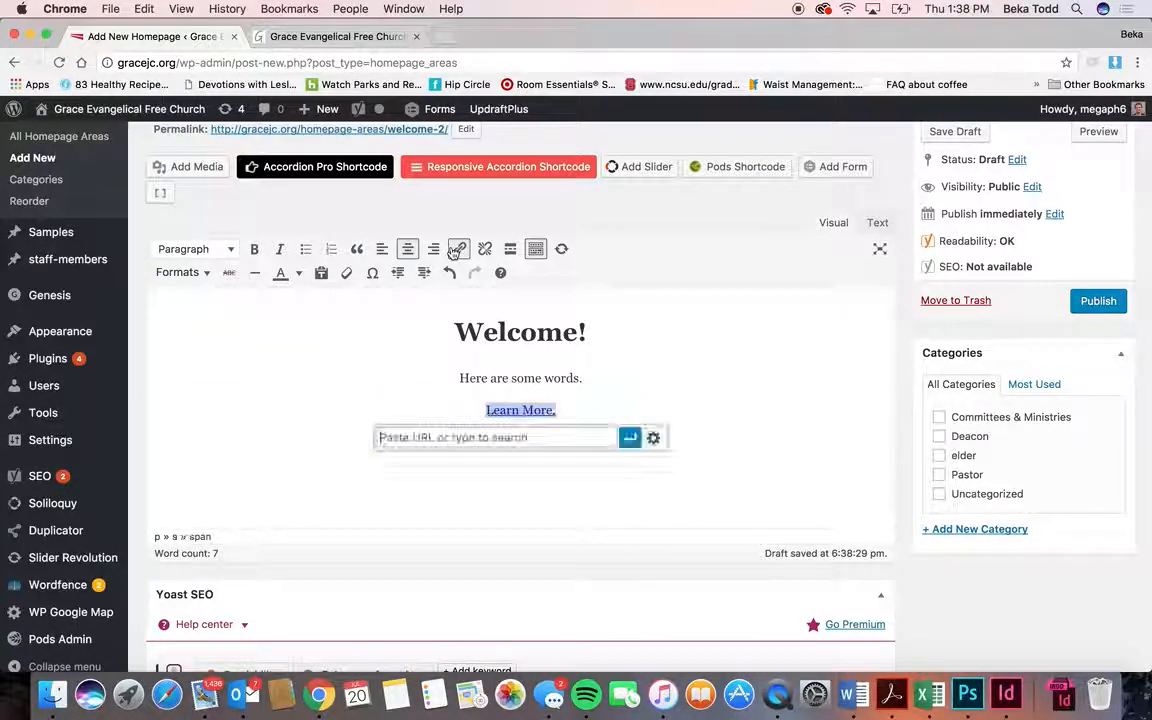
pyautogui.click(653, 437)
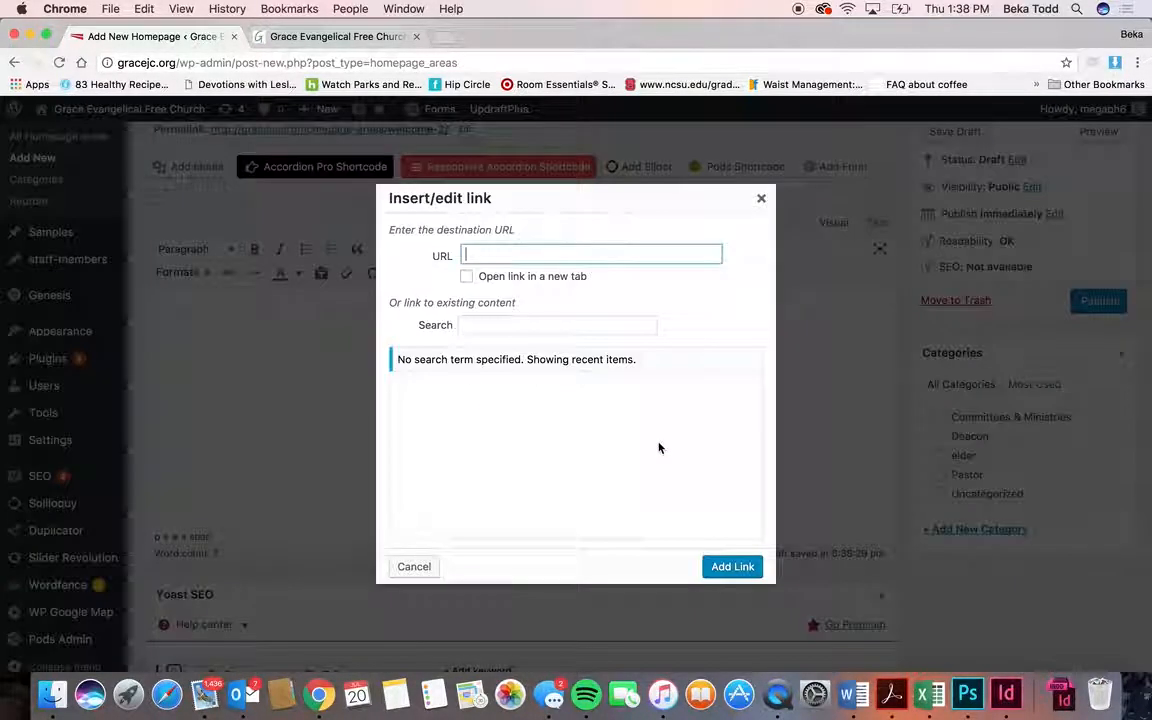
pyautogui.click(499, 406)
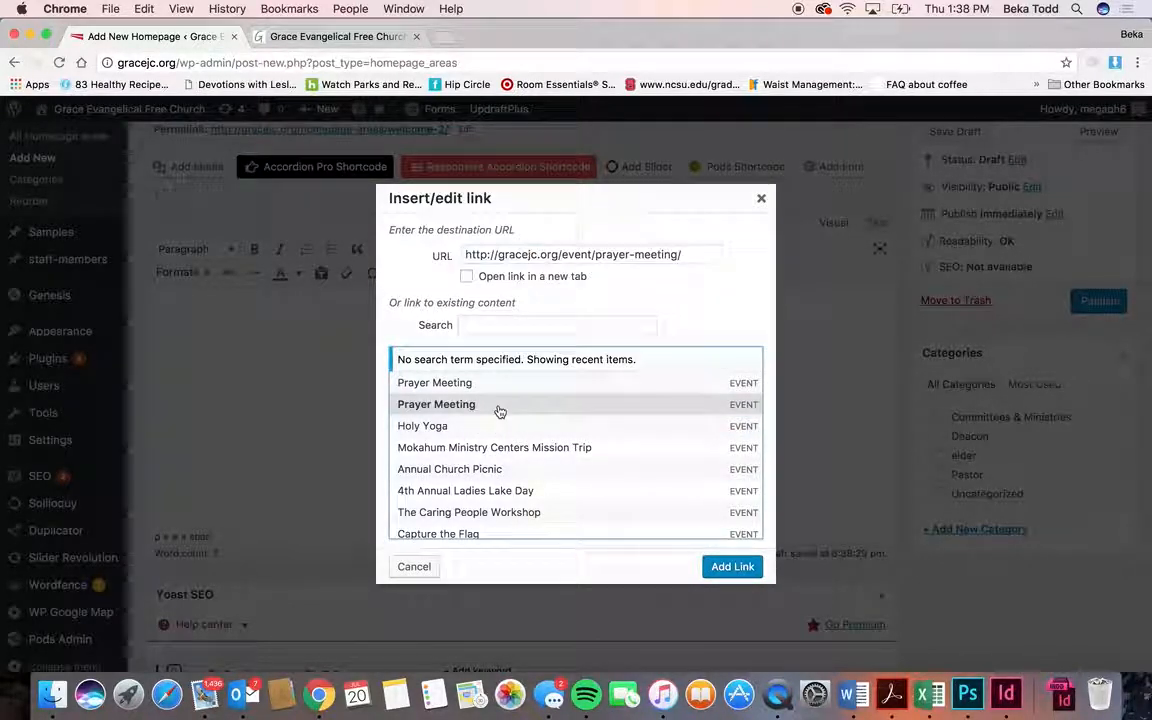
pyautogui.click(732, 566)
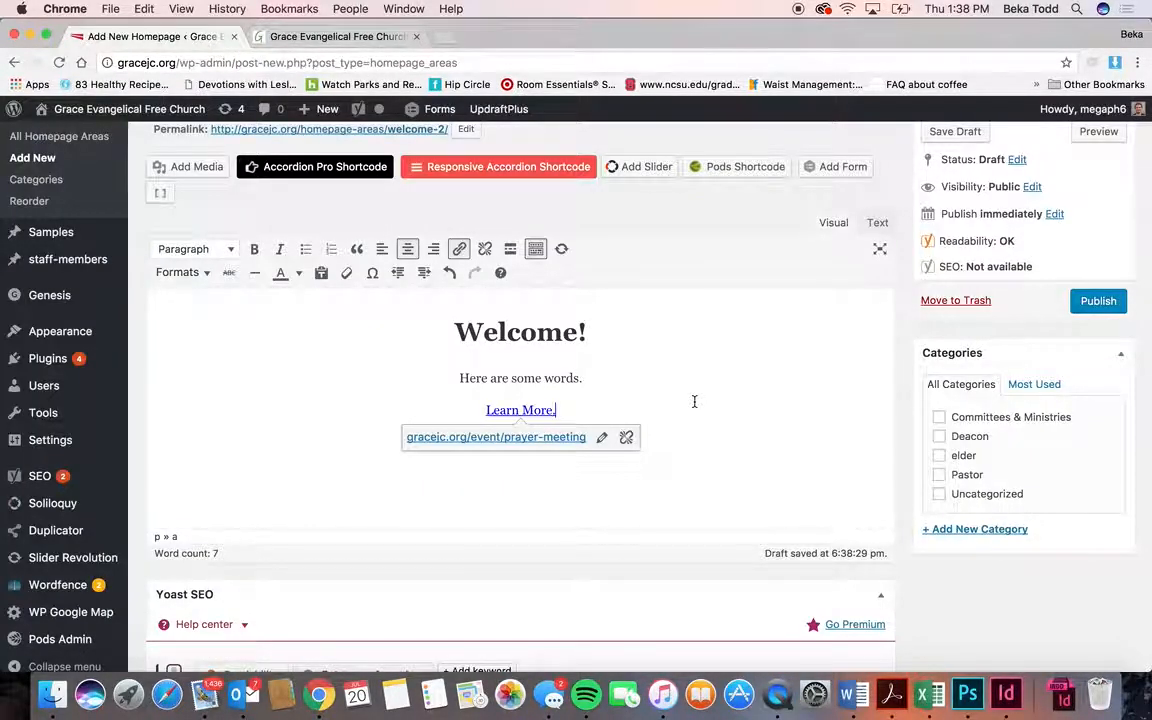
# - Publish the new Welcome! homepage area
pyautogui.scroll(-3, 694, 401)
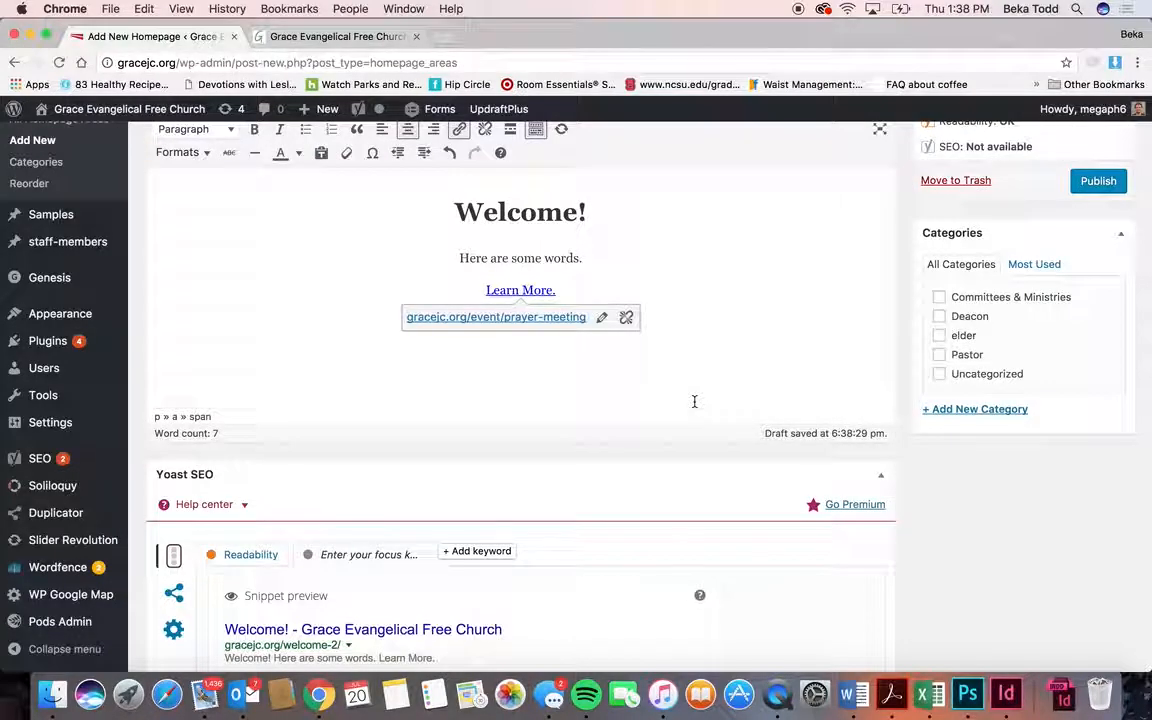
pyautogui.scroll(-15, 694, 401)
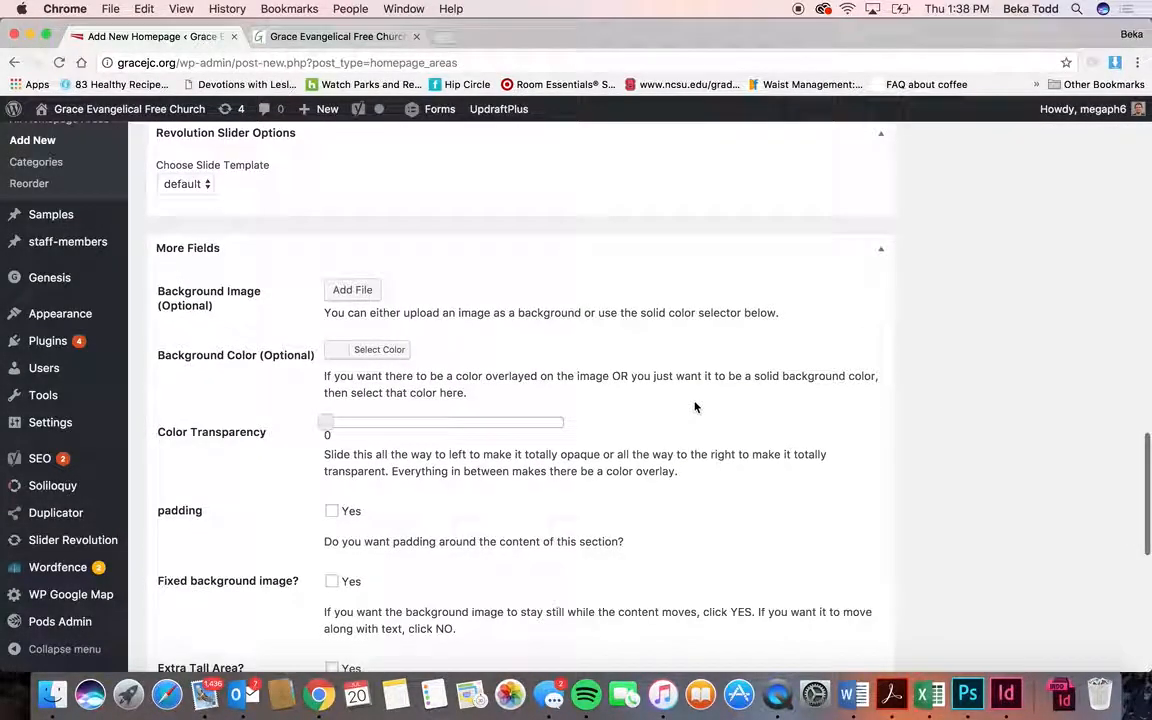
pyautogui.scroll(-1, 695, 407)
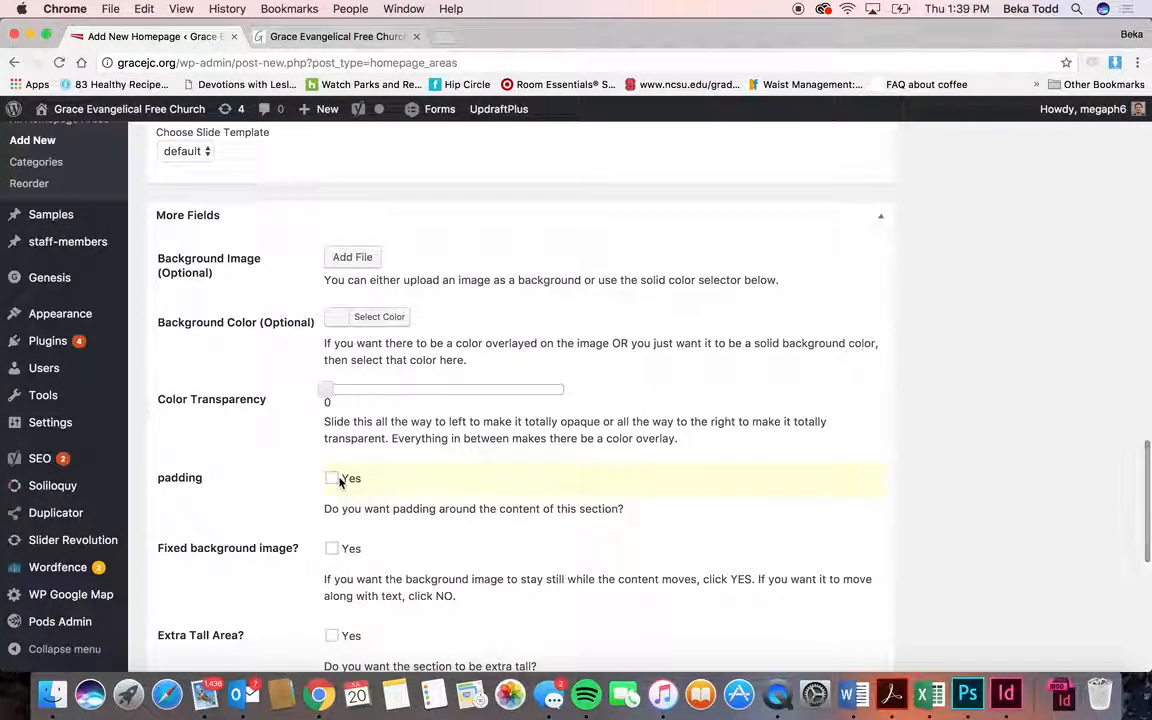
pyautogui.scroll(-12, 768, 441)
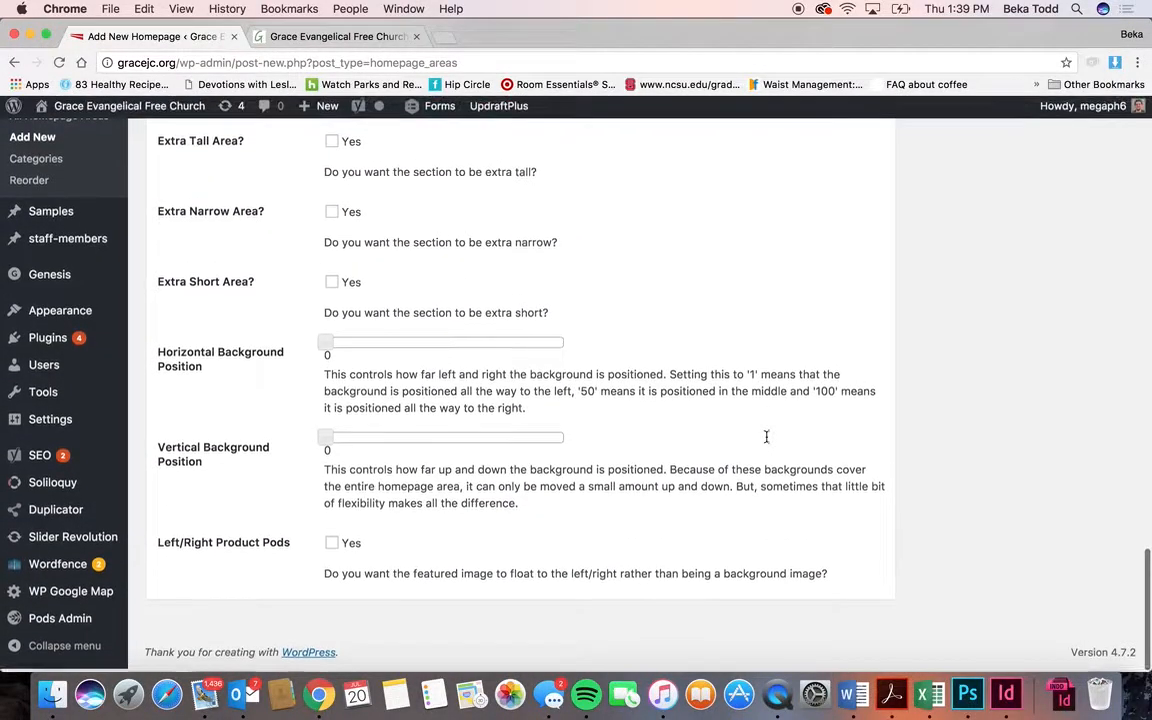
pyautogui.scroll(20, 766, 437)
pyautogui.scroll(-3, 1003, 650)
pyautogui.click(1098, 519)
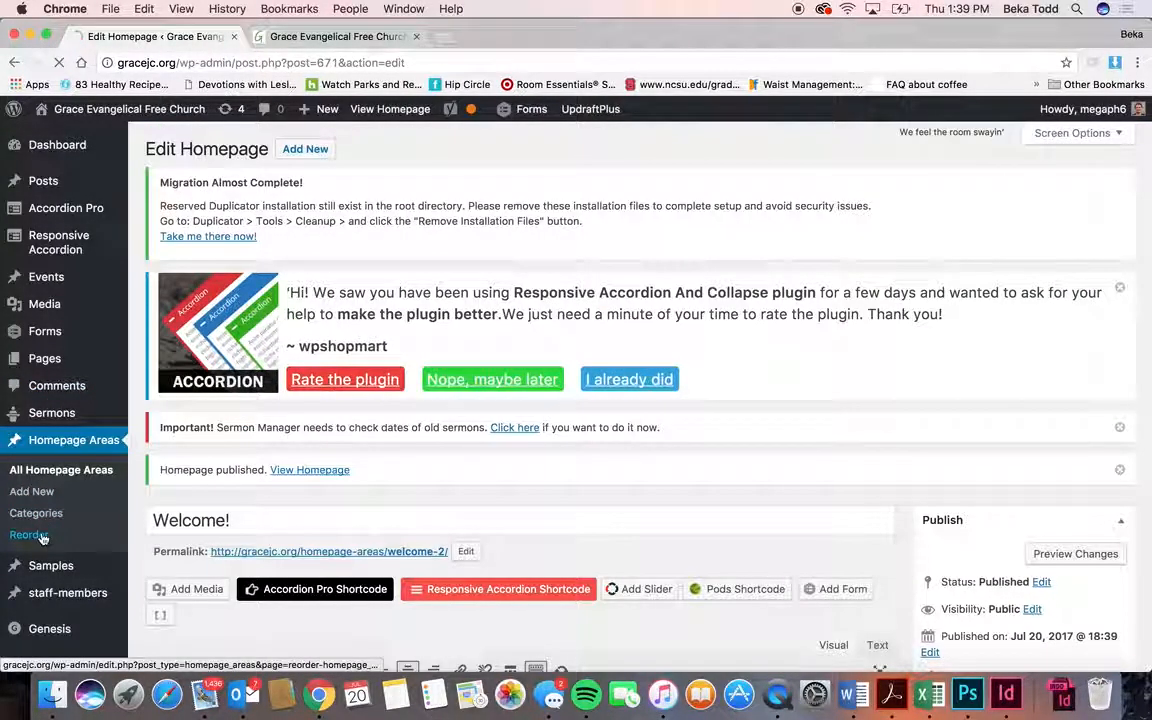
# - Check the new Welcome! section on the live homepage, then list all six homepage areas
pyautogui.click(30, 535)
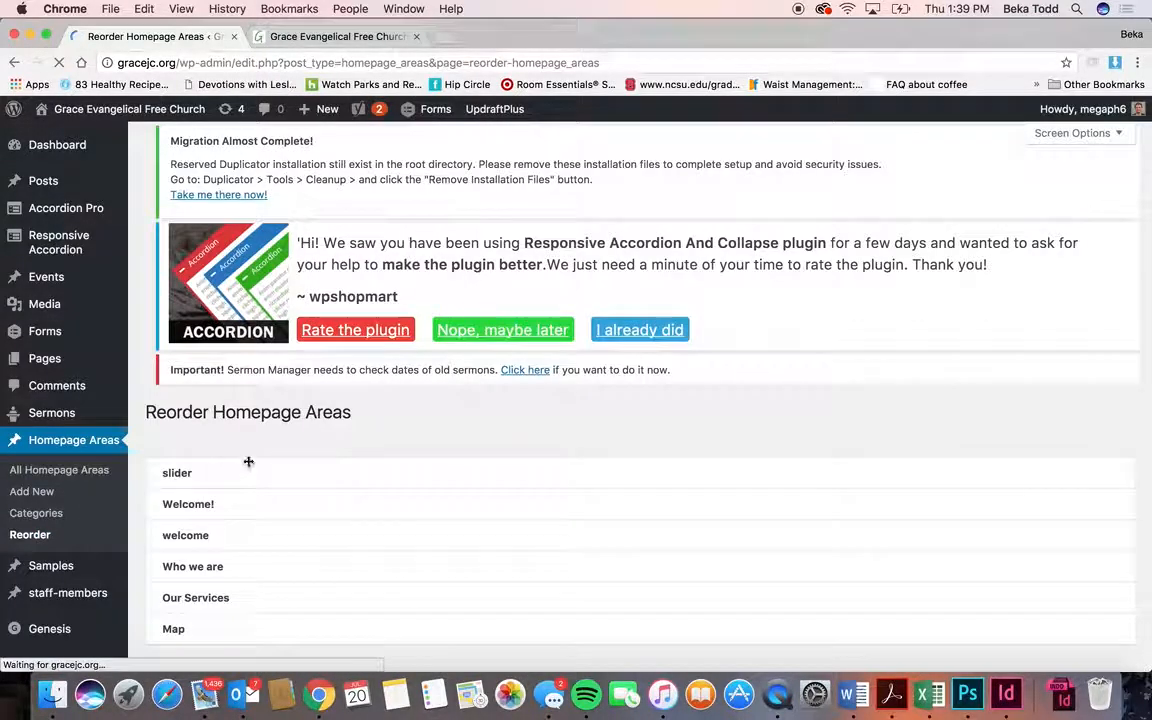
pyautogui.scroll(-1, 248, 511)
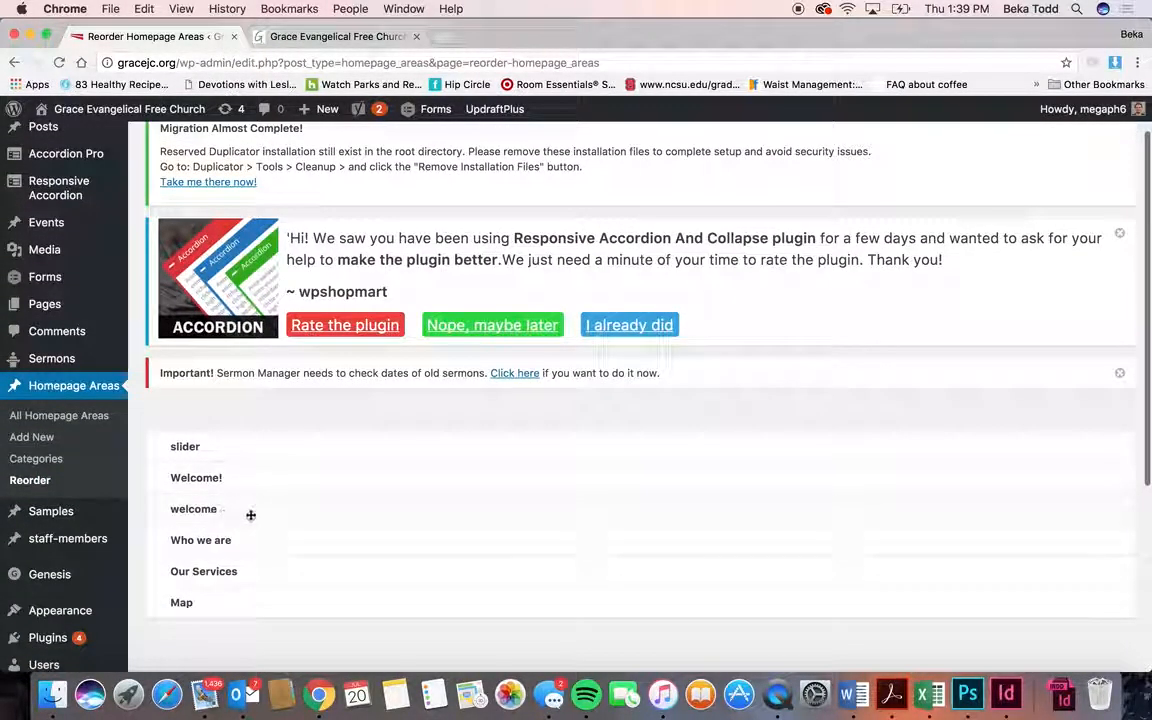
pyautogui.click(314, 37)
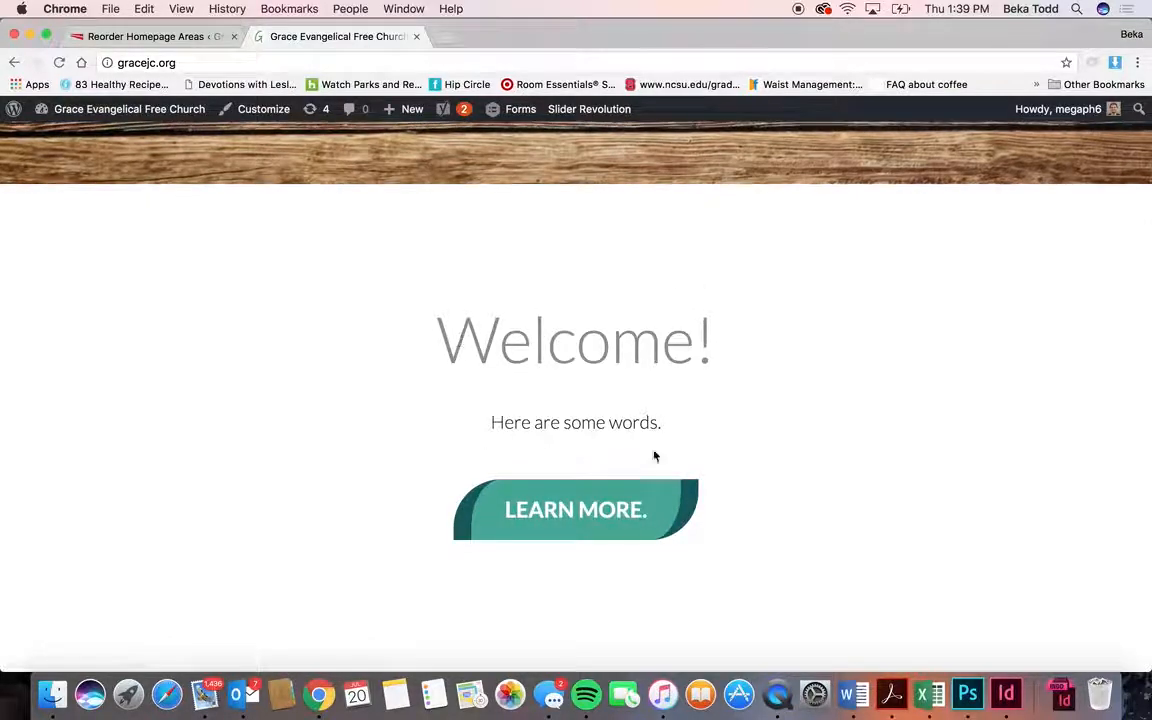
pyautogui.click(175, 37)
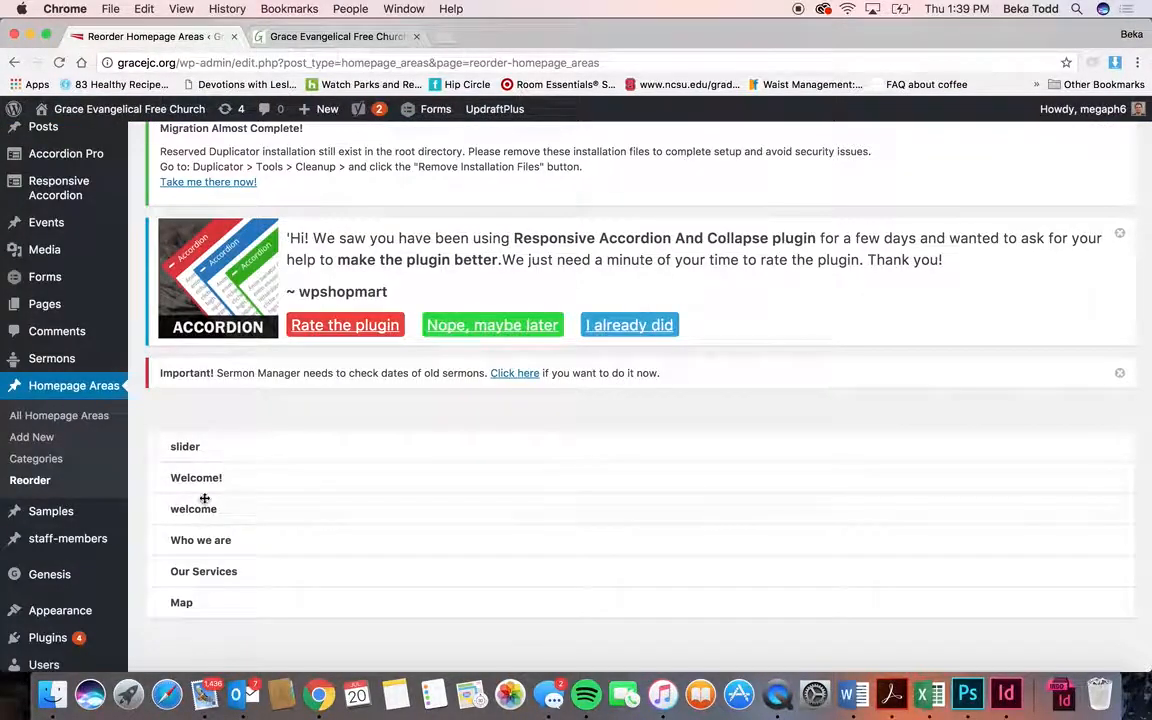
pyautogui.click(71, 417)
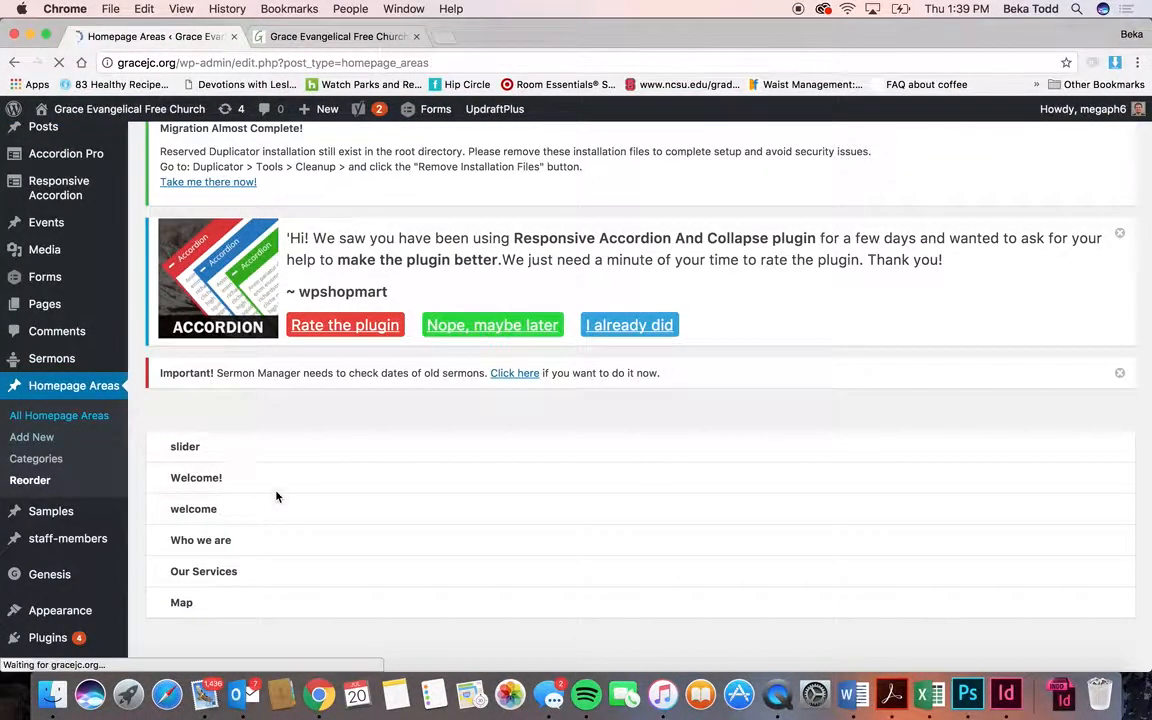
pyautogui.scroll(-2, 210, 600)
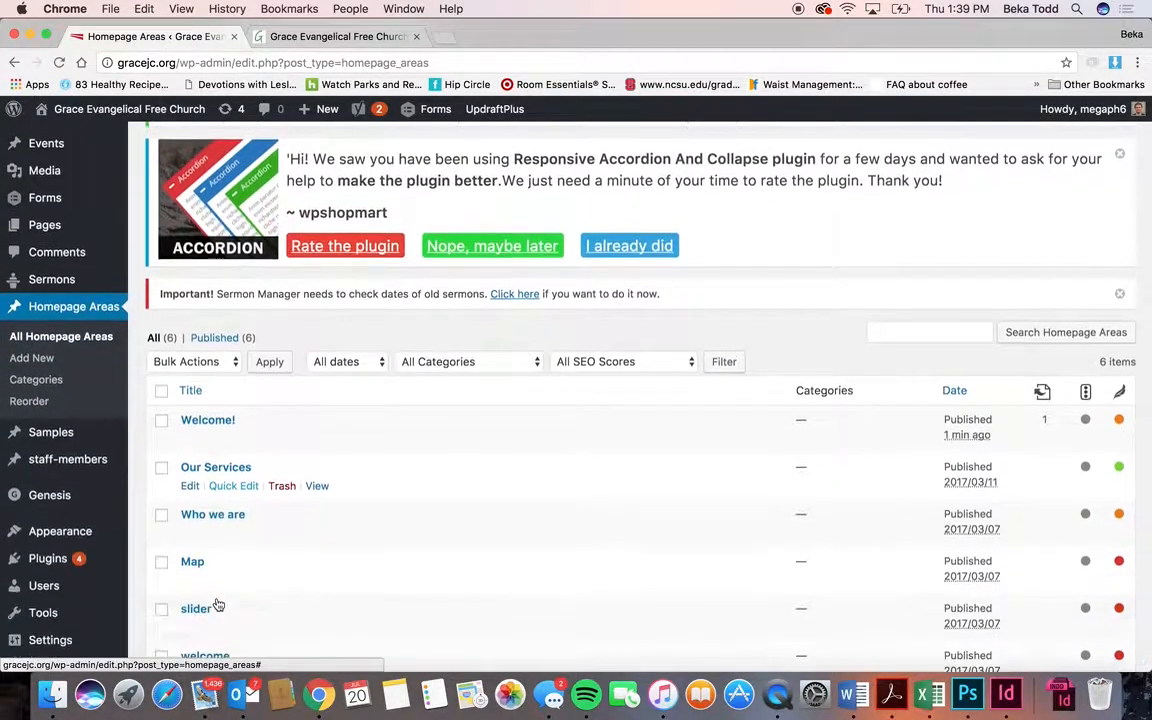
# - Open the Welcome! area and set gracekids2 from the media library as its background image
pyautogui.click(223, 421)
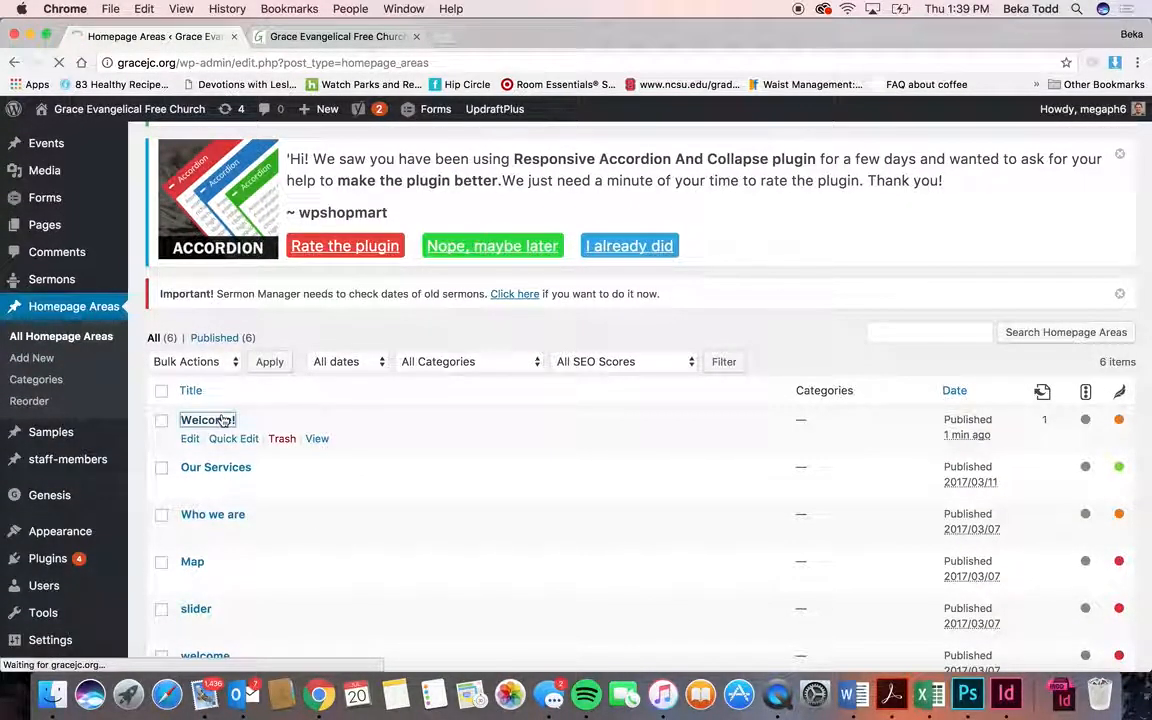
pyautogui.scroll(-15, 380, 432)
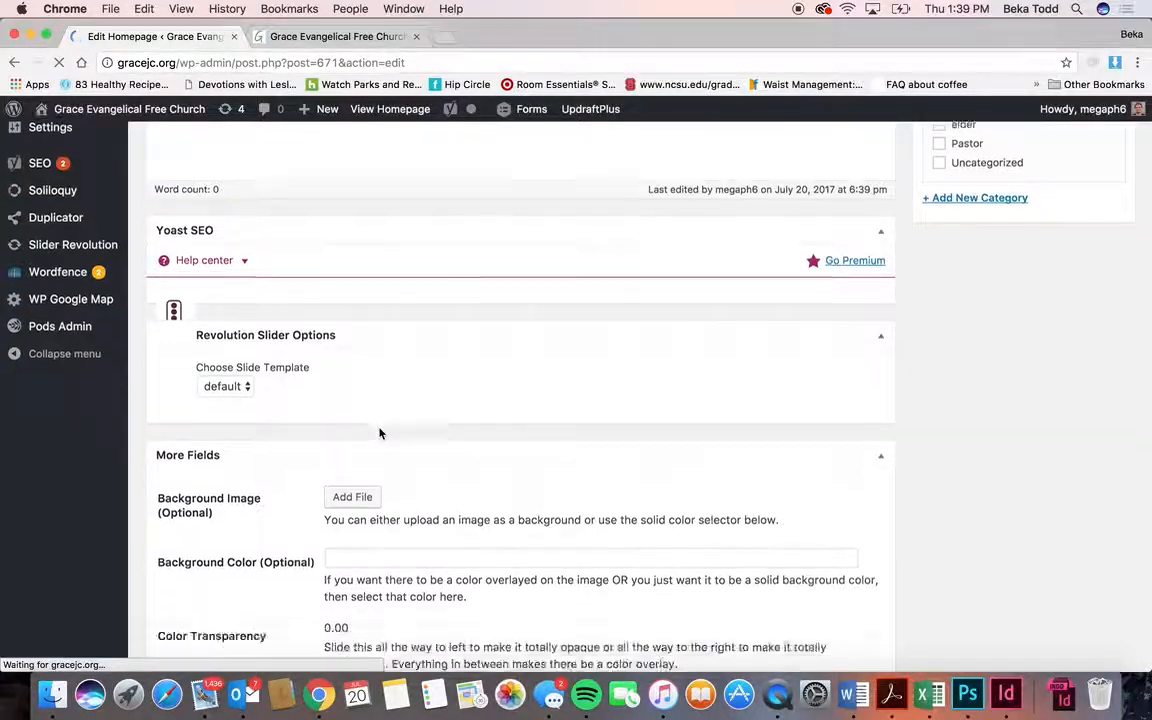
pyautogui.scroll(3, 380, 433)
pyautogui.scroll(-7, 380, 433)
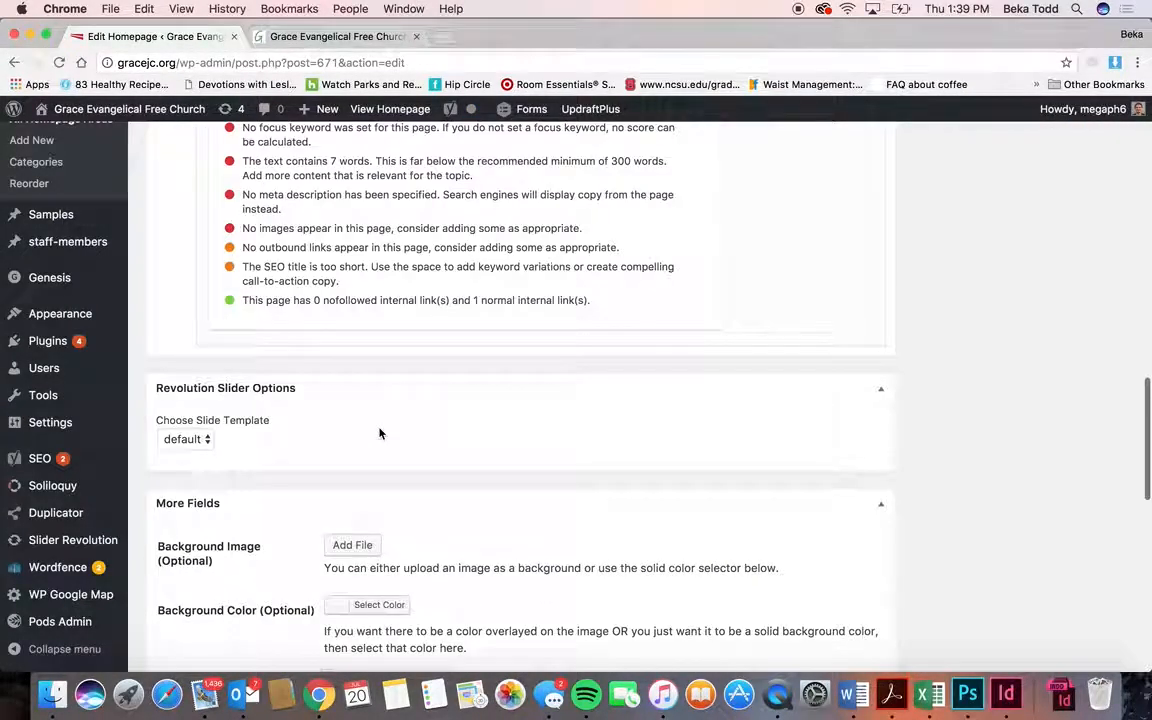
pyautogui.scroll(-2, 345, 447)
pyautogui.click(352, 474)
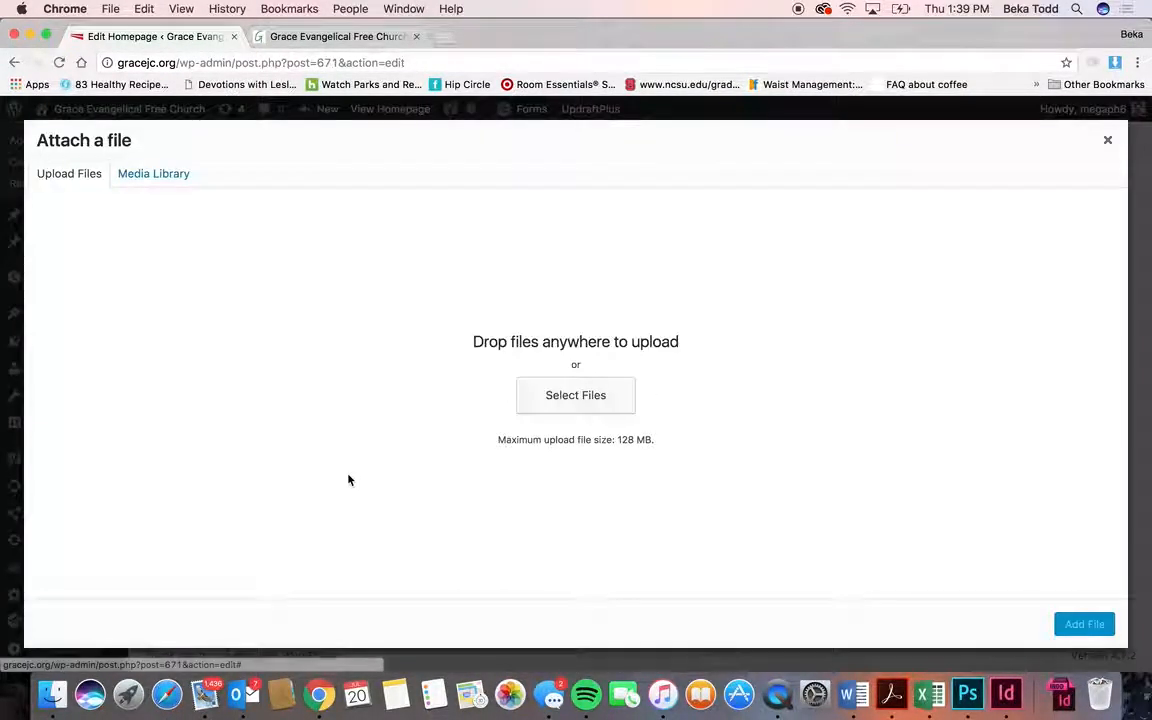
pyautogui.click(163, 173)
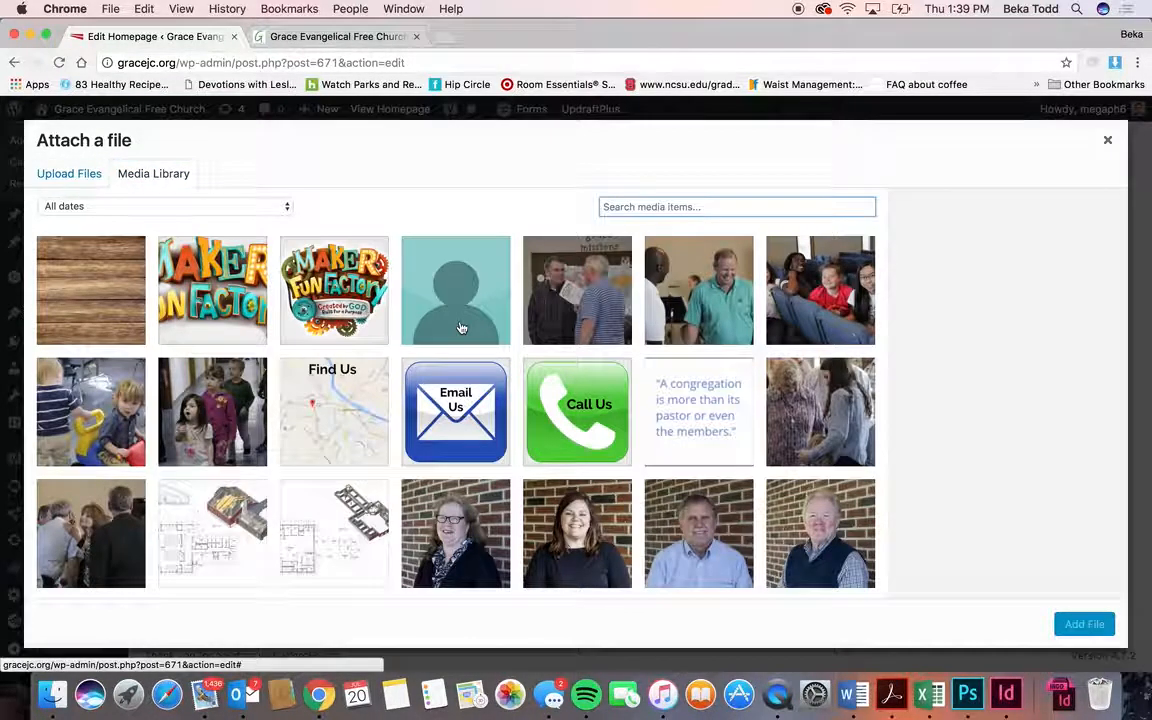
pyautogui.scroll(-1, 460, 328)
pyautogui.click(100, 258)
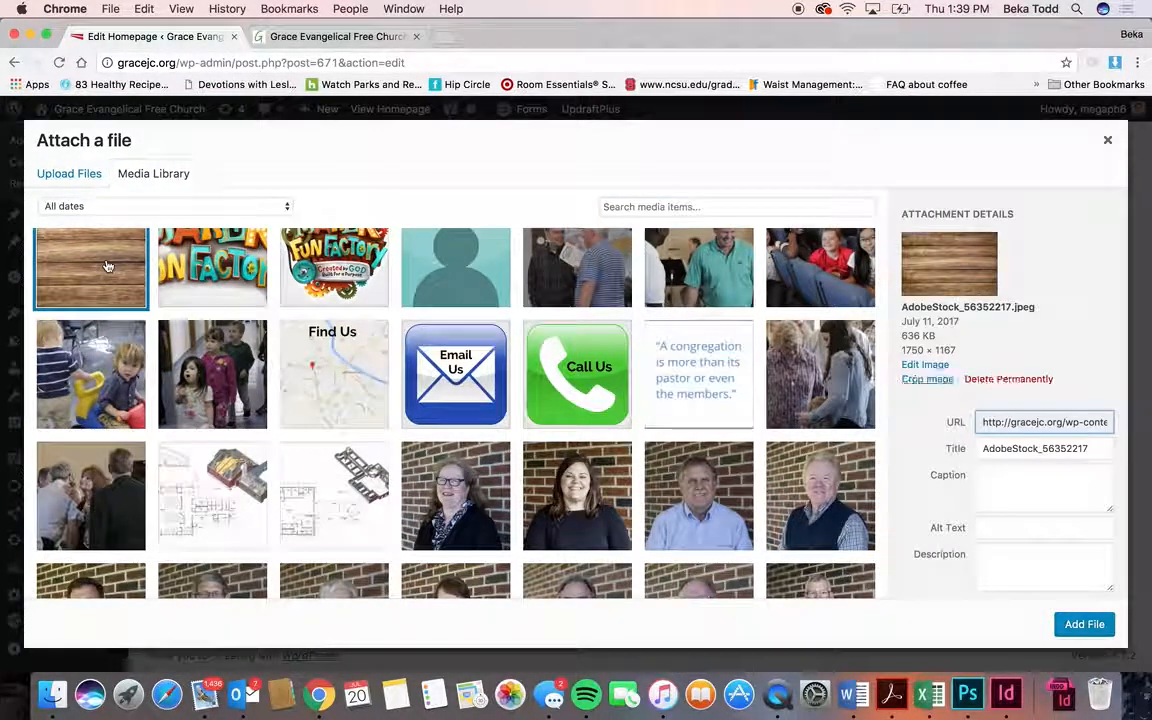
pyautogui.click(107, 347)
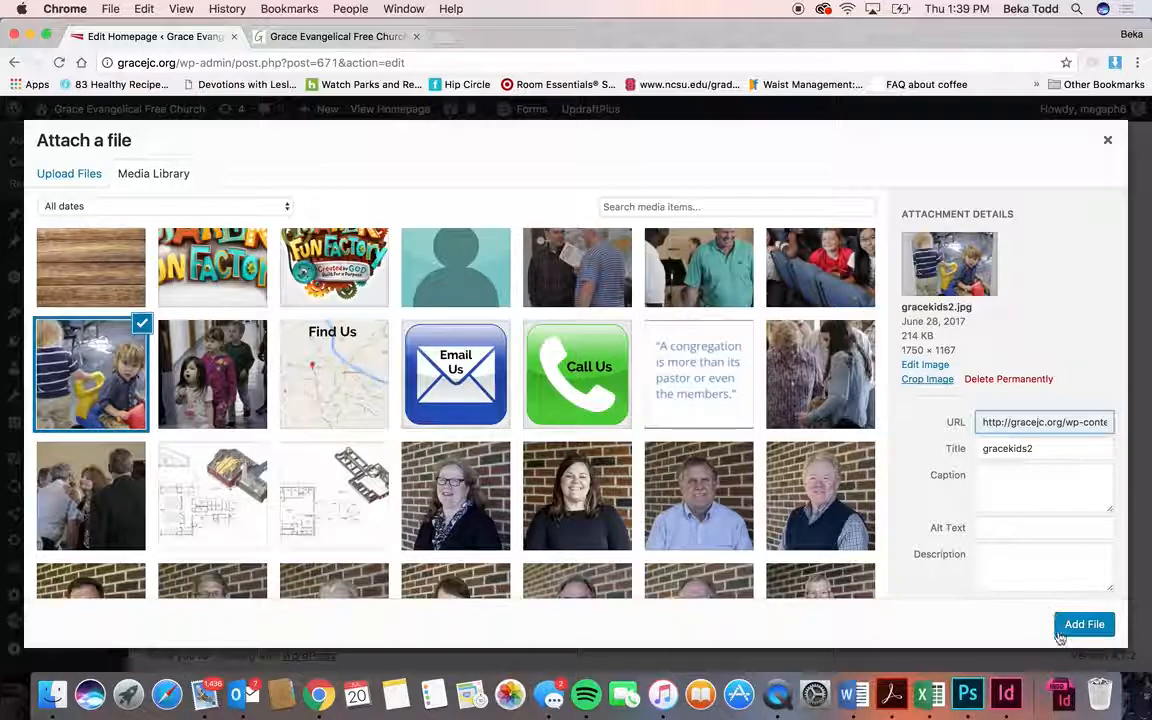
pyautogui.click(1084, 624)
# - Set the background colour to dark blue #1e4784
pyautogui.click(389, 425)
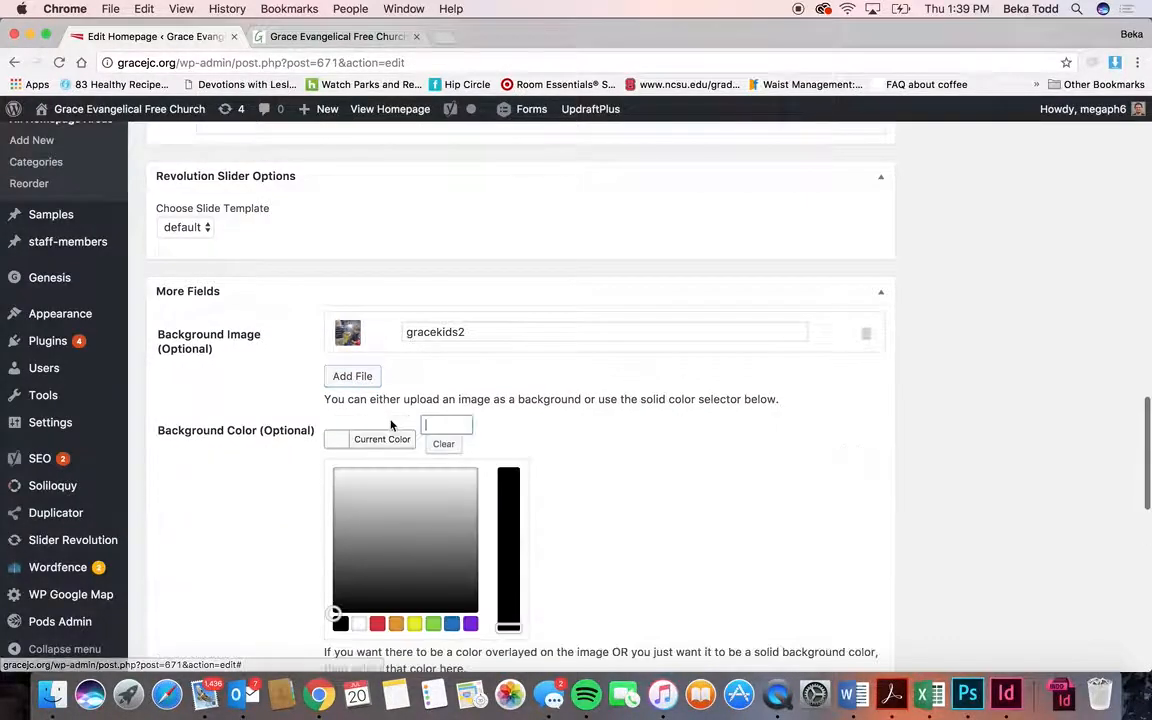
pyautogui.moveTo(337, 609); pyautogui.dragTo(427, 535)
pyautogui.moveTo(510, 627); pyautogui.dragTo(510, 541)
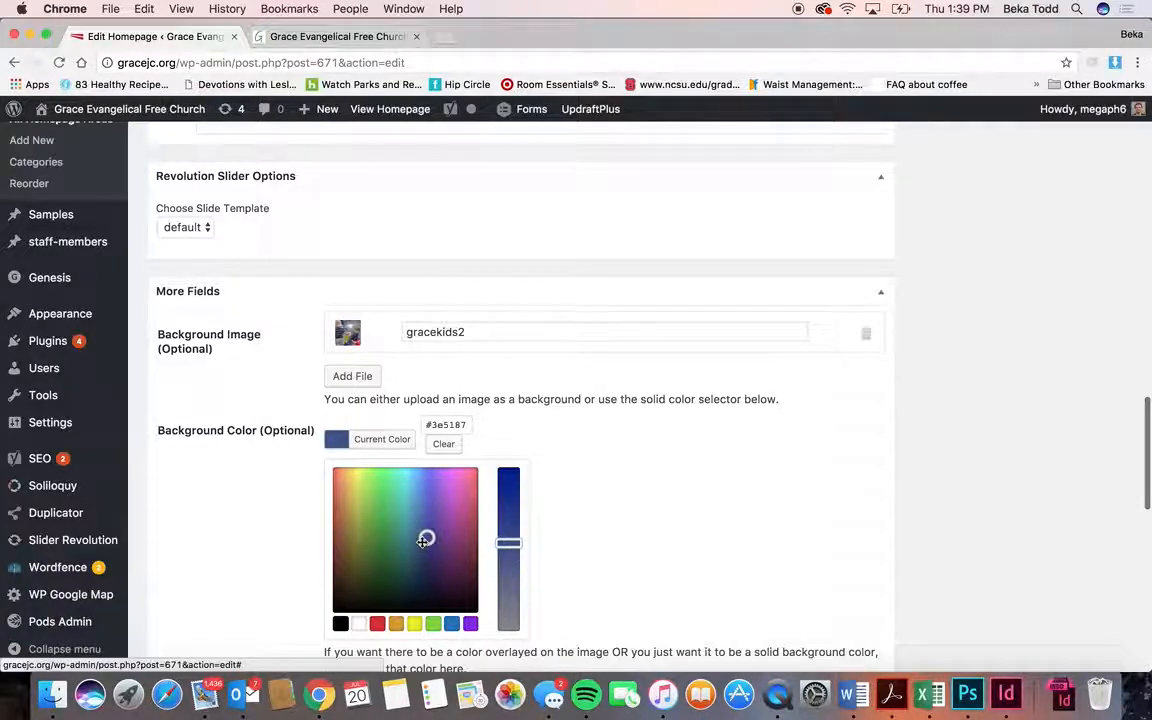
pyautogui.moveTo(426, 537)
pyautogui.mouseDown()
pyautogui.moveTo(404, 555)
pyautogui.moveTo(420, 546)
pyautogui.mouseUp()
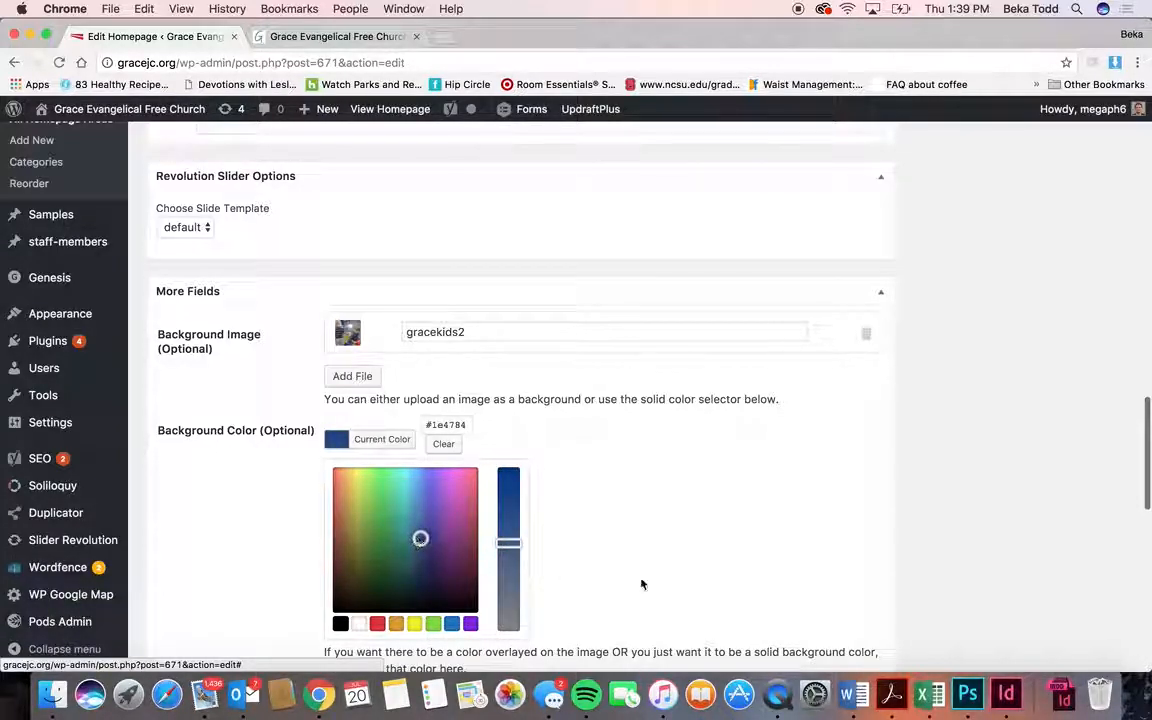
# - Set the colour transparency slider to 0.5 and look over the remaining fields
pyautogui.scroll(-3, 617, 580)
pyautogui.moveTo(326, 550); pyautogui.dragTo(376, 550)
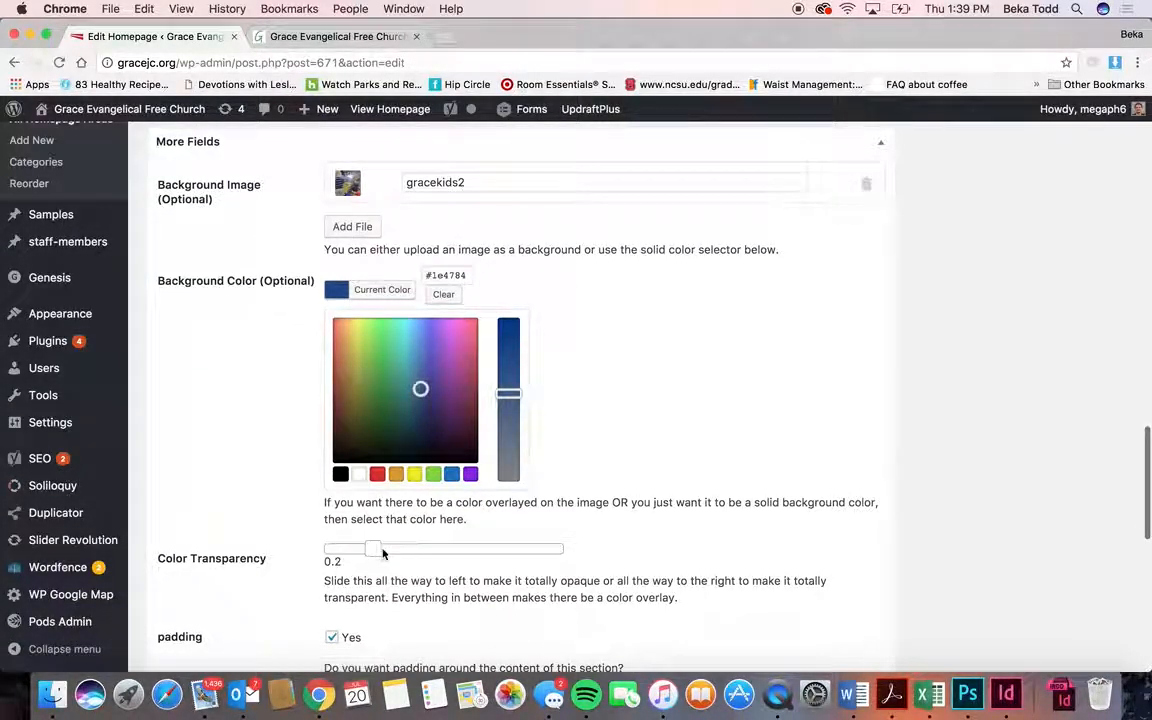
pyautogui.scroll(-8, 390, 608)
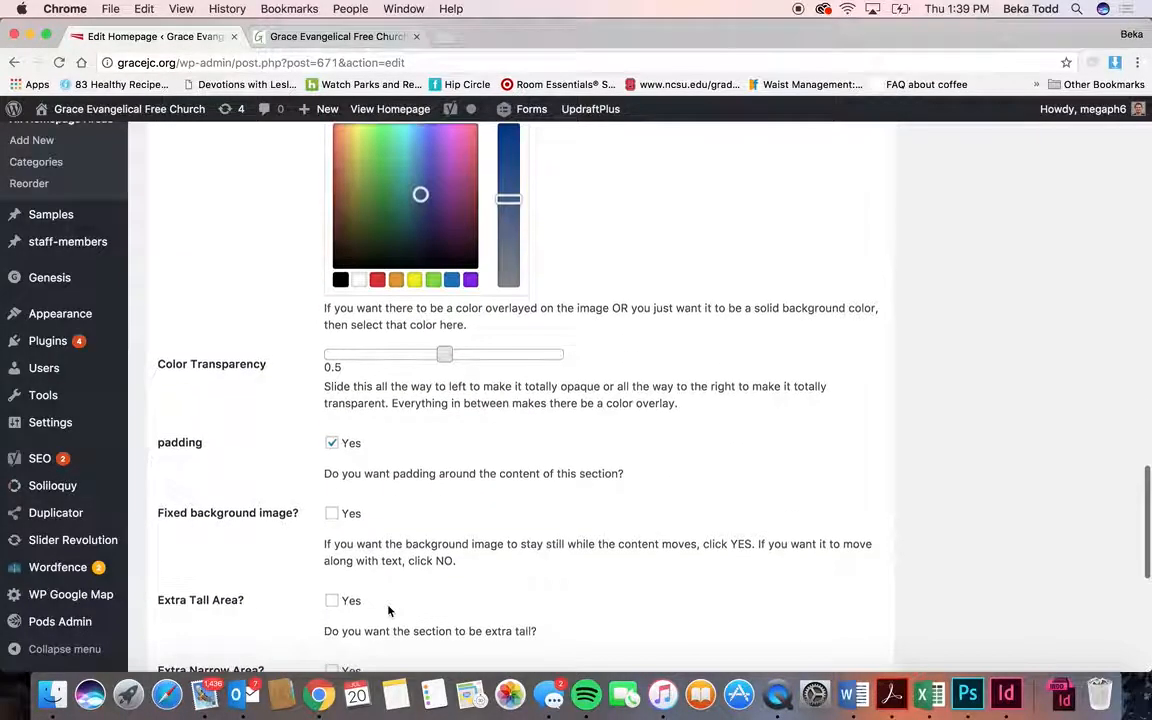
pyautogui.scroll(-5, 390, 610)
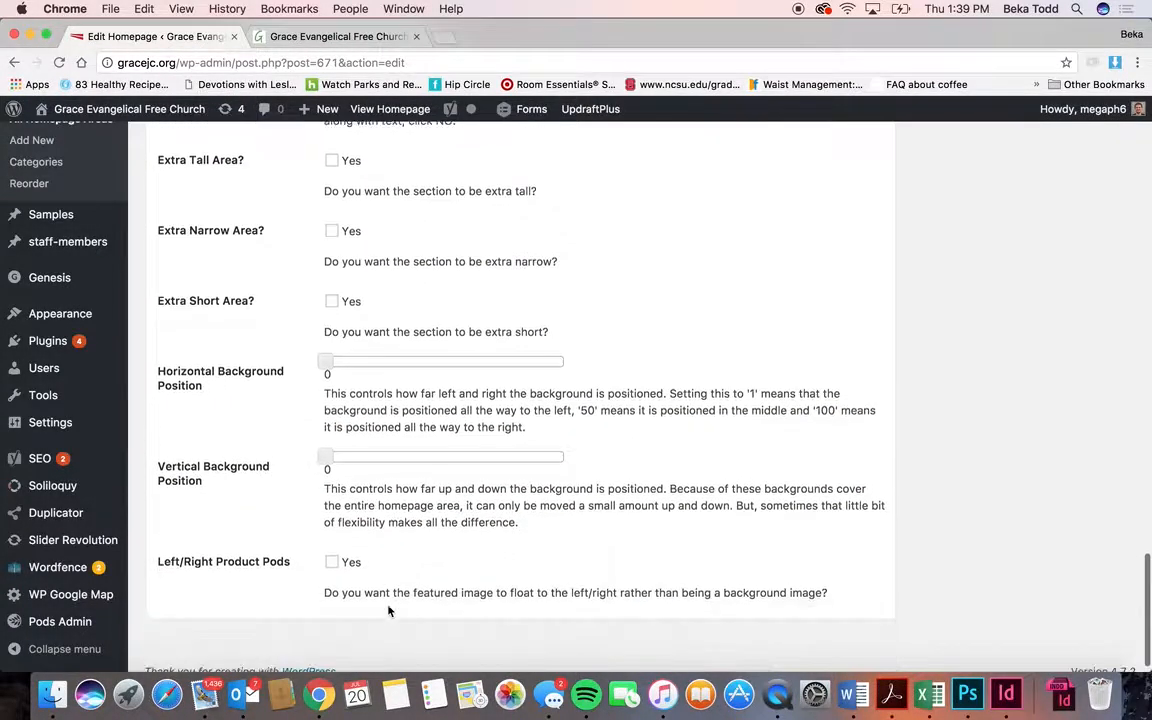
pyautogui.scroll(20, 388, 609)
# - Update the area, apply White Text to all its content, and update again
pyautogui.click(1098, 145)
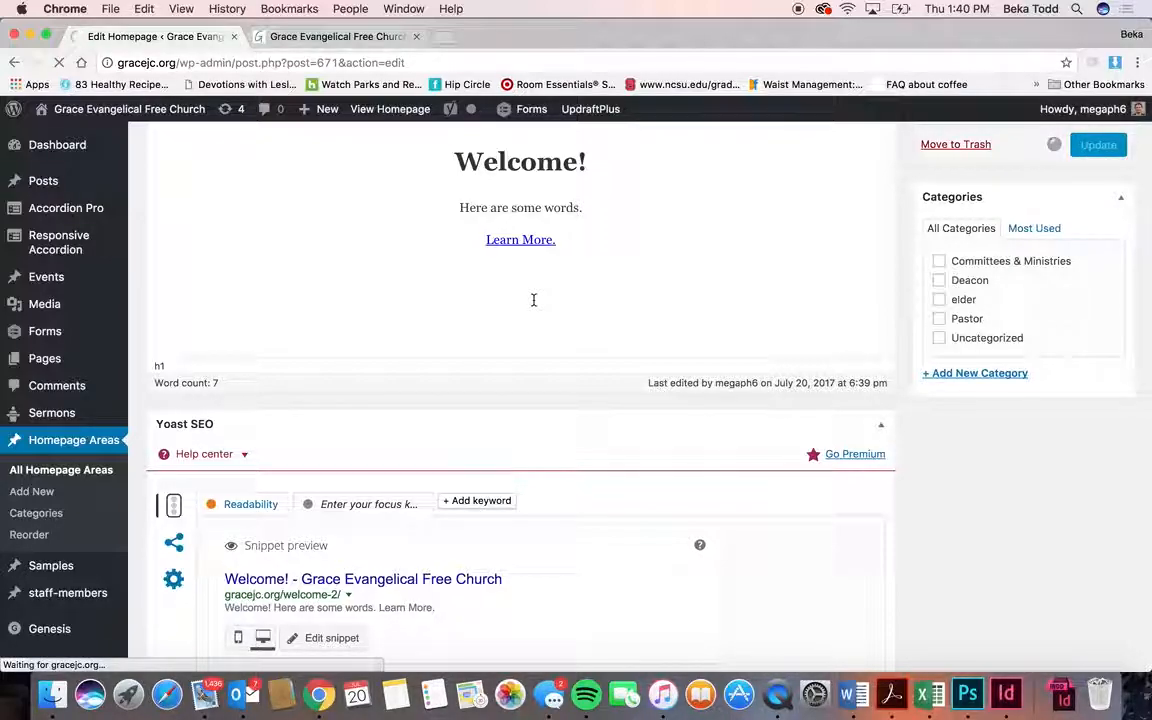
pyautogui.scroll(-7, 608, 498)
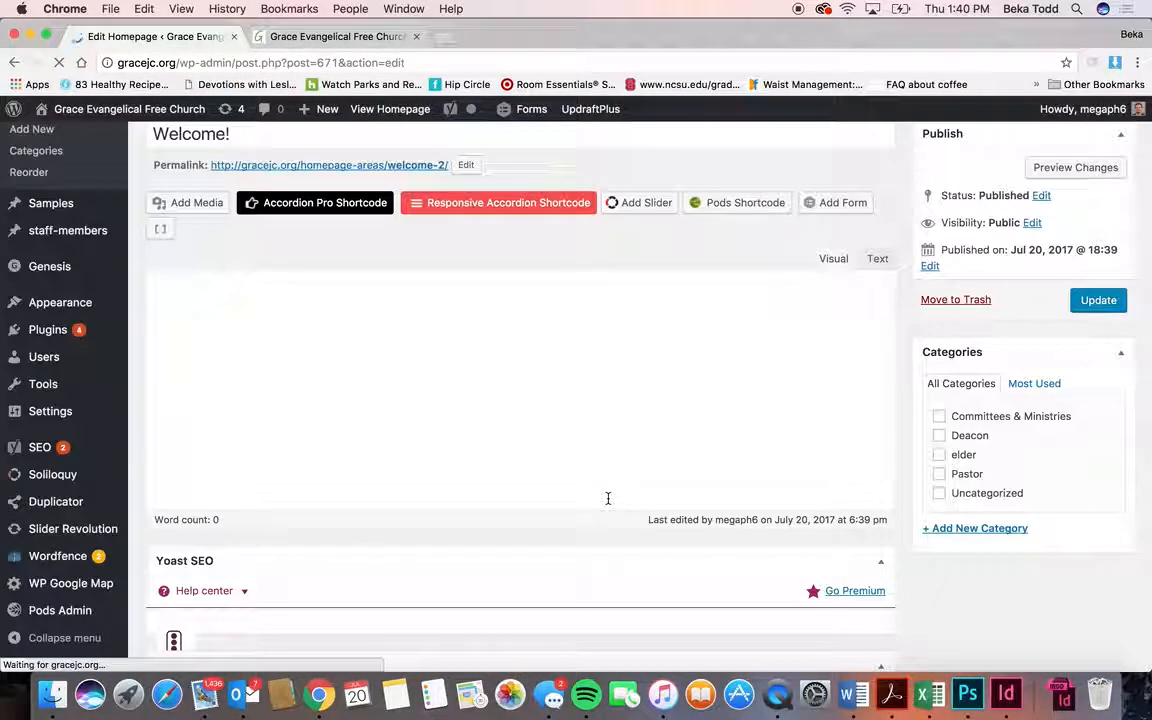
pyautogui.scroll(-4, 542, 558)
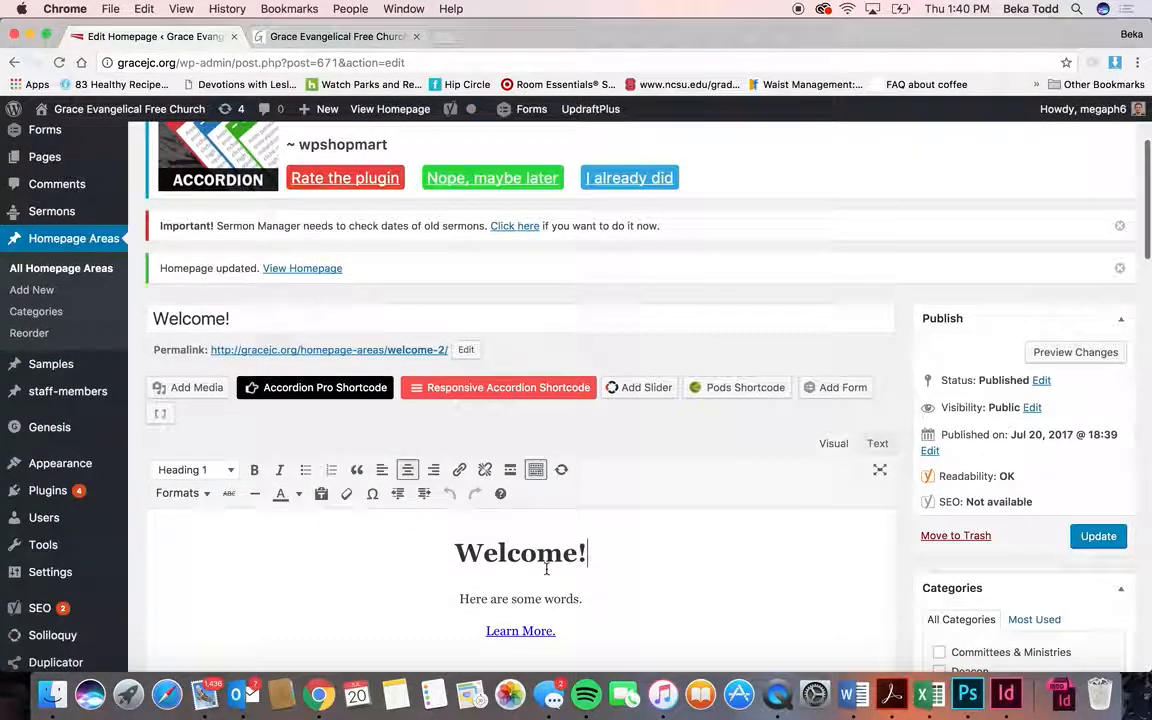
pyautogui.press('super+a')
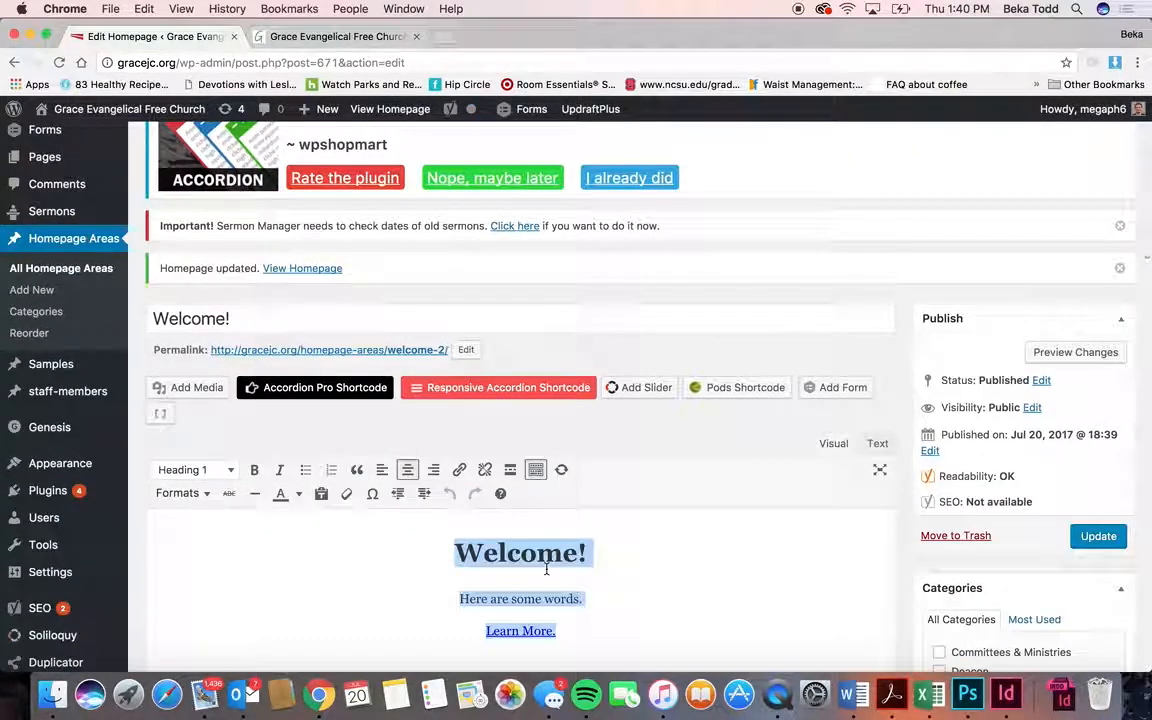
pyautogui.click(207, 493)
pyautogui.click(188, 545)
pyautogui.click(1075, 536)
# - Reload the live homepage to confirm the white Welcome! text over the children photo
pyautogui.click(337, 42)
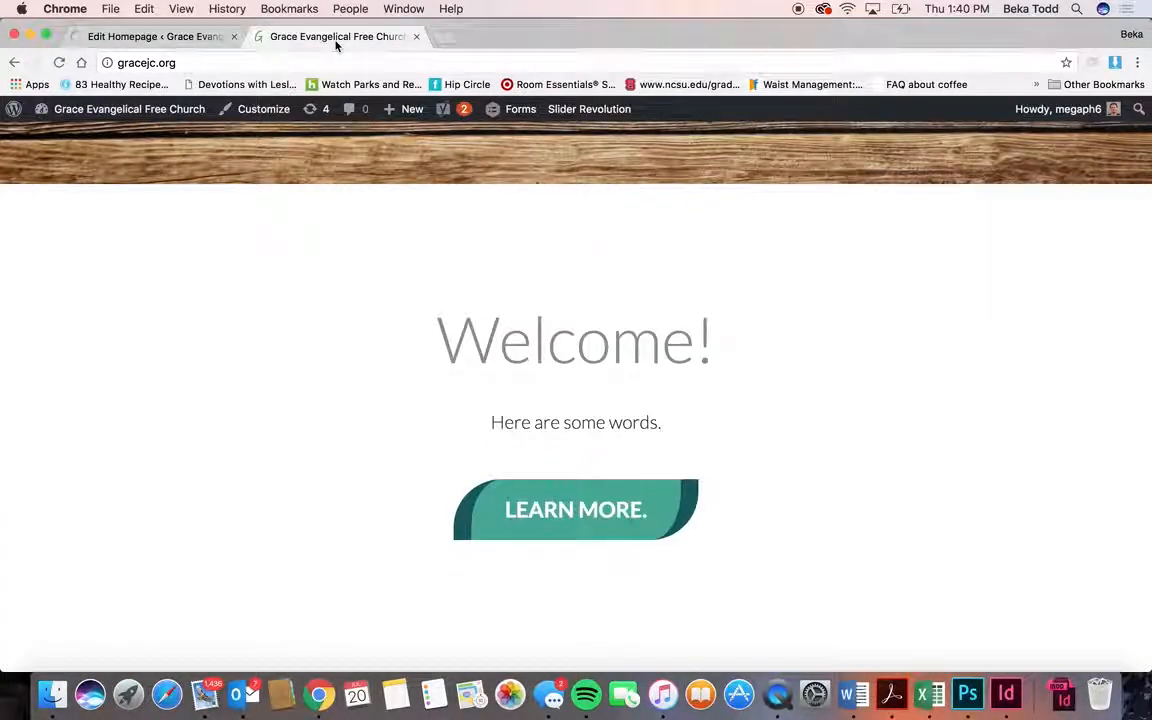
pyautogui.click(58, 64)
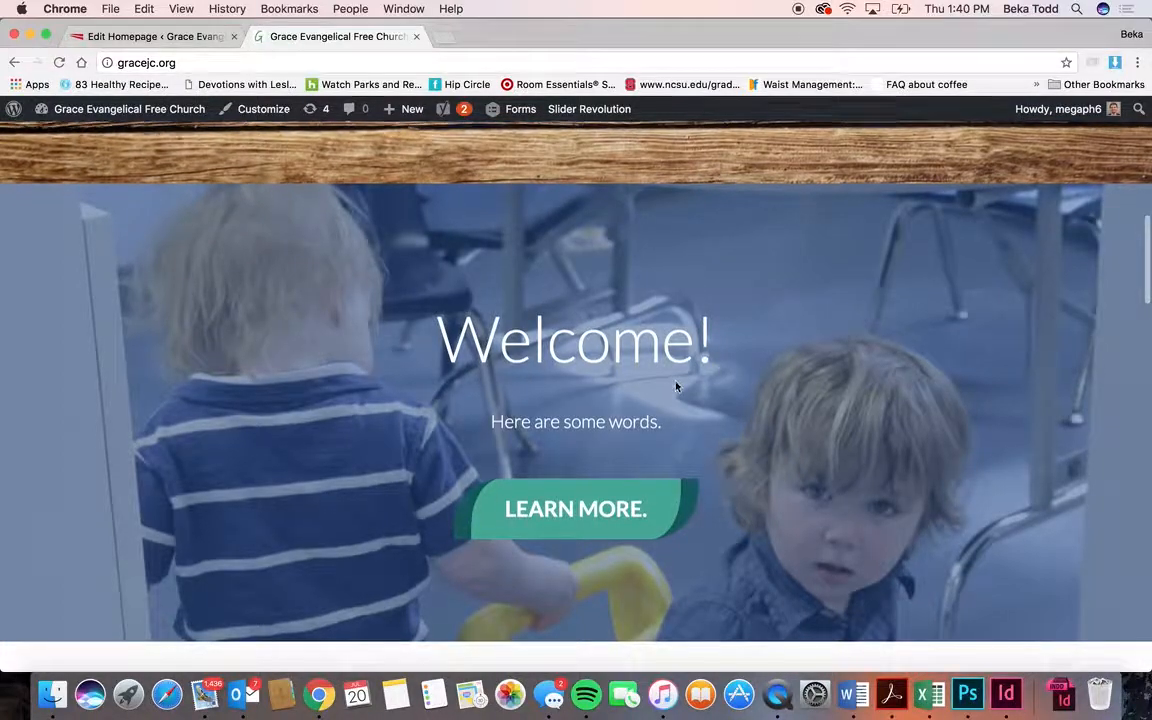
pyautogui.scroll(-3, 675, 386)
pyautogui.click(175, 38)
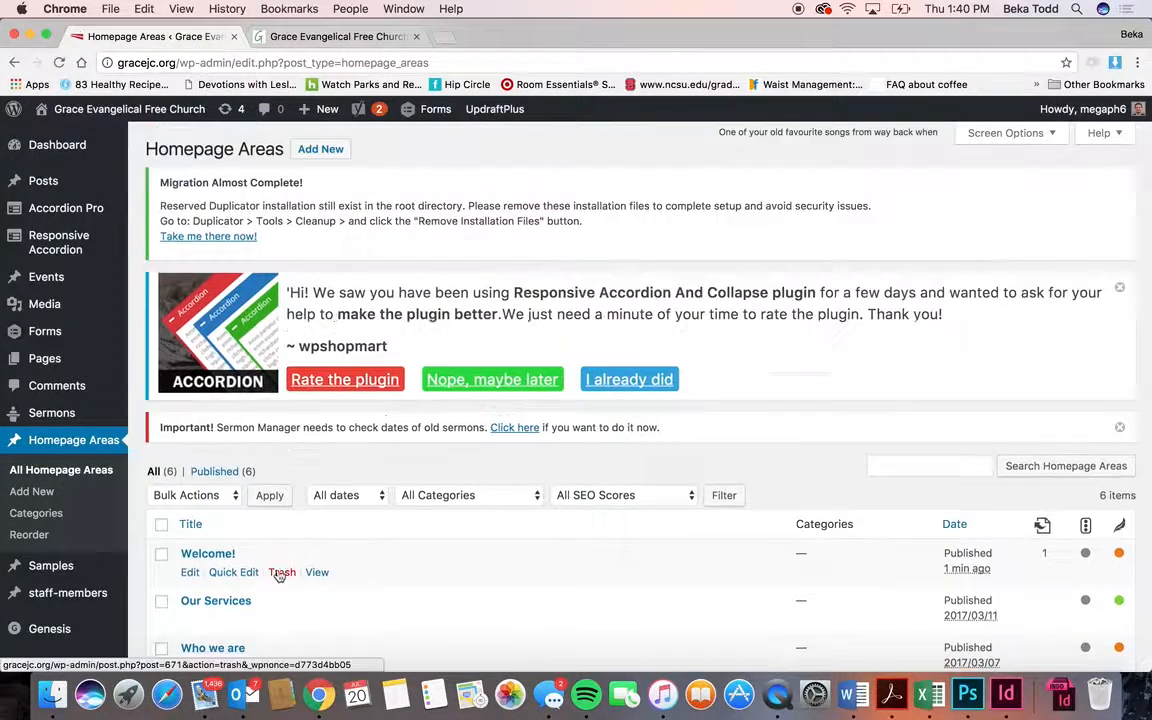
# - Trash the new Welcome! area and confirm the live homepage shows the original welcome
pyautogui.click(281, 575)
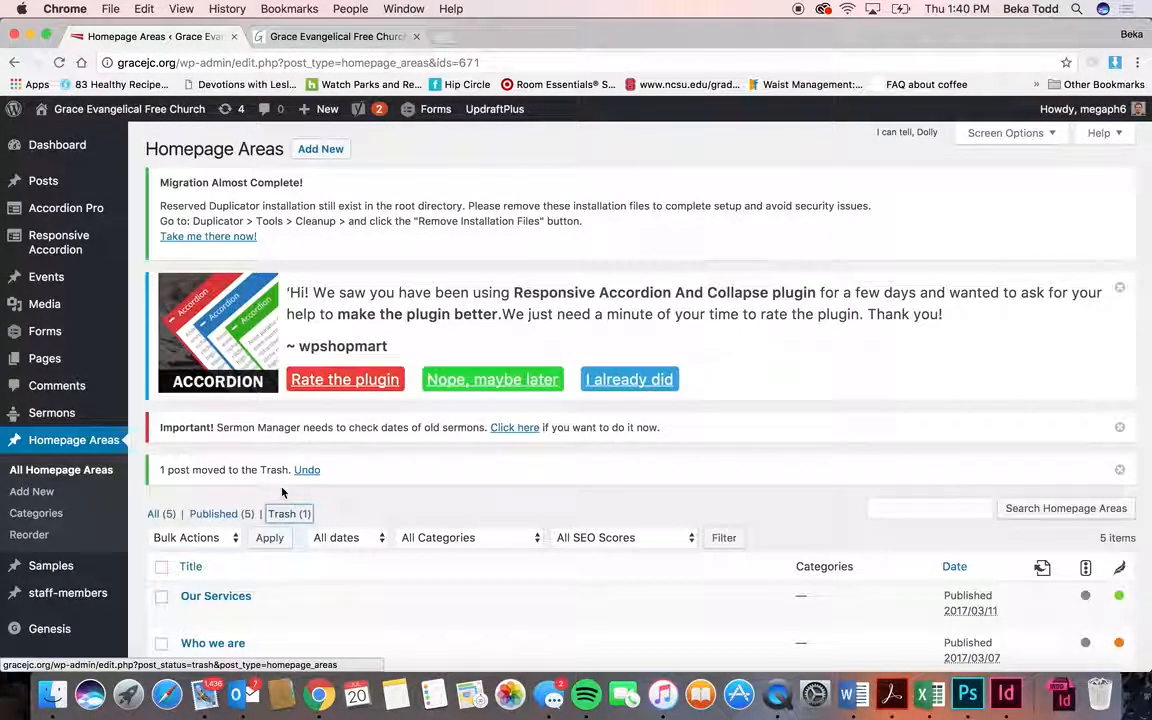
pyautogui.click(316, 37)
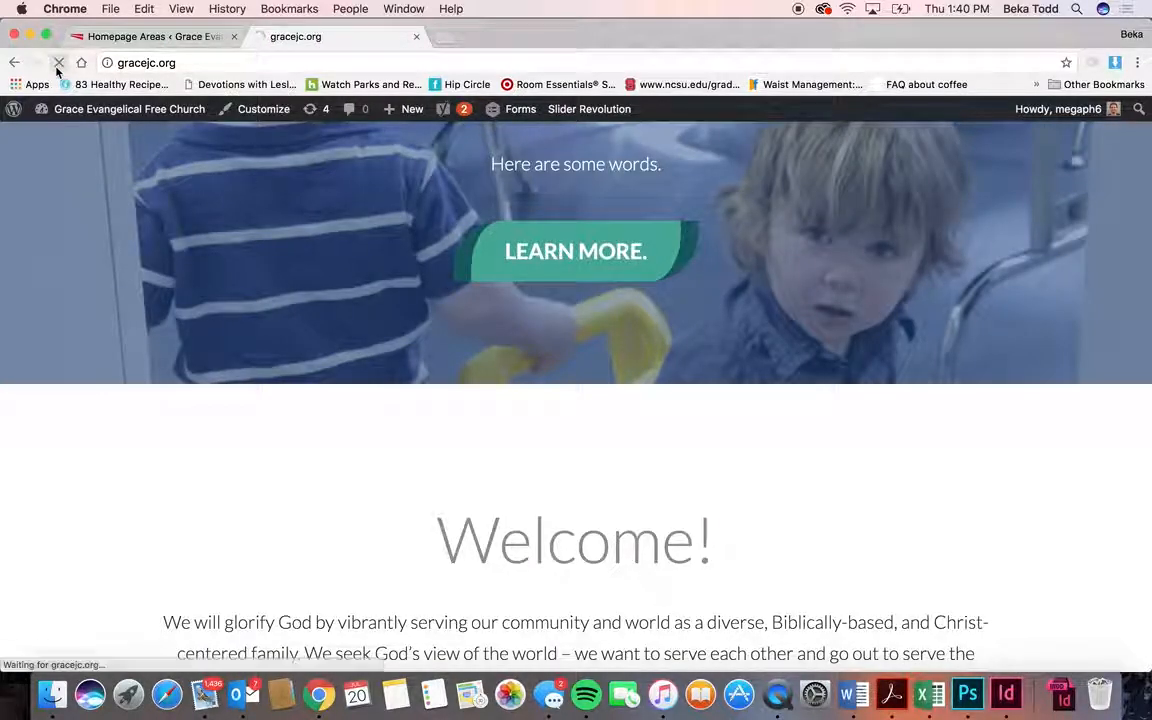
pyautogui.scroll(2, 407, 420)
pyautogui.scroll(-7, 407, 420)
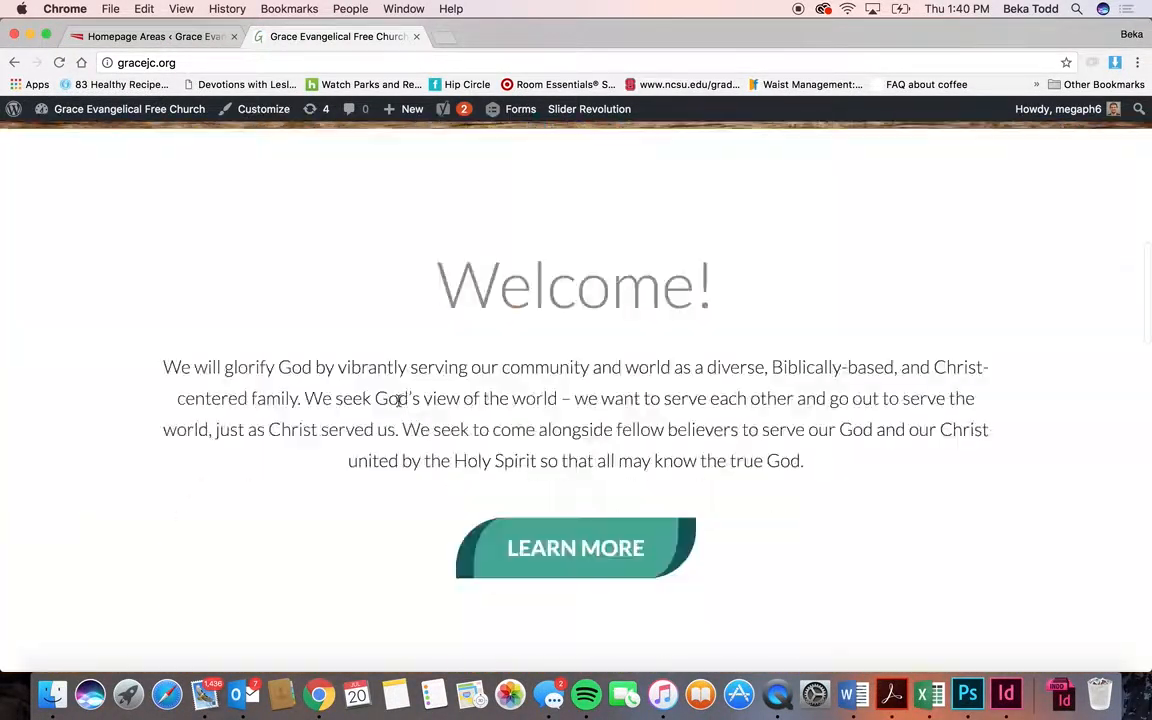
pyautogui.click(181, 37)
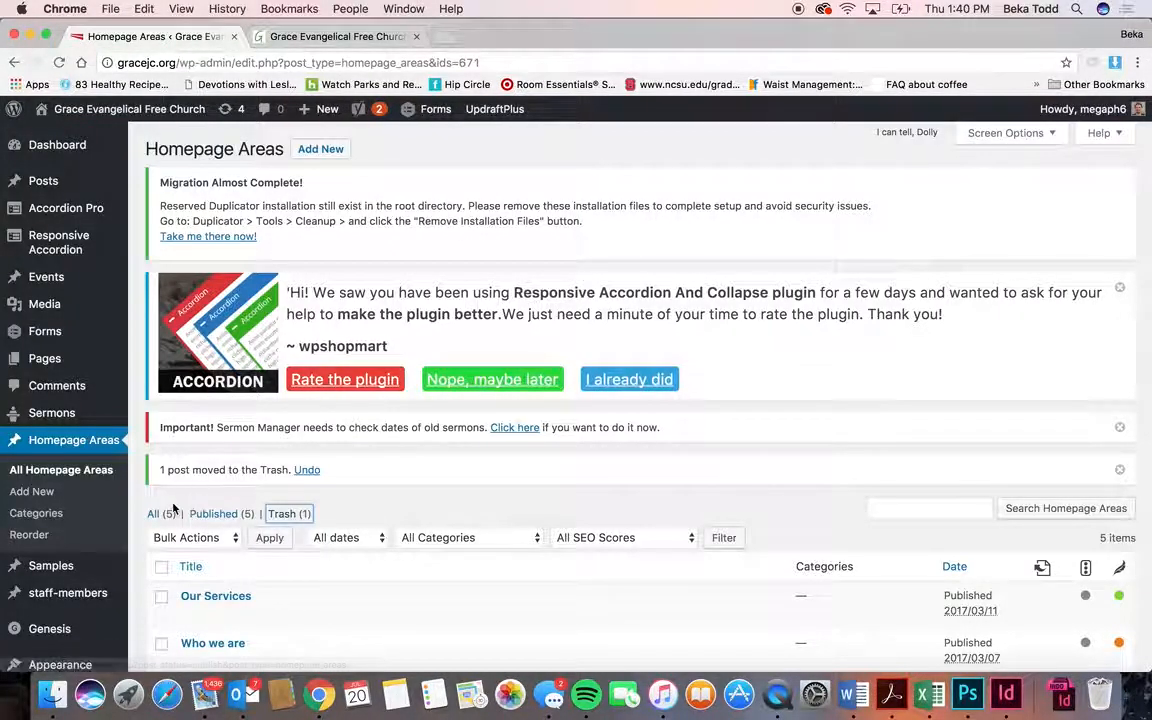
pyautogui.moveTo(62, 566)
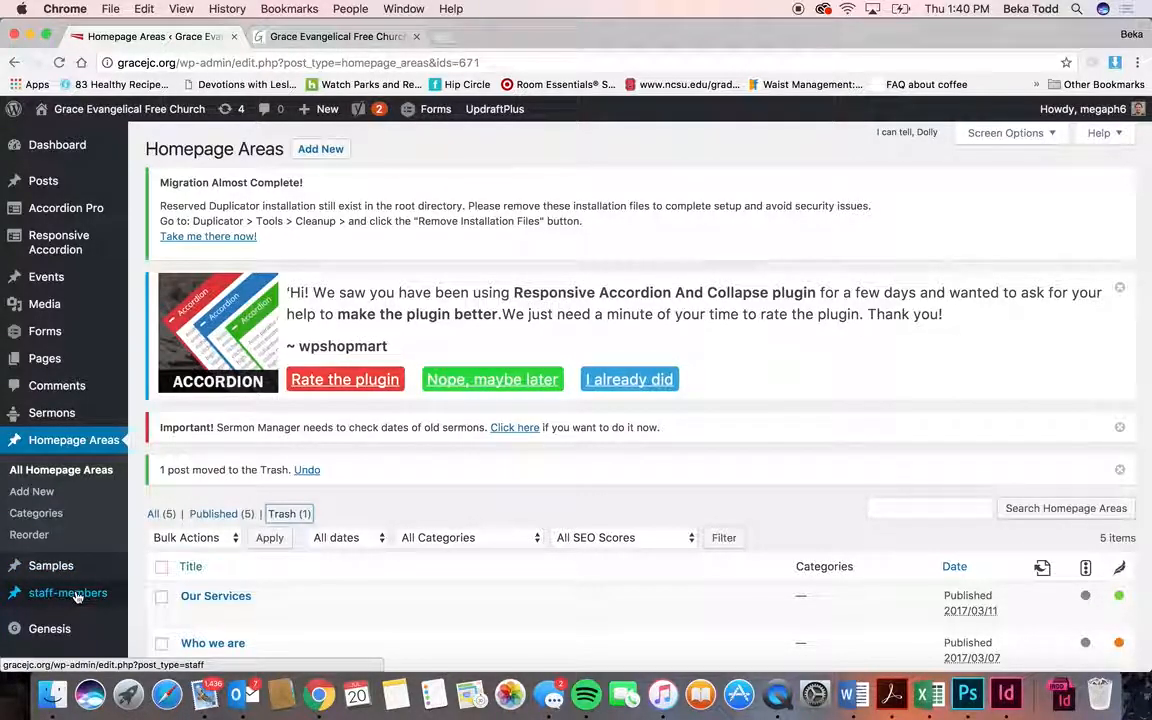
# - Open the staff members list, then browse the pastor, elder, deacon and committee cards on the live Leadership page
pyautogui.click(54, 596)
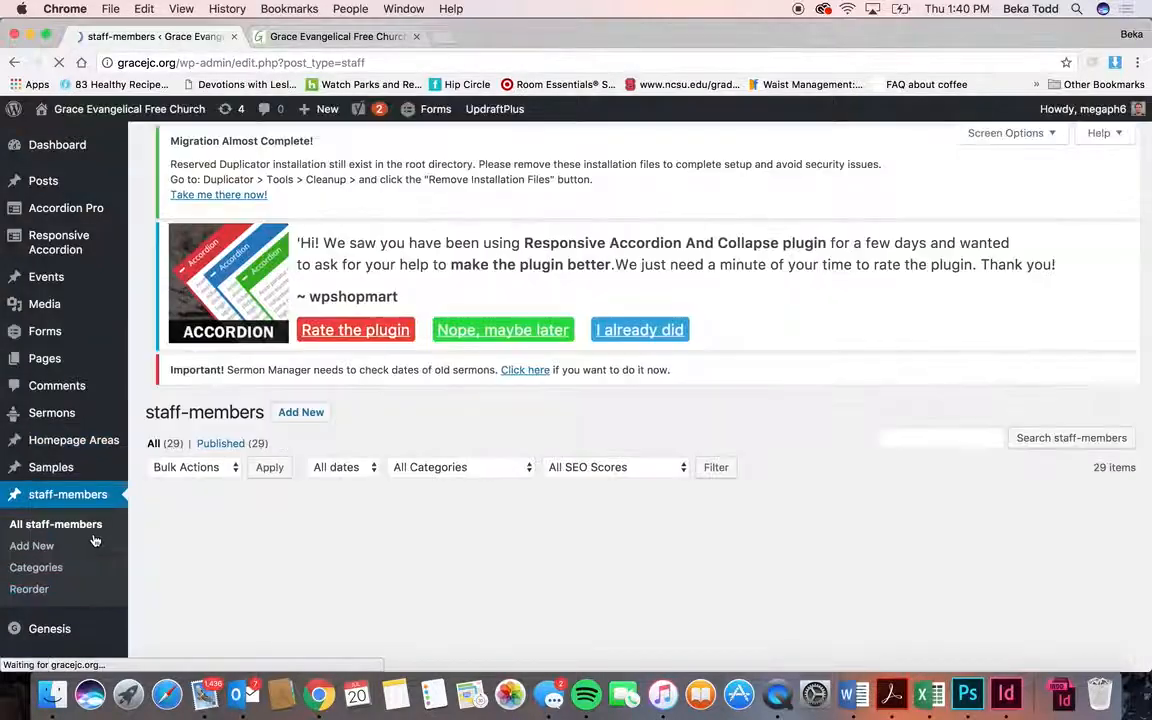
pyautogui.scroll(-3, 252, 591)
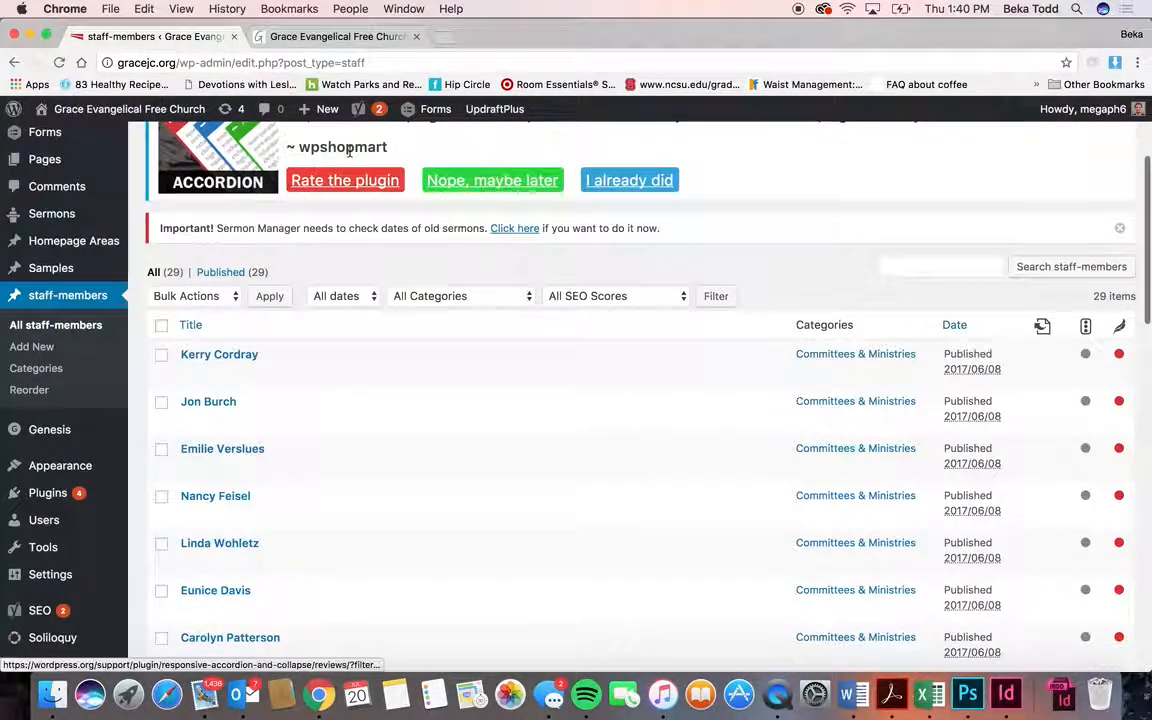
pyautogui.click(324, 36)
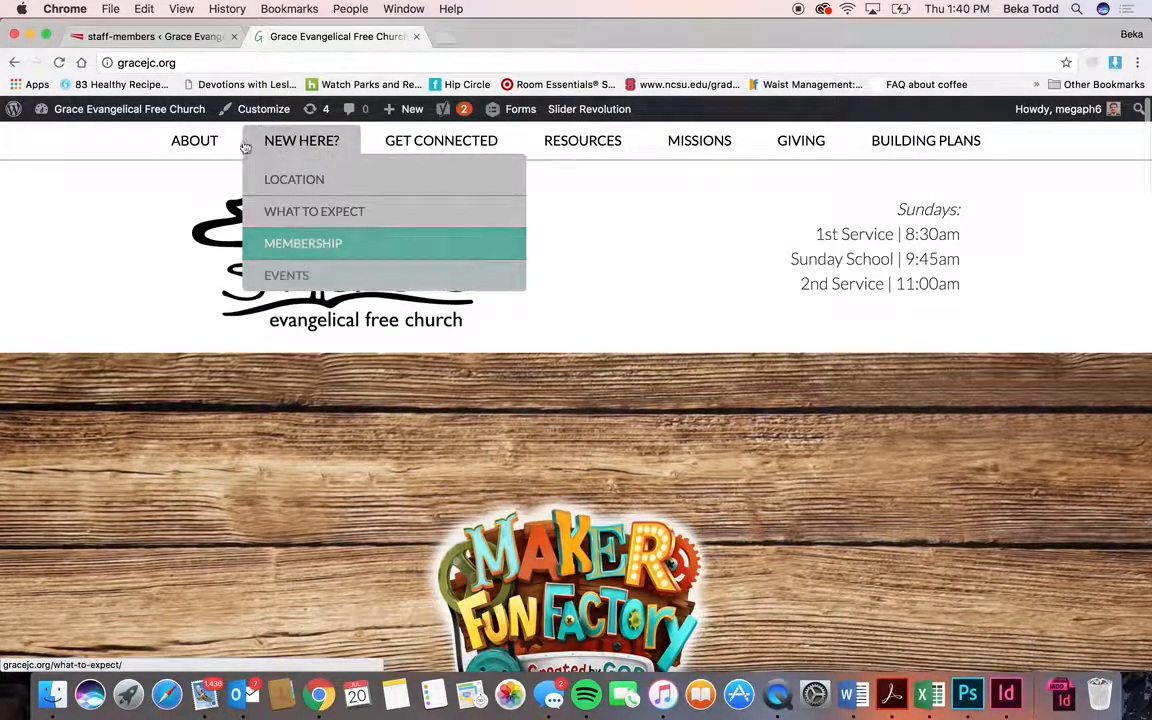
pyautogui.moveTo(212, 148)
pyautogui.click(203, 305)
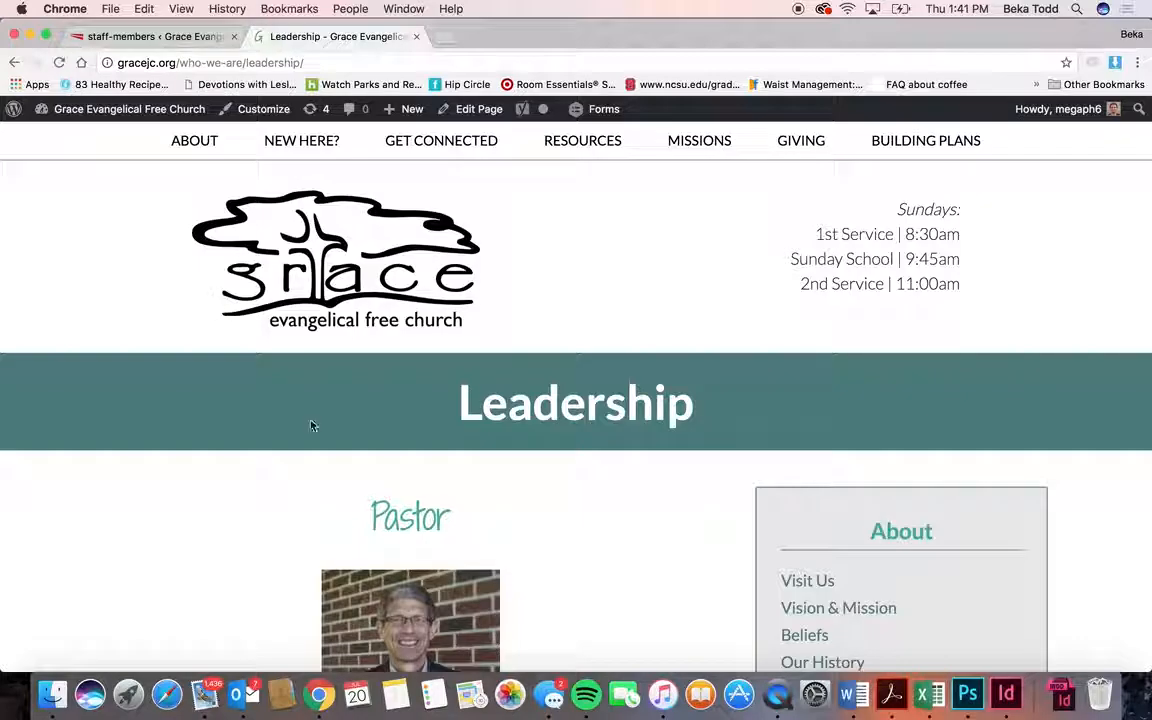
pyautogui.scroll(-10, 383, 507)
pyautogui.scroll(-10, 383, 507)
pyautogui.scroll(9, 383, 507)
pyautogui.scroll(-5, 383, 507)
pyautogui.scroll(-10, 383, 507)
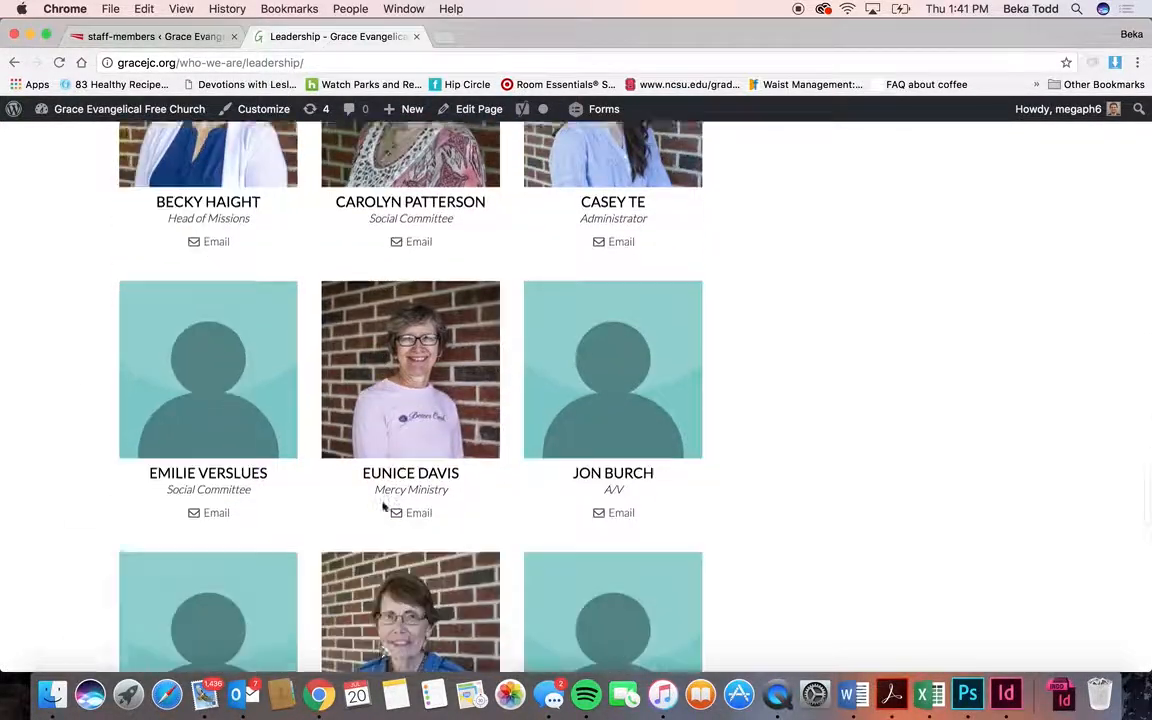
pyautogui.scroll(-6, 383, 507)
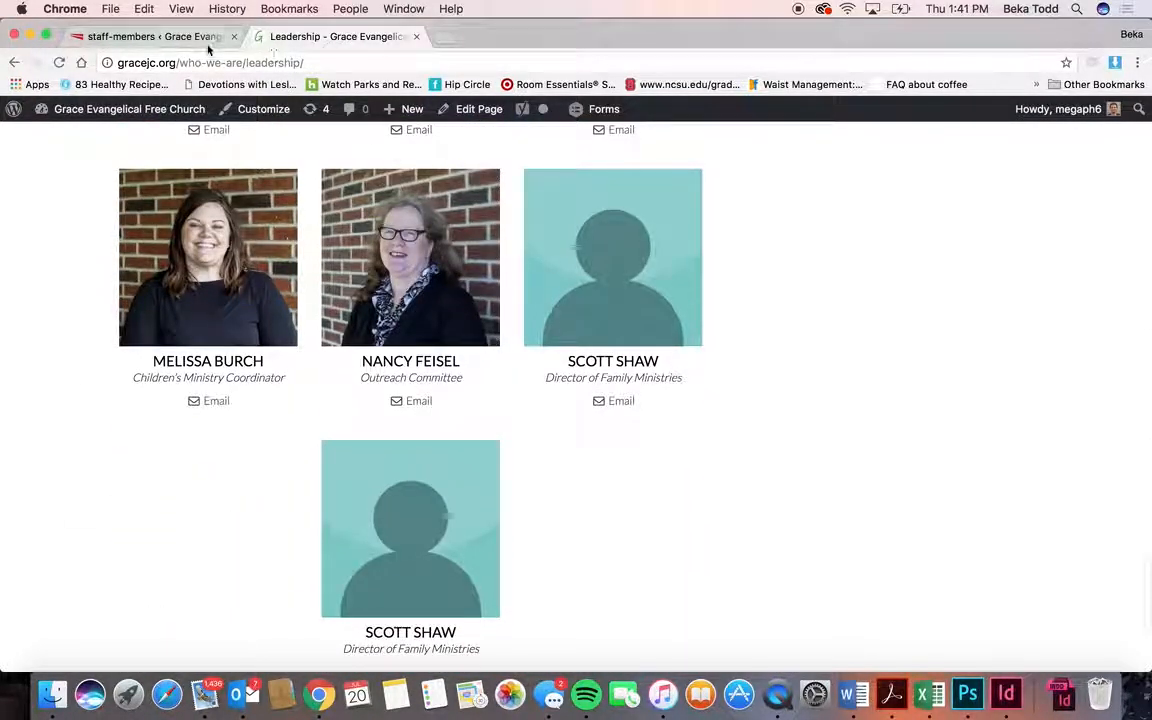
pyautogui.click(150, 36)
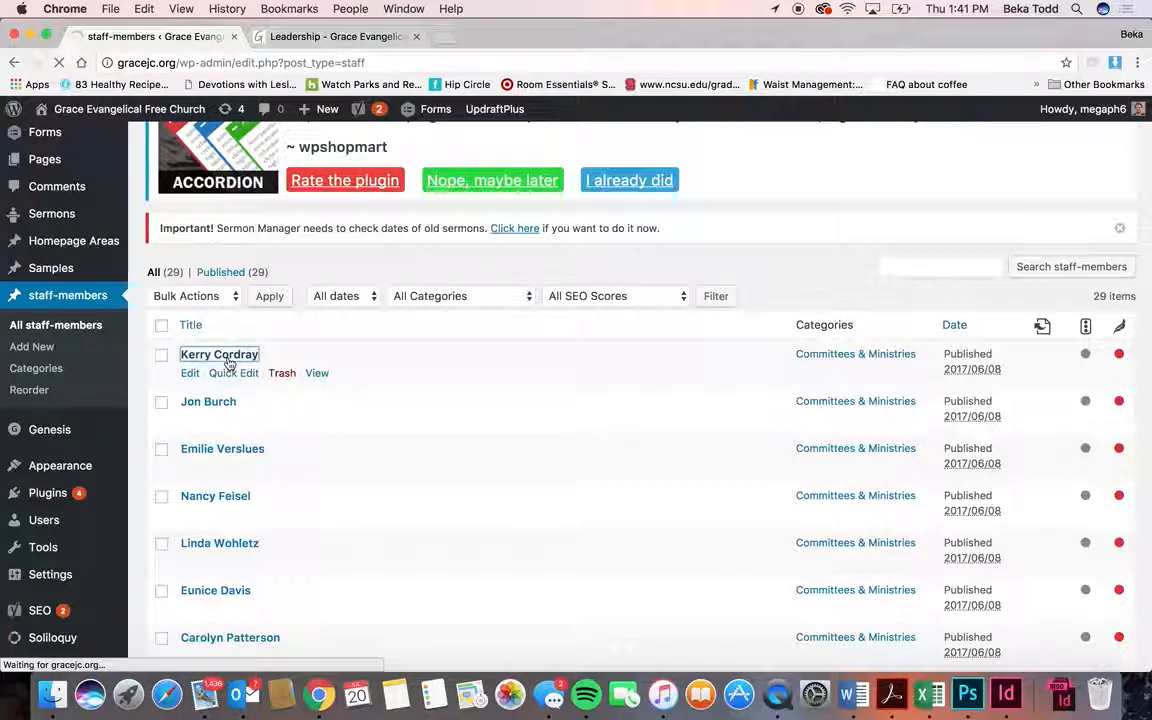
# - Scroll through the staff entry in the admin tab
pyautogui.scroll(-4, 365, 345)
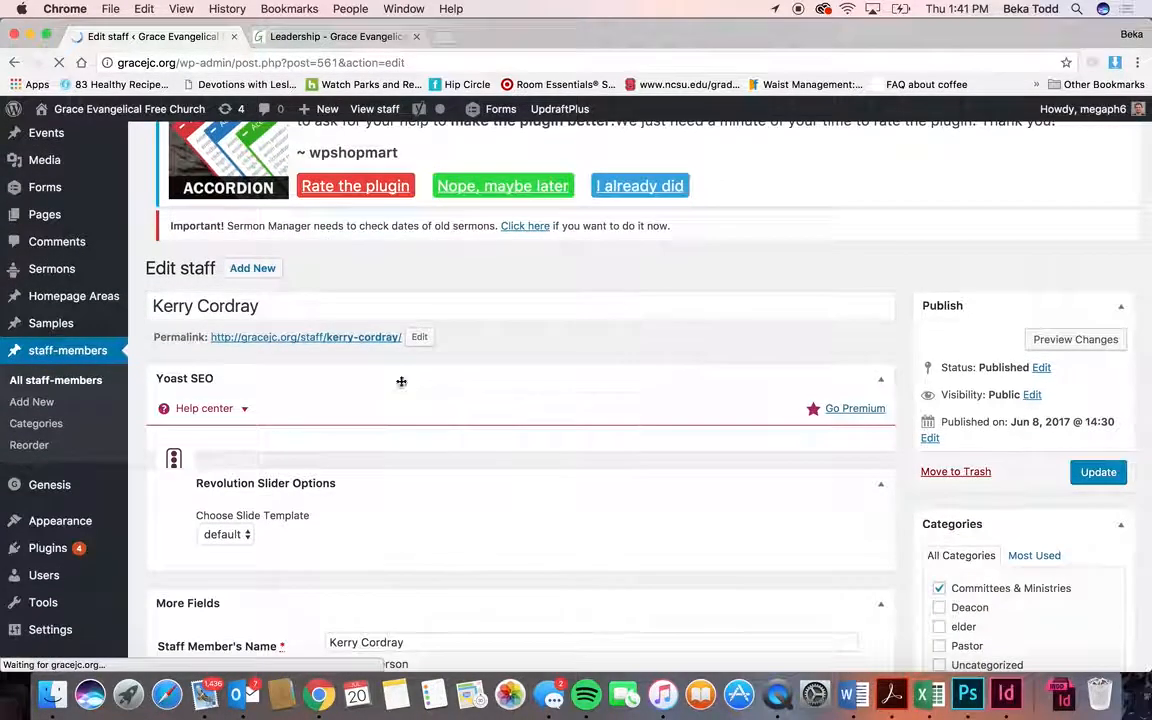
pyautogui.scroll(5, 372, 348)
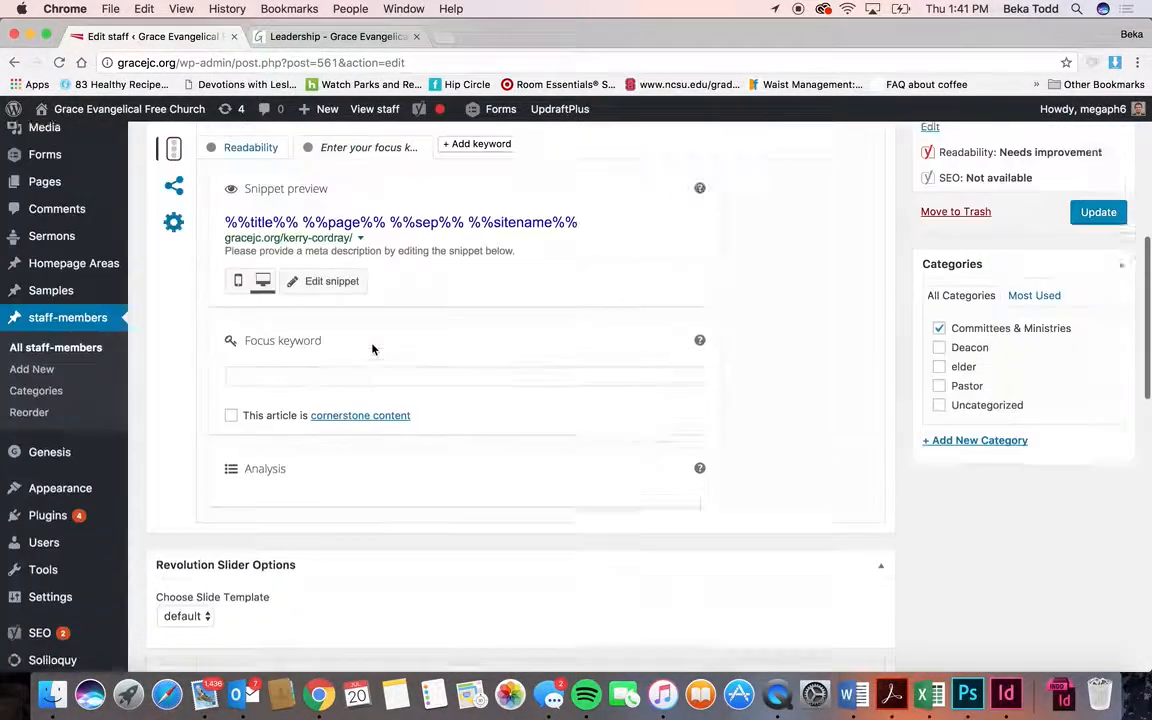
pyautogui.scroll(3, 372, 348)
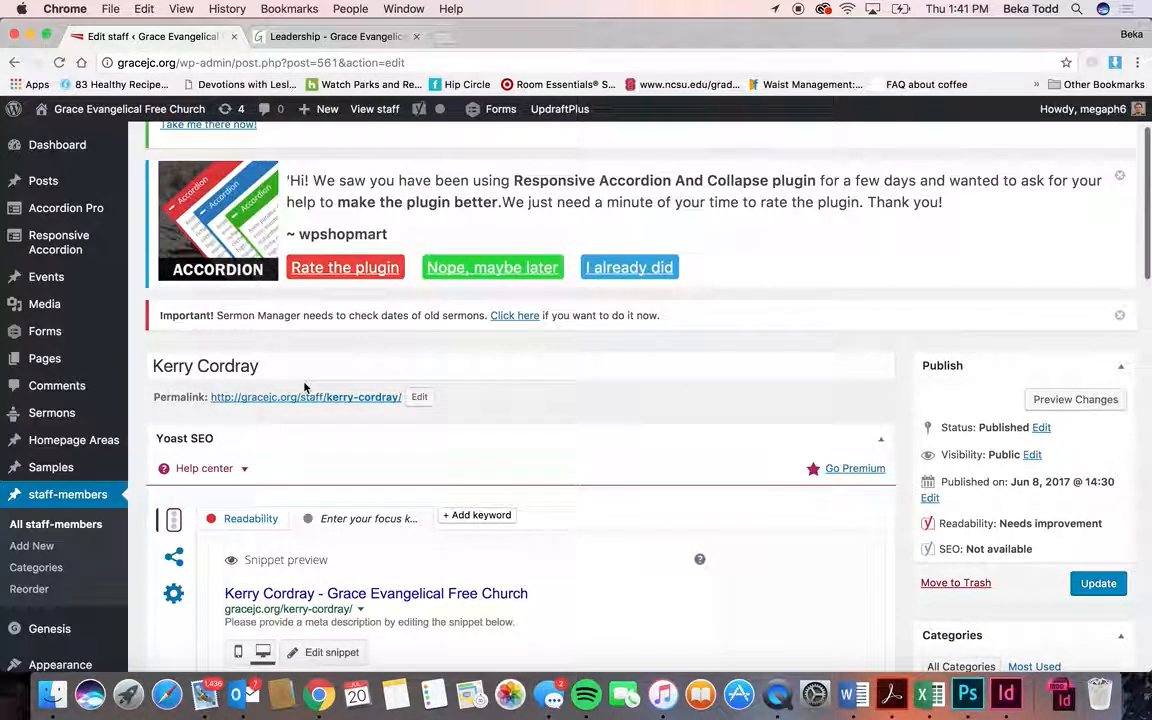
pyautogui.scroll(-15, 305, 387)
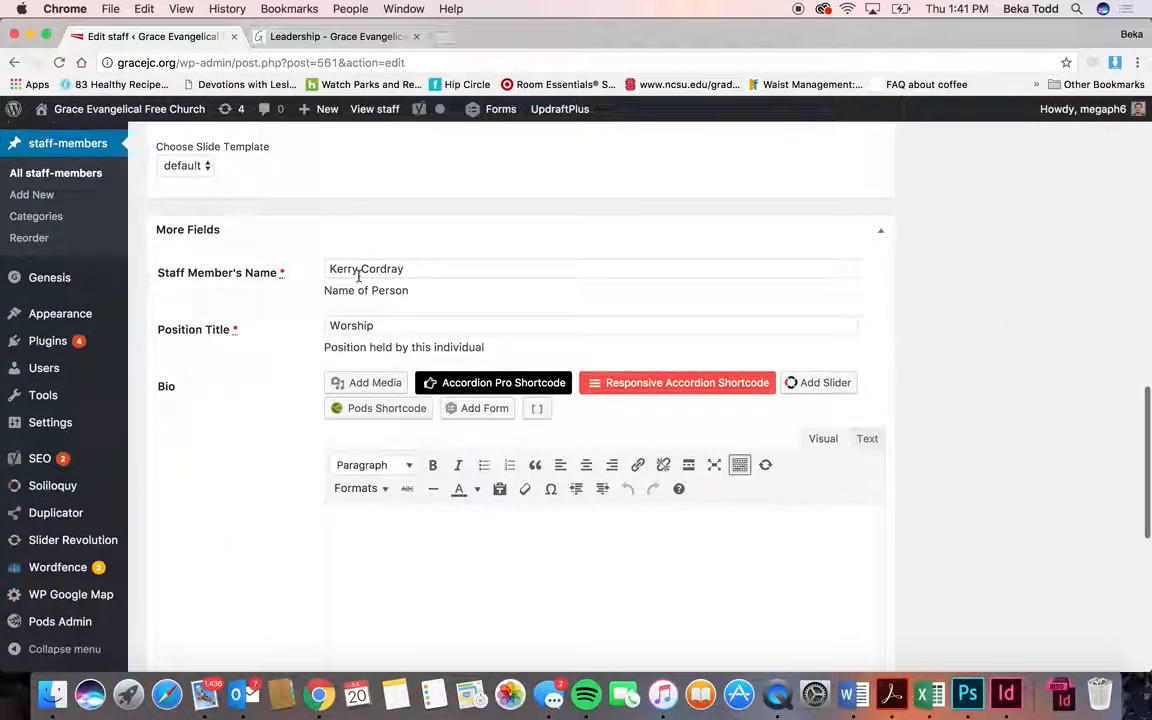
pyautogui.scroll(-10, 394, 458)
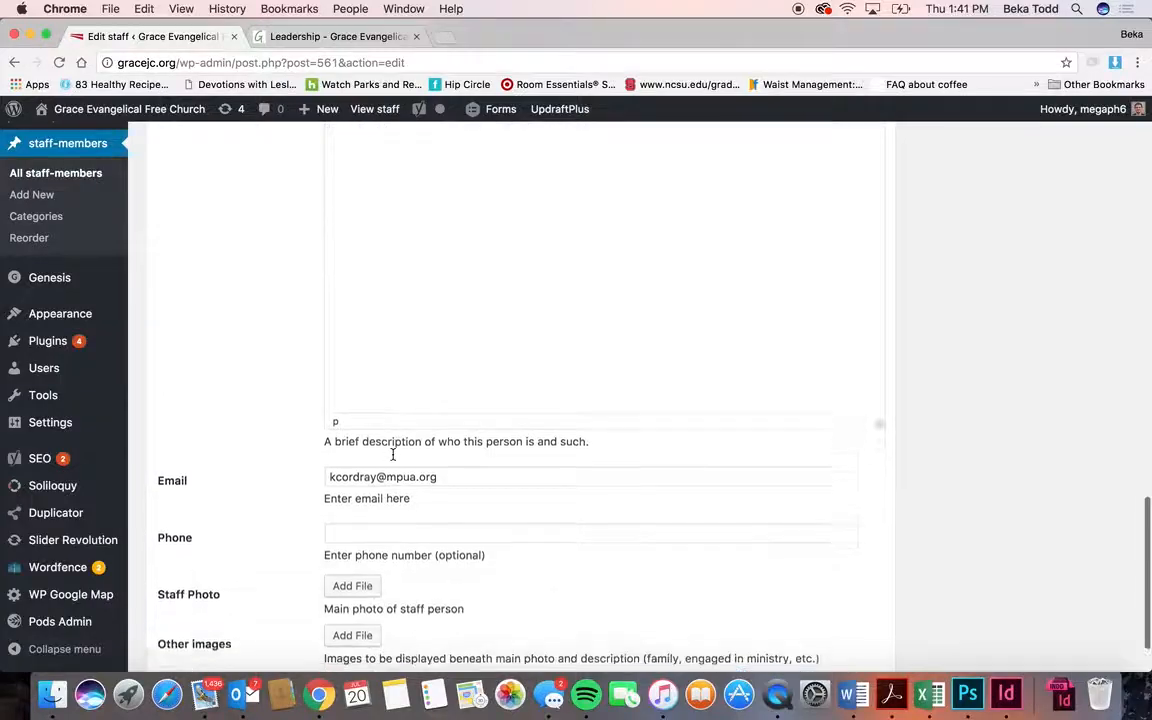
pyautogui.scroll(-2, 325, 467)
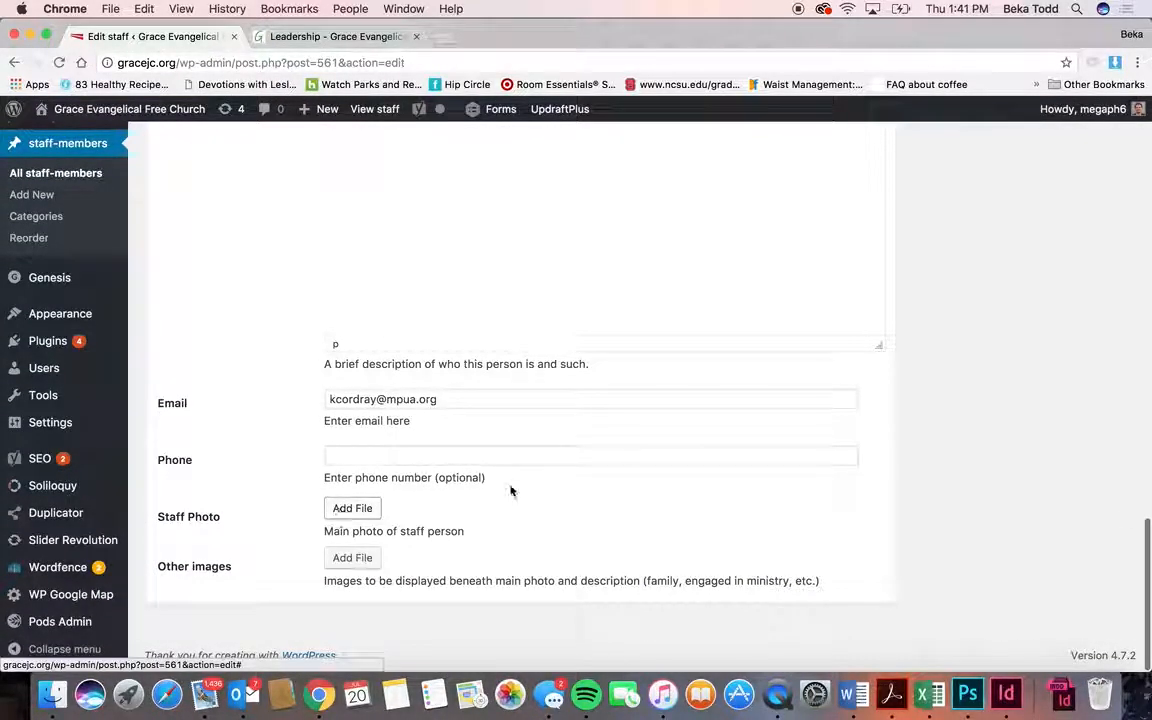
pyautogui.scroll(20, 510, 490)
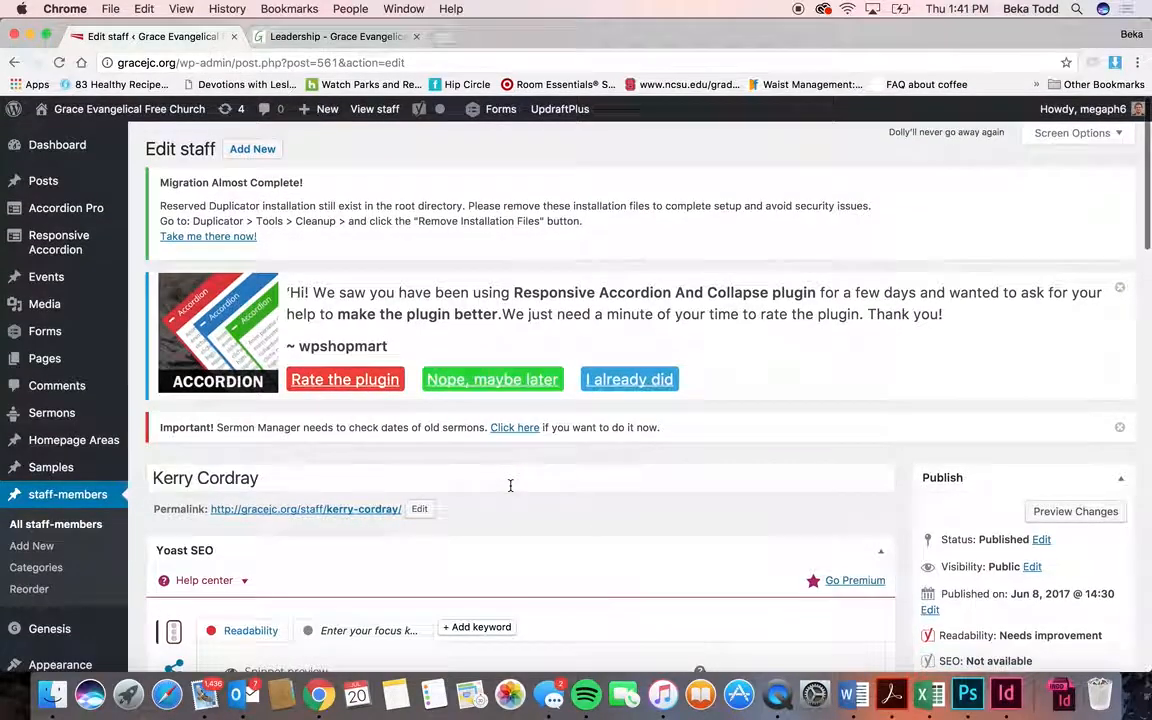
pyautogui.scroll(-10, 648, 421)
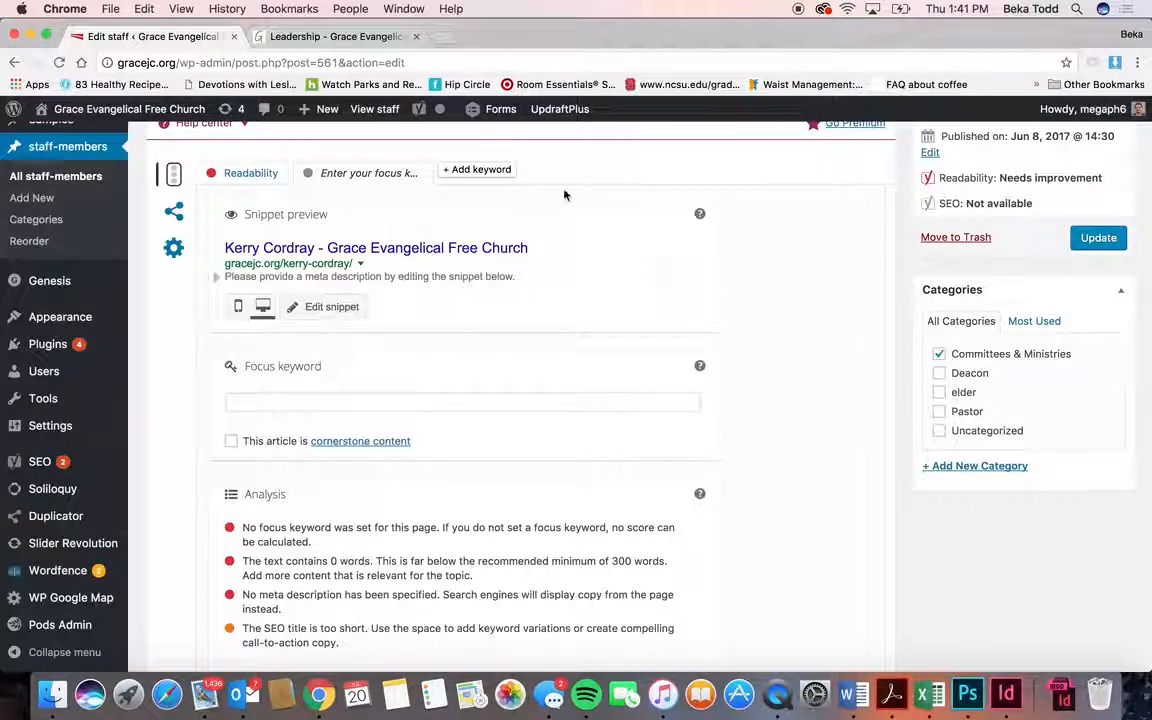
# - Scroll back to the top of the live Leadership page, then return to the staff entry editor
pyautogui.click(311, 36)
pyautogui.scroll(10, 530, 389)
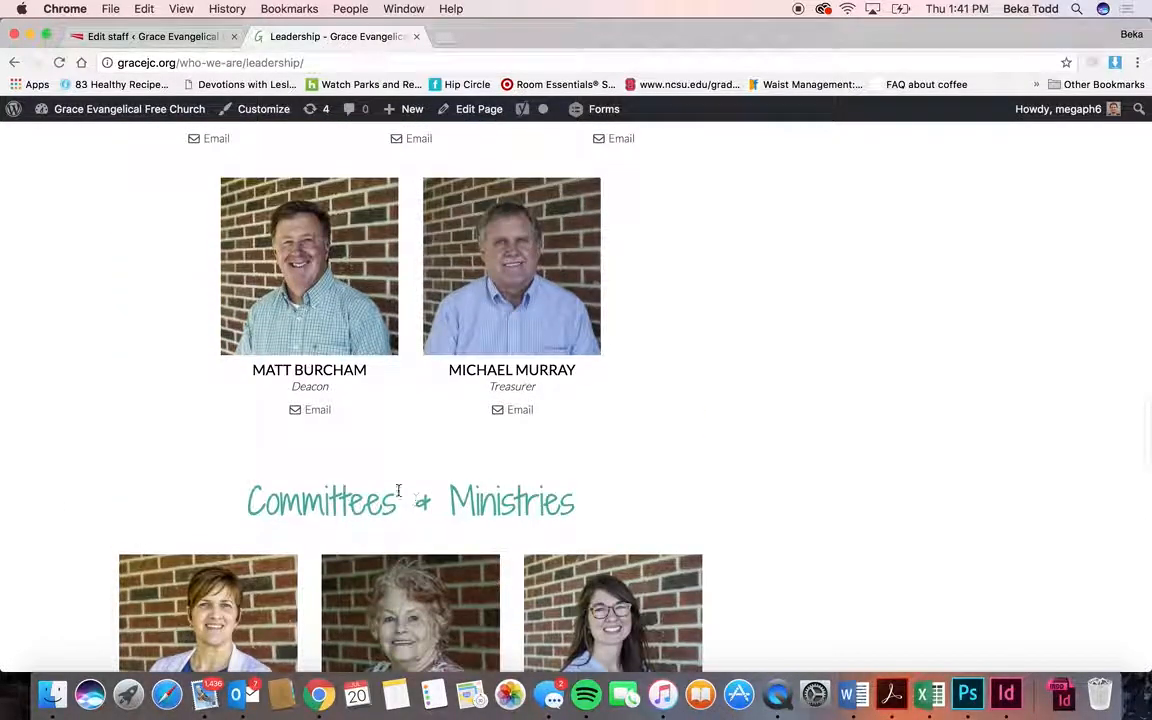
pyautogui.scroll(6, 415, 500)
pyautogui.scroll(14, 416, 171)
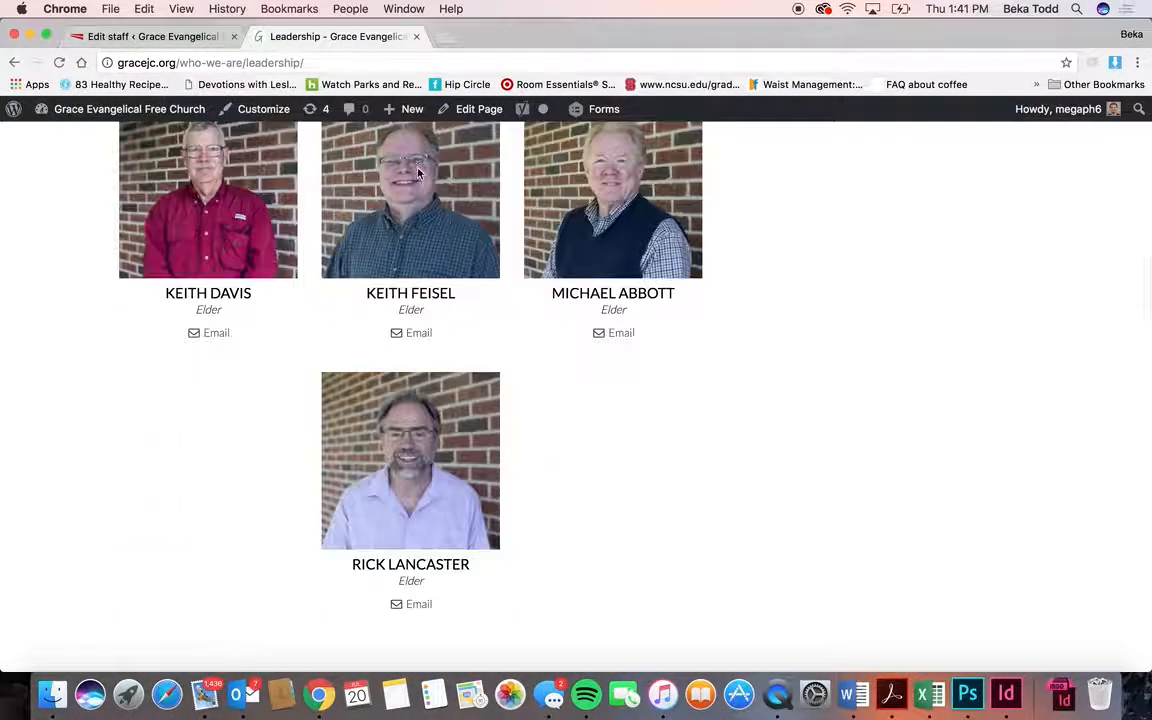
pyautogui.scroll(2, 418, 172)
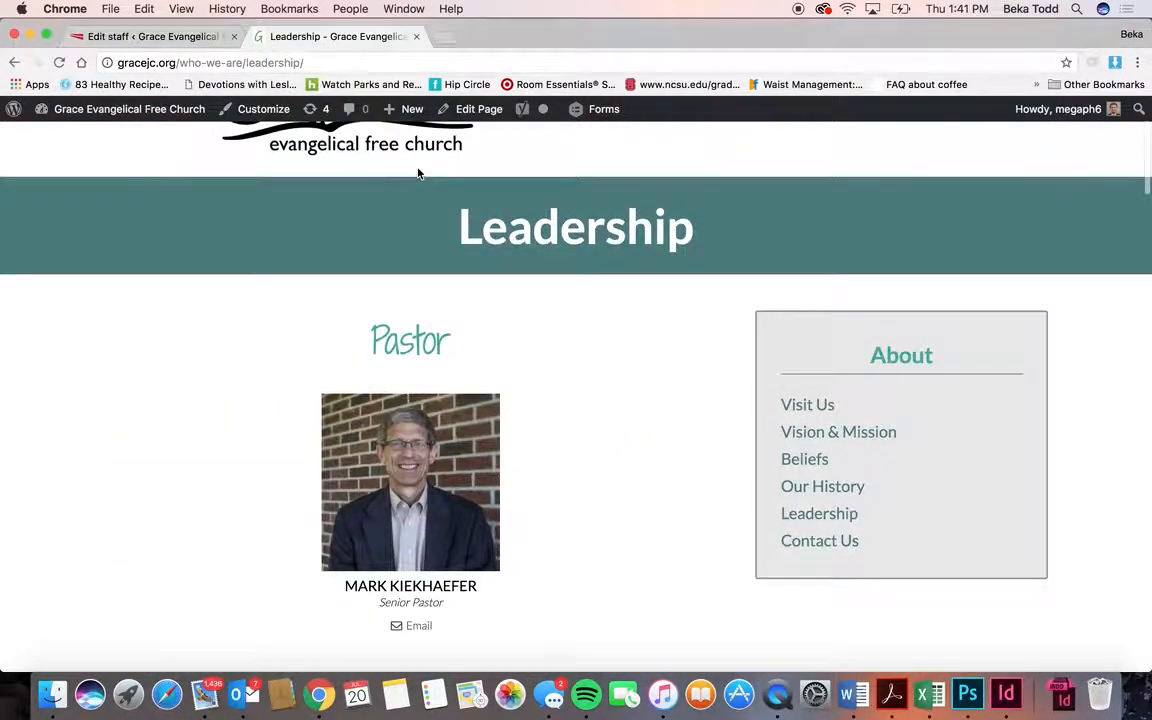
pyautogui.click(172, 37)
pyautogui.scroll(5, 368, 355)
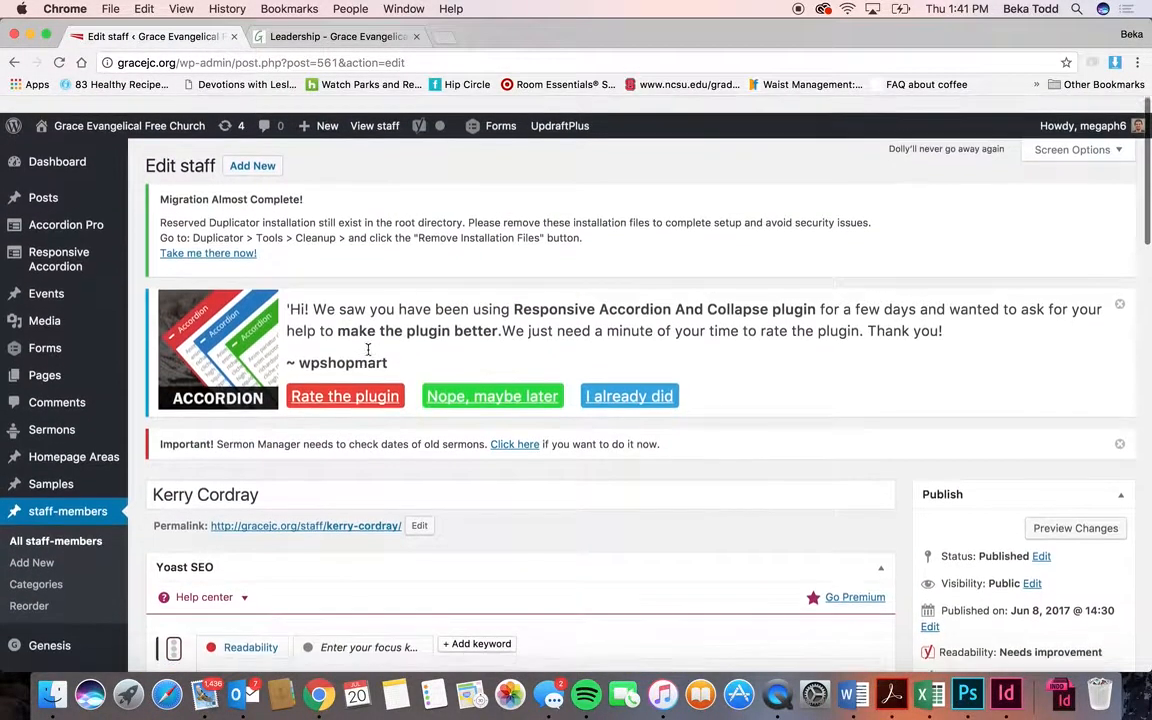
# - Start a new staff entry and browse the Media Library for a staff photo without attaching one
pyautogui.click(55, 550)
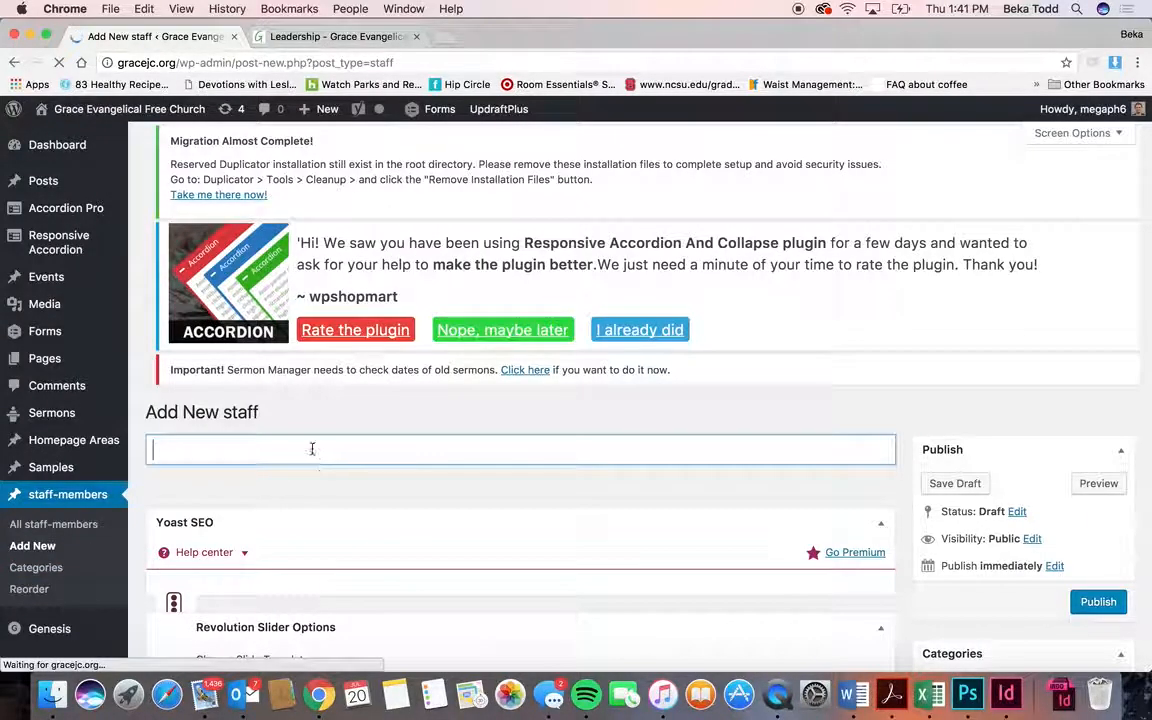
pyautogui.scroll(-10, 465, 443)
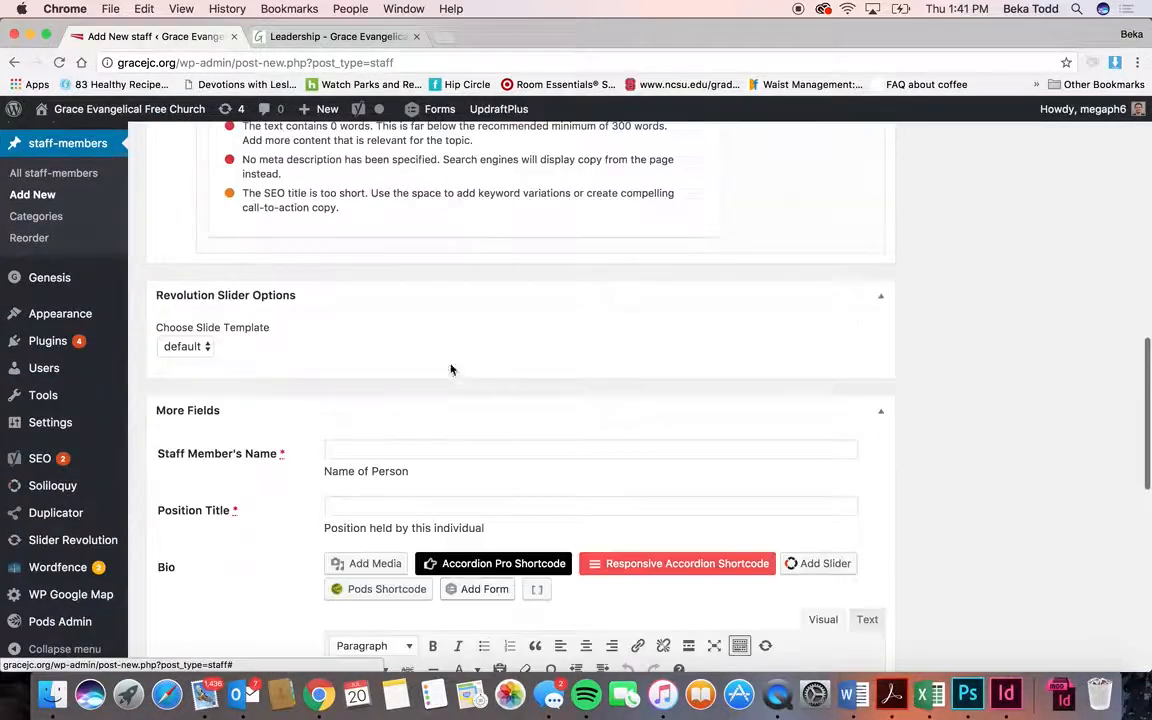
pyautogui.scroll(-10, 394, 516)
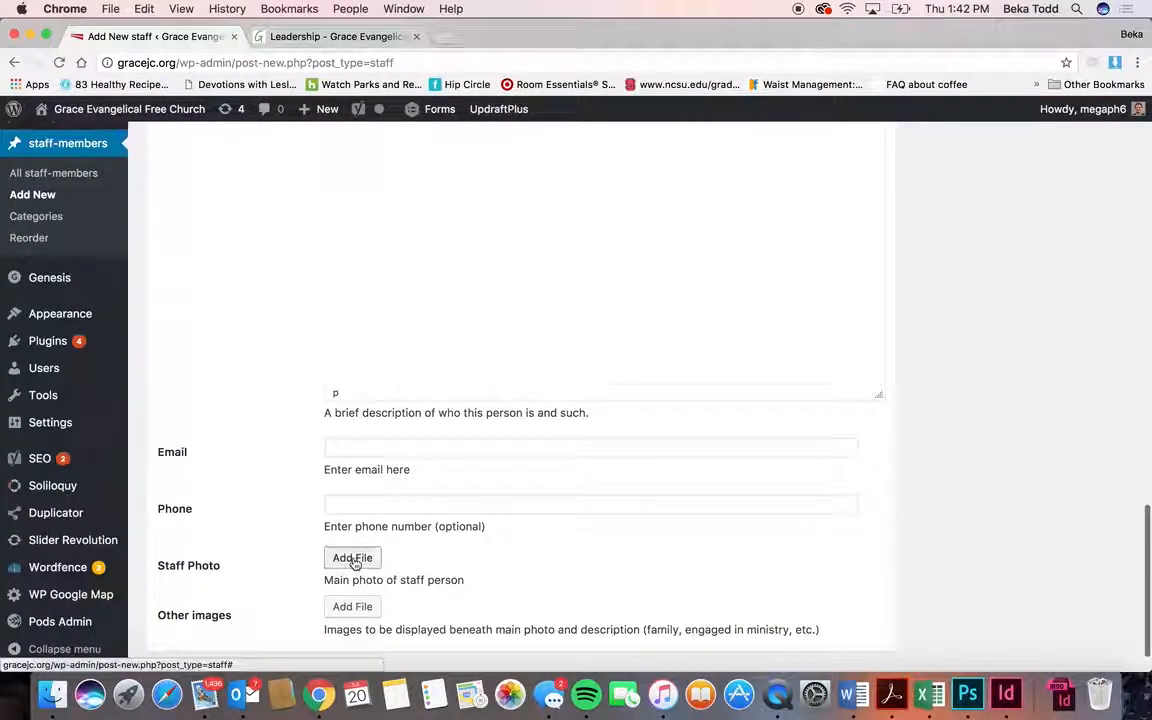
pyautogui.click(352, 557)
pyautogui.click(162, 173)
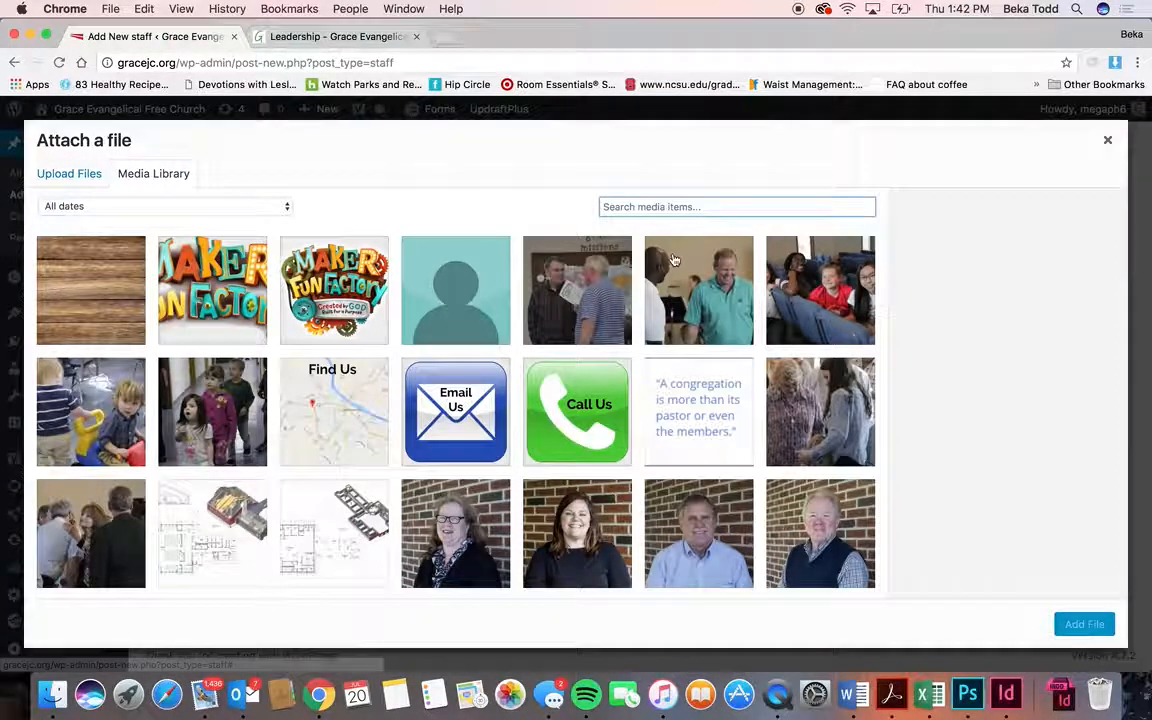
pyautogui.click(1107, 140)
# - Compare the blank staff form with the live Leadership page, then go to the full staff members list
pyautogui.scroll(10, 1054, 391)
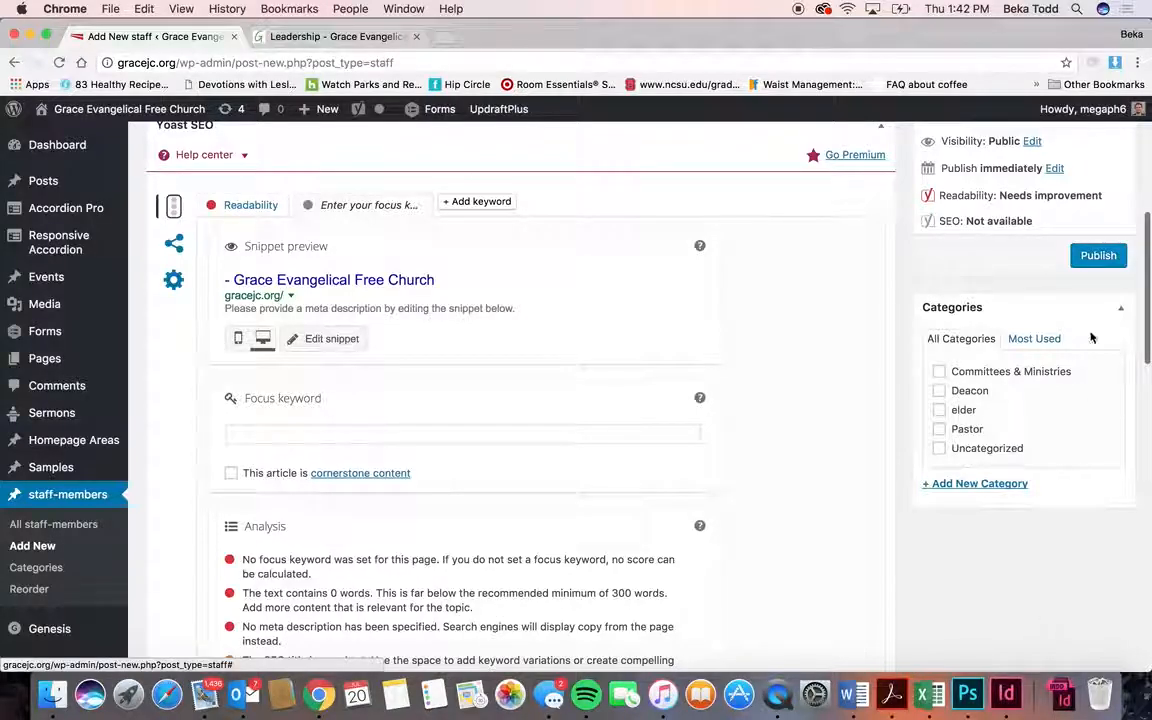
pyautogui.scroll(6, 849, 257)
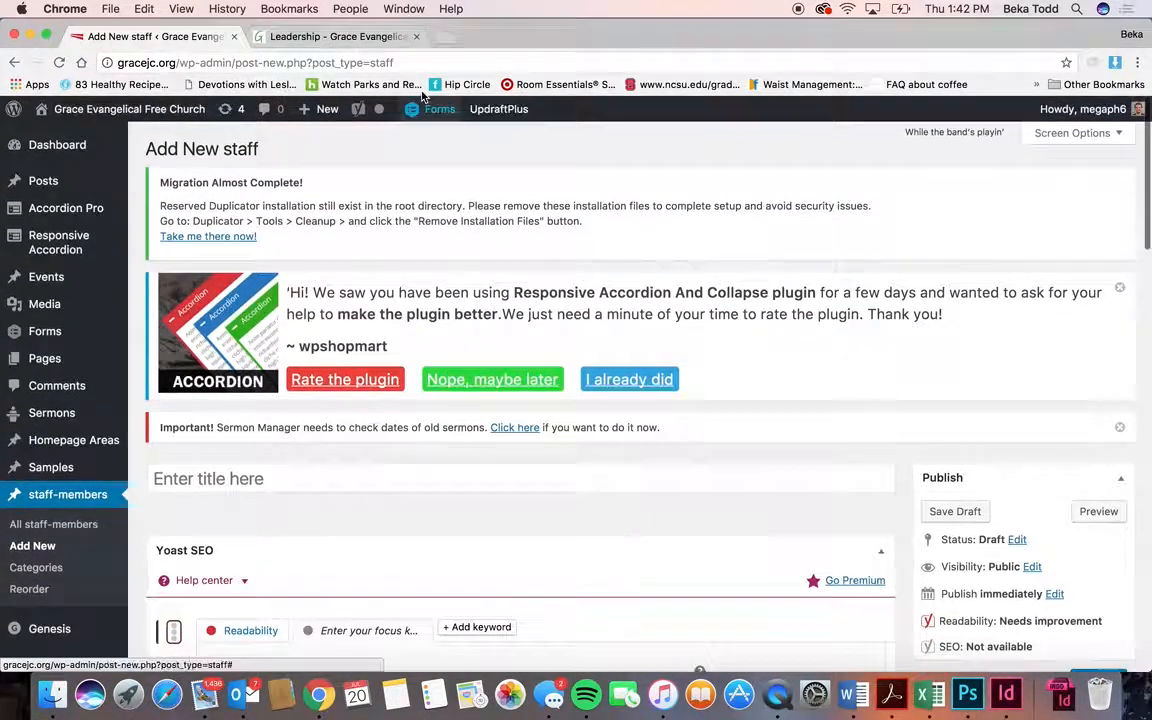
pyautogui.click(335, 36)
pyautogui.scroll(-5, 316, 516)
pyautogui.scroll(-8, 316, 516)
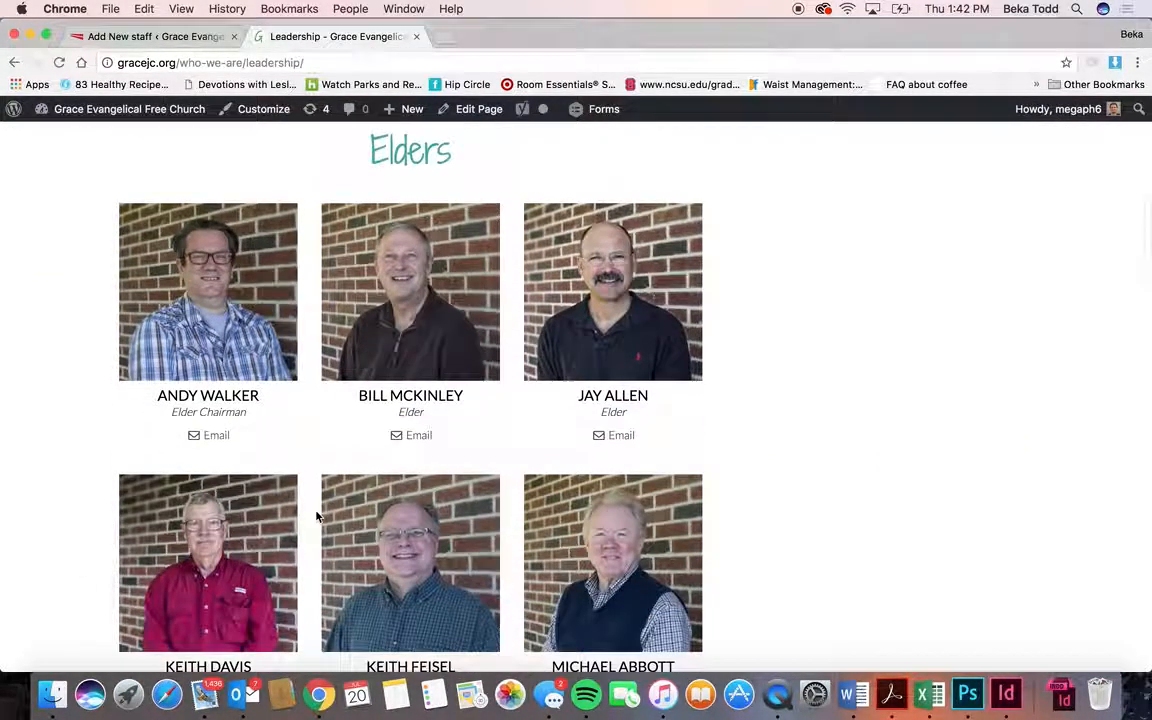
pyautogui.scroll(2, 316, 516)
pyautogui.scroll(-3, 316, 516)
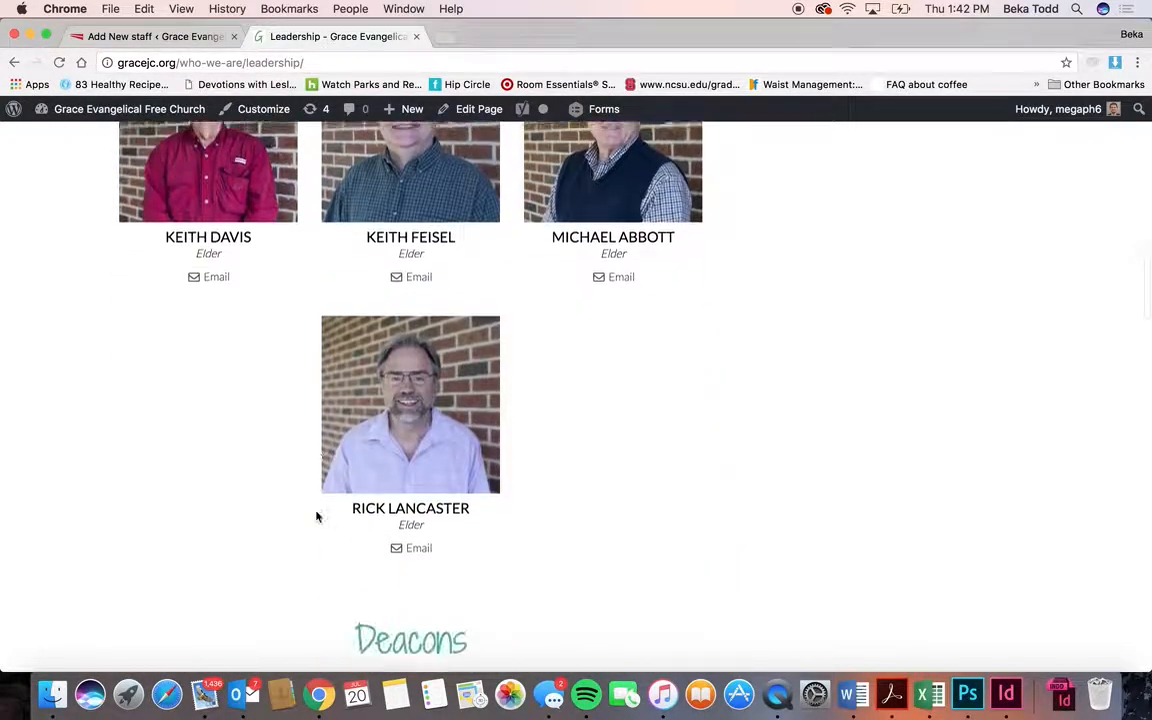
pyautogui.scroll(5, 316, 516)
pyautogui.click(172, 37)
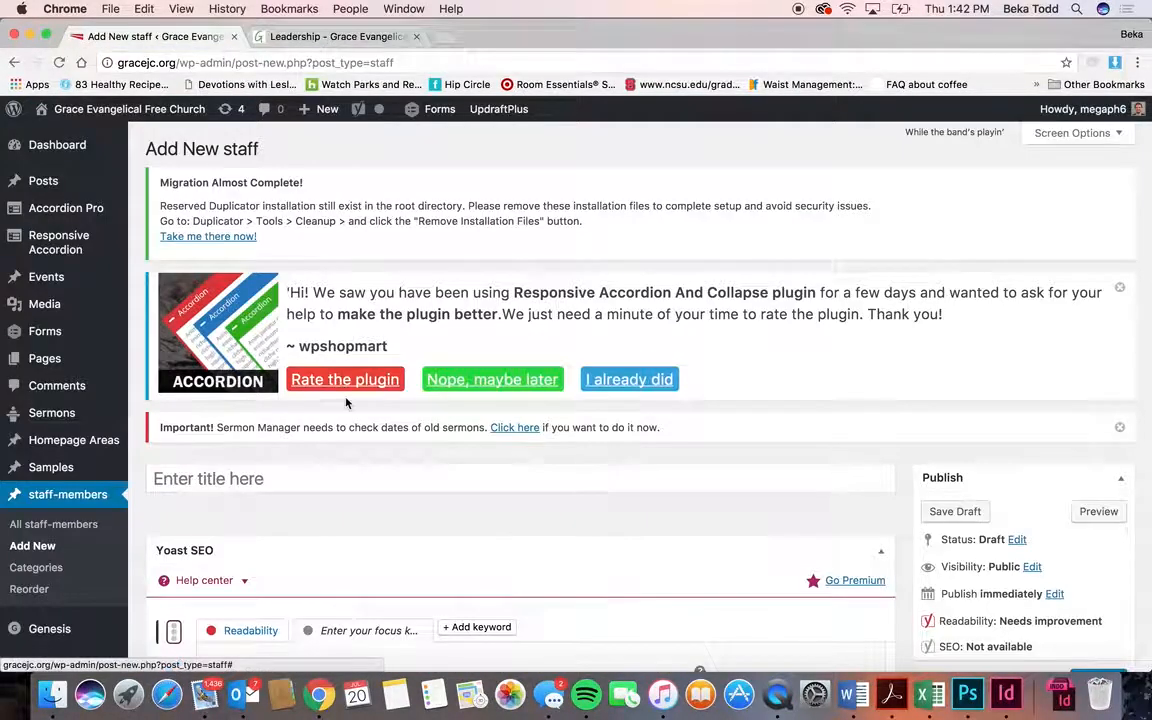
pyautogui.click(85, 526)
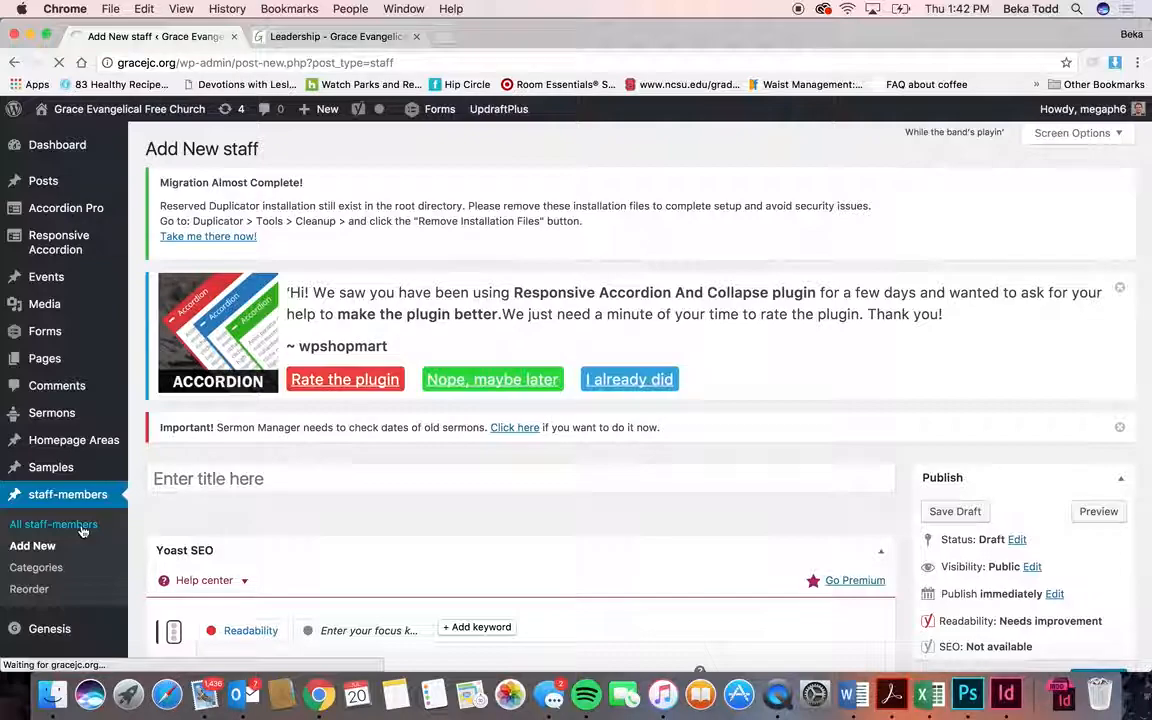
# - Bring up the staff Reorder screen and scroll through its alphabetical staff list
pyautogui.moveTo(272, 553)
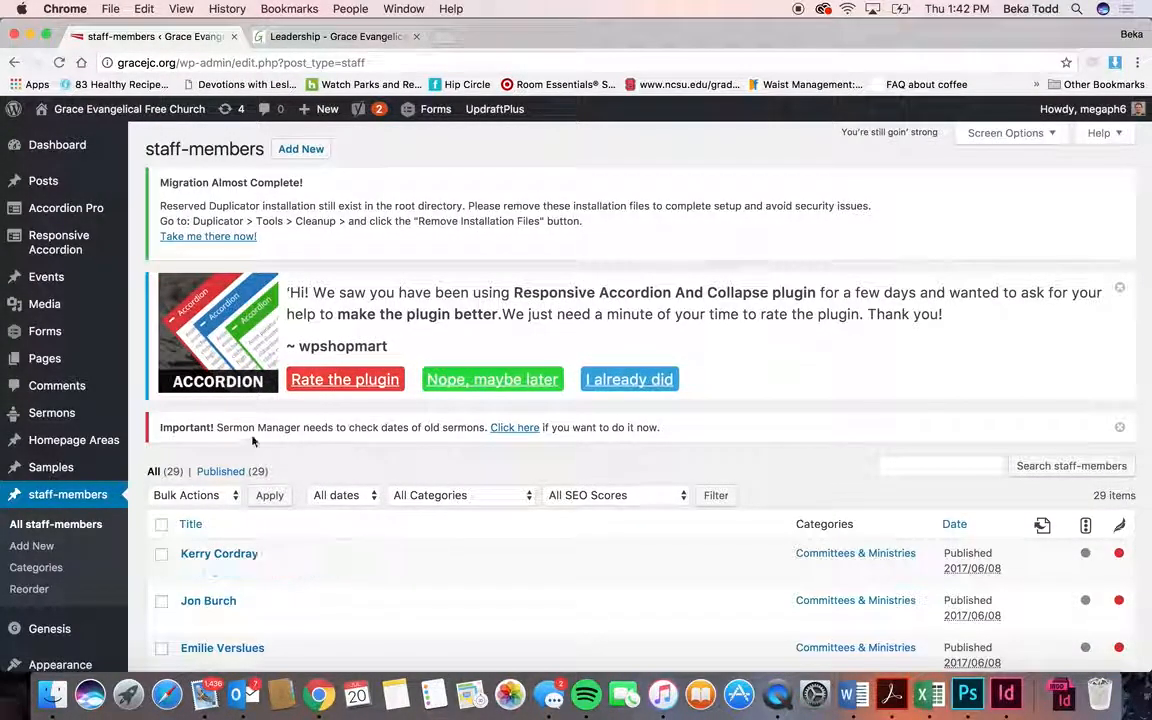
pyautogui.scroll(-5, 305, 520)
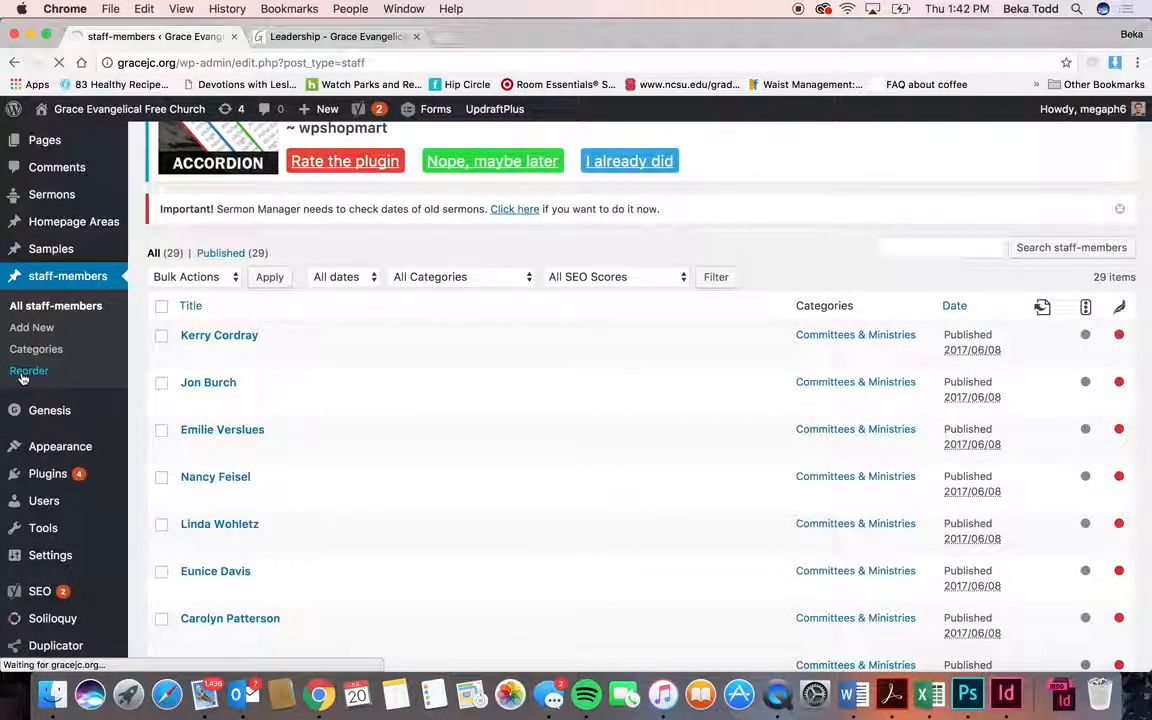
pyautogui.scroll(-5, 262, 480)
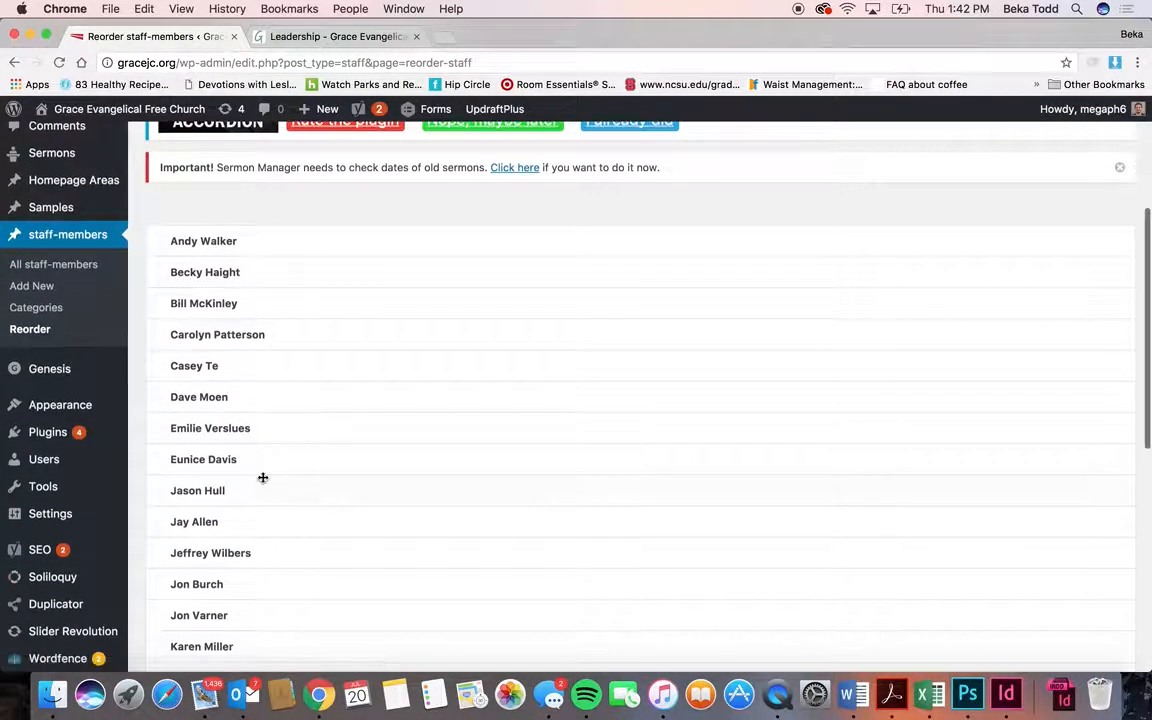
pyautogui.scroll(-10, 263, 478)
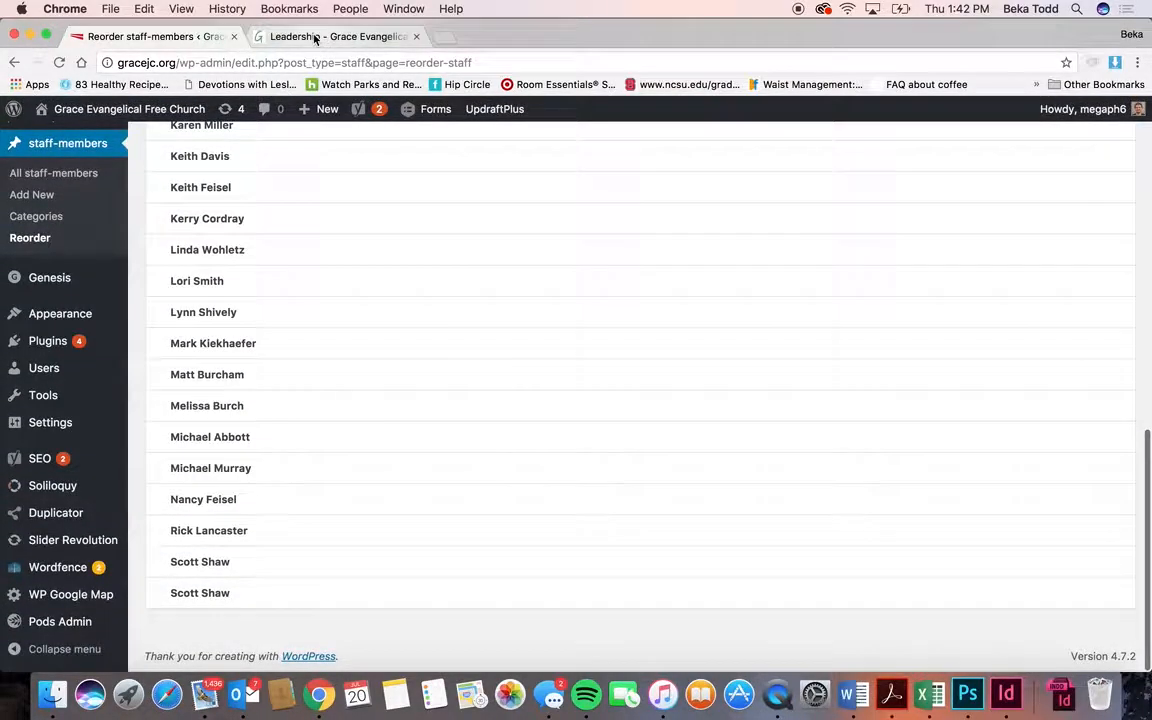
# - Compare the Reorder list's staff order against the Elders shown on the Leadership page
pyautogui.click(315, 38)
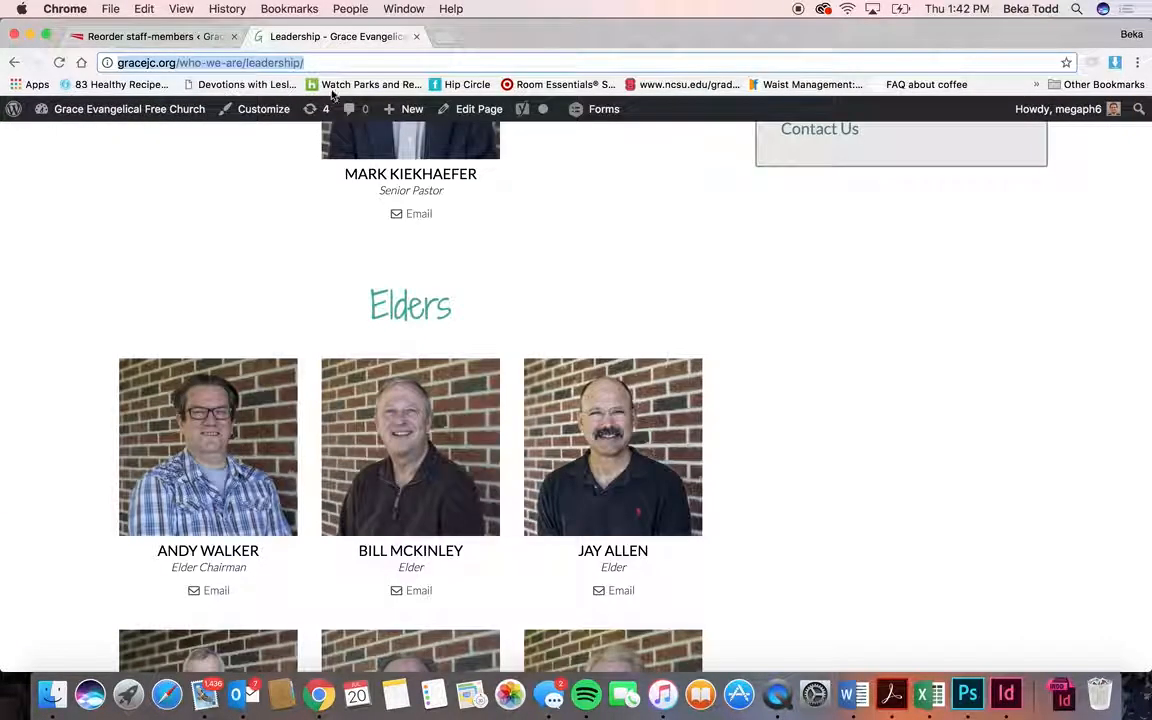
pyautogui.click(203, 40)
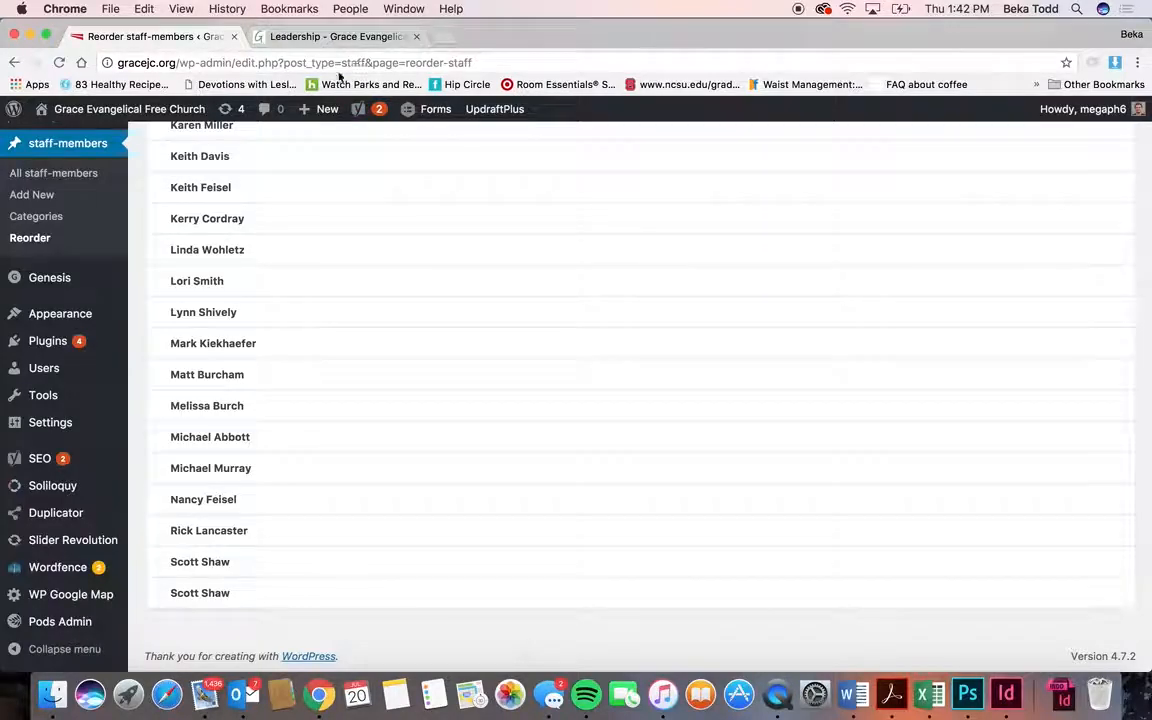
pyautogui.click(330, 37)
pyautogui.scroll(9, 419, 369)
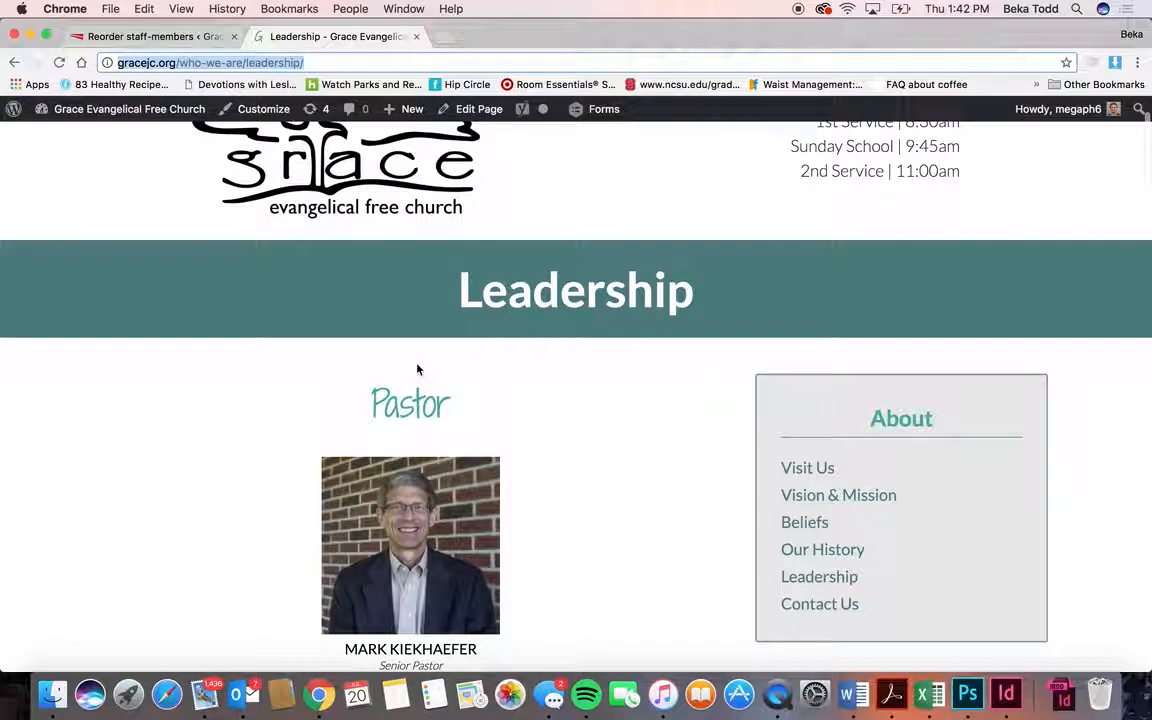
pyautogui.scroll(-6, 418, 369)
pyautogui.scroll(3, 418, 369)
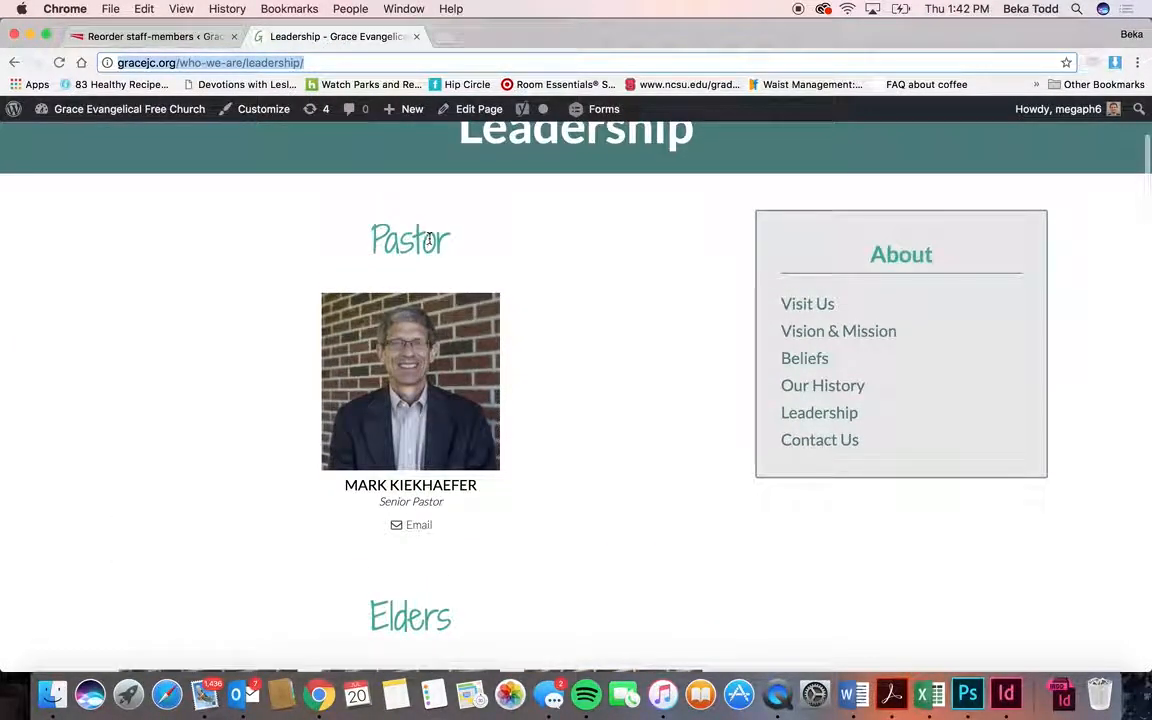
pyautogui.scroll(-5, 430, 601)
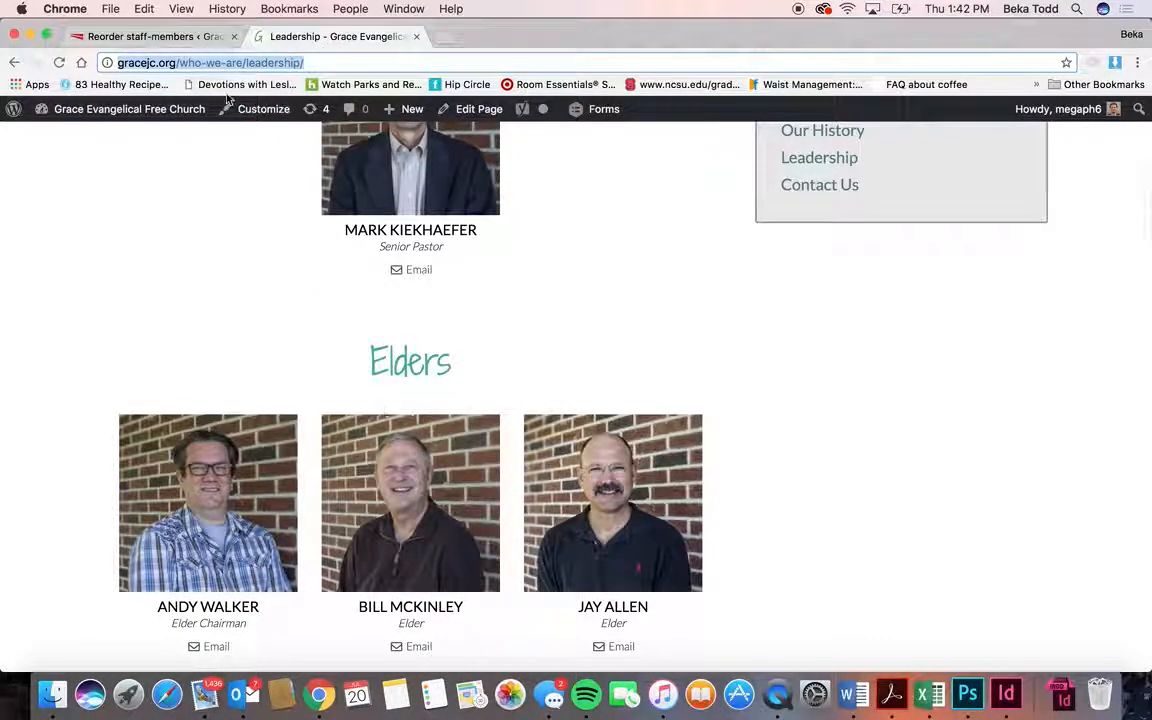
pyautogui.click(161, 34)
pyautogui.scroll(10, 293, 252)
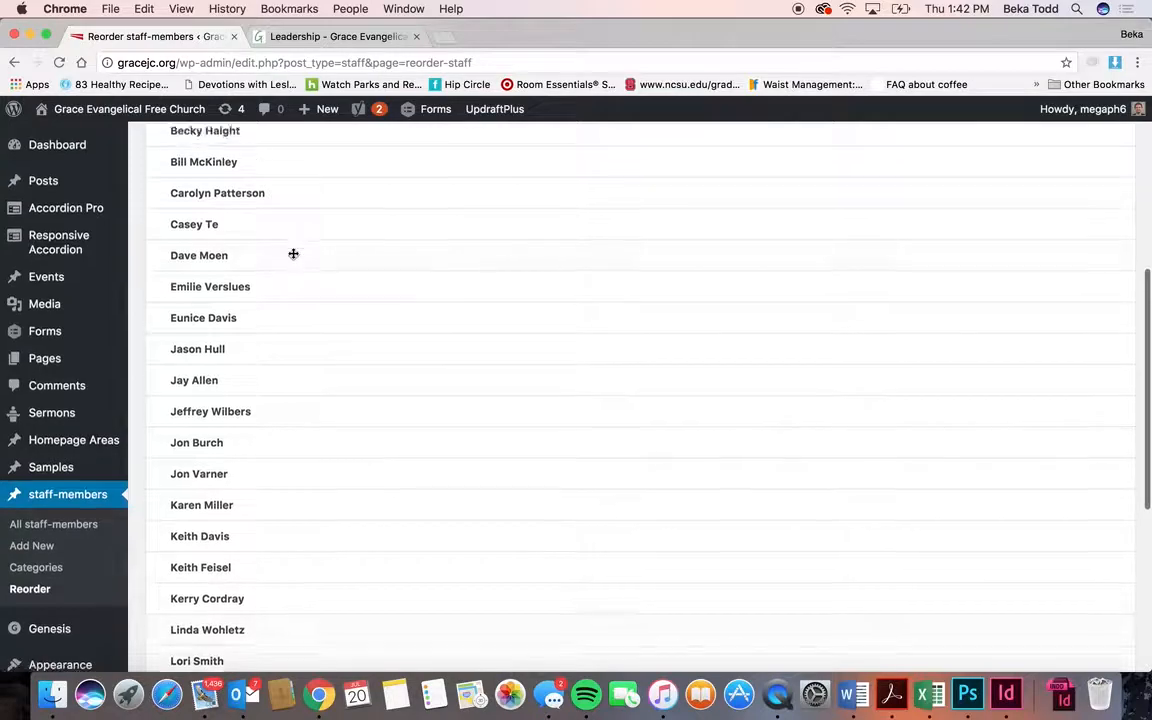
pyautogui.scroll(2, 291, 255)
pyautogui.scroll(-5, 291, 255)
# - Keep cross-checking the Reorder list against the Leadership page, ending on the Leadership page
pyautogui.click(330, 36)
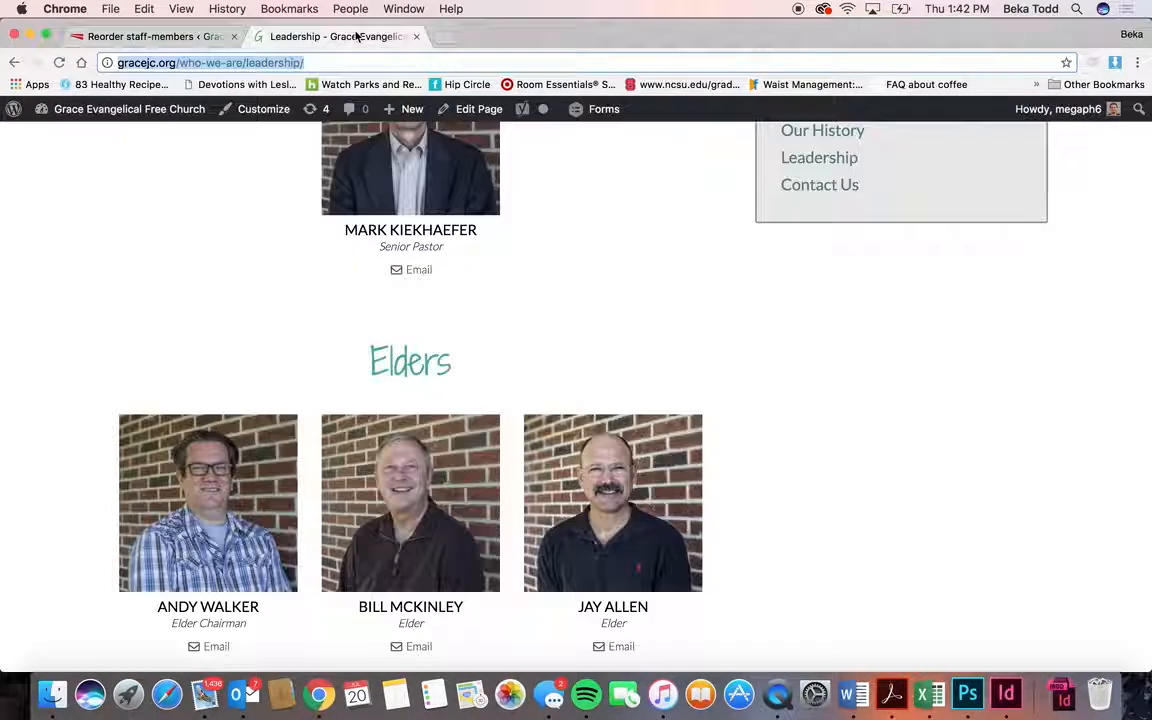
pyautogui.scroll(1, 405, 369)
pyautogui.click(183, 38)
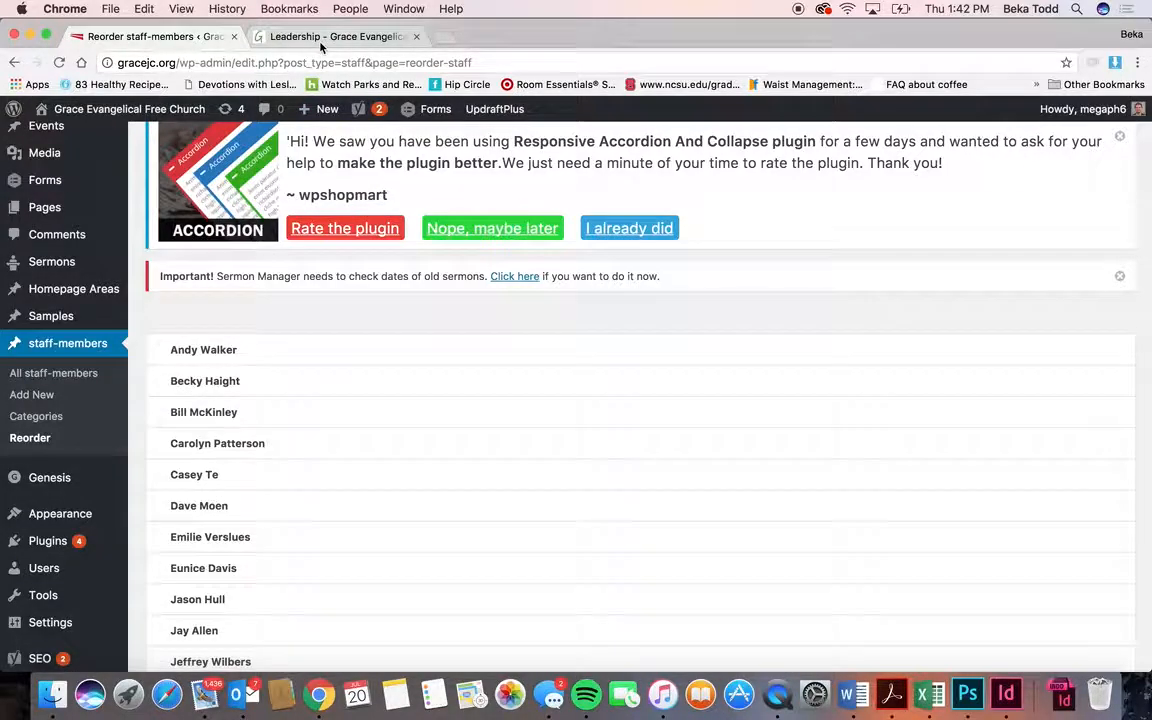
pyautogui.click(288, 36)
pyautogui.scroll(-2, 395, 360)
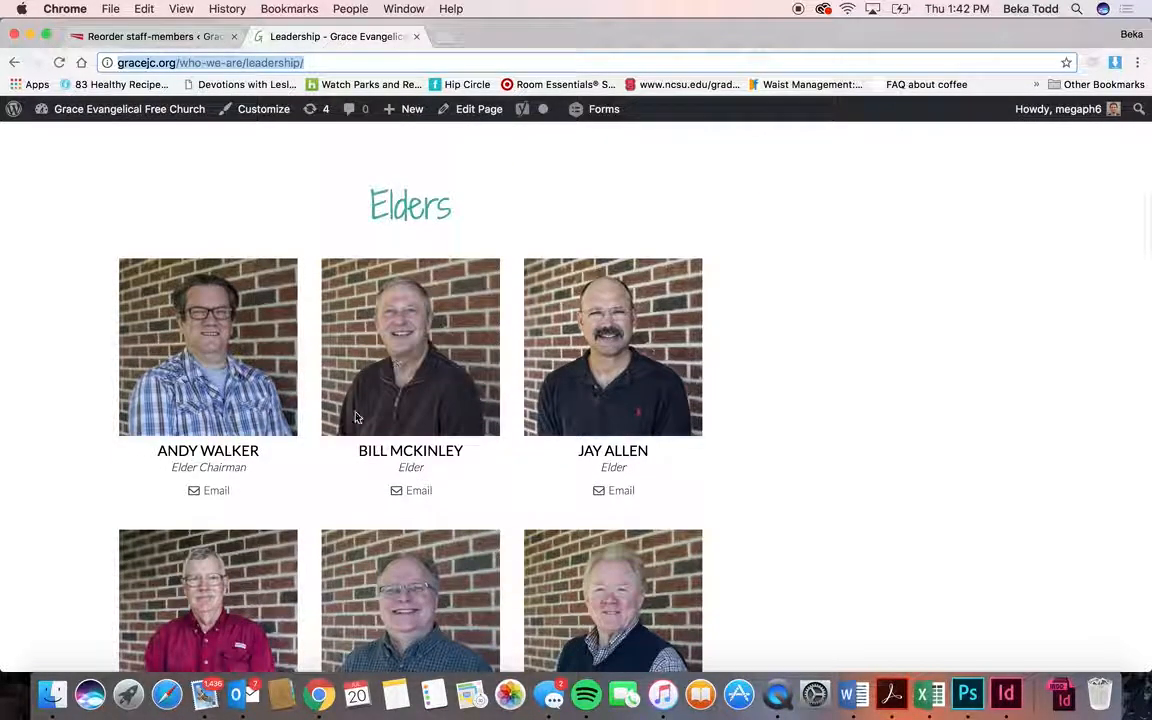
pyautogui.click(162, 38)
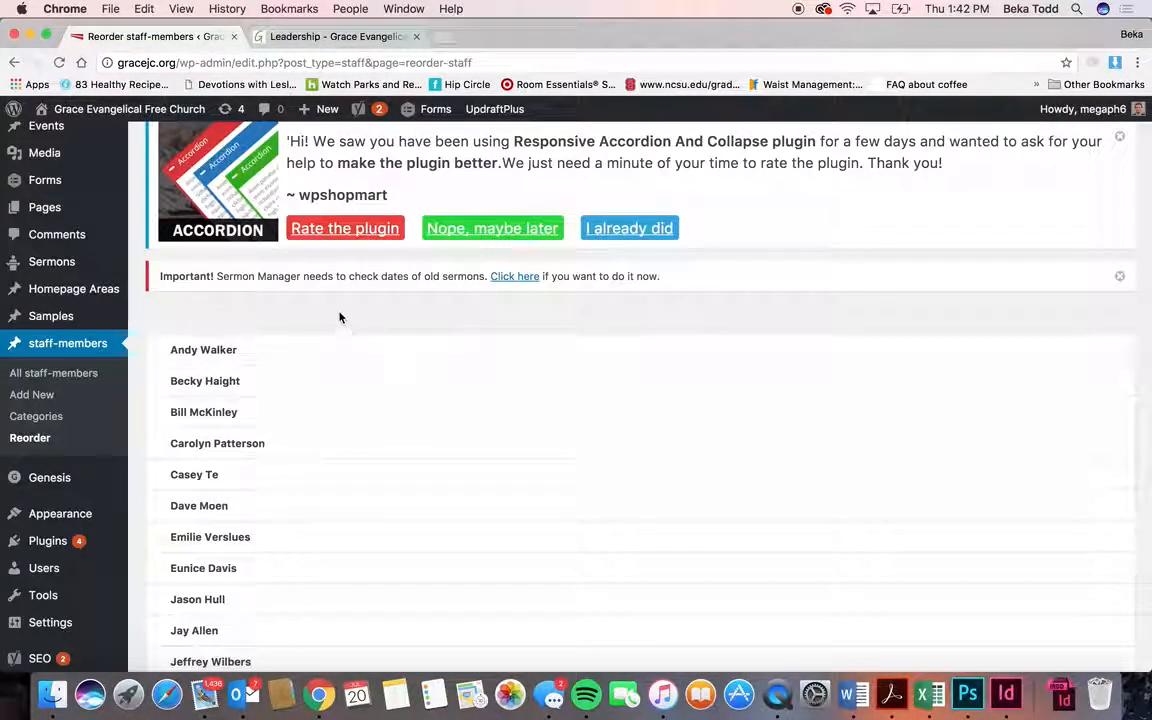
pyautogui.click(331, 37)
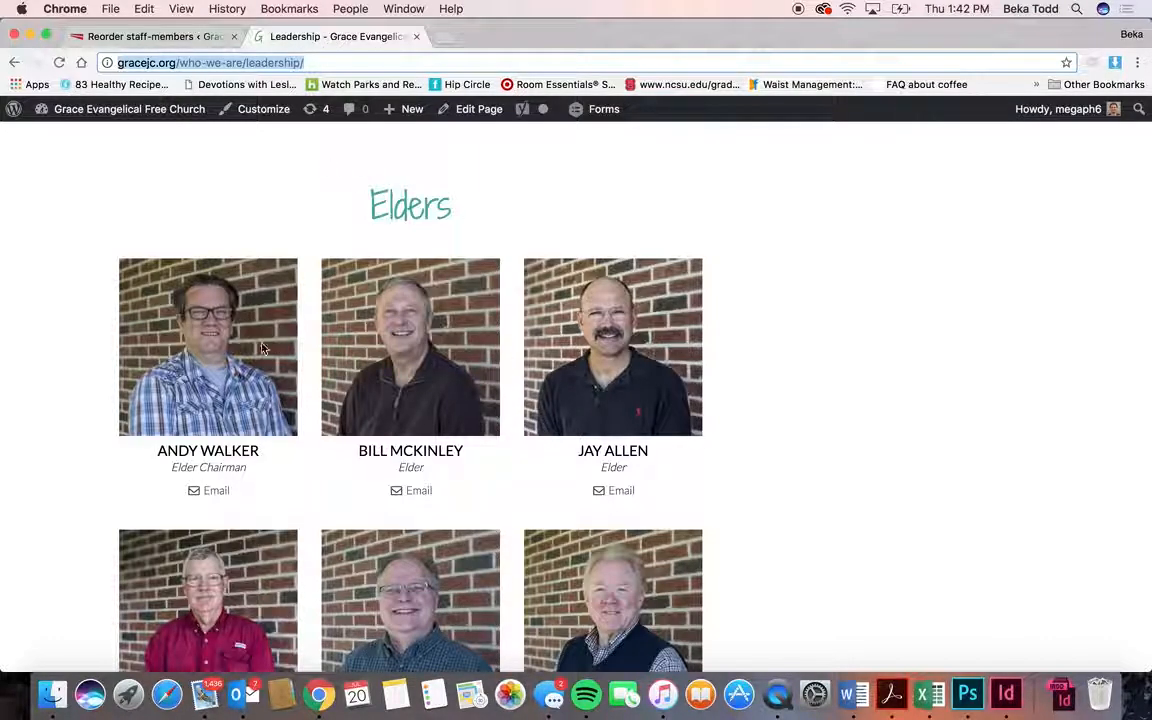
pyautogui.scroll(5, 437, 326)
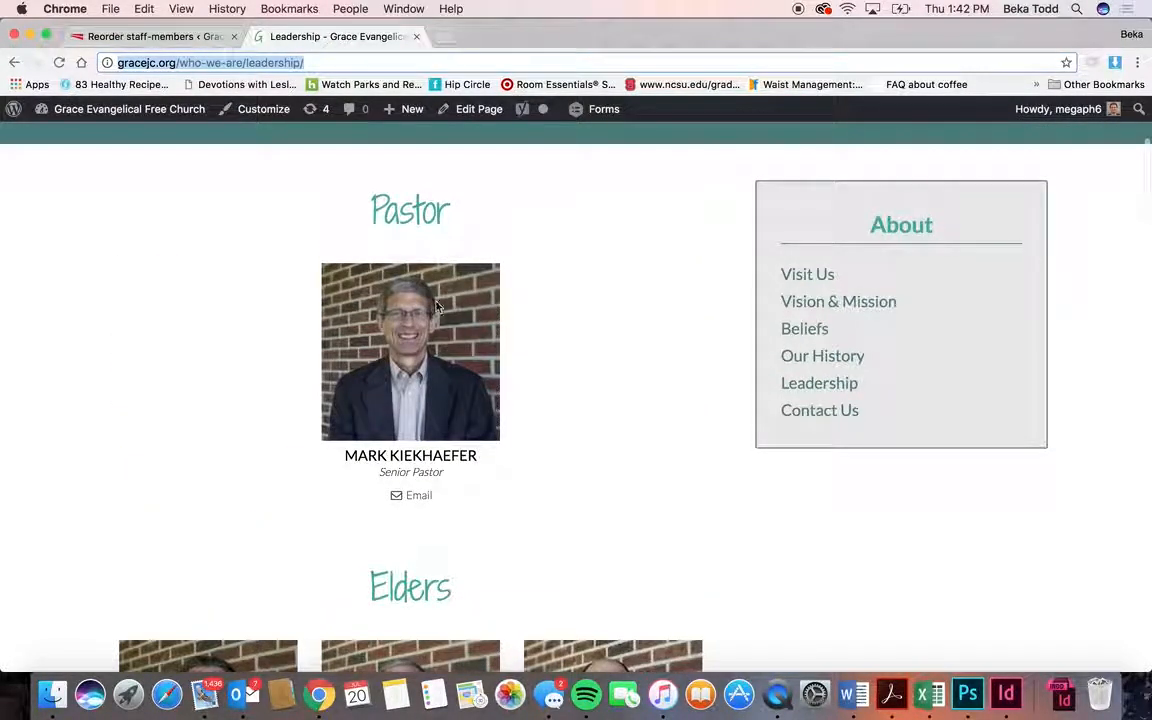
pyautogui.click(176, 37)
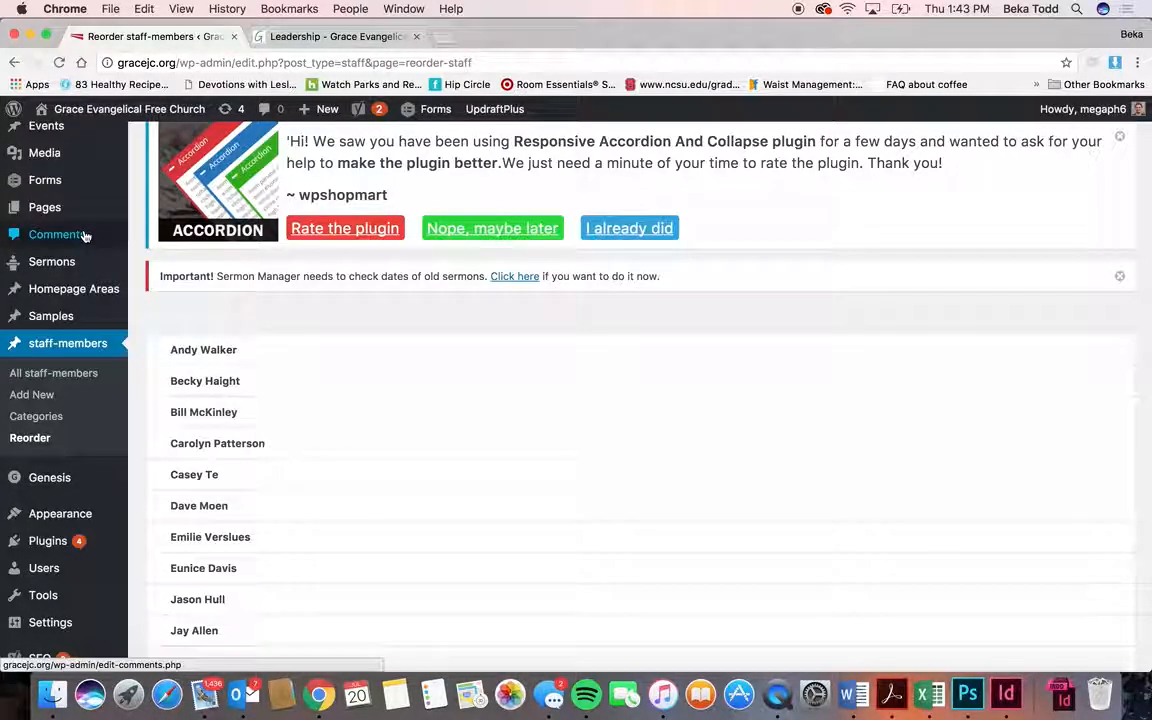
pyautogui.moveTo(68, 222)
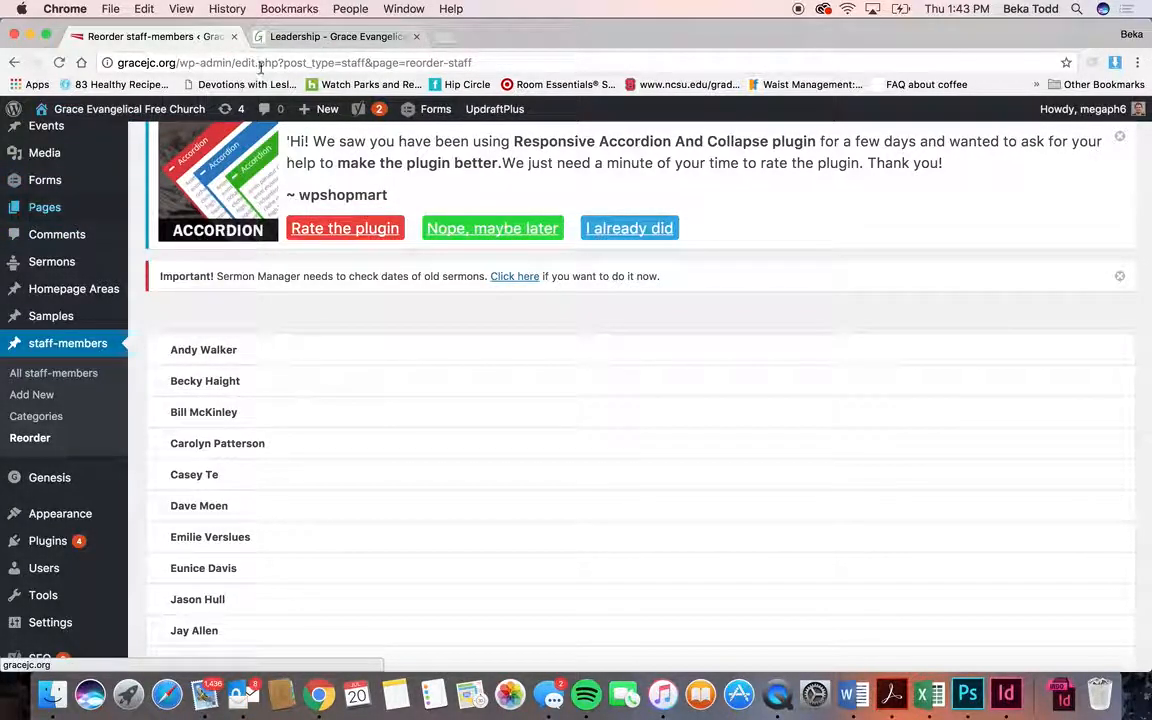
pyautogui.click(300, 37)
pyautogui.scroll(5, 633, 252)
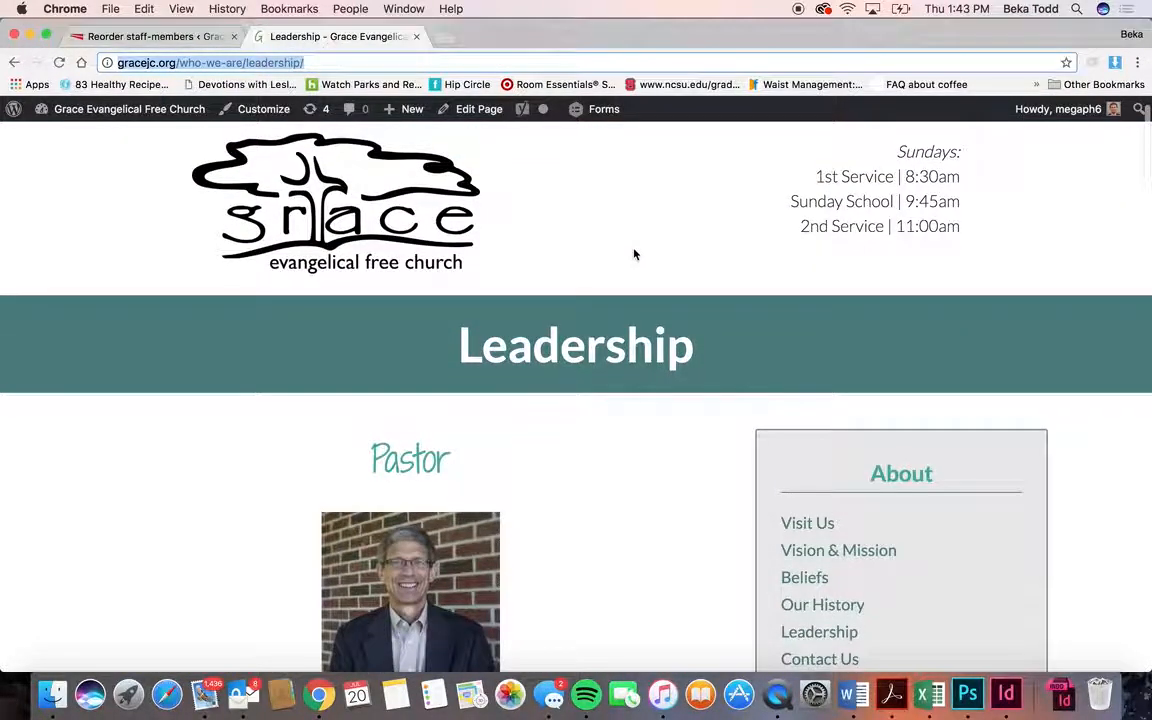
# - Review the live Pastor, Elders, Deacons and staff listings, mute sound, and open the page's editor
pyautogui.scroll(-4, 633, 254)
pyautogui.press('XF86AudioMute')
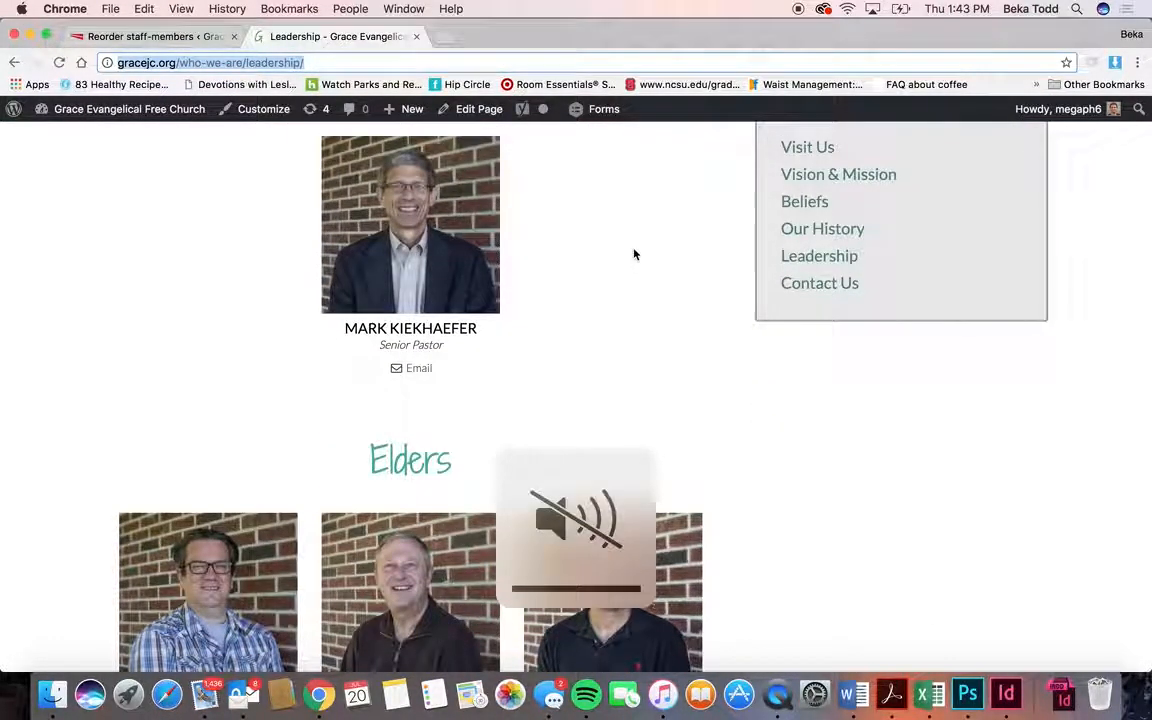
pyautogui.scroll(-1, 598, 366)
pyautogui.scroll(3, 598, 366)
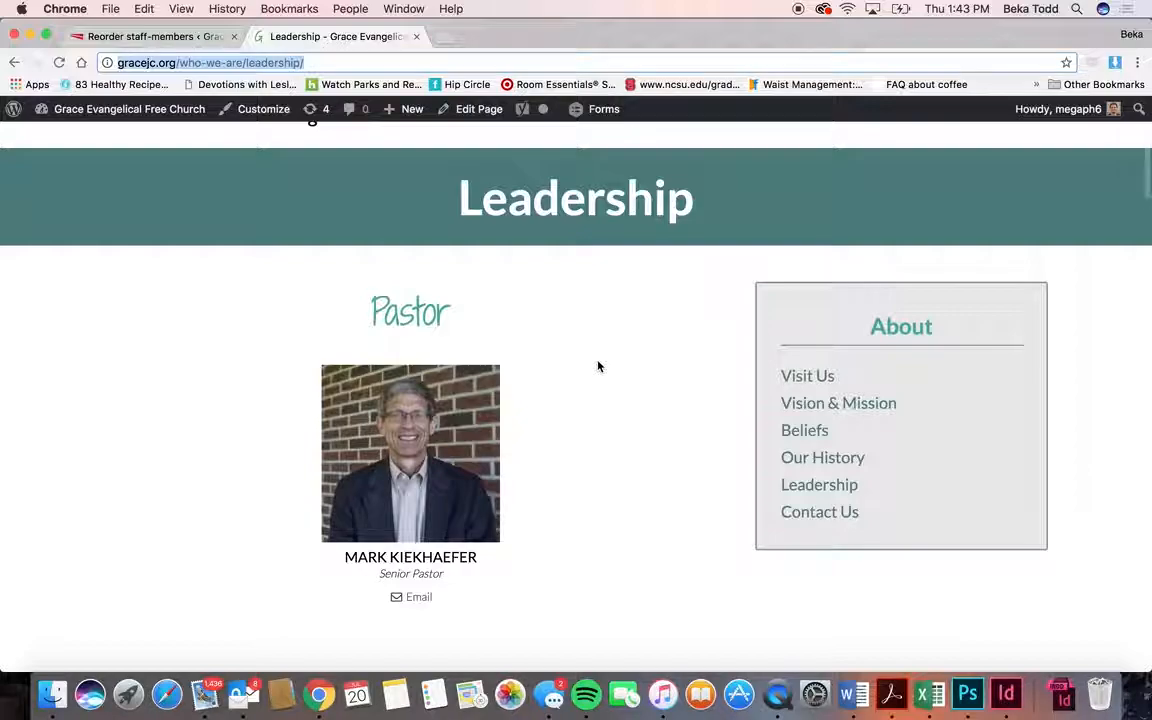
pyautogui.scroll(2, 590, 368)
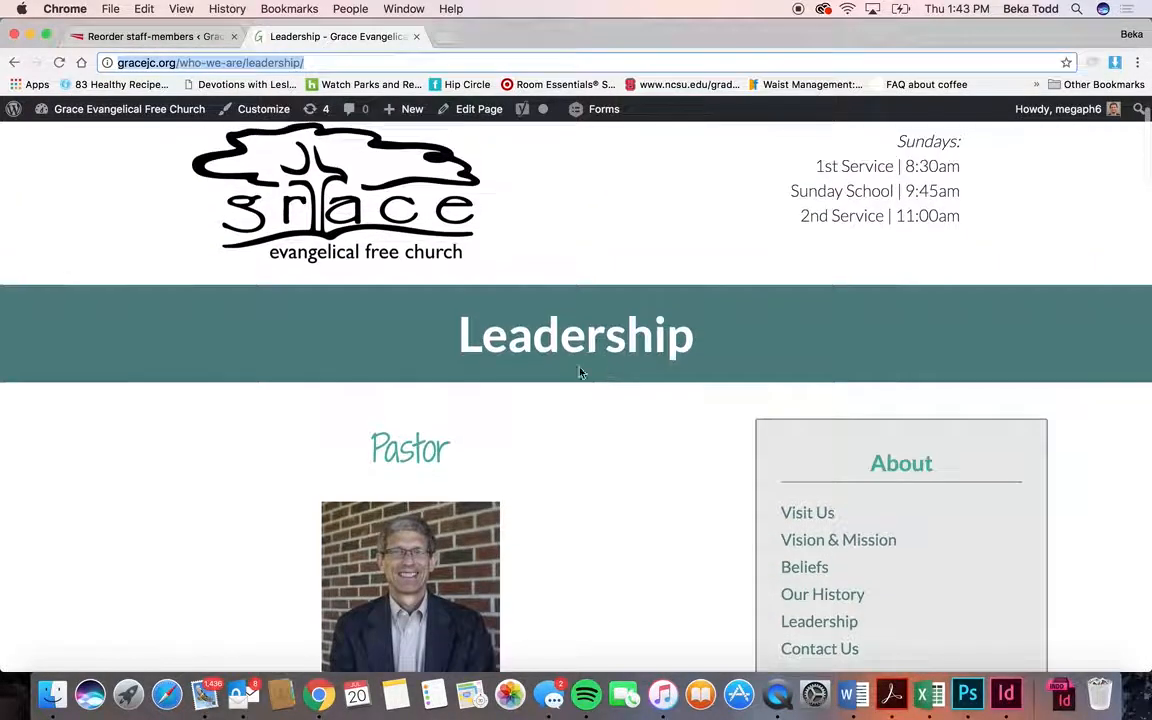
pyautogui.scroll(-9, 504, 388)
pyautogui.scroll(-7, 503, 388)
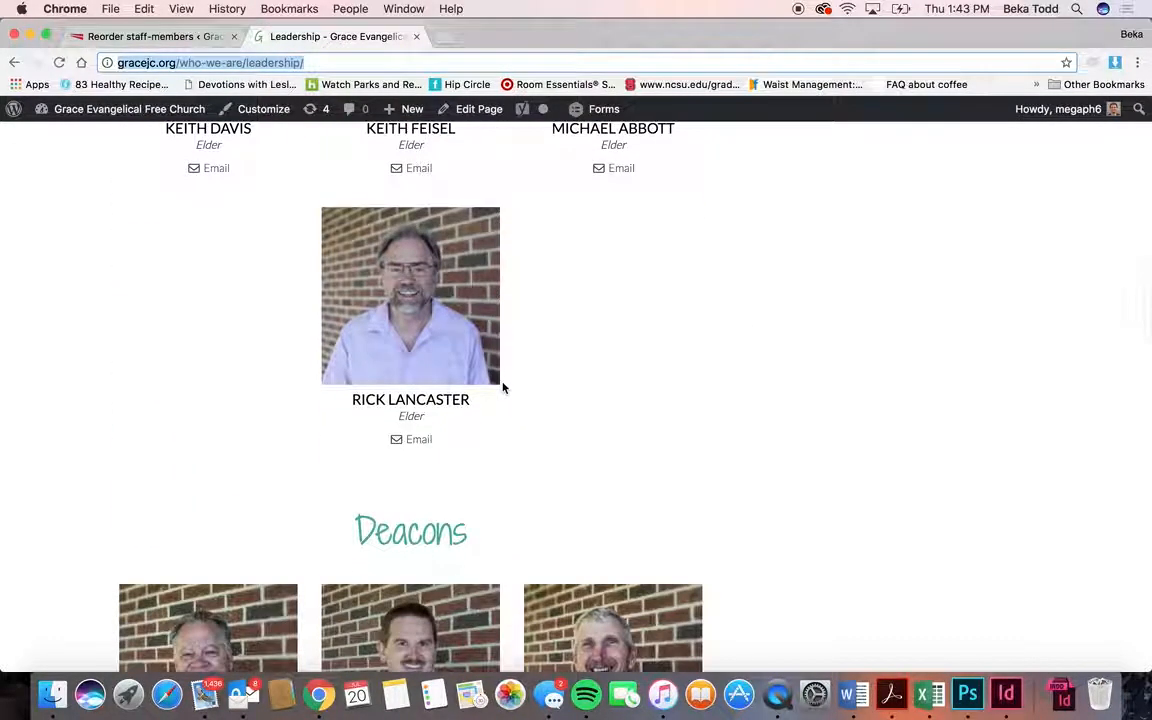
pyautogui.scroll(-9, 503, 388)
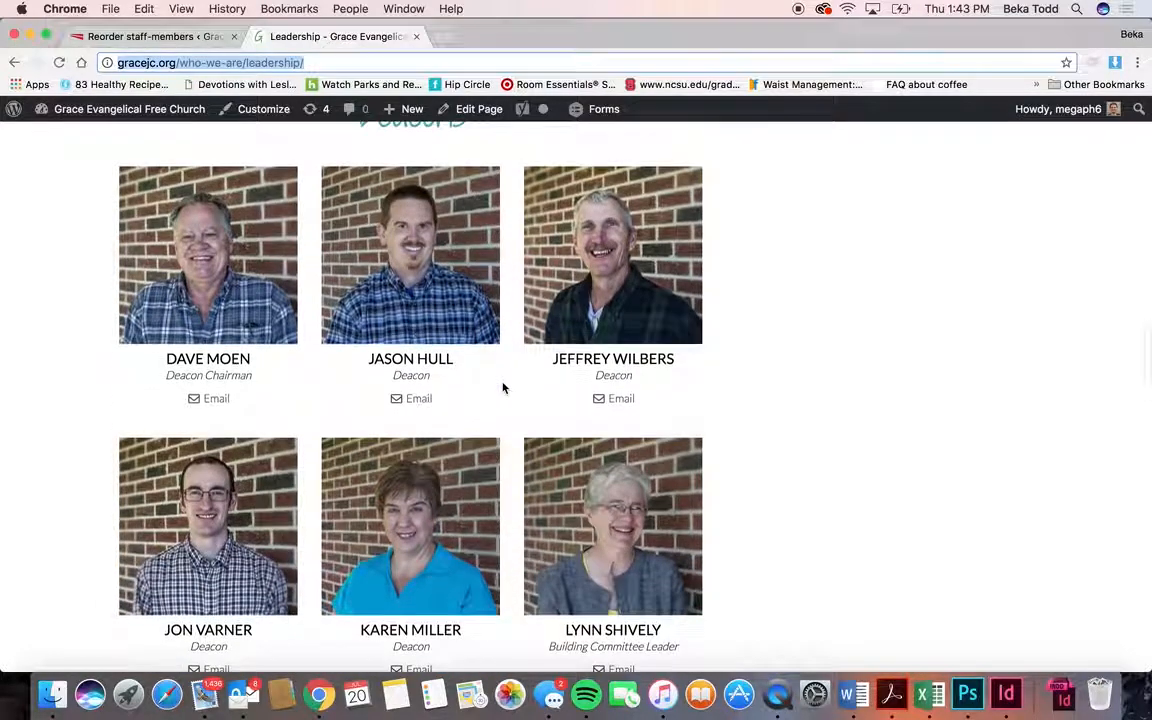
pyautogui.scroll(-12, 503, 388)
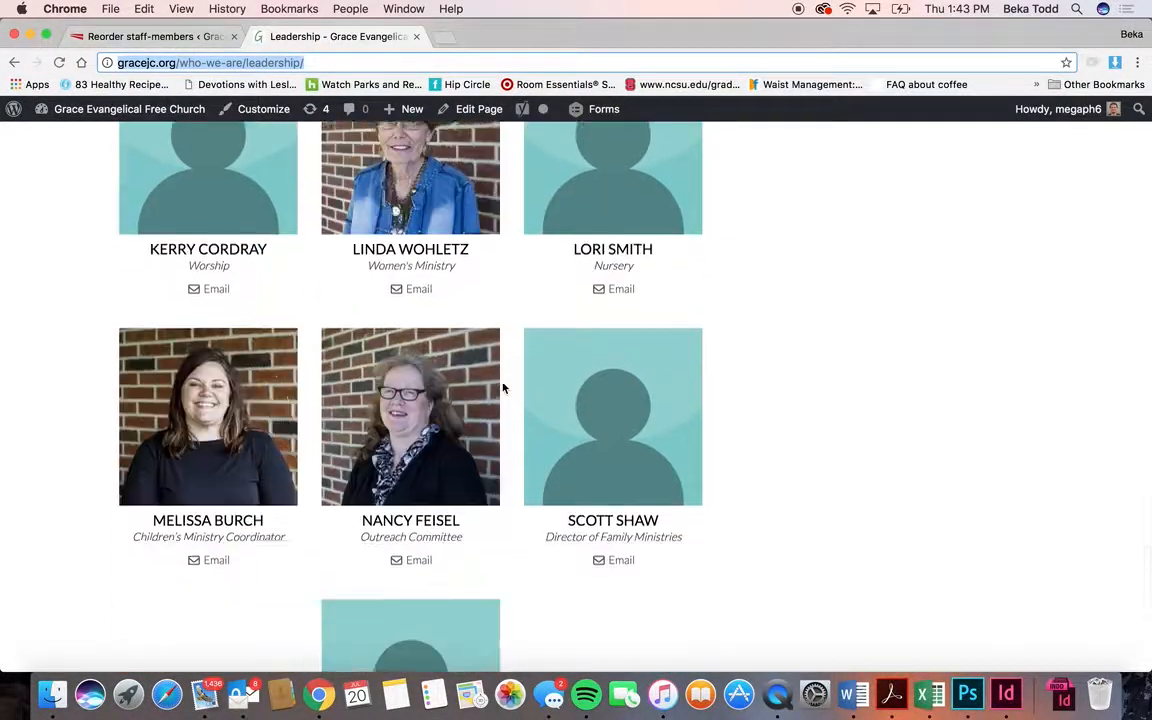
pyautogui.click(416, 418)
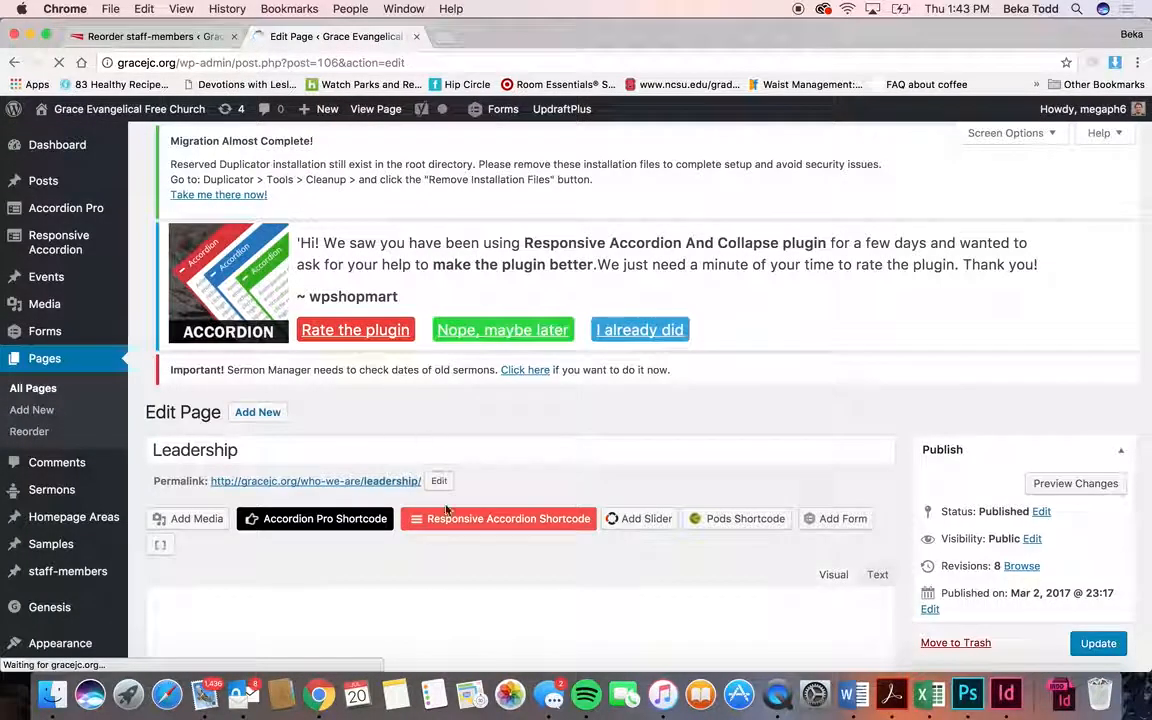
# - Read the pods staff shortcodes with Staff Page template under the Pastor, Elders and Deacons headings
pyautogui.scroll(-2, 445, 510)
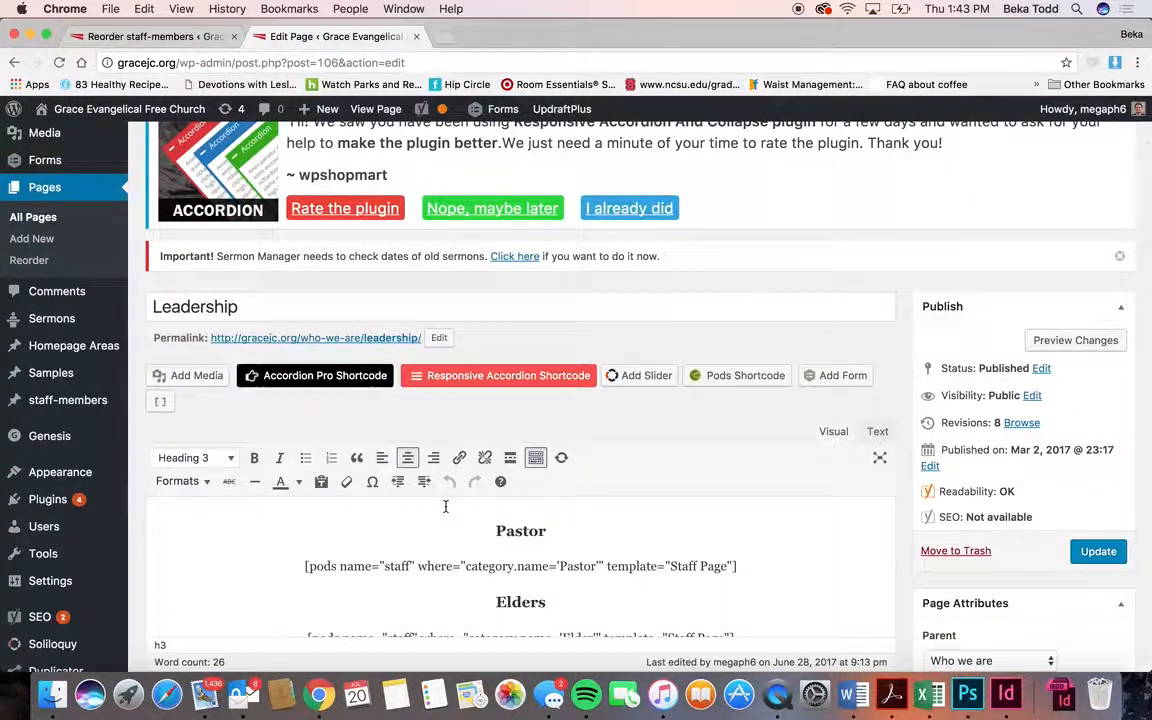
pyautogui.scroll(-1, 445, 505)
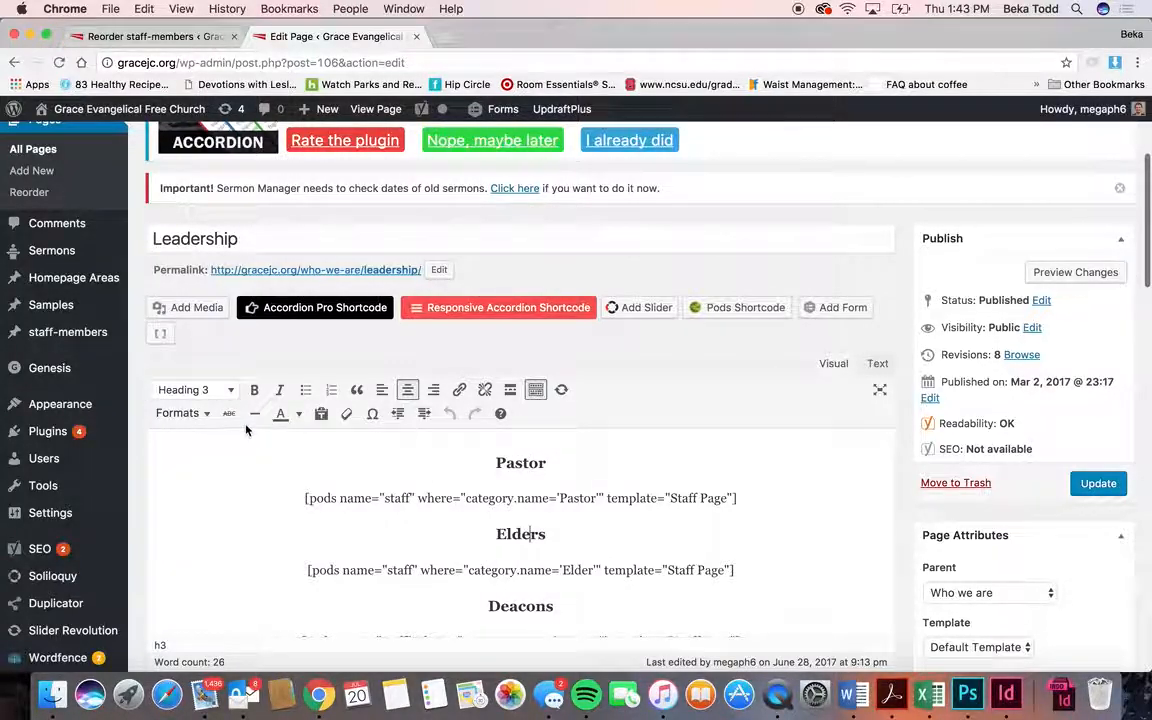
pyautogui.scroll(-2, 547, 615)
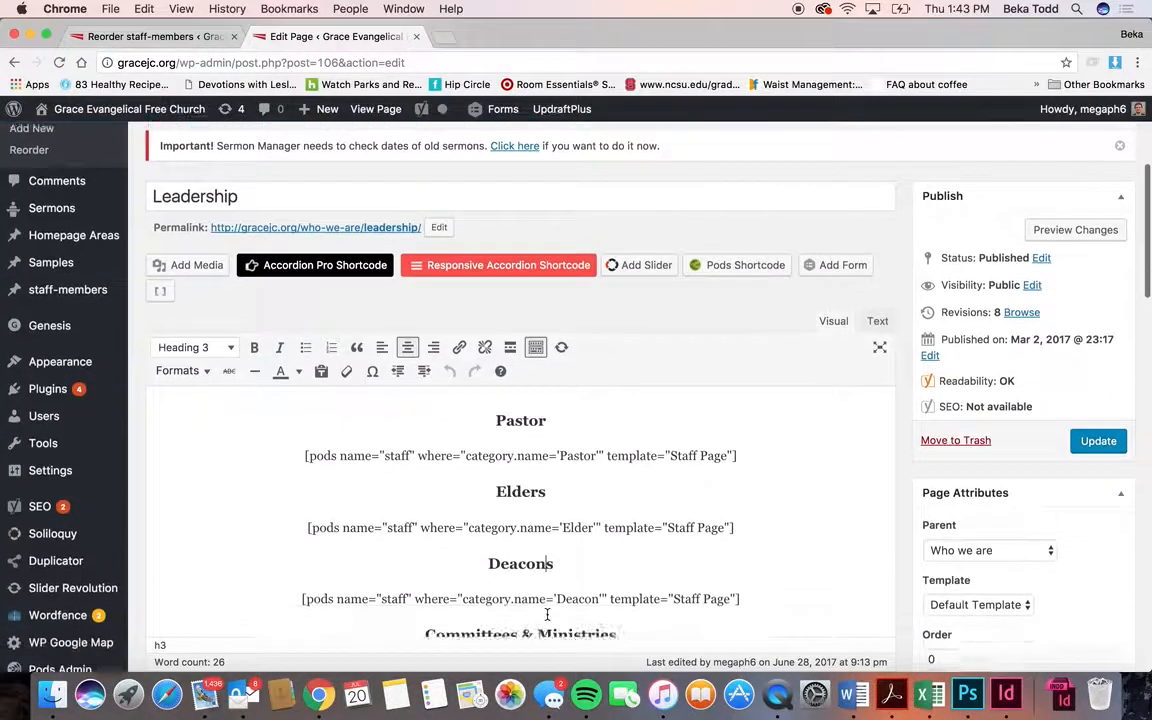
pyautogui.scroll(-2, 562, 530)
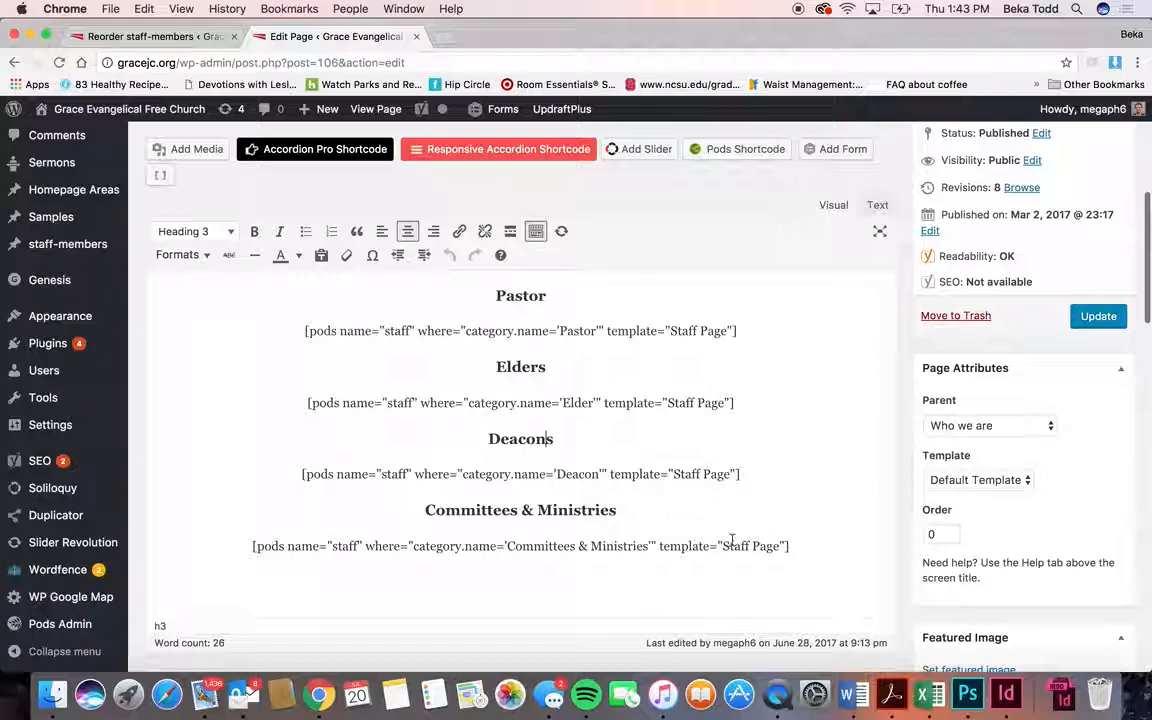
pyautogui.scroll(4, 583, 453)
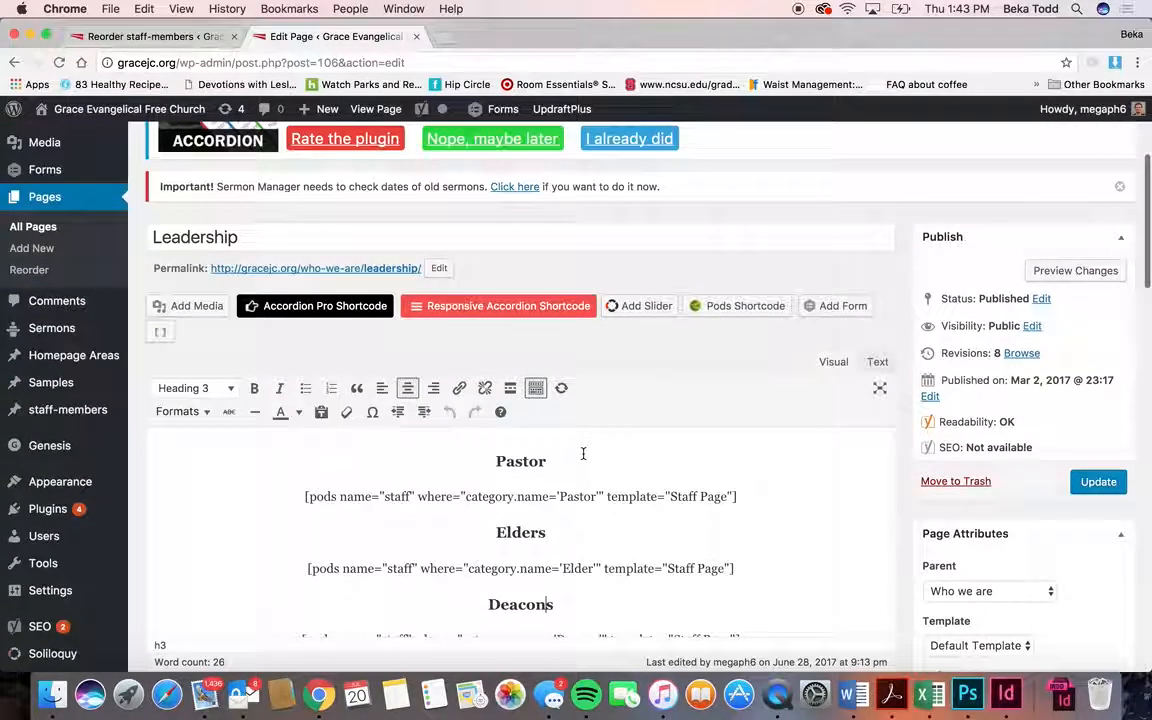
pyautogui.click(779, 307)
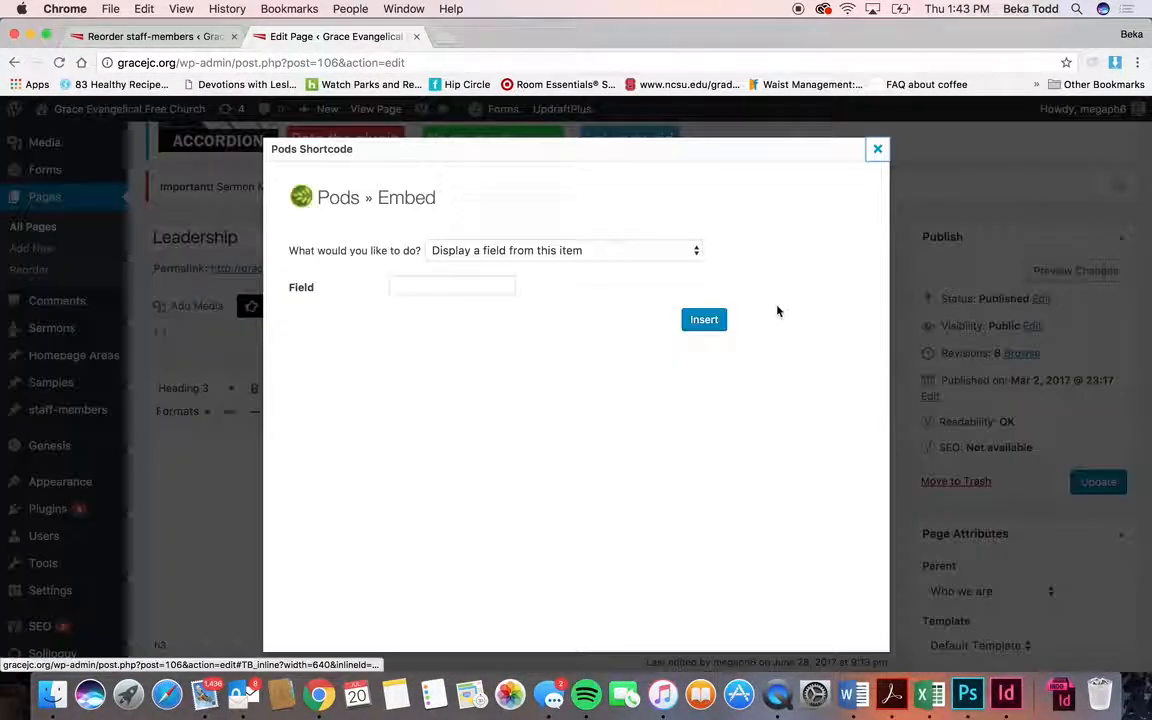
pyautogui.click(630, 257)
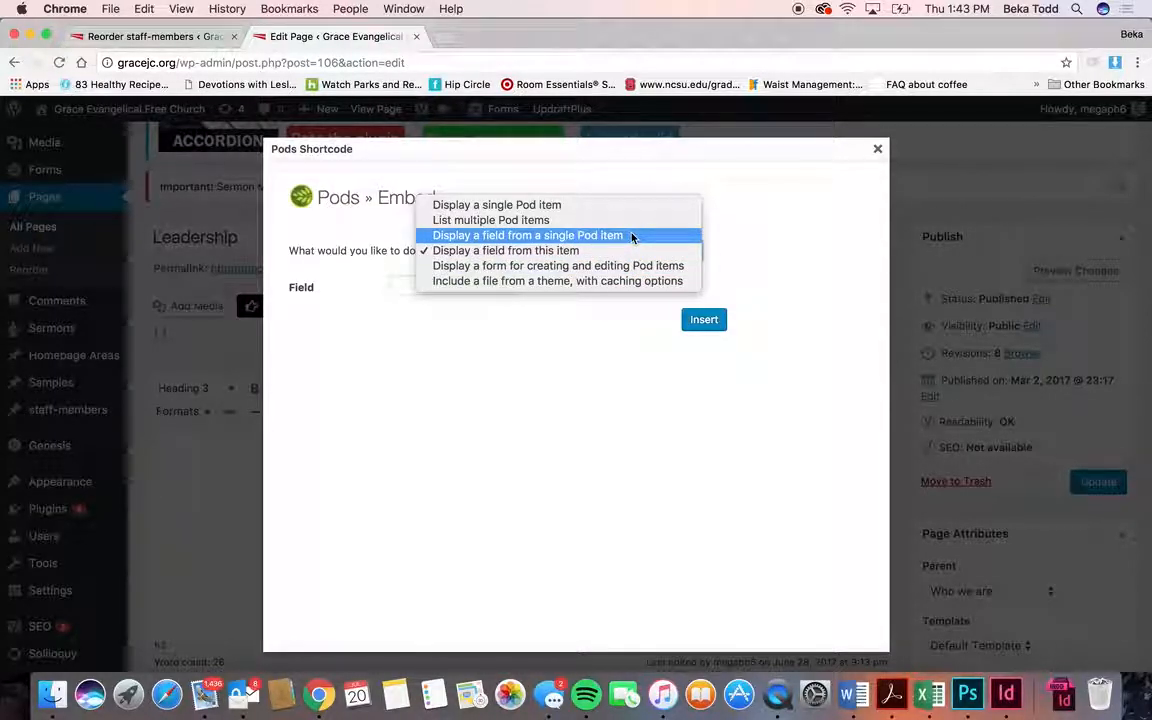
pyautogui.click(633, 221)
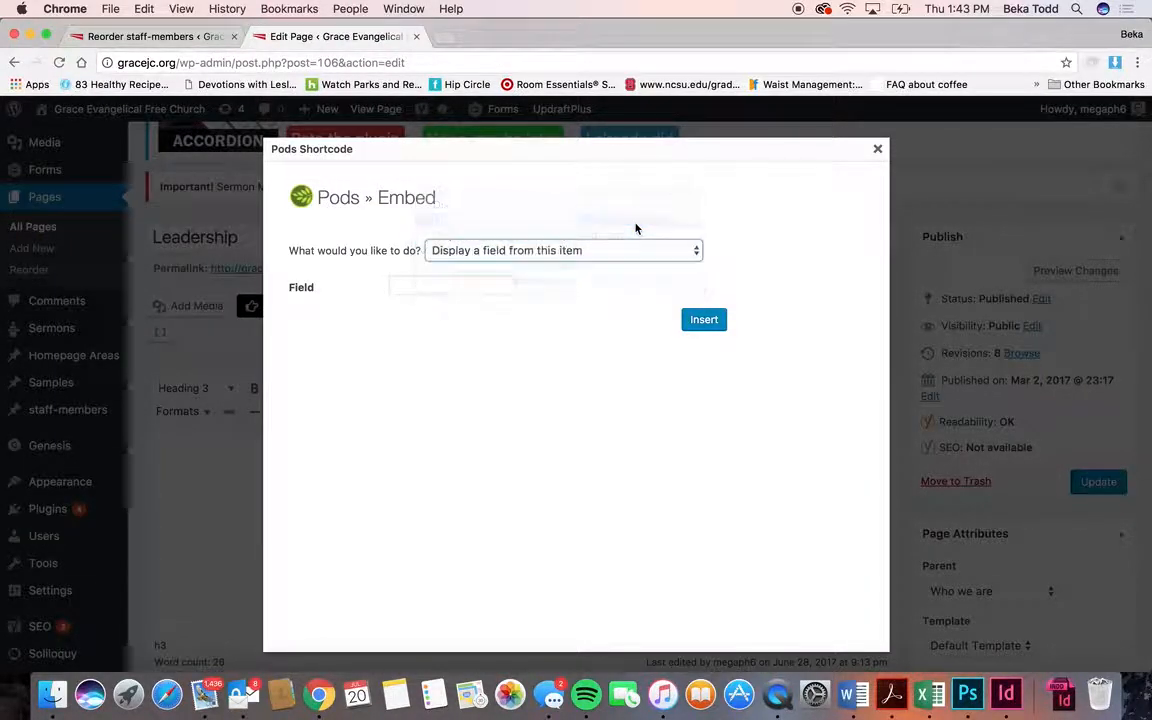
pyautogui.click(586, 286)
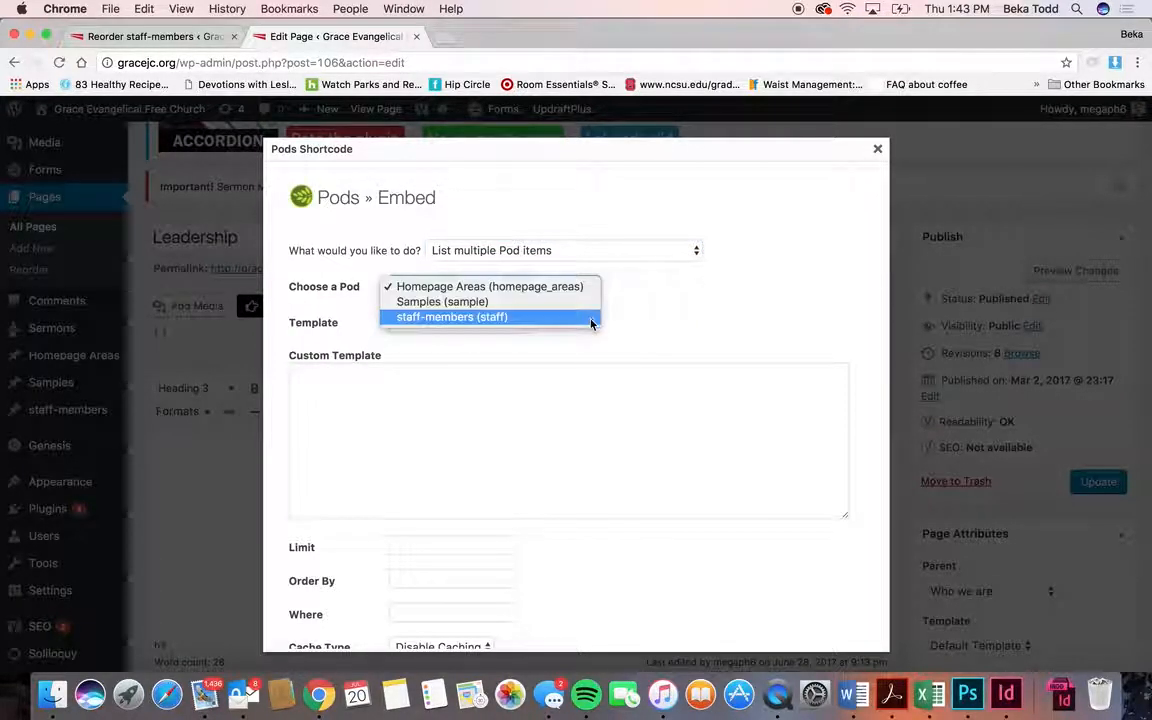
pyautogui.click(591, 321)
pyautogui.click(524, 324)
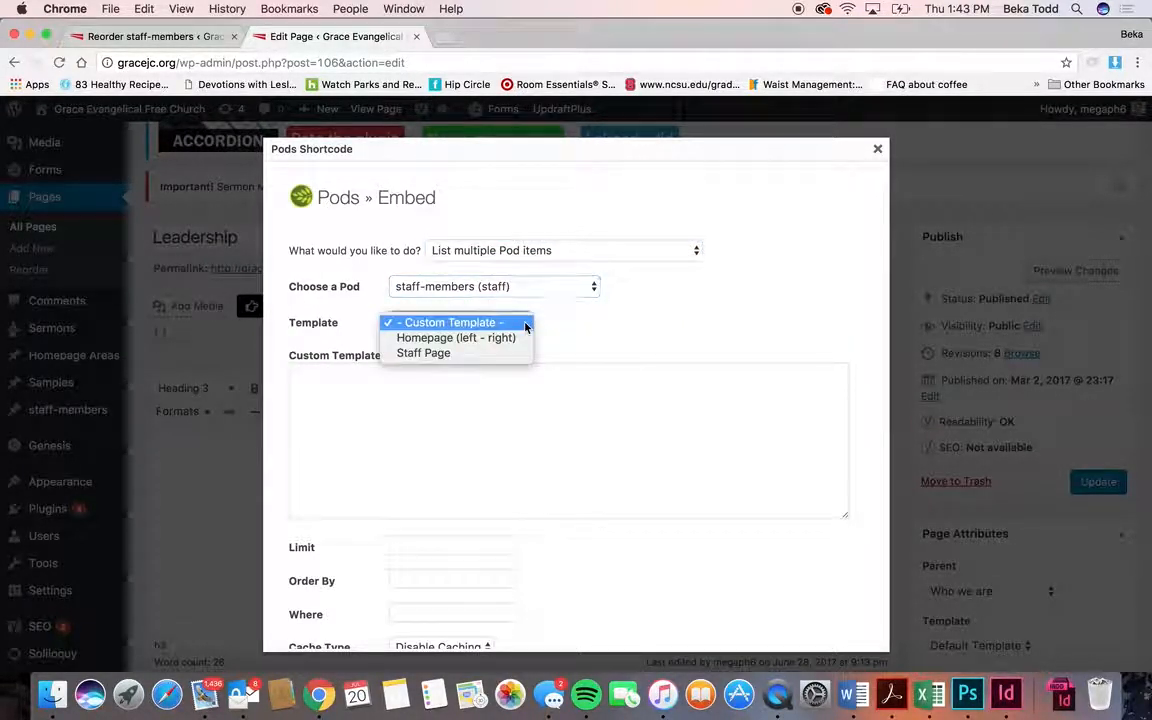
pyautogui.click(514, 353)
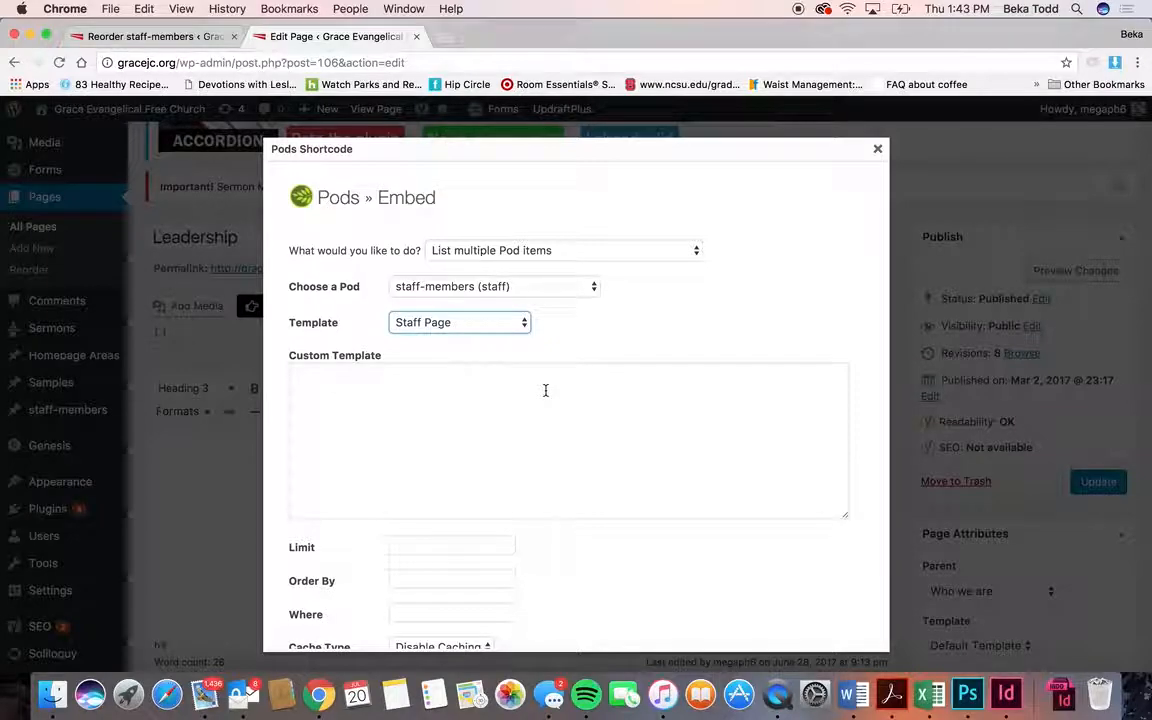
pyautogui.scroll(-3, 545, 388)
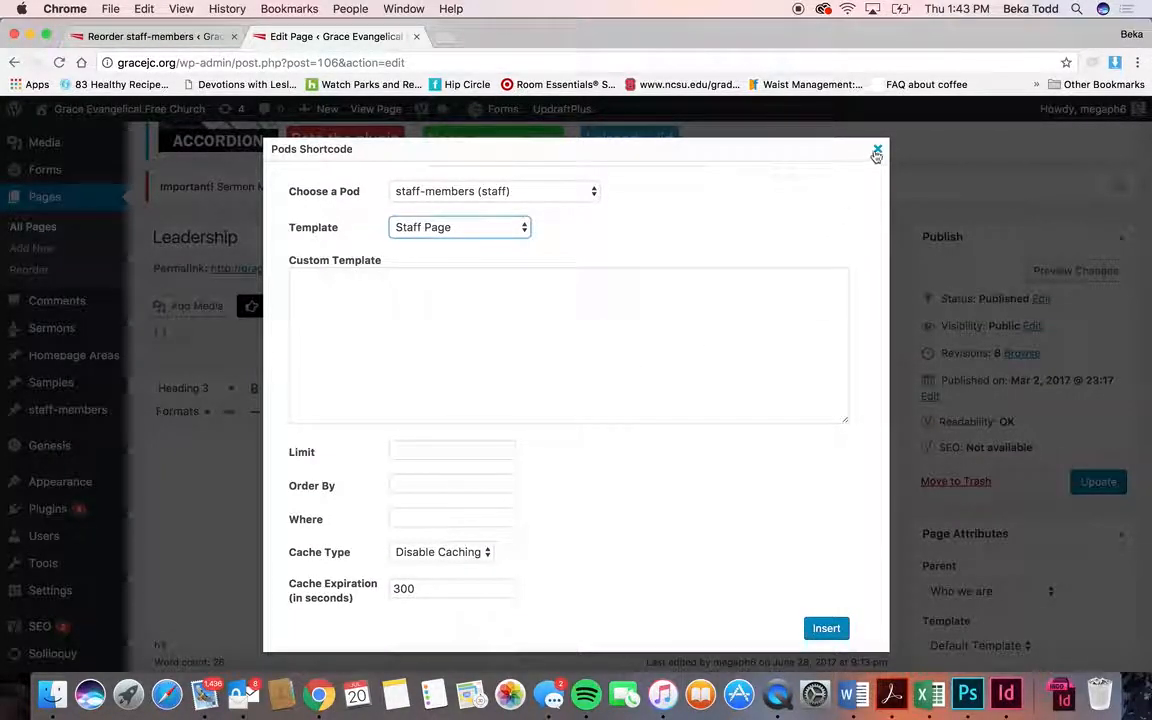
pyautogui.click(876, 152)
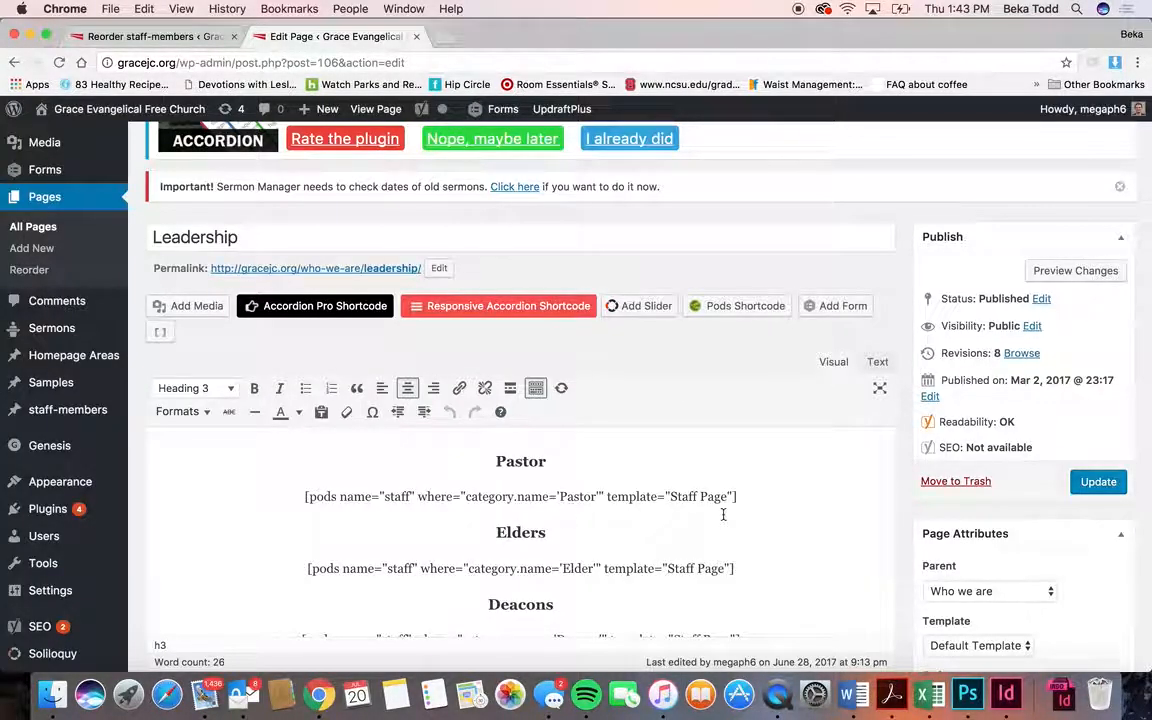
pyautogui.scroll(-4, 723, 514)
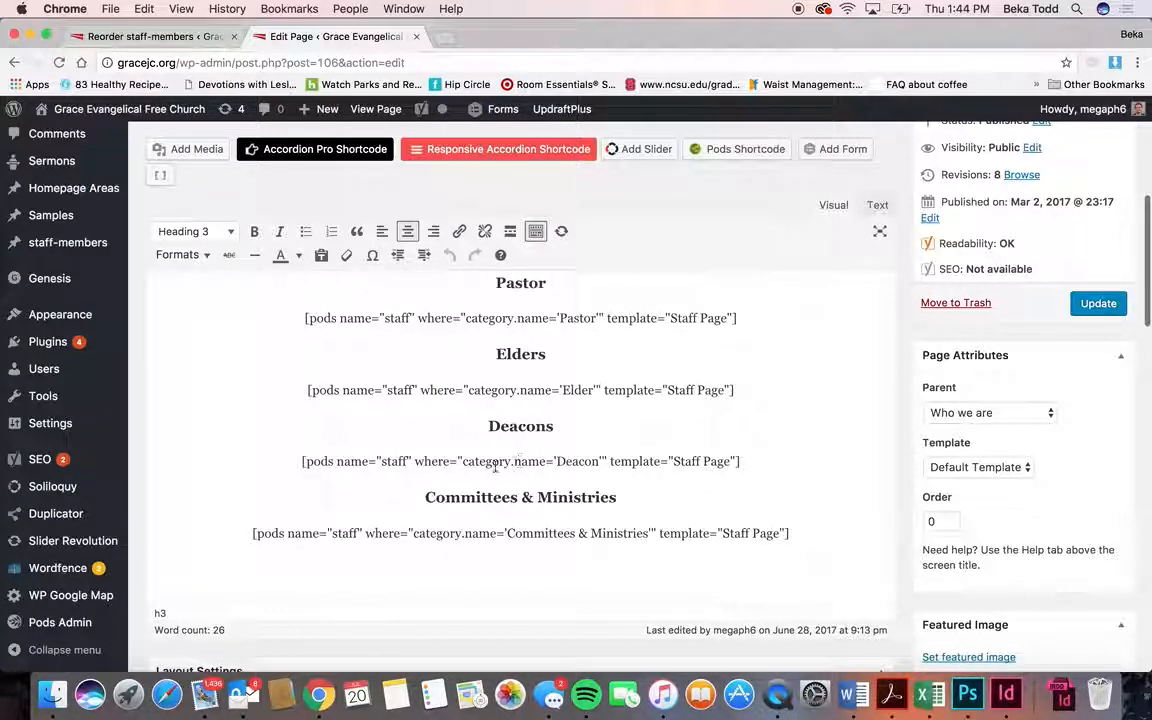
pyautogui.moveTo(467, 461); pyautogui.dragTo(553, 461)
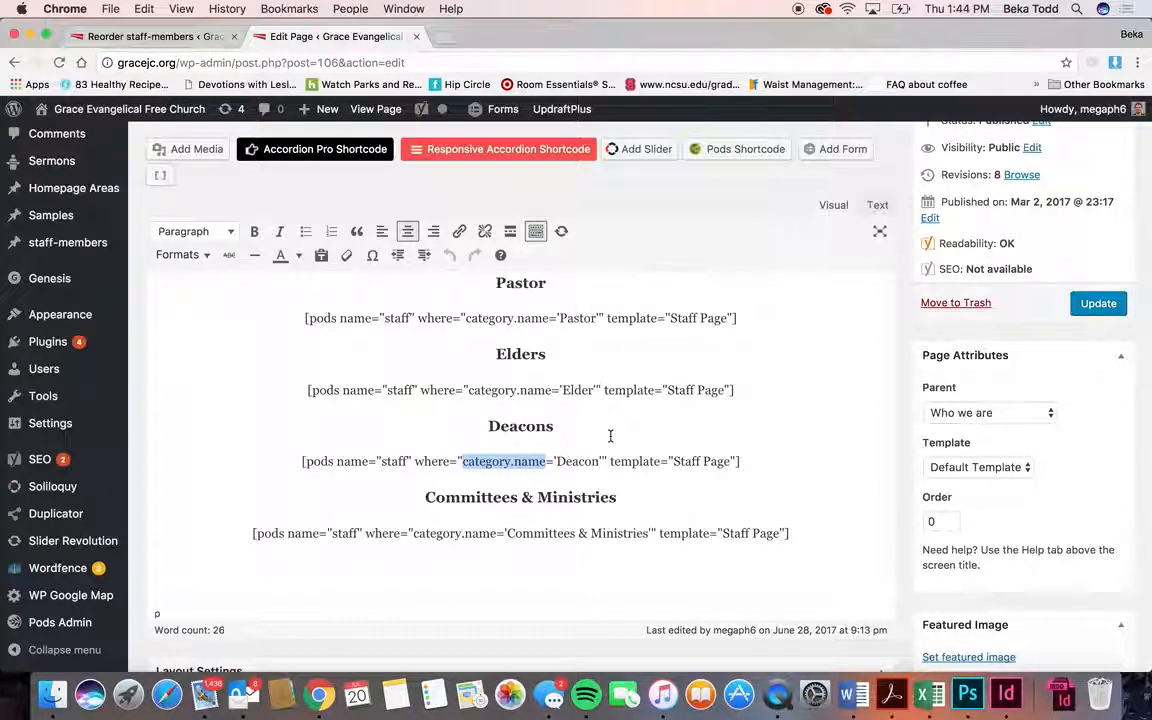
pyautogui.scroll(3, 610, 436)
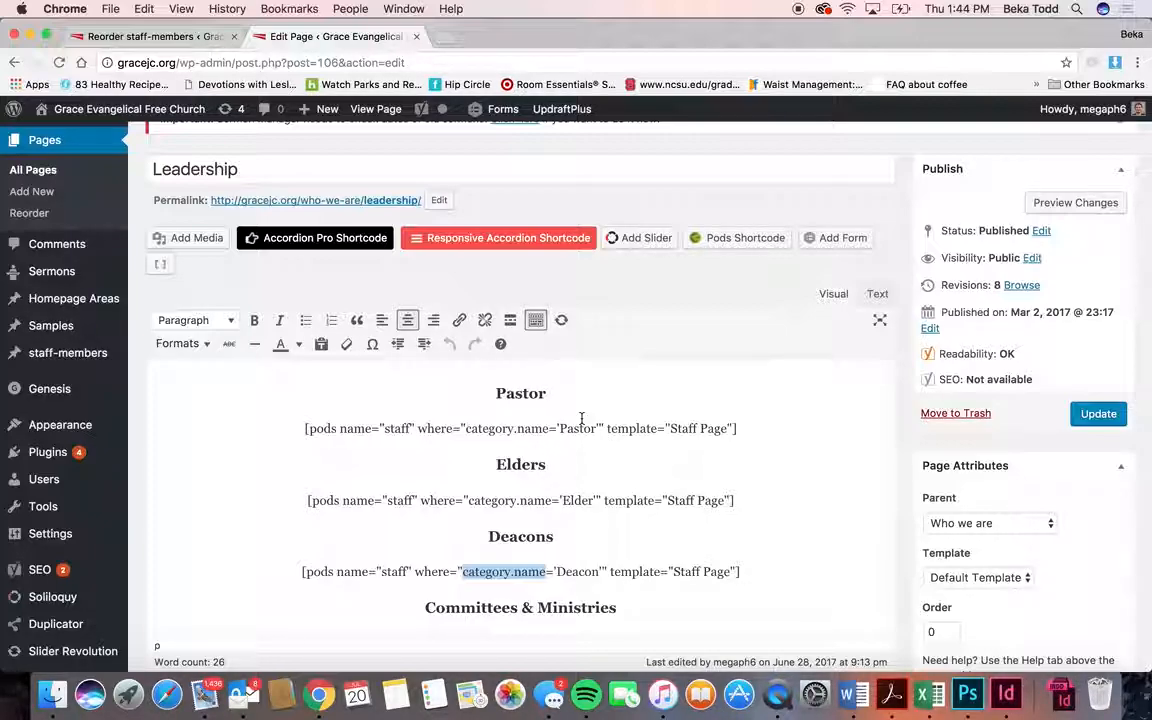
pyautogui.scroll(3, 62, 352)
pyautogui.scroll(-4, 80, 355)
pyautogui.moveTo(107, 366)
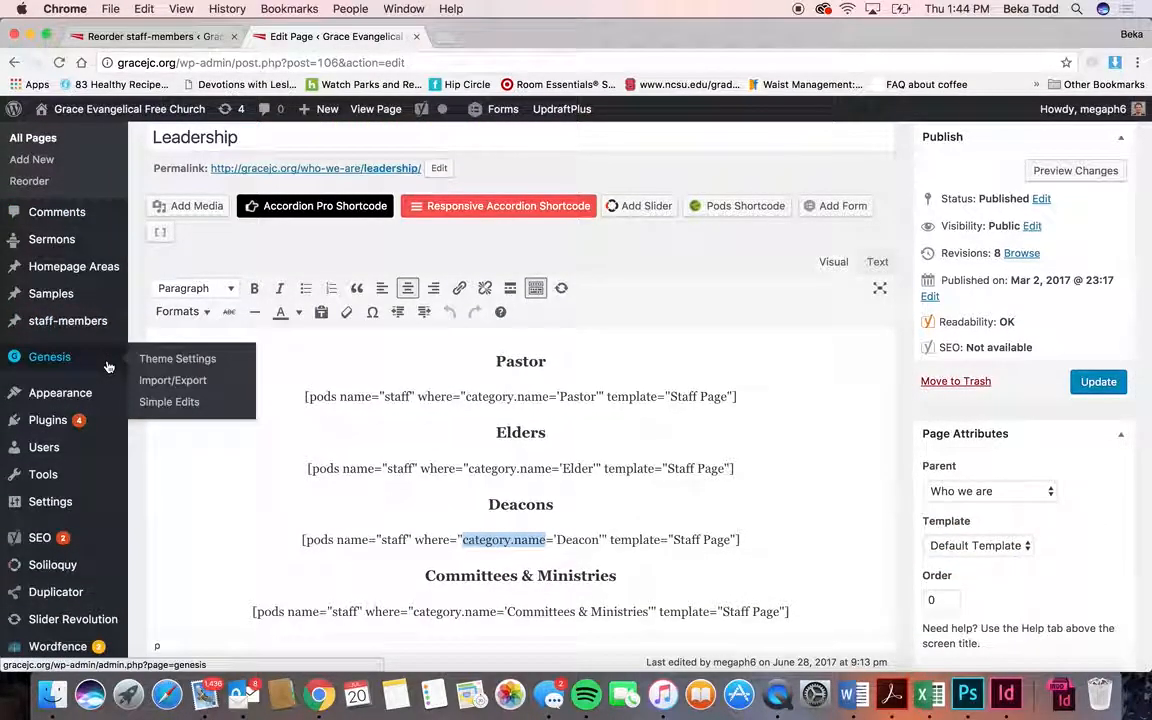
pyautogui.moveTo(110, 331)
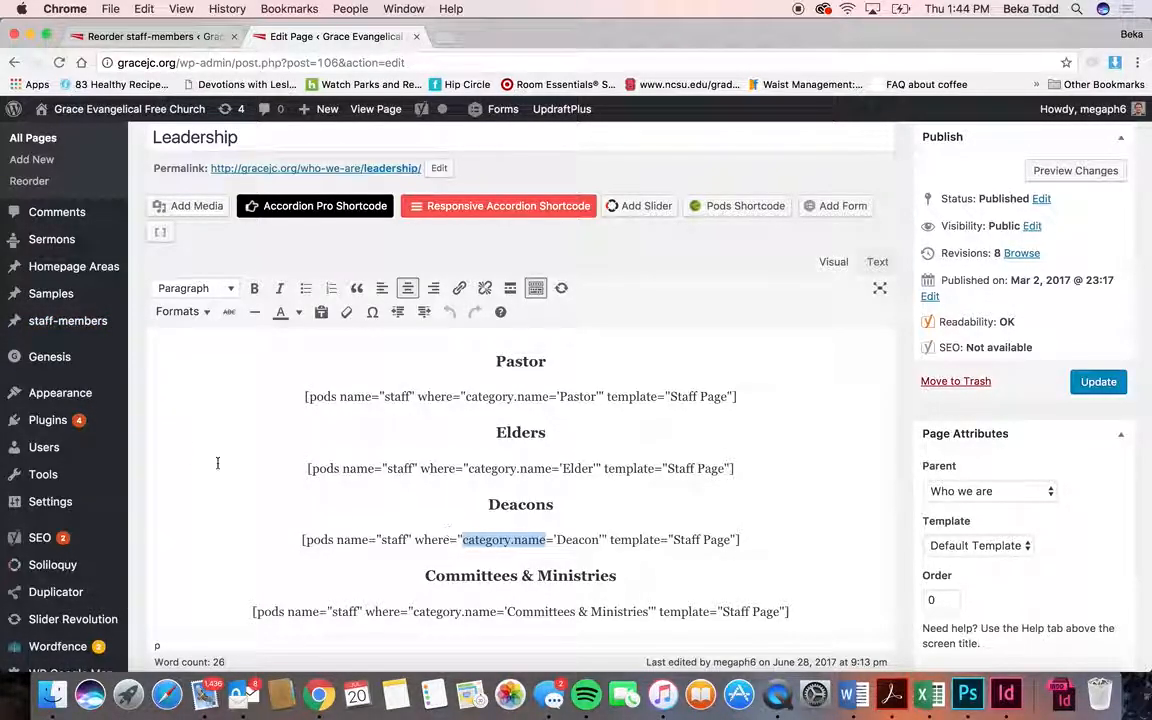
pyautogui.moveTo(76, 402)
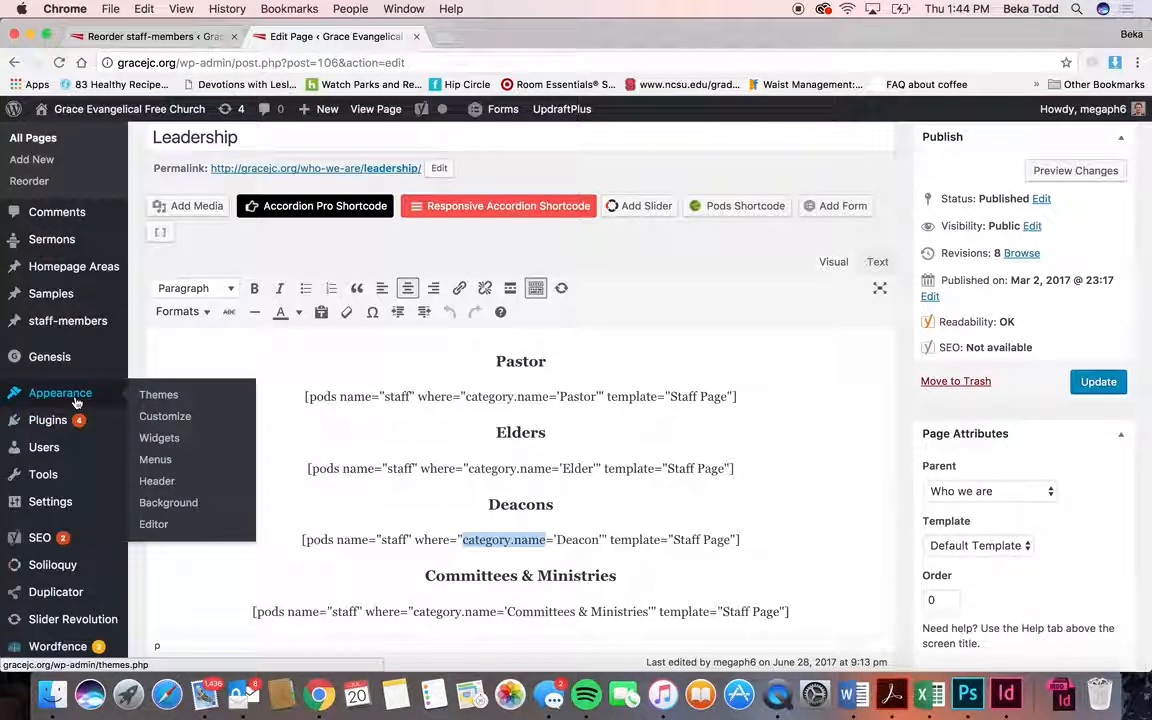
pyautogui.moveTo(67, 355)
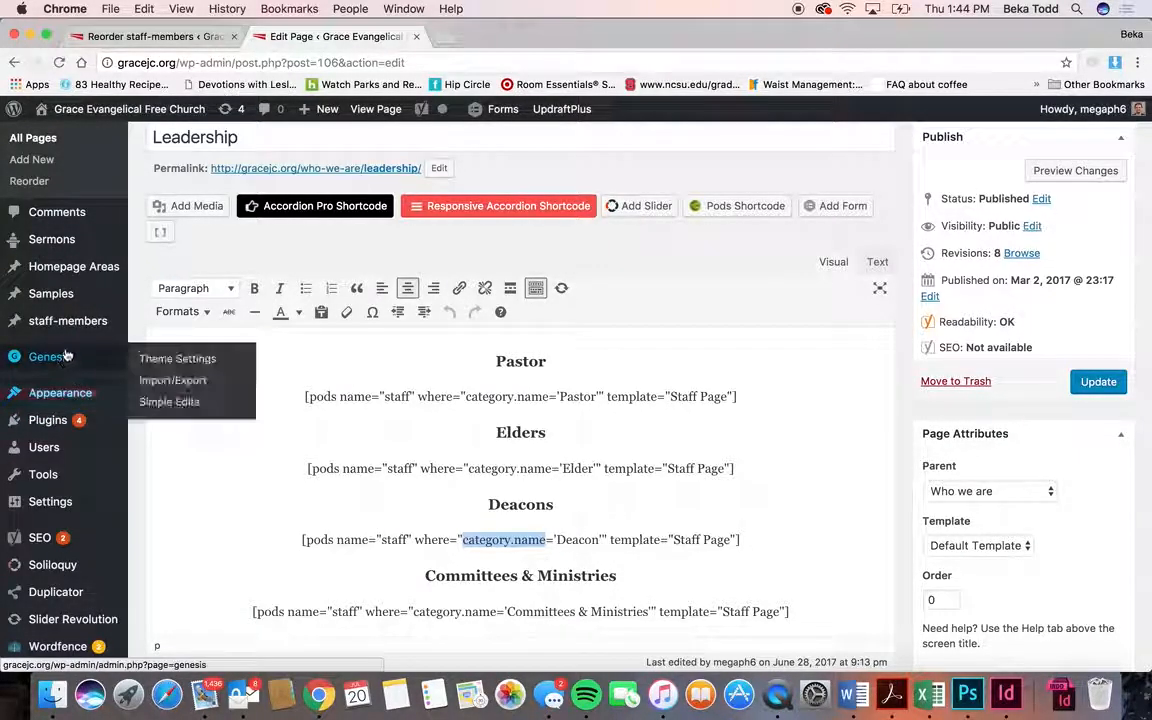
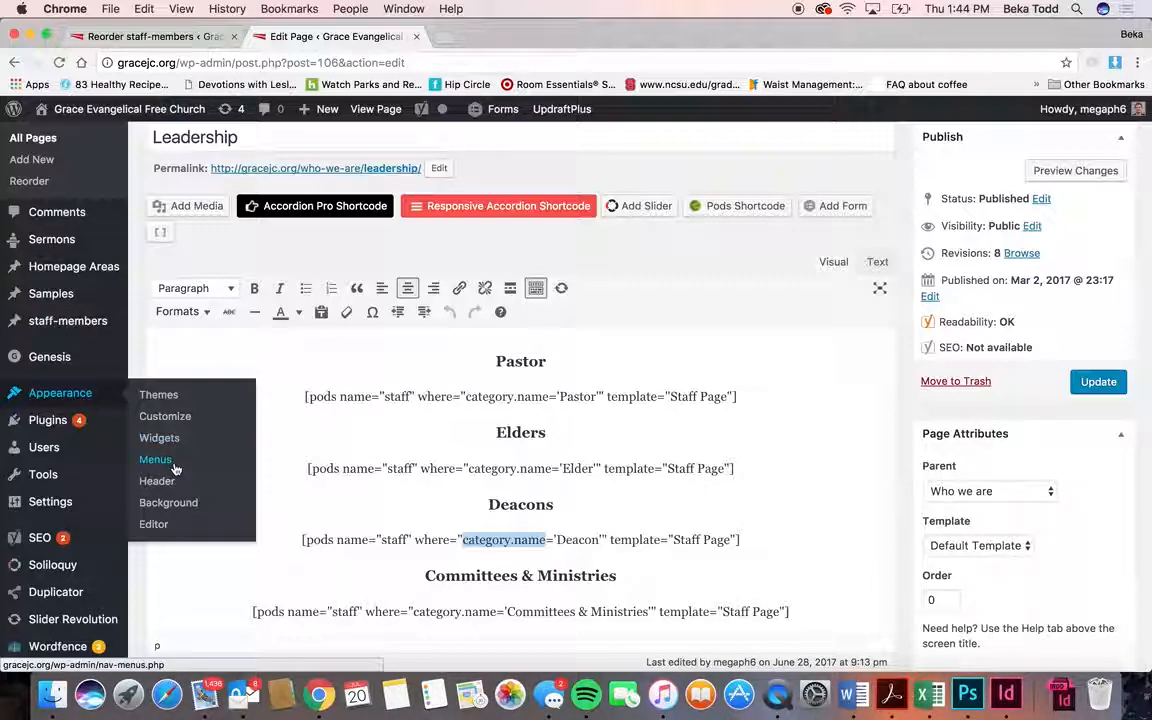
# - Go to Appearance > Widgets from the Leadership page editor
pyautogui.click(171, 443)
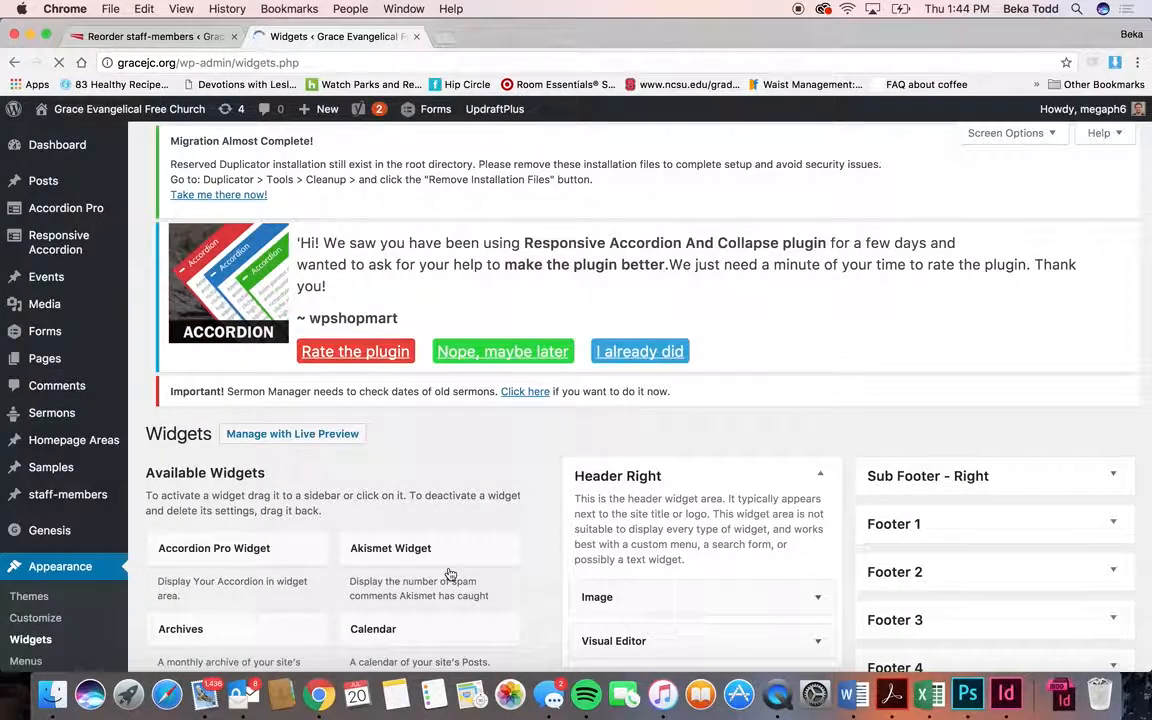
# - Scroll through the available widgets, compare with the live homepage header, then return to Widgets
pyautogui.scroll(-5, 450, 568)
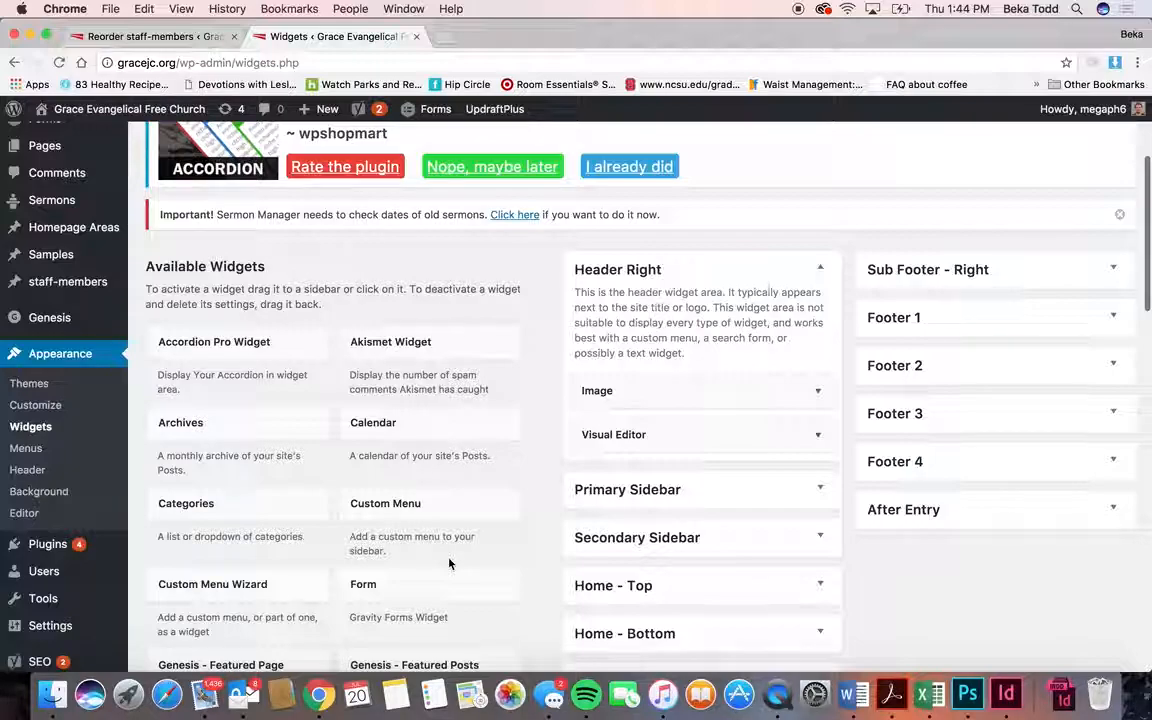
pyautogui.scroll(-1, 449, 565)
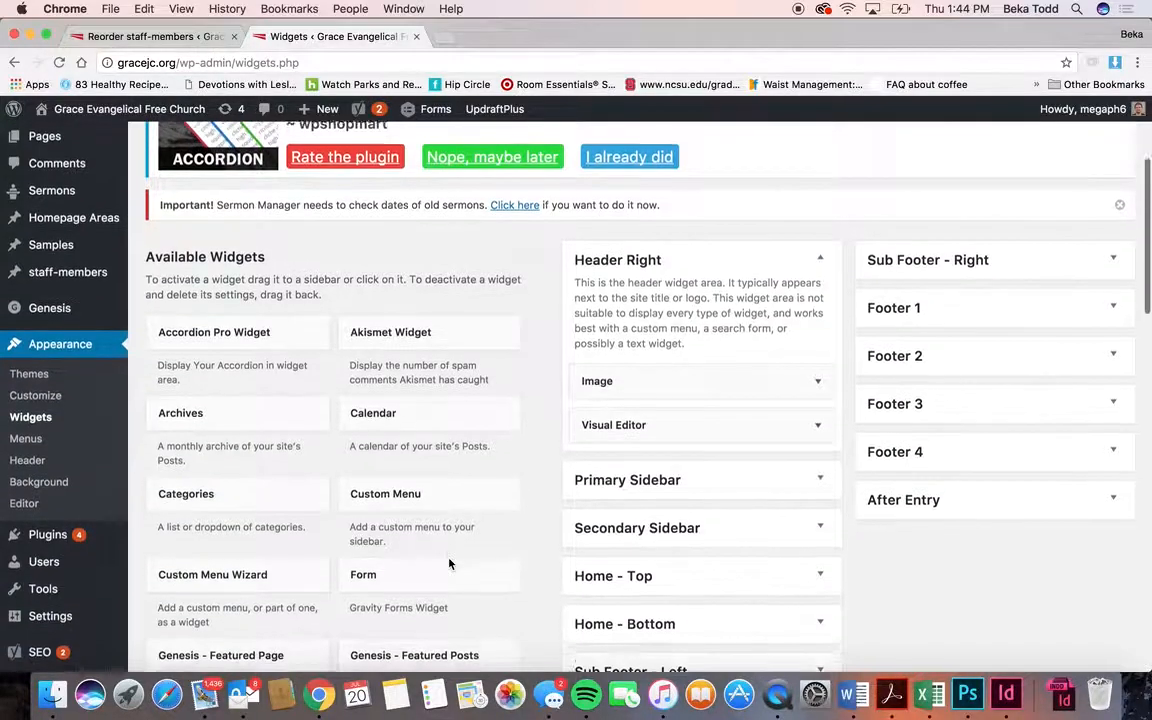
pyautogui.scroll(-1, 449, 565)
pyautogui.scroll(-2, 449, 565)
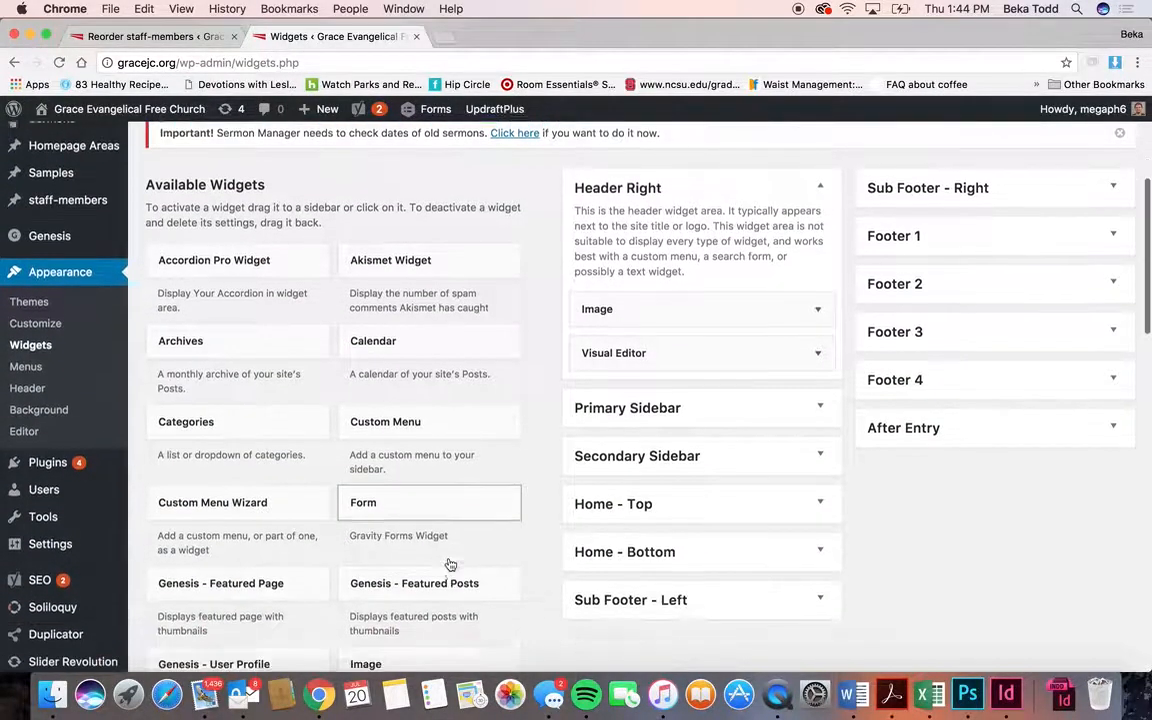
pyautogui.scroll(-1, 449, 565)
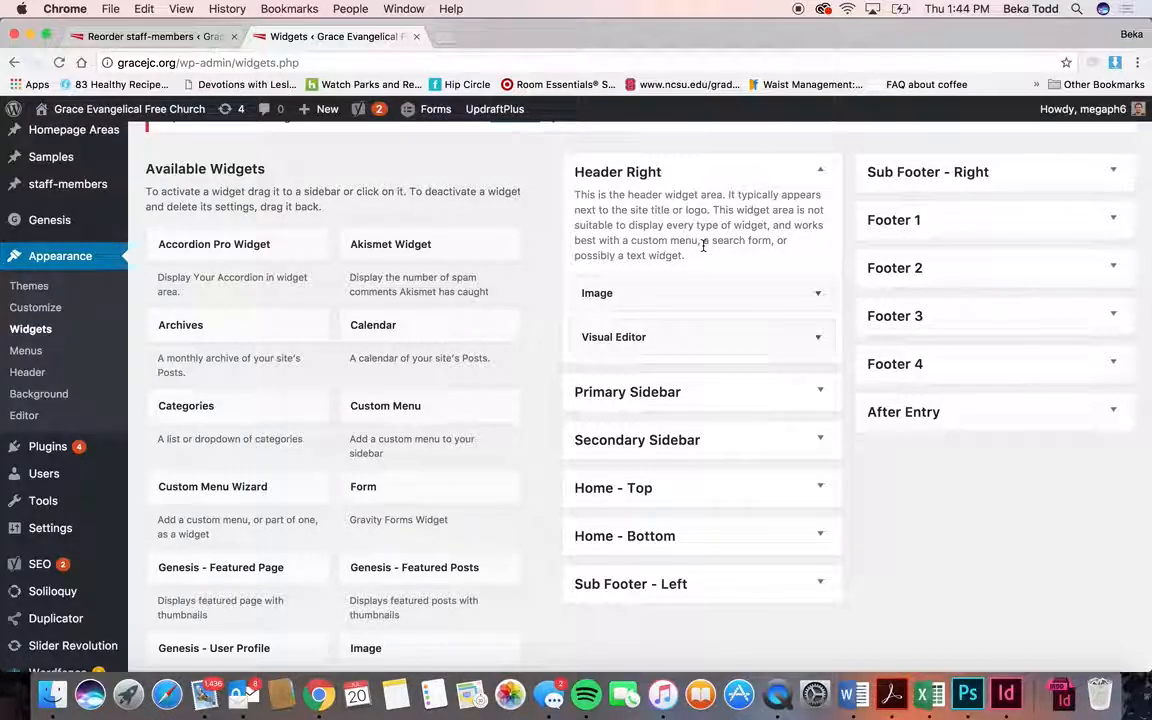
pyautogui.click(150, 36)
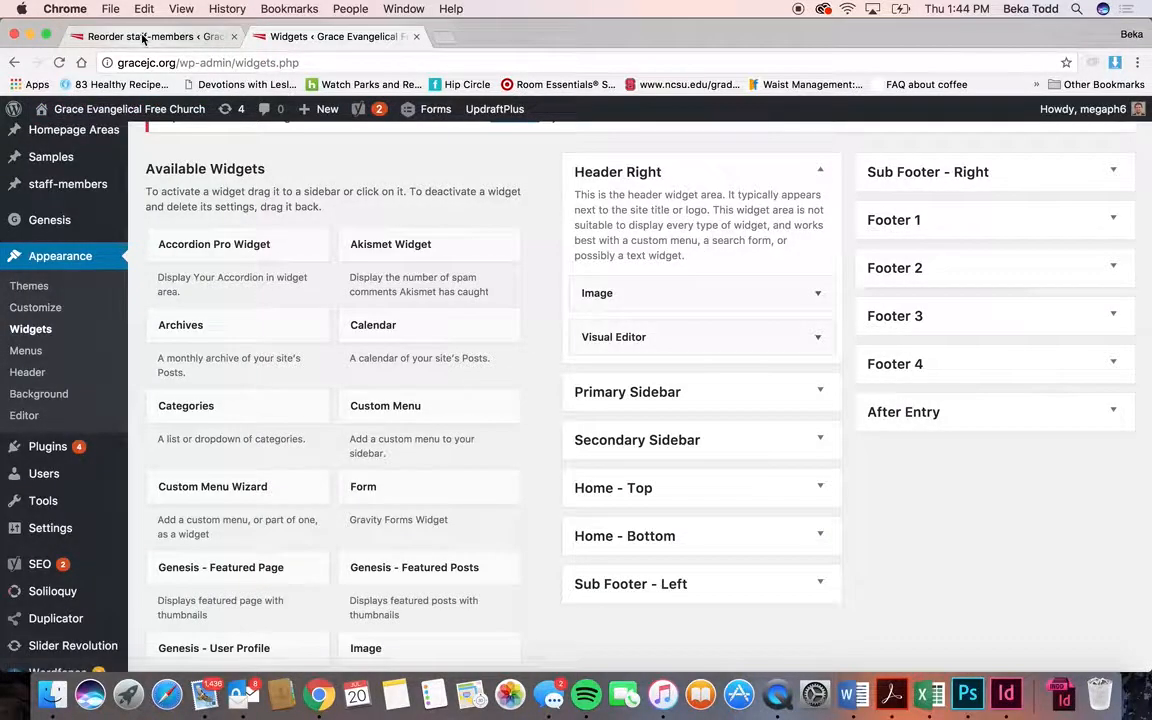
pyautogui.moveTo(204, 37); pyautogui.dragTo(421, 39)
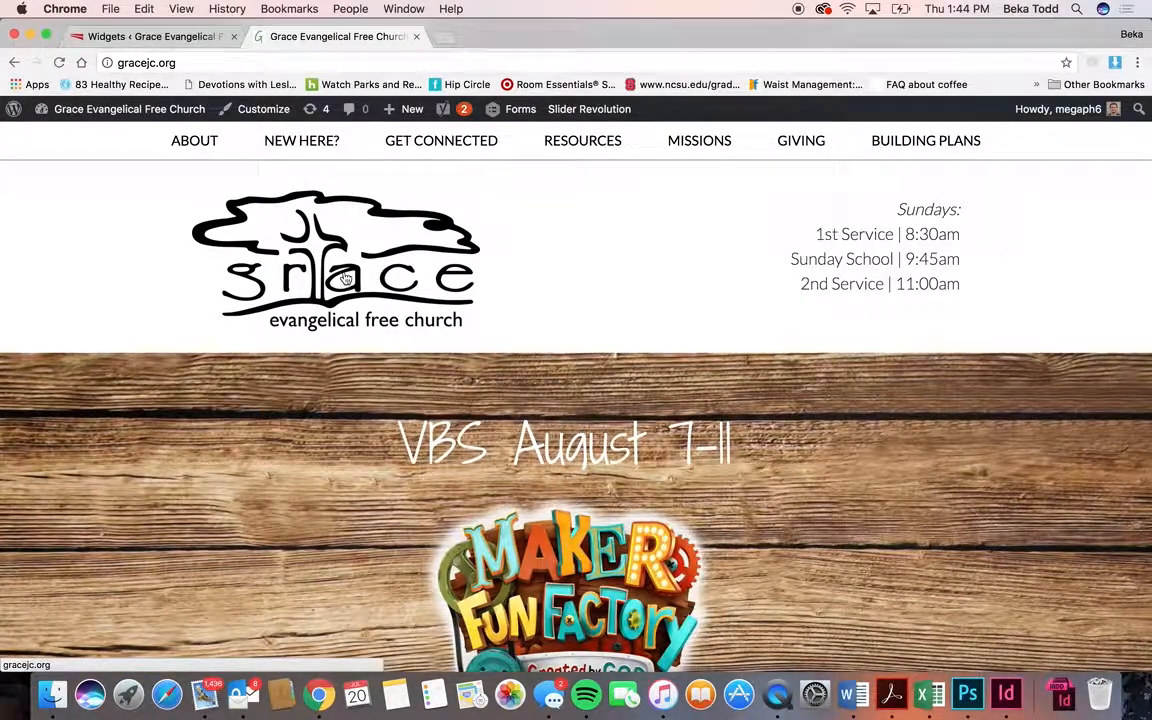
pyautogui.click(150, 36)
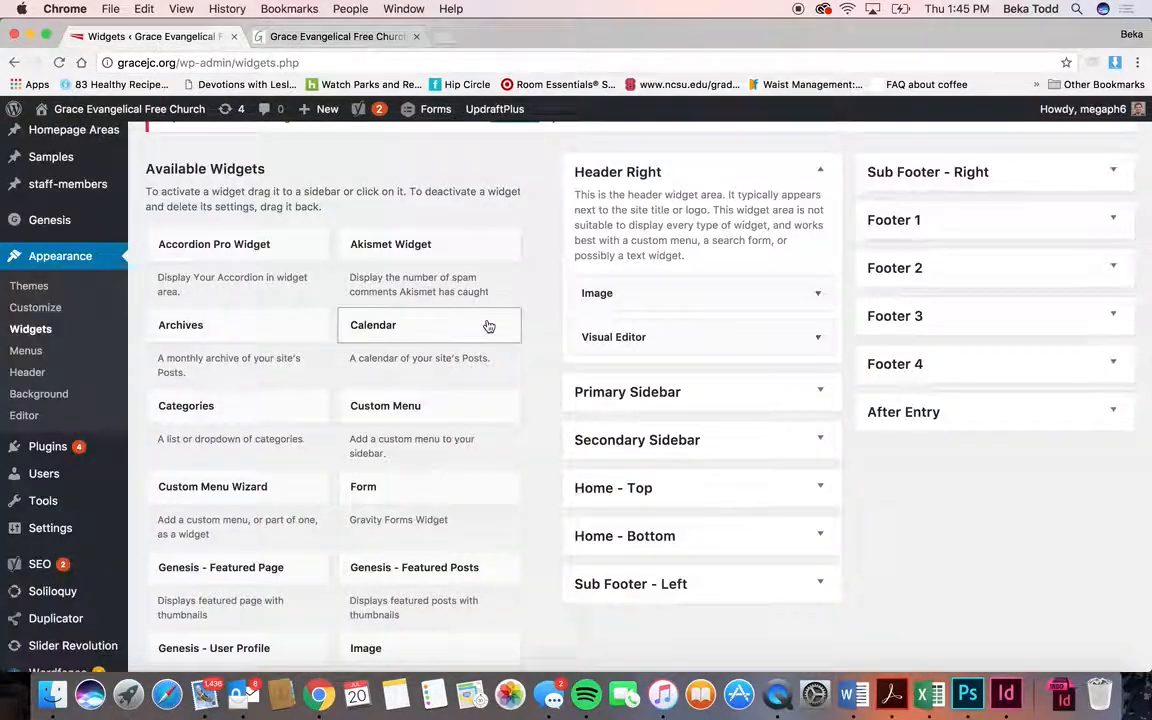
# - Expand the Header Right Image and service-times Visual Editor widgets to review them
pyautogui.click(647, 300)
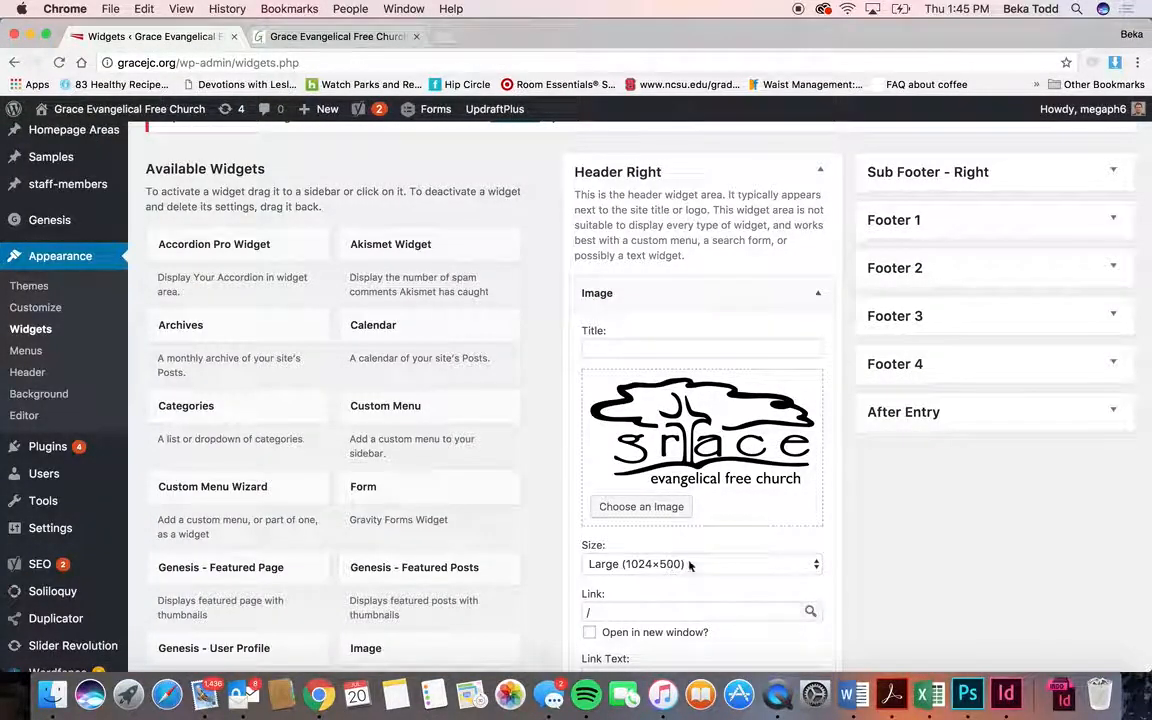
pyautogui.scroll(-5, 712, 452)
pyautogui.moveTo(716, 484); pyautogui.dragTo(718, 504)
pyautogui.scroll(-3, 710, 573)
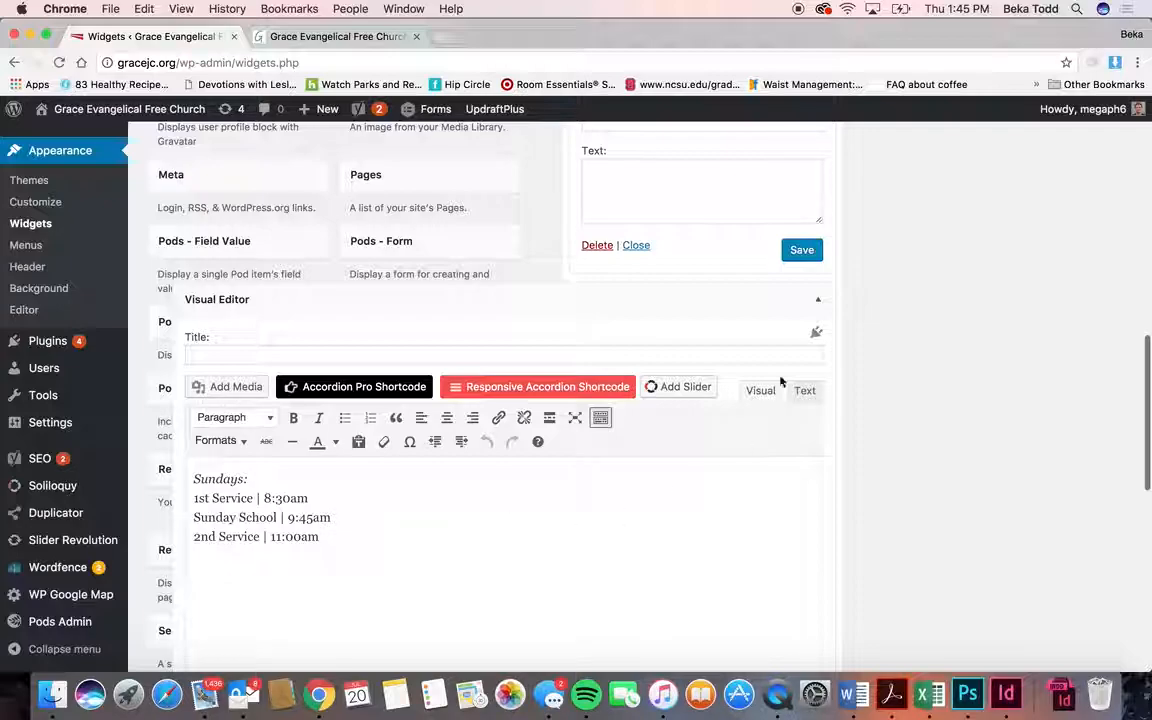
pyautogui.click(818, 299)
pyautogui.scroll(3, 759, 205)
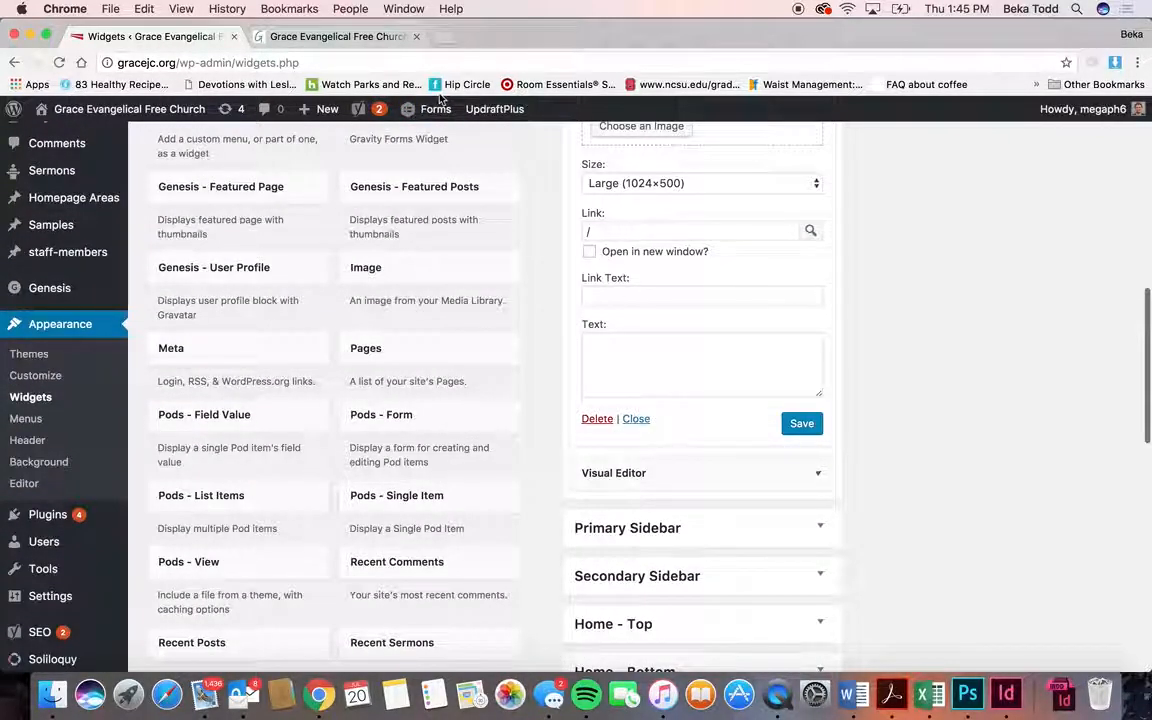
# - Compare against the live homepage header, then recheck the service-times Visual Editor widget
pyautogui.click(334, 36)
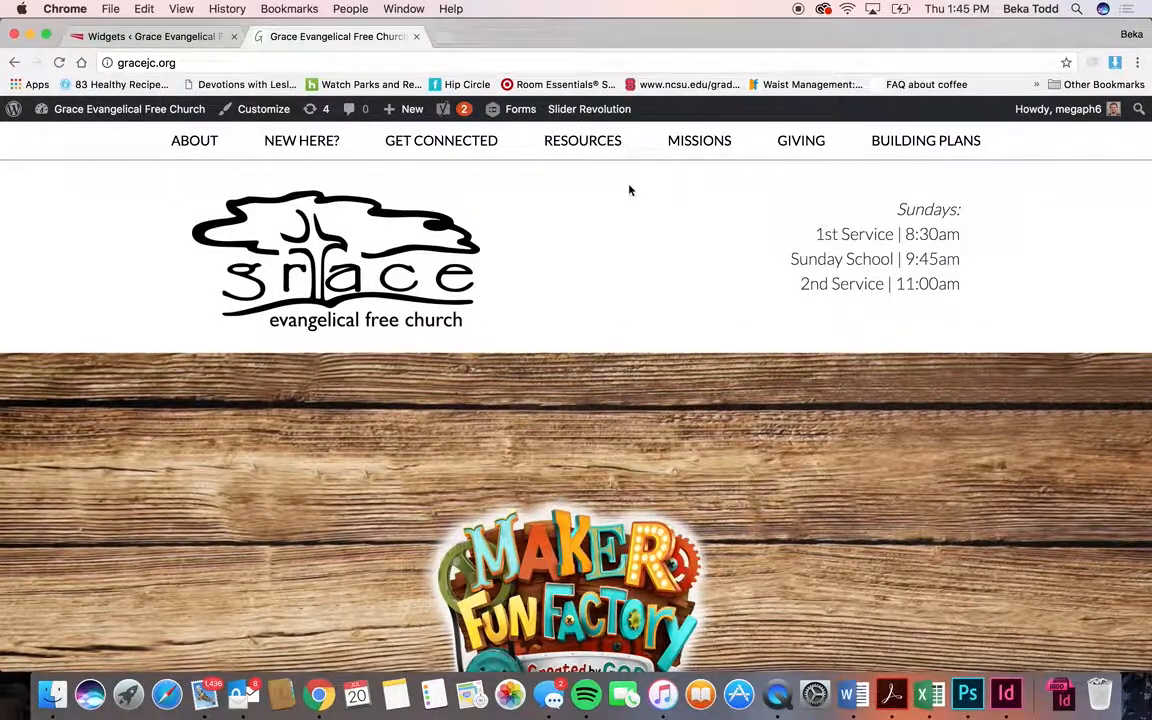
pyautogui.moveTo(172, 36); pyautogui.dragTo(303, 37)
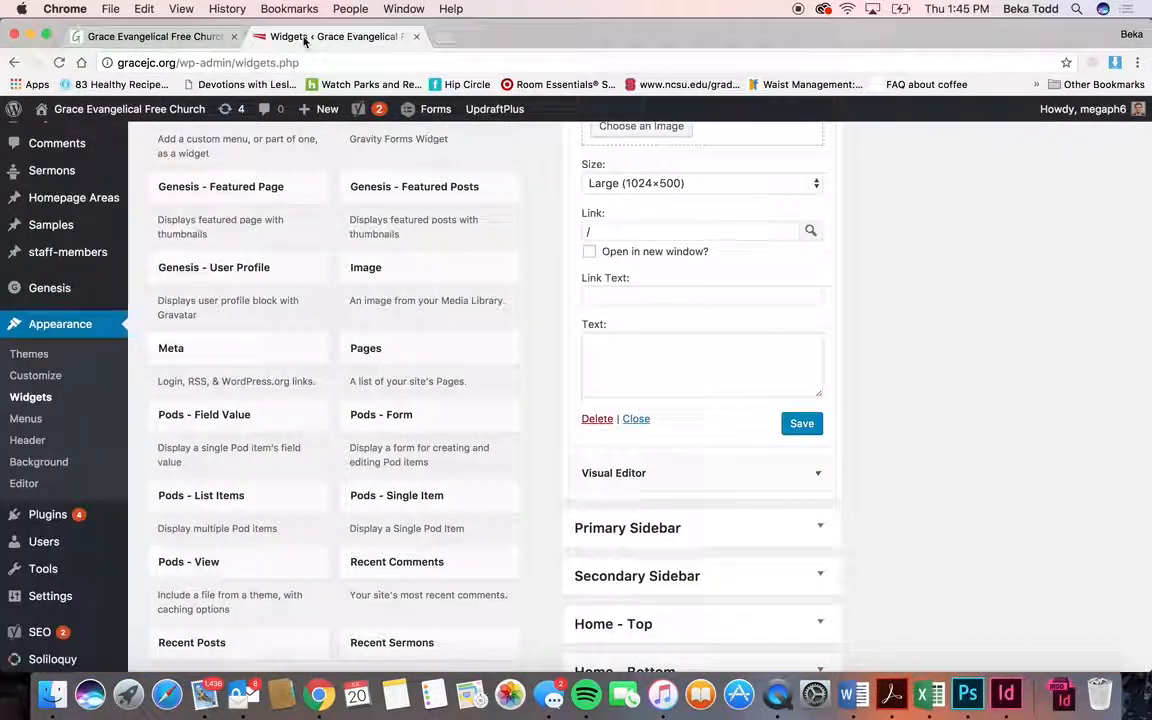
pyautogui.scroll(2, 764, 404)
pyautogui.click(746, 560)
pyautogui.scroll(-5, 746, 562)
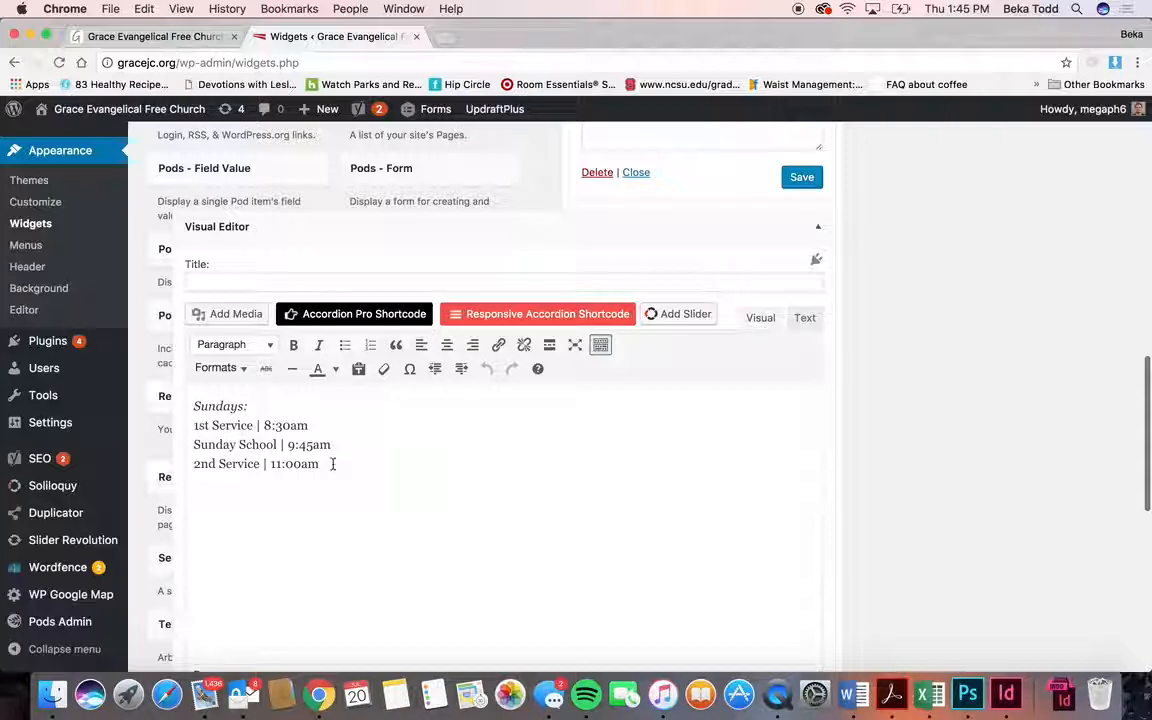
pyautogui.scroll(-5, 522, 501)
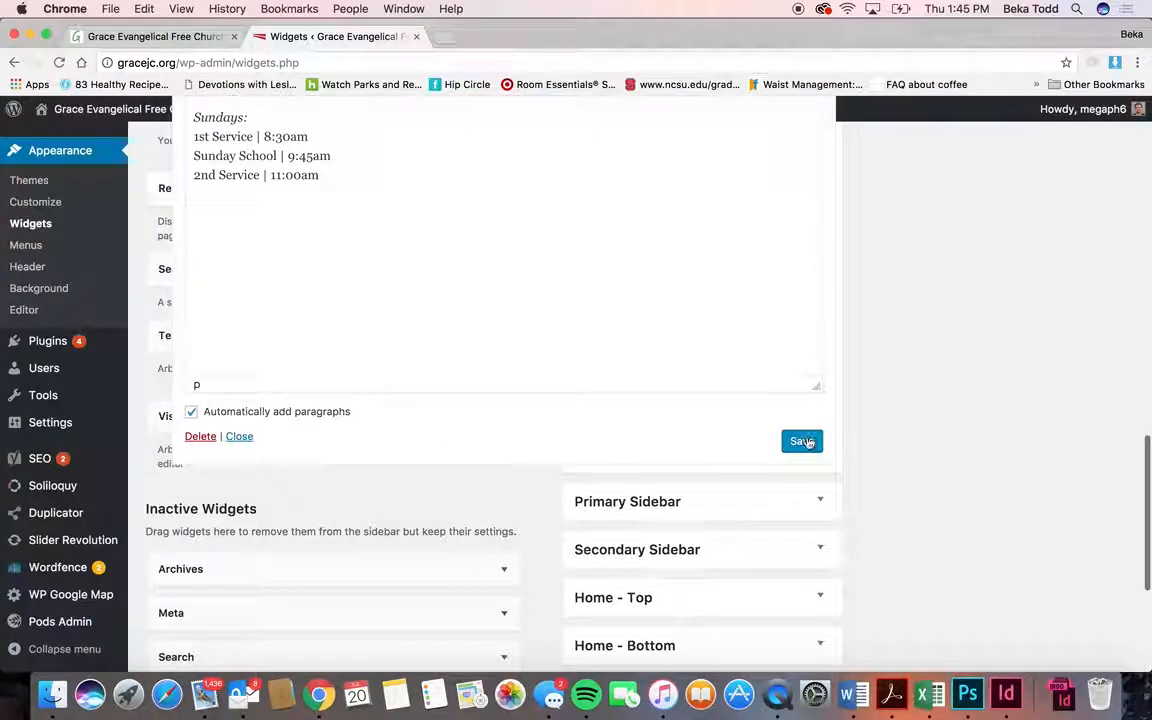
pyautogui.scroll(4, 802, 268)
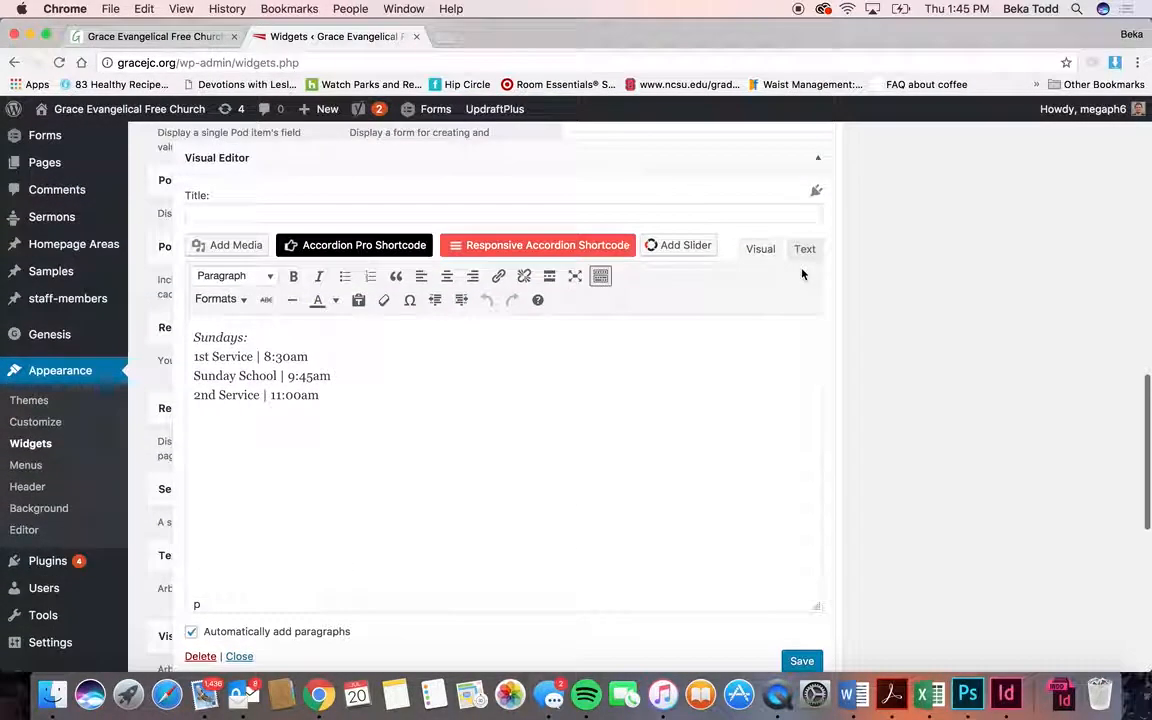
pyautogui.click(822, 152)
# - Show Home - Top's Pods - List Items widget with Homepage Areas pod and Homepage (left - right) template
pyautogui.click(698, 345)
pyautogui.click(682, 300)
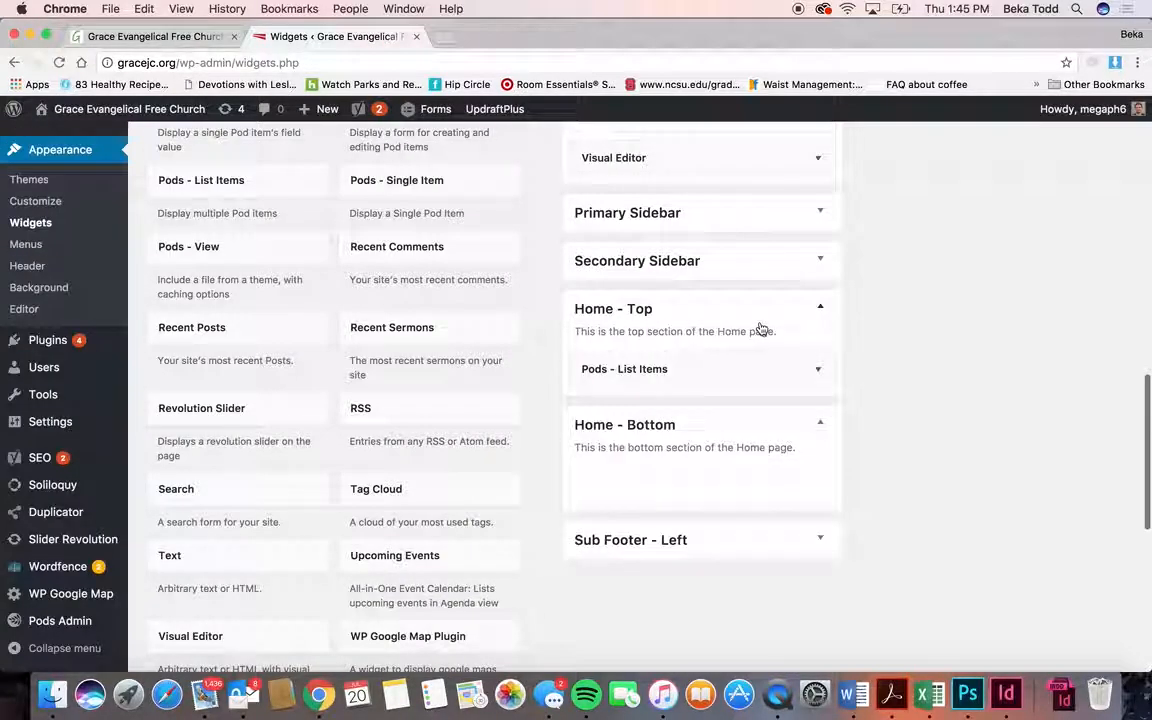
pyautogui.click(757, 369)
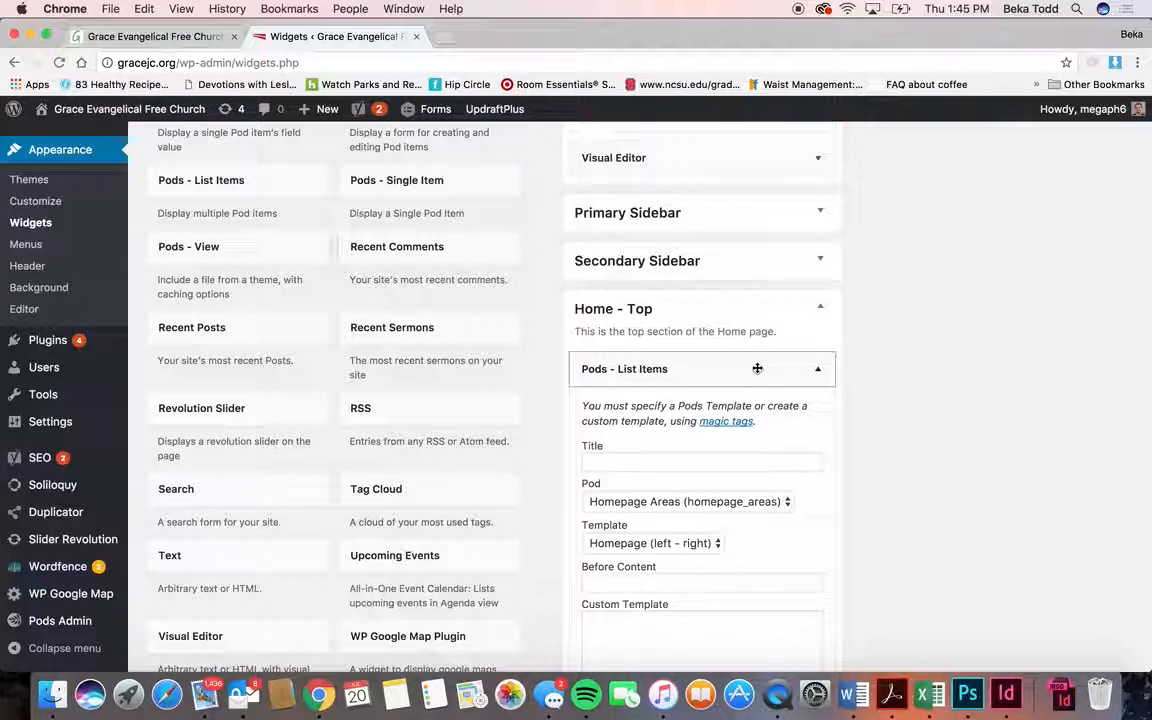
# - Open the Primary Sidebar's Custom Menu Wizard widget and compare with the live navigation dropdowns
pyautogui.click(757, 369)
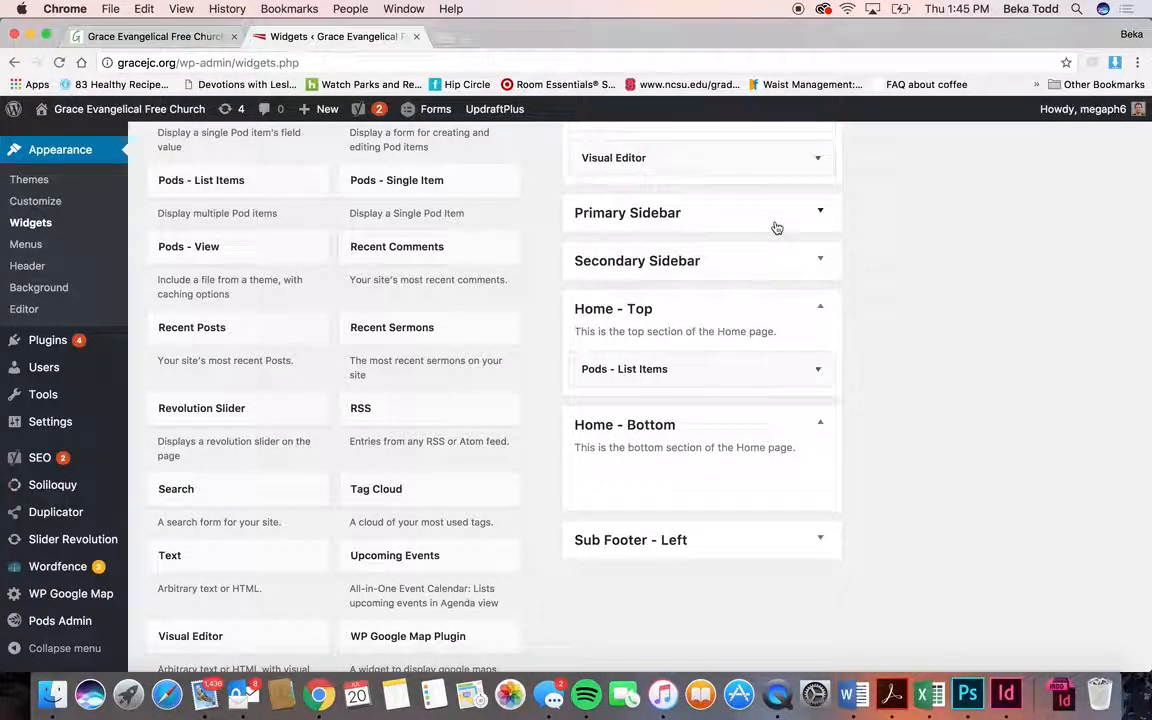
pyautogui.click(774, 227)
pyautogui.click(769, 297)
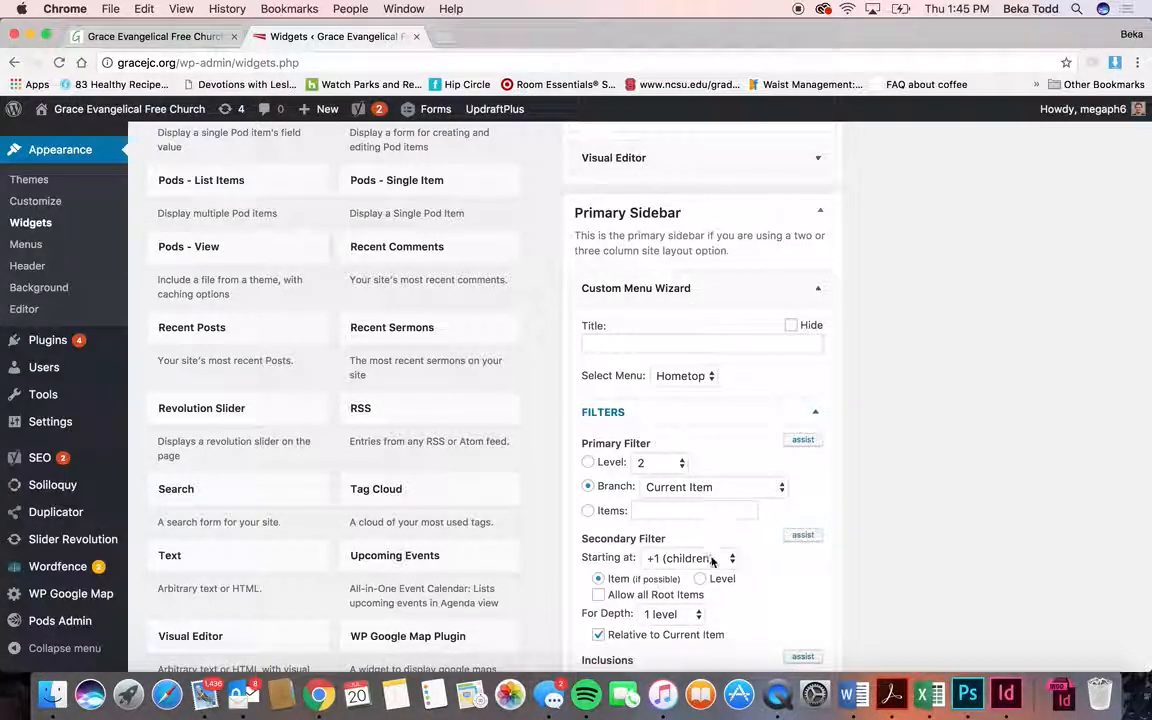
pyautogui.click(170, 36)
pyautogui.moveTo(308, 145)
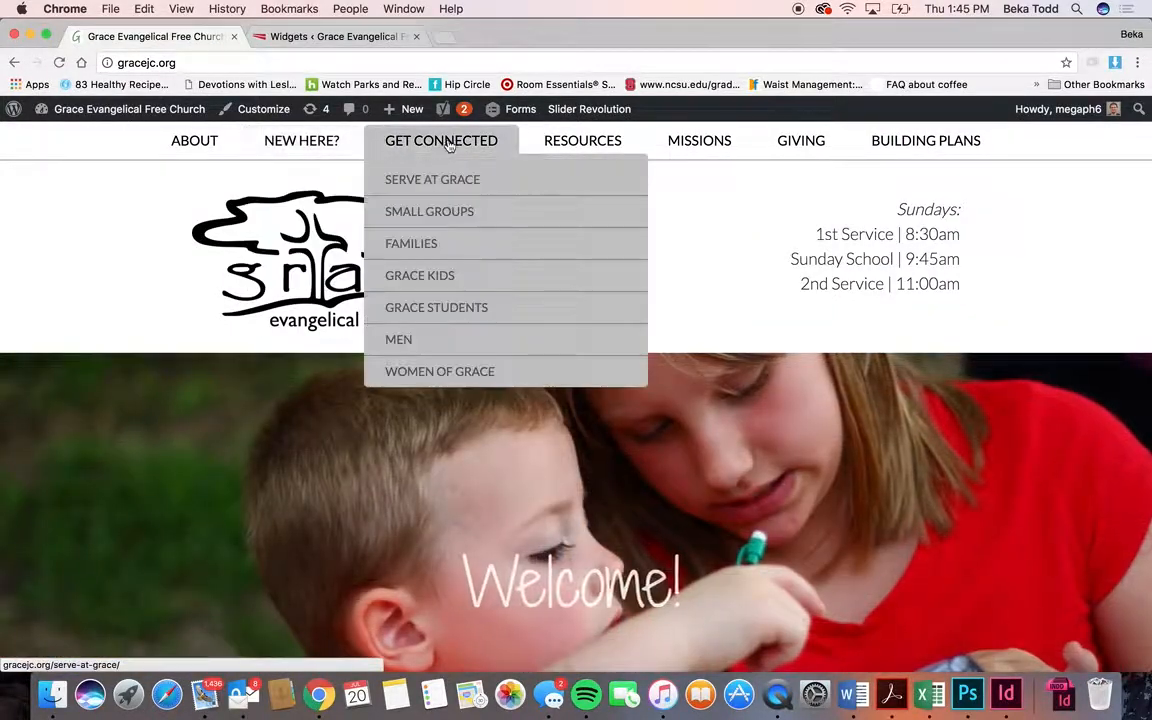
pyautogui.click(330, 37)
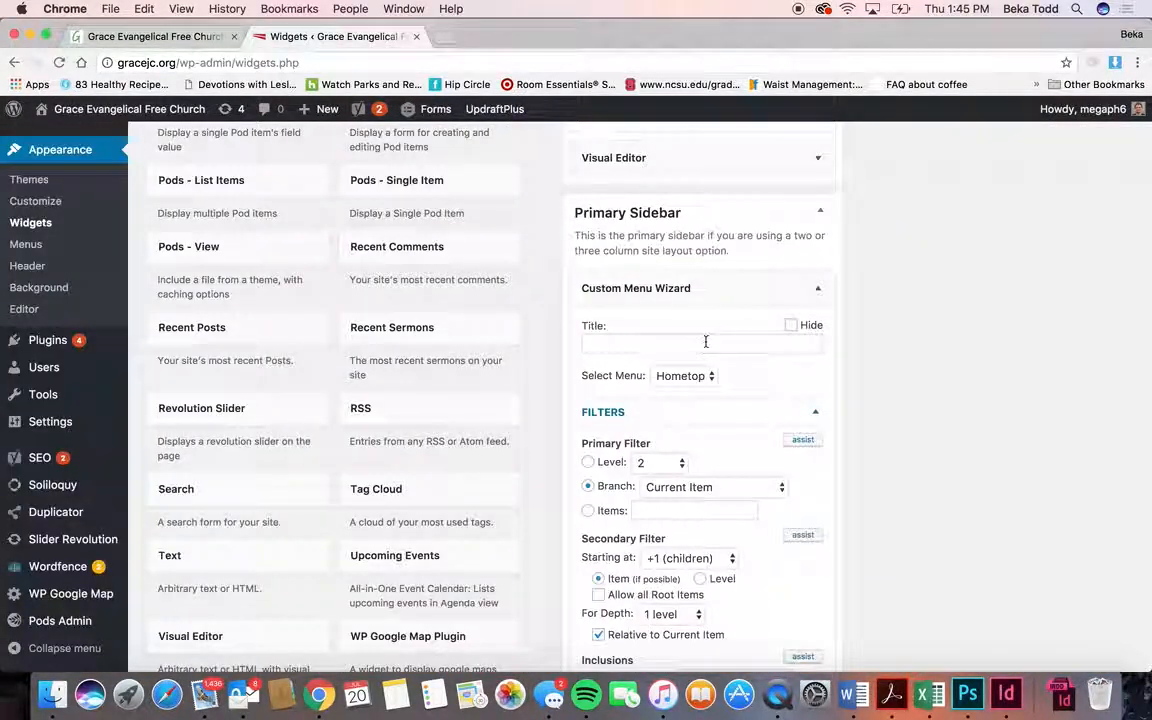
# - Reopen the Custom Menu Wizard widget and scroll through its Hometop menu settings
pyautogui.click(810, 299)
pyautogui.click(812, 296)
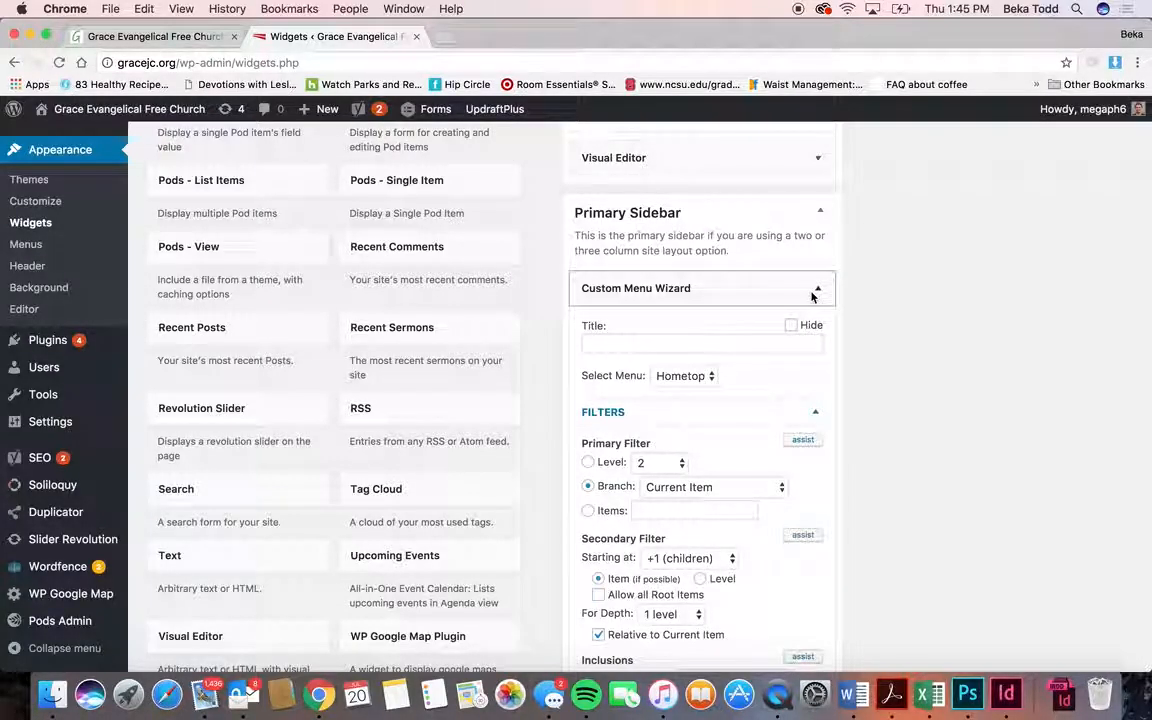
pyautogui.scroll(-5, 812, 296)
pyautogui.scroll(-9, 812, 296)
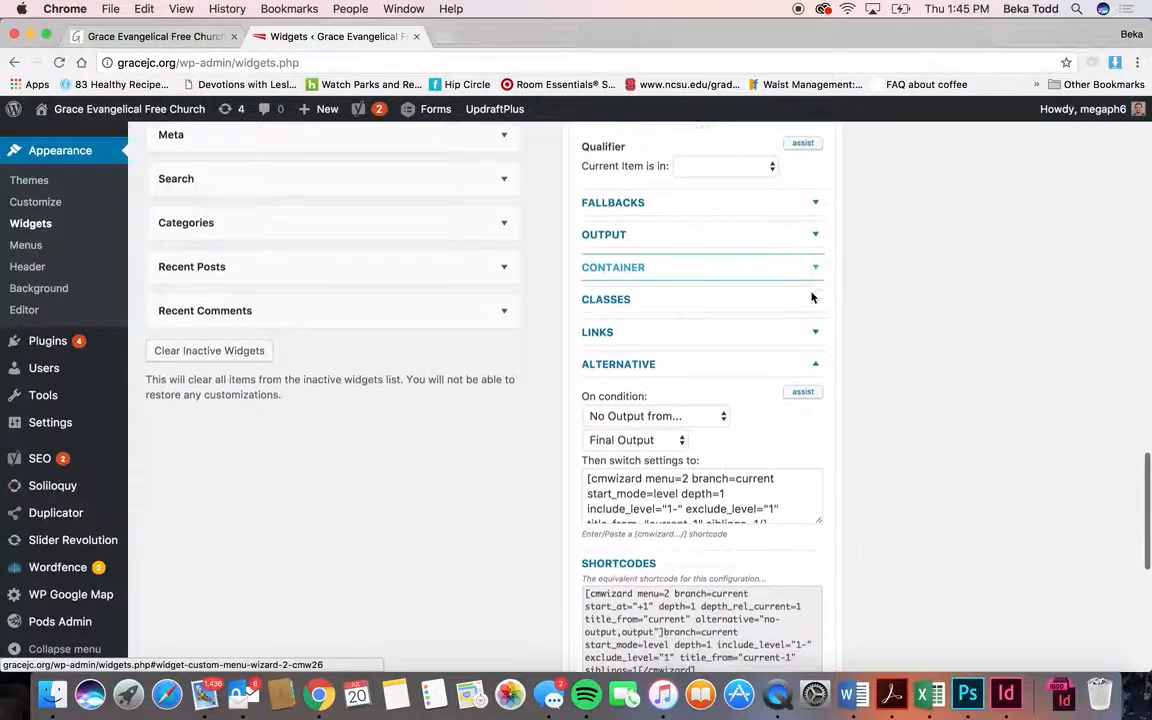
pyautogui.scroll(-9, 812, 296)
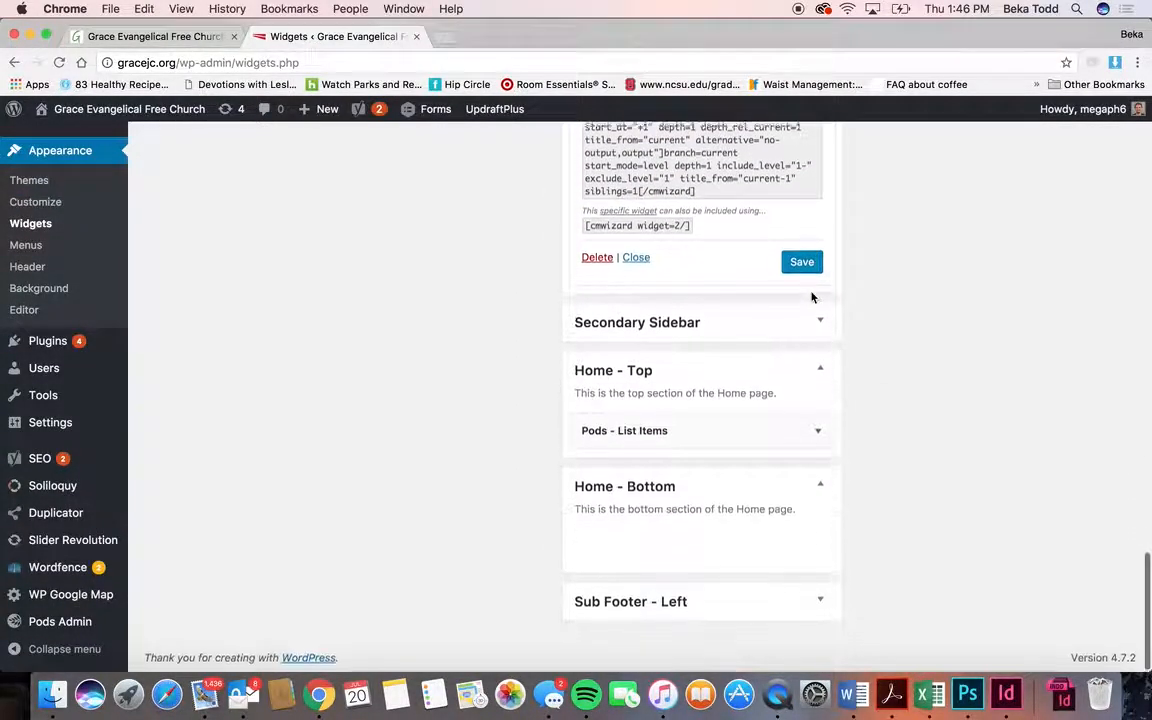
pyautogui.scroll(20, 812, 296)
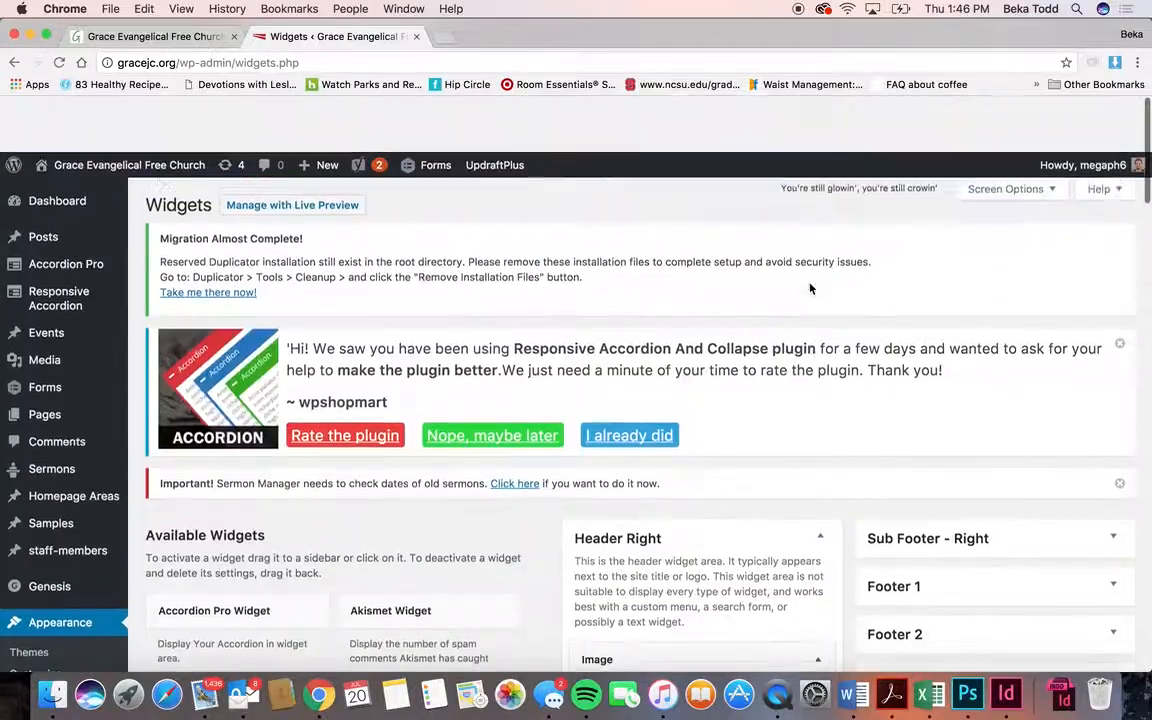
pyautogui.scroll(-4, 810, 289)
# - Check Footer 1's Custom Menu widget, keeping Hometop as its menu
pyautogui.click(1031, 340)
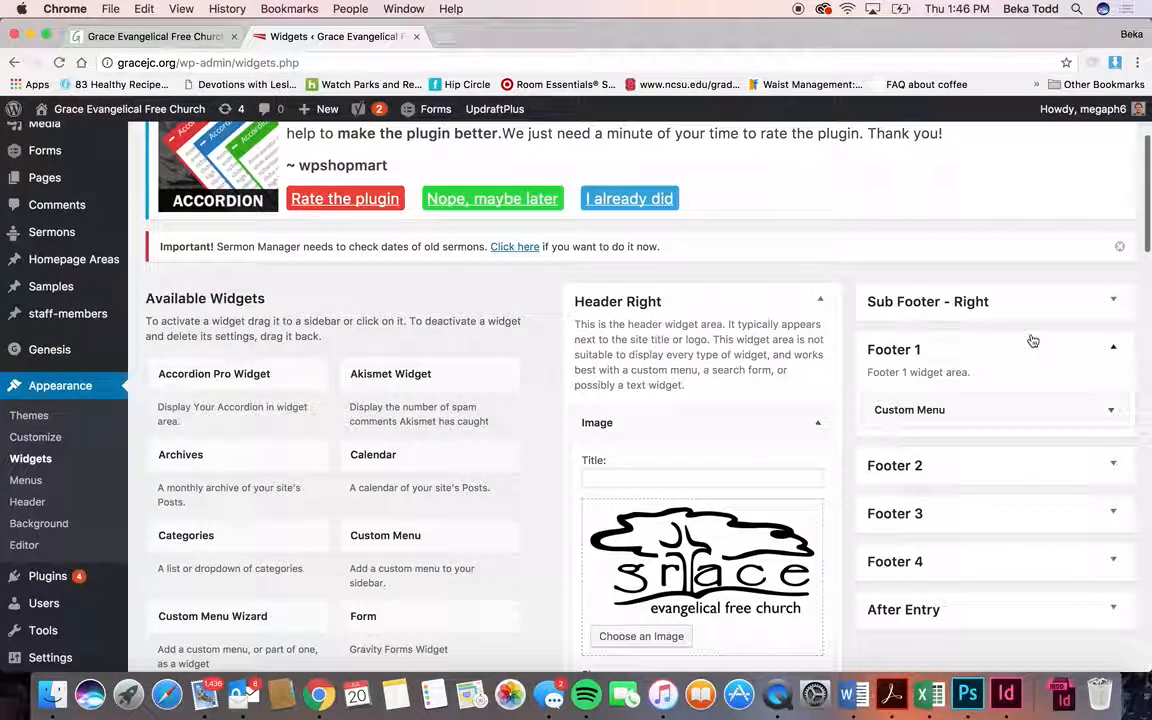
pyautogui.click(1031, 409)
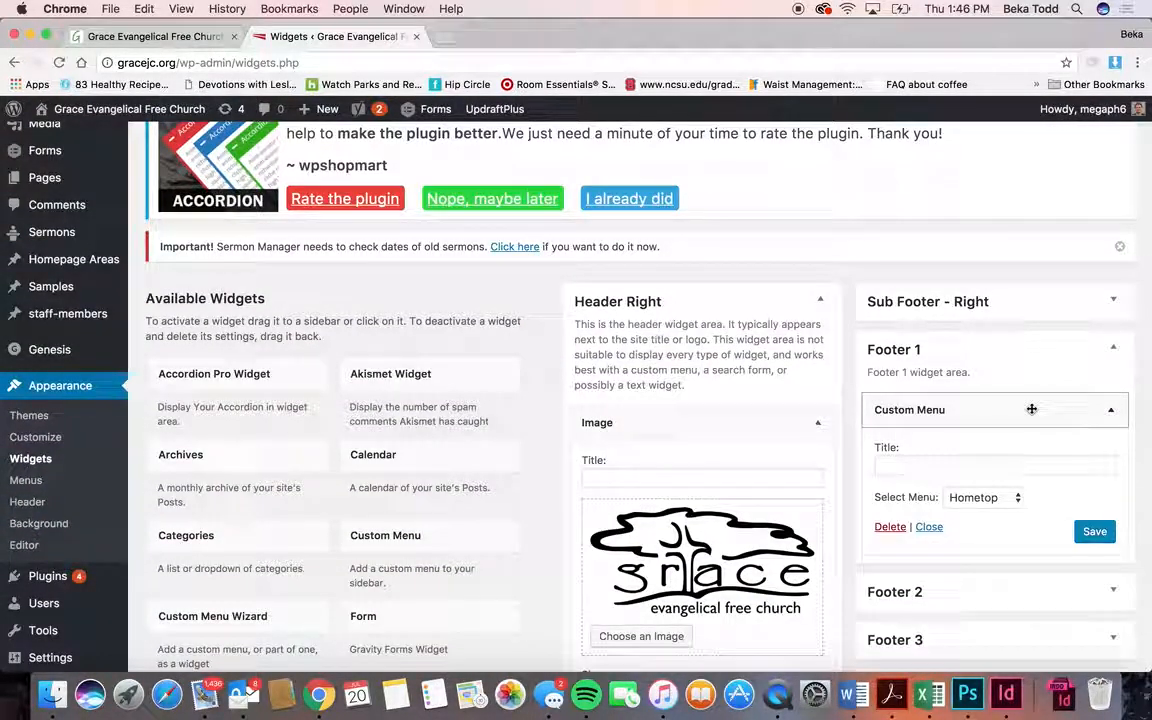
pyautogui.click(1018, 499)
pyautogui.click(1012, 499)
pyautogui.scroll(-5, 1018, 497)
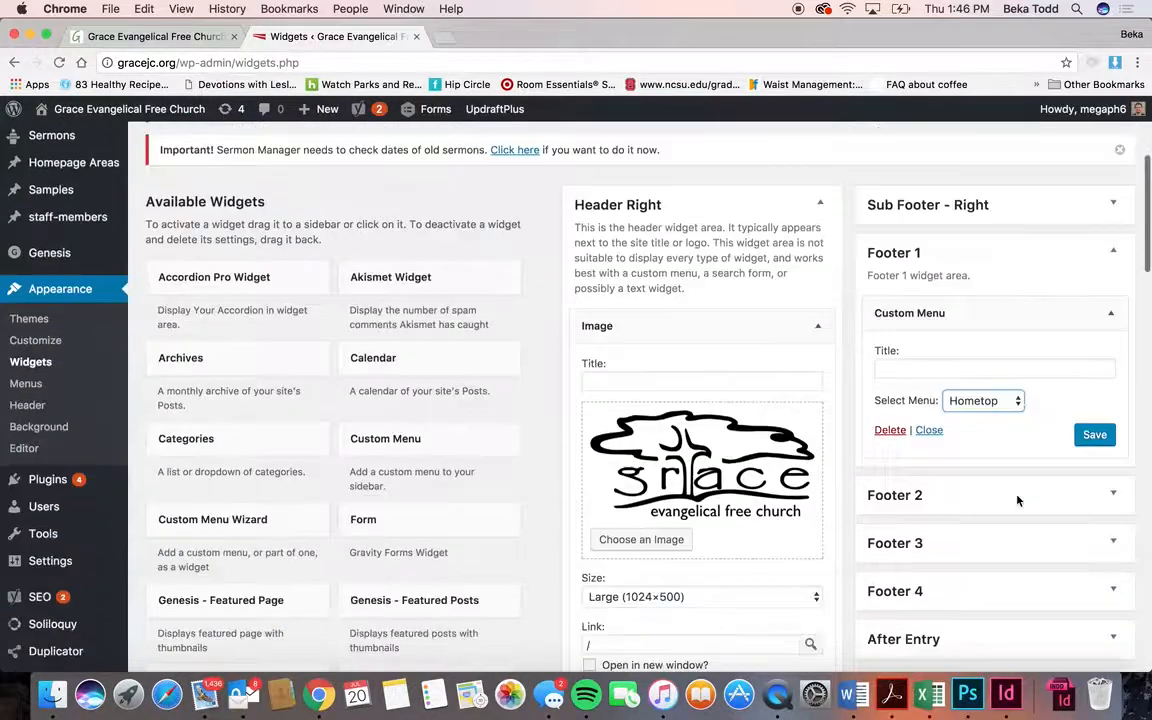
# - Expand Footers 2–4, view Footer 2's menu widget, and compare with the live site footer
pyautogui.click(1018, 490)
pyautogui.click(1019, 436)
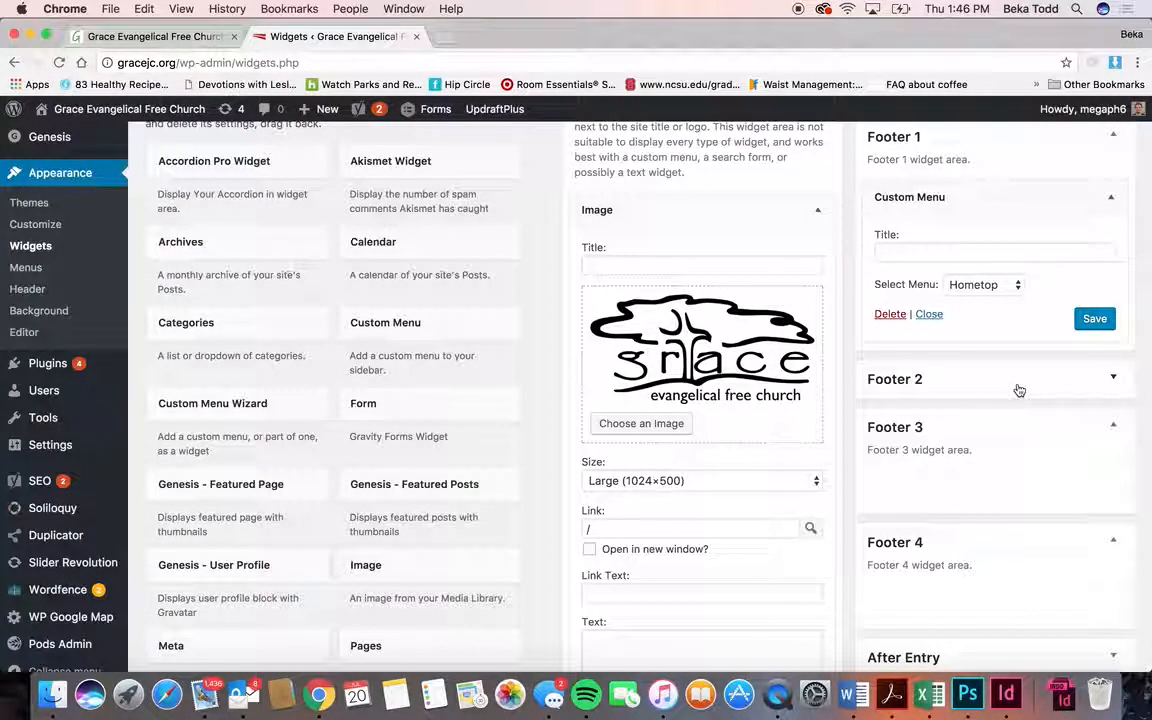
pyautogui.click(1018, 388)
pyautogui.click(1017, 446)
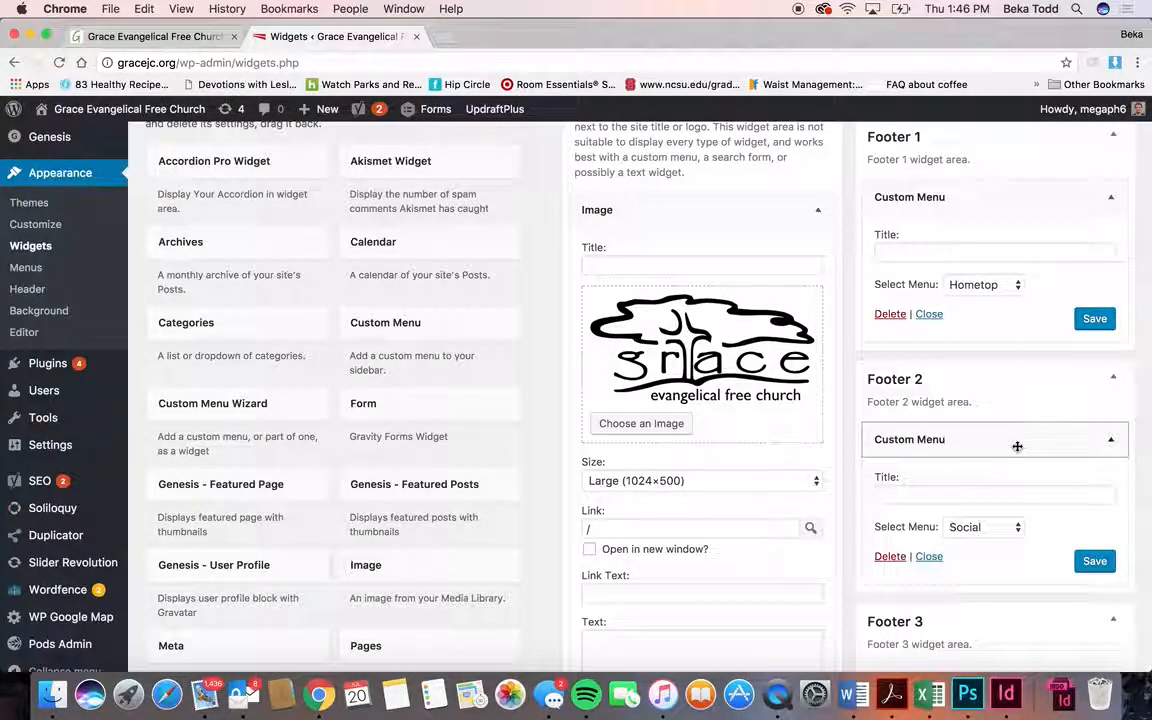
pyautogui.click(193, 37)
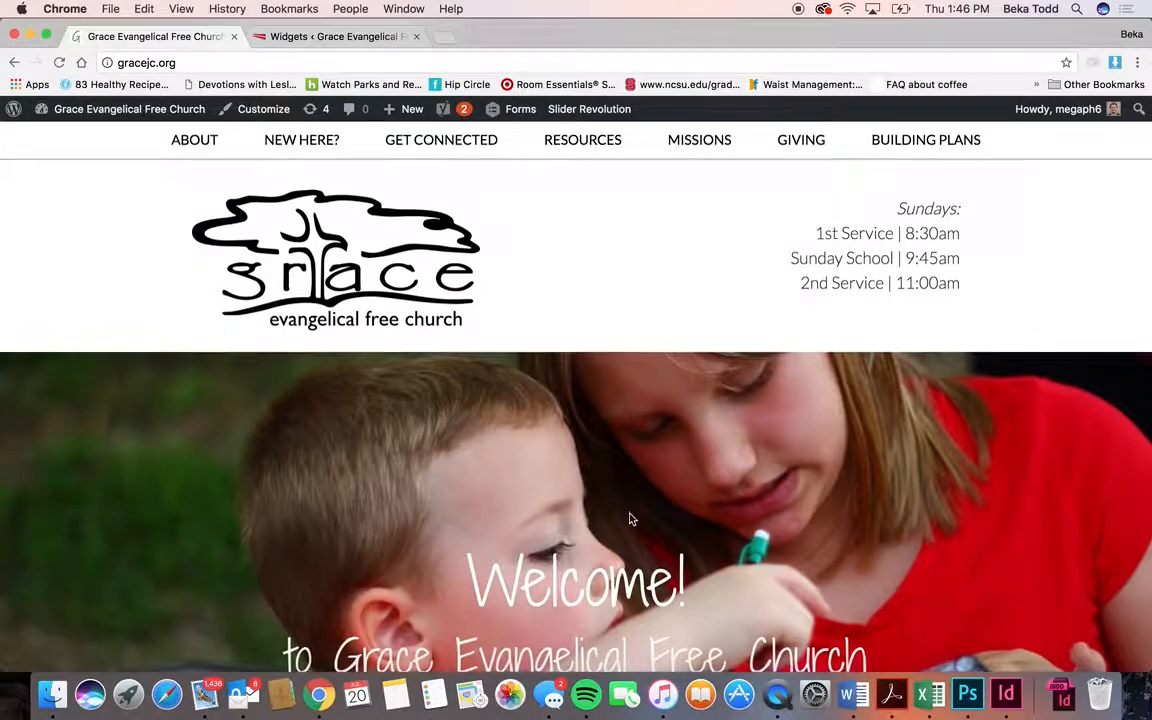
pyautogui.scroll(-15, 629, 514)
pyautogui.scroll(-5, 629, 514)
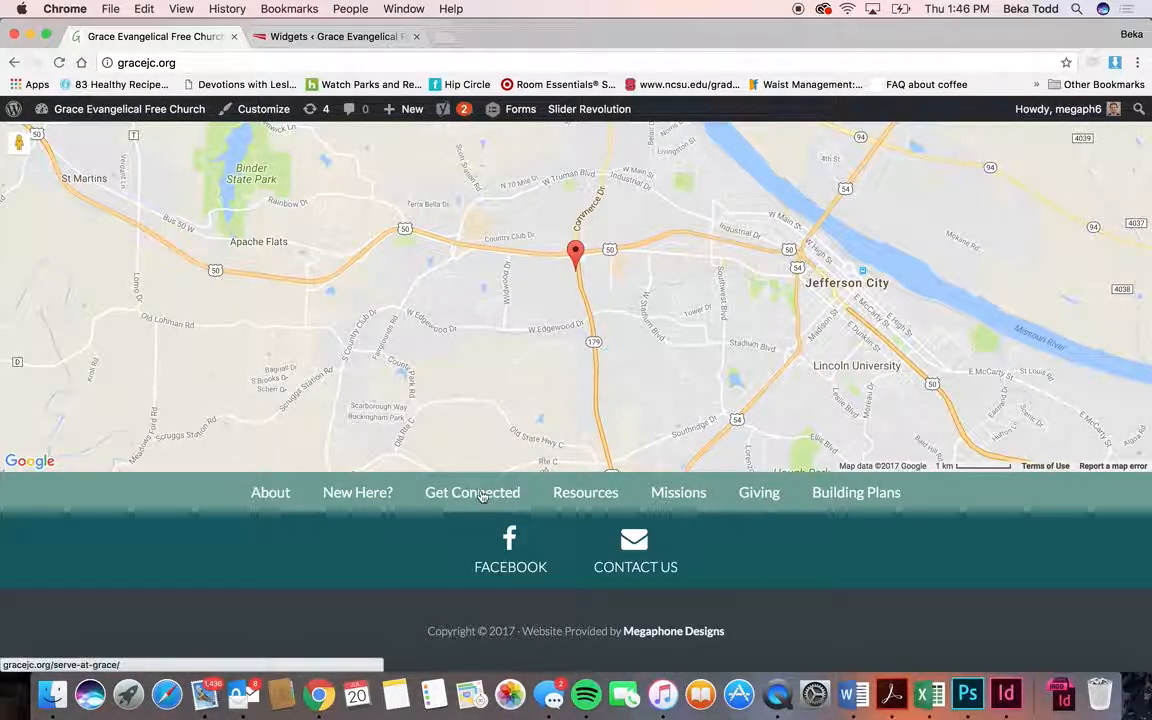
pyautogui.click(315, 37)
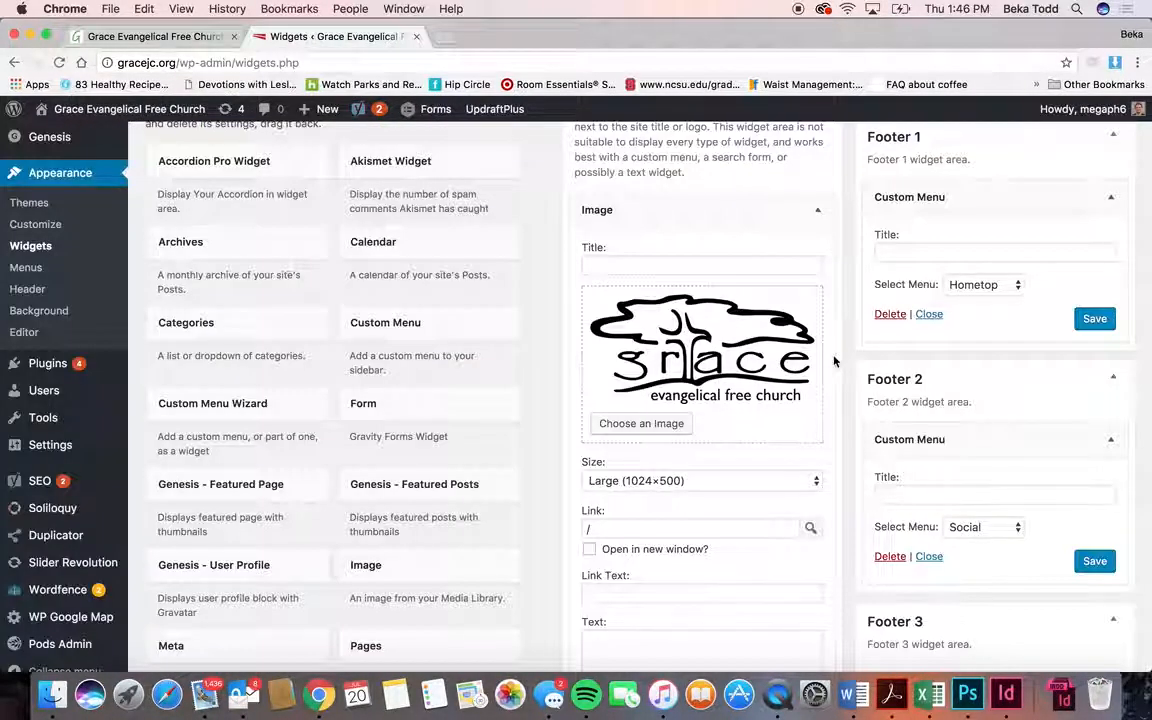
# - Start adding an Image widget to Sub Footer - Left, then cancel it
pyautogui.scroll(-3, 1000, 440)
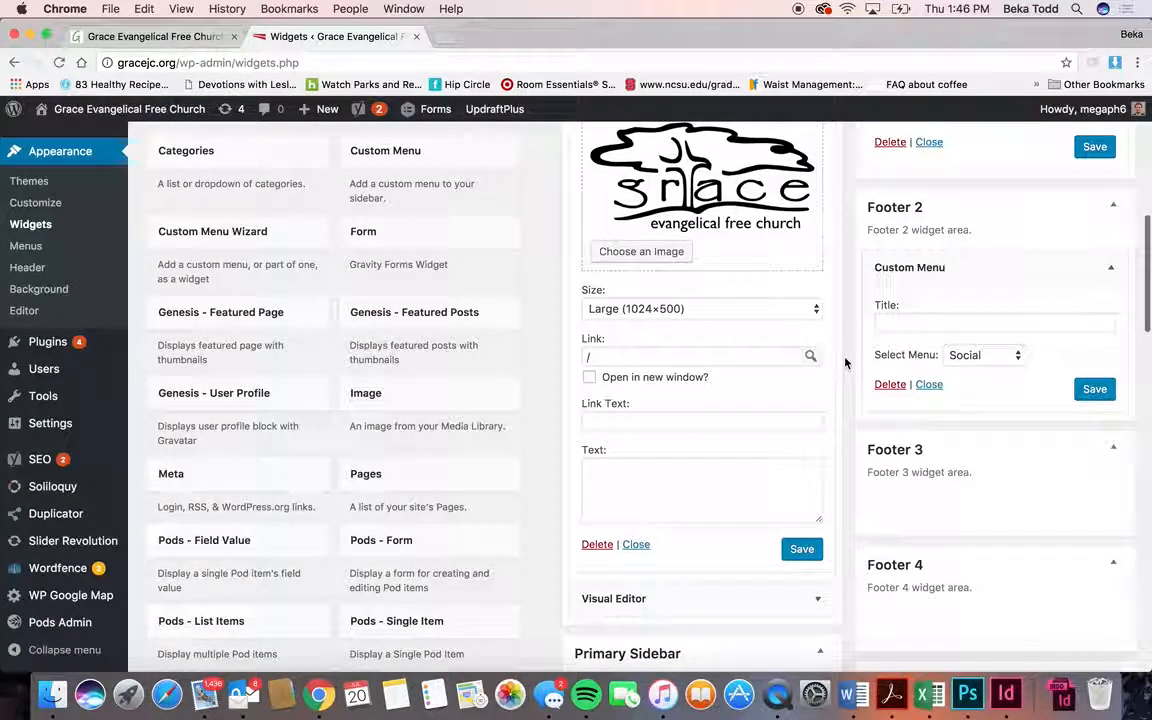
pyautogui.click(454, 398)
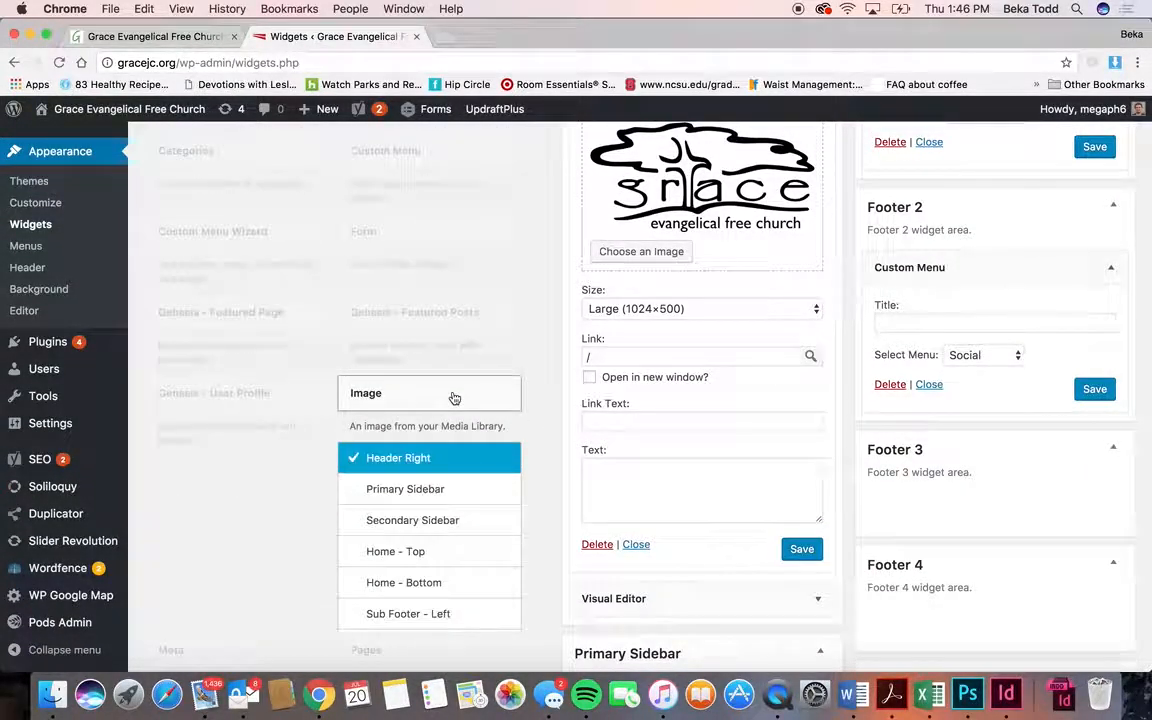
pyautogui.click(423, 613)
pyautogui.scroll(-3, 422, 609)
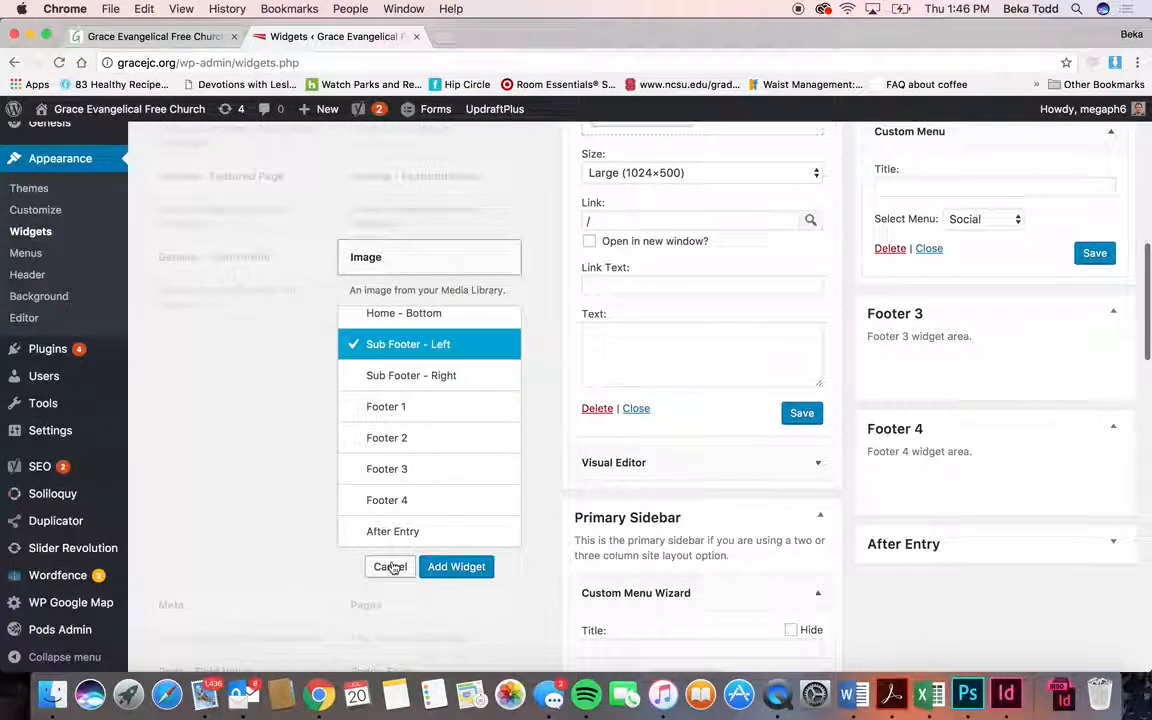
pyautogui.click(389, 567)
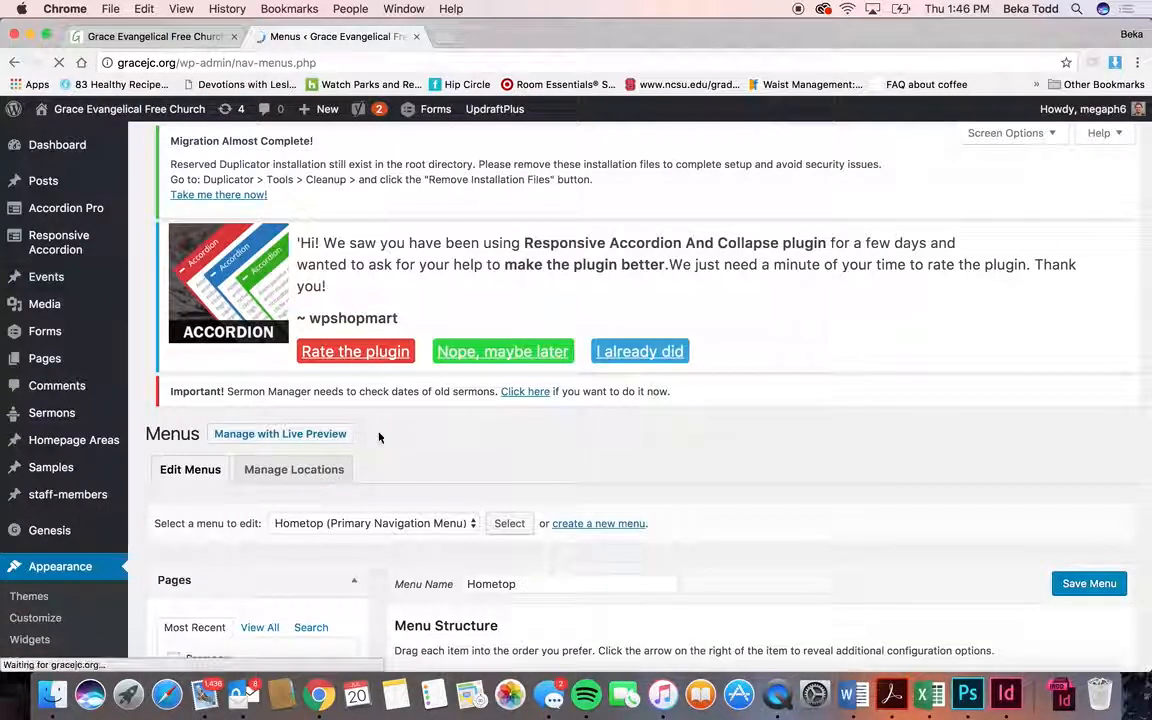
pyautogui.scroll(-2, 379, 437)
pyautogui.click(420, 452)
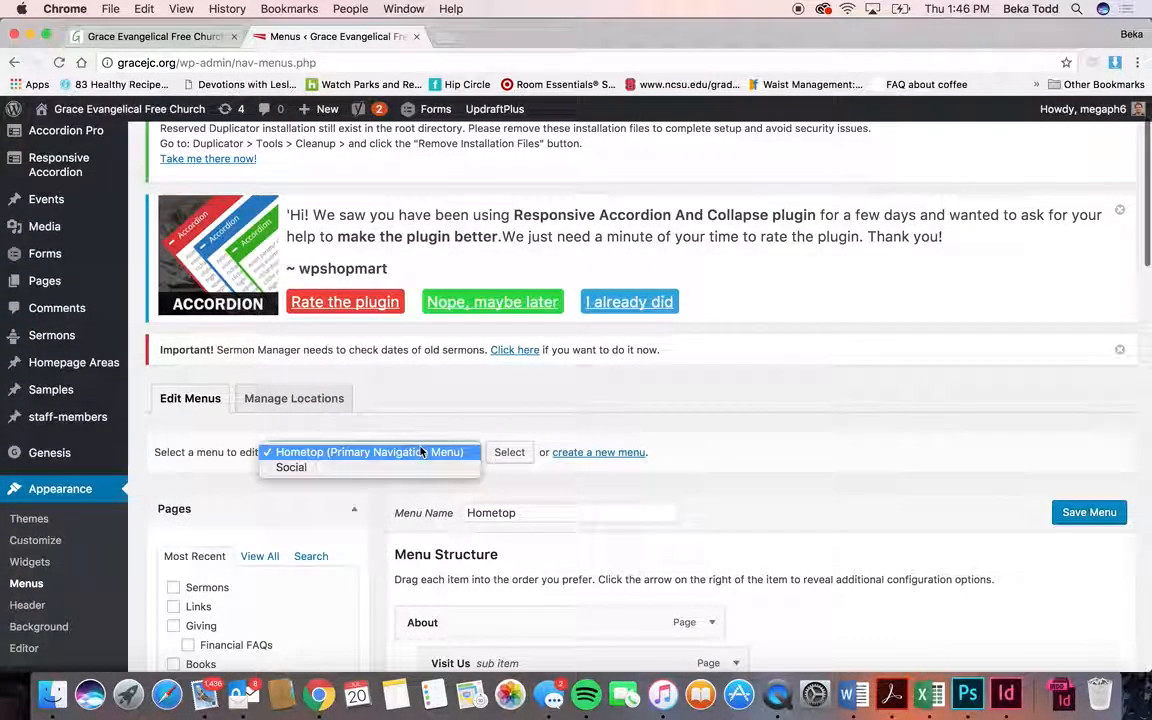
pyautogui.click(147, 39)
pyautogui.click(200, 36)
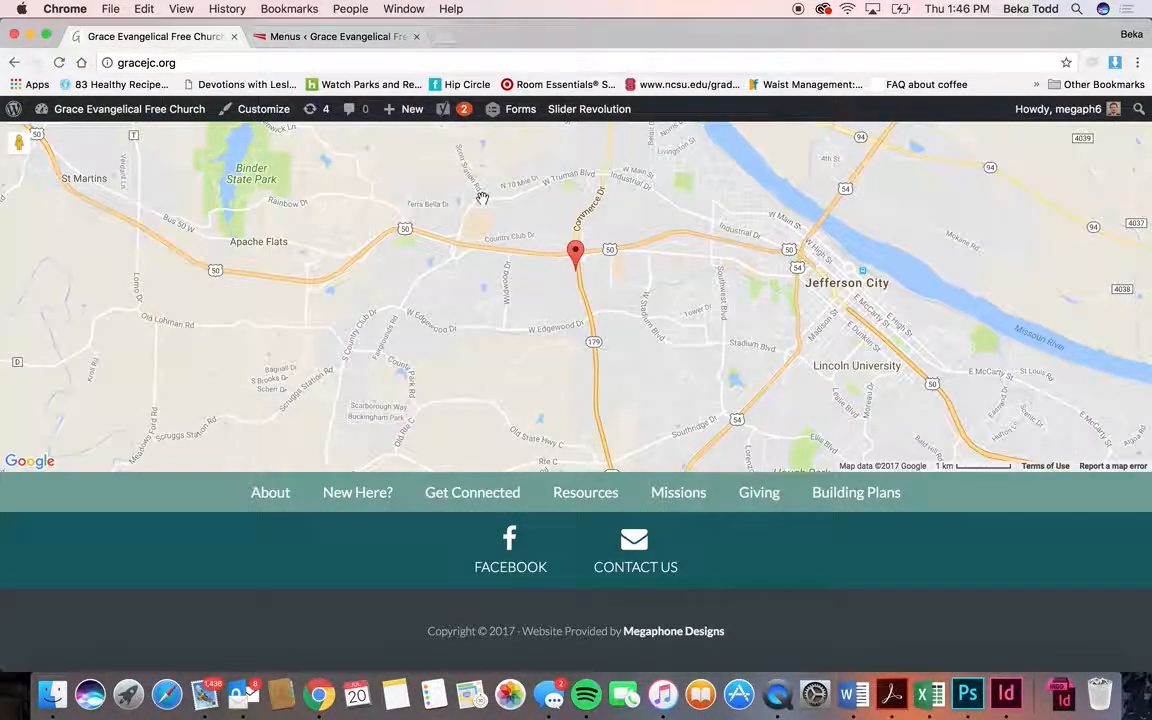
pyautogui.scroll(15, 482, 198)
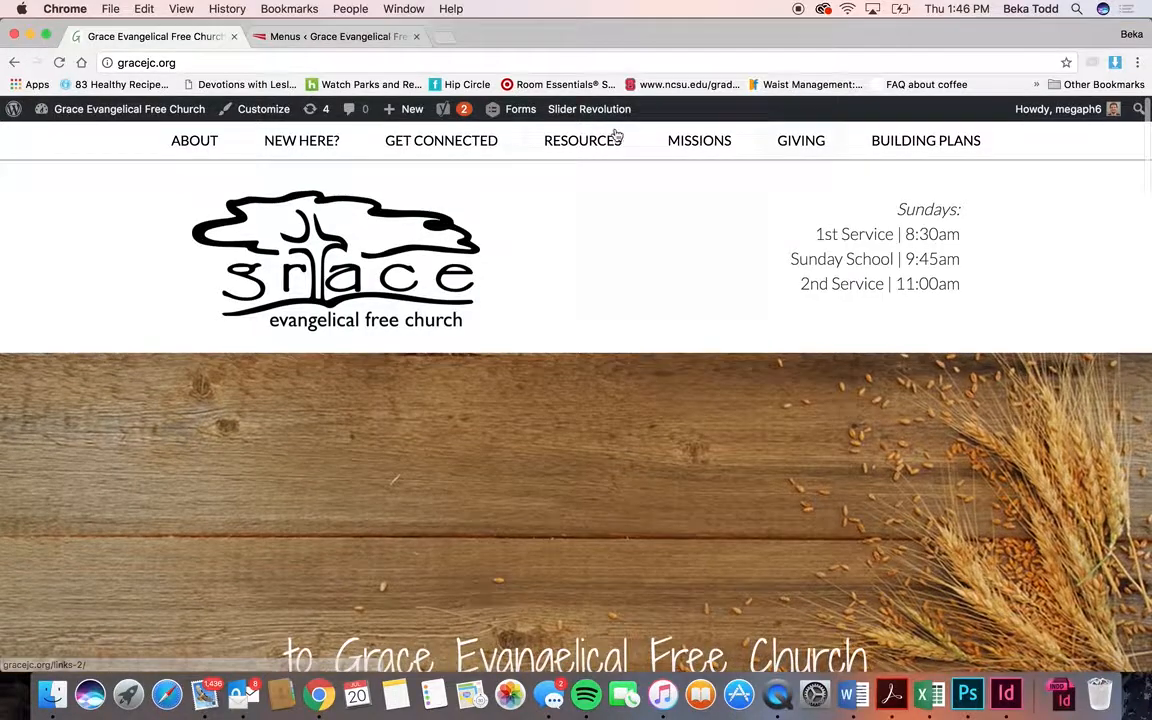
pyautogui.scroll(-15, 535, 437)
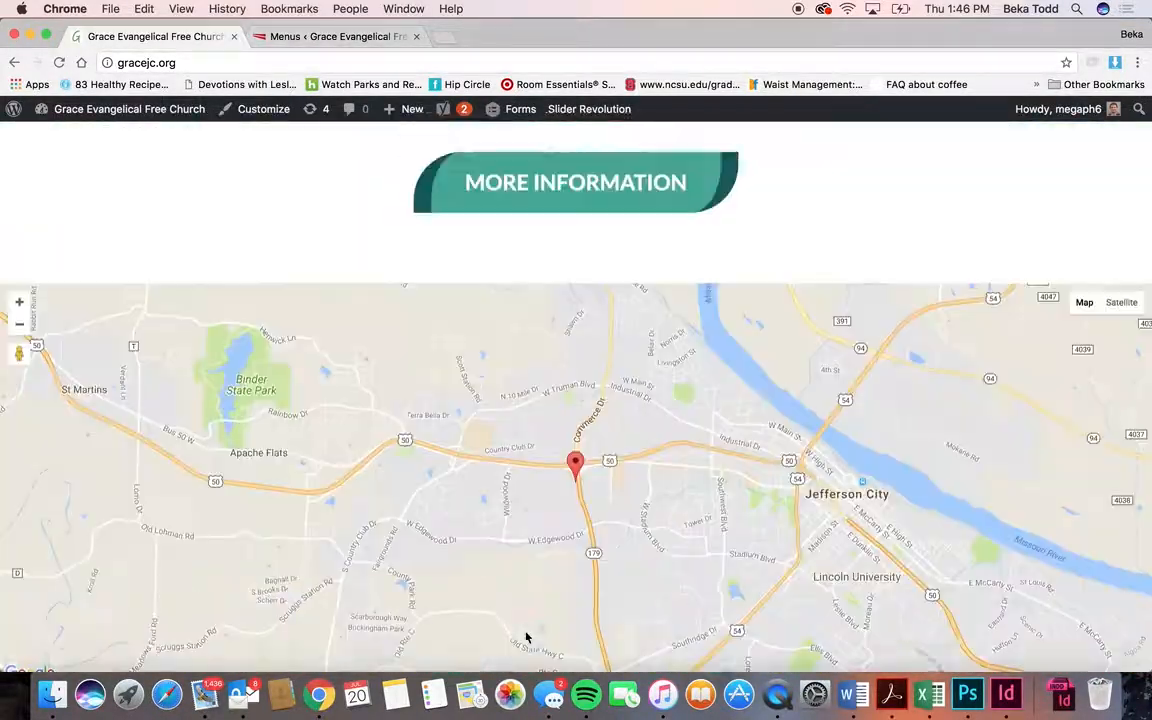
# - Drag the top-level Sermons item under Building Plans and remove it from Hometop
pyautogui.click(258, 34)
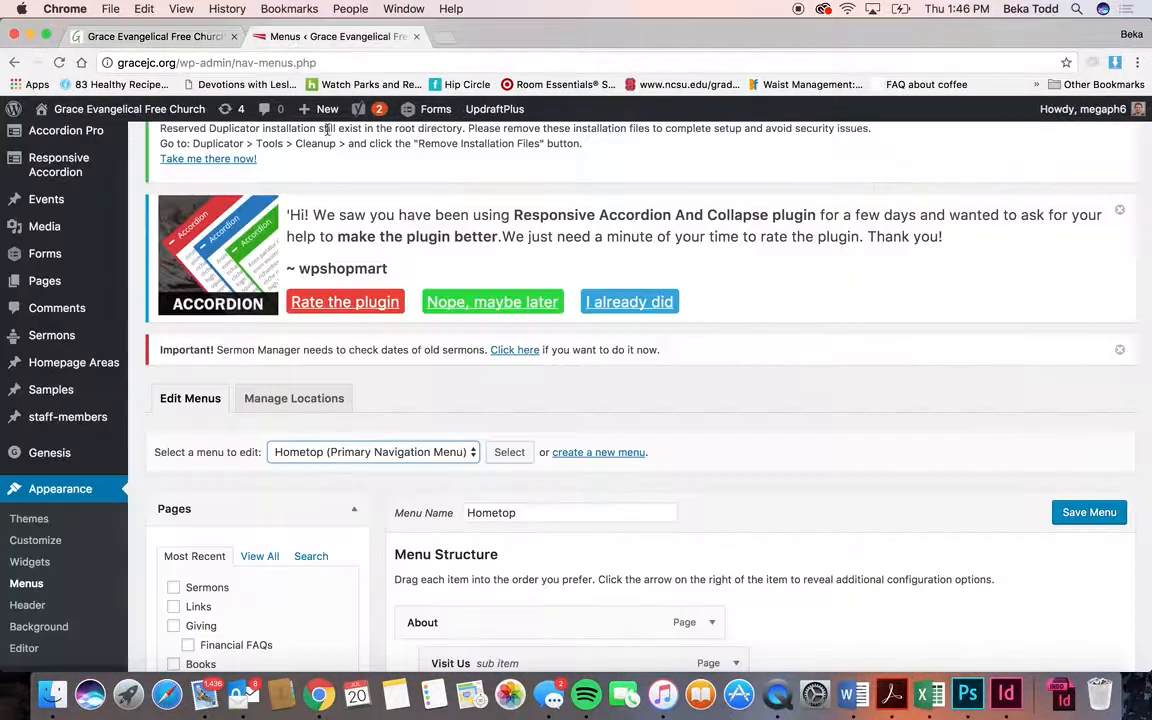
pyautogui.scroll(-5, 508, 428)
pyautogui.scroll(-2, 495, 425)
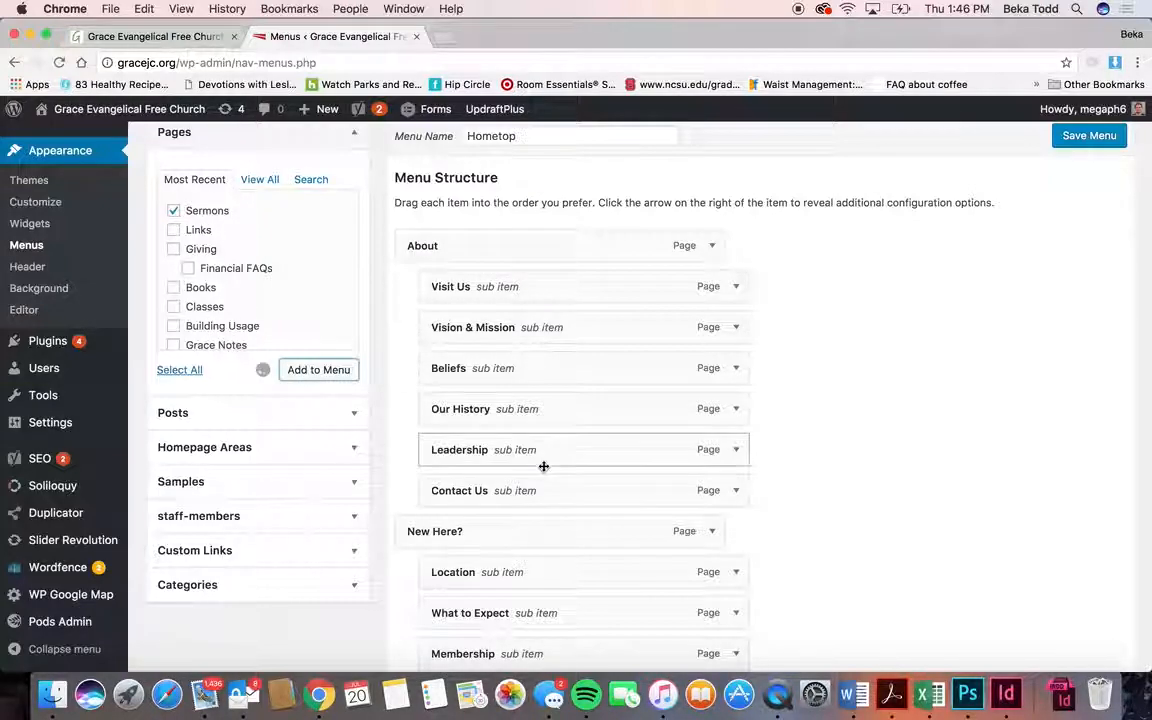
pyautogui.scroll(-15, 545, 465)
pyautogui.scroll(-5, 545, 470)
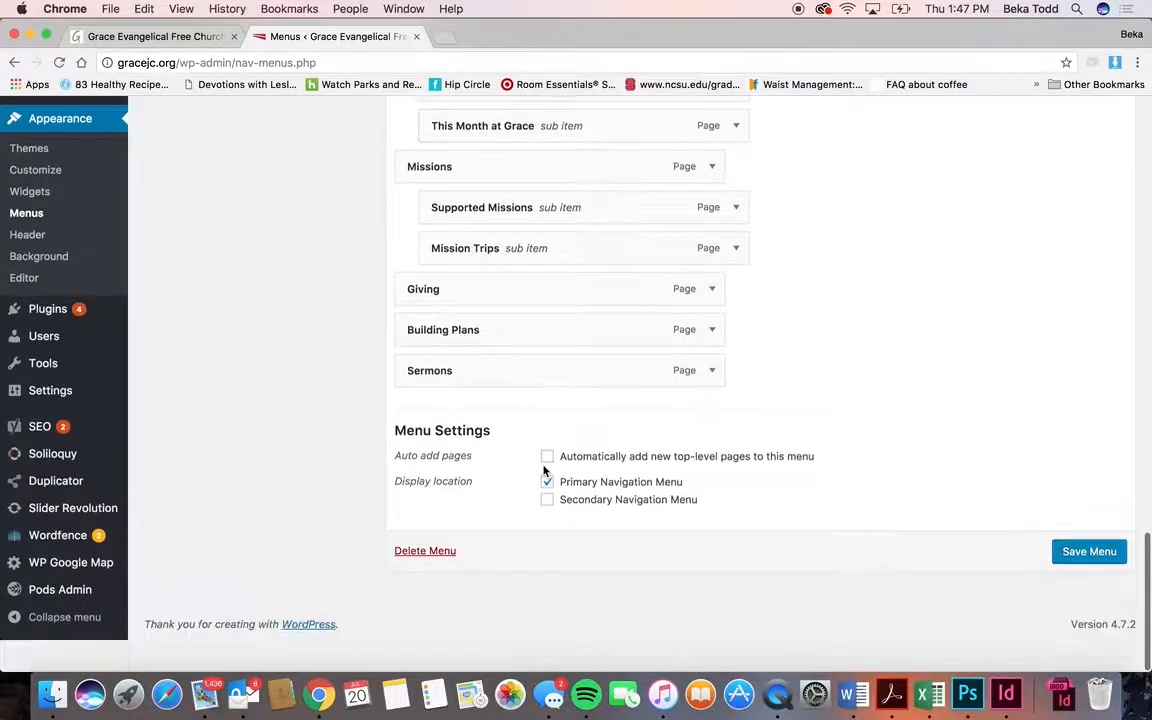
pyautogui.moveTo(535, 404); pyautogui.dragTo(665, 470)
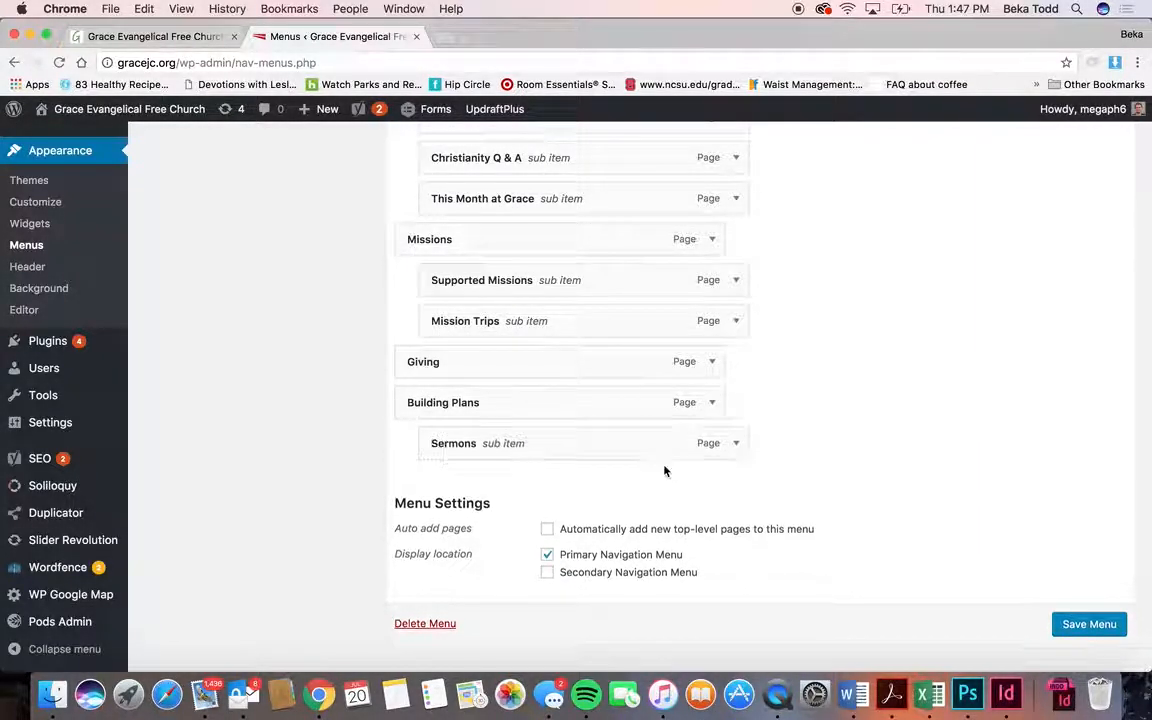
pyautogui.click(737, 444)
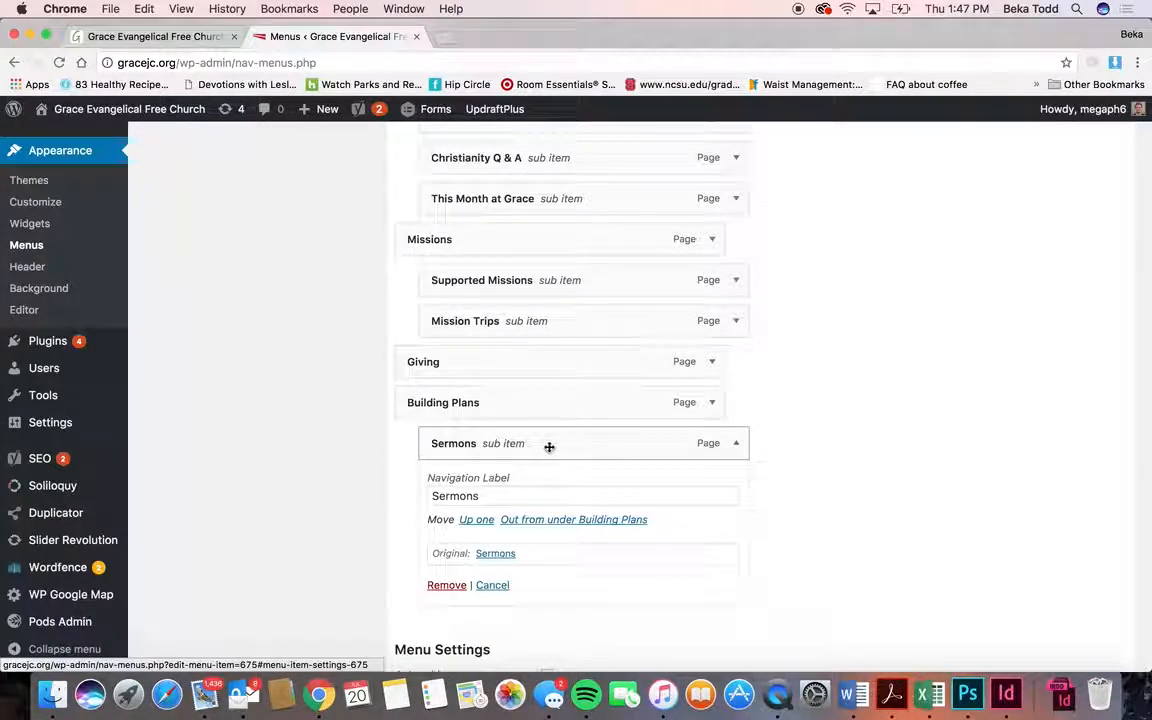
pyautogui.moveTo(496, 496); pyautogui.dragTo(391, 490)
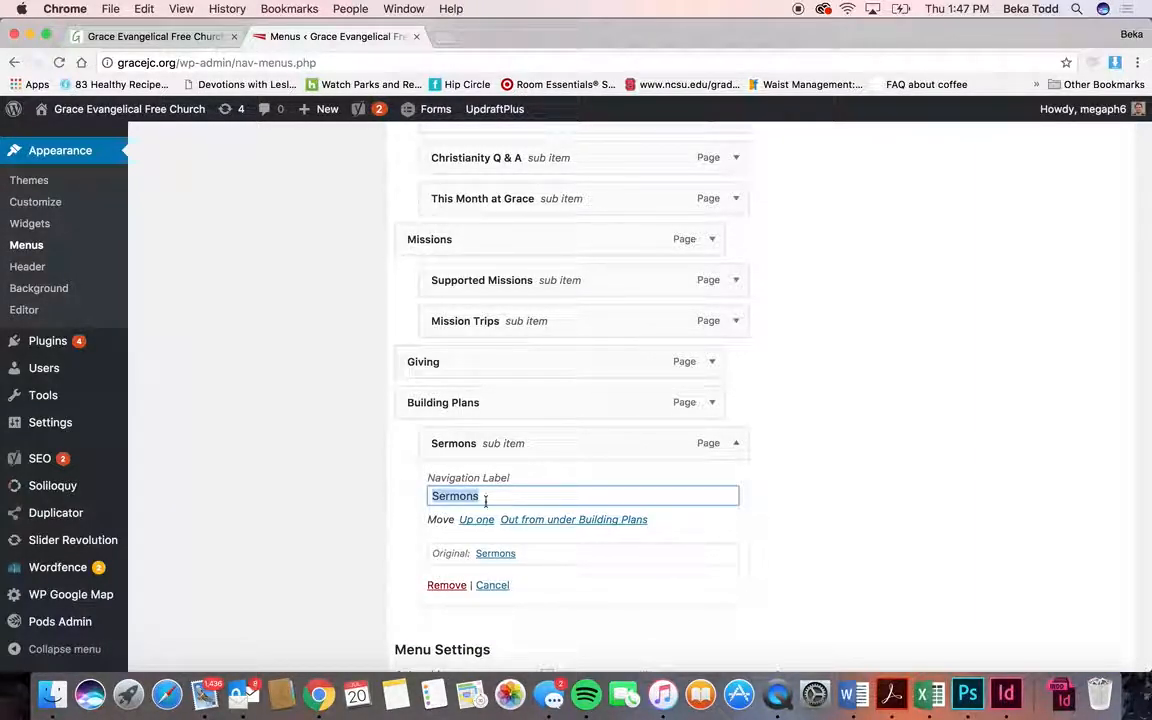
pyautogui.click(446, 586)
# - Review the remaining Hometop items, briefly checking Giving's settings, and expand Custom Links
pyautogui.scroll(5, 634, 354)
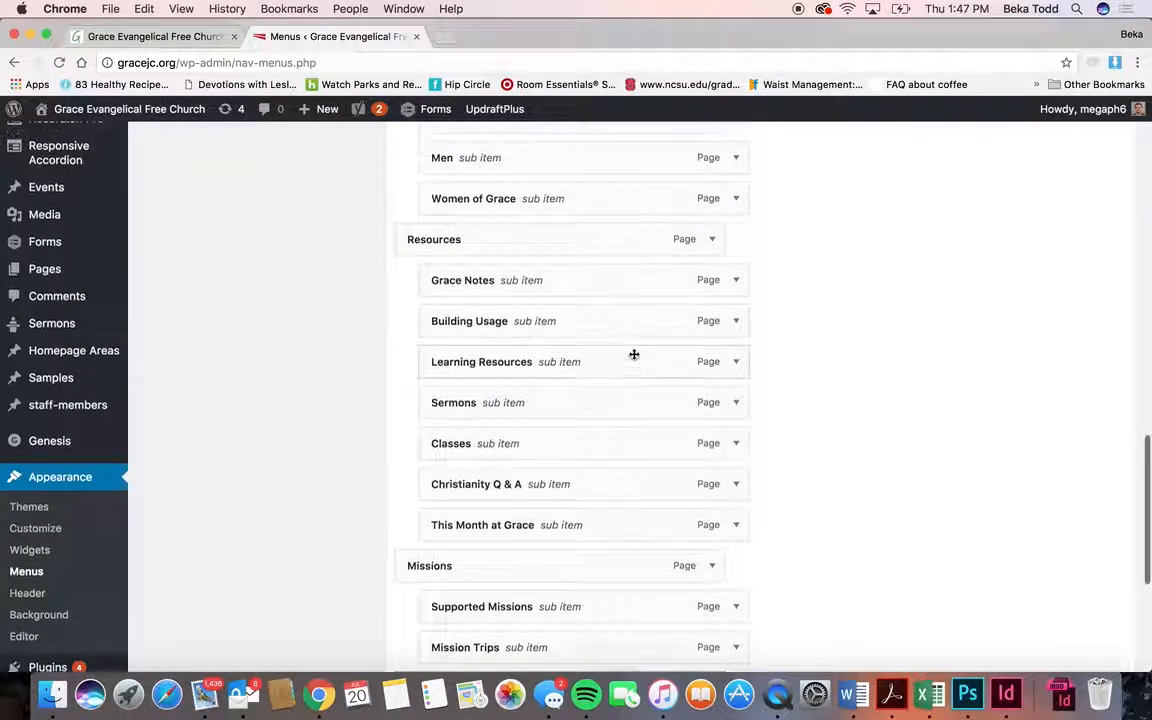
pyautogui.scroll(6, 640, 375)
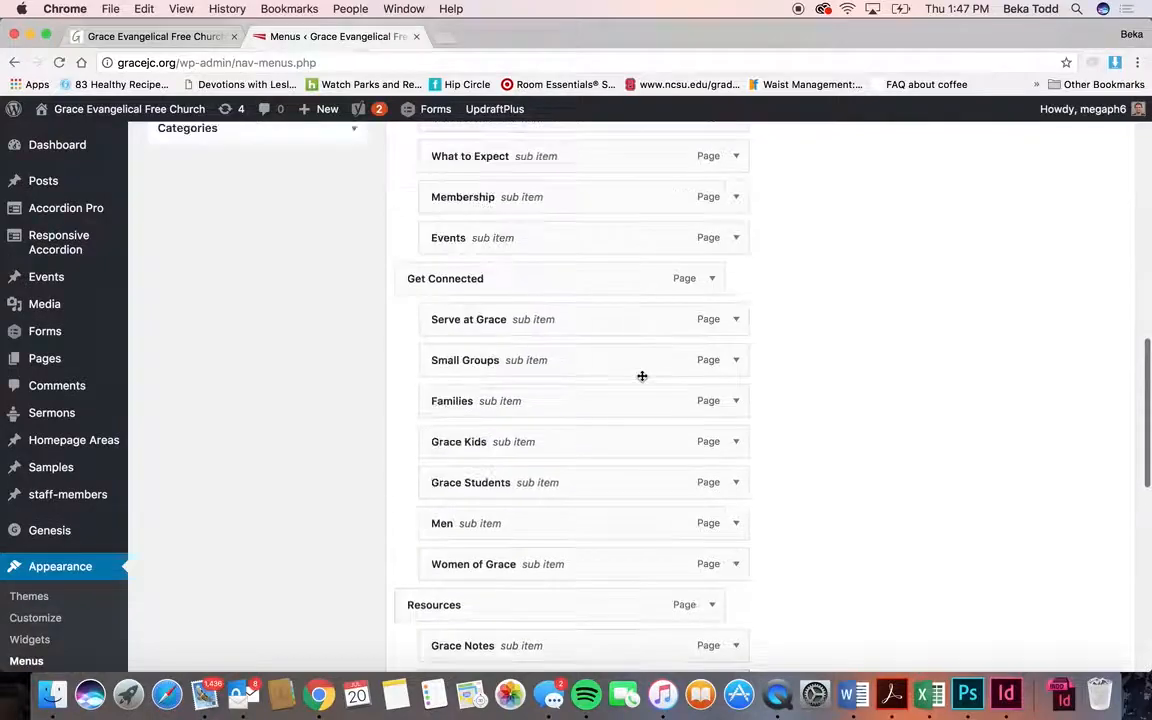
pyautogui.scroll(3, 641, 378)
pyautogui.scroll(-7, 641, 378)
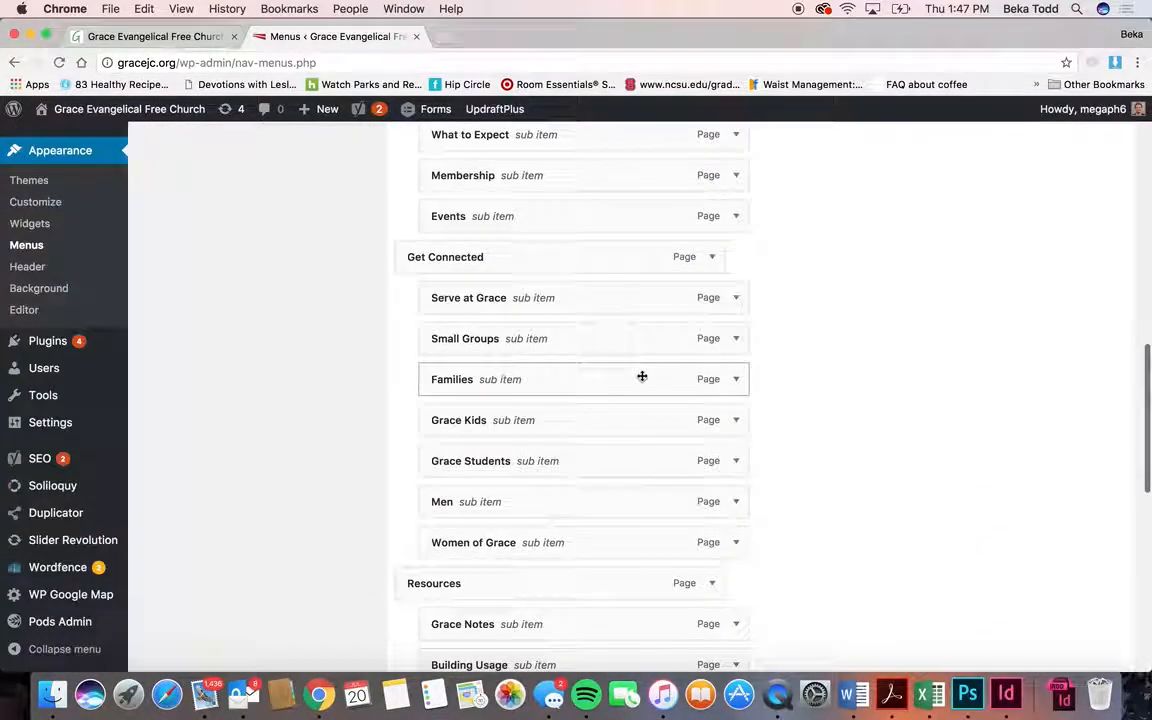
pyautogui.scroll(-2, 642, 375)
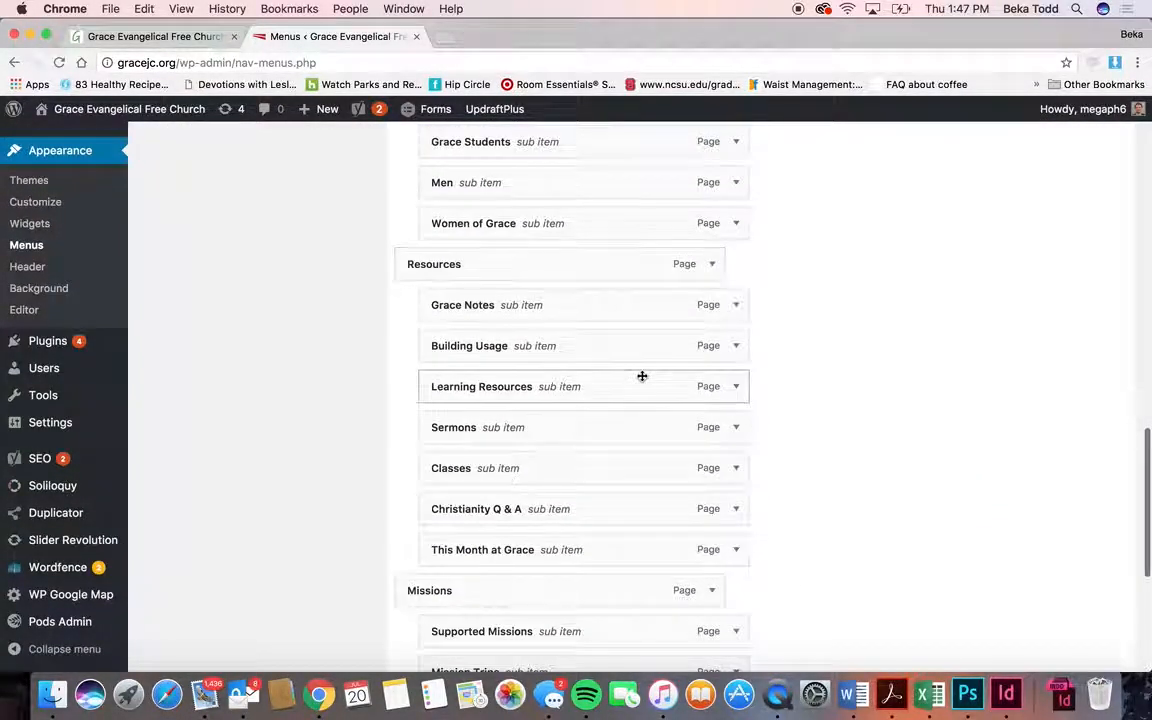
pyautogui.scroll(-4, 642, 376)
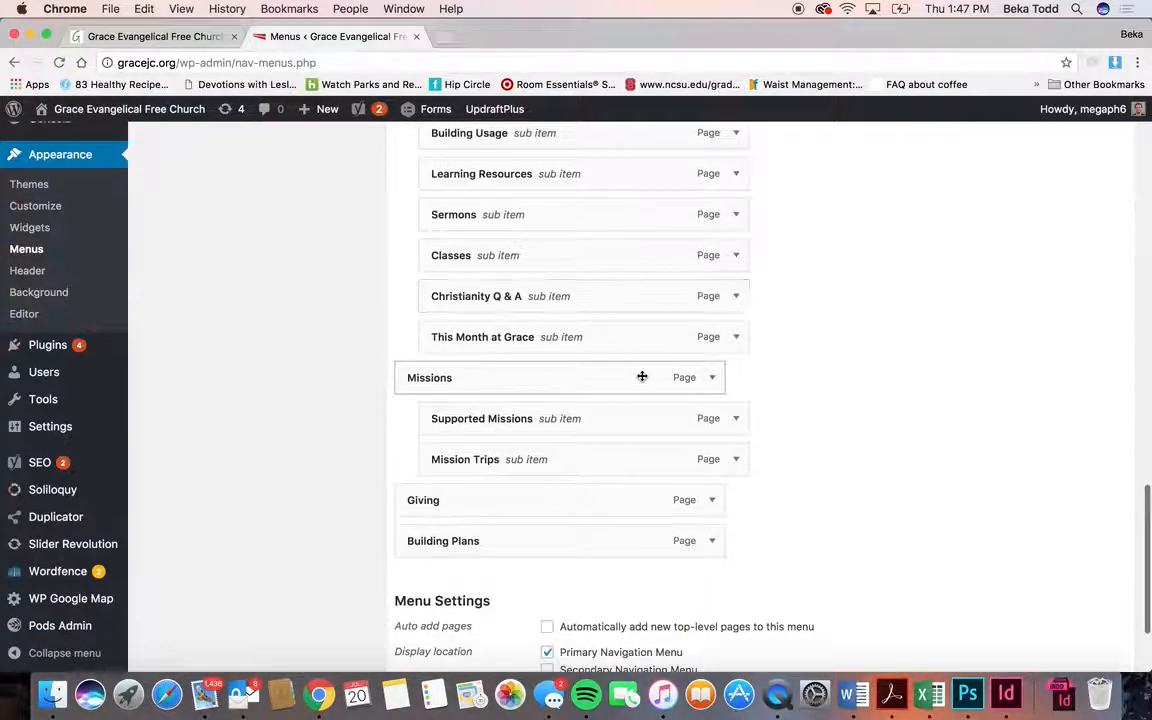
pyautogui.click(711, 509)
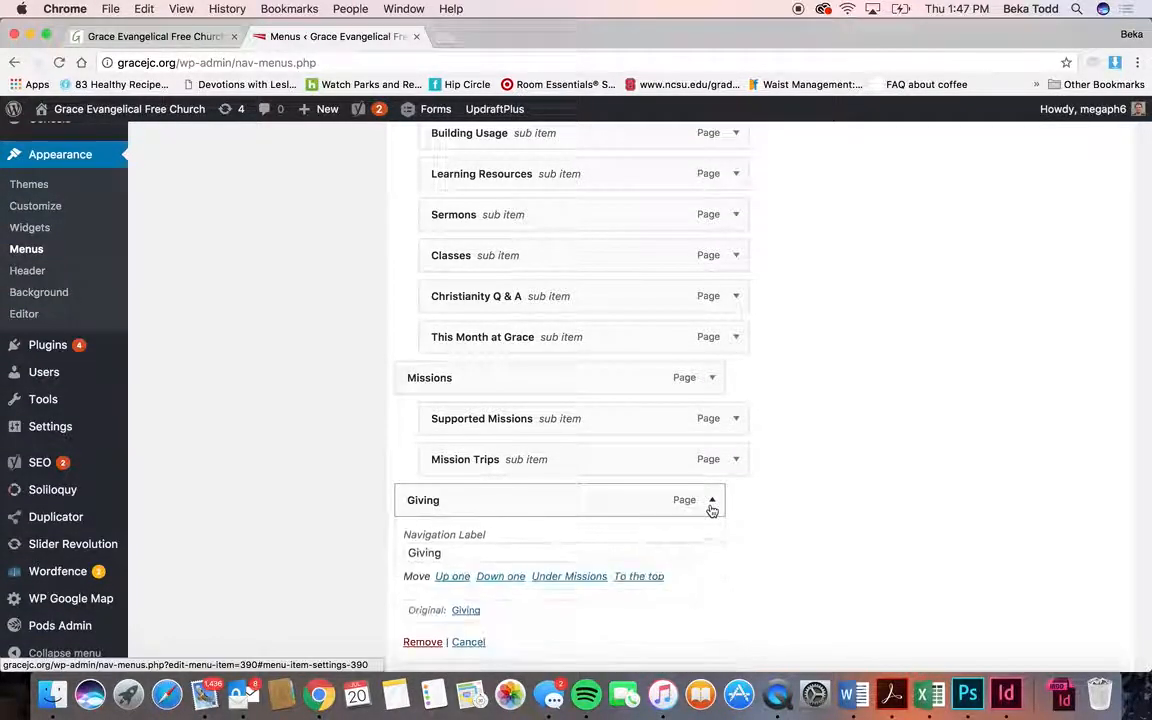
pyautogui.click(711, 509)
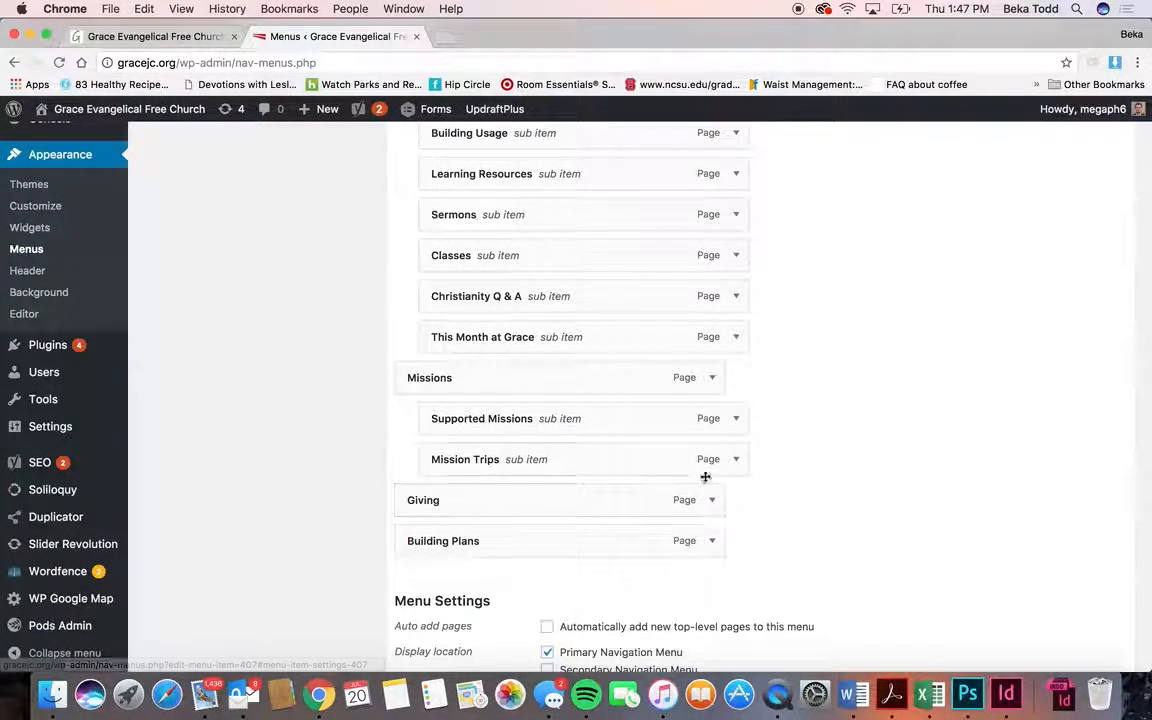
pyautogui.scroll(5, 723, 263)
pyautogui.scroll(10, 723, 263)
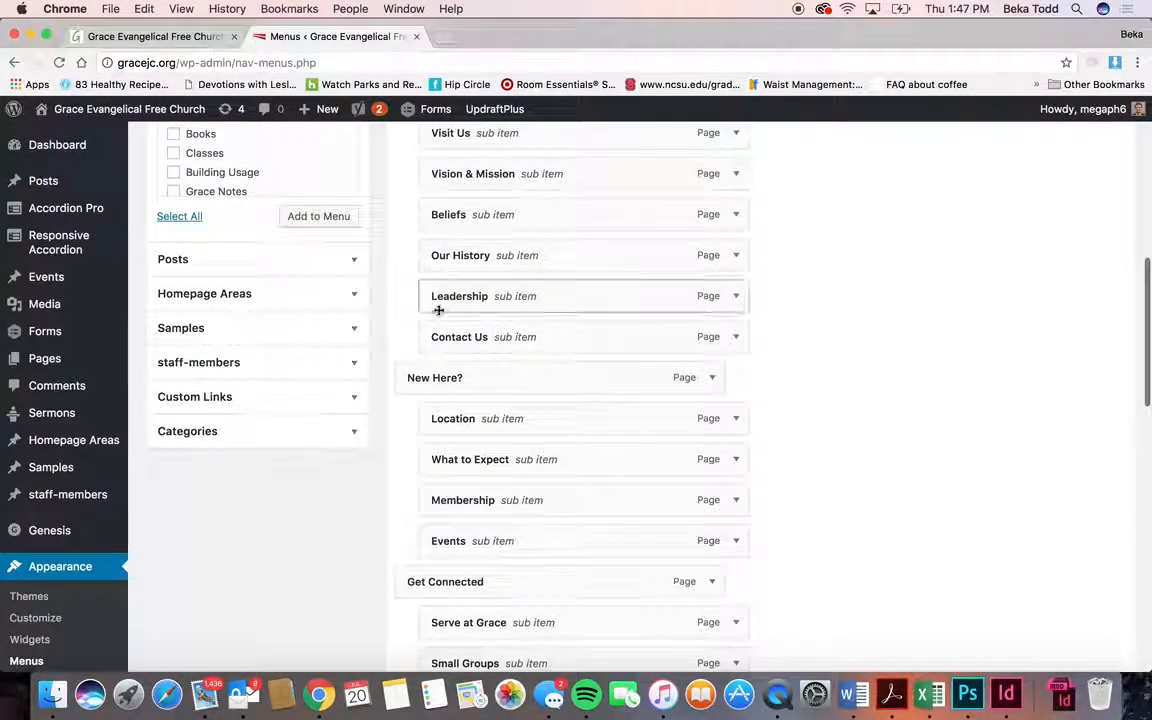
pyautogui.click(260, 397)
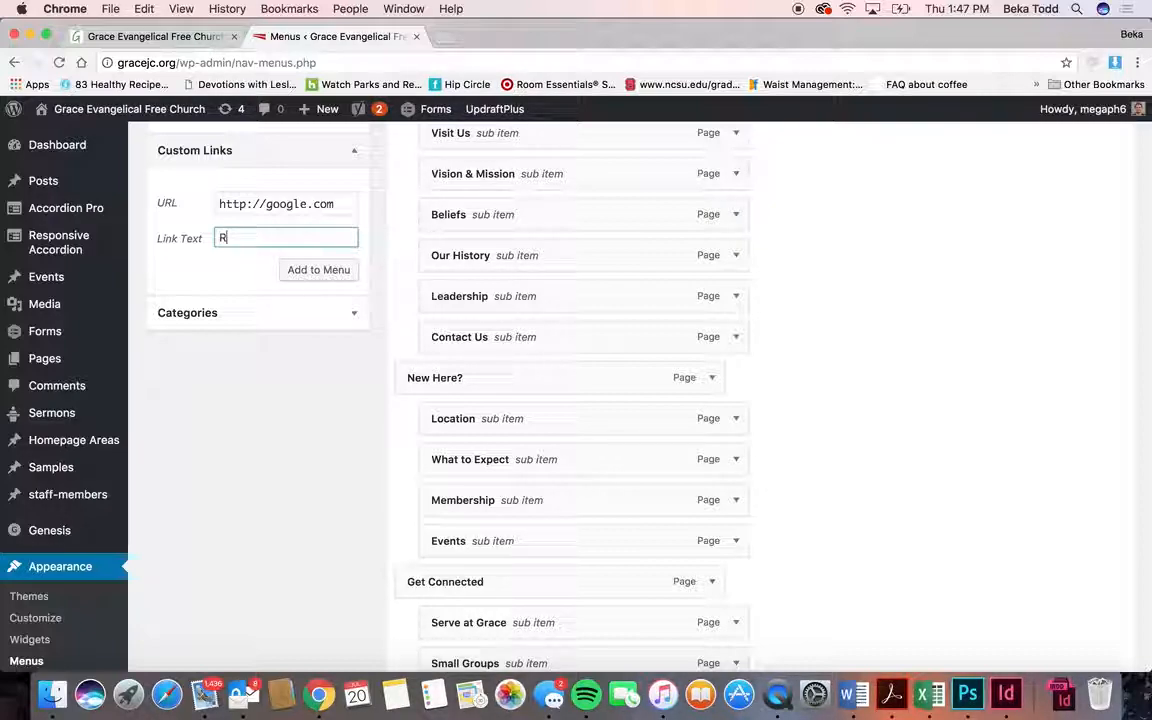
pyautogui.click(296, 266)
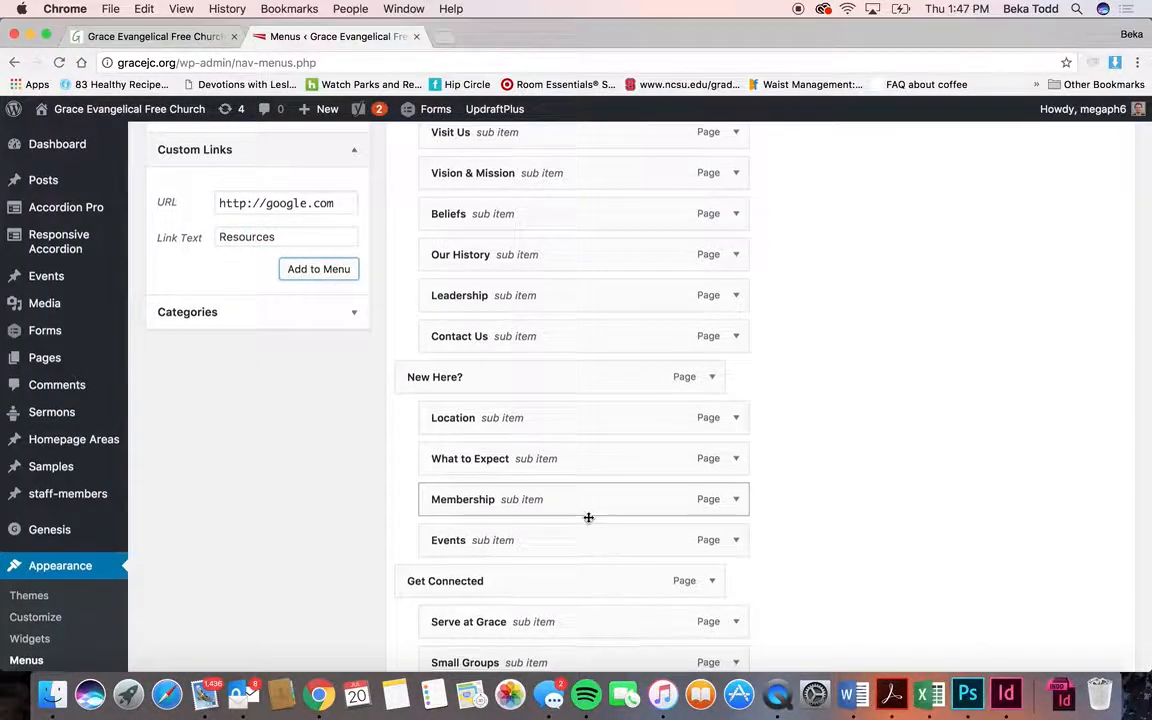
pyautogui.scroll(-10, 589, 516)
pyautogui.scroll(10, 589, 521)
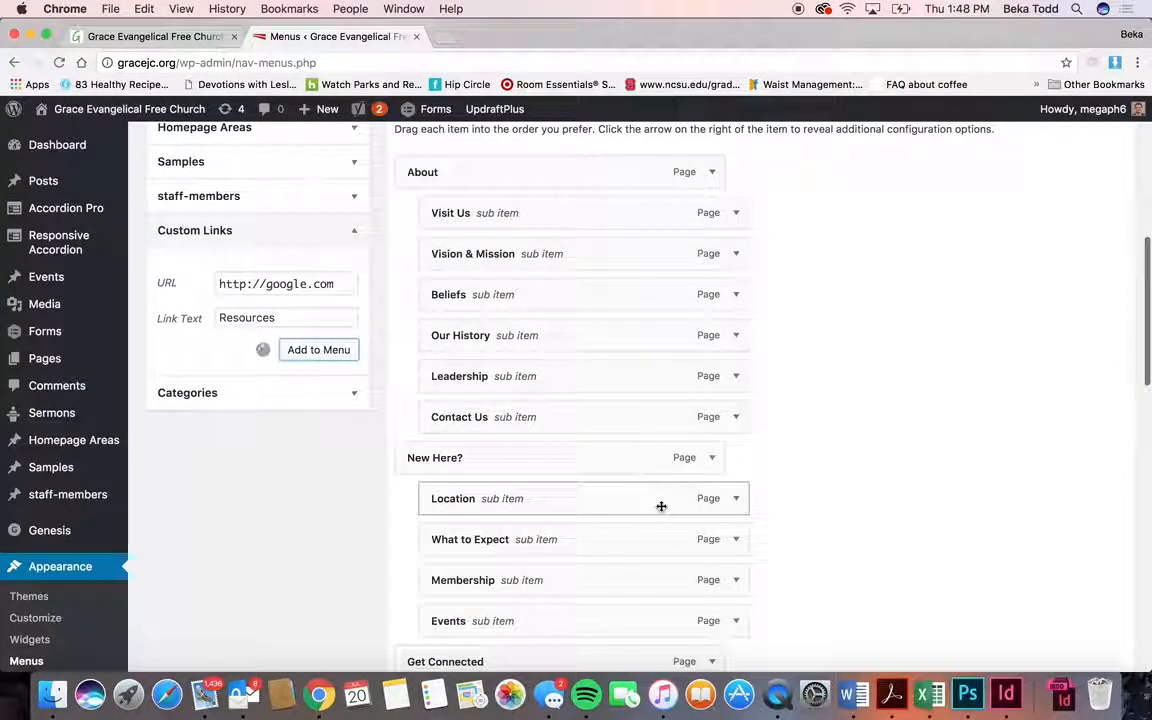
pyautogui.scroll(-10, 661, 506)
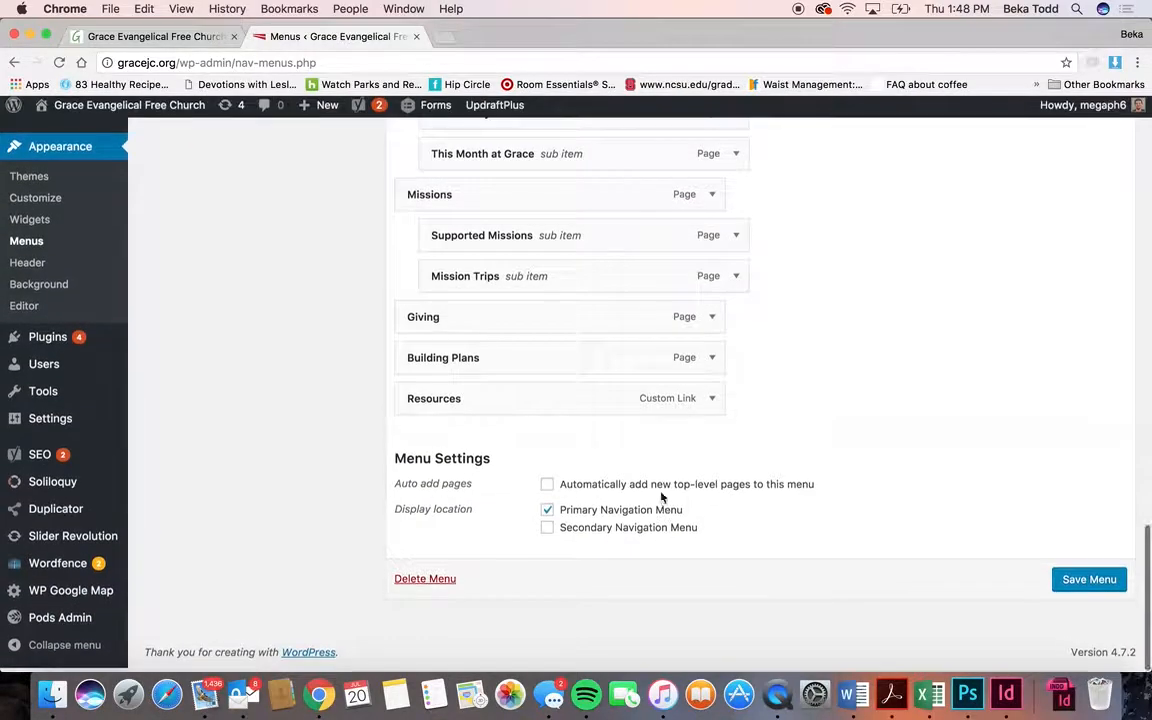
pyautogui.click(708, 404)
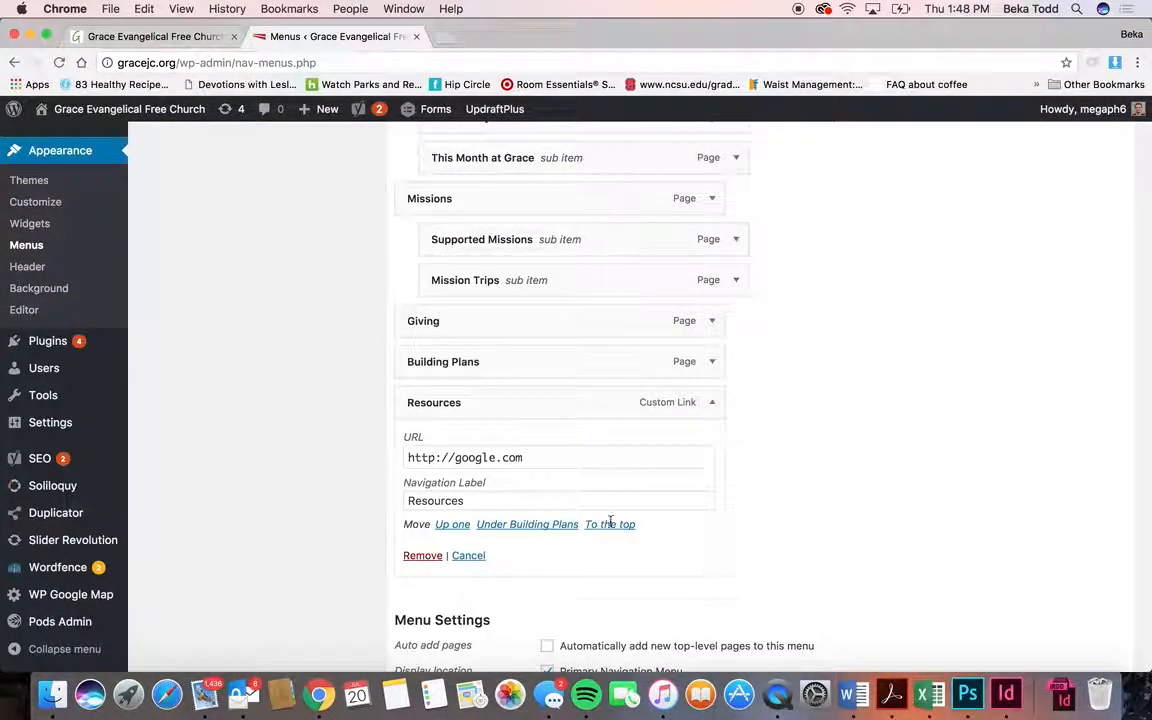
pyautogui.click(190, 38)
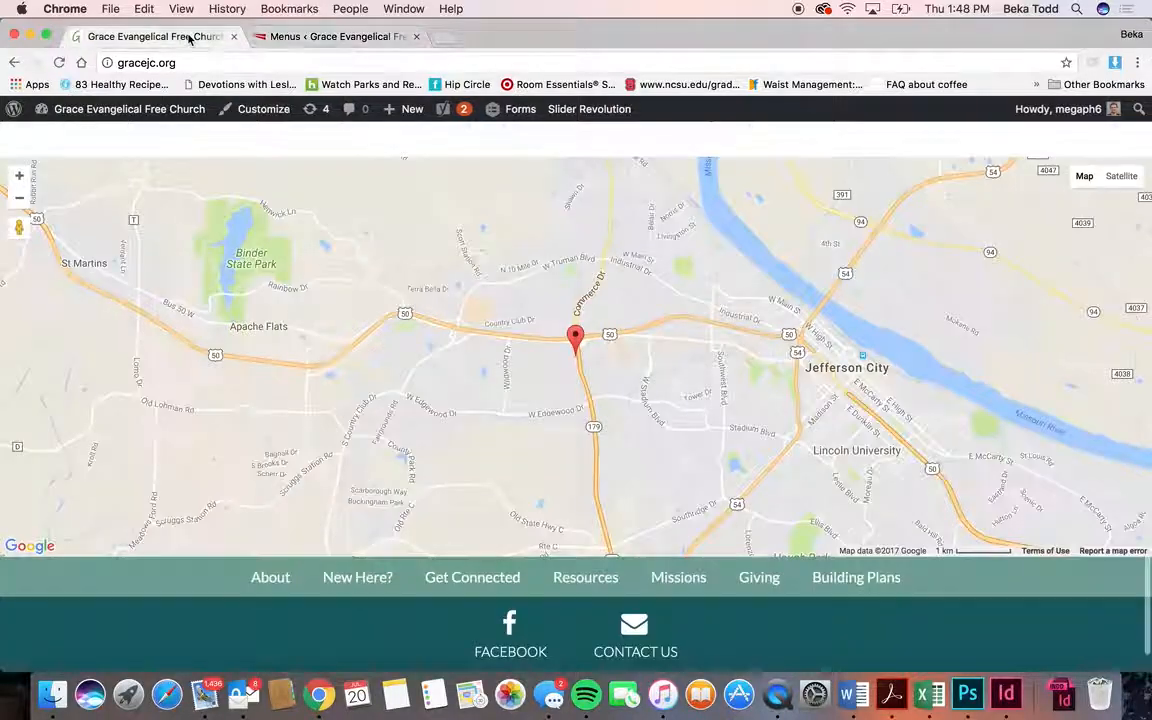
pyautogui.scroll(20, 617, 158)
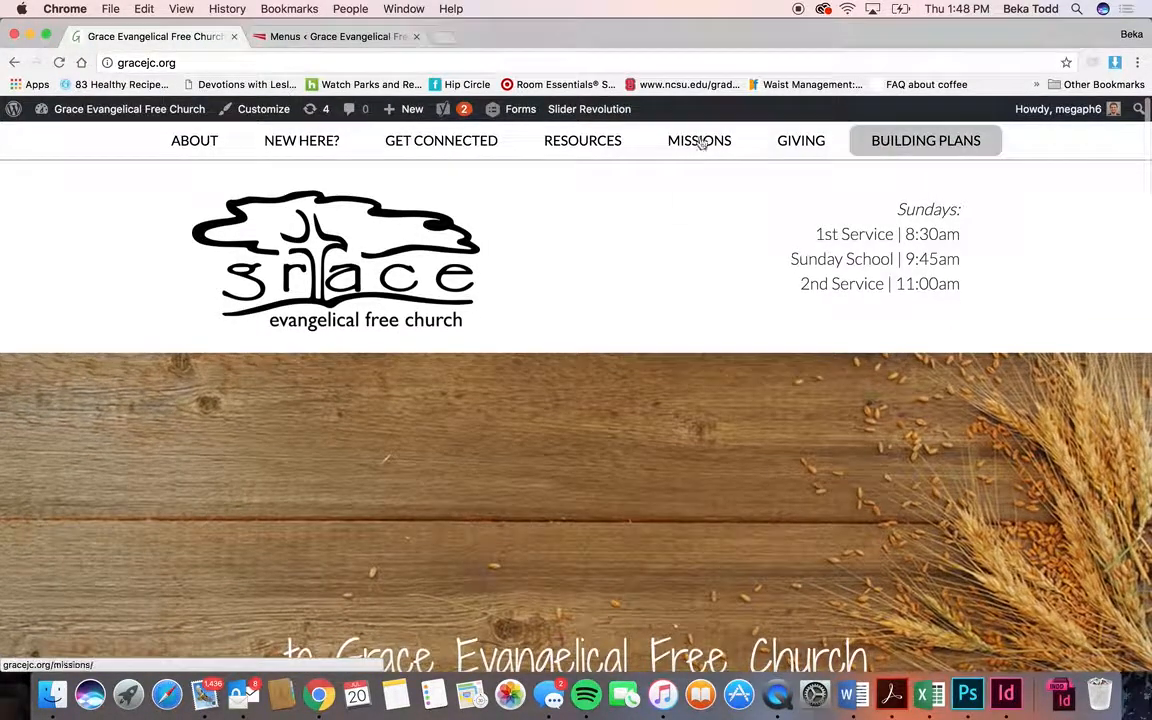
pyautogui.moveTo(422, 138)
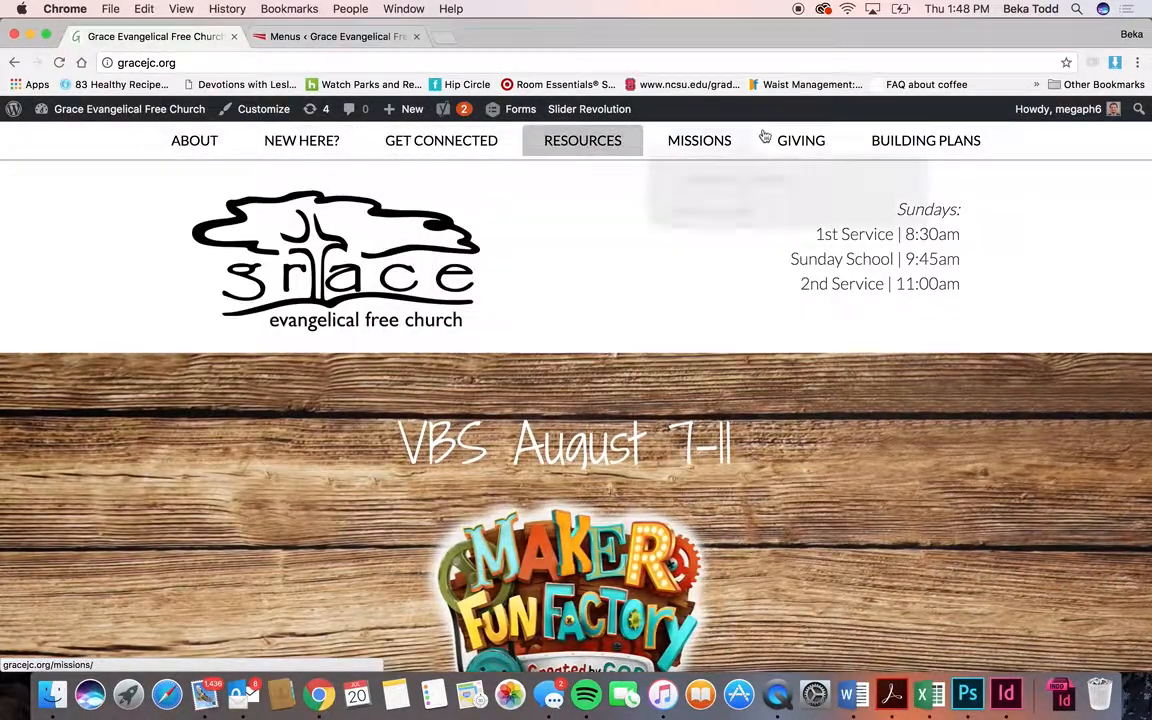
pyautogui.moveTo(175, 158)
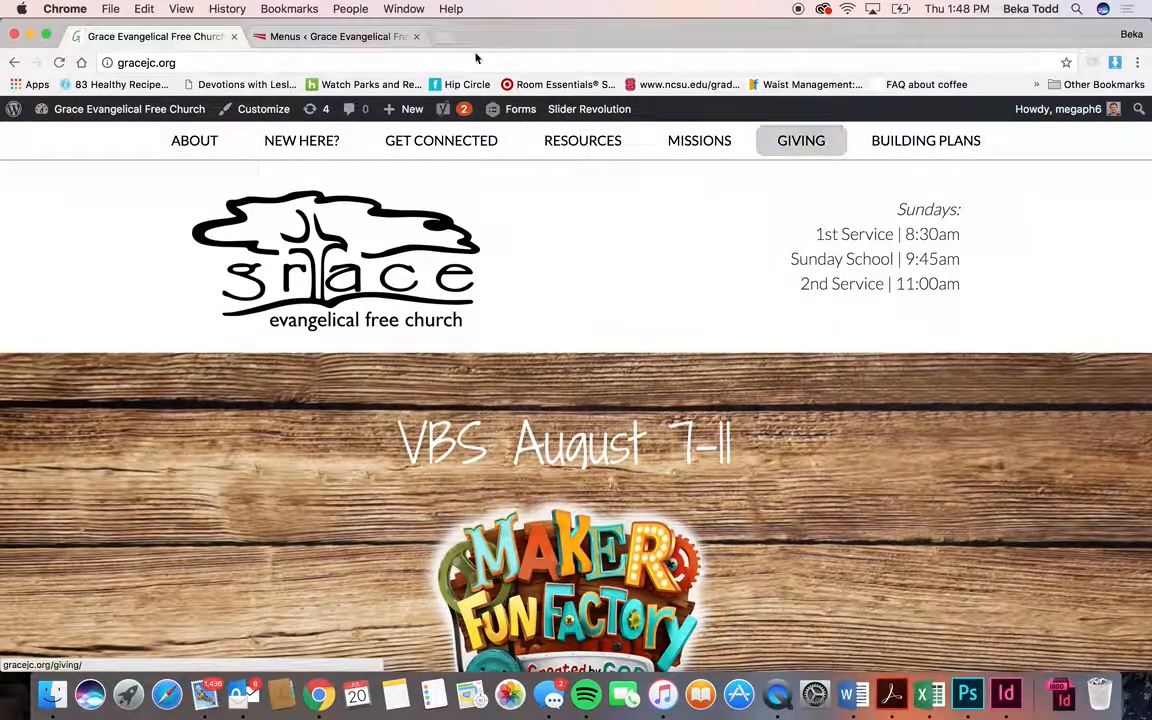
pyautogui.click(340, 37)
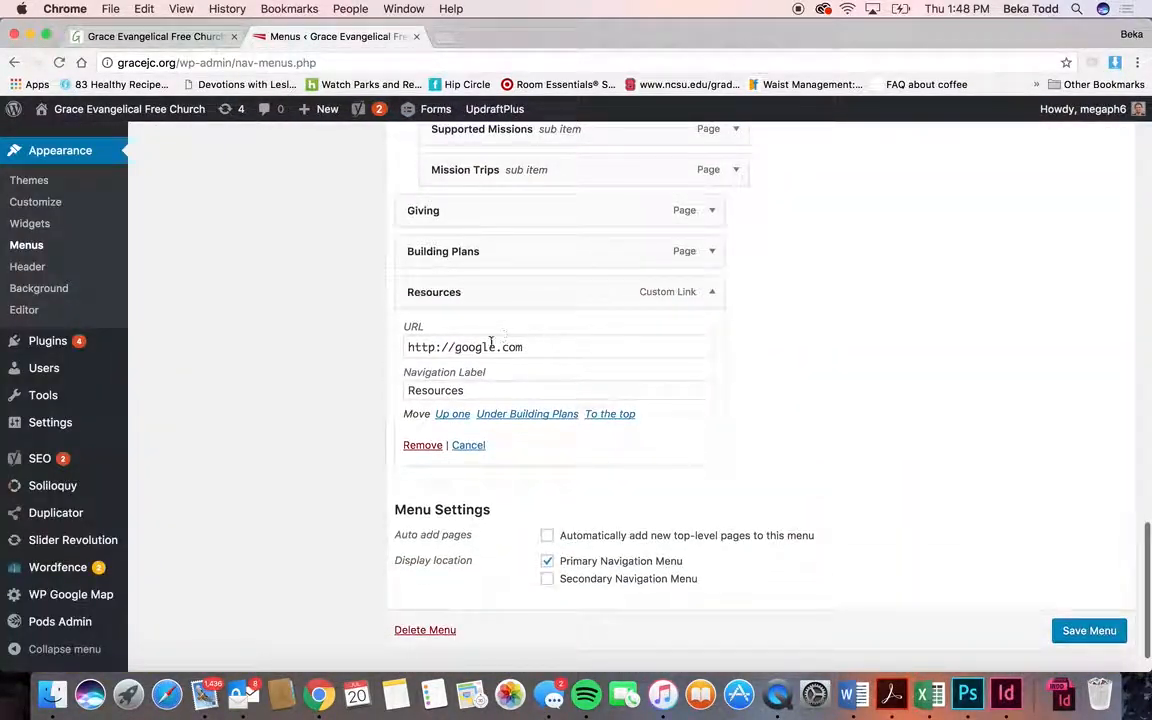
pyautogui.click(545, 350)
pyautogui.moveTo(545, 350); pyautogui.dragTo(405, 350)
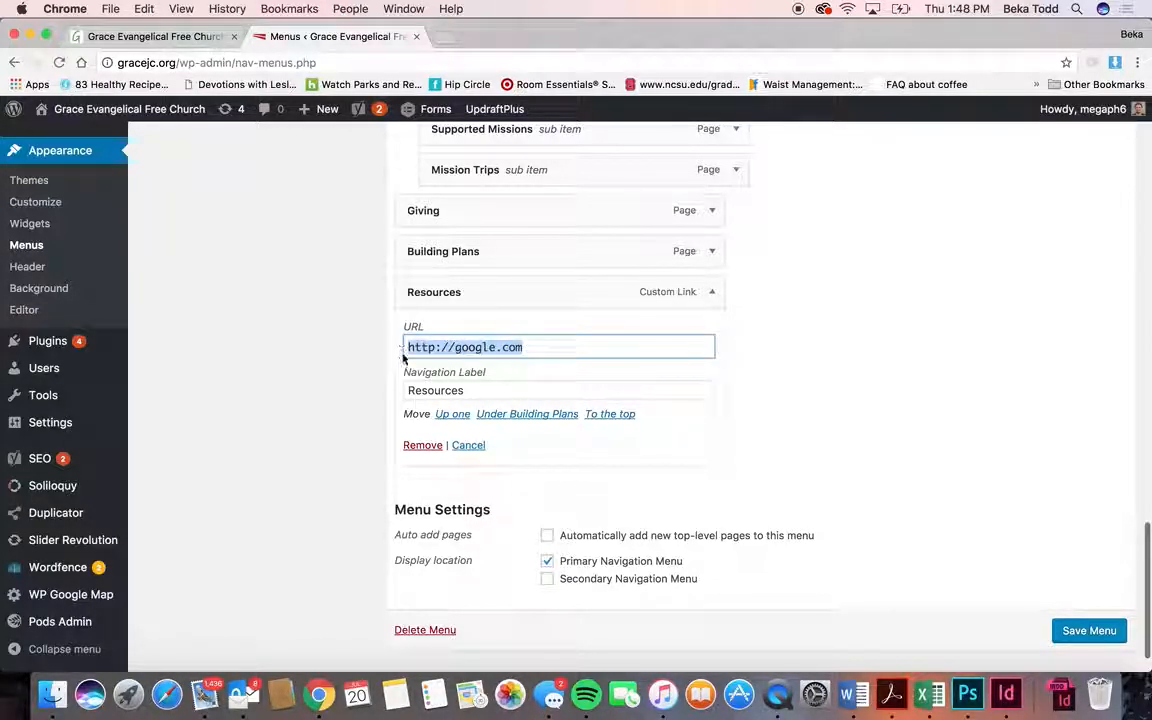
pyautogui.click(422, 446)
pyautogui.click(1089, 630)
# - Load the Social menu for editing, leaving without saving further changes
pyautogui.scroll(15, 906, 400)
pyautogui.click(410, 531)
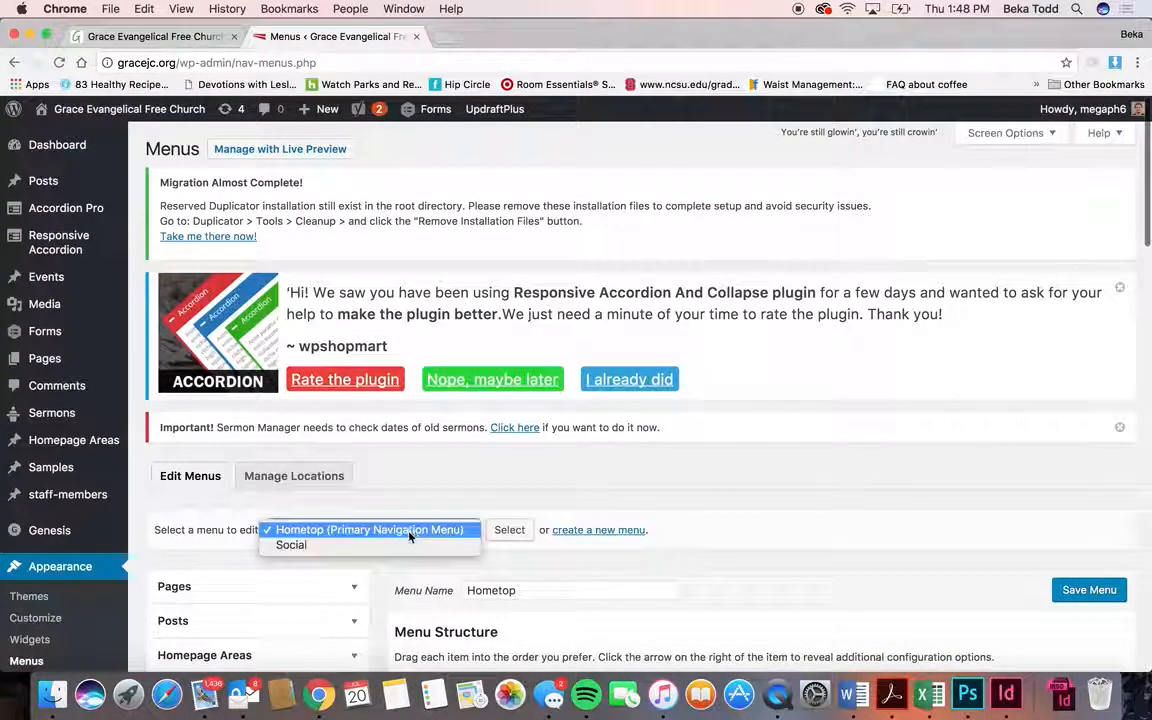
pyautogui.click(410, 538)
pyautogui.click(410, 538)
pyautogui.click(503, 534)
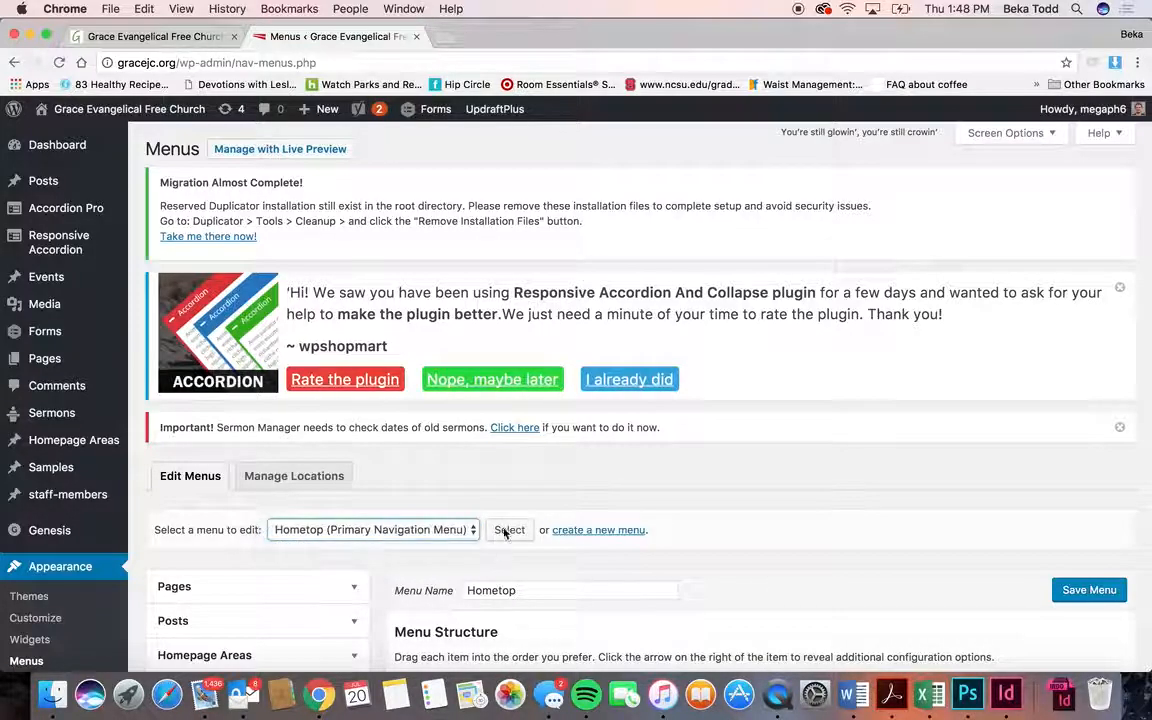
pyautogui.click(690, 251)
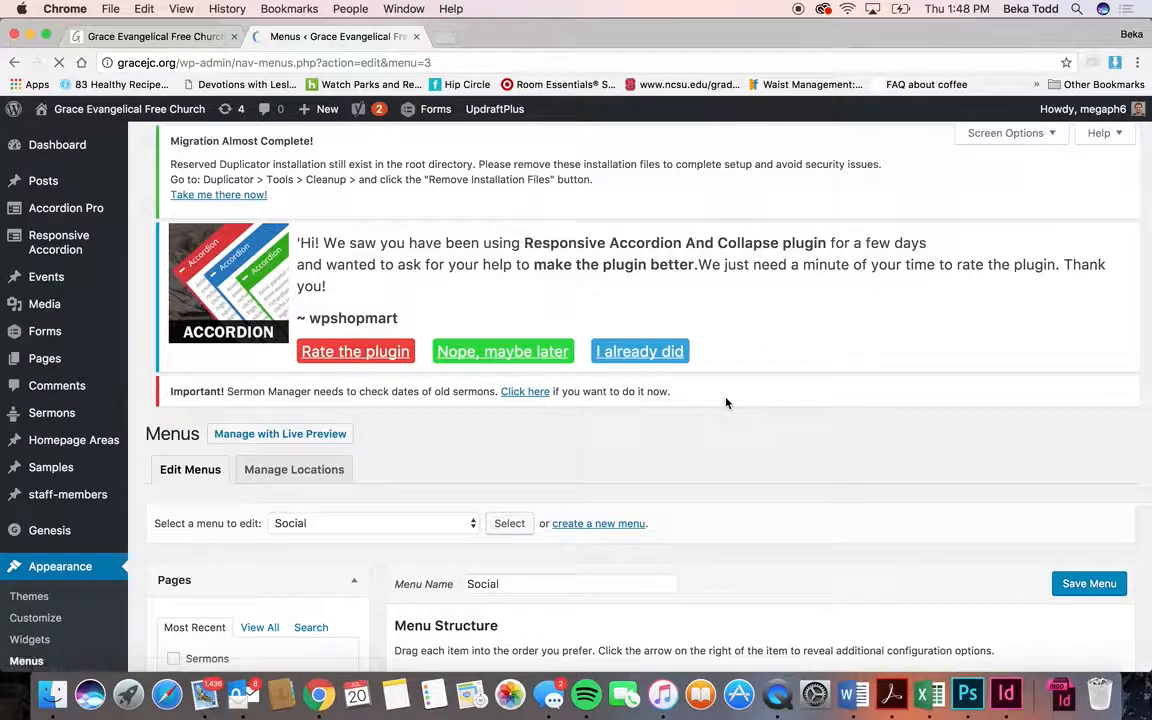
# - Compare the Social menu's Facebook and Contact Us links with the live footer icons
pyautogui.scroll(-3, 727, 403)
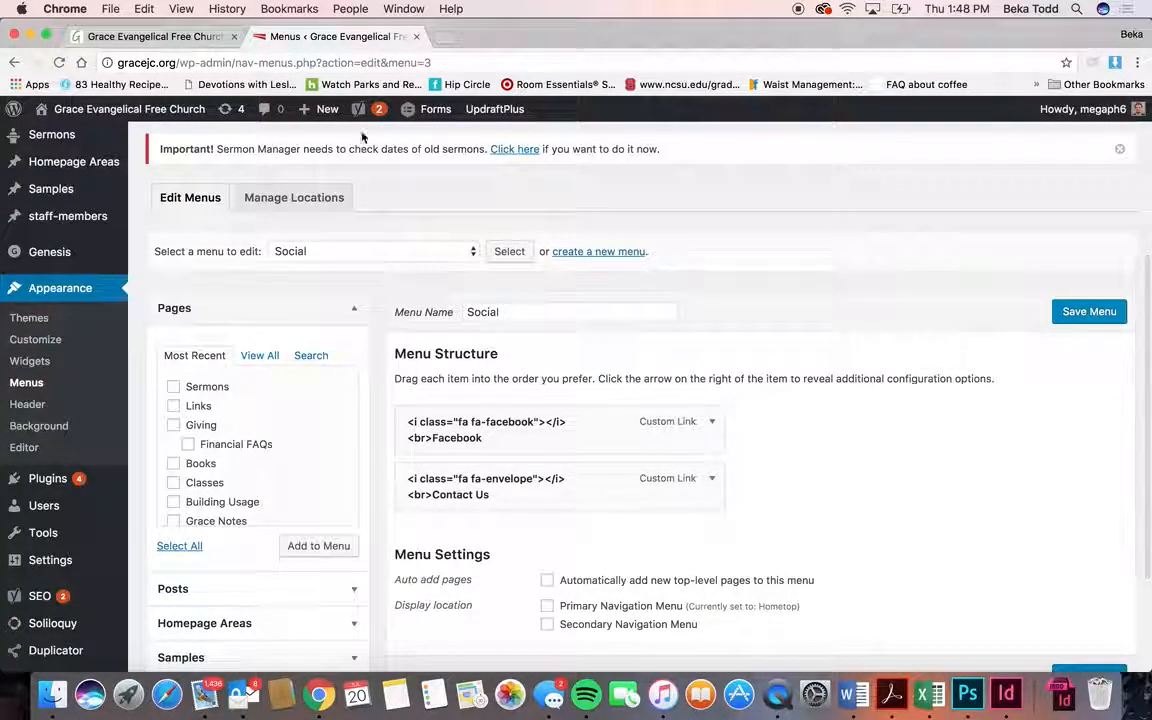
pyautogui.click(172, 38)
pyautogui.scroll(-10, 344, 307)
pyautogui.scroll(-5, 344, 307)
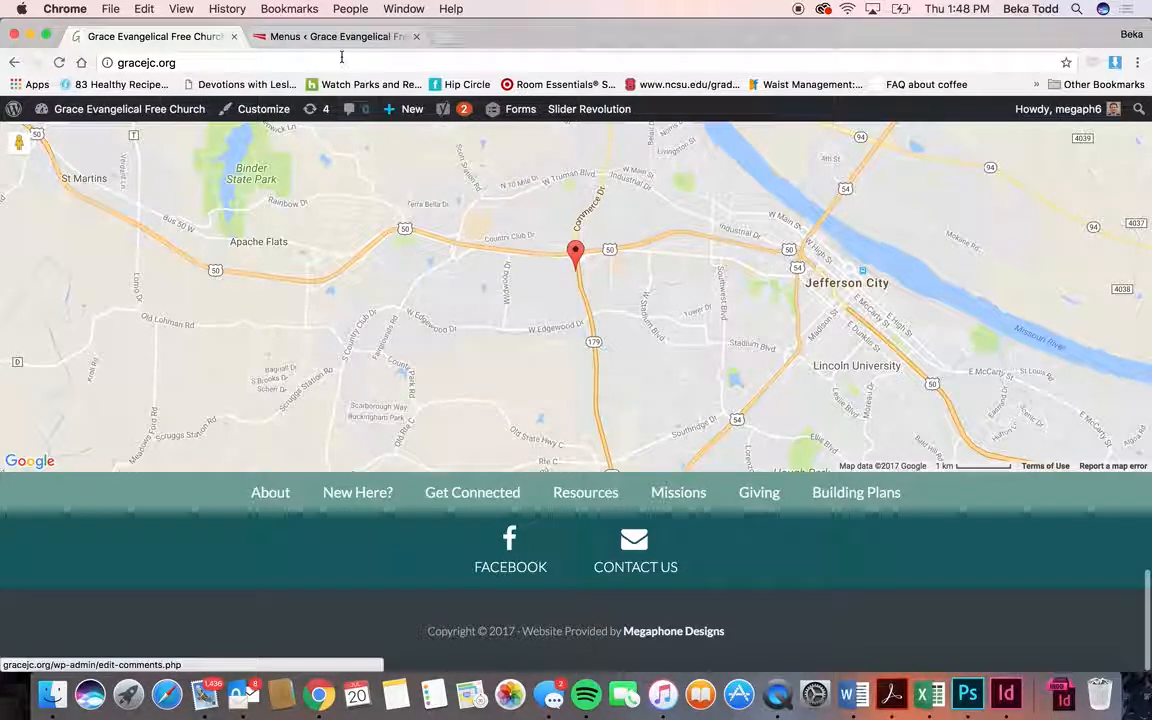
pyautogui.click(307, 38)
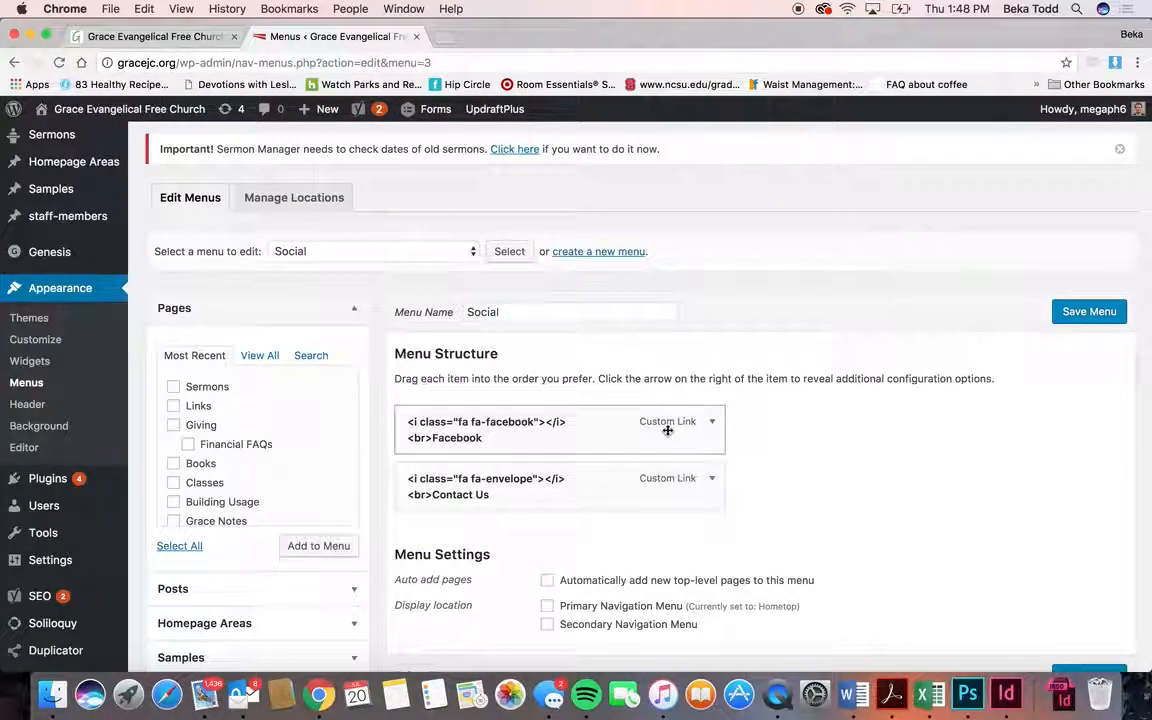
pyautogui.scroll(-3, 505, 438)
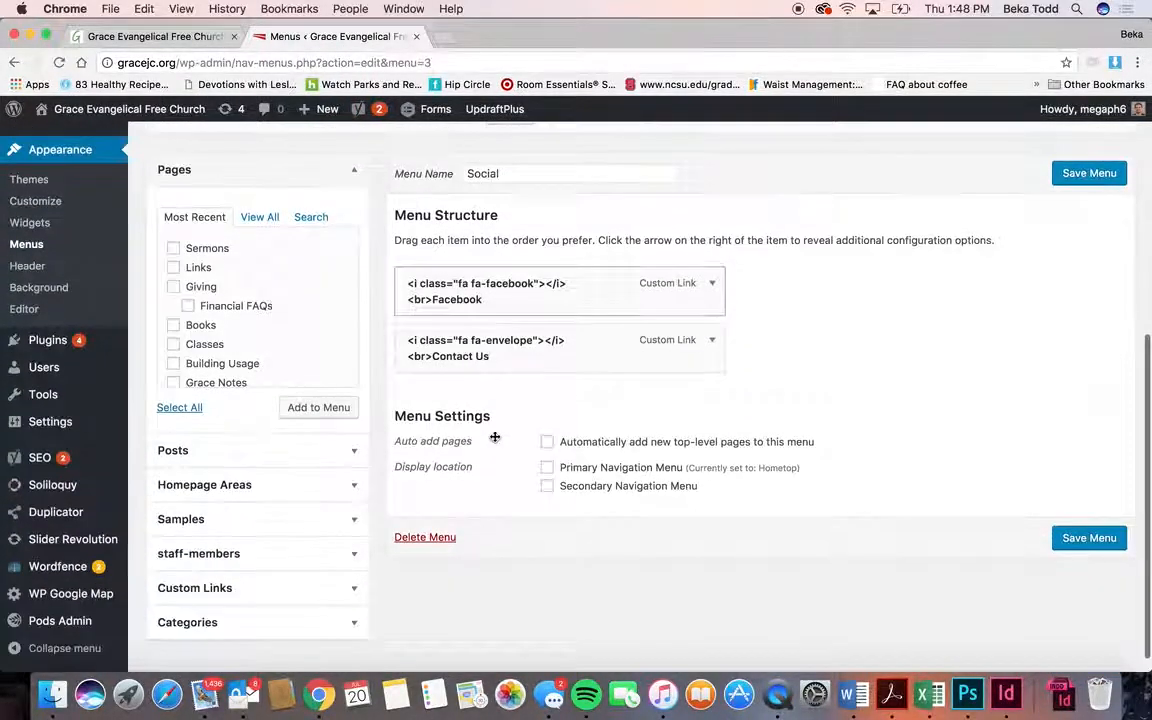
pyautogui.click(288, 596)
pyautogui.click(307, 393)
pyautogui.write('ttp://twitter.com')
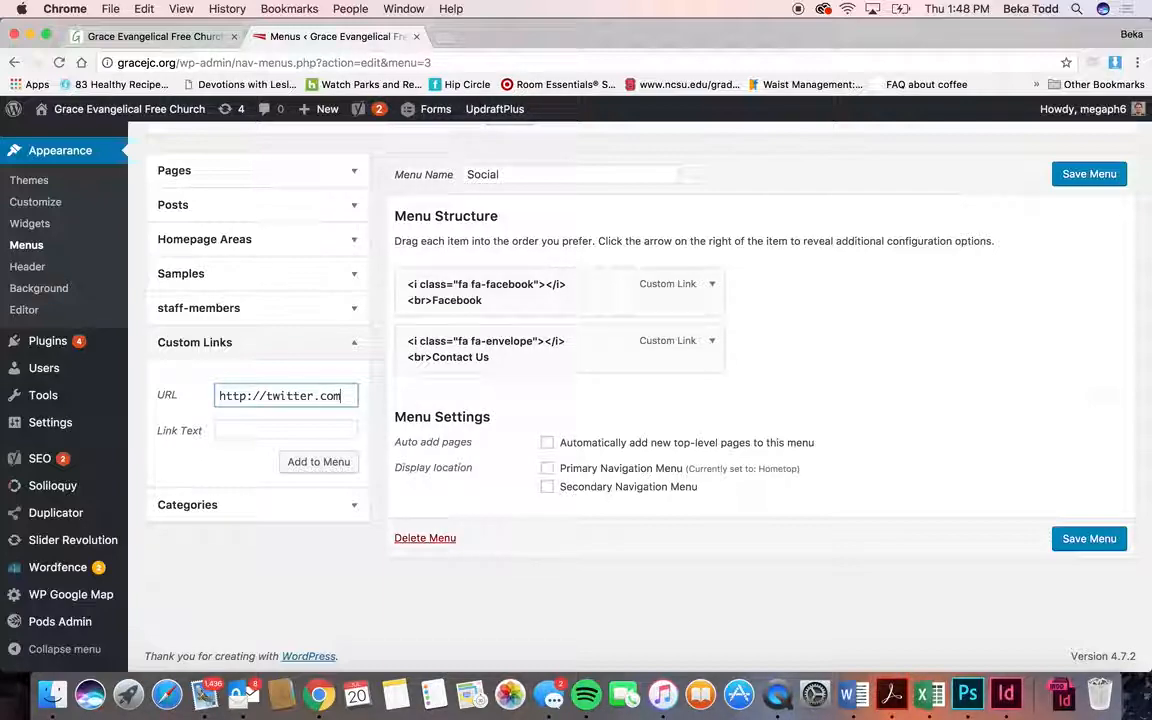
pyautogui.click(711, 341)
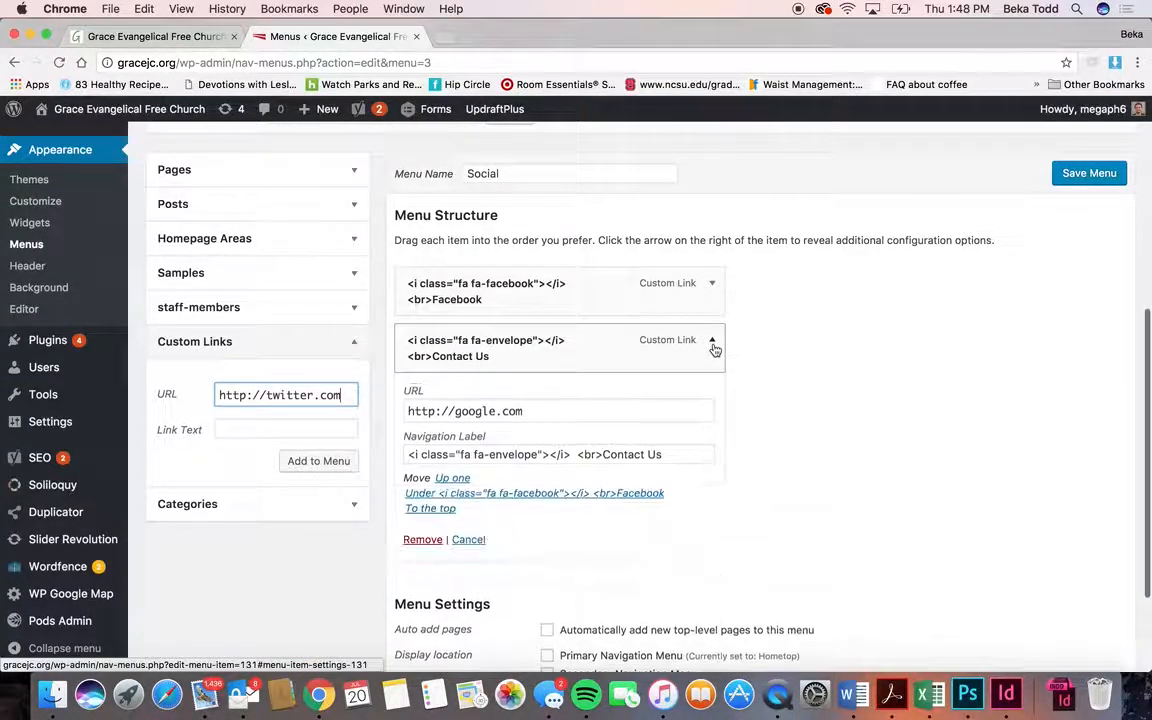
pyautogui.tripleClick(555, 452)
pyautogui.press('super+c')
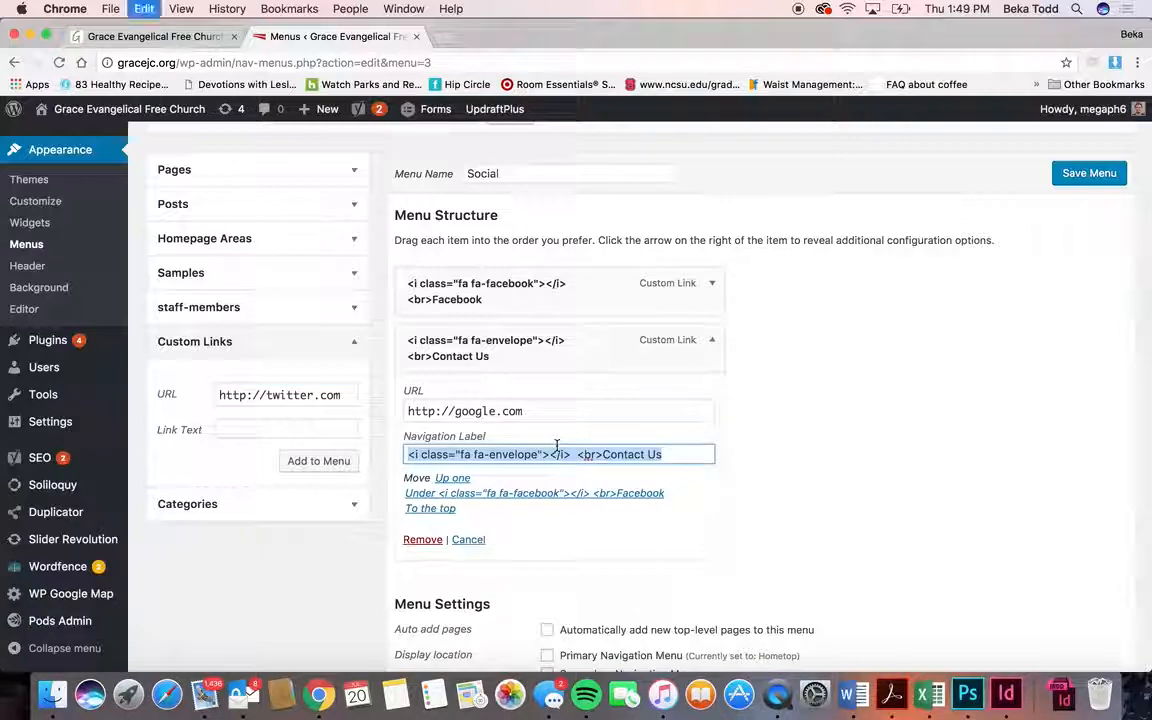
pyautogui.click(337, 429)
pyautogui.press('super+v')
pyautogui.hscroll(-3, 324, 430)
pyautogui.hscroll(3, 324, 430)
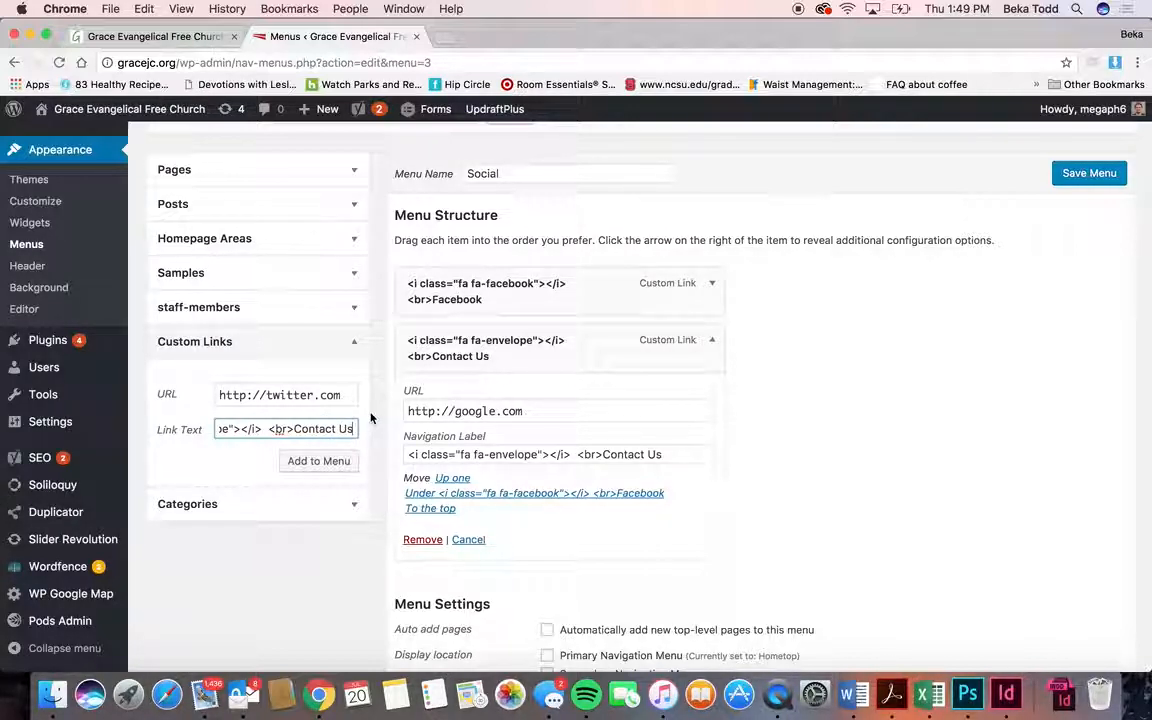
pyautogui.click(712, 287)
pyautogui.click(563, 390)
pyautogui.press('super+a')
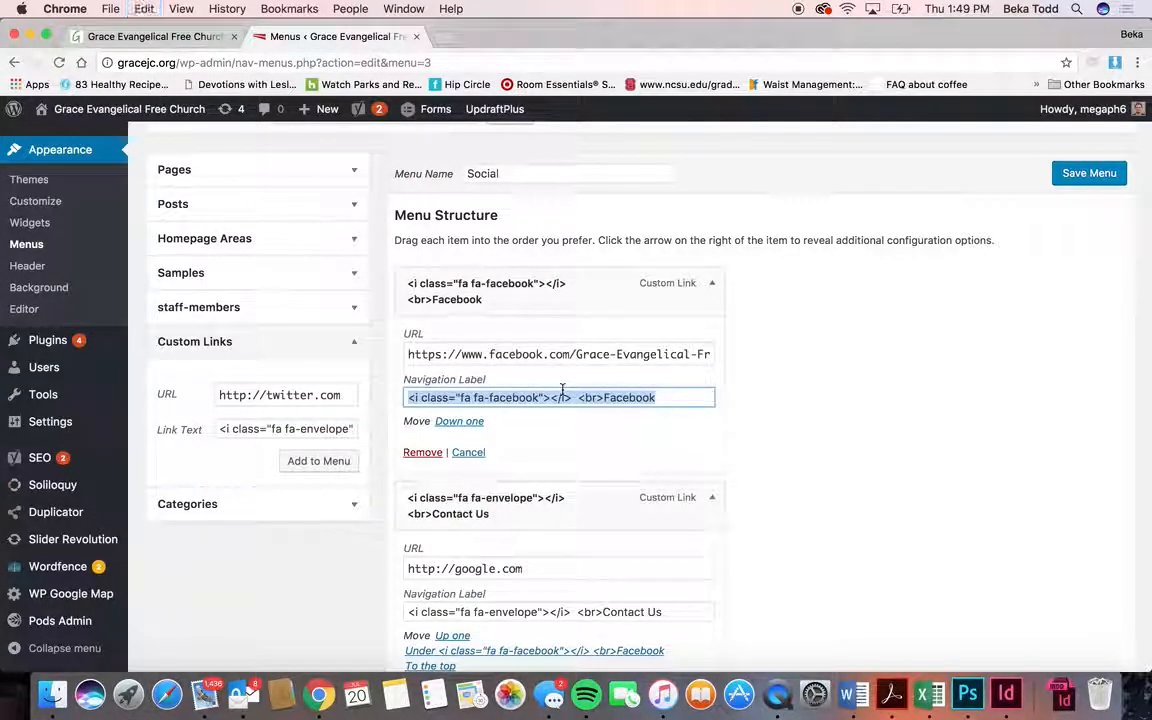
pyautogui.click(341, 428)
pyautogui.press('super+a')
pyautogui.press('super+v')
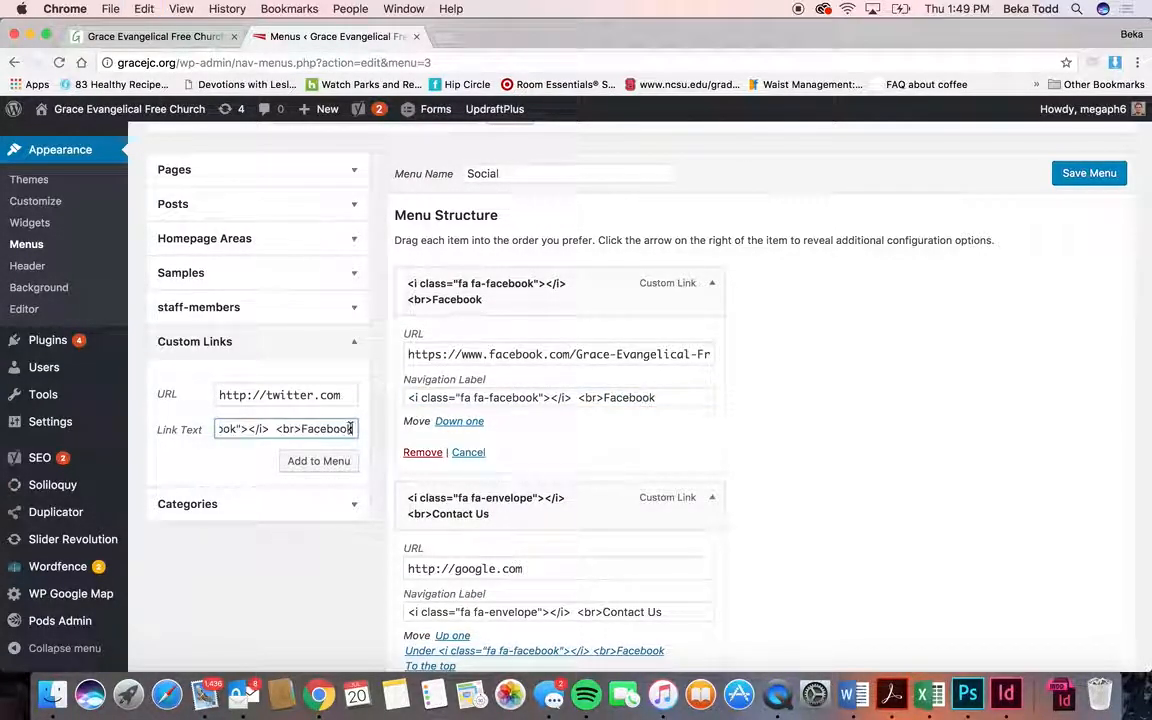
pyautogui.write('Twitter')
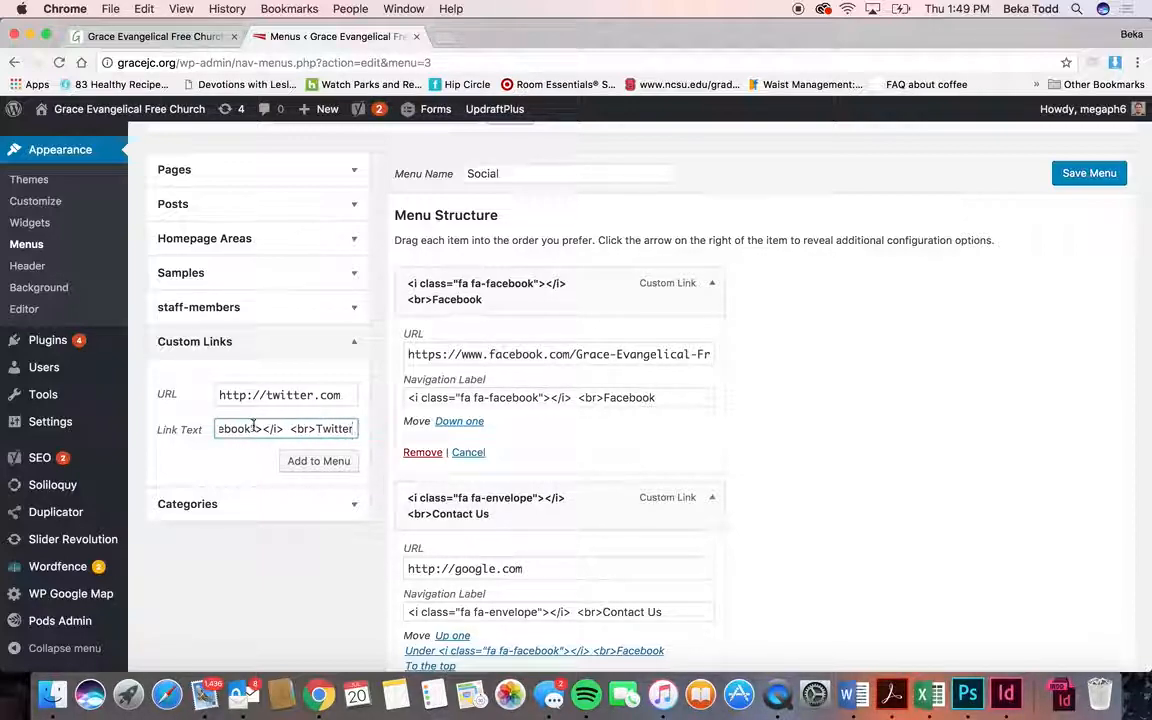
pyautogui.hscroll(-1, 254, 427)
pyautogui.moveTo(265, 428); pyautogui.dragTo(232, 429)
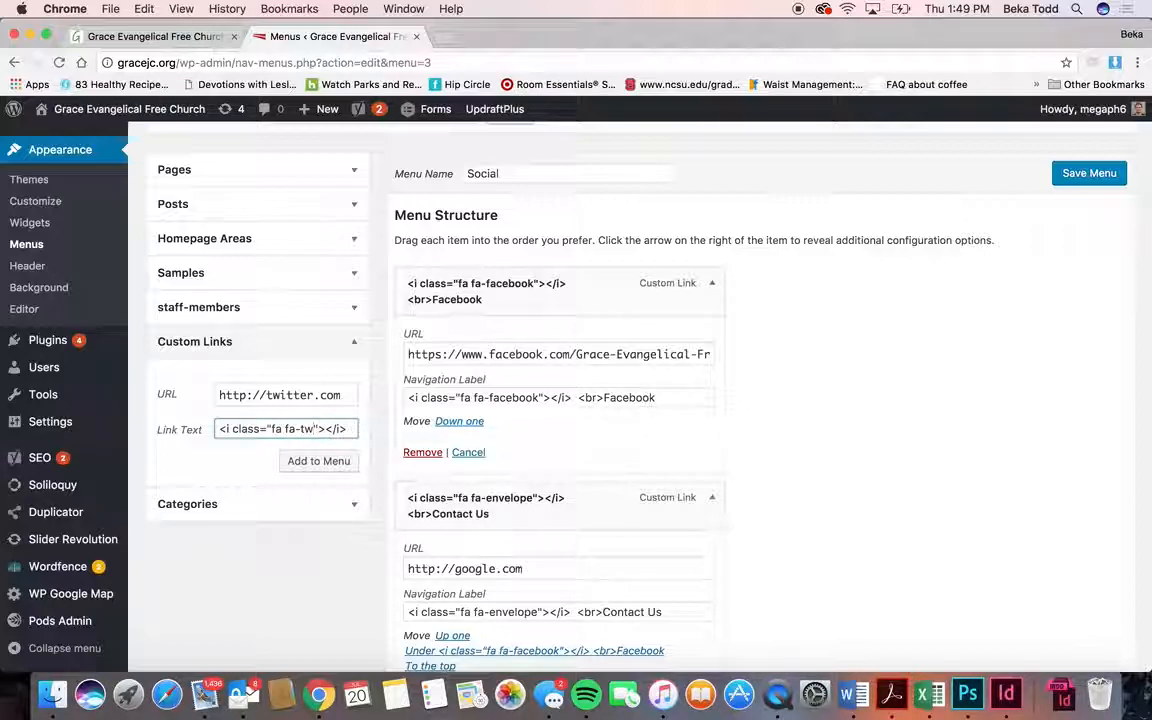
pyautogui.click(288, 470)
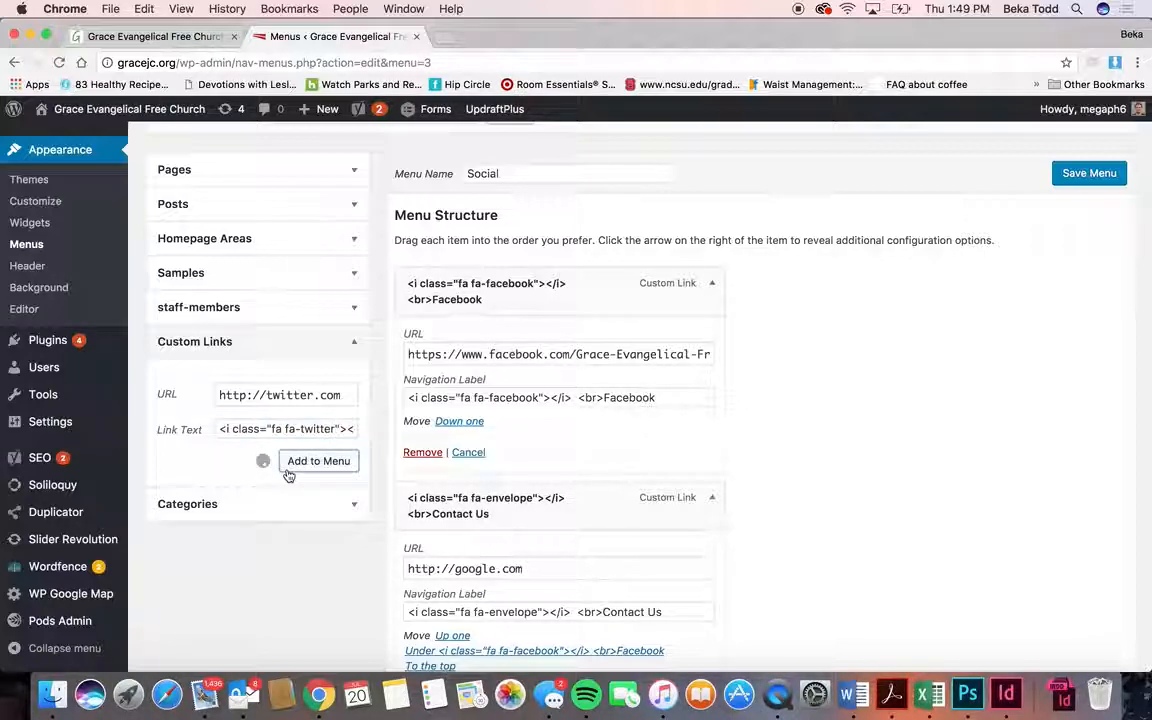
pyautogui.scroll(-5, 575, 455)
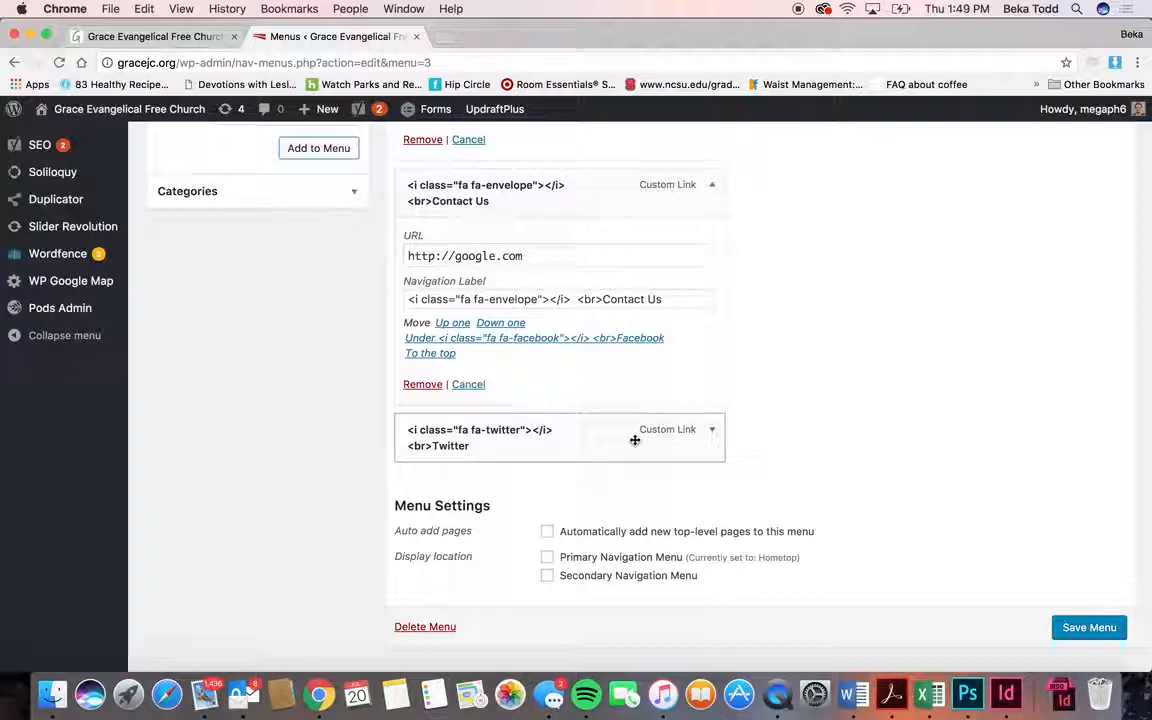
pyautogui.moveTo(716, 446)
pyautogui.mouseDown()
pyautogui.moveTo(707, 221)
pyautogui.moveTo(733, 458)
pyautogui.moveTo(736, 442)
pyautogui.mouseUp()
pyautogui.click(736, 442)
pyautogui.click(455, 640)
pyautogui.click(1088, 653)
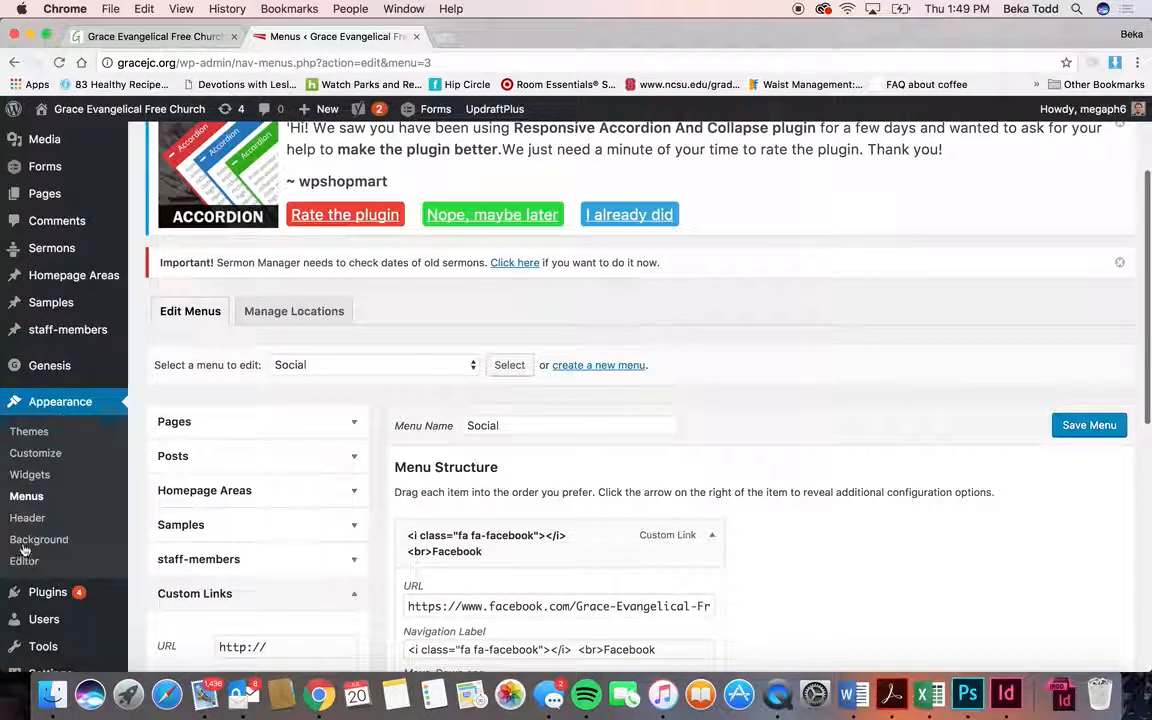
pyautogui.scroll(-3, 113, 462)
pyautogui.moveTo(57, 428)
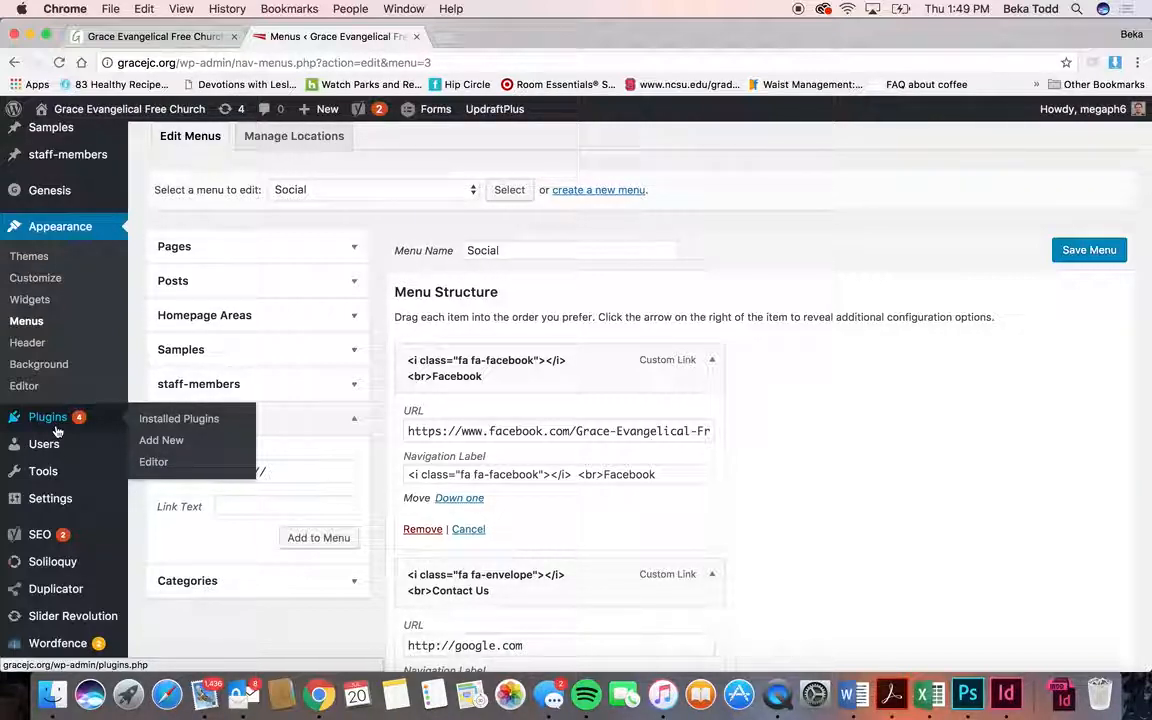
# - Go to Users, discard the menu edits, and view the administrator's profile
pyautogui.click(56, 449)
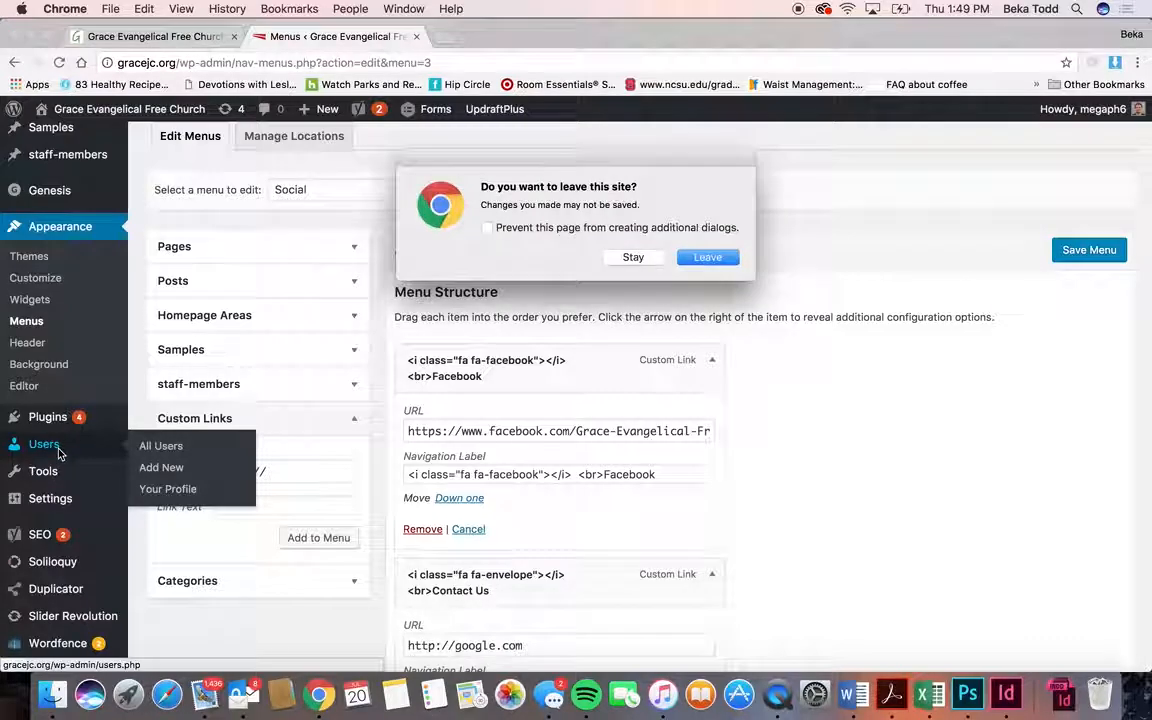
pyautogui.click(728, 259)
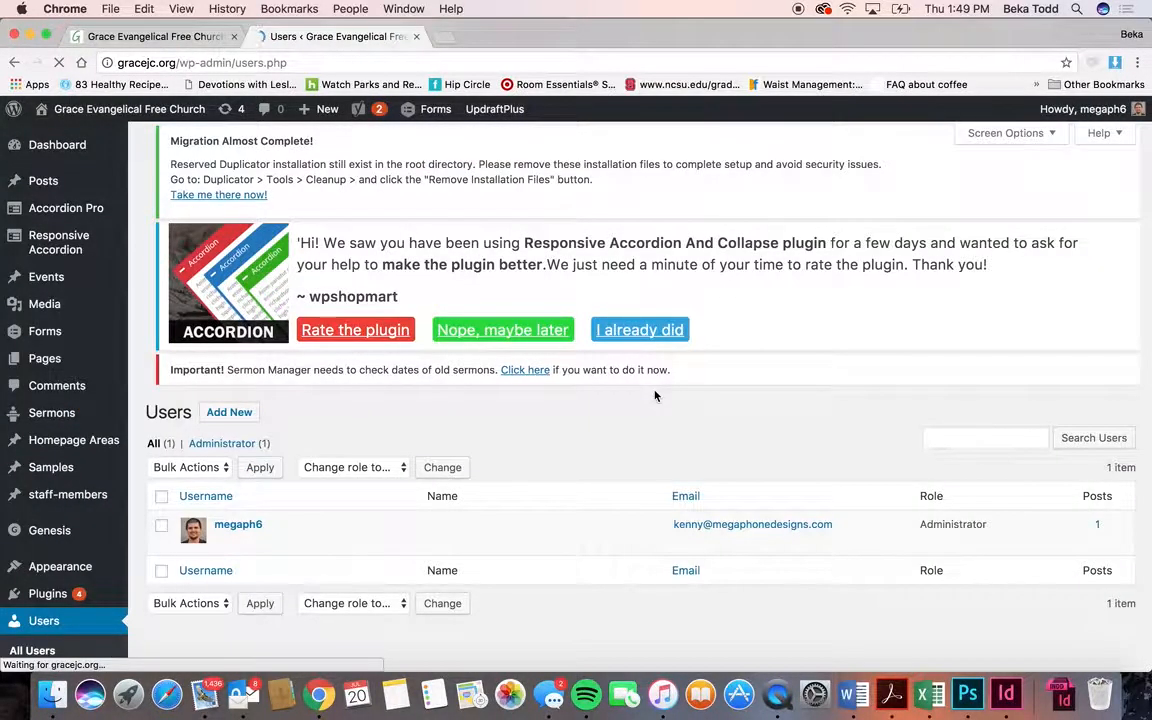
pyautogui.click(228, 555)
pyautogui.scroll(-5, 255, 557)
pyautogui.scroll(-10, 255, 557)
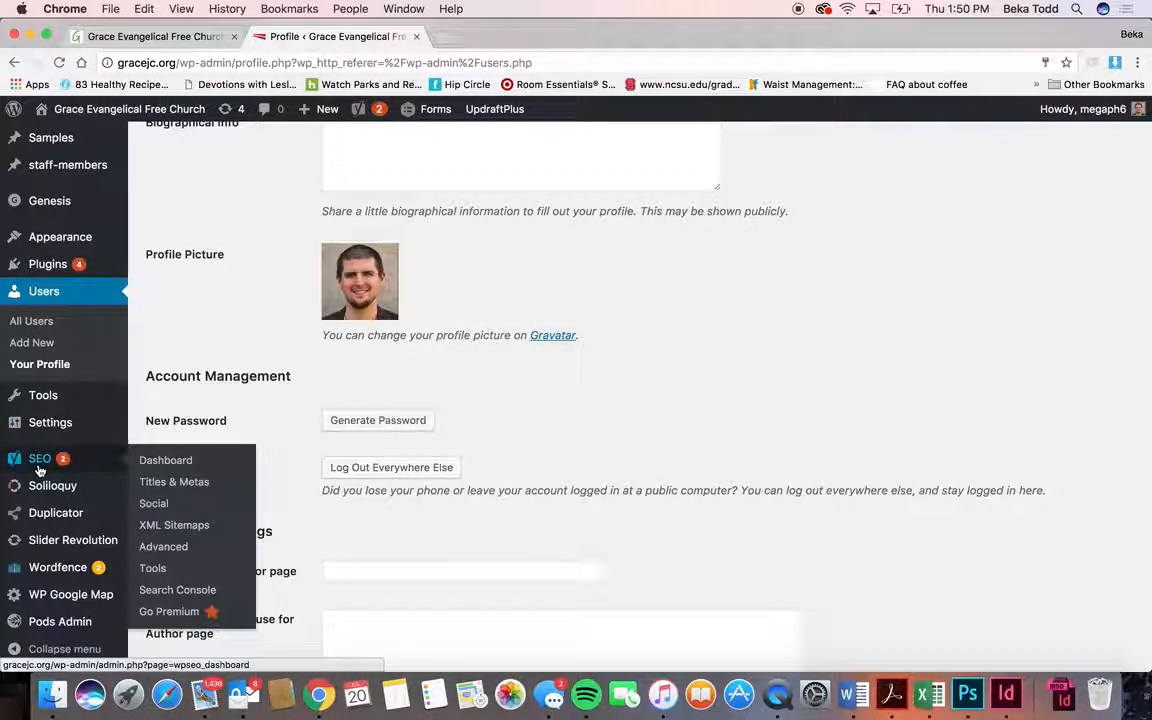
# - Open the Slider Revolution plugin page from the admin sidebar
pyautogui.moveTo(56, 489)
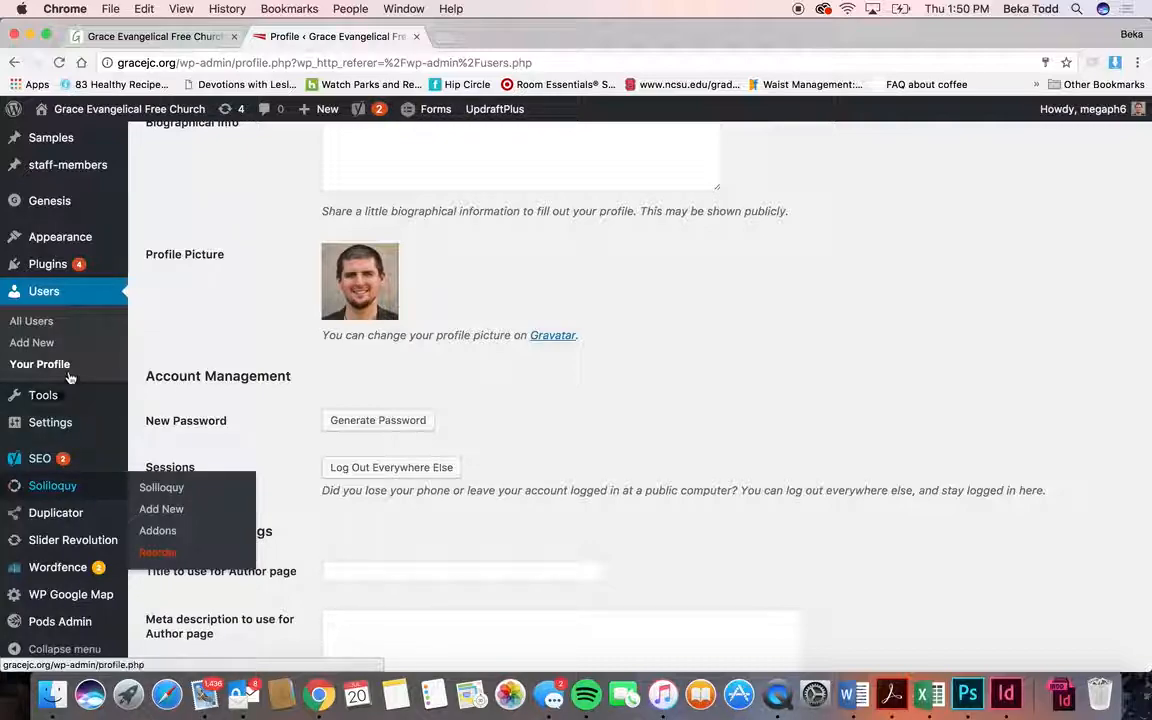
pyautogui.moveTo(65, 432)
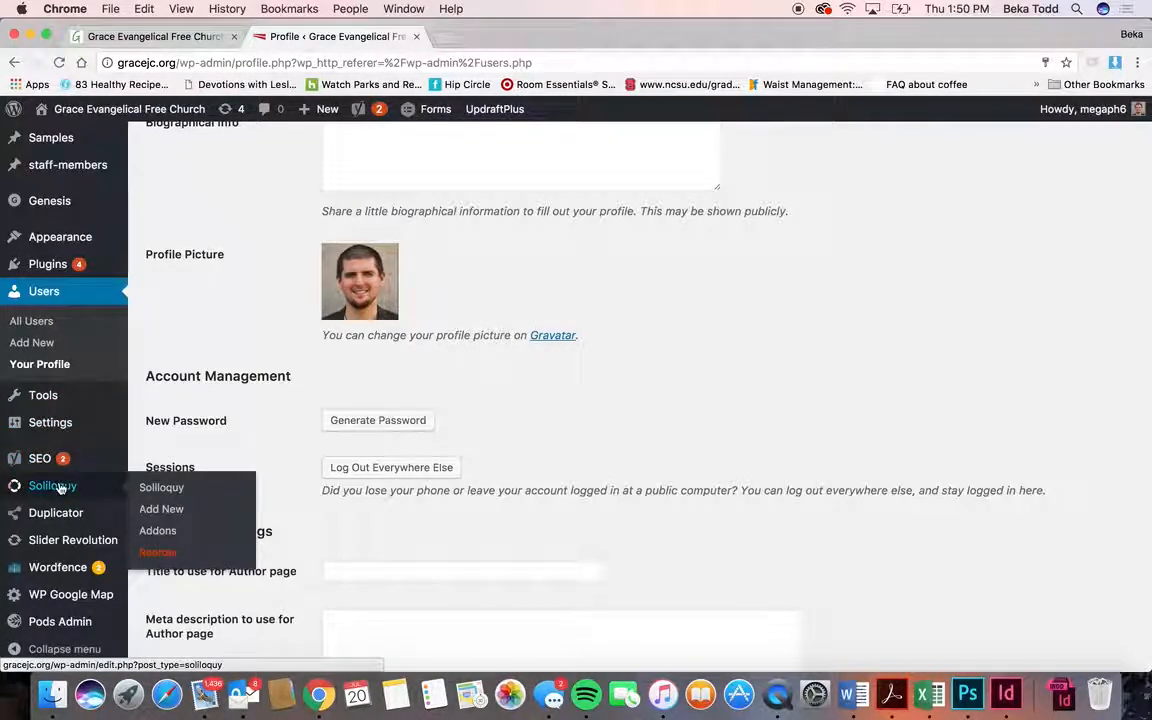
pyautogui.moveTo(70, 521)
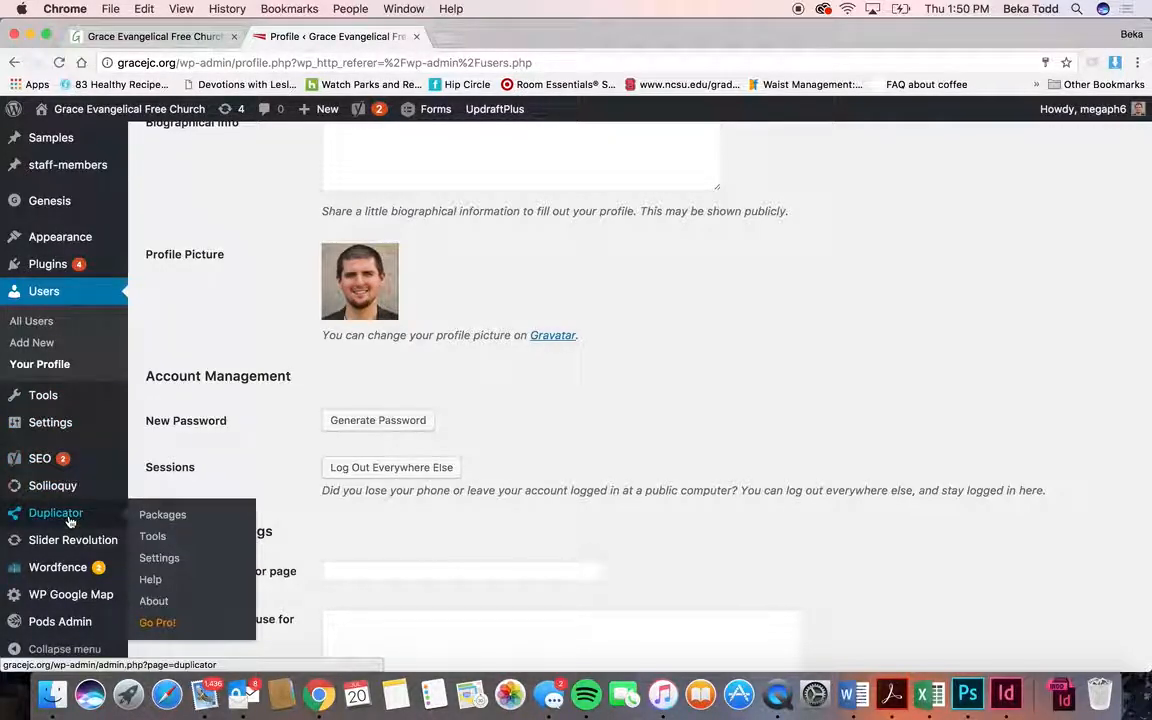
pyautogui.scroll(-2, 75, 541)
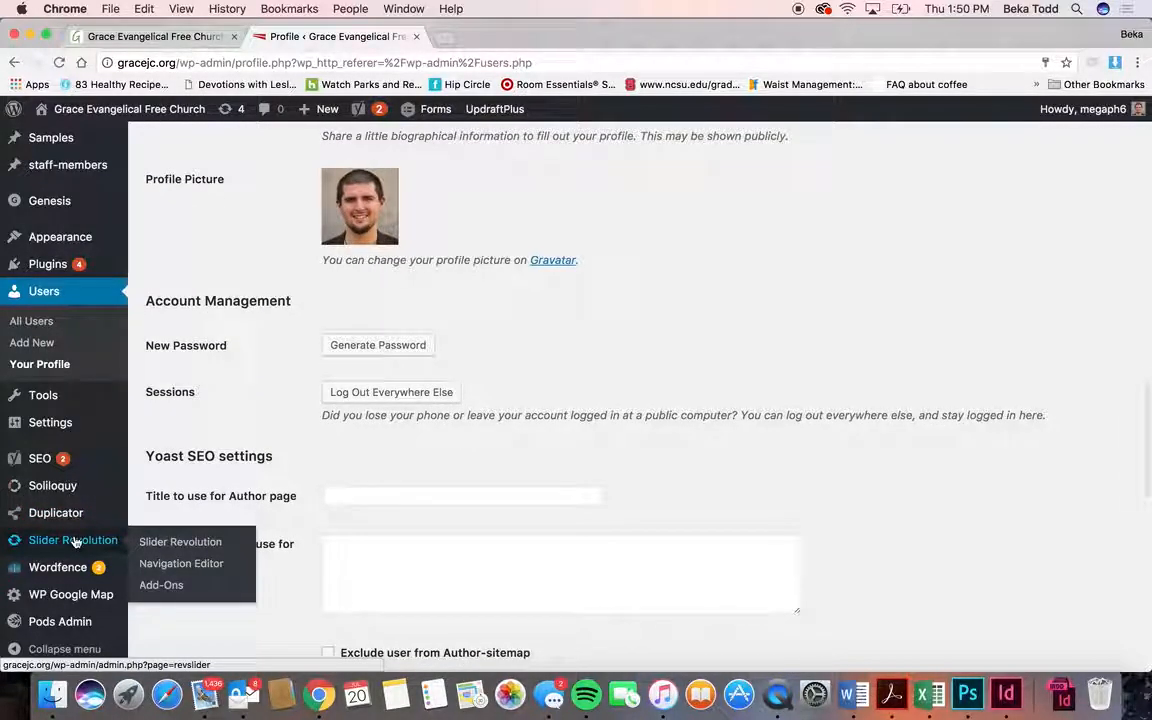
pyautogui.click(75, 541)
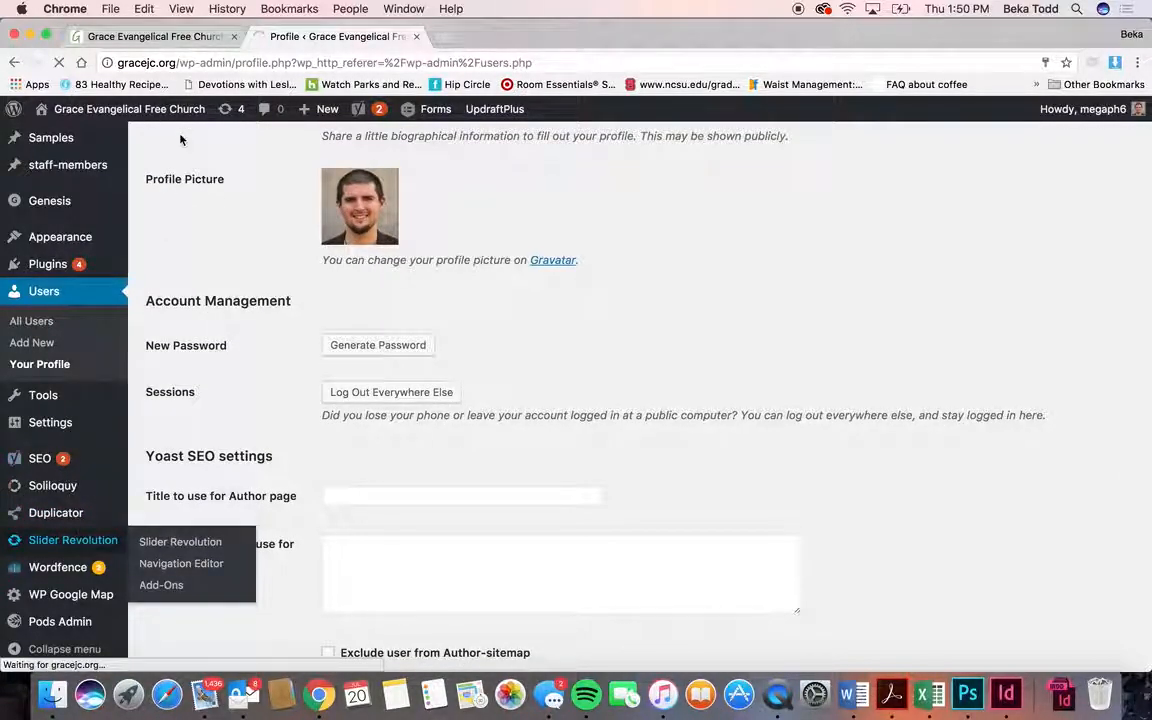
# - Open the Hometop slider, then watch the live homepage advance to the VBS August 7–11 slide
pyautogui.click(155, 36)
pyautogui.scroll(15, 514, 230)
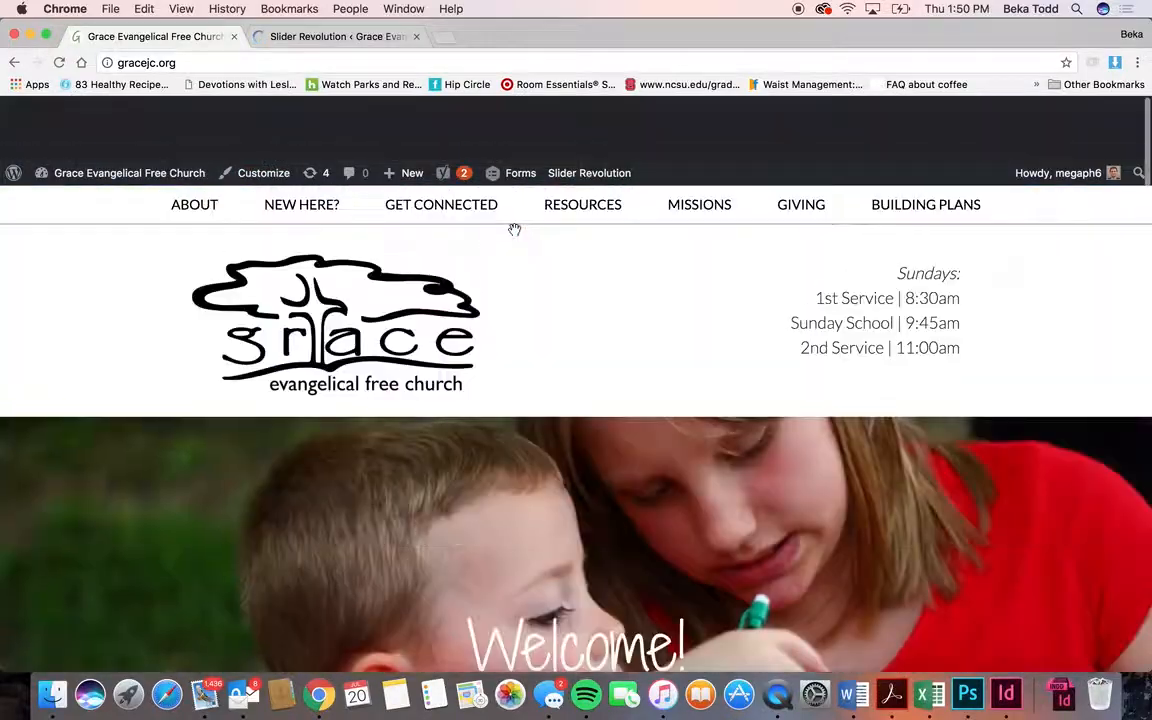
pyautogui.scroll(-5, 512, 607)
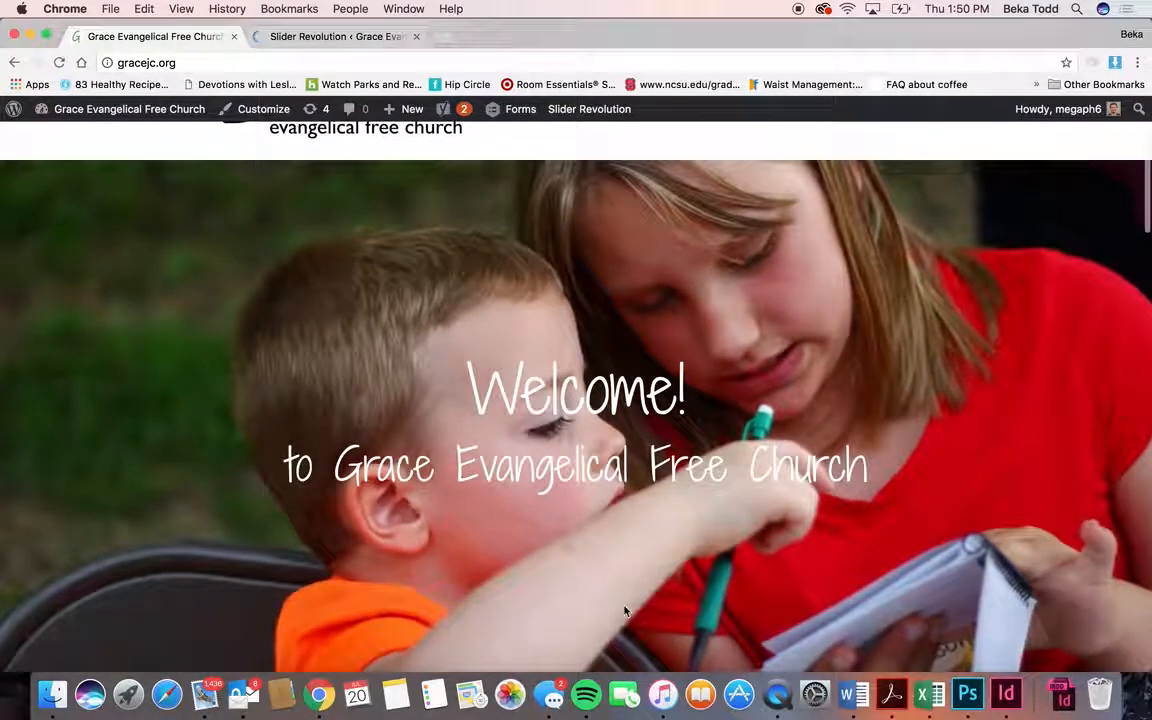
pyautogui.click(300, 36)
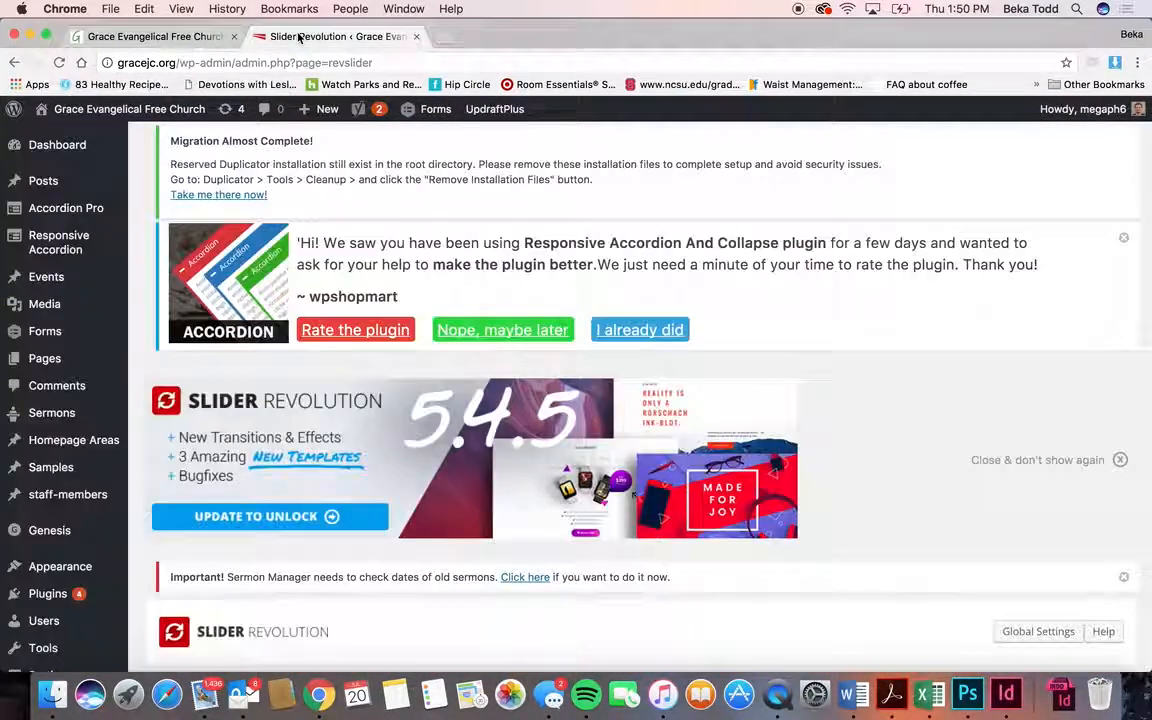
pyautogui.scroll(-5, 424, 288)
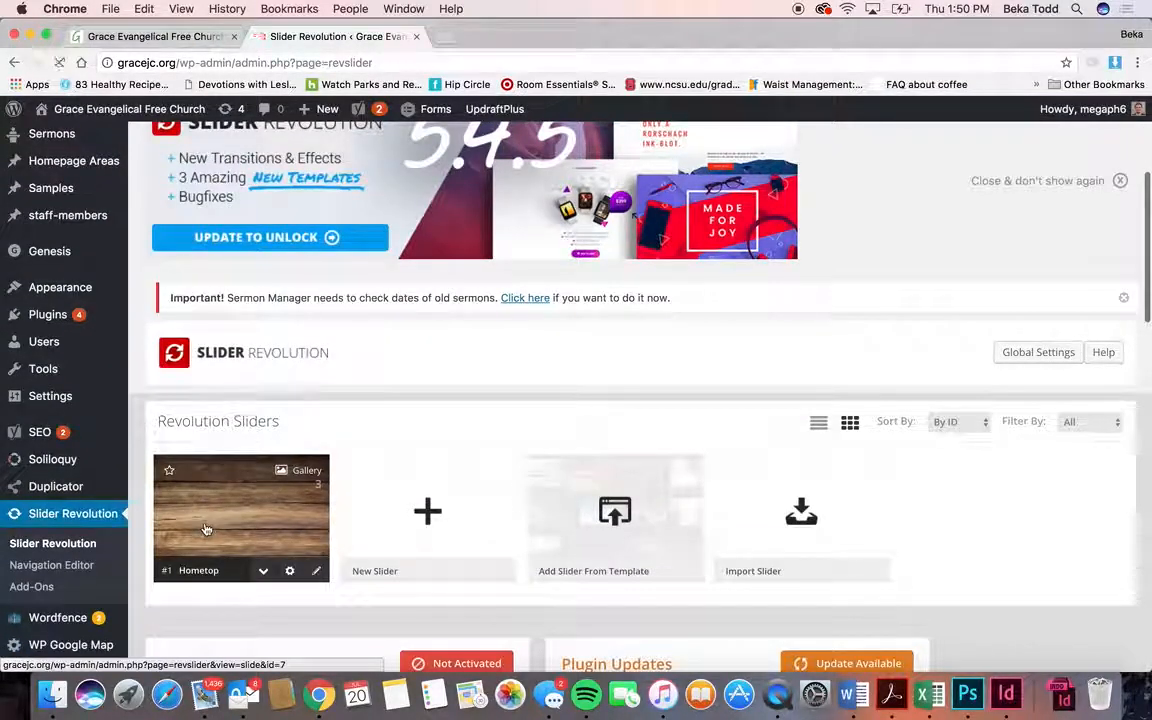
pyautogui.click(205, 529)
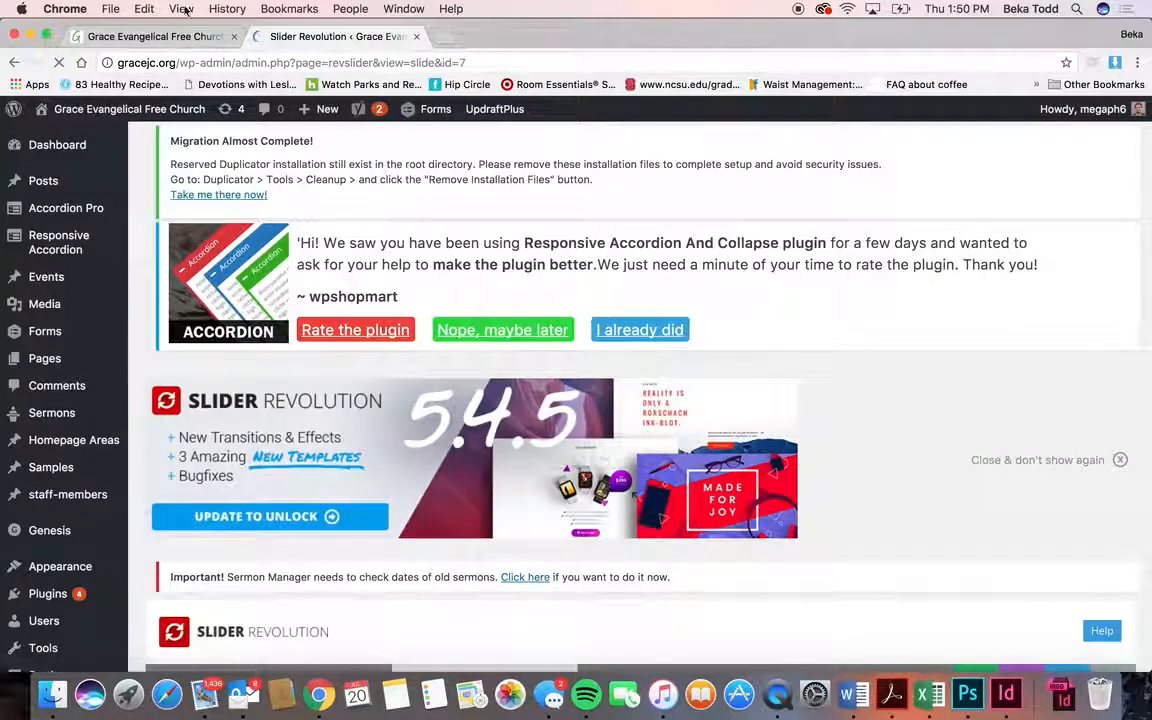
pyautogui.click(155, 40)
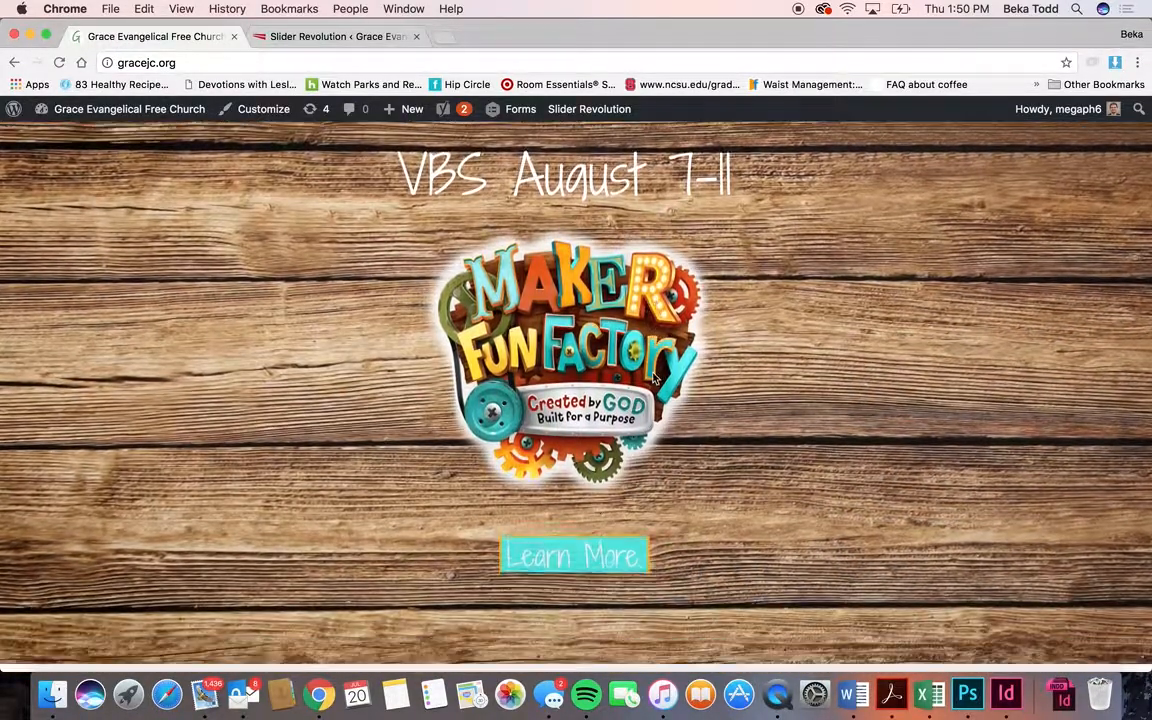
pyautogui.scroll(-1, 370, 378)
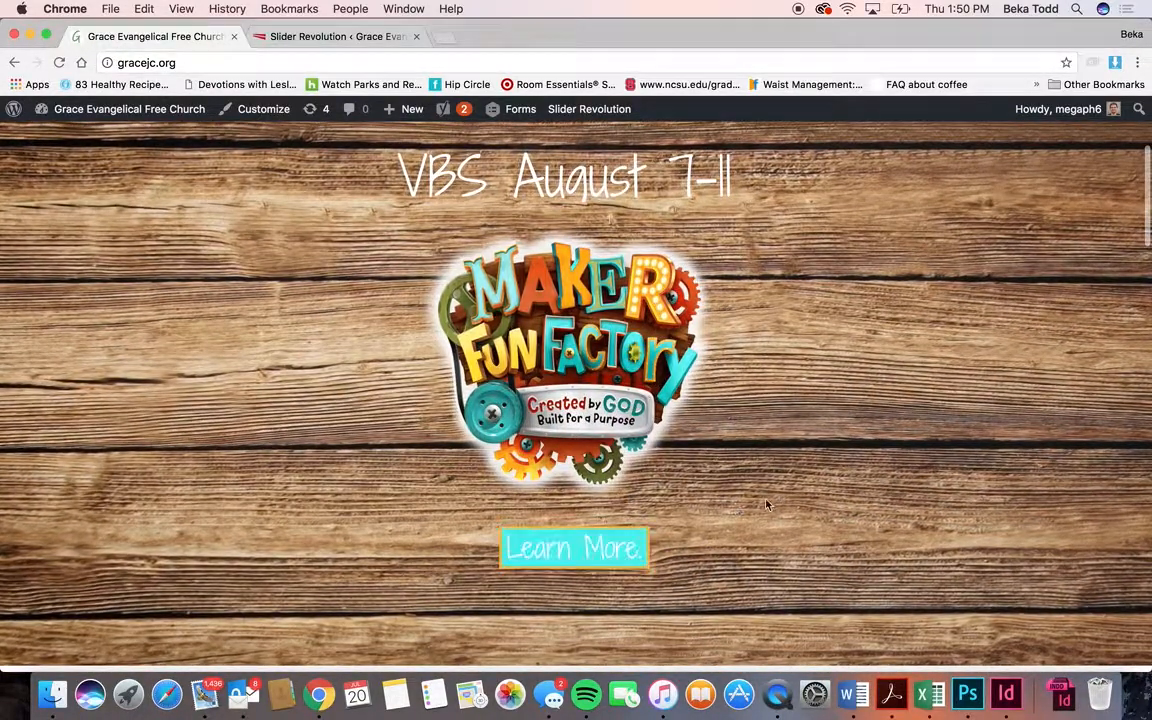
# - Return to the Hometop slider editor and open its Static / Global Layers slide
pyautogui.click(300, 36)
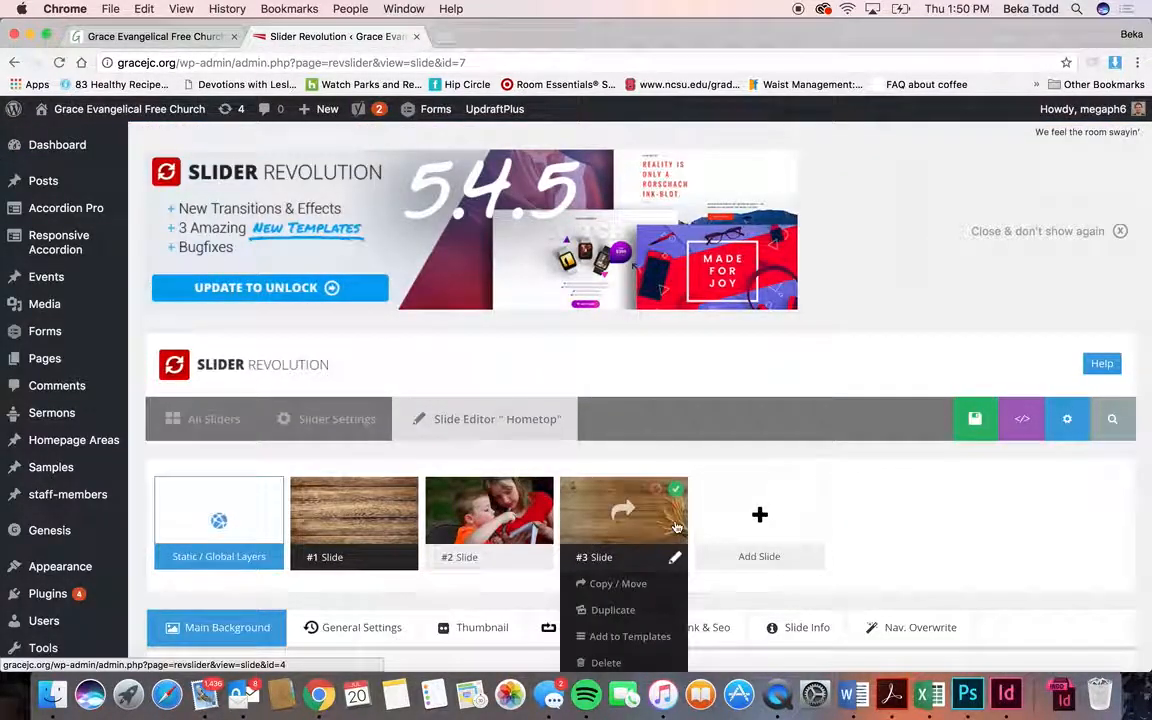
pyautogui.scroll(-3, 675, 526)
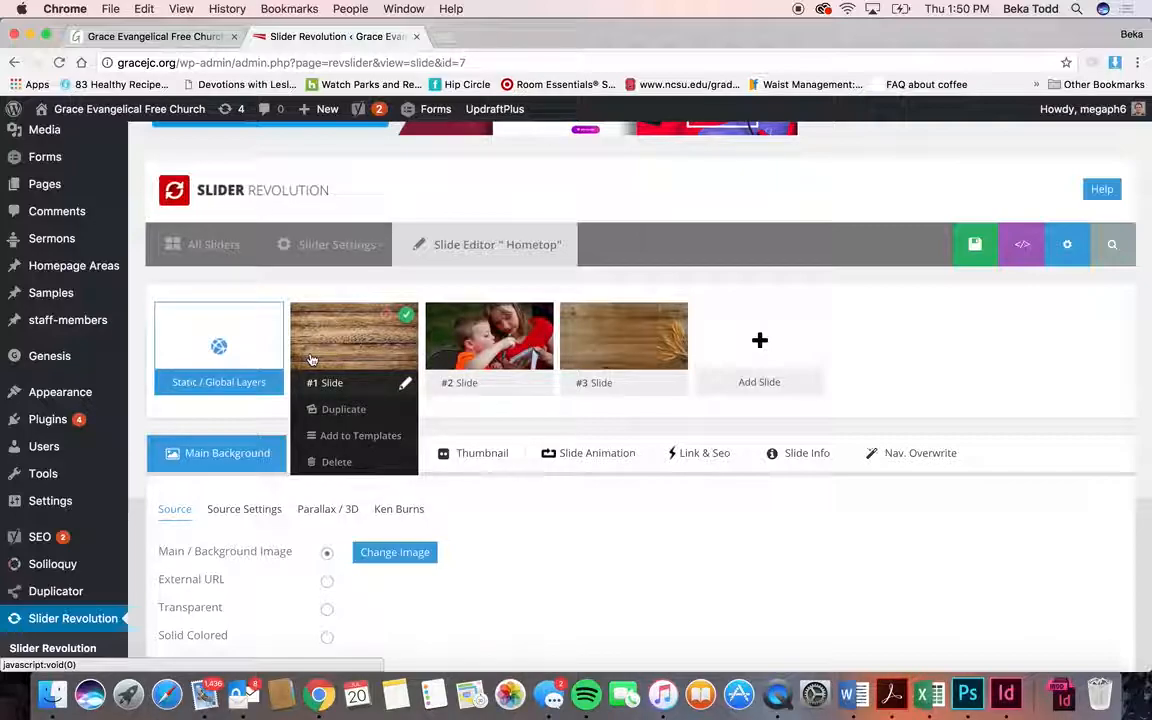
pyautogui.click(254, 349)
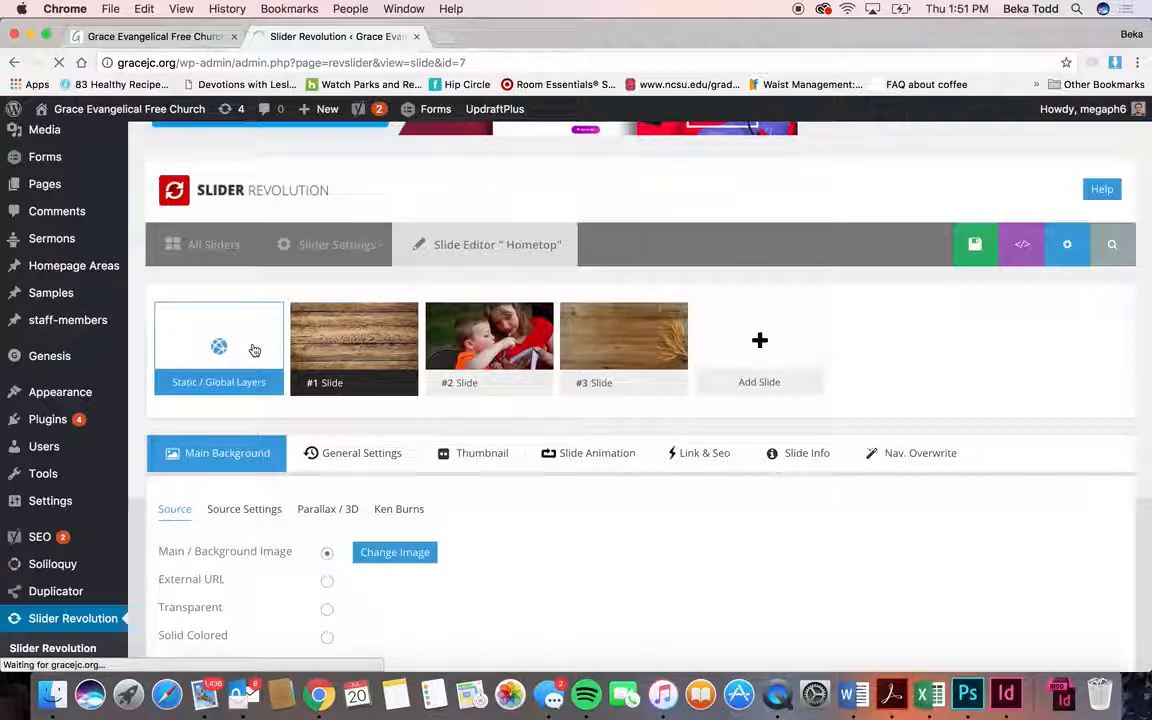
pyautogui.scroll(-5, 254, 349)
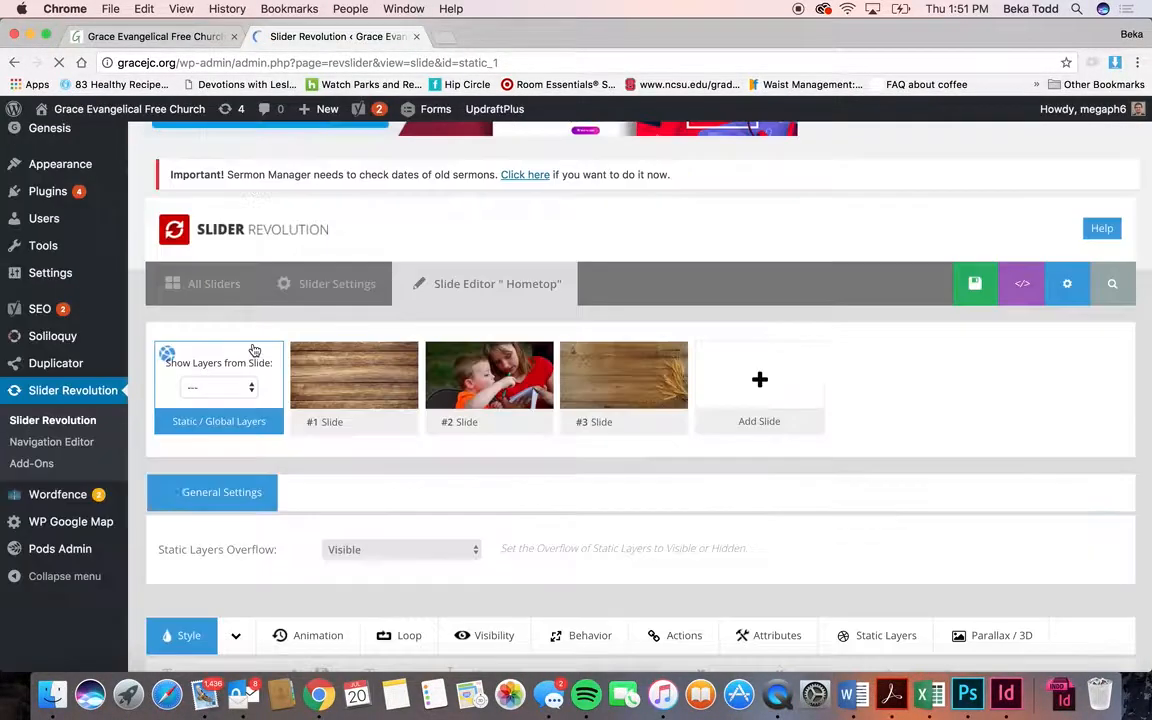
# - Select the Welcome! text layer and review its text via the layer list
pyautogui.scroll(-5, 254, 349)
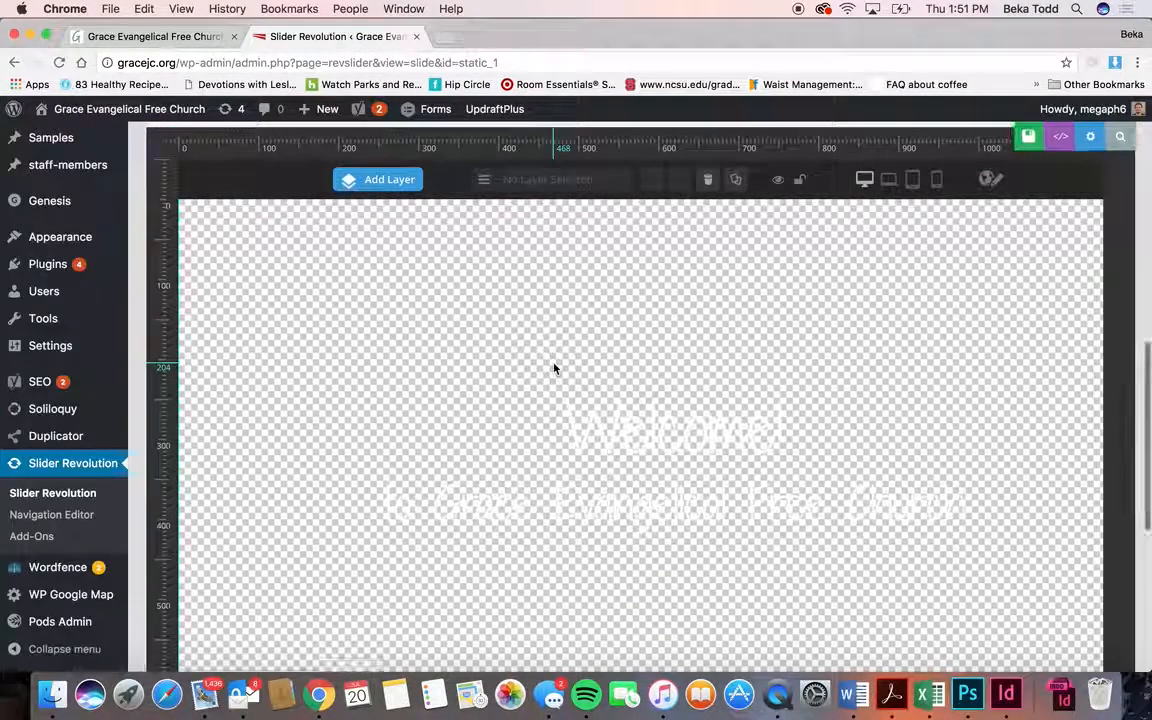
pyautogui.click(675, 430)
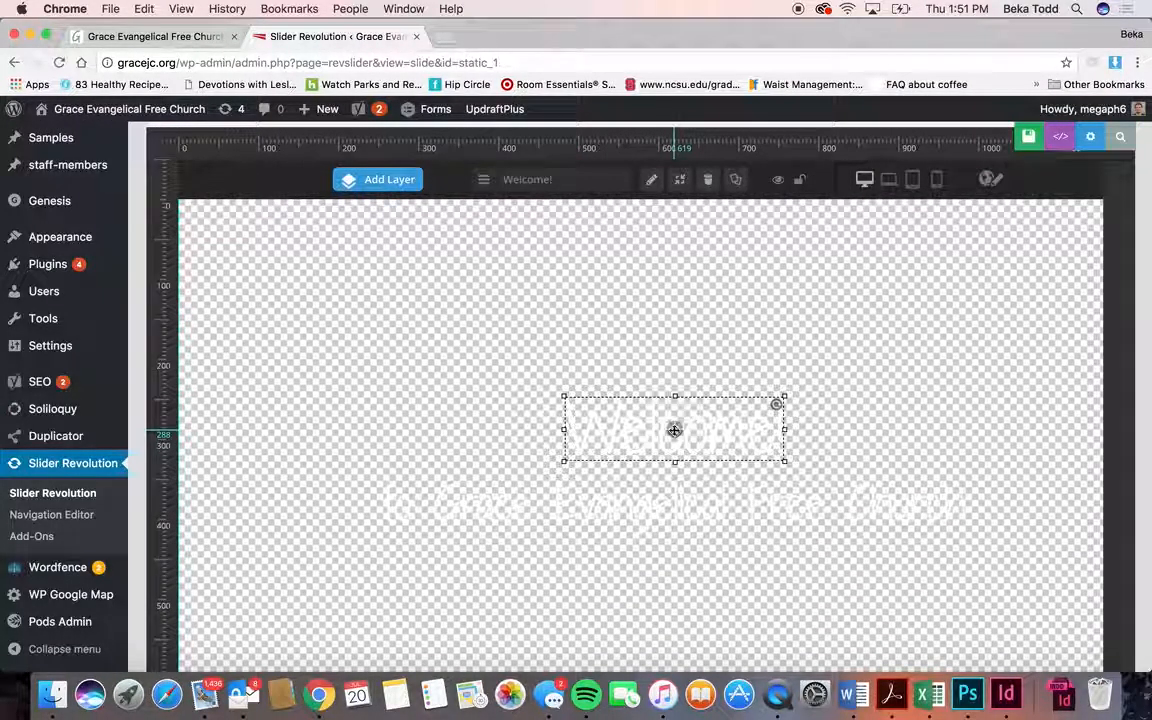
pyautogui.click(483, 179)
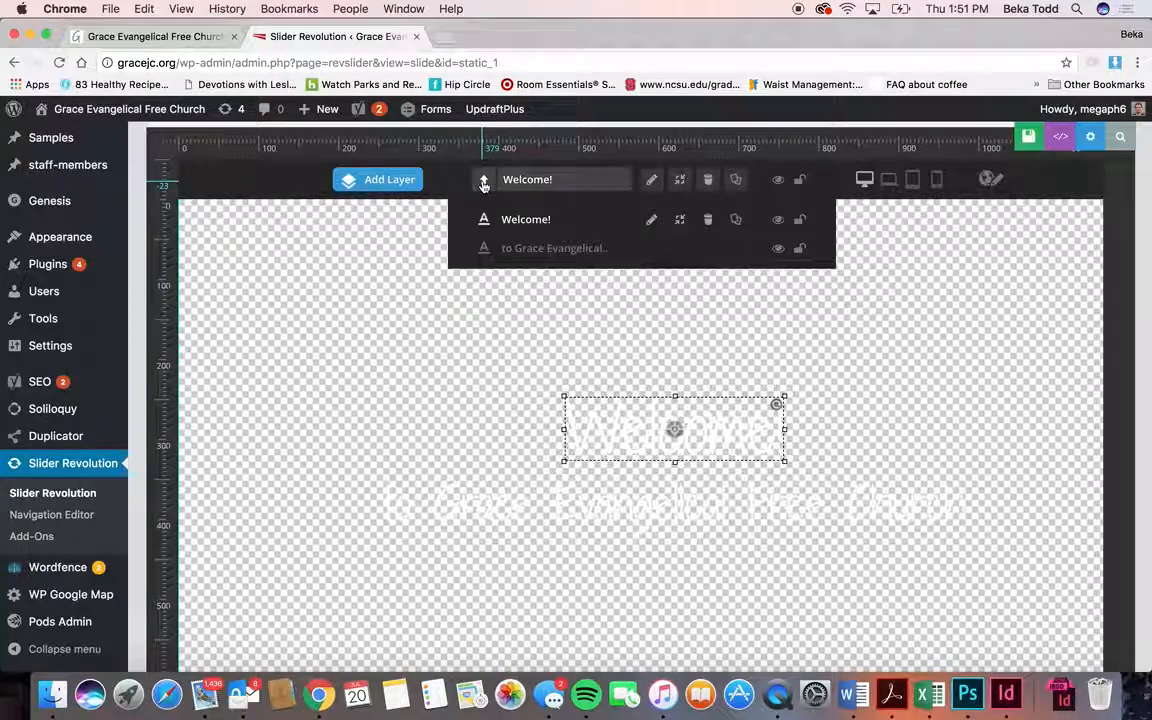
pyautogui.click(653, 220)
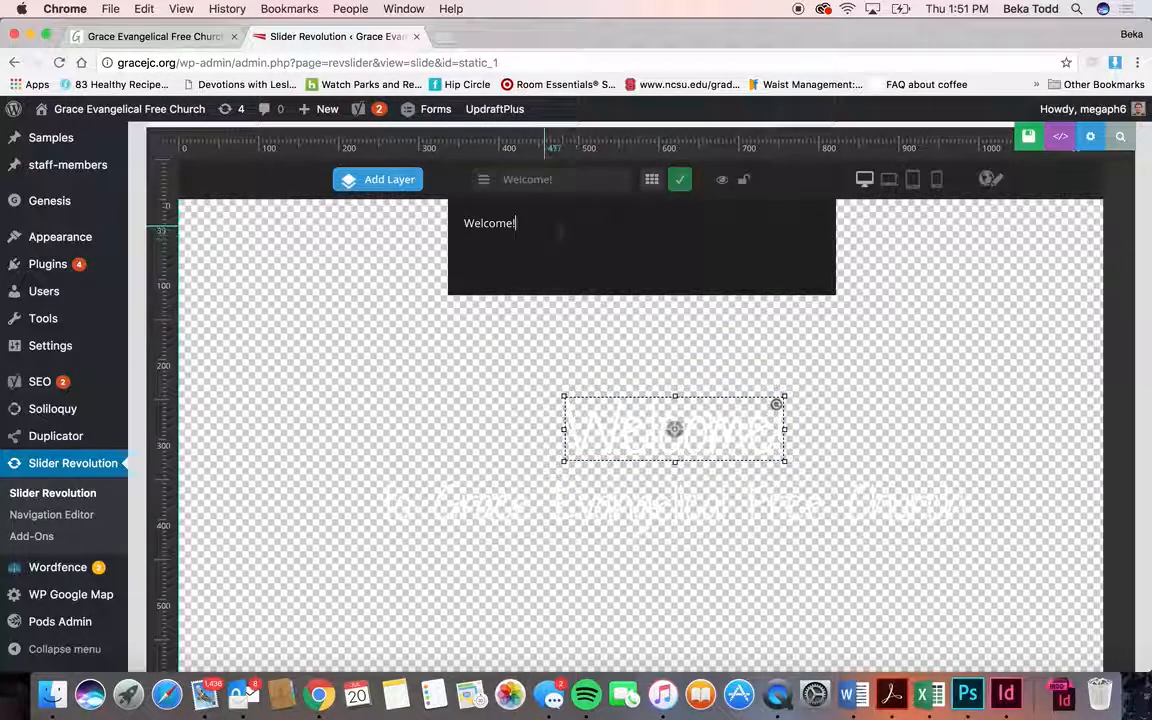
pyautogui.click(592, 513)
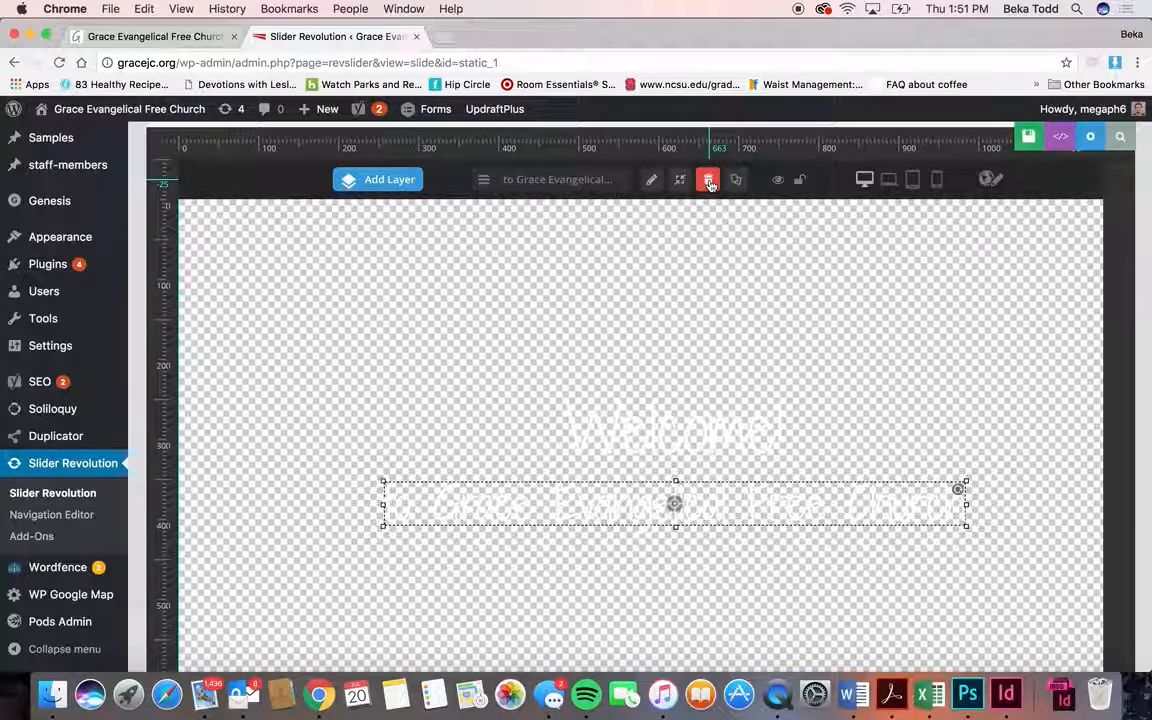
# - Inspect the Welcome! layer's styling, keeping the font weight at 400
pyautogui.click(673, 449)
pyautogui.scroll(5, 674, 470)
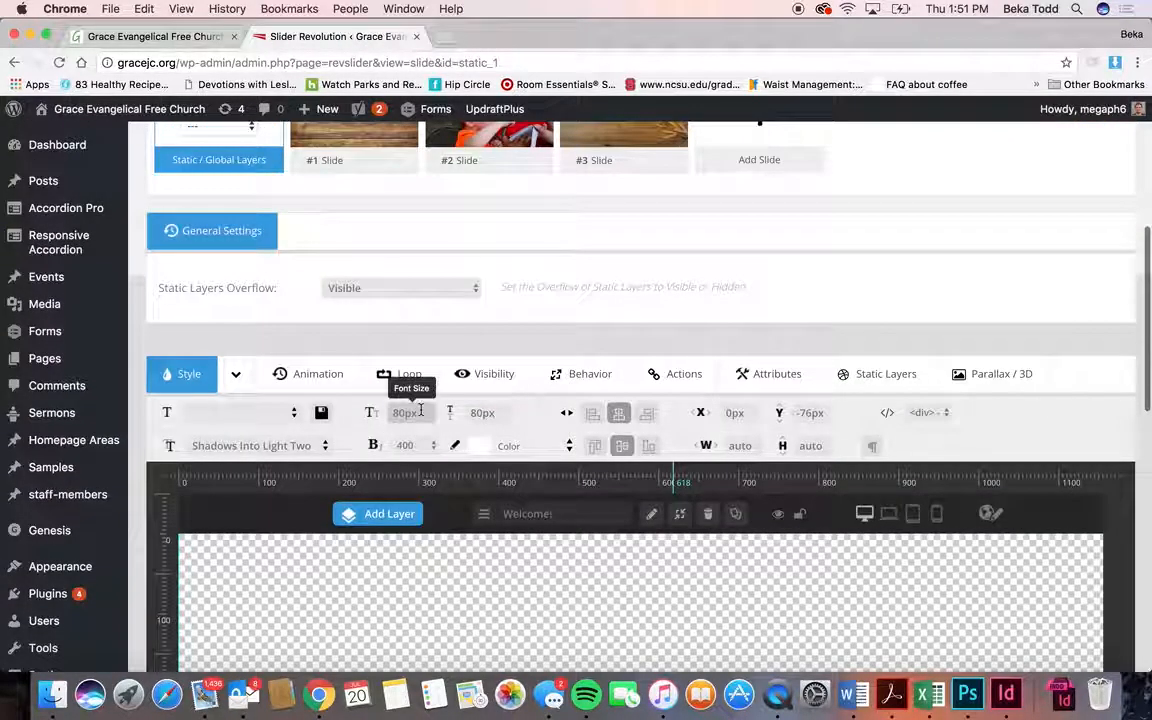
pyautogui.scroll(-2, 410, 330)
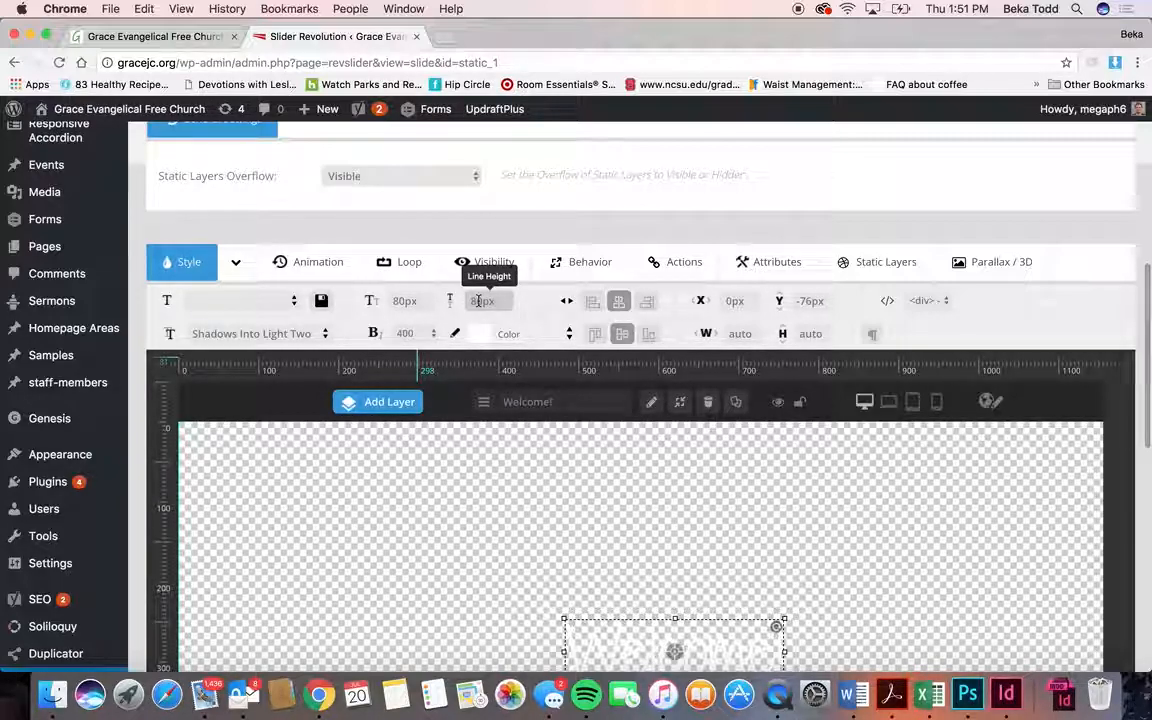
pyautogui.click(426, 336)
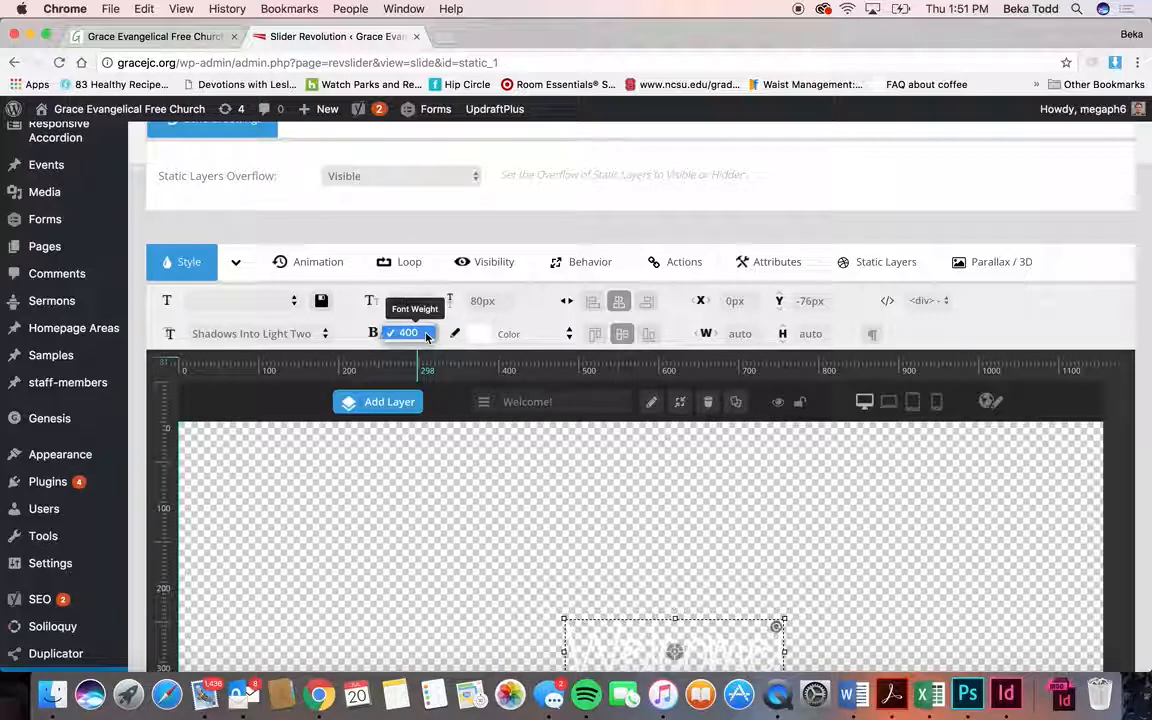
pyautogui.click(426, 336)
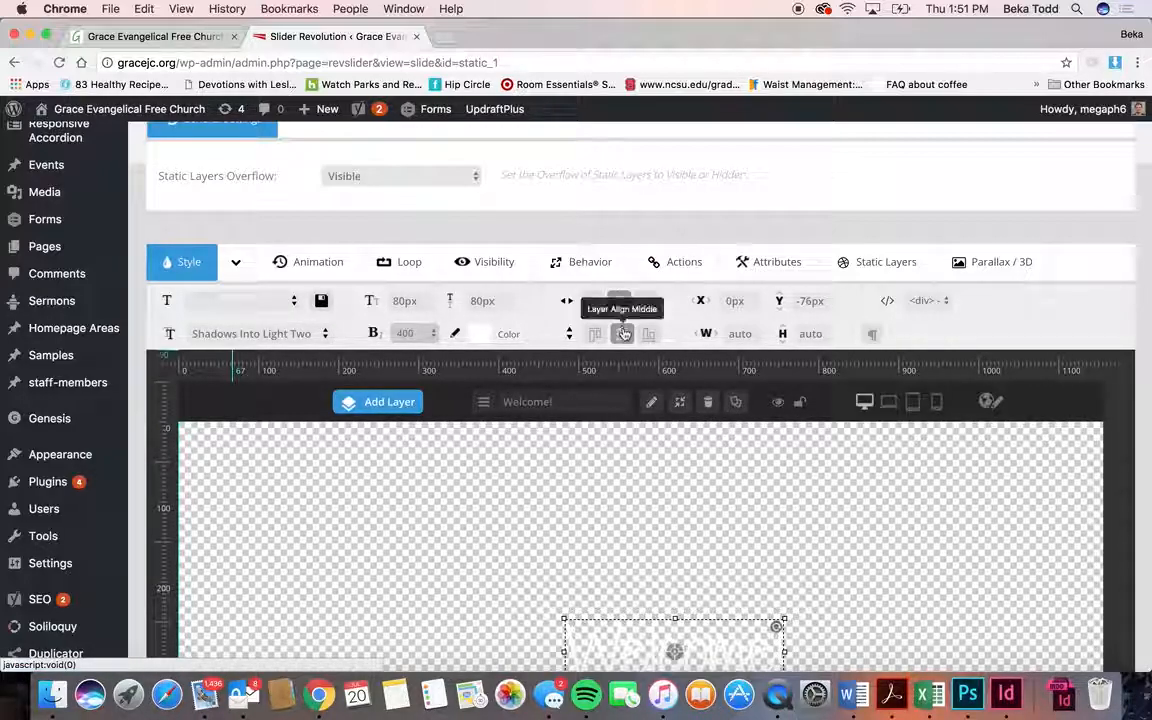
pyautogui.scroll(-2, 690, 508)
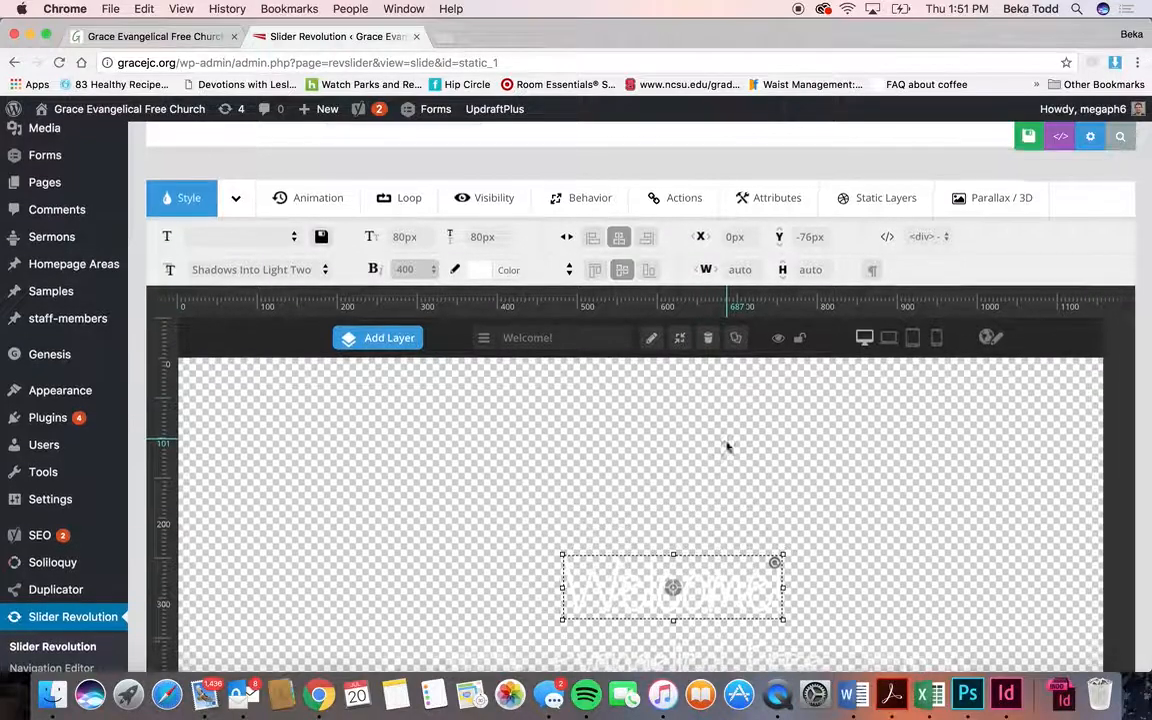
pyautogui.scroll(-1, 600, 300)
# - Leave the Welcome! text colour unchanged and open the 'Show Layers from Slide' dropdown
pyautogui.click(493, 240)
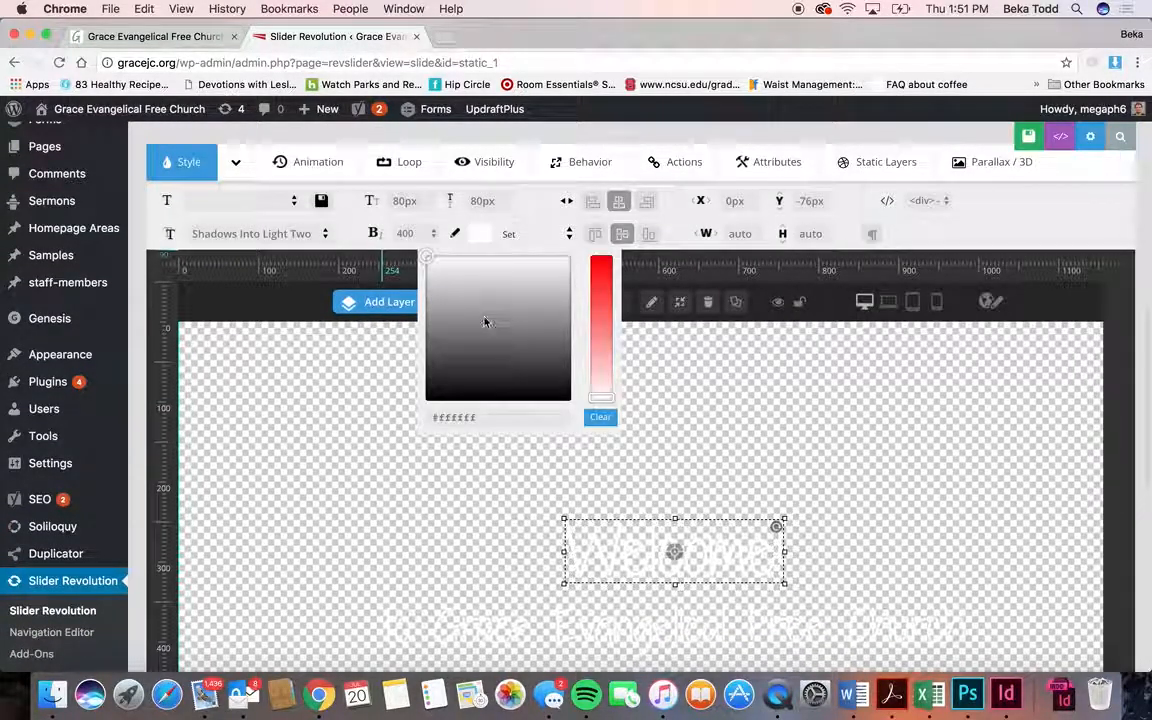
pyautogui.click(510, 243)
pyautogui.scroll(-1, 600, 391)
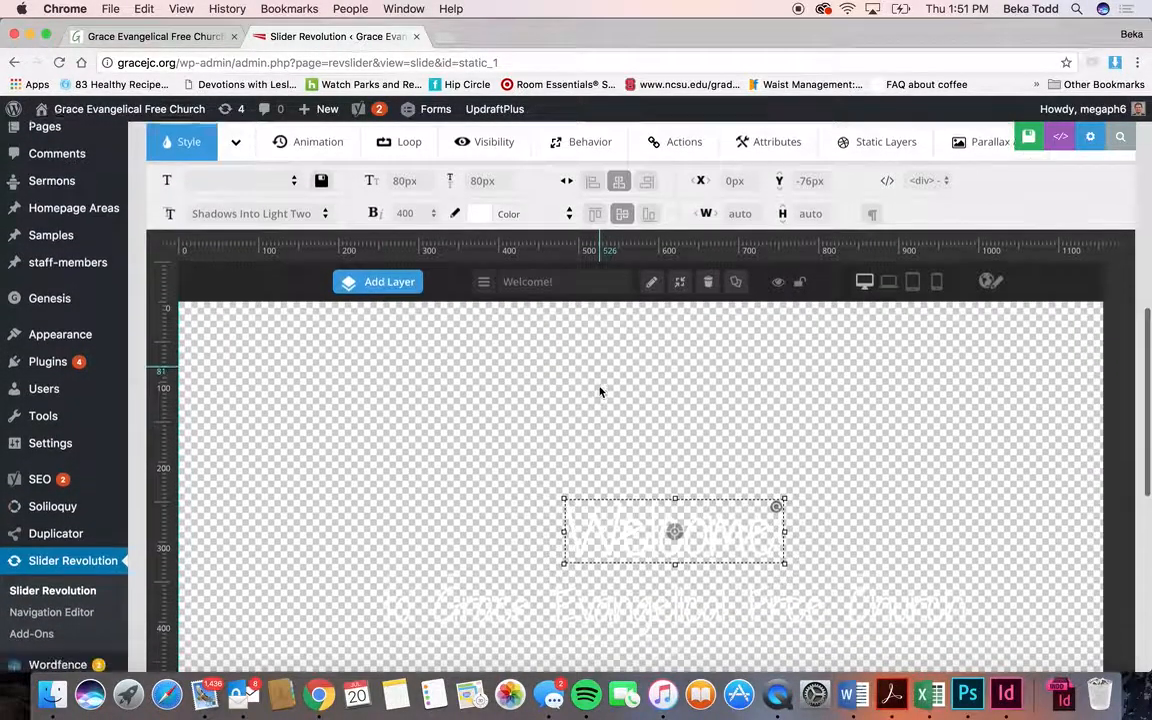
pyautogui.scroll(10, 600, 391)
pyautogui.scroll(-9, 600, 391)
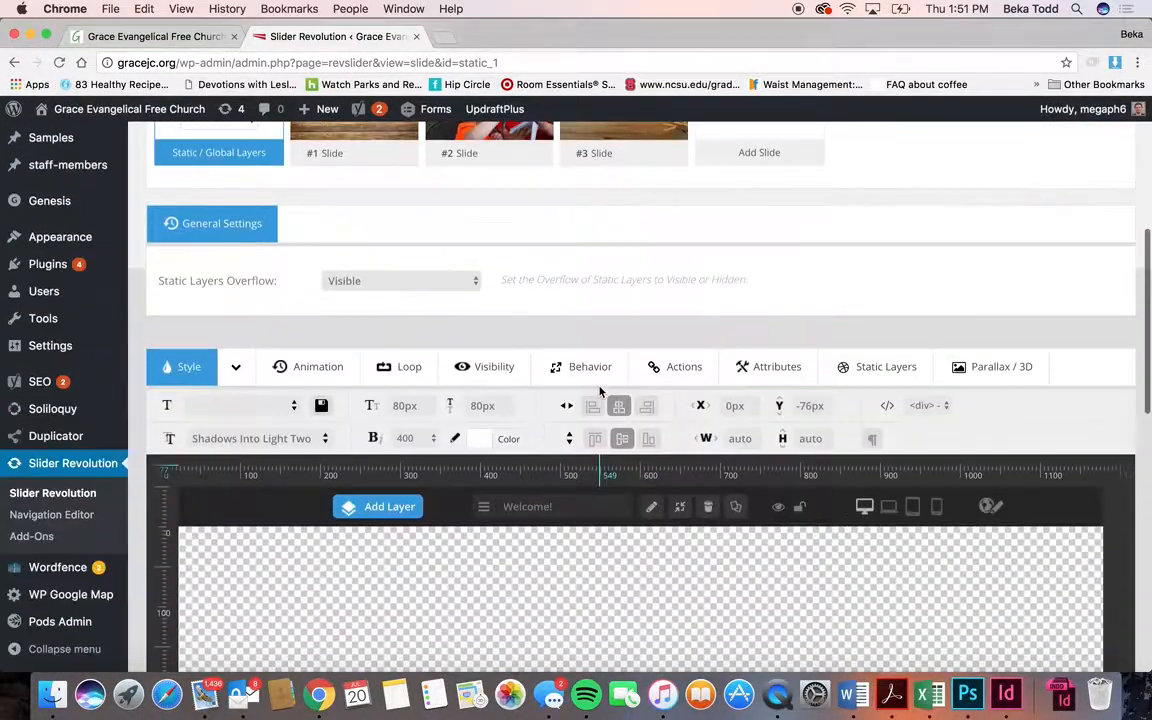
pyautogui.scroll(-2, 600, 418)
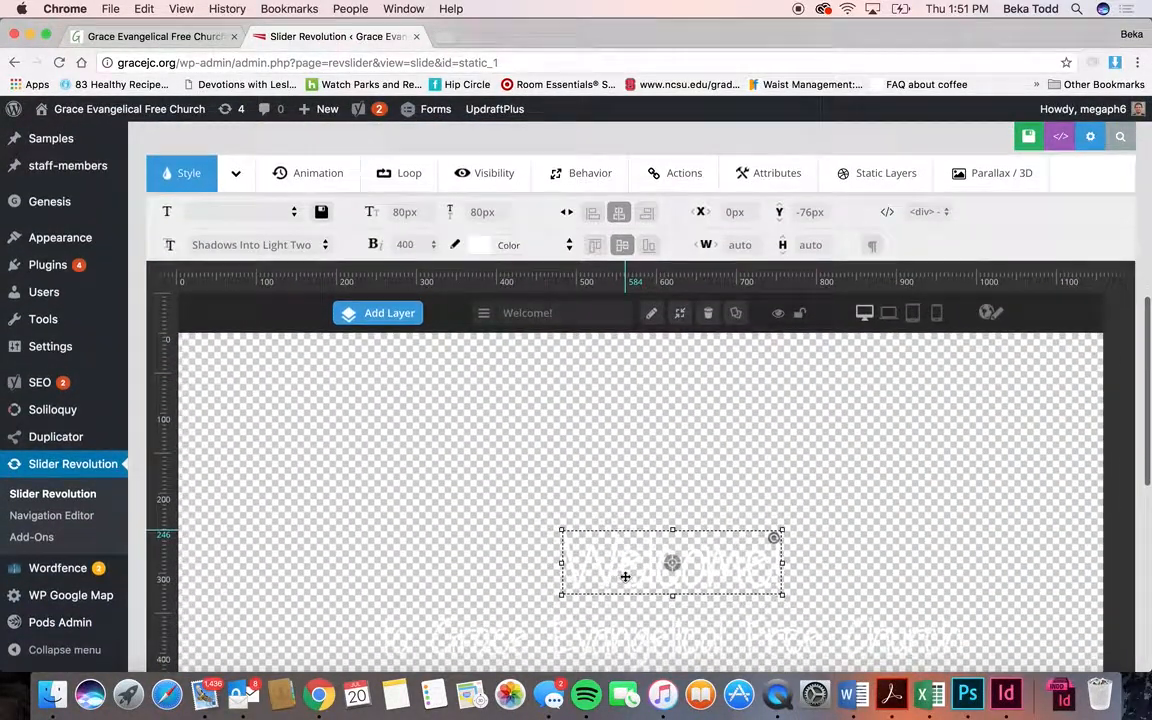
pyautogui.scroll(8, 758, 409)
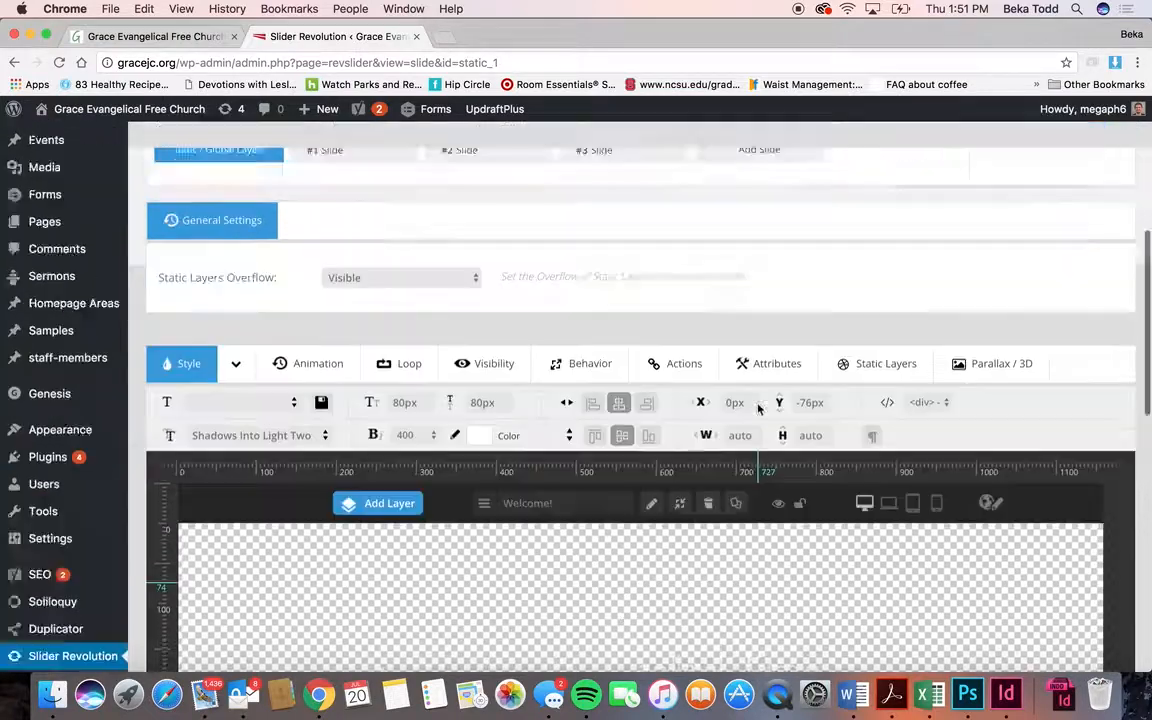
pyautogui.click(220, 332)
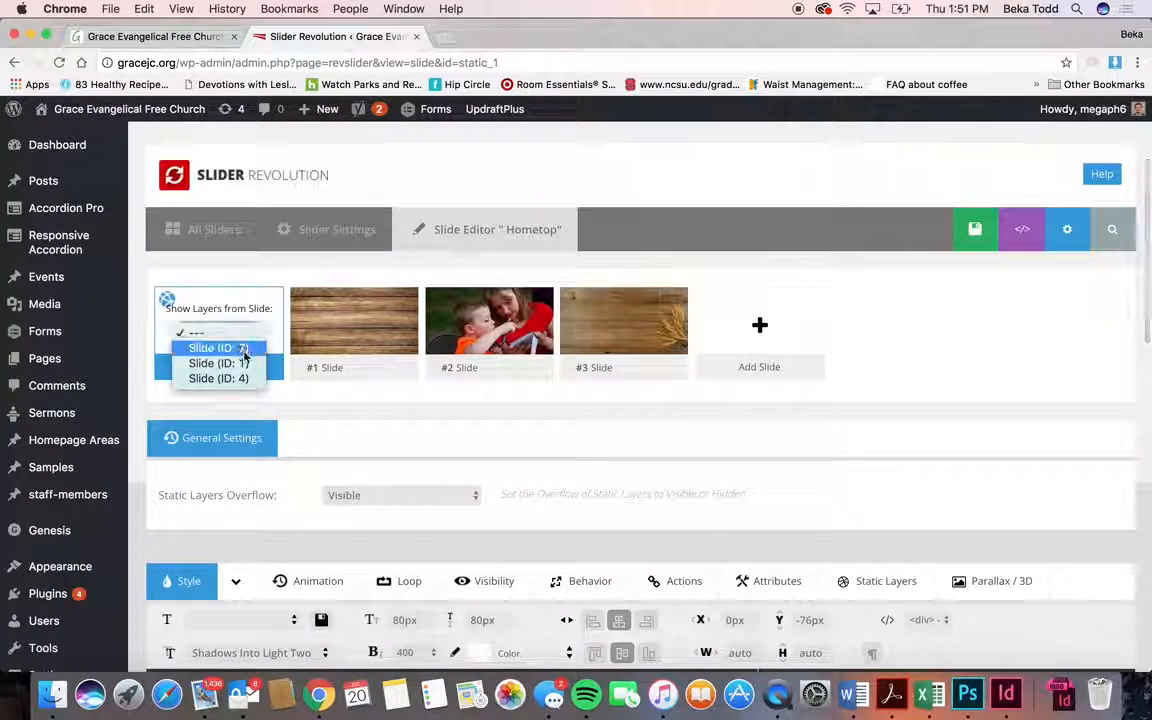
# - Show Slide (ID: 1) behind the static layers and check notebook, tablet and mobile layouts
pyautogui.click(247, 364)
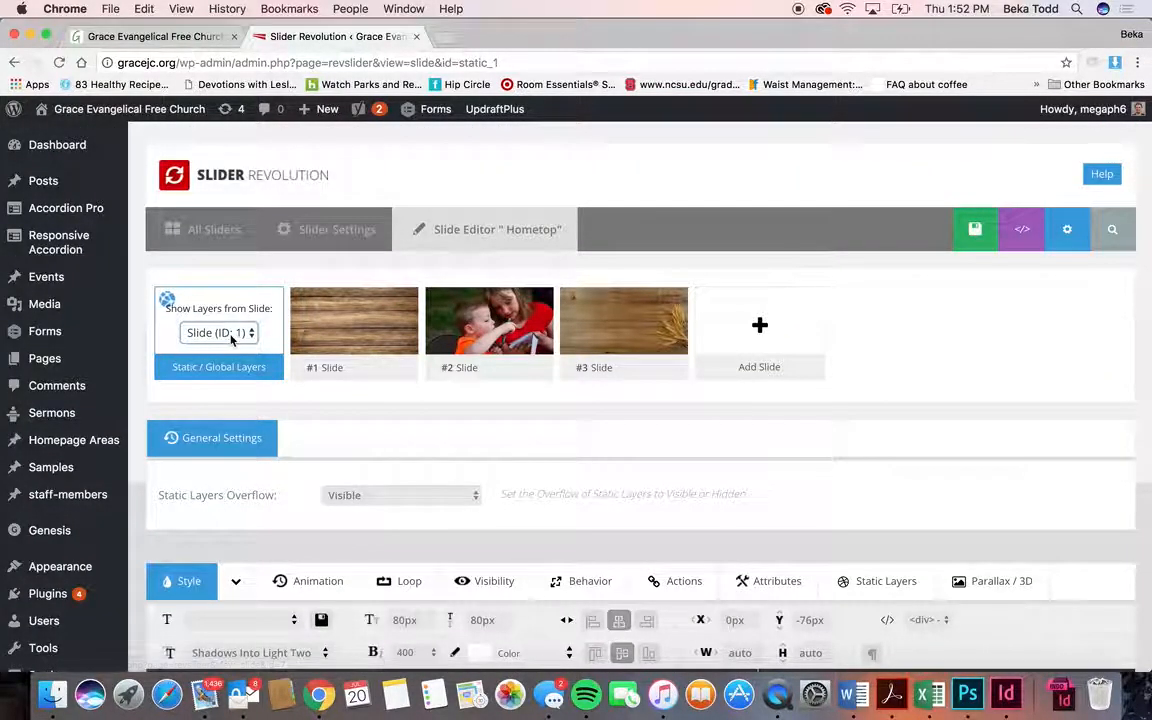
pyautogui.scroll(-7, 455, 483)
pyautogui.scroll(-3, 455, 483)
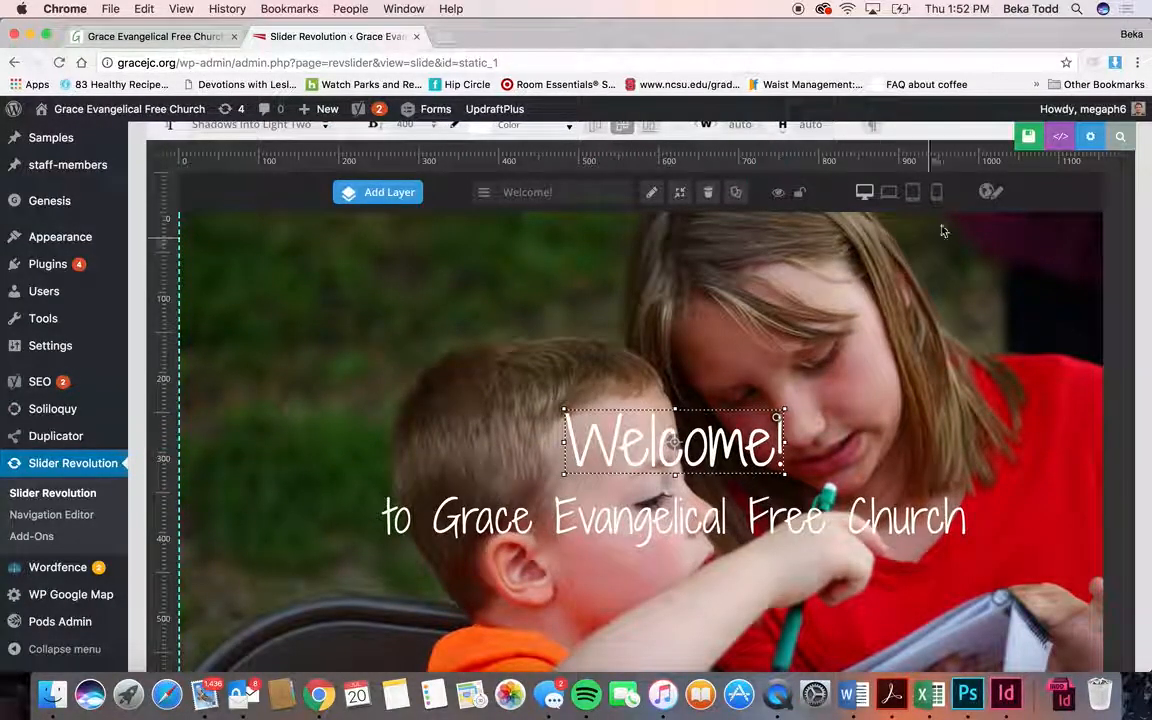
pyautogui.click(888, 192)
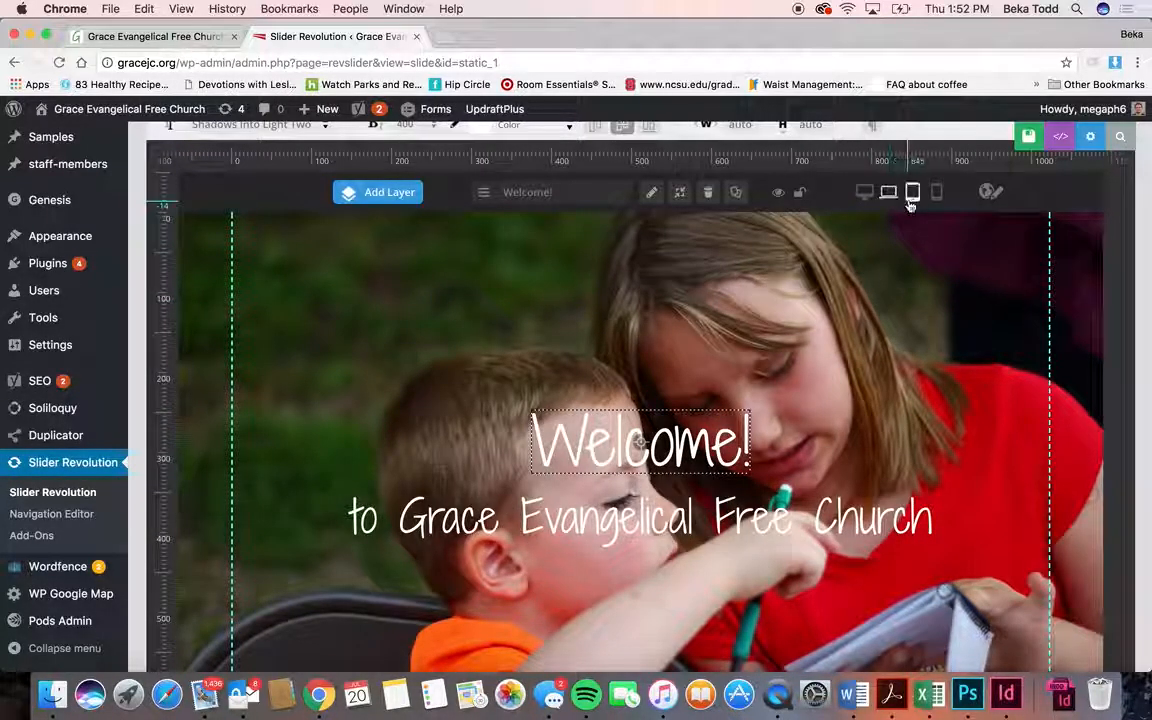
pyautogui.click(911, 197)
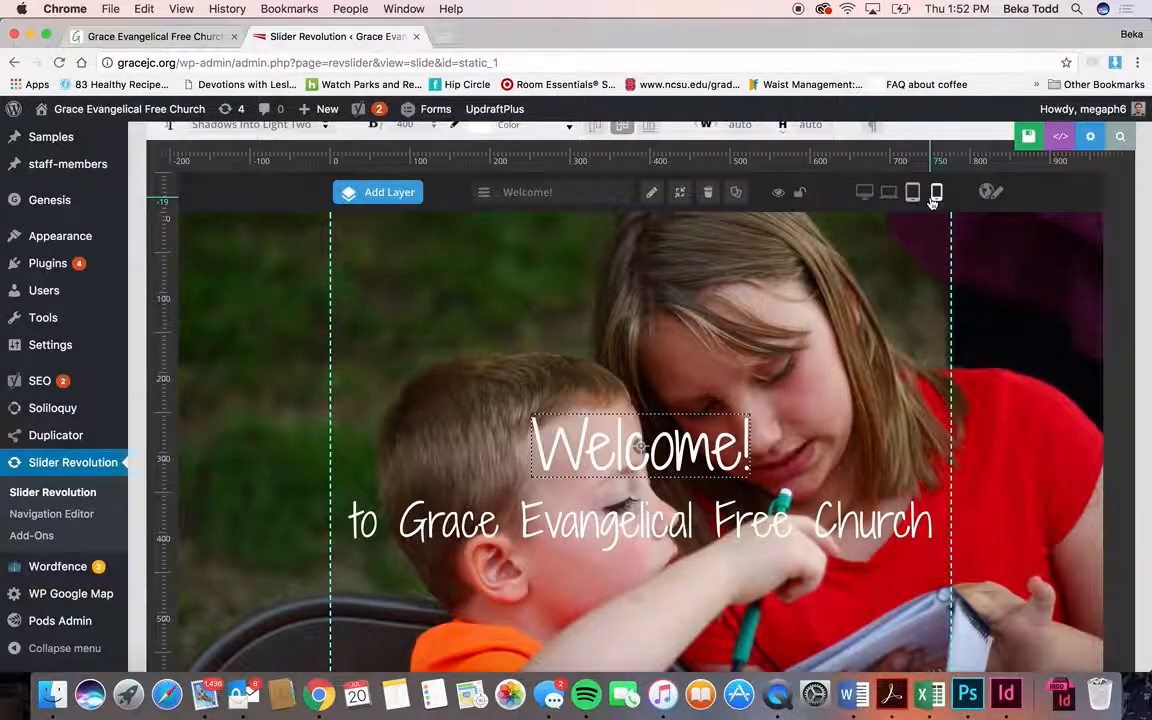
pyautogui.click(934, 197)
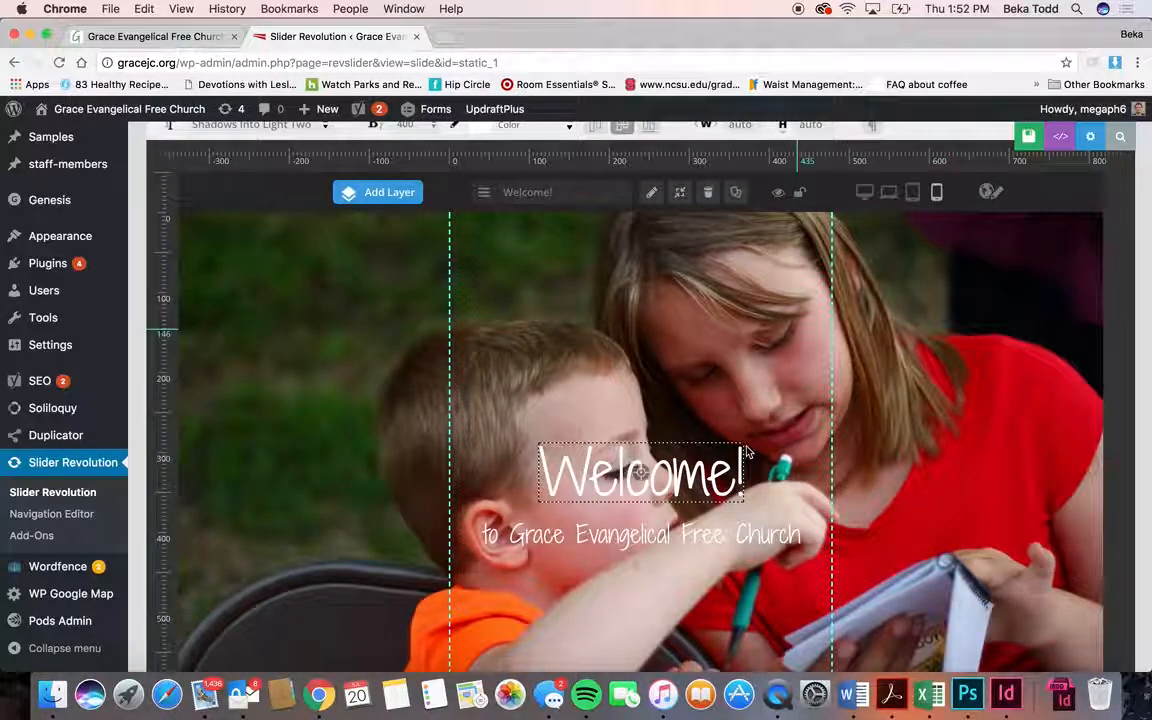
# - Preview the Hometop slider full-screen, then close the preview
pyautogui.scroll(3, 745, 452)
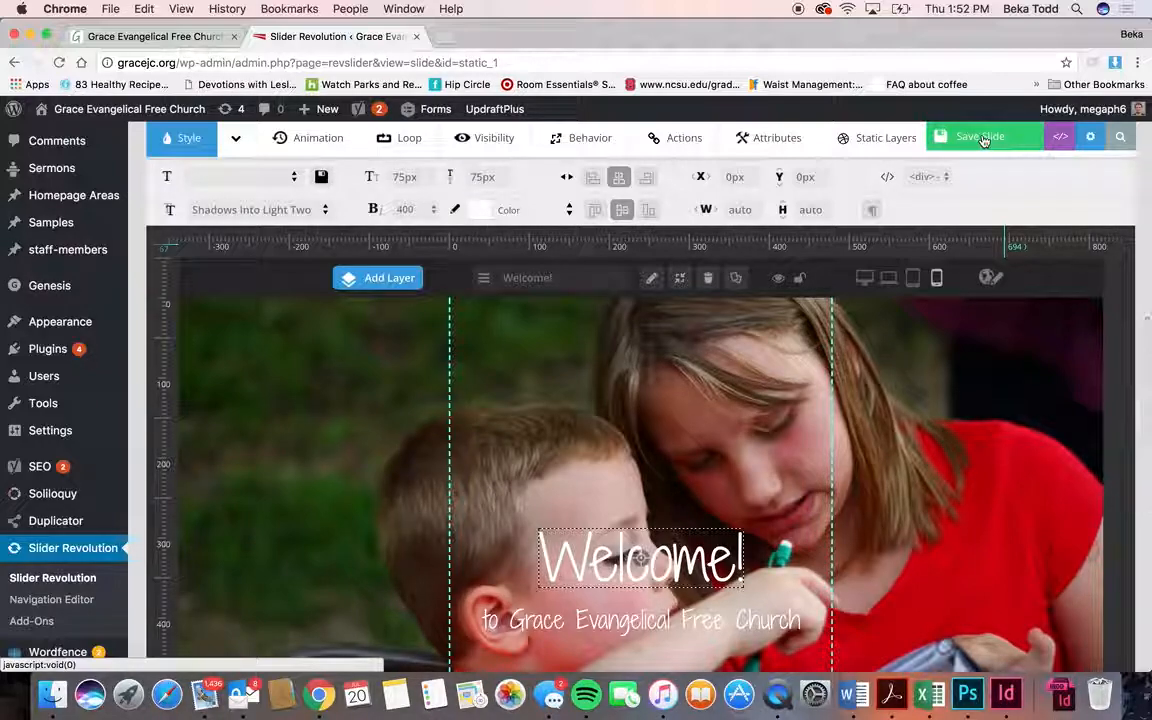
pyautogui.click(1117, 139)
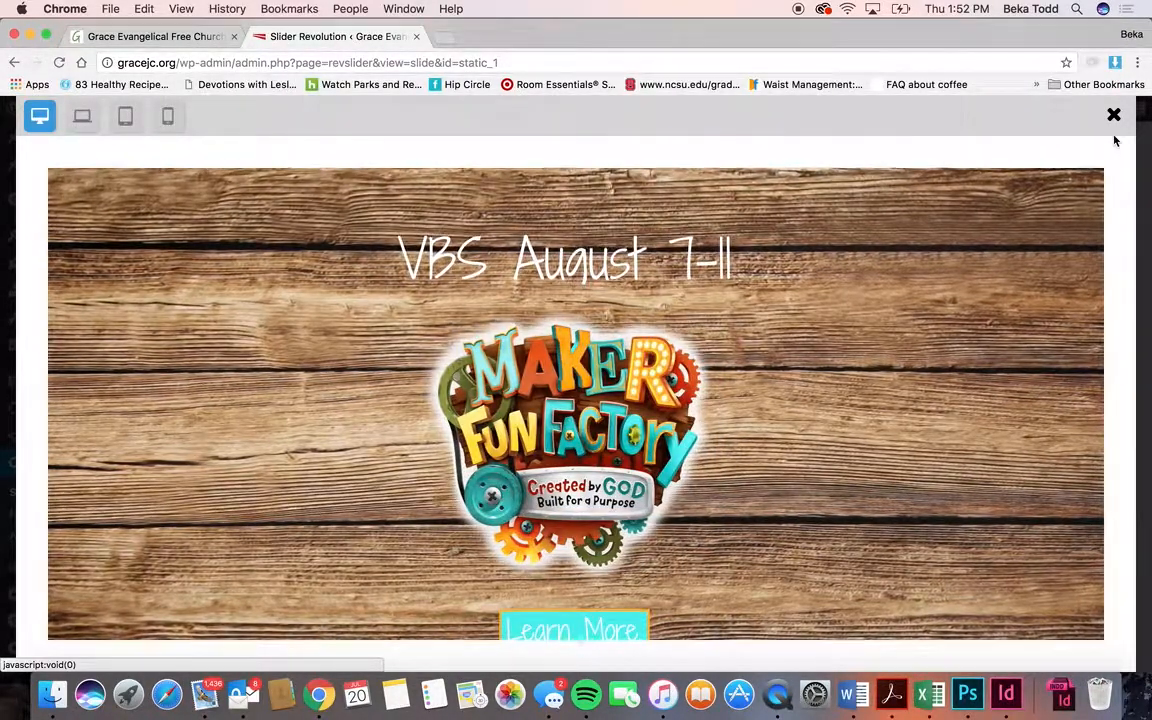
pyautogui.click(1113, 114)
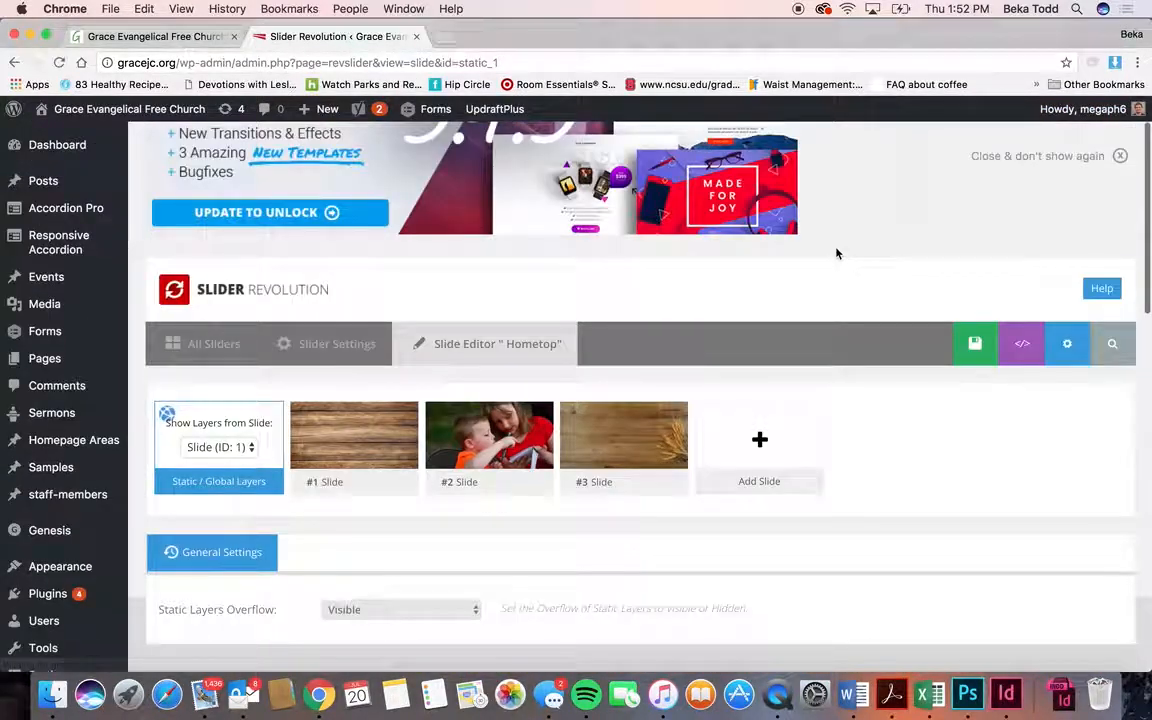
# - Open the #1 VBS slide and scroll to its Main Background Source settings
pyautogui.scroll(-3, 837, 253)
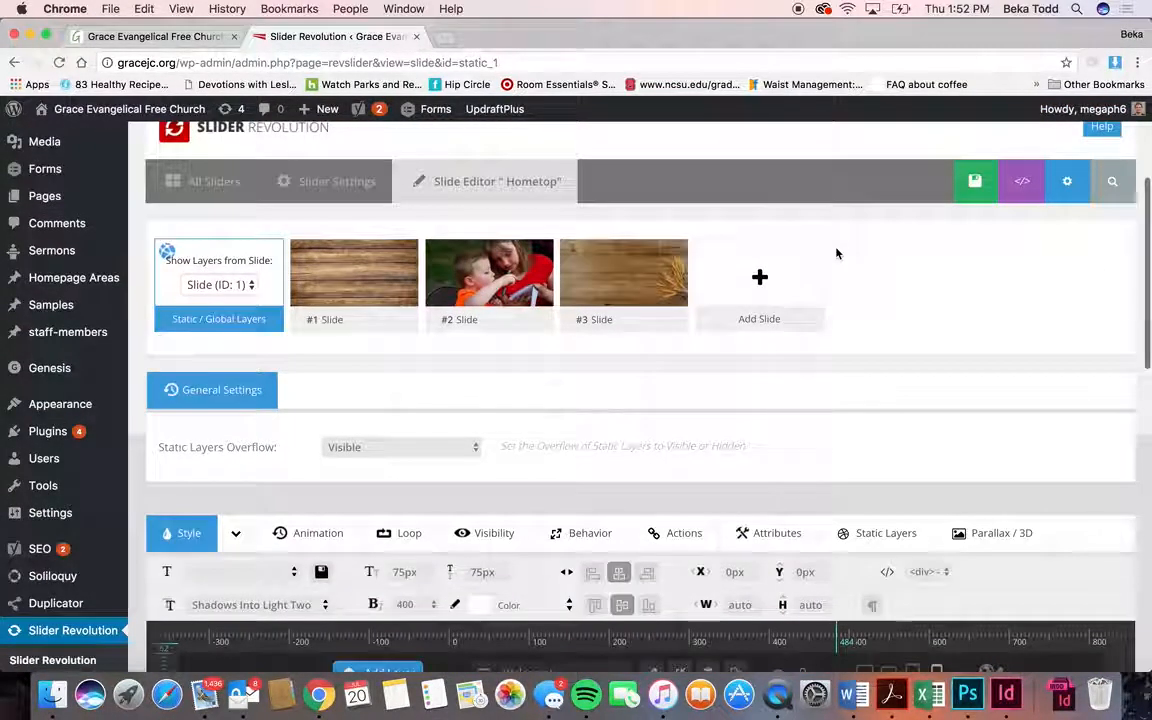
pyautogui.moveTo(368, 291)
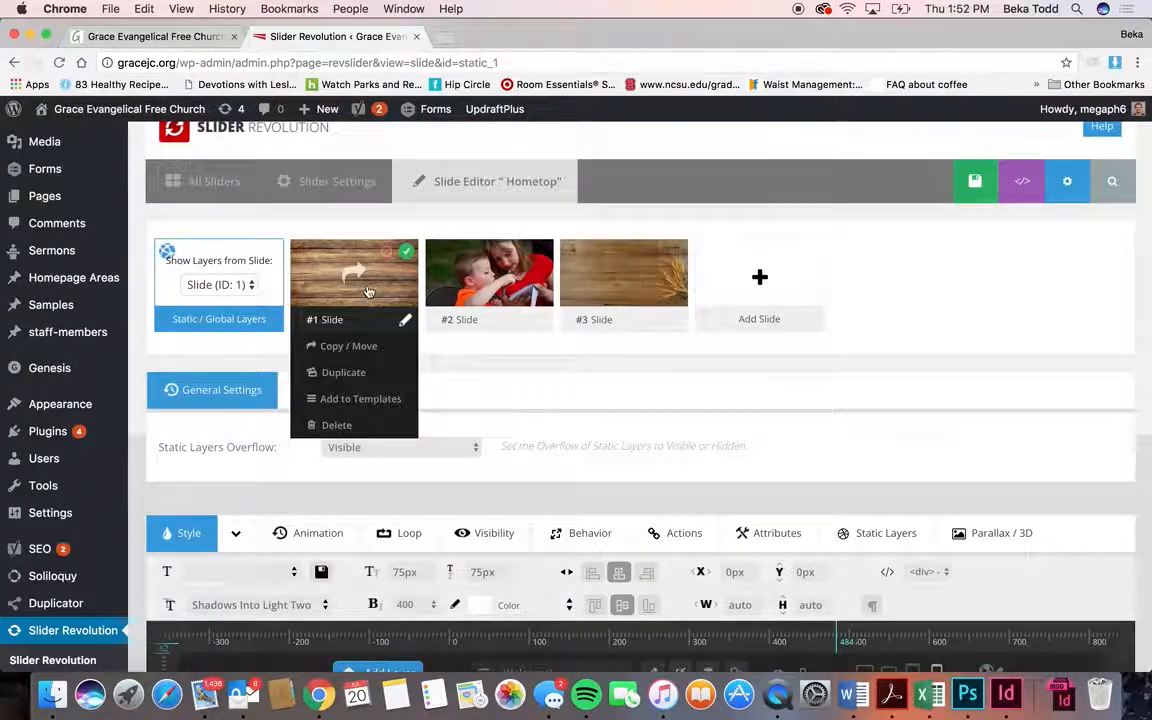
pyautogui.click(305, 265)
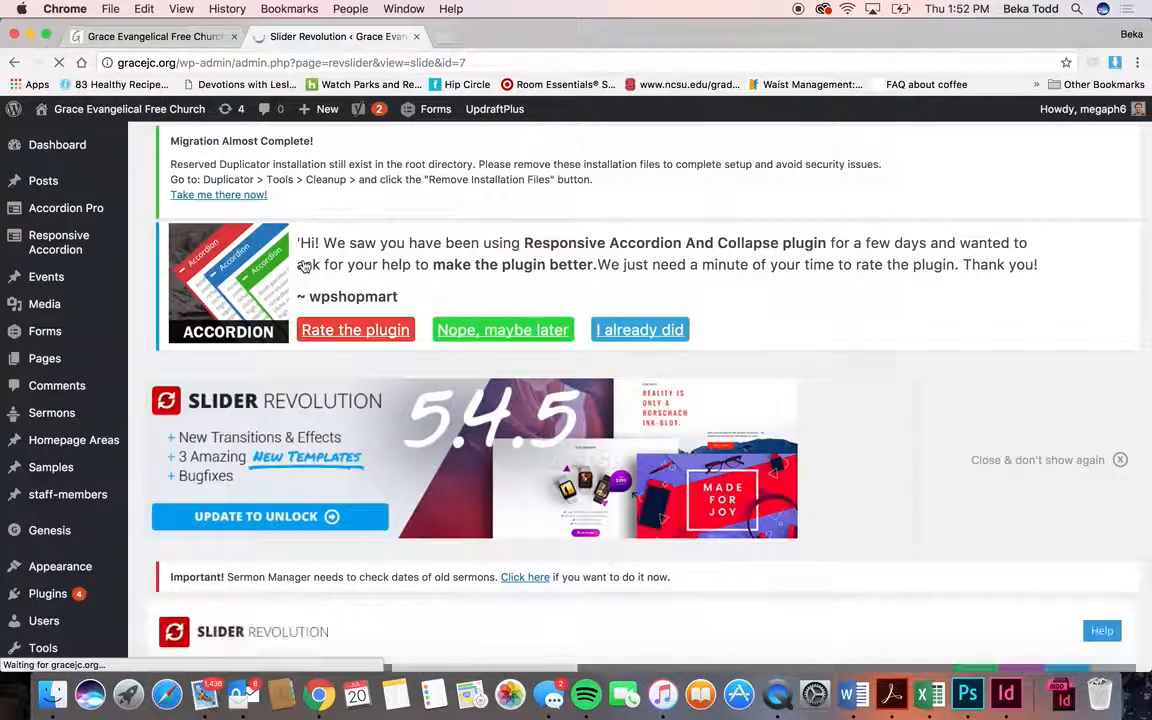
pyautogui.scroll(-5, 305, 265)
pyautogui.scroll(-6, 305, 265)
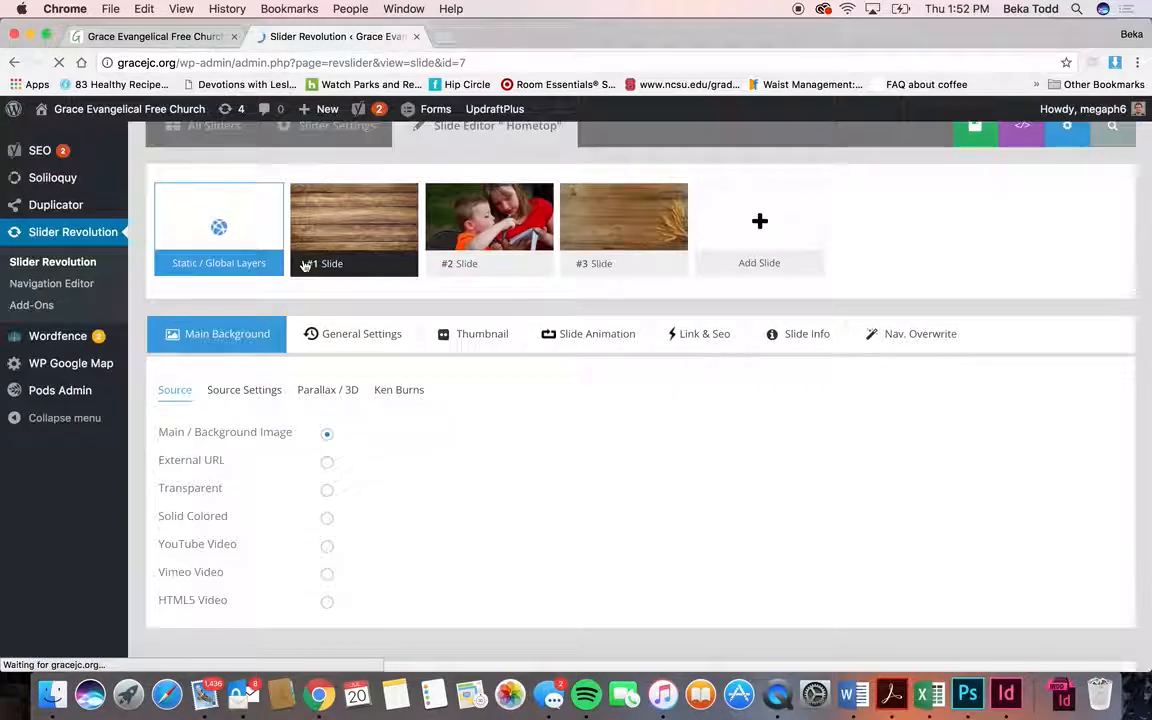
pyautogui.scroll(-15, 305, 265)
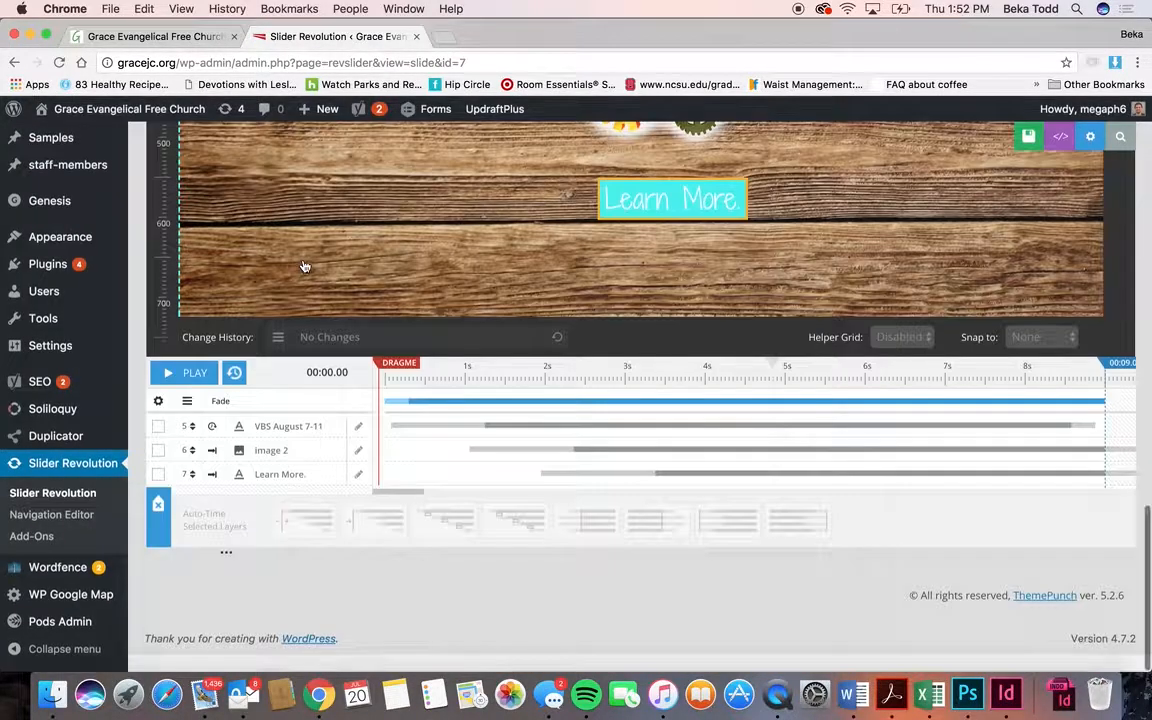
pyautogui.scroll(7, 305, 265)
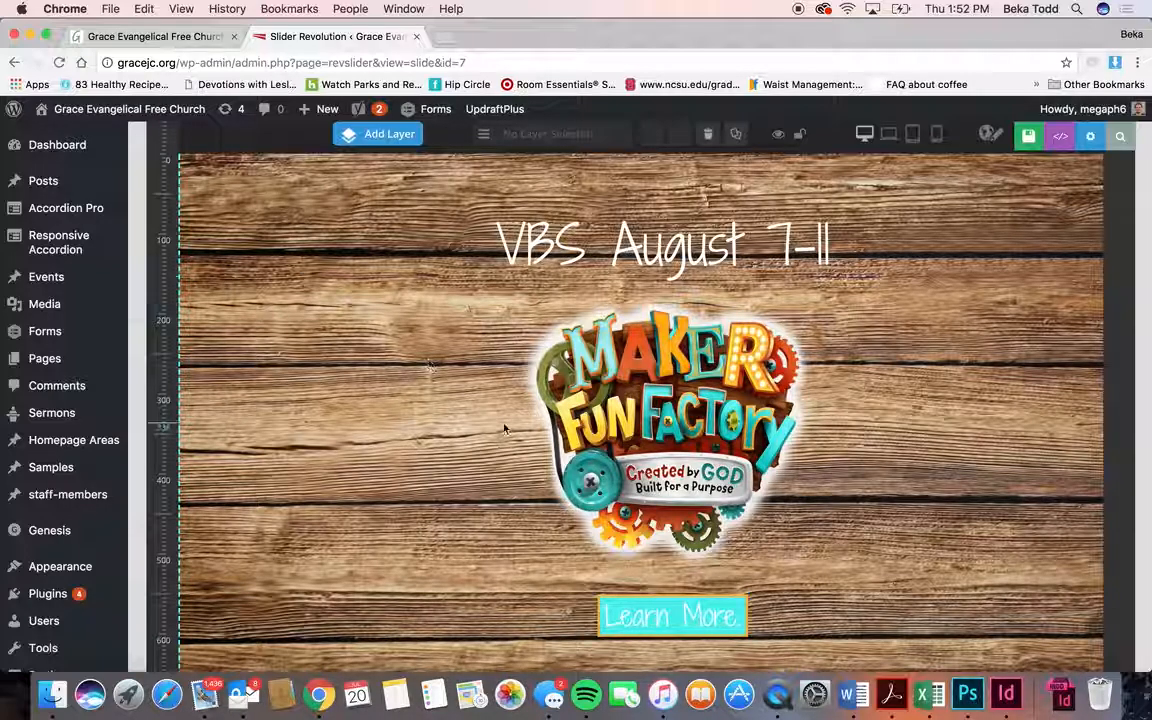
pyautogui.scroll(10, 504, 428)
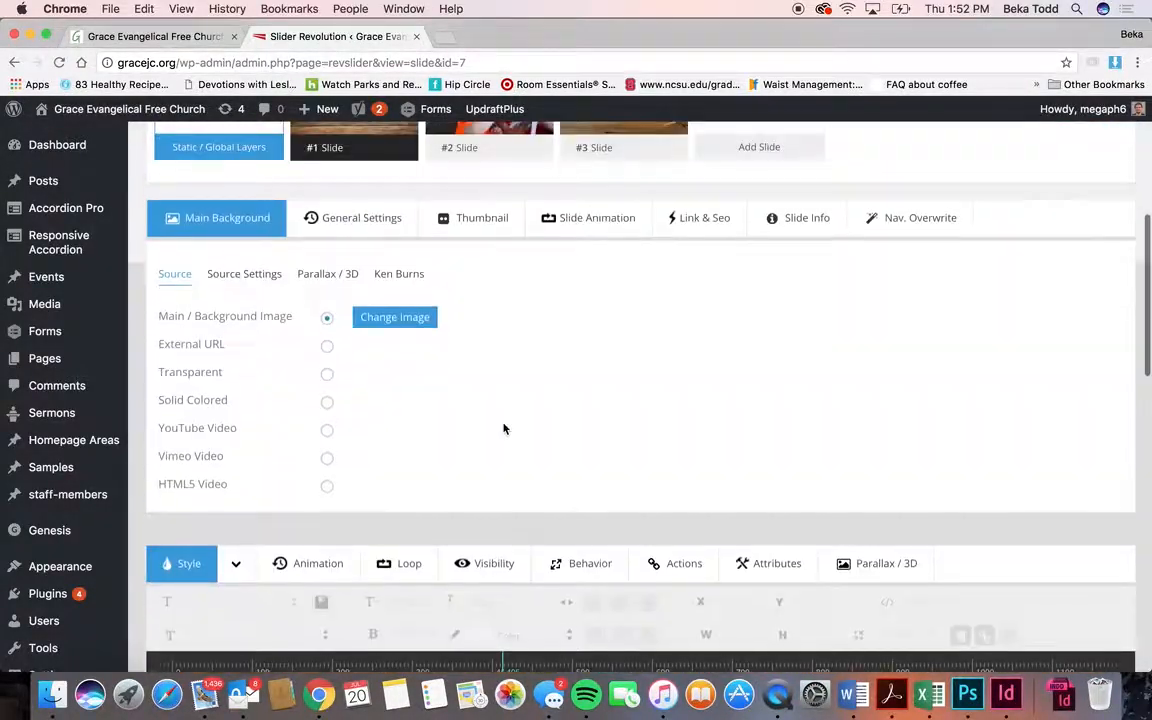
pyautogui.click(396, 318)
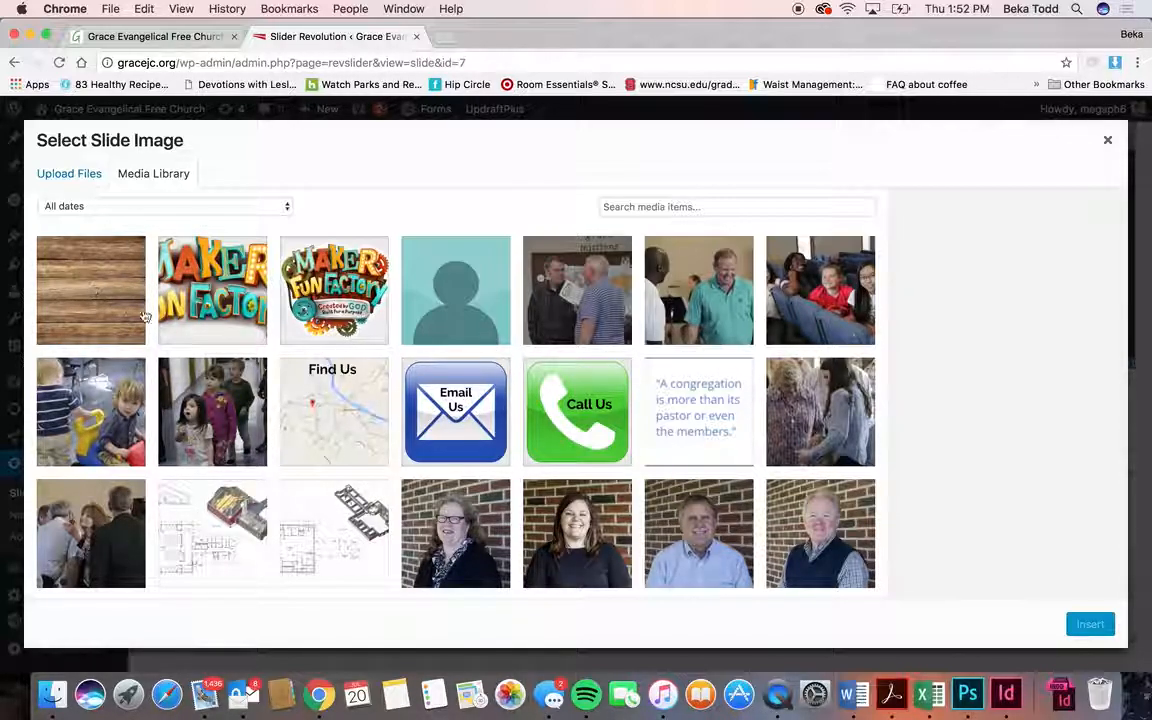
pyautogui.click(328, 284)
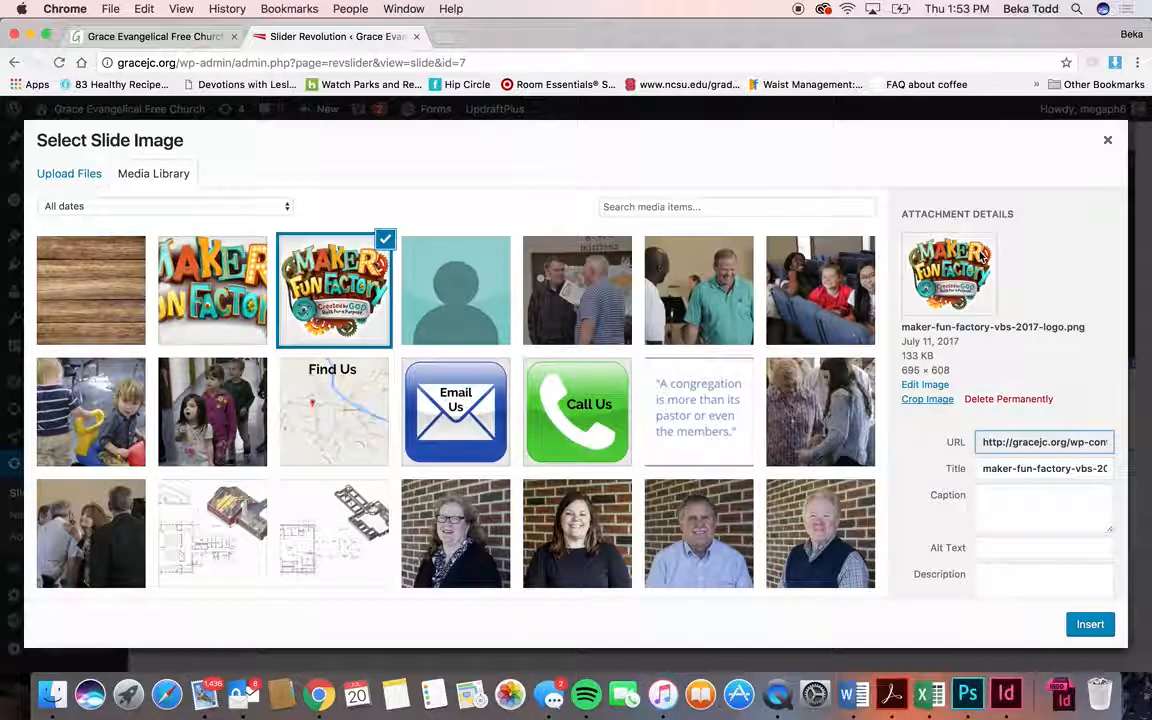
pyautogui.click(1108, 143)
pyautogui.scroll(-10, 640, 380)
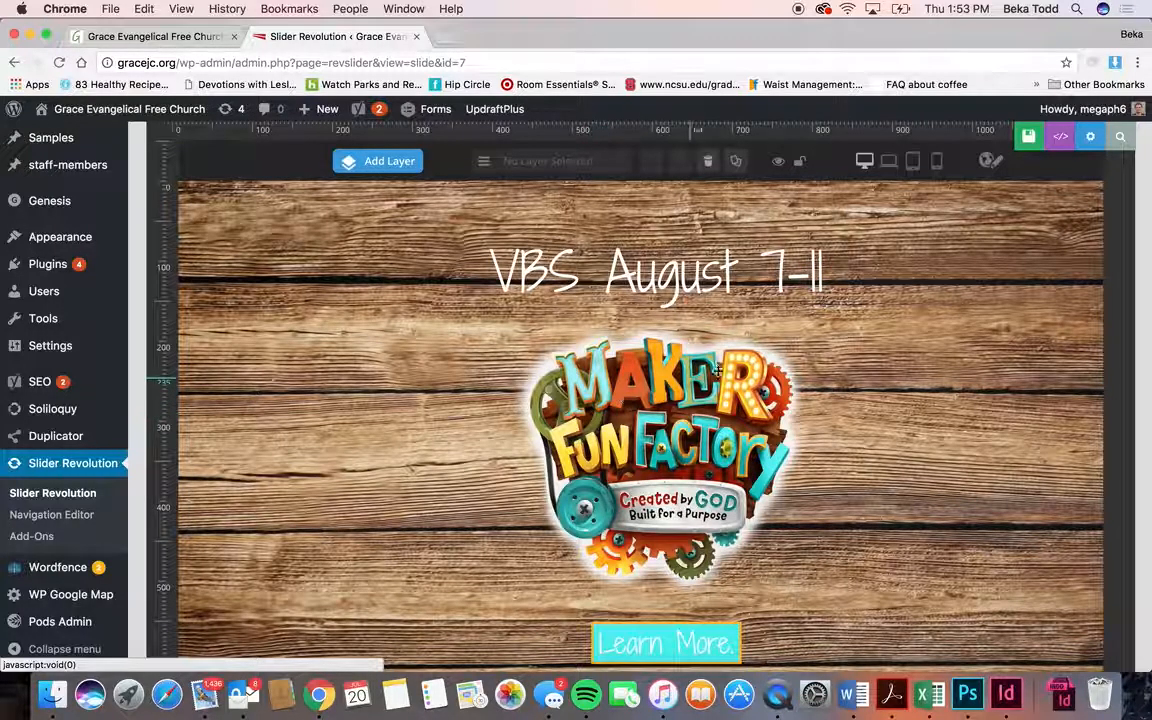
pyautogui.scroll(5, 530, 330)
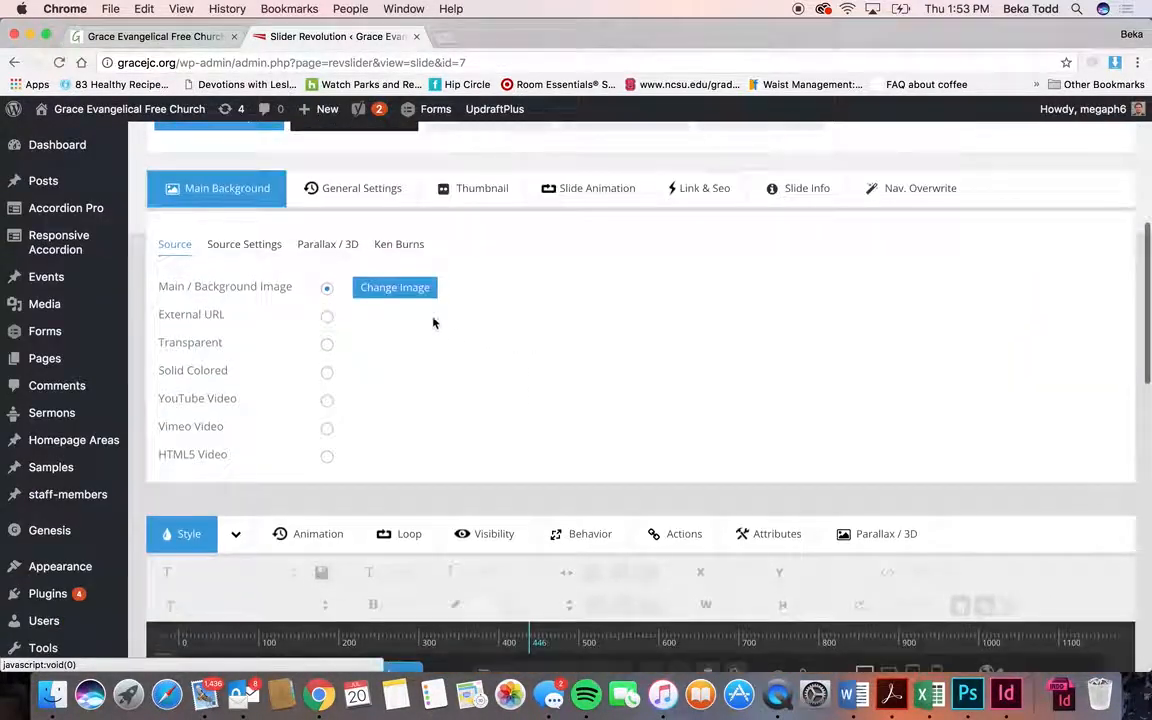
pyautogui.click(390, 288)
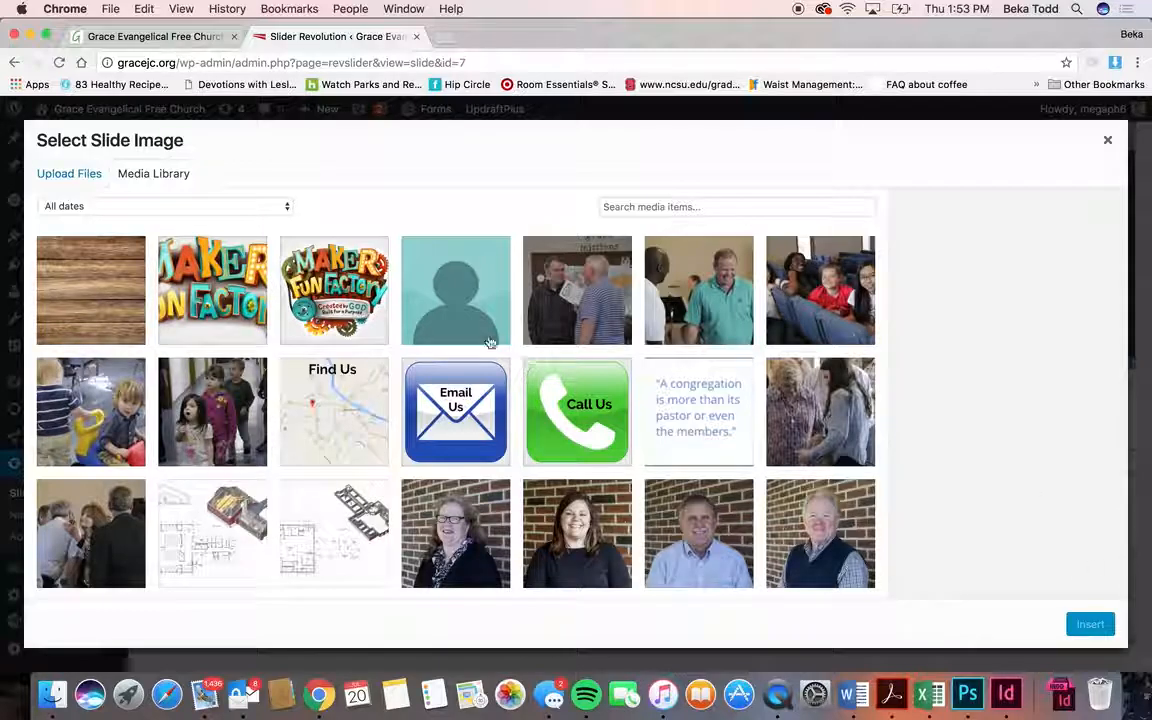
pyautogui.click(116, 272)
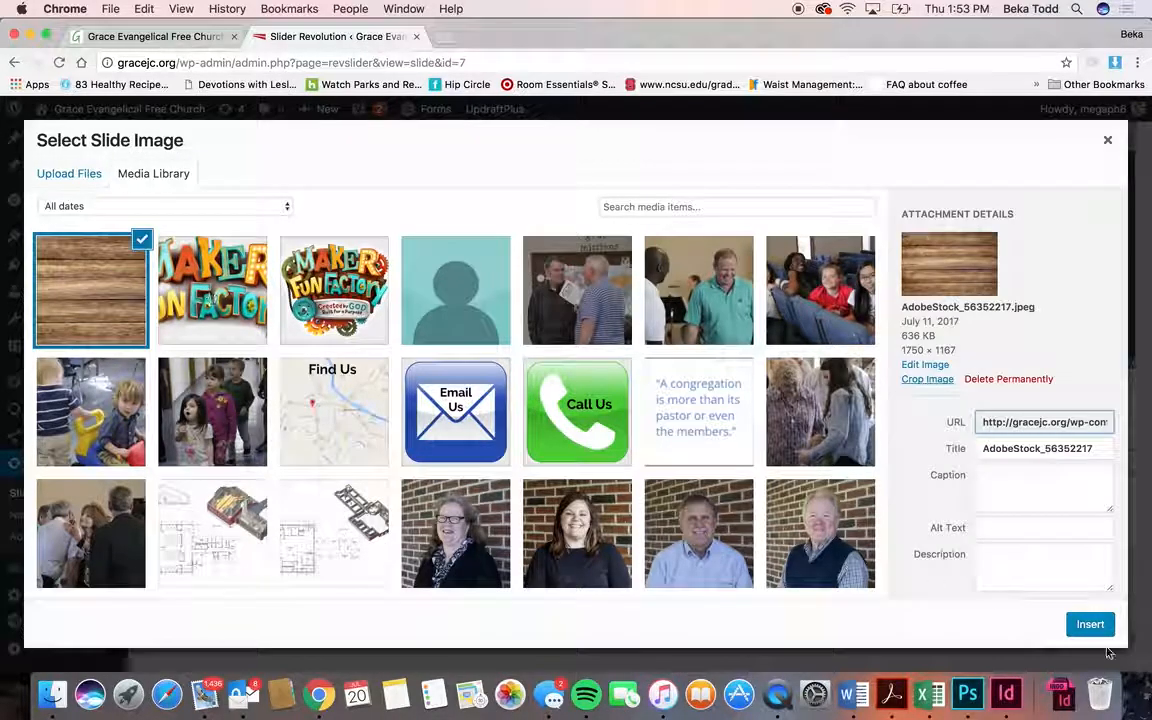
pyautogui.click(1107, 141)
pyautogui.click(200, 36)
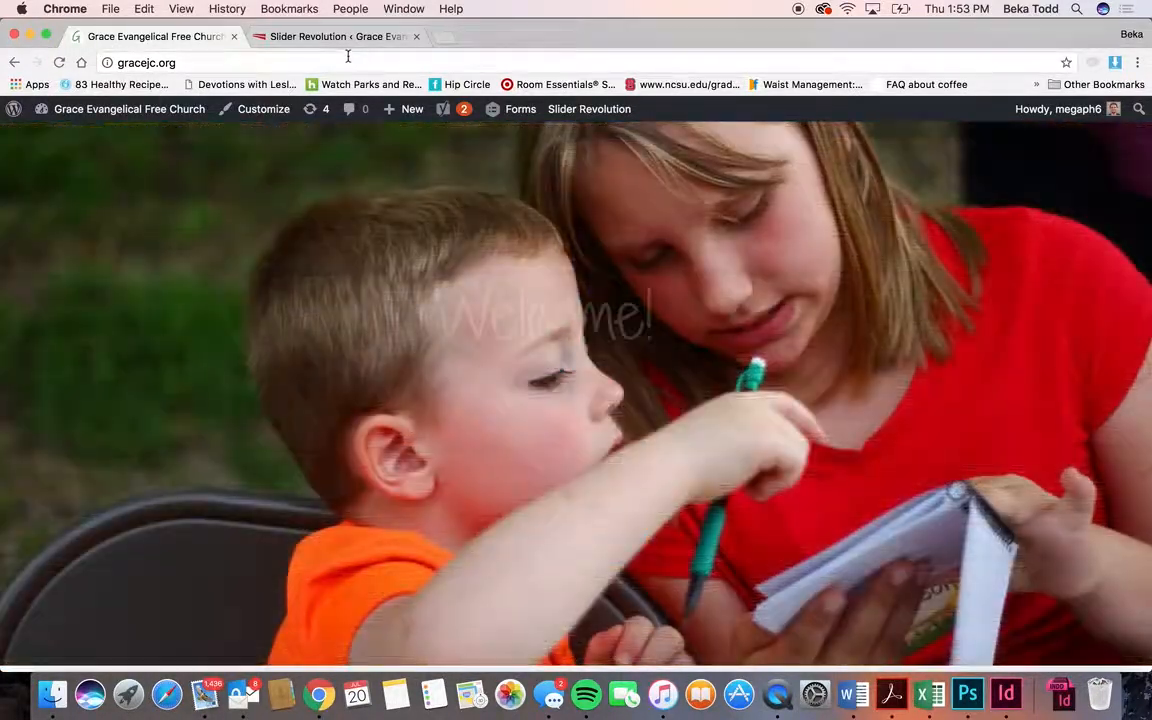
# - Return to the VBS slide editor and show the Ken Burns pan-zoom settings
pyautogui.click(345, 38)
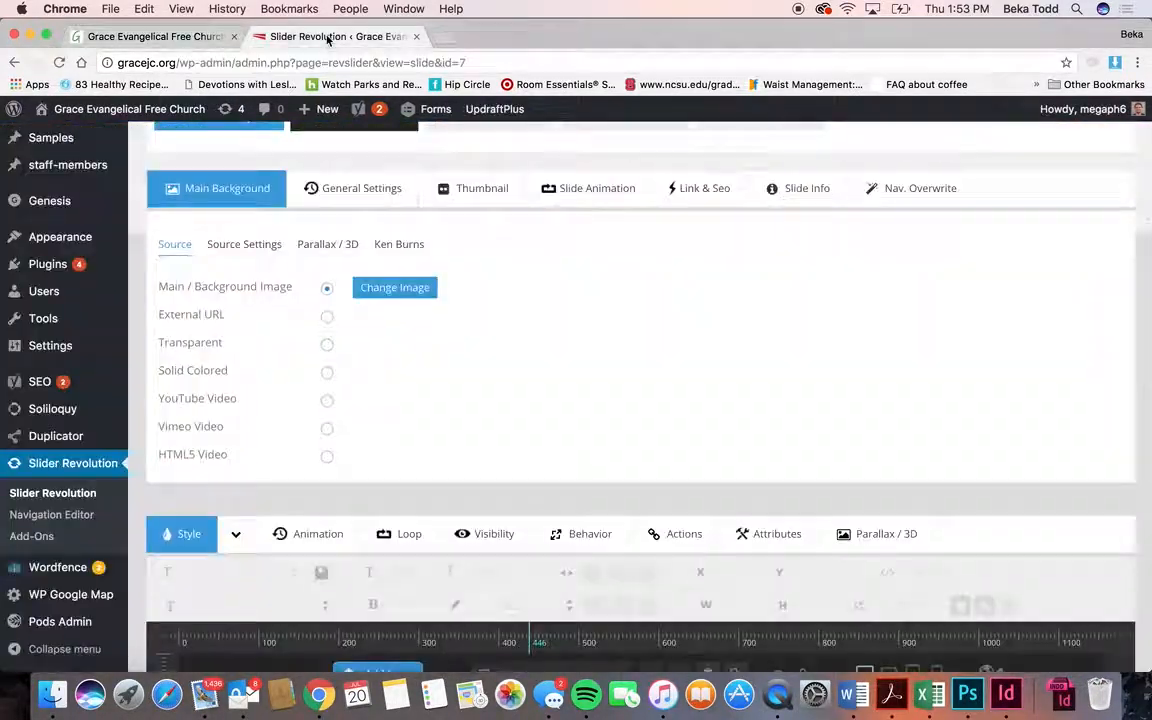
pyautogui.scroll(-2, 612, 382)
pyautogui.scroll(1, 612, 382)
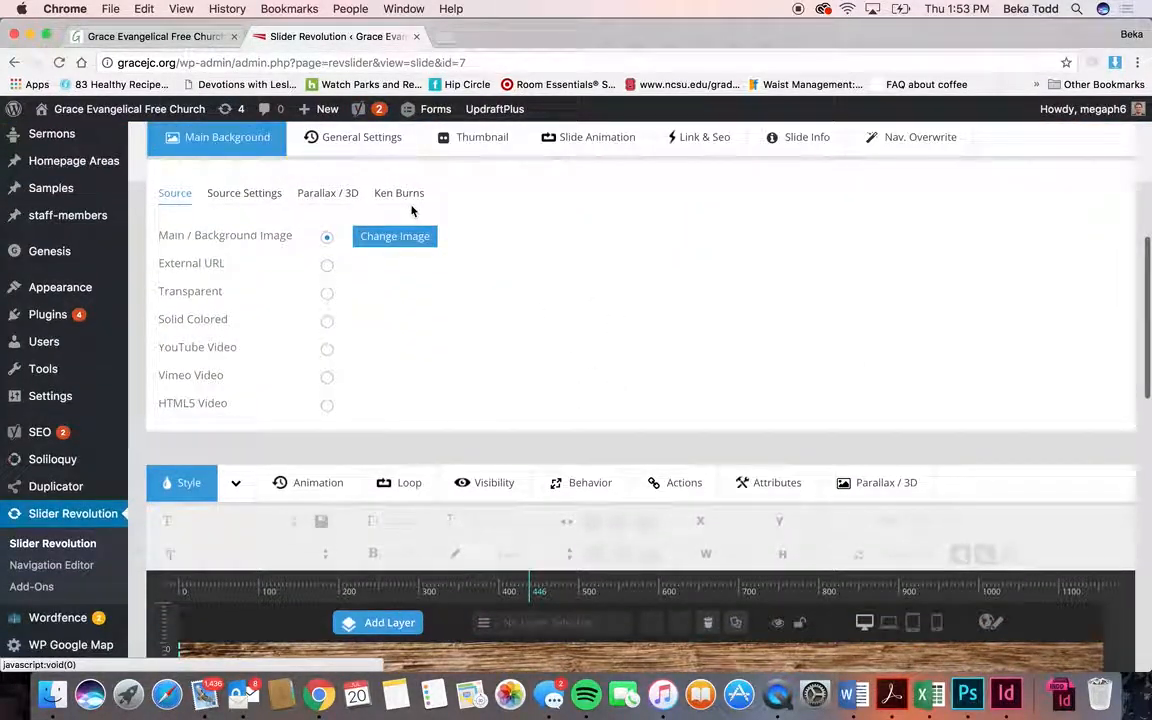
pyautogui.click(405, 195)
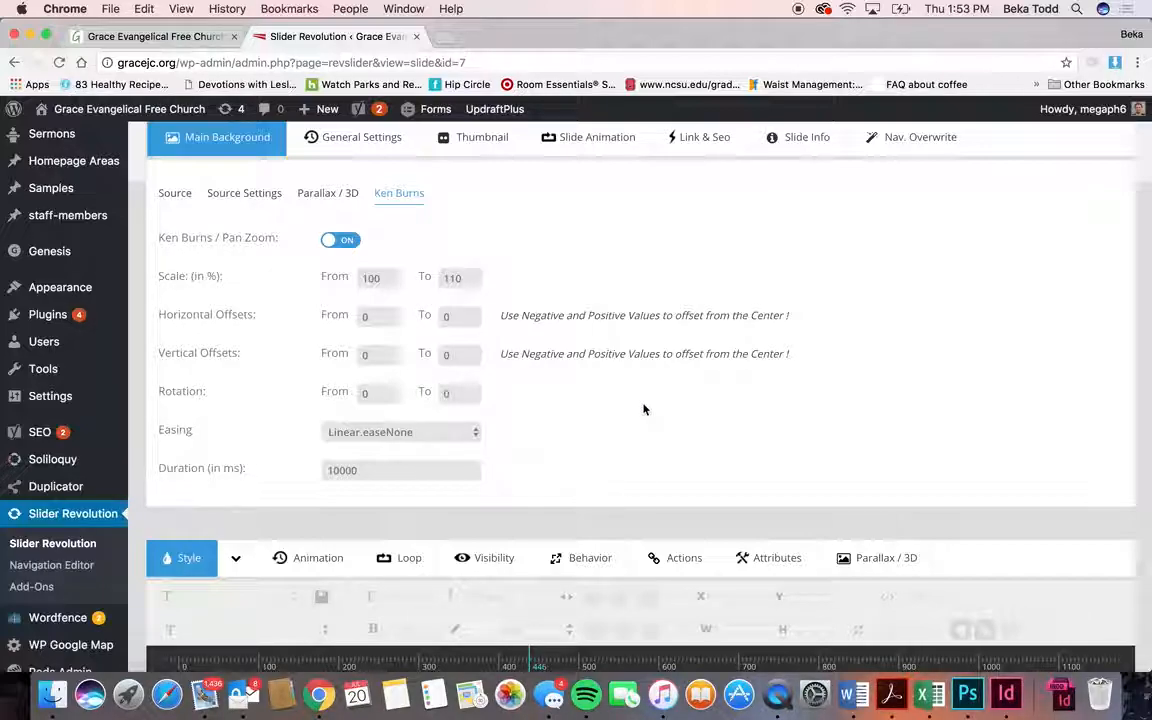
# - Select the VBS August 7-11 text layer, glance at the live homepage, and return
pyautogui.scroll(-8, 527, 353)
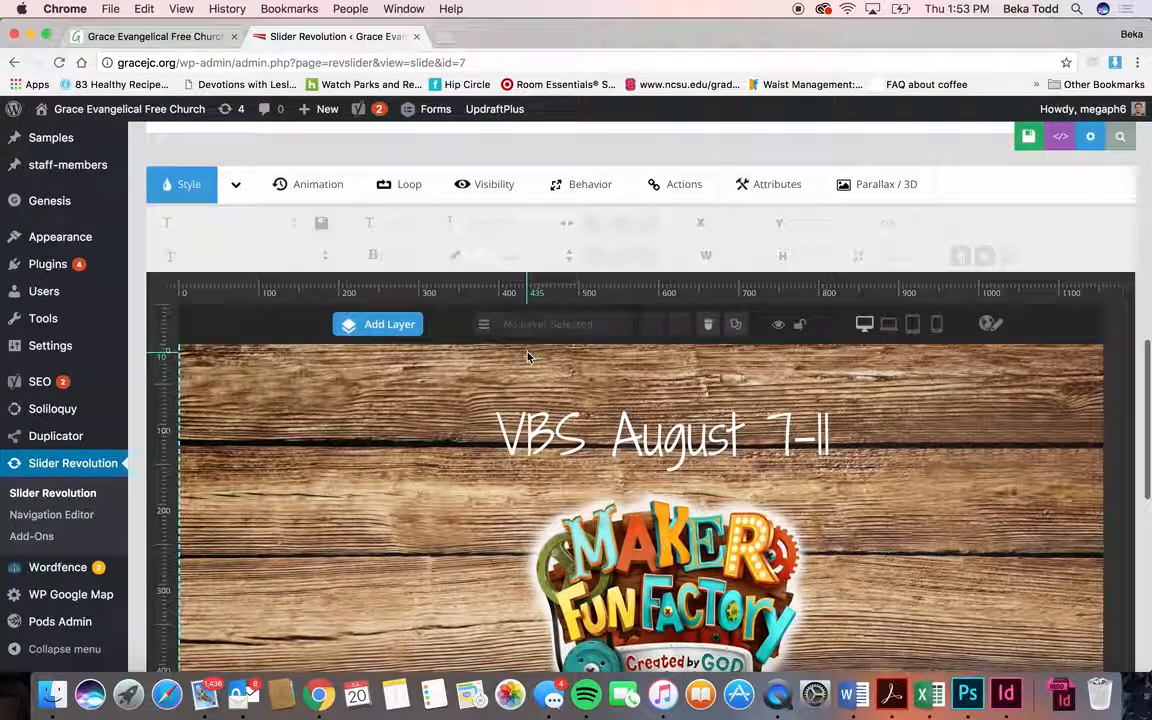
pyautogui.click(584, 447)
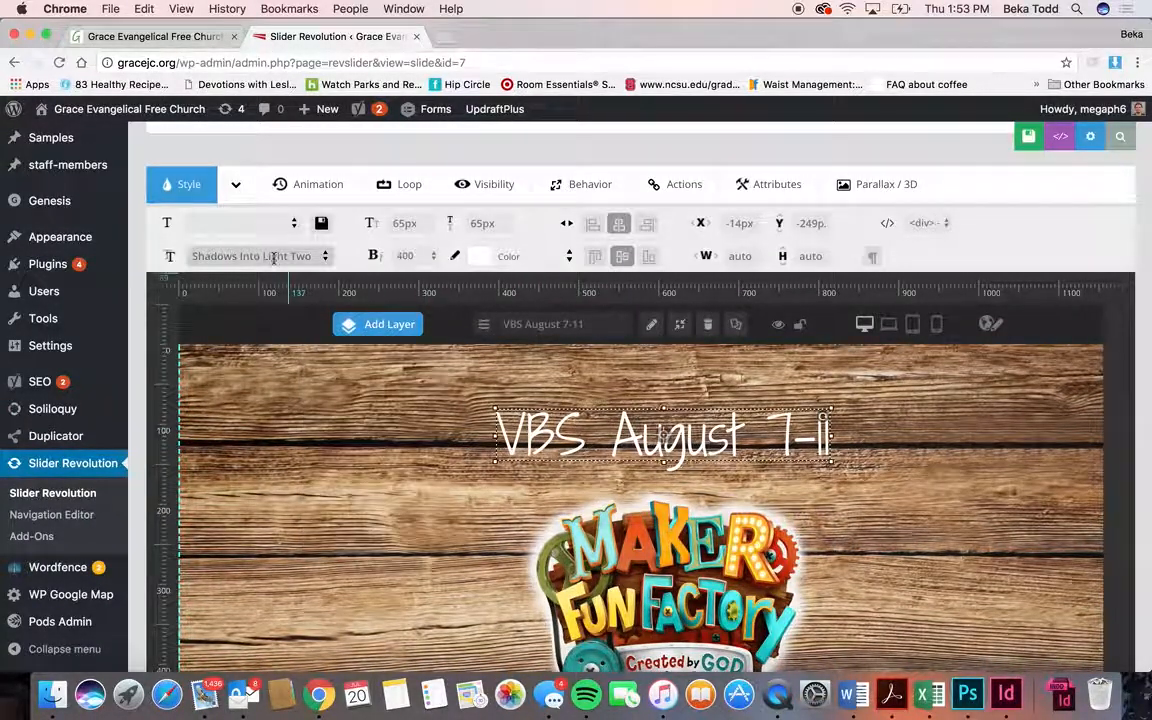
pyautogui.click(174, 38)
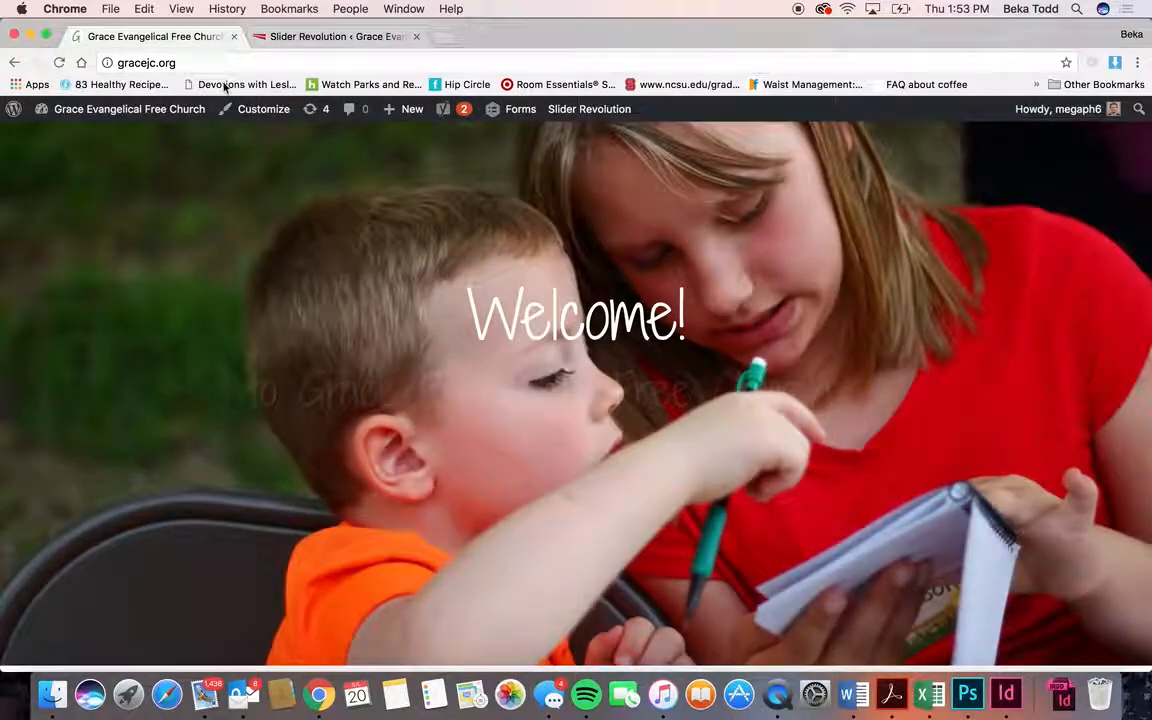
pyautogui.click(335, 36)
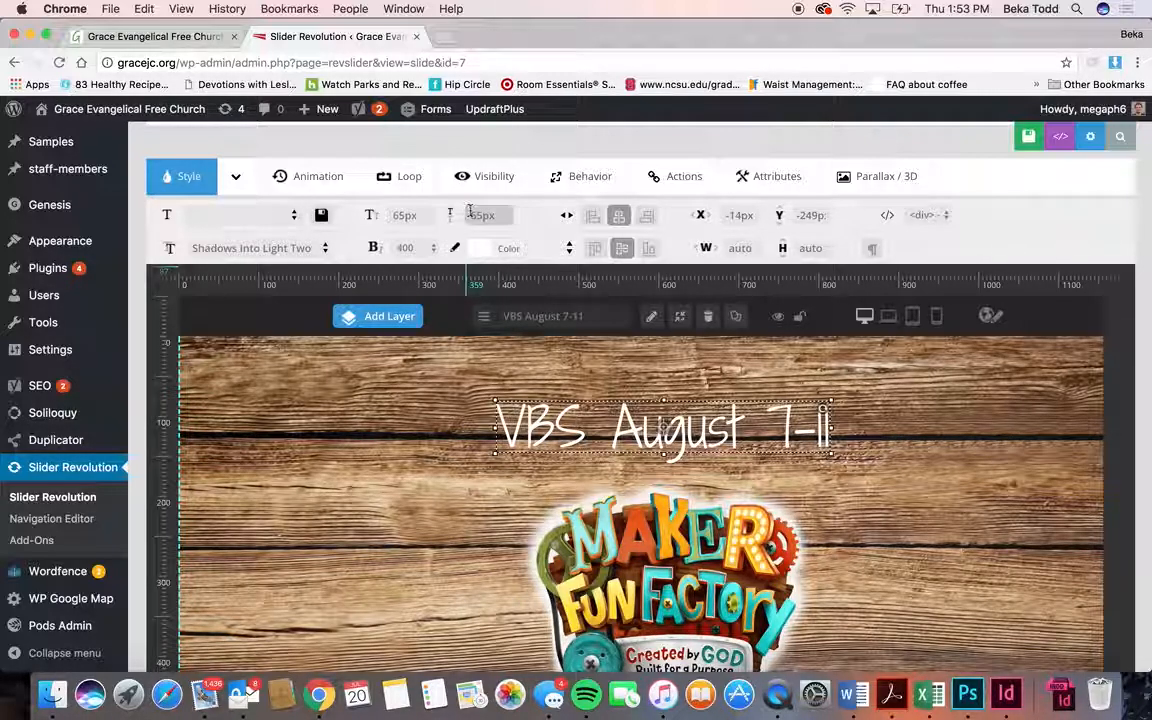
# - Add a new text layer reading 'VBS' in place of the placeholder caption
pyautogui.scroll(-2, 625, 467)
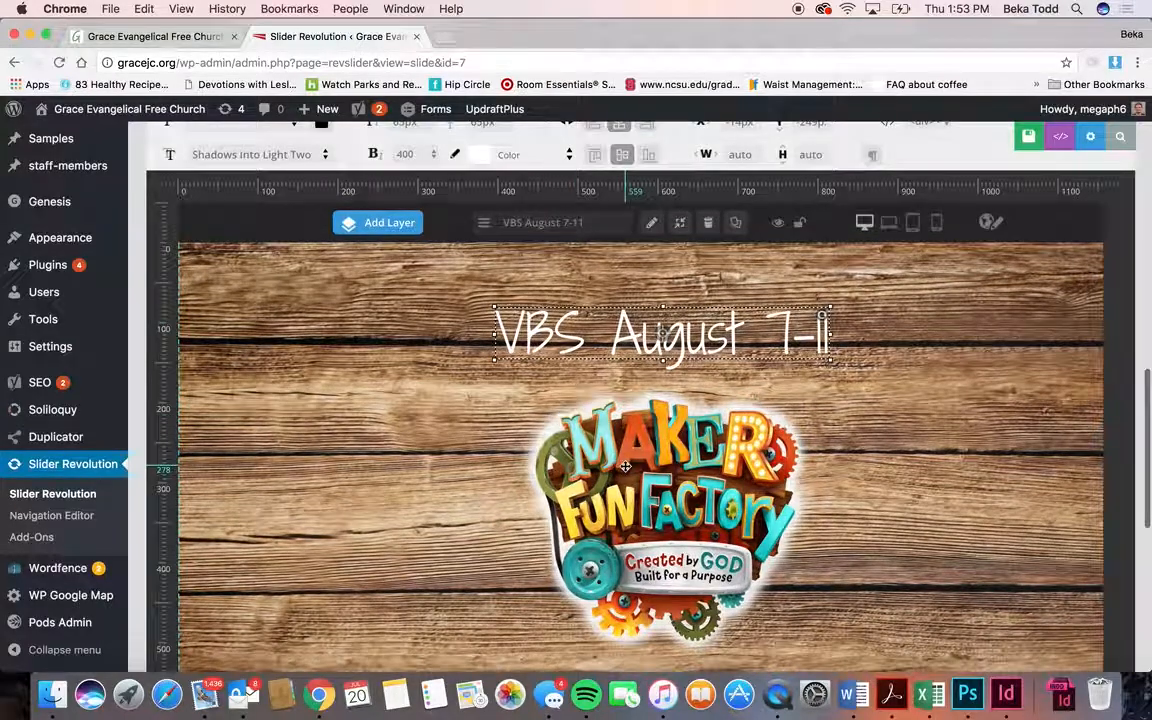
pyautogui.click(625, 467)
pyautogui.moveTo(413, 232)
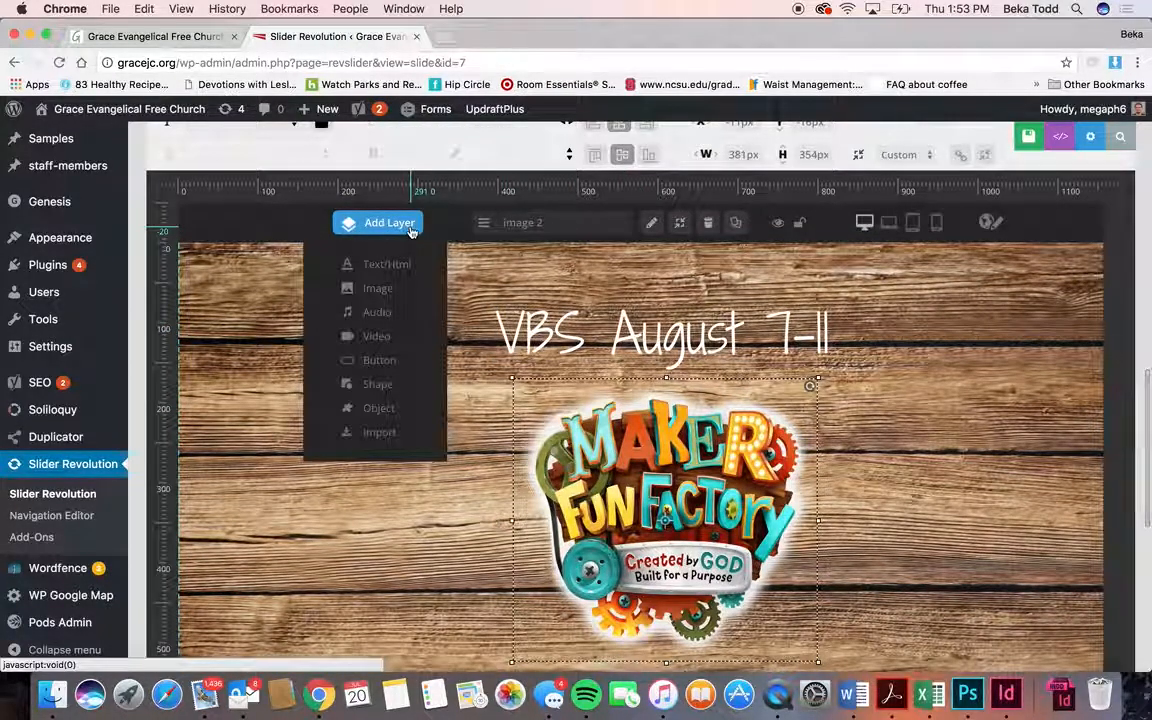
pyautogui.click(403, 265)
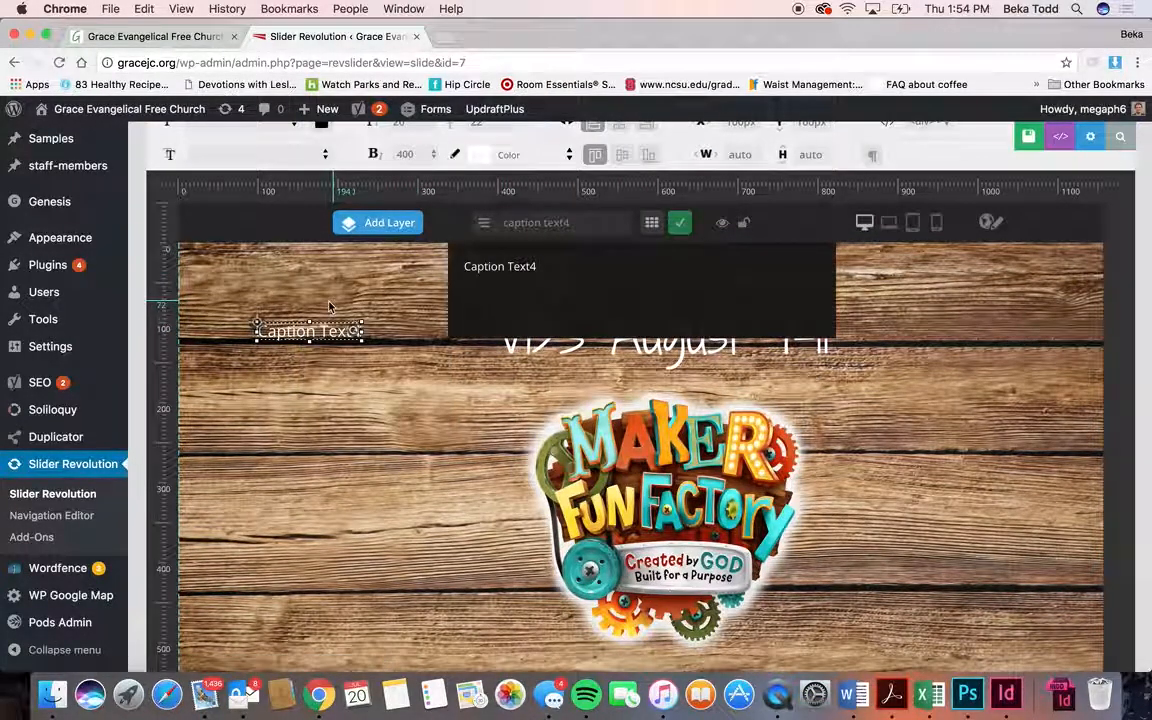
pyautogui.moveTo(537, 266); pyautogui.dragTo(441, 265)
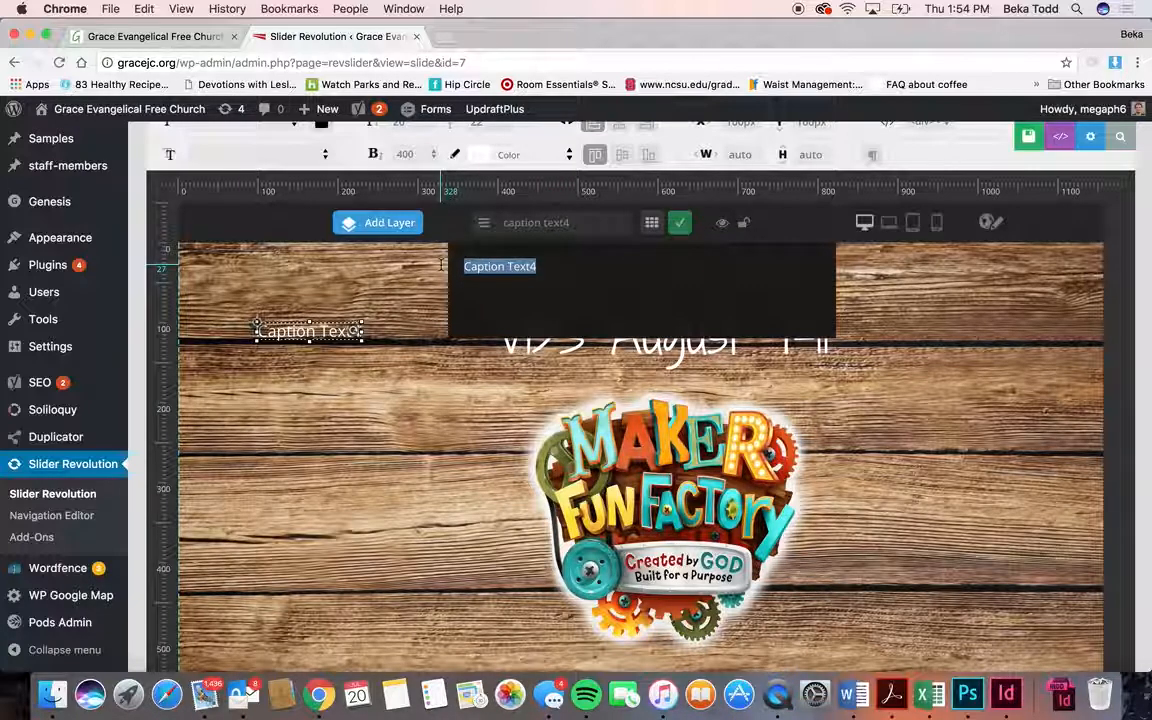
pyautogui.write('VBS')
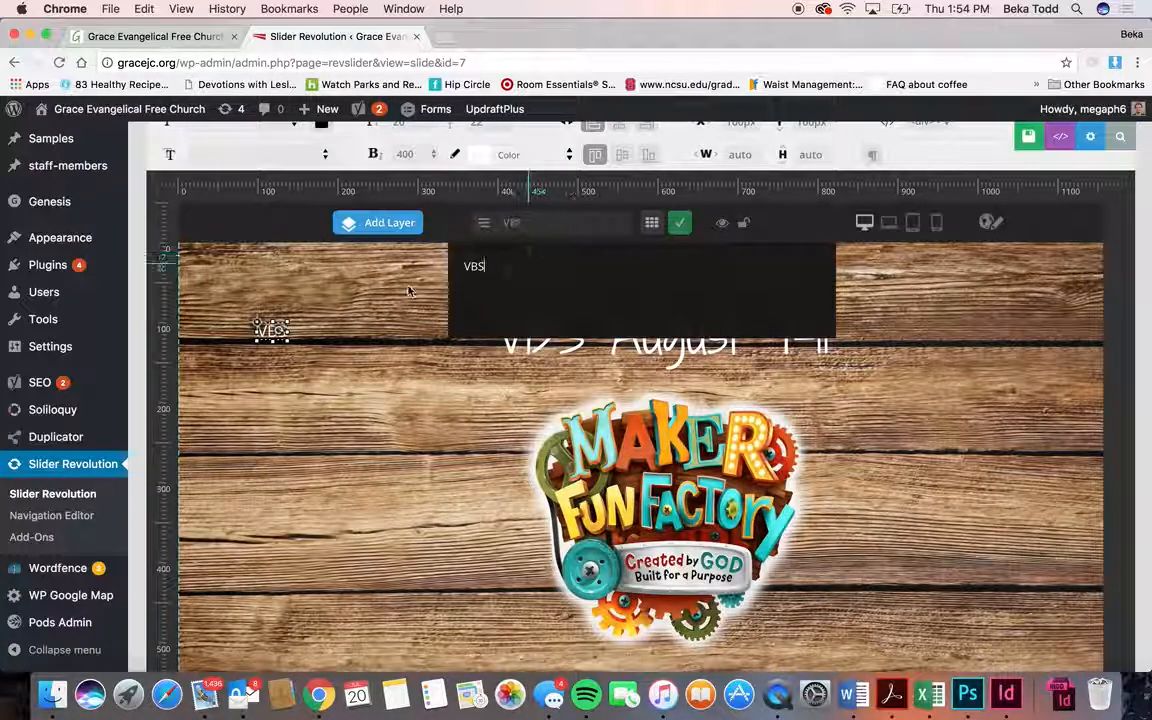
pyautogui.click(680, 223)
# - Set the VBS text to Shadows Into Light Two at 65px
pyautogui.moveTo(379, 233)
pyautogui.scroll(1, 379, 238)
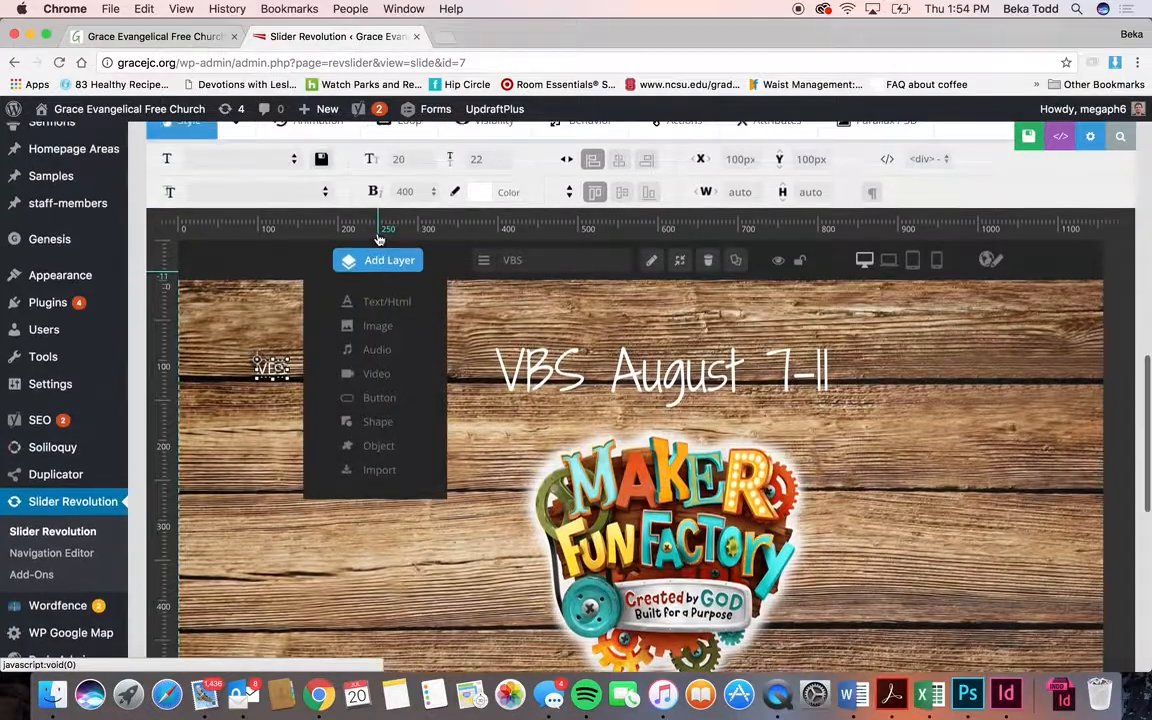
pyautogui.click(257, 190)
pyautogui.write('dhs')
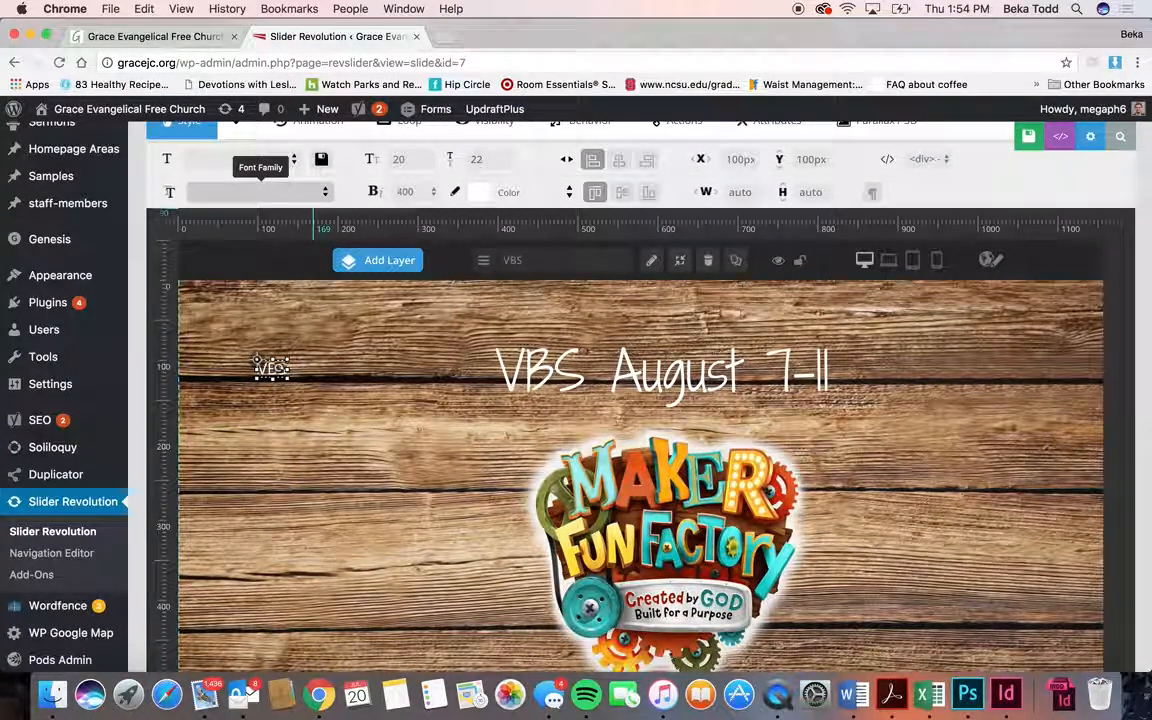
pyautogui.write('d')
pyautogui.write('ha')
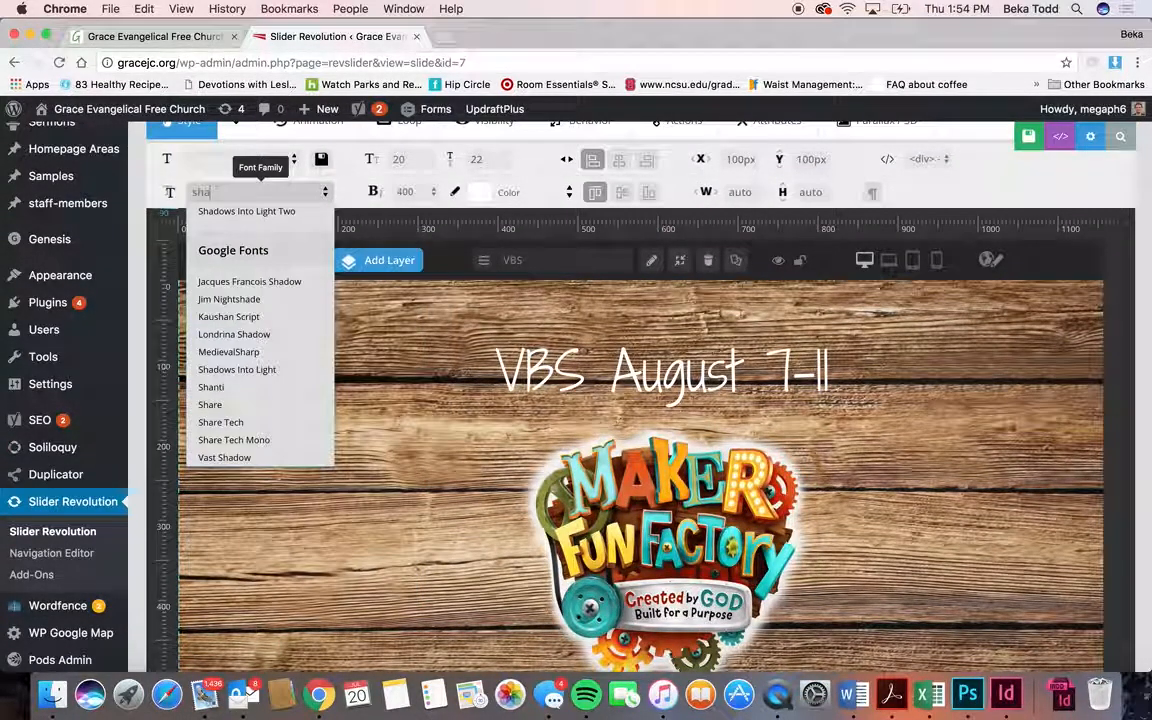
pyautogui.click(304, 221)
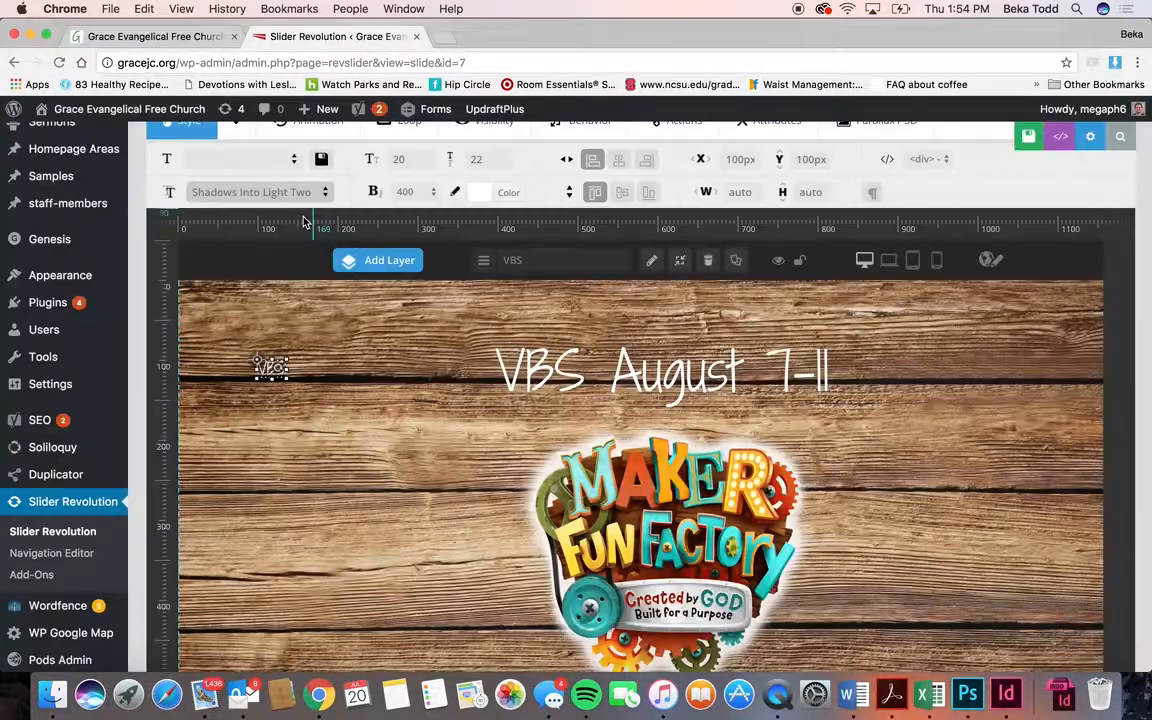
pyautogui.click(418, 155)
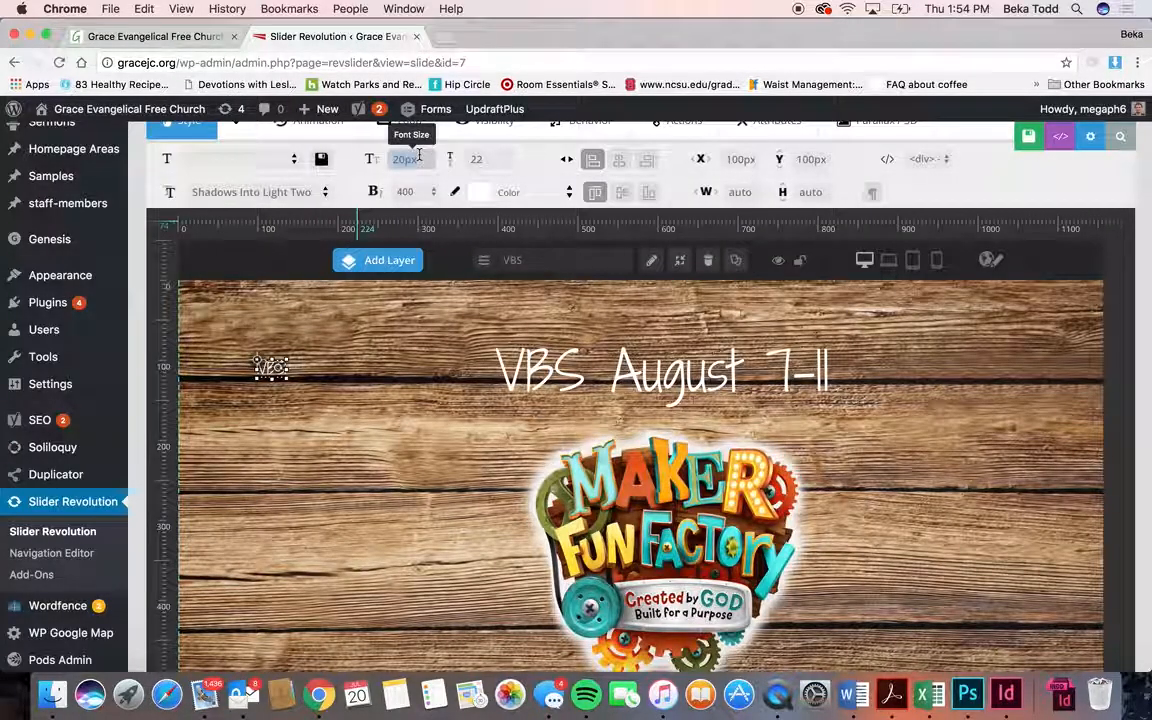
pyautogui.click(487, 159)
pyautogui.write('65')
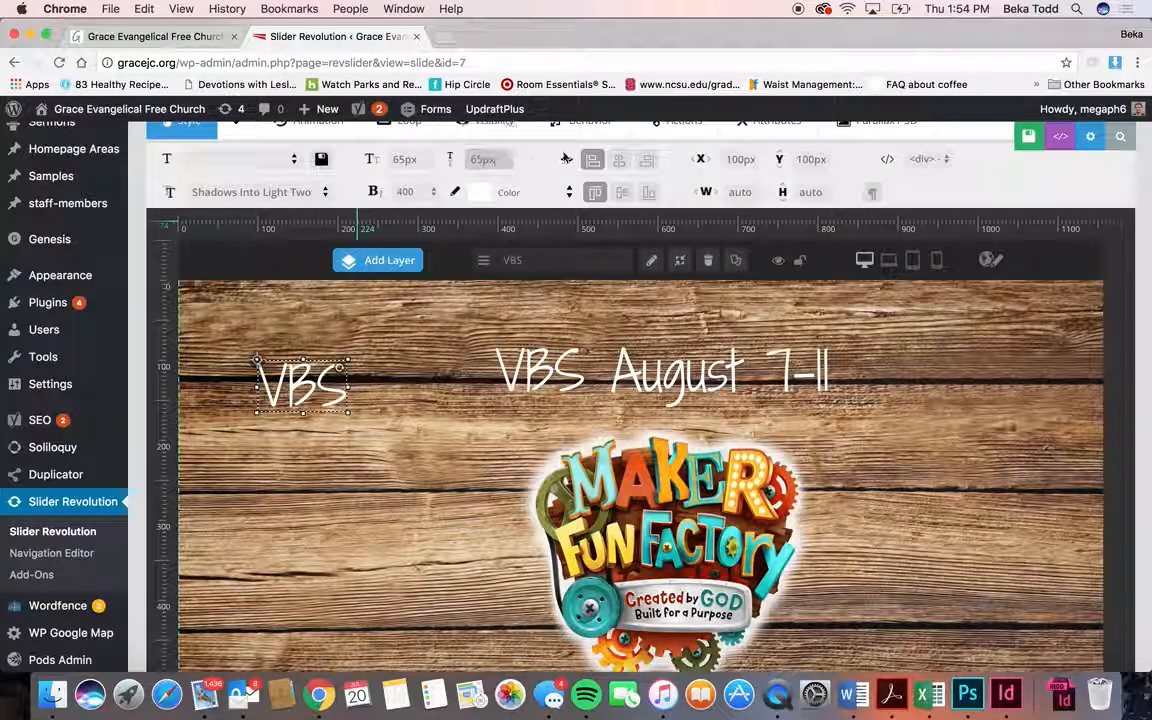
# - Center the VBS layer, then drag it right of centre just below the heading
pyautogui.click(620, 159)
pyautogui.click(622, 192)
pyautogui.moveTo(699, 592); pyautogui.dragTo(867, 430)
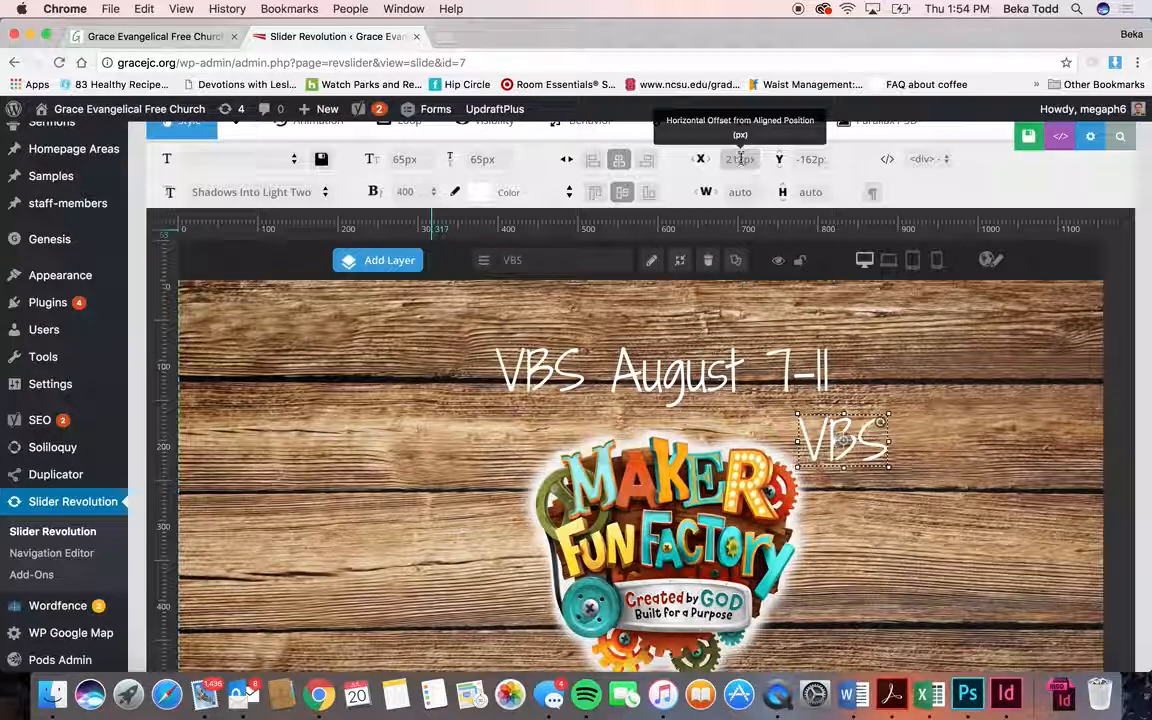
pyautogui.scroll(-1, 832, 356)
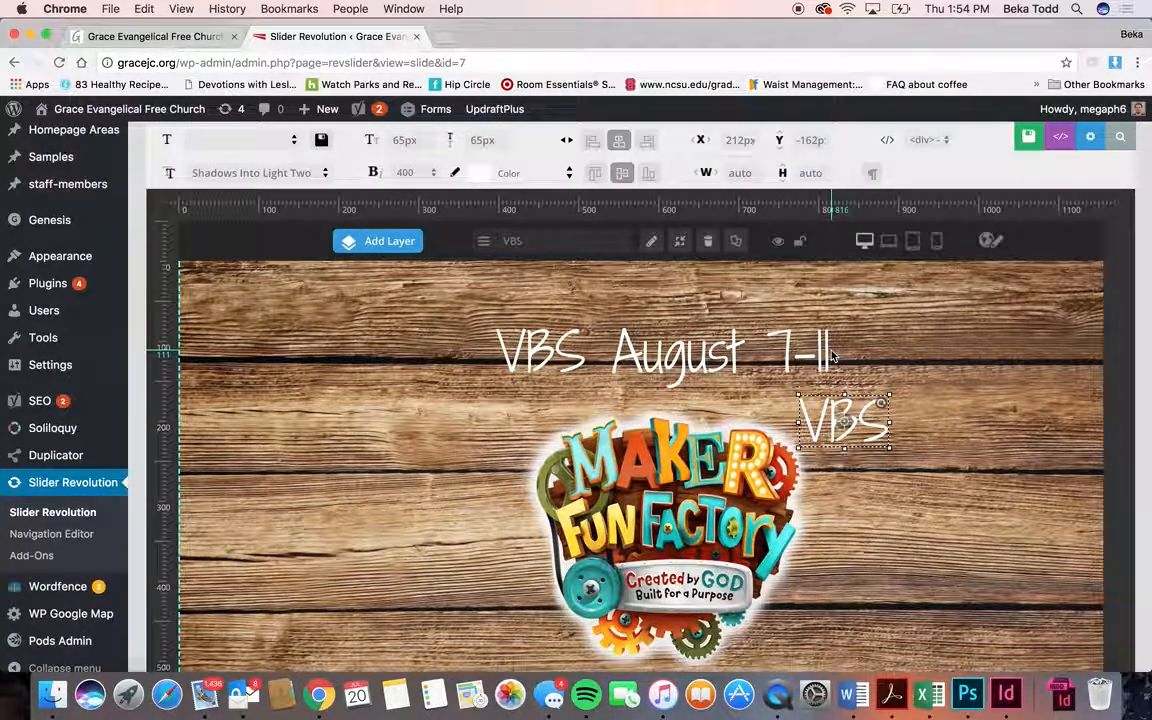
pyautogui.click(662, 484)
# - Insert and resize a Maker Fun Factory logo image layer, then delete that duplicate
pyautogui.moveTo(390, 248)
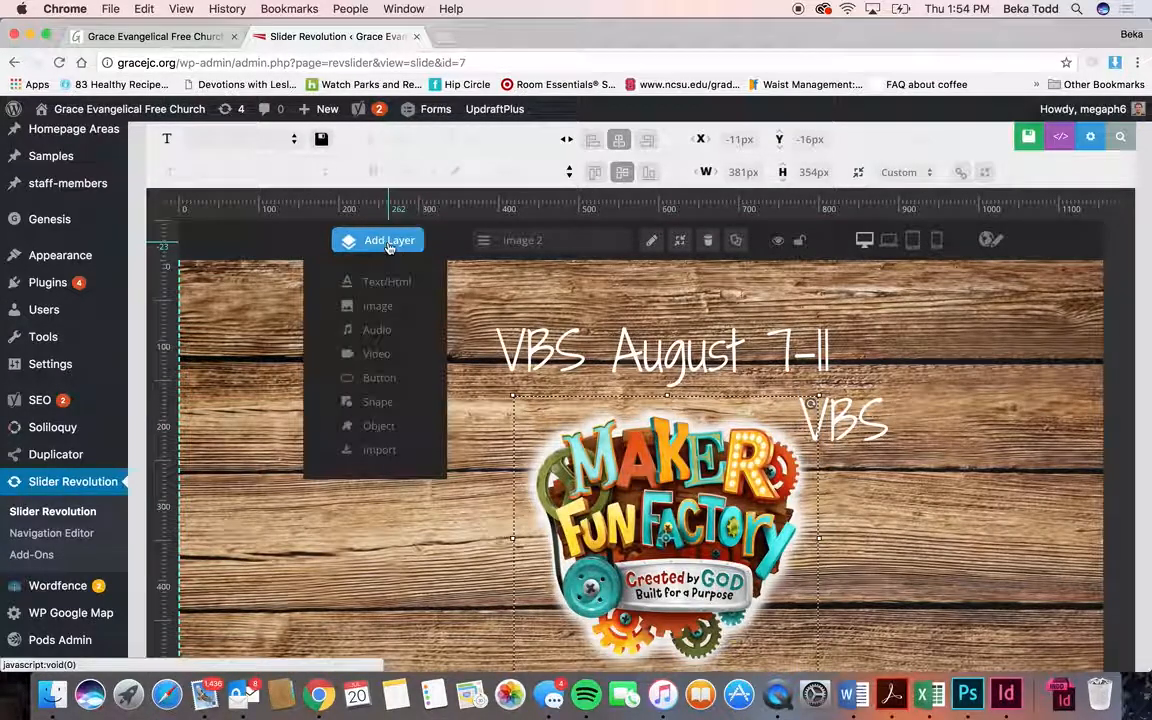
pyautogui.click(378, 306)
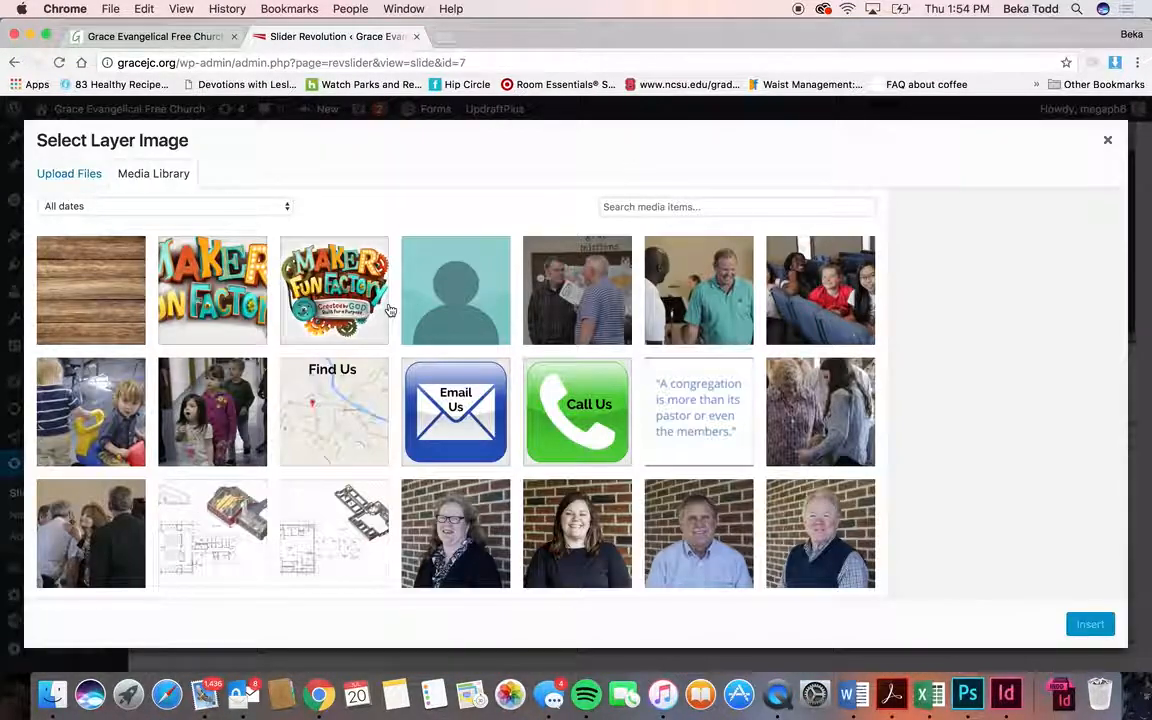
pyautogui.click(300, 250)
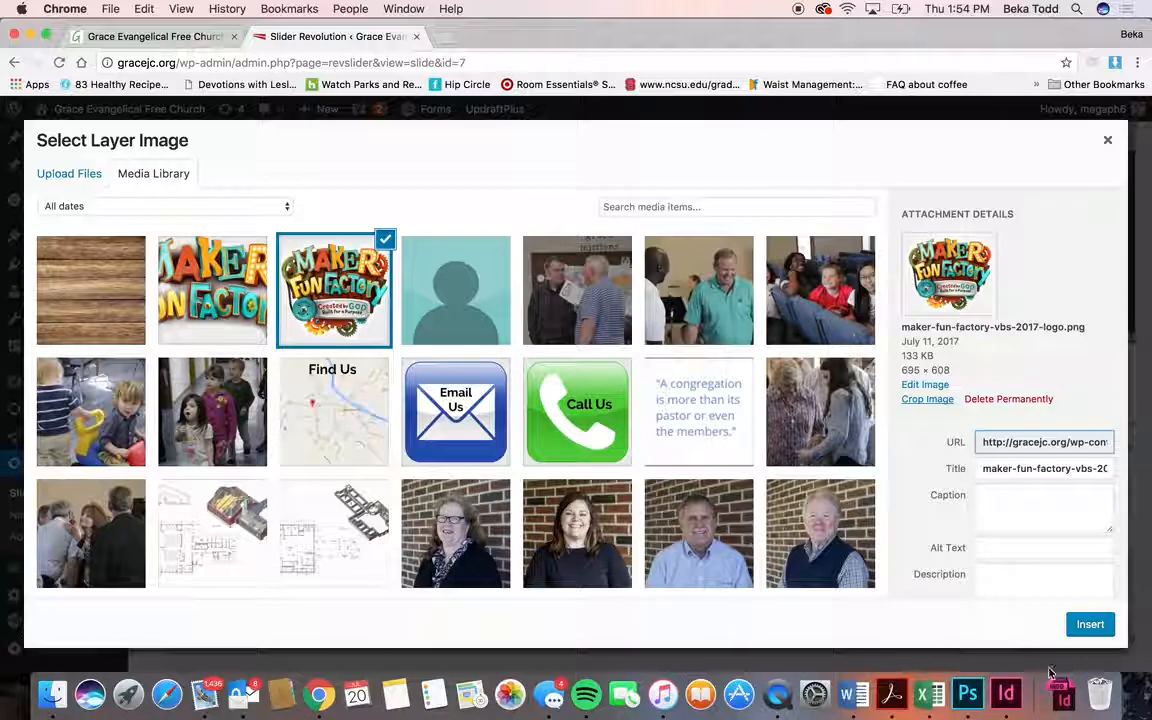
pyautogui.click(1088, 625)
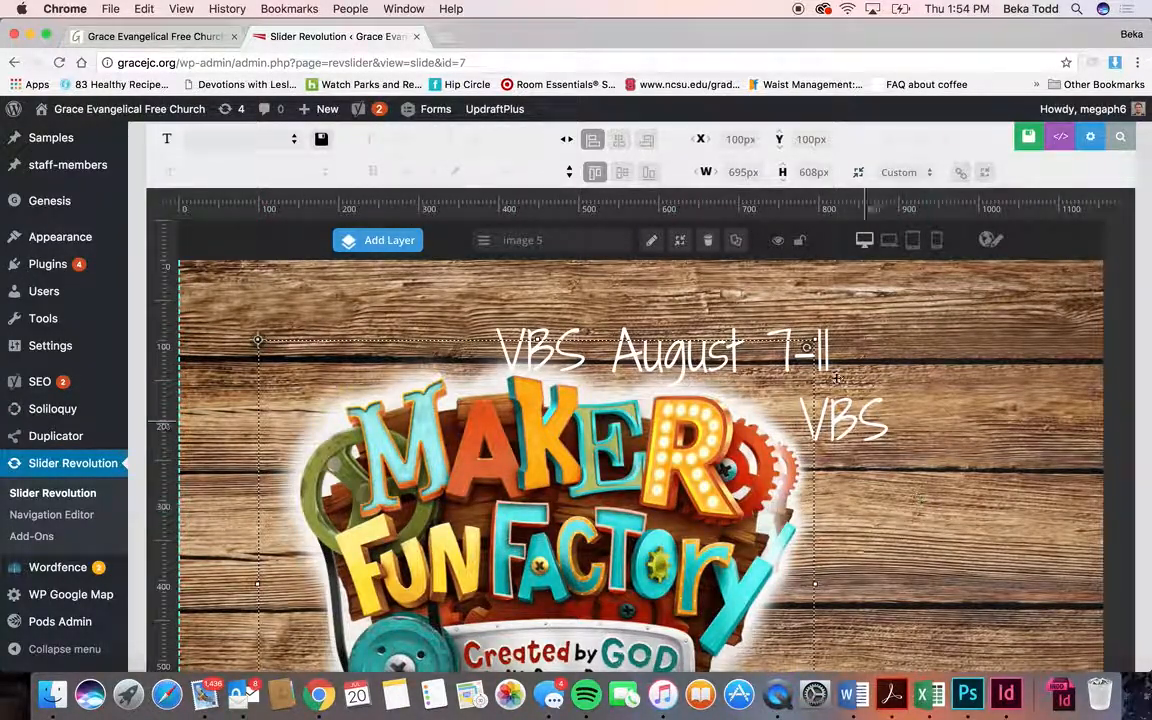
pyautogui.moveTo(814, 340); pyautogui.dragTo(539, 538)
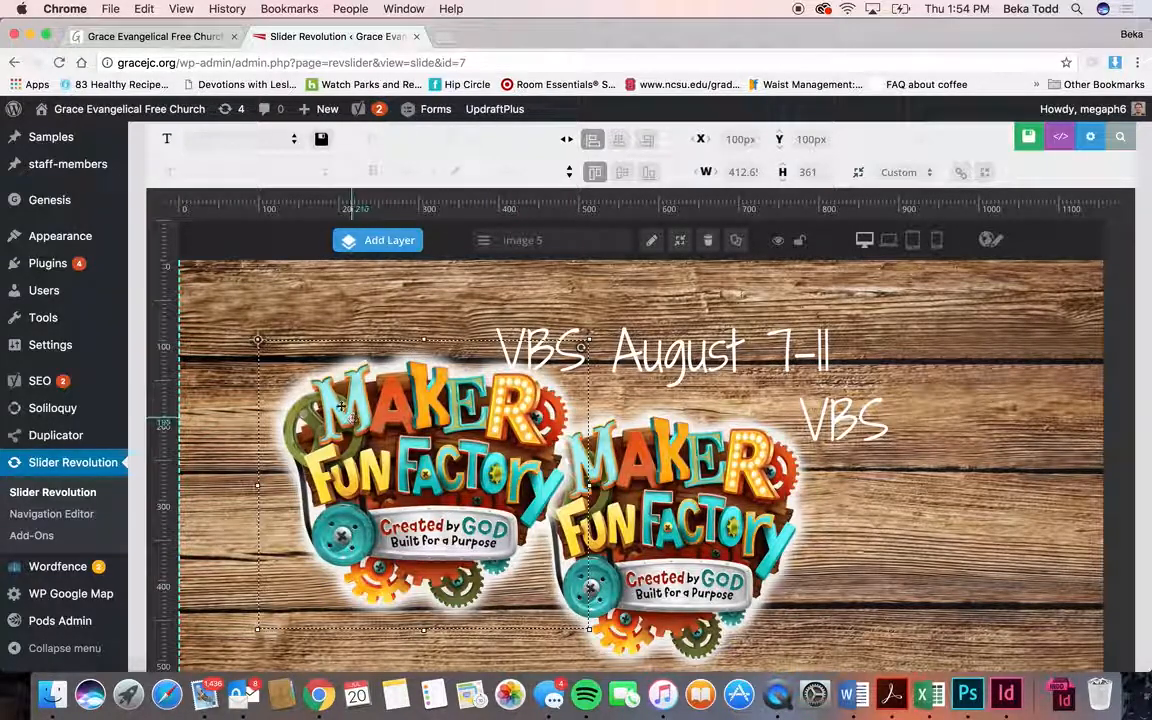
pyautogui.click(705, 243)
pyautogui.click(730, 175)
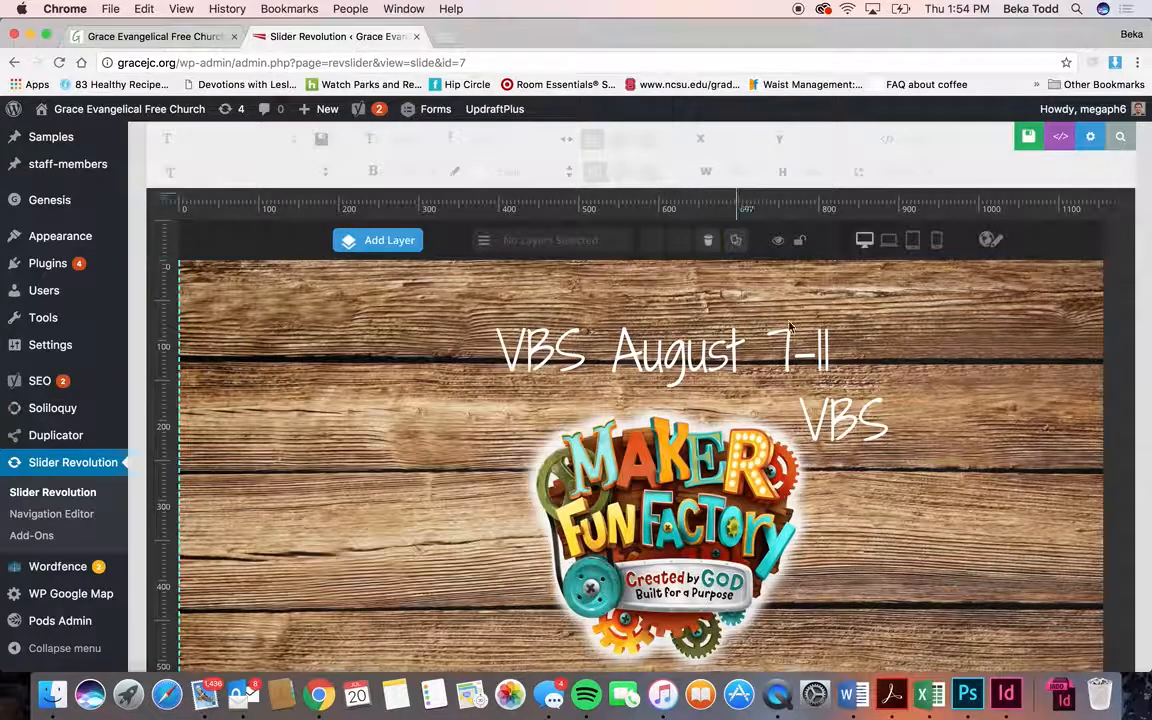
# - Delete the VBS text layer, leaving the heading, logo and Learn More button
pyautogui.click(872, 436)
pyautogui.click(708, 241)
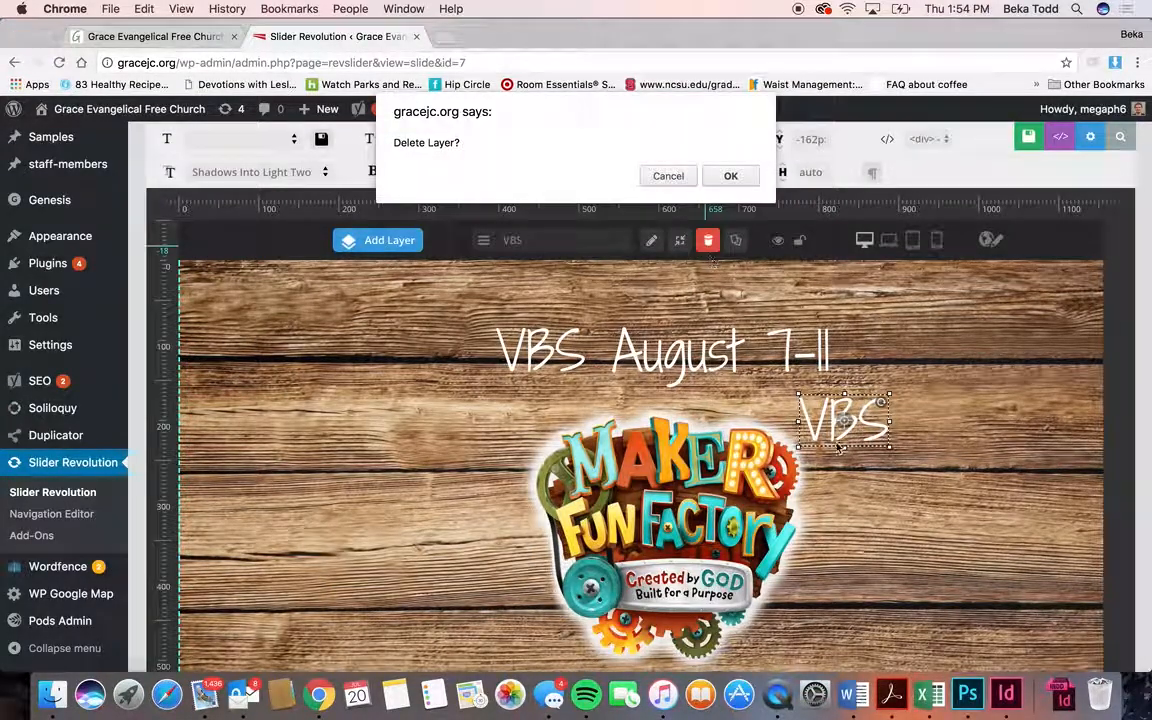
pyautogui.click(742, 177)
pyautogui.scroll(-3, 792, 484)
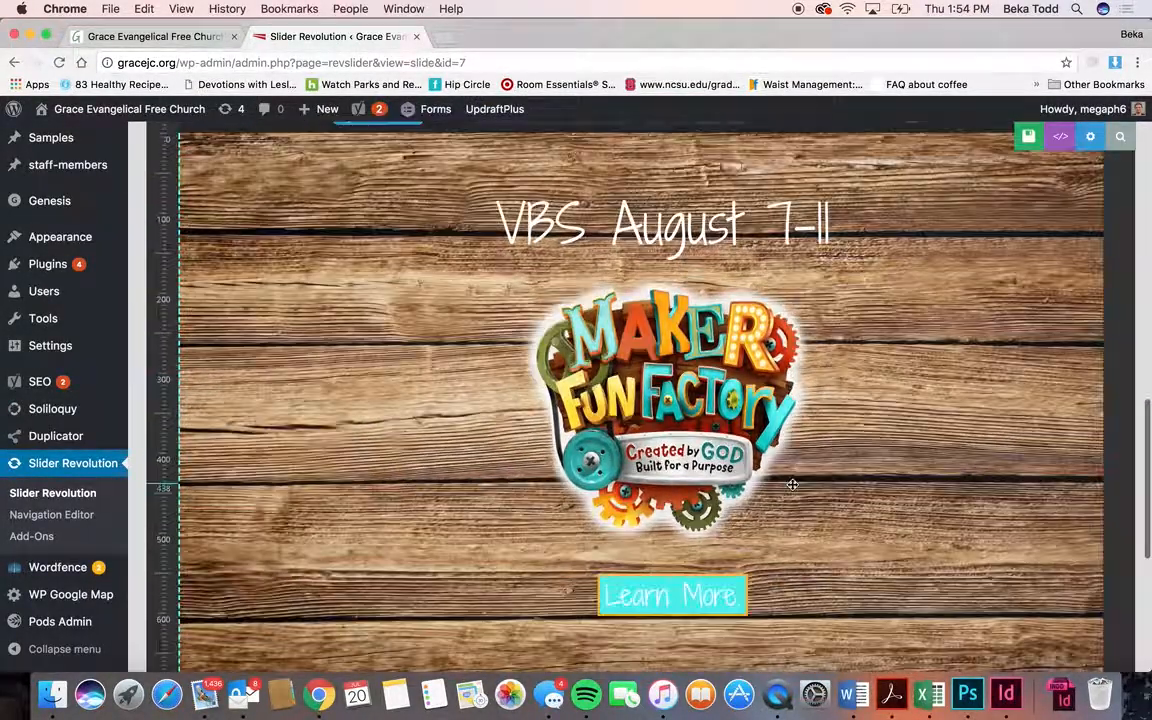
pyautogui.click(700, 594)
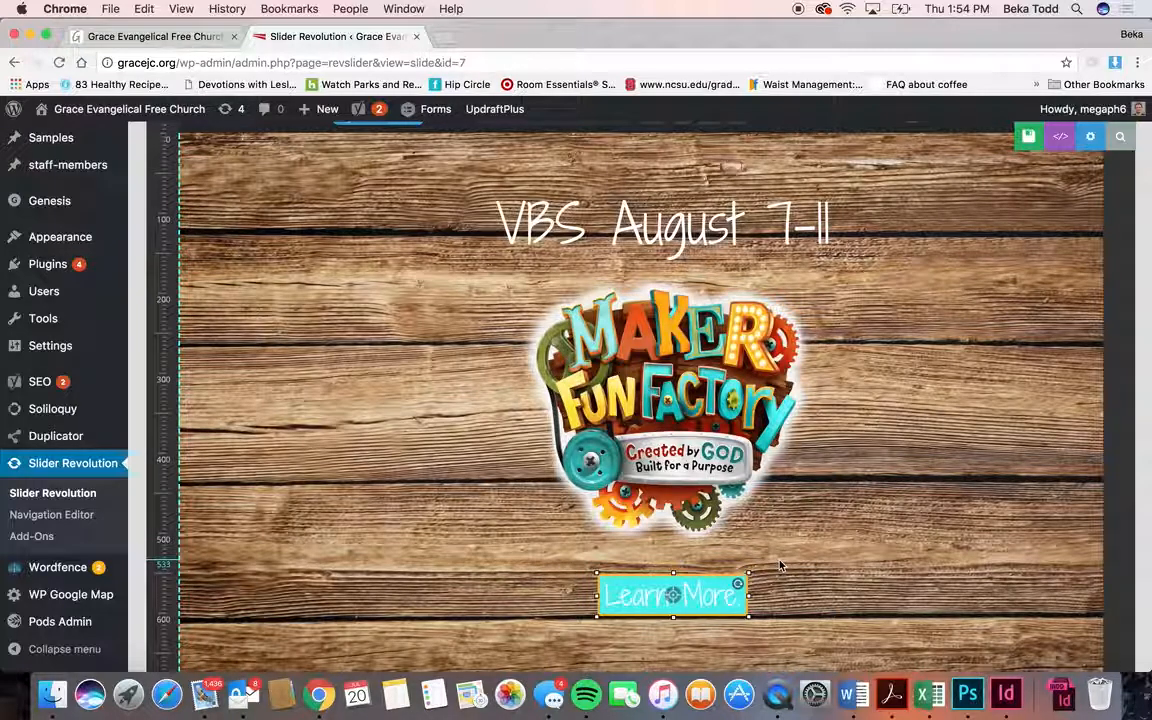
# - Move the VBS layer to the right of the logo and show advanced style settings
pyautogui.click(790, 520)
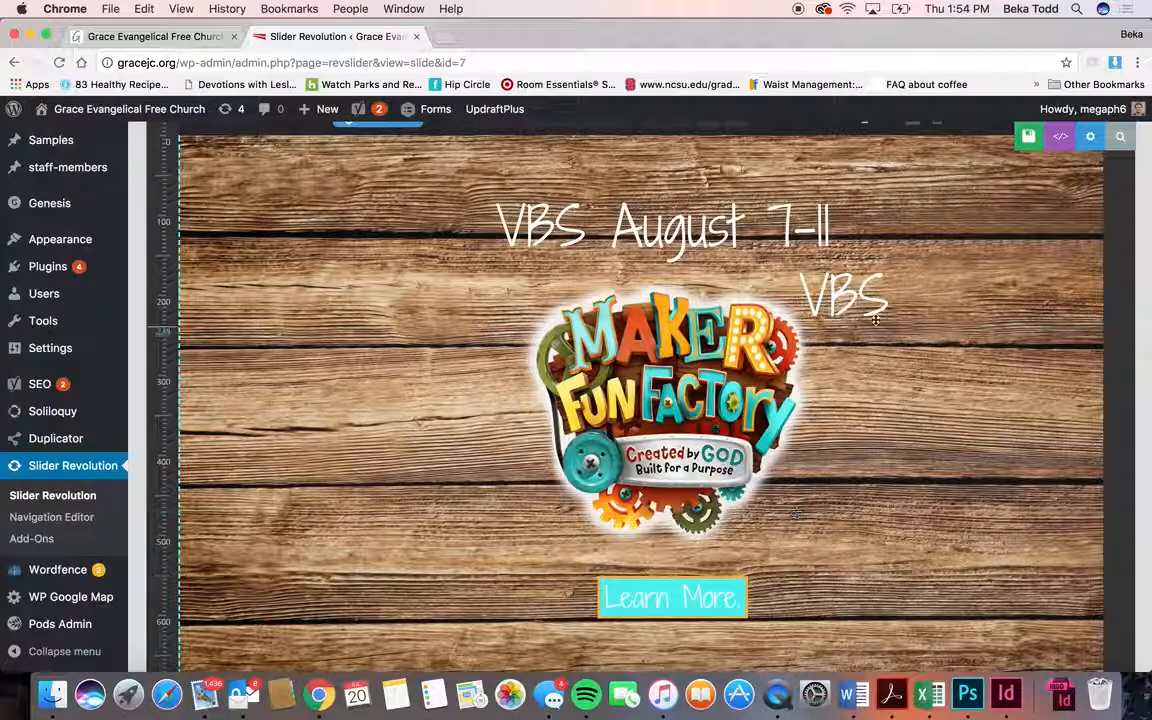
pyautogui.moveTo(879, 370); pyautogui.dragTo(945, 381)
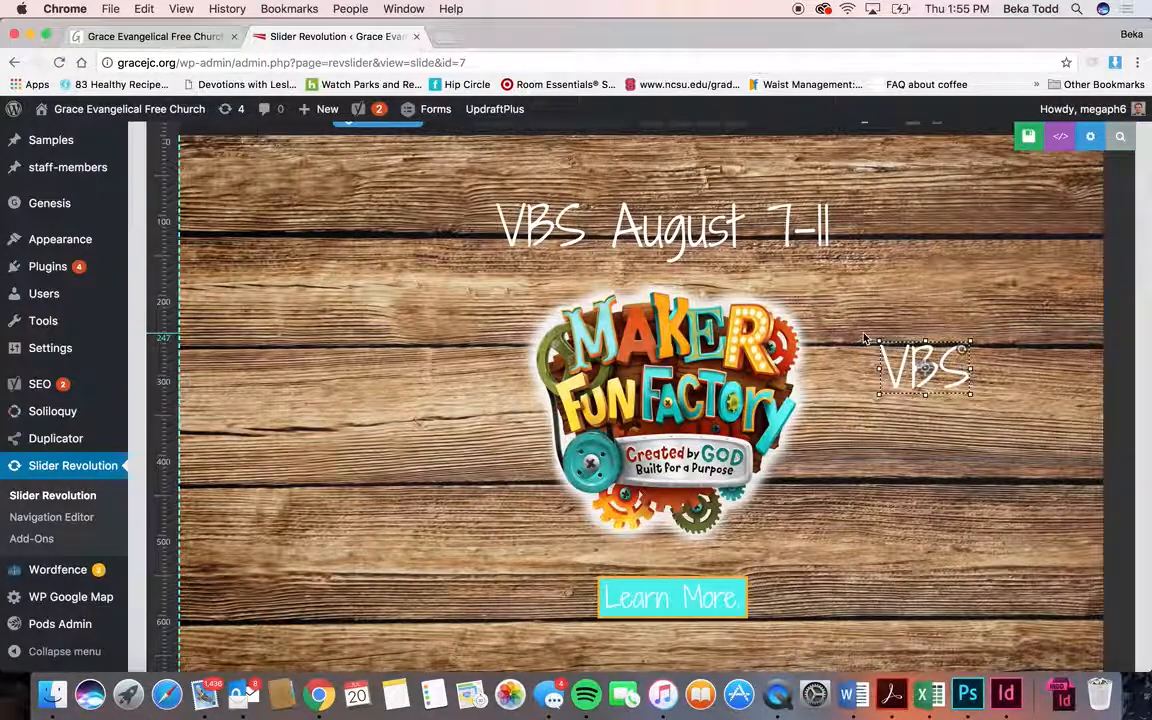
pyautogui.scroll(1, 865, 338)
pyautogui.scroll(4, 865, 338)
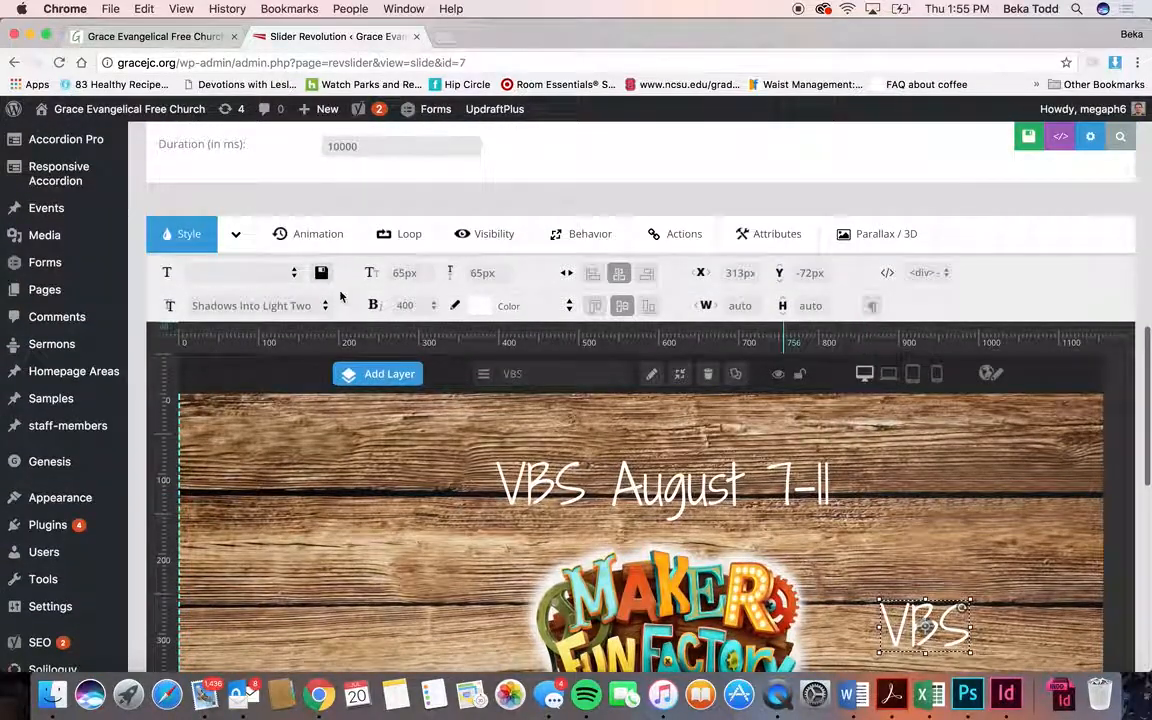
pyautogui.scroll(-2, 290, 290)
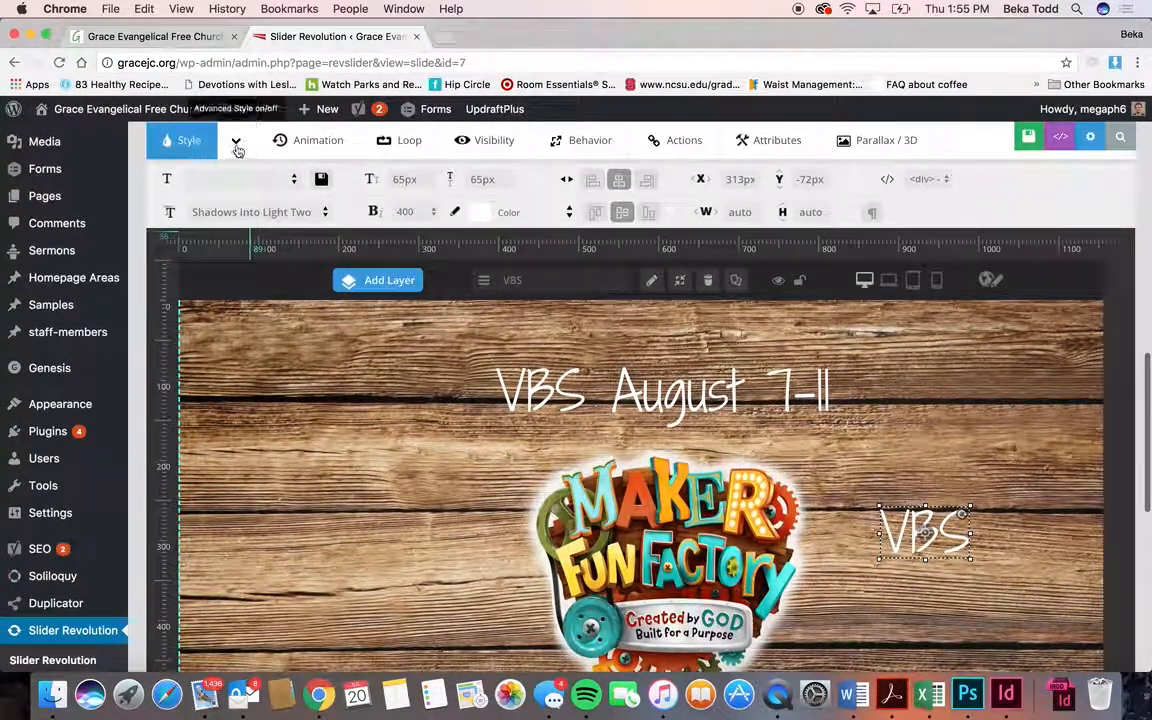
pyautogui.click(237, 146)
pyautogui.scroll(-3, 693, 493)
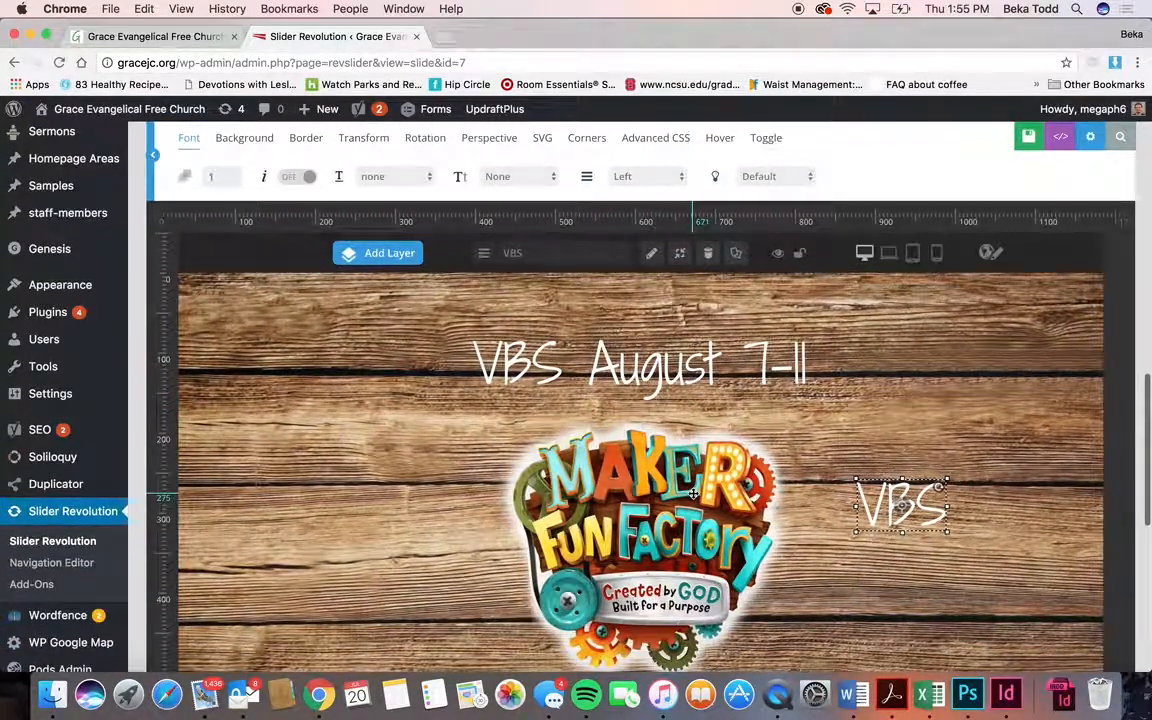
# - Nudge the VBS layer down beside the logo, then raise it higher on the slide
pyautogui.click(666, 493)
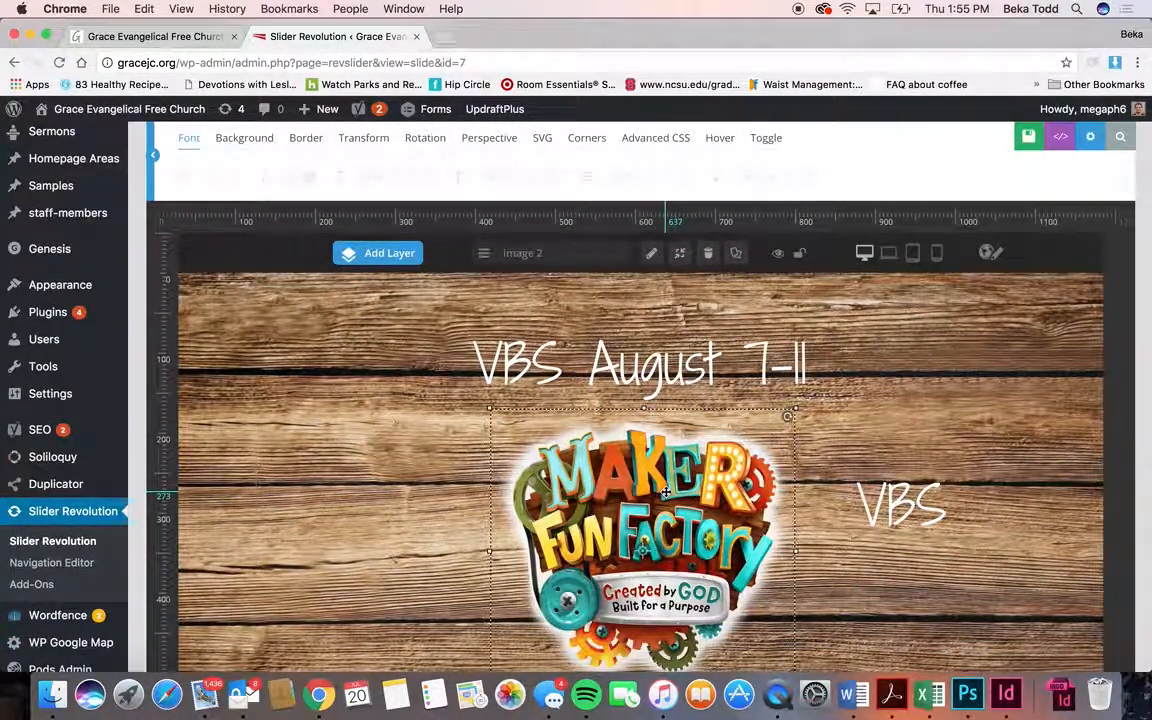
pyautogui.scroll(-2, 805, 380)
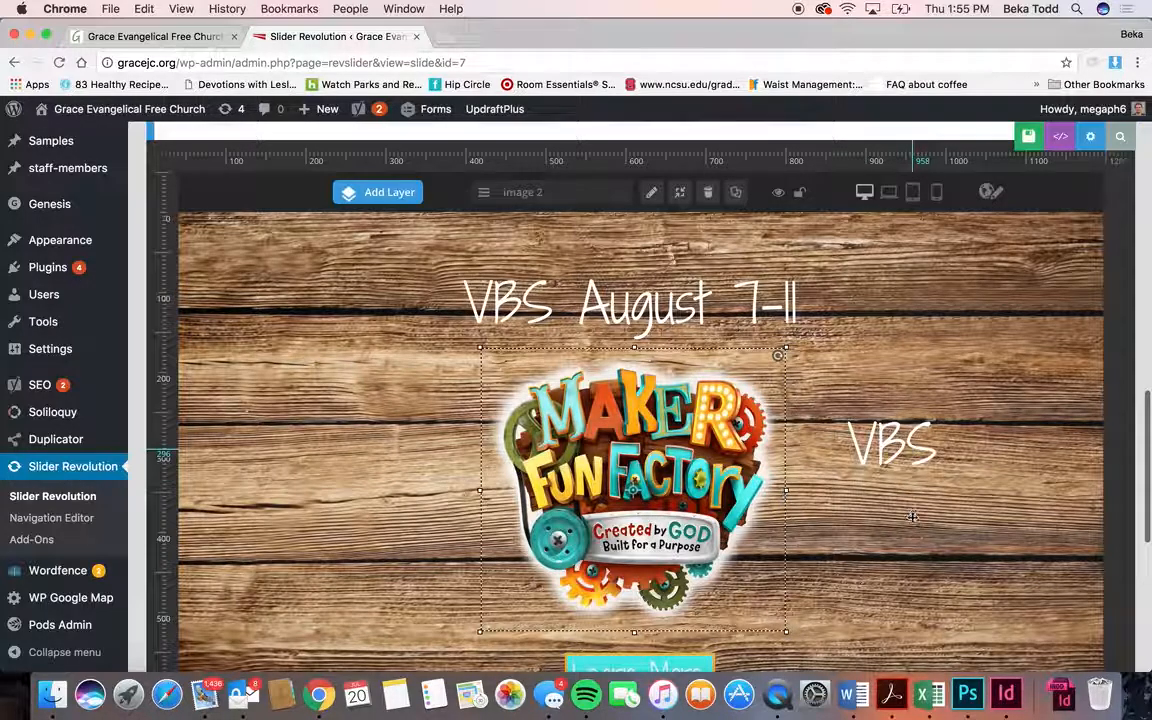
pyautogui.moveTo(912, 452); pyautogui.dragTo(912, 522)
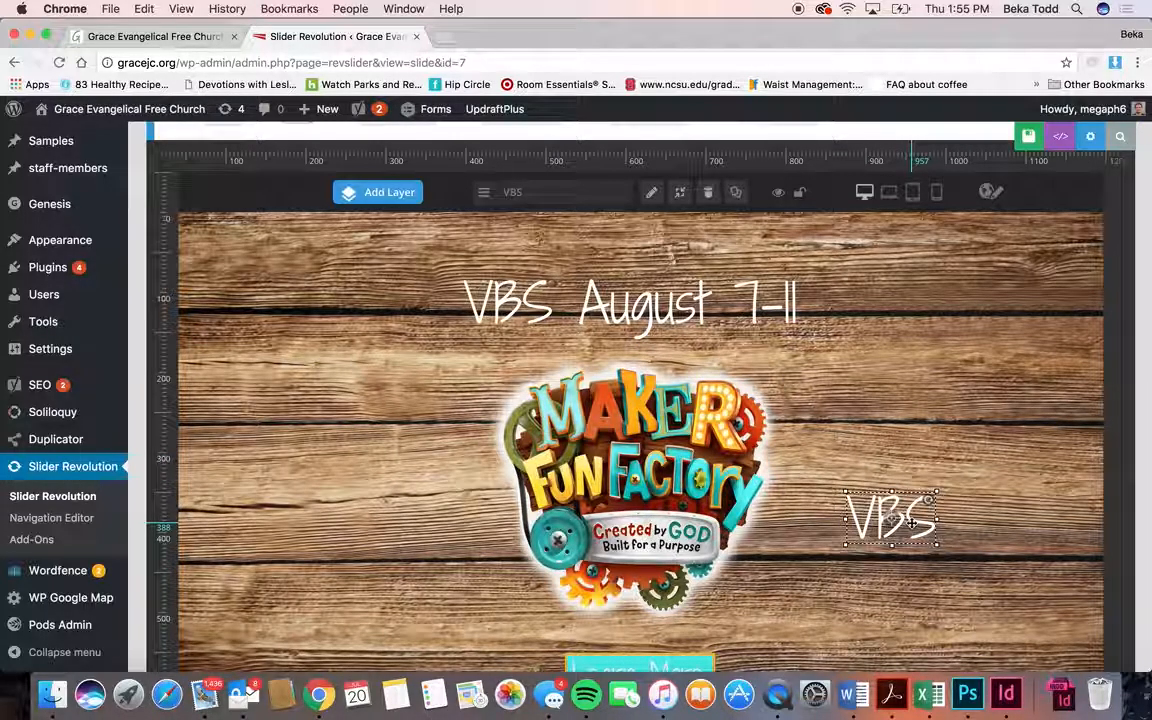
pyautogui.scroll(3, 388, 297)
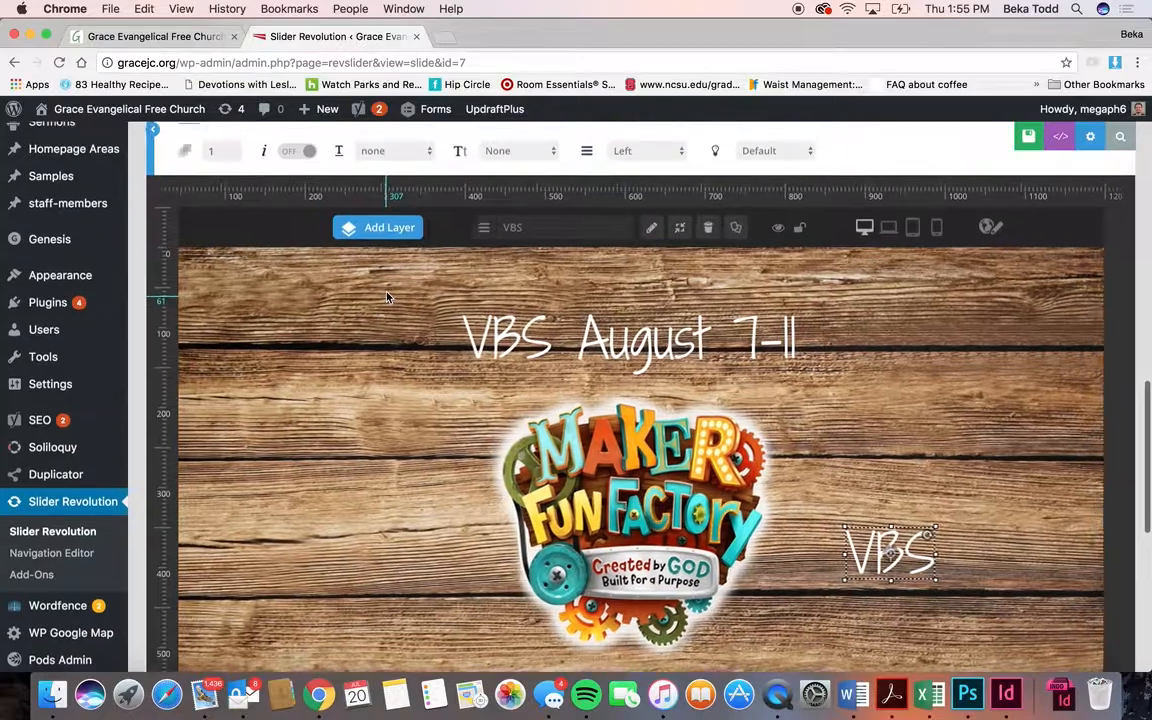
pyautogui.scroll(3, 388, 297)
pyautogui.scroll(-2, 386, 300)
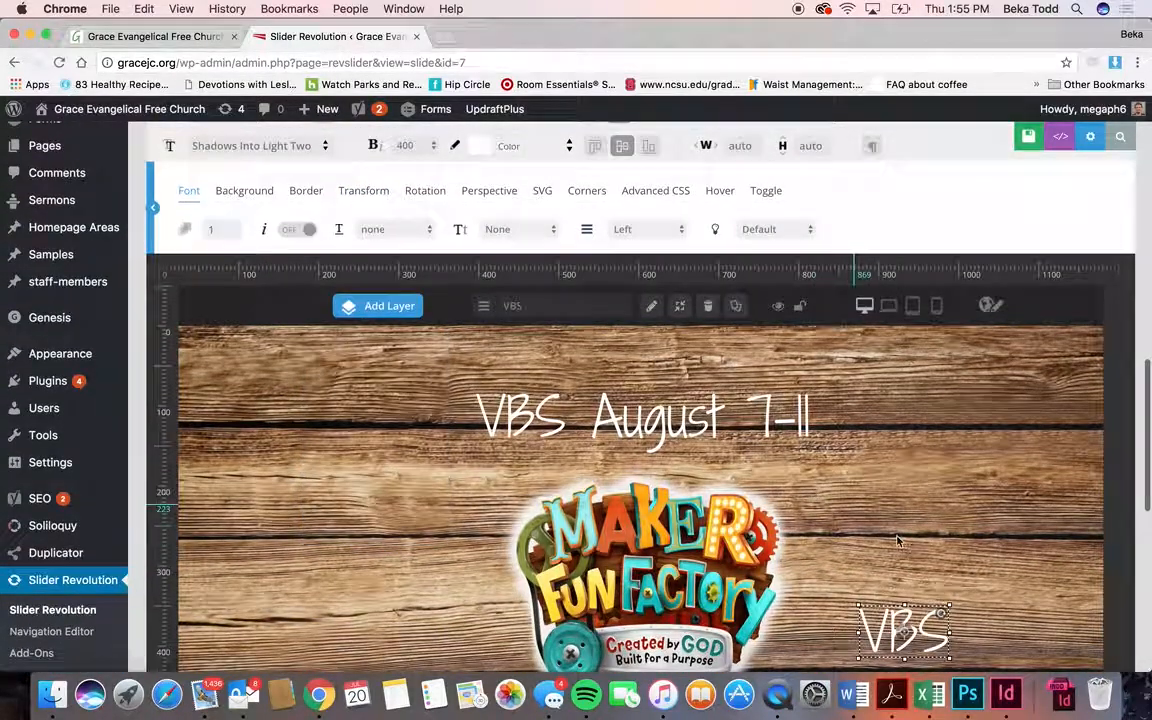
pyautogui.moveTo(903, 630); pyautogui.dragTo(905, 528)
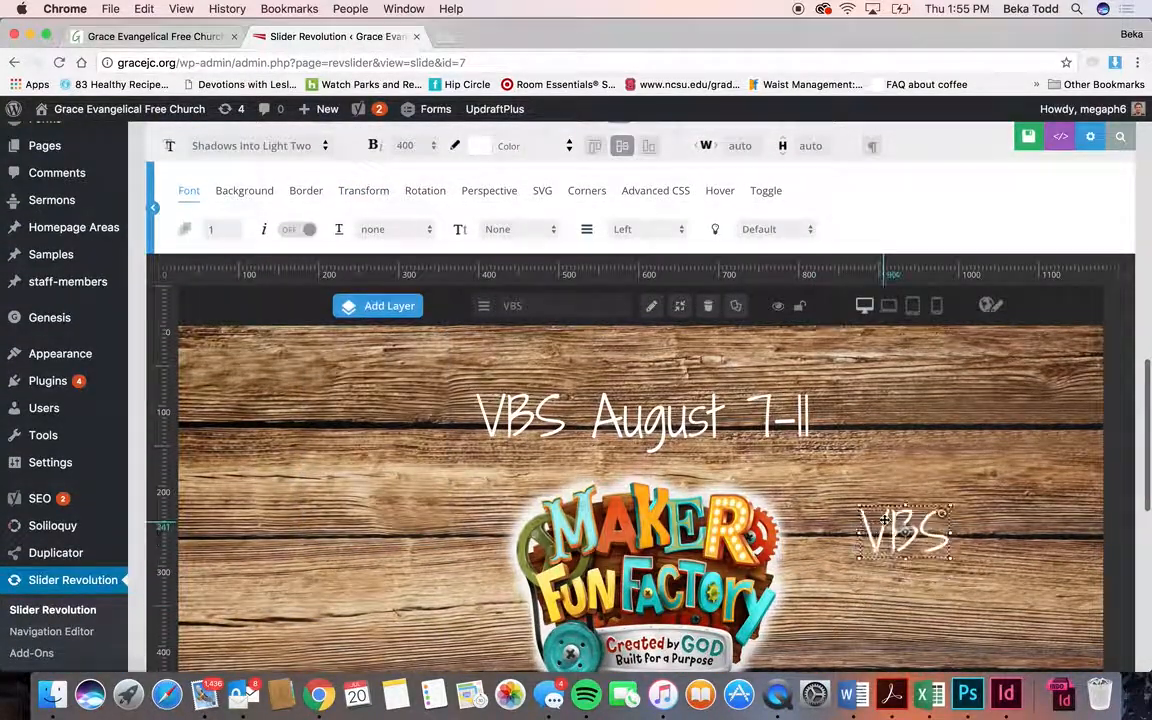
pyautogui.click(255, 193)
# - Give the VBS layer a purple background colour
pyautogui.click(236, 230)
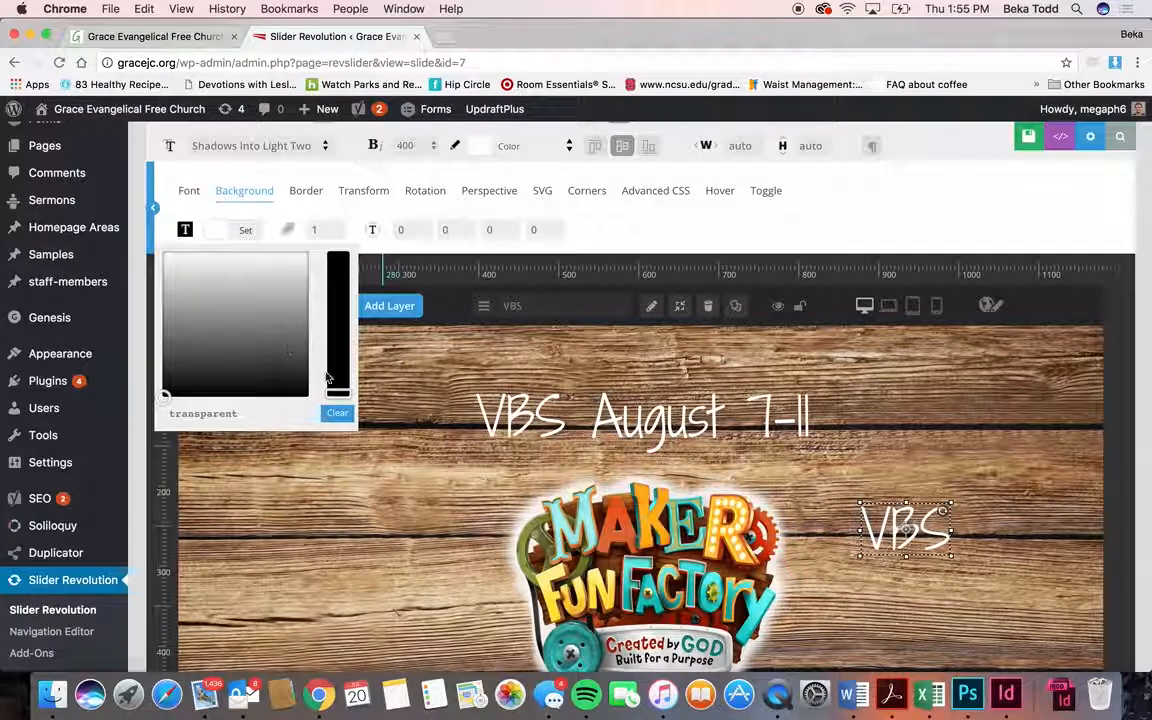
pyautogui.moveTo(340, 392); pyautogui.dragTo(337, 300)
pyautogui.click(272, 298)
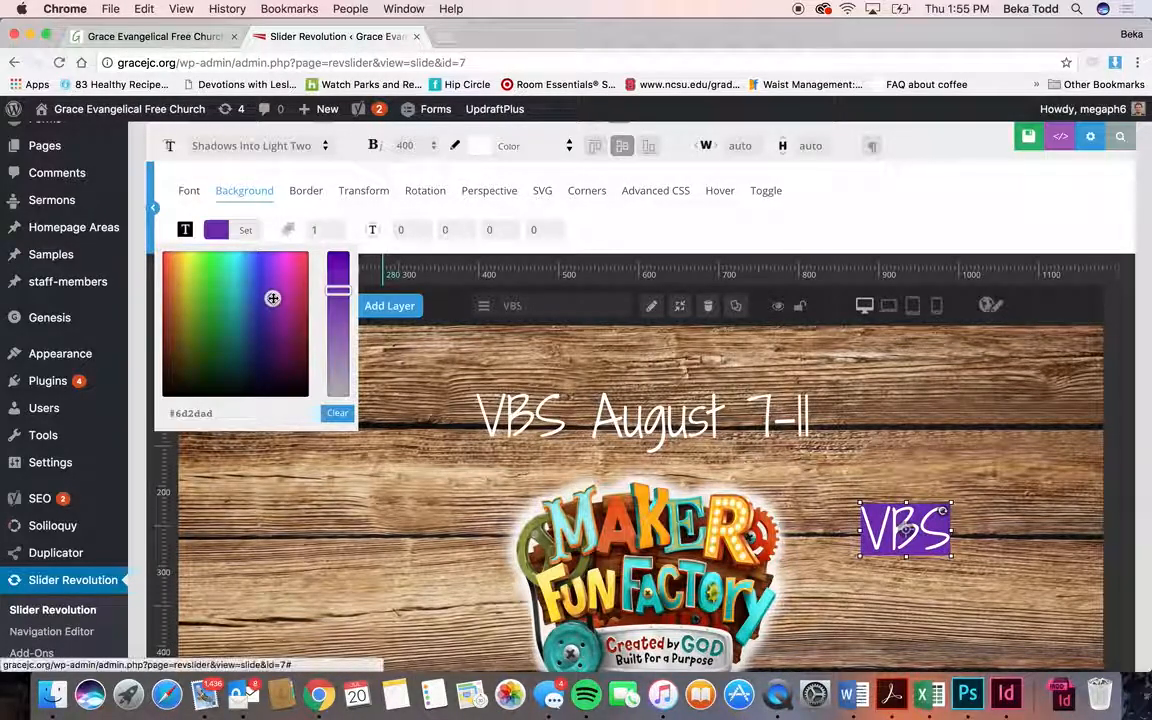
pyautogui.click(317, 231)
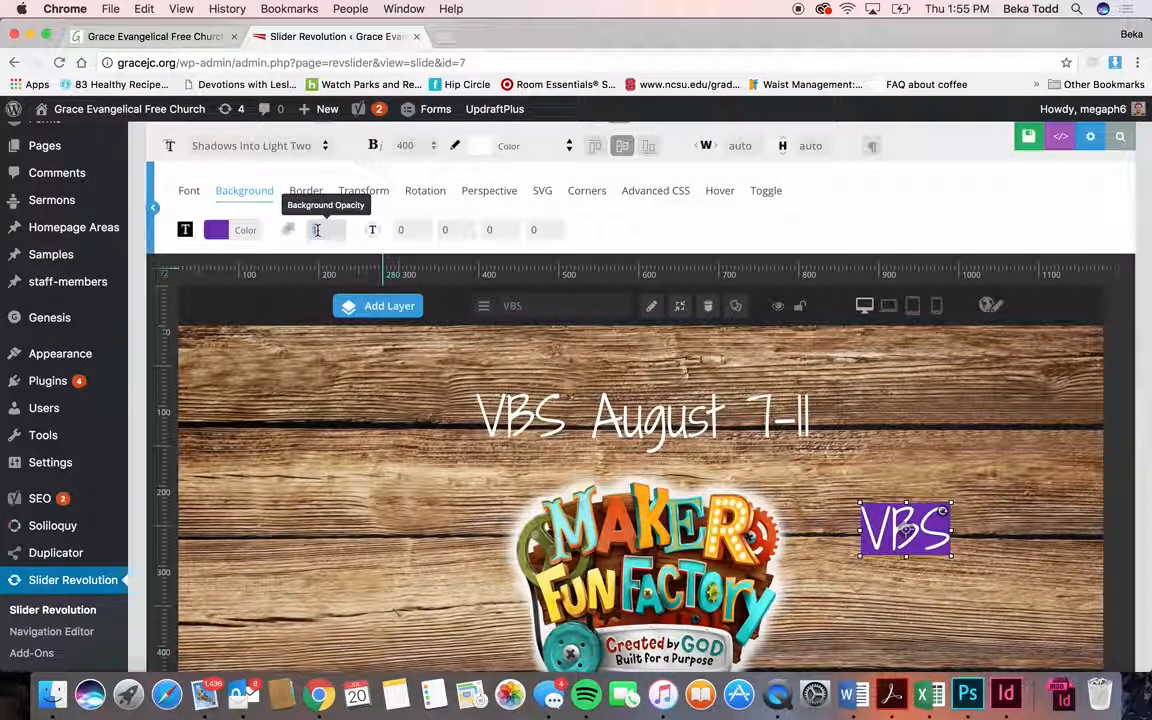
# - Set the VBS layer's padding to 7px on top, right, bottom and left
pyautogui.doubleClick(404, 231)
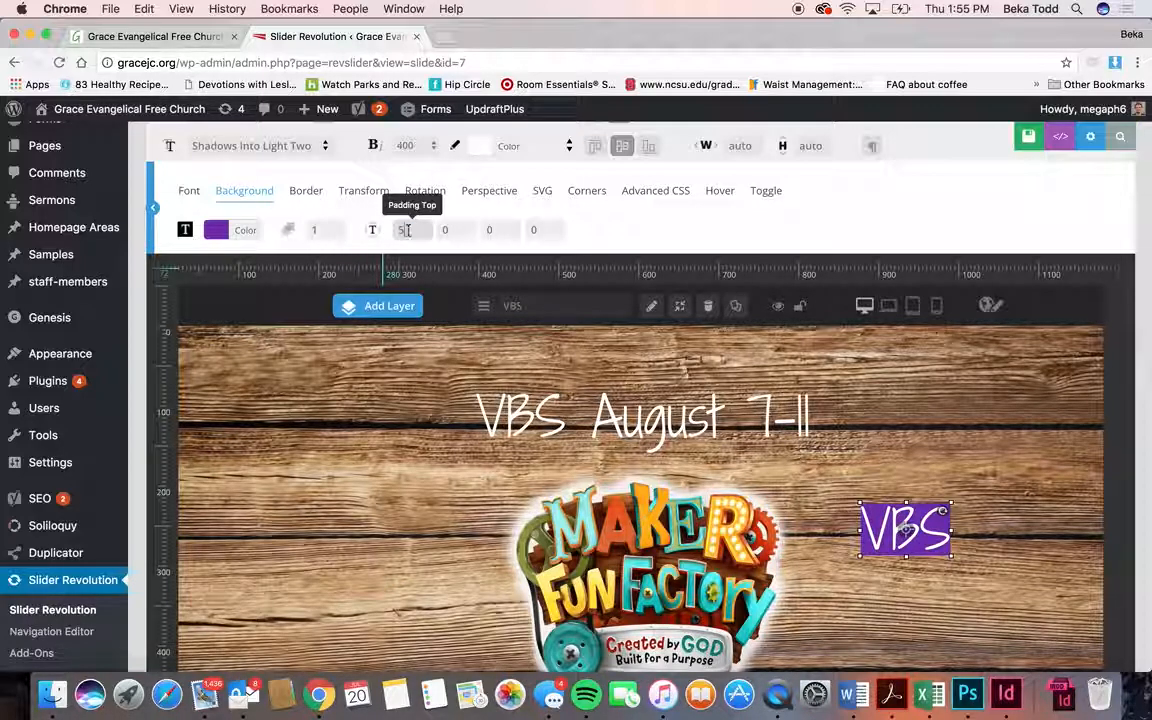
pyautogui.doubleClick(472, 230)
pyautogui.write('5')
pyautogui.doubleClick(508, 230)
pyautogui.write('5')
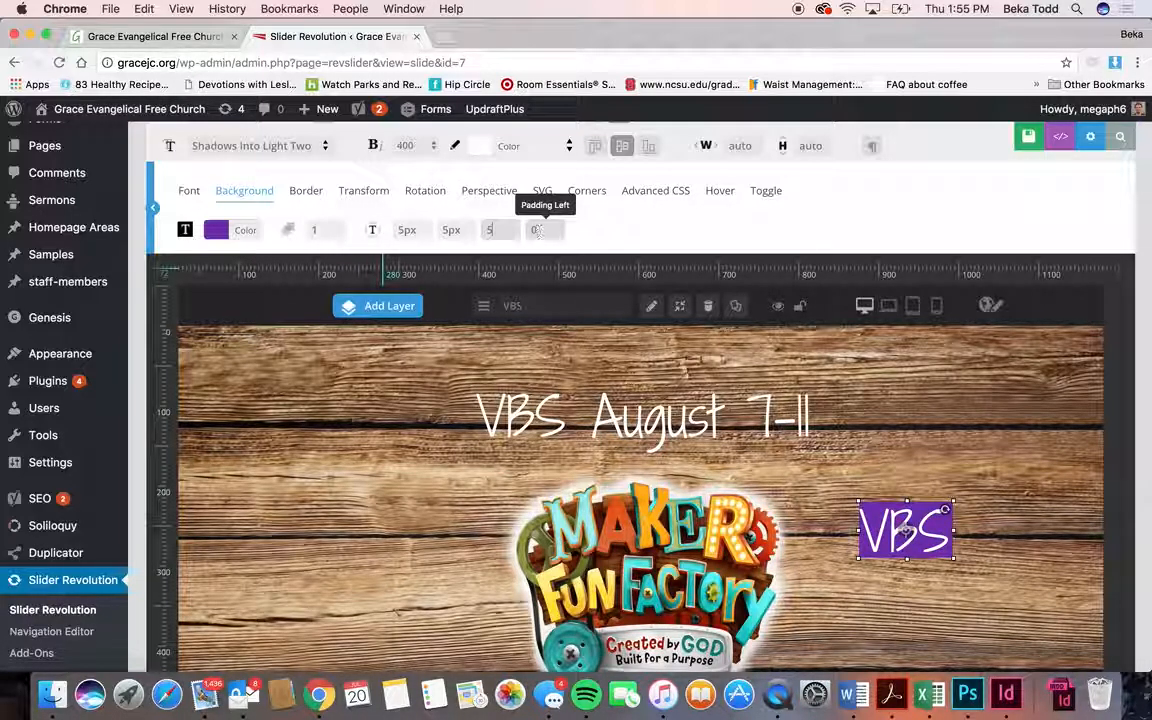
pyautogui.click(590, 234)
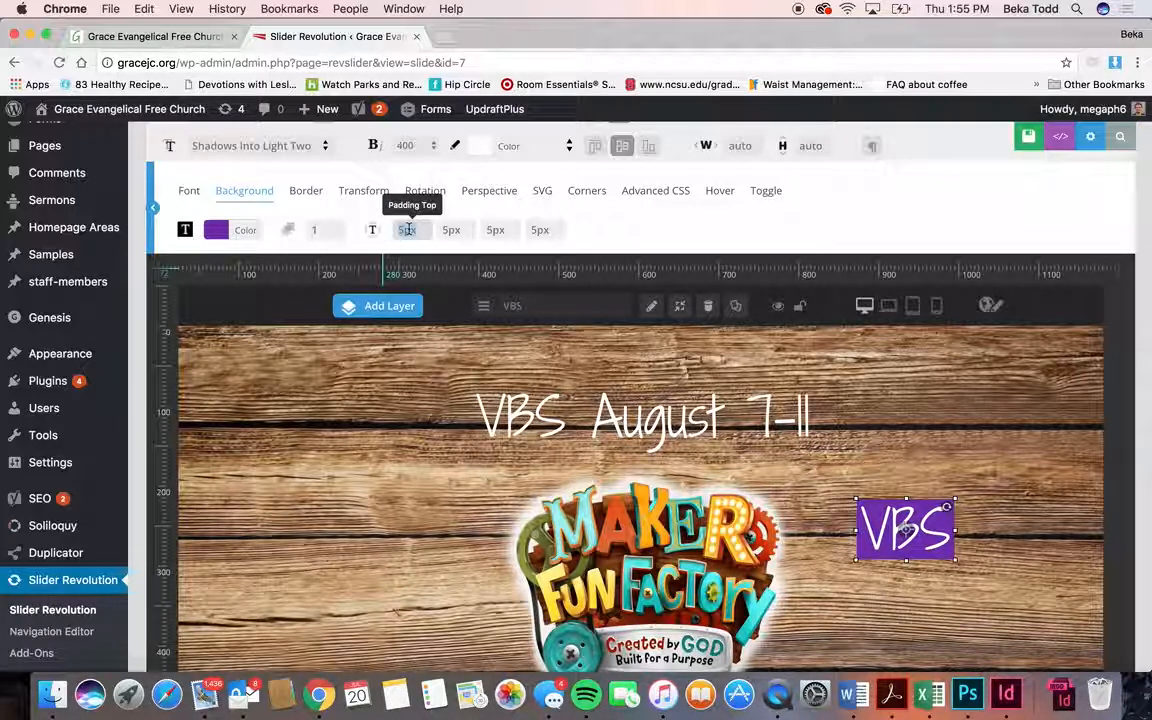
pyautogui.doubleClick(450, 229)
pyautogui.write('7')
pyautogui.doubleClick(493, 229)
pyautogui.write('7')
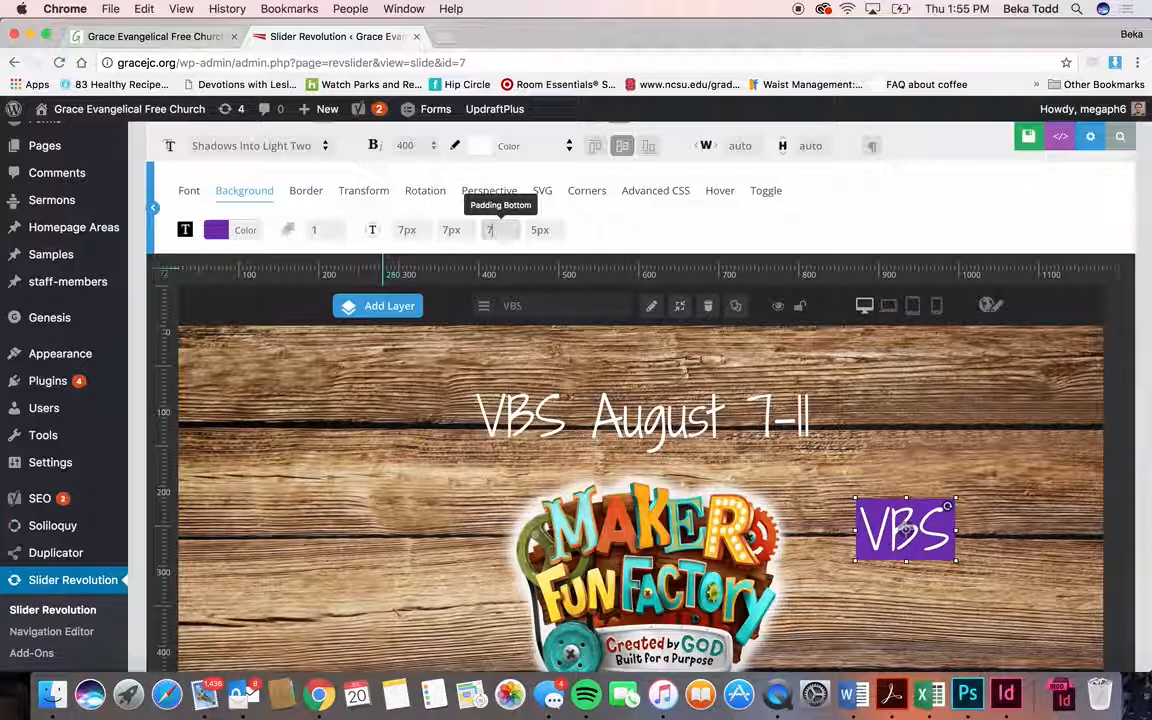
pyautogui.click(556, 229)
pyautogui.write('7')
pyautogui.press('Return')
pyautogui.scroll(1, 545, 231)
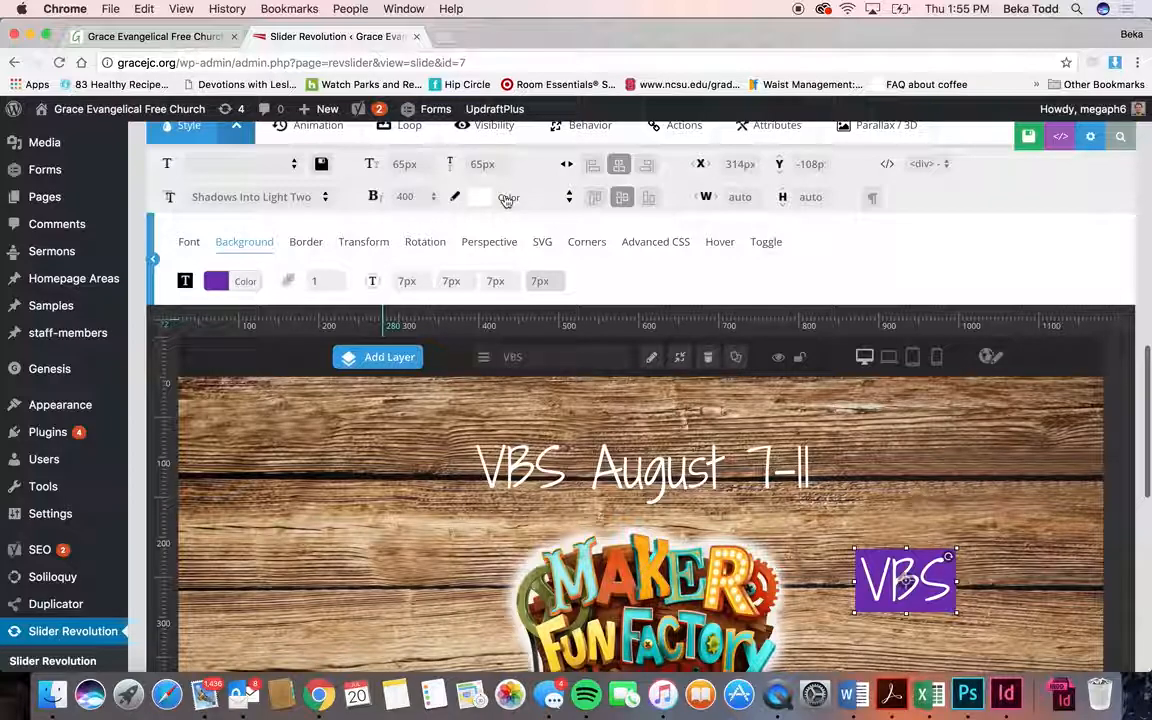
# - Give the VBS layer a white, solid, 3px border
pyautogui.click(307, 250)
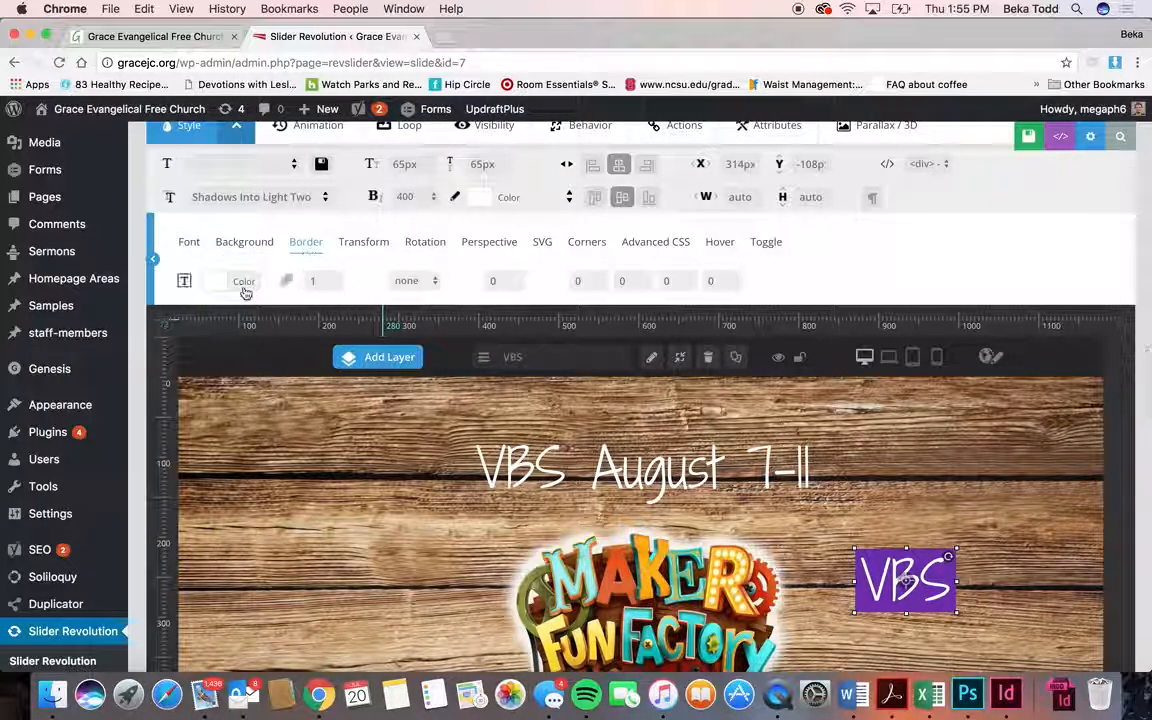
pyautogui.click(243, 283)
pyautogui.click(221, 425)
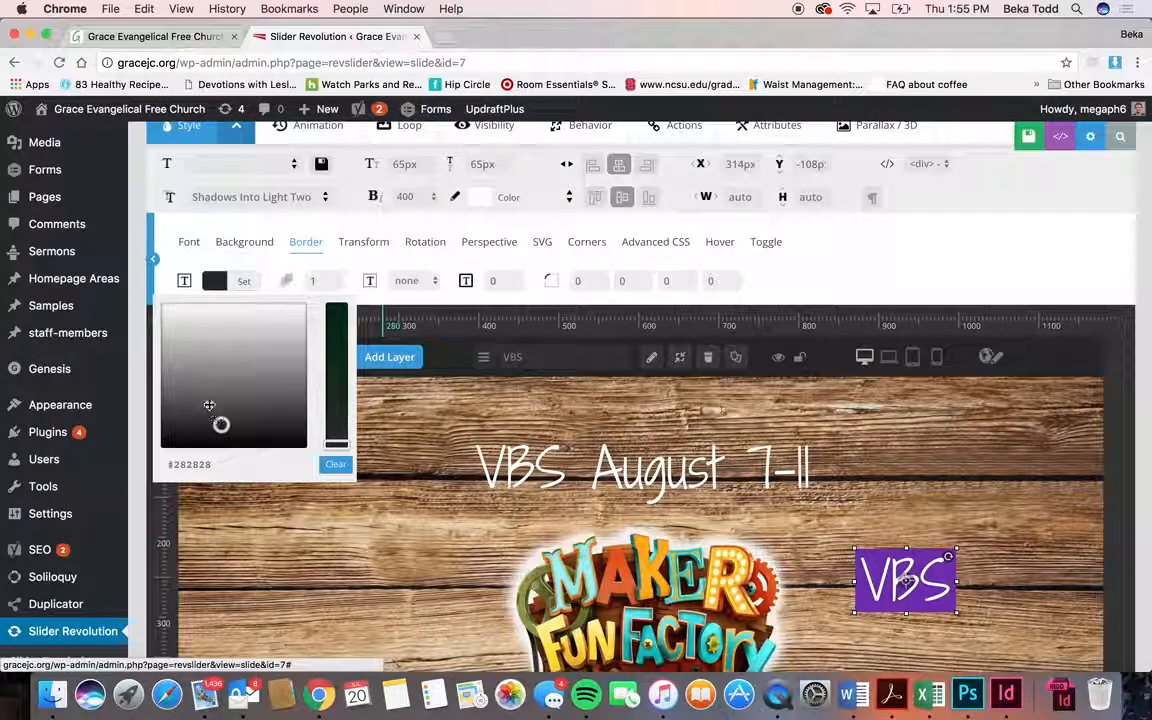
pyautogui.click(192, 312)
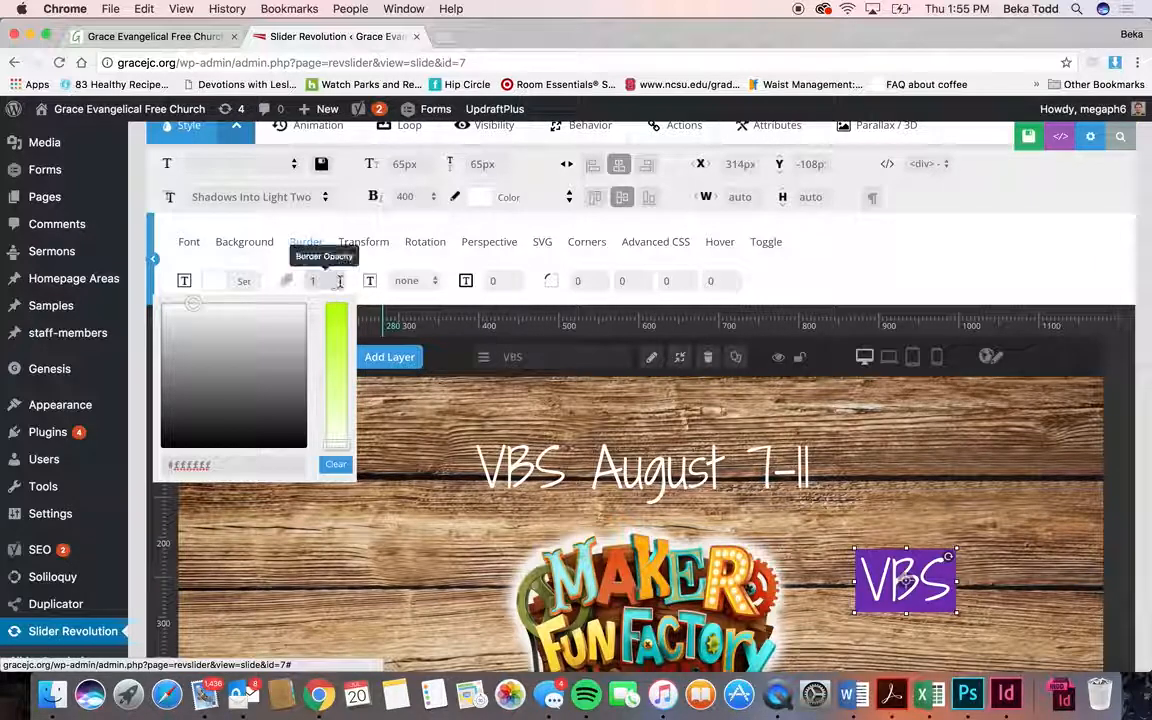
pyautogui.click(405, 281)
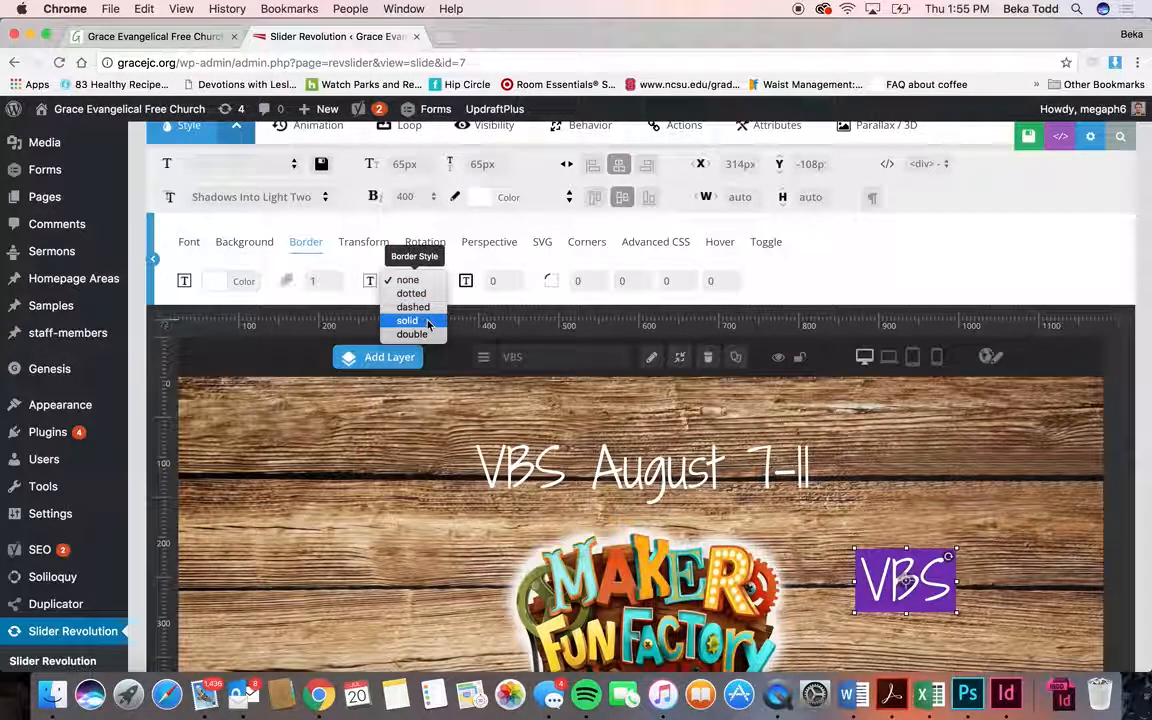
pyautogui.click(428, 321)
pyautogui.click(492, 282)
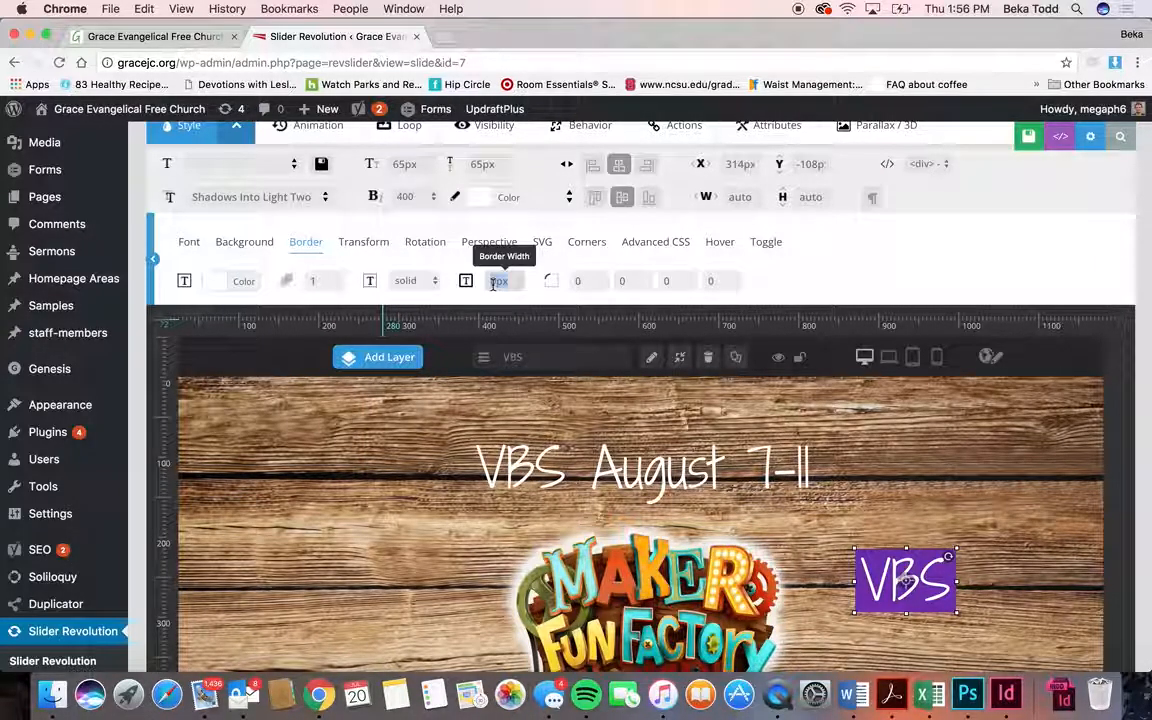
pyautogui.press('Return')
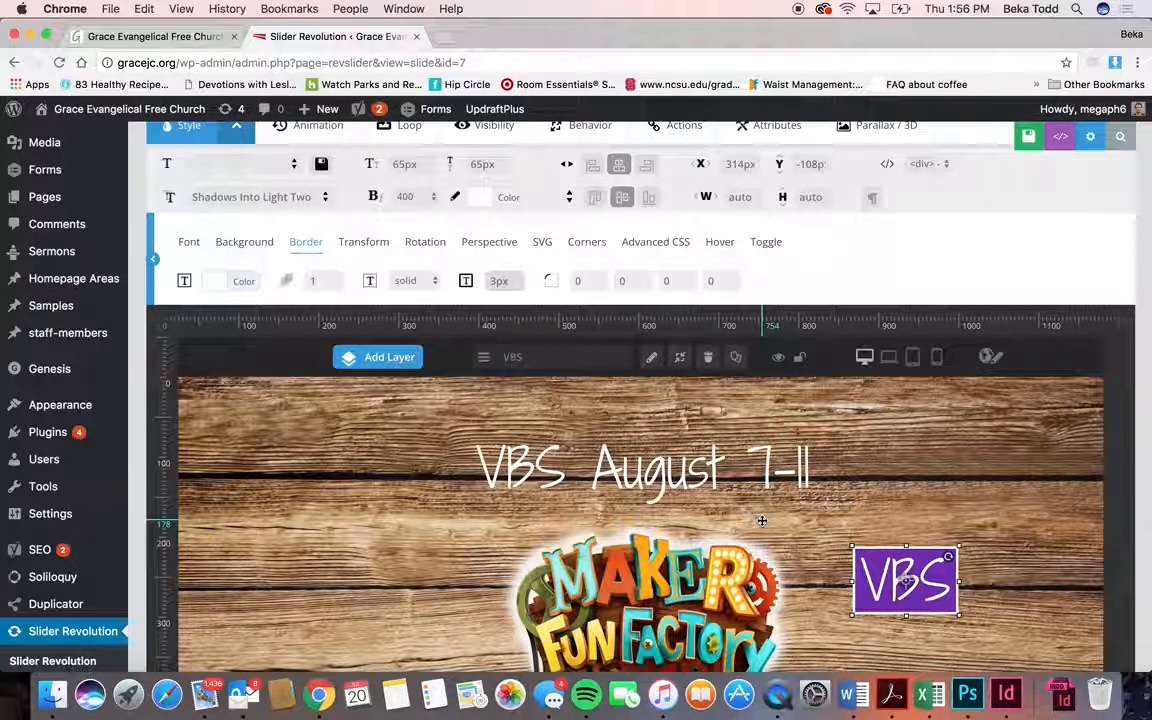
# - Set the VBS font size and line height to 45px and enable hover with a pointer cursor
pyautogui.write('45')
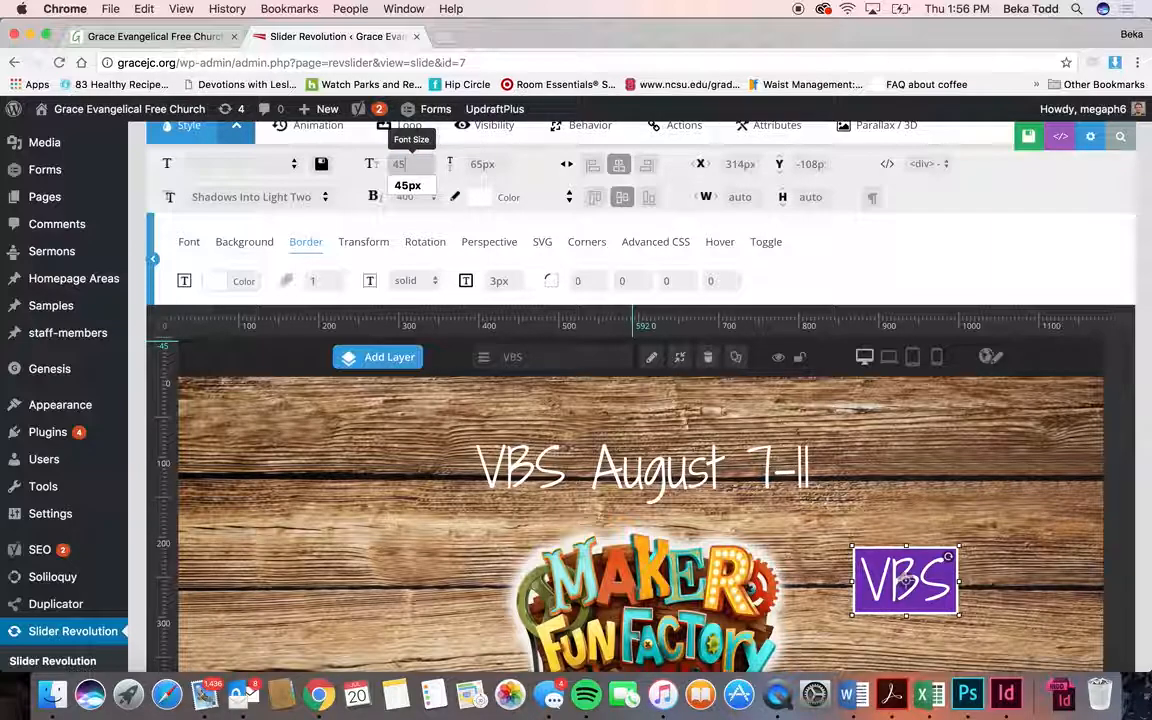
pyautogui.click(476, 166)
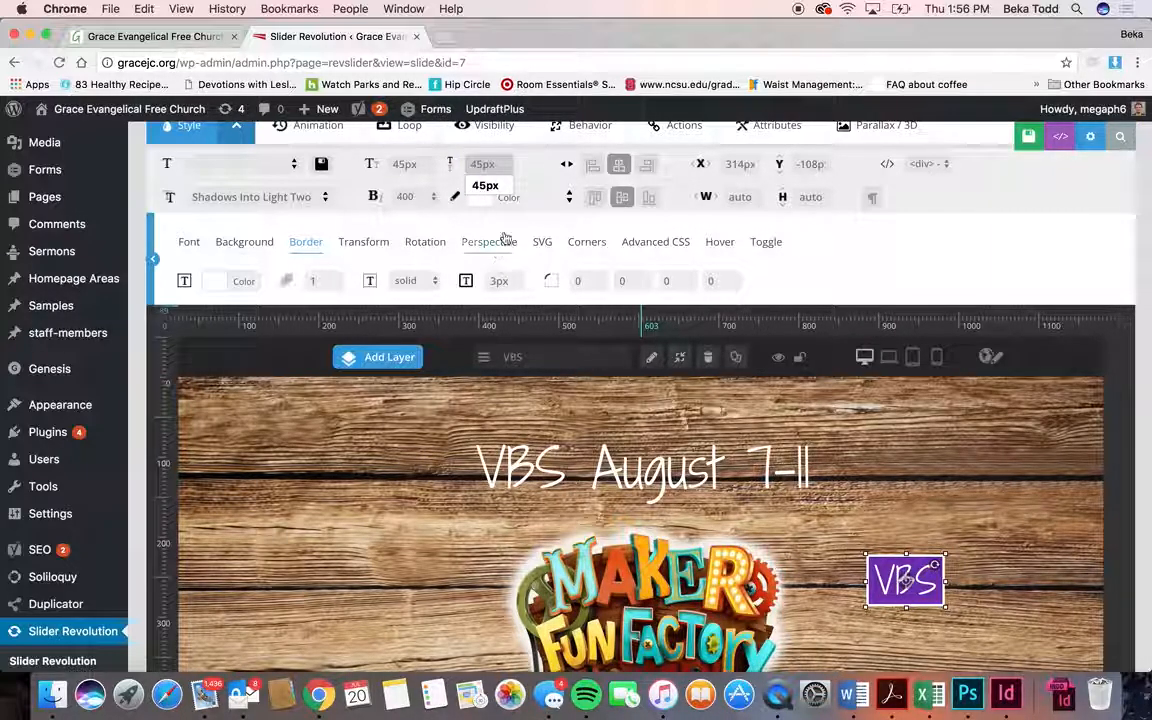
pyautogui.click(721, 243)
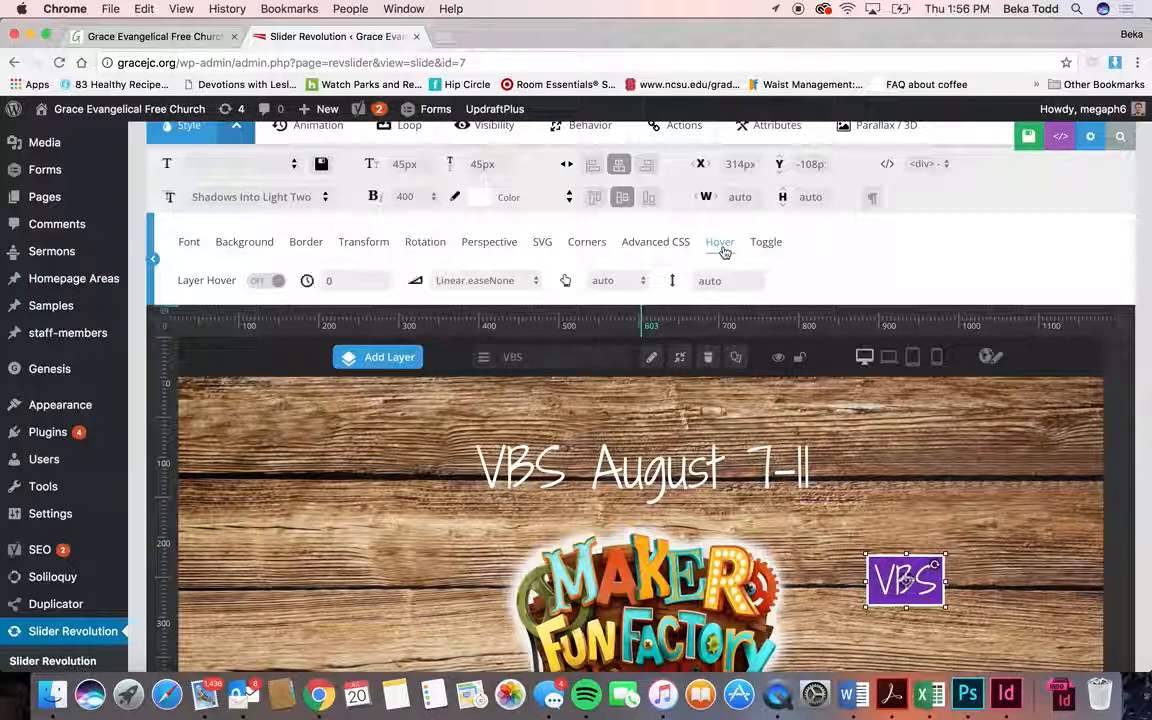
pyautogui.click(266, 281)
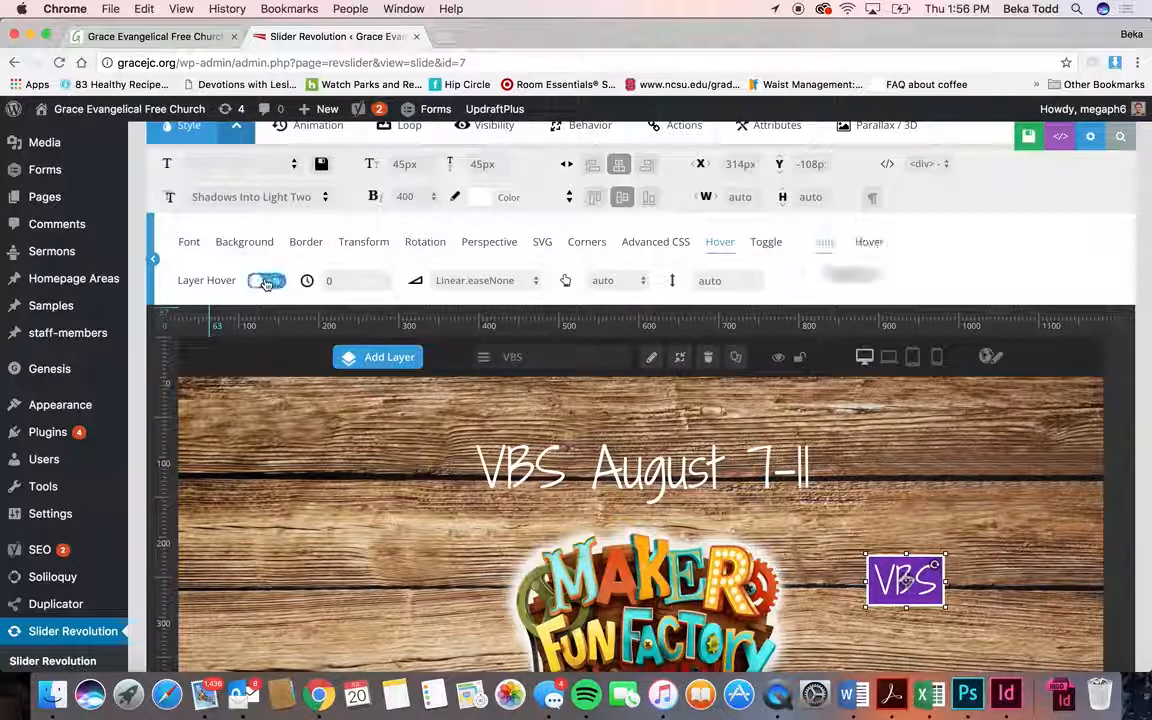
pyautogui.click(601, 281)
pyautogui.click(627, 325)
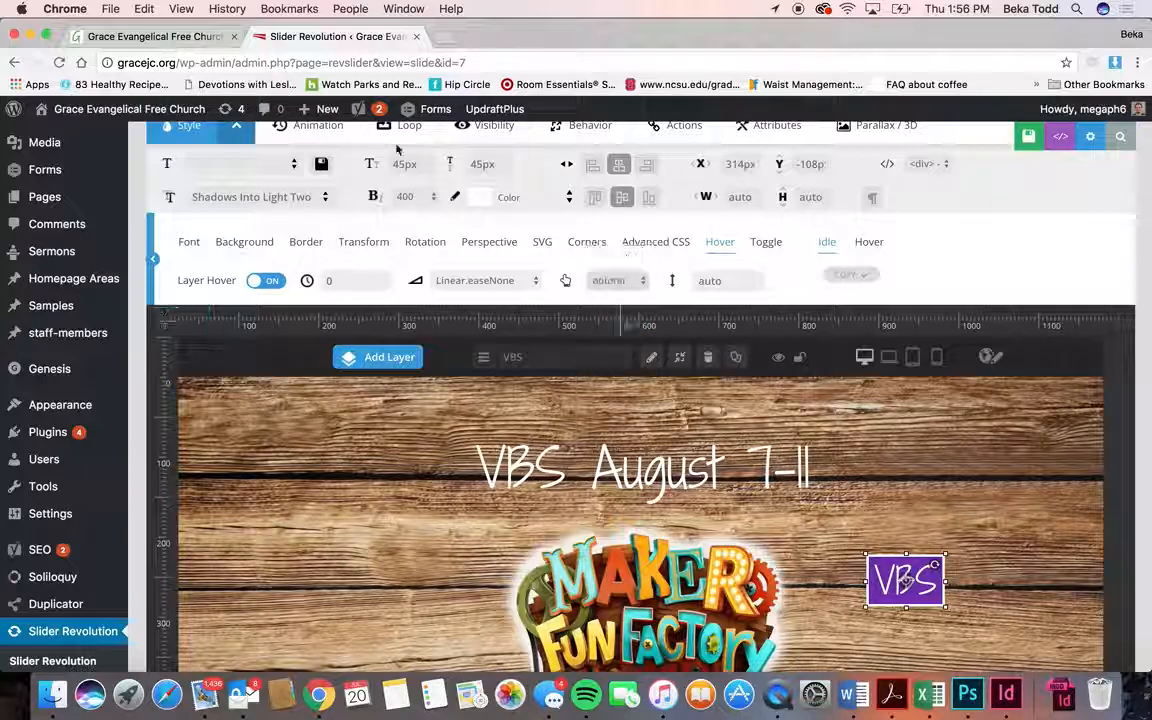
# - Reload the live church homepage to see the updated slide
pyautogui.click(150, 36)
pyautogui.scroll(3, 273, 205)
pyautogui.click(296, 174)
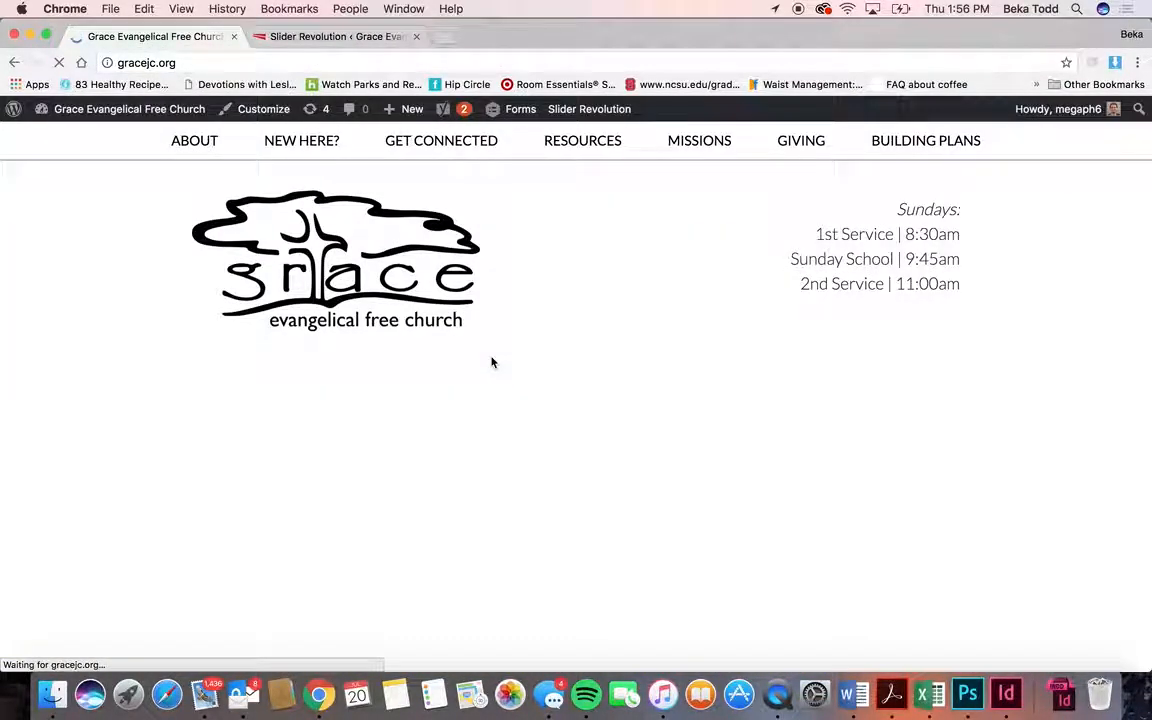
# - Scroll the reloaded homepage down to the VBS August 7-11 slide, then switch back to the Slider Revolution editor
pyautogui.scroll(-3, 593, 487)
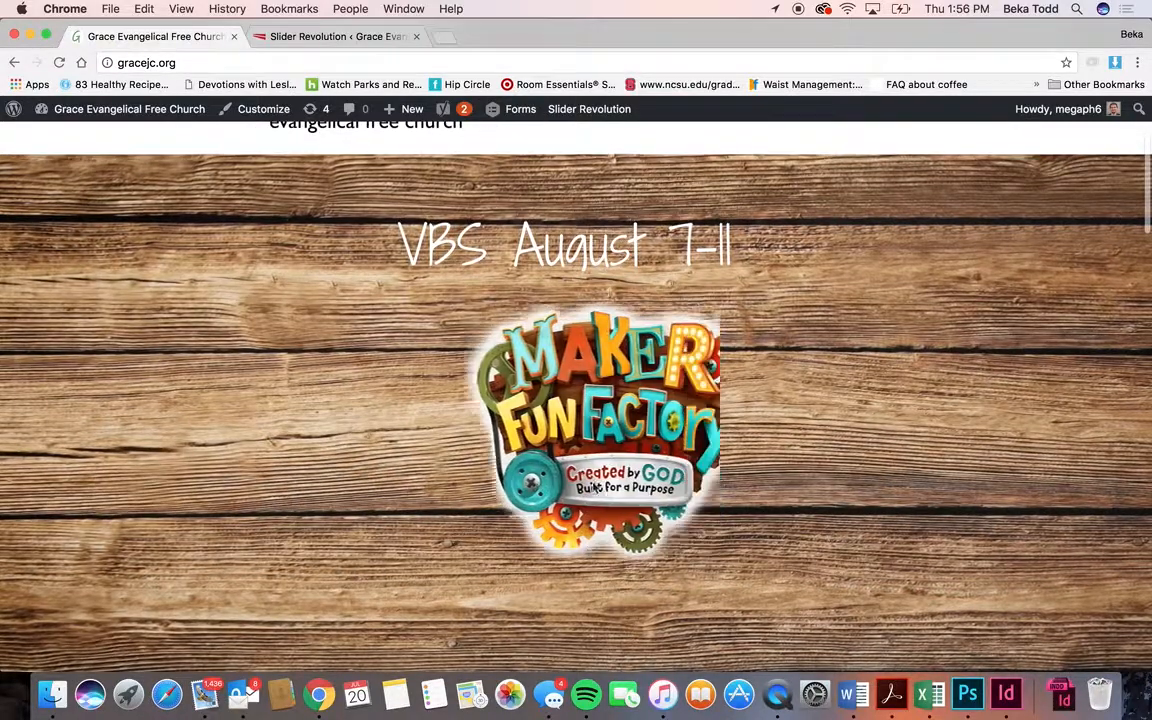
pyautogui.scroll(-2, 596, 500)
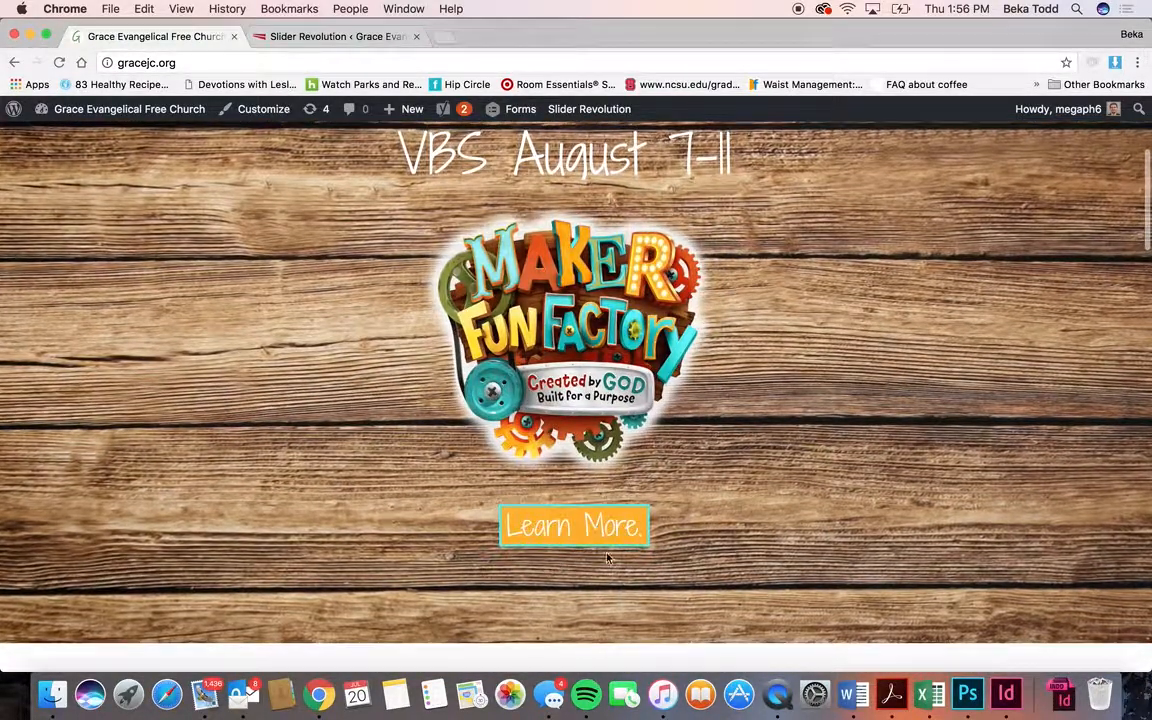
pyautogui.click(363, 37)
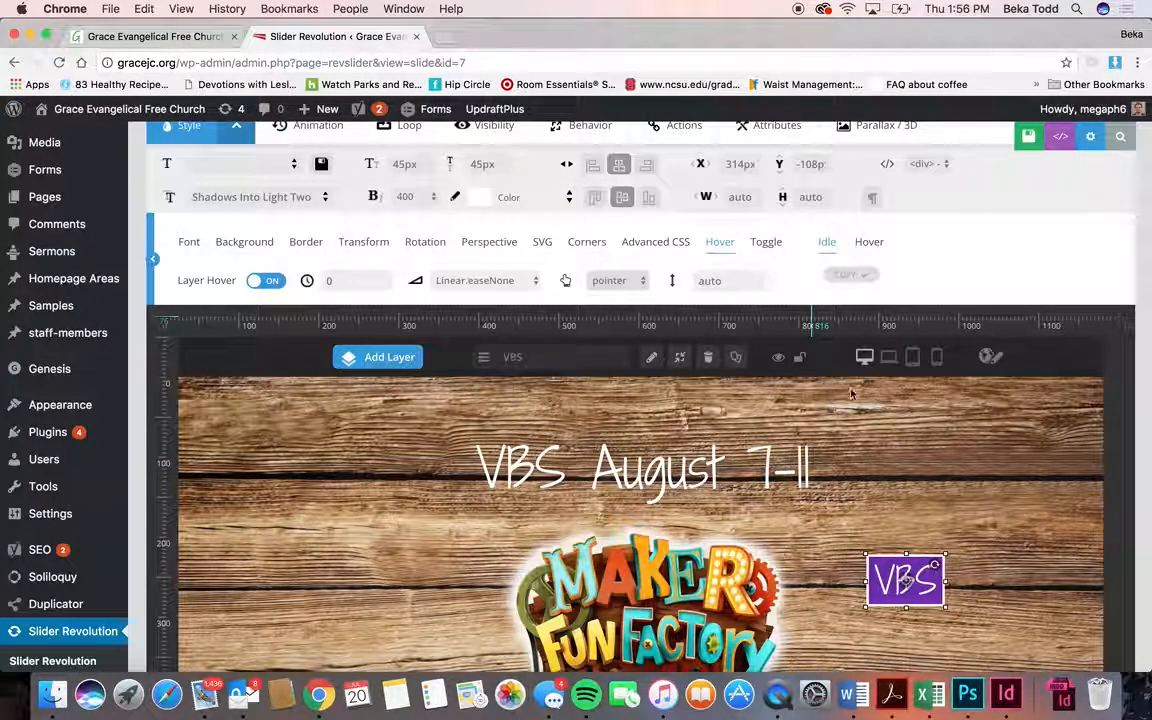
# - Look through the VBS layer's hover-state font and background options and glance at the live homepage
pyautogui.click(868, 249)
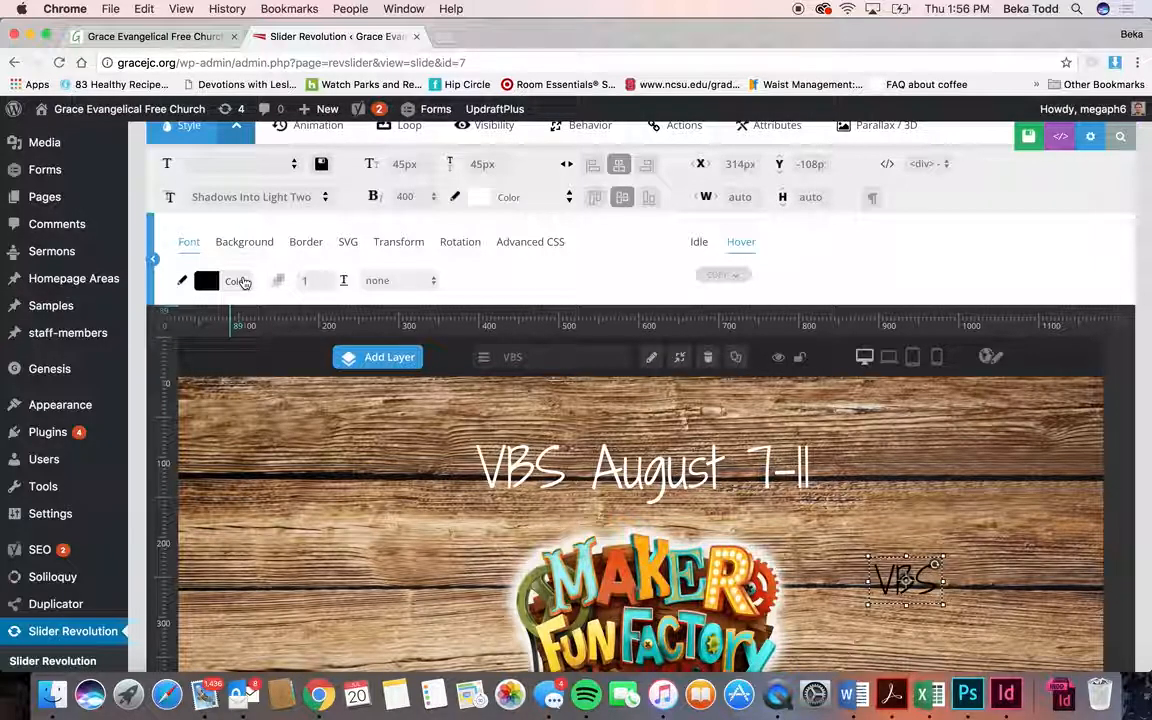
pyautogui.click(243, 249)
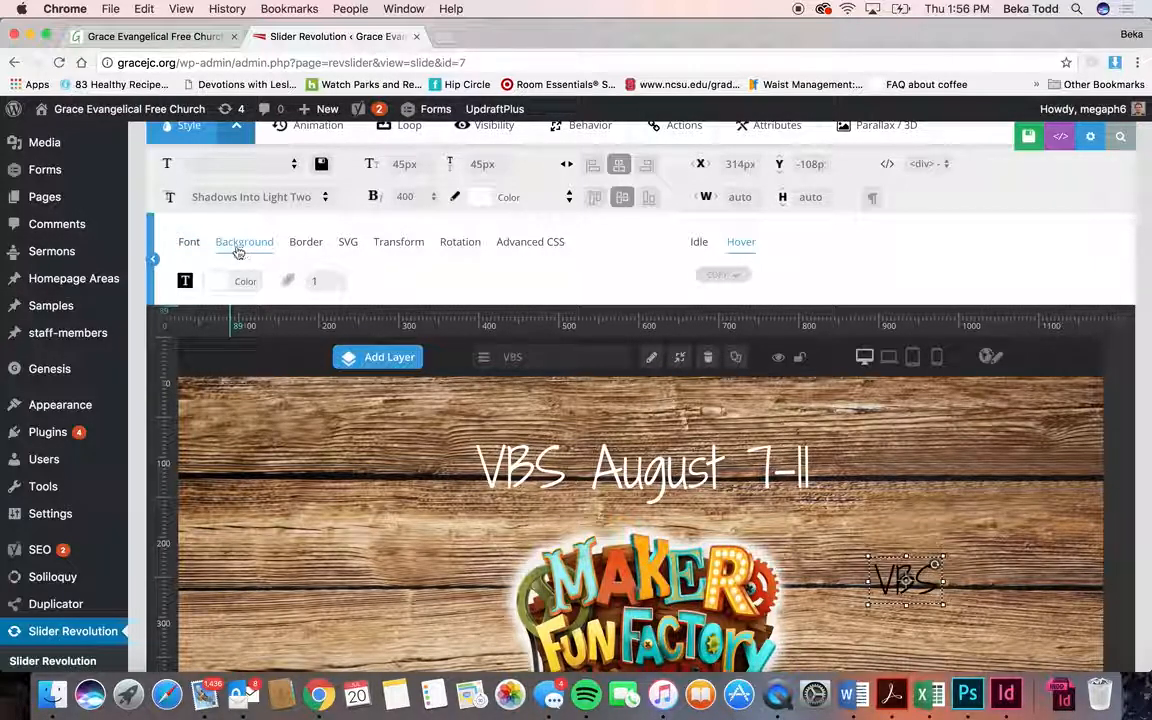
pyautogui.click(189, 242)
pyautogui.click(237, 283)
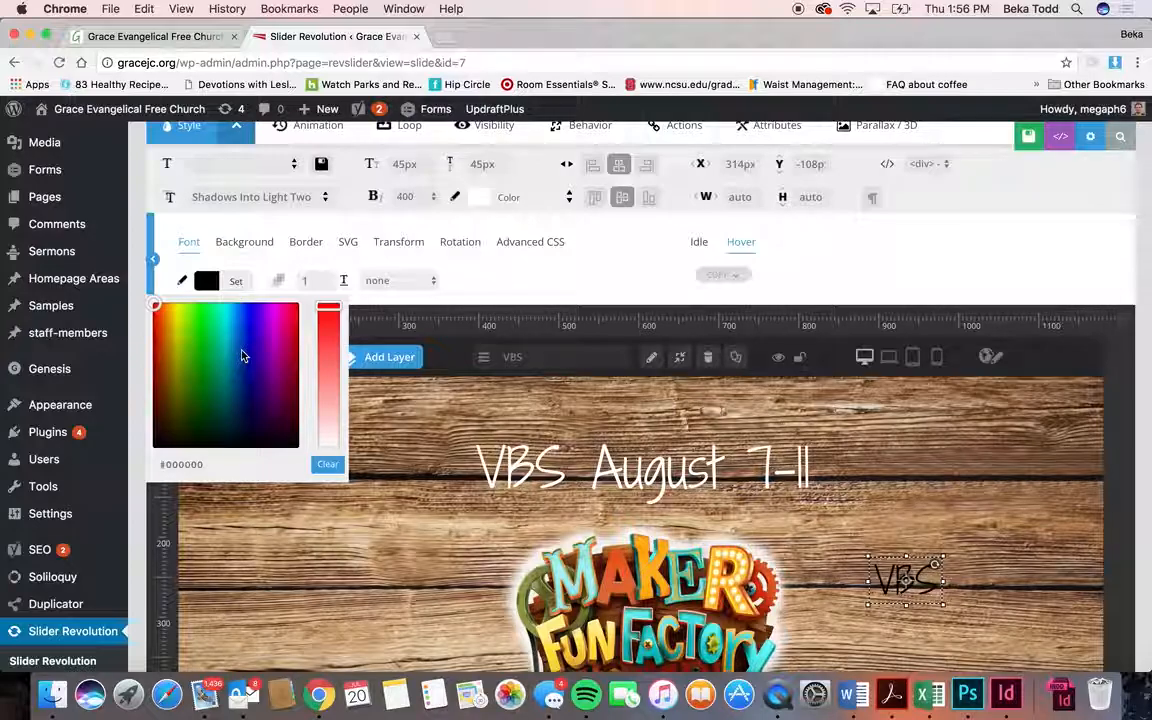
pyautogui.click(739, 242)
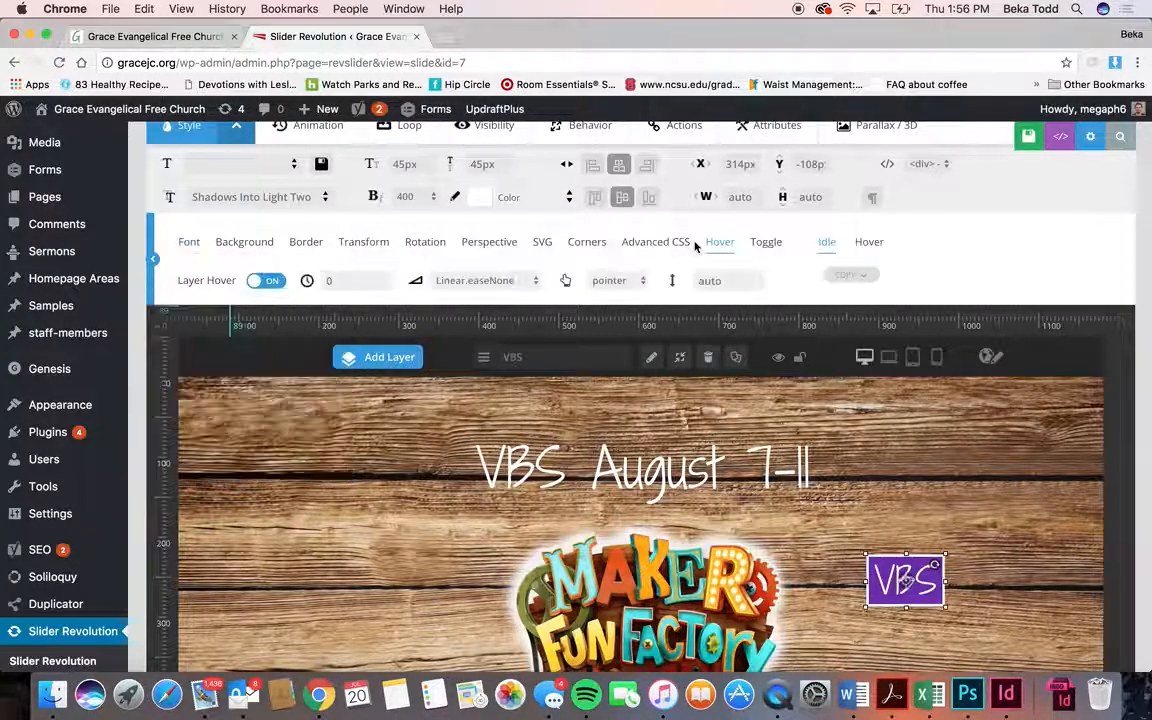
pyautogui.click(200, 37)
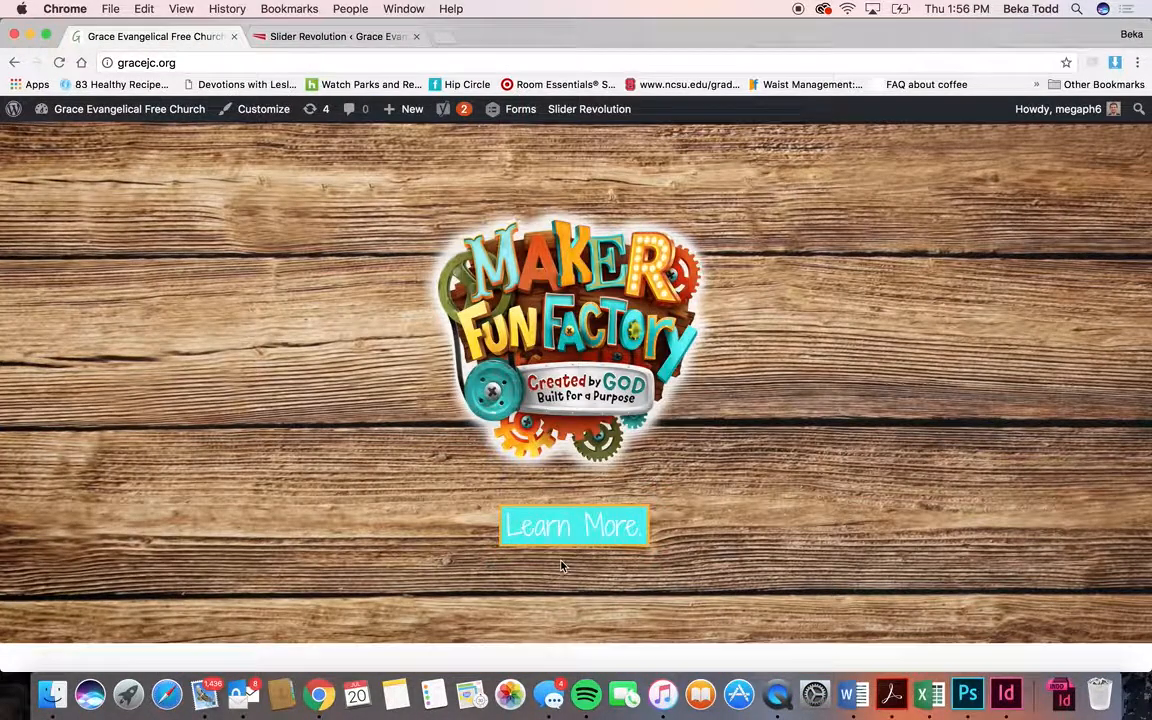
pyautogui.click(335, 36)
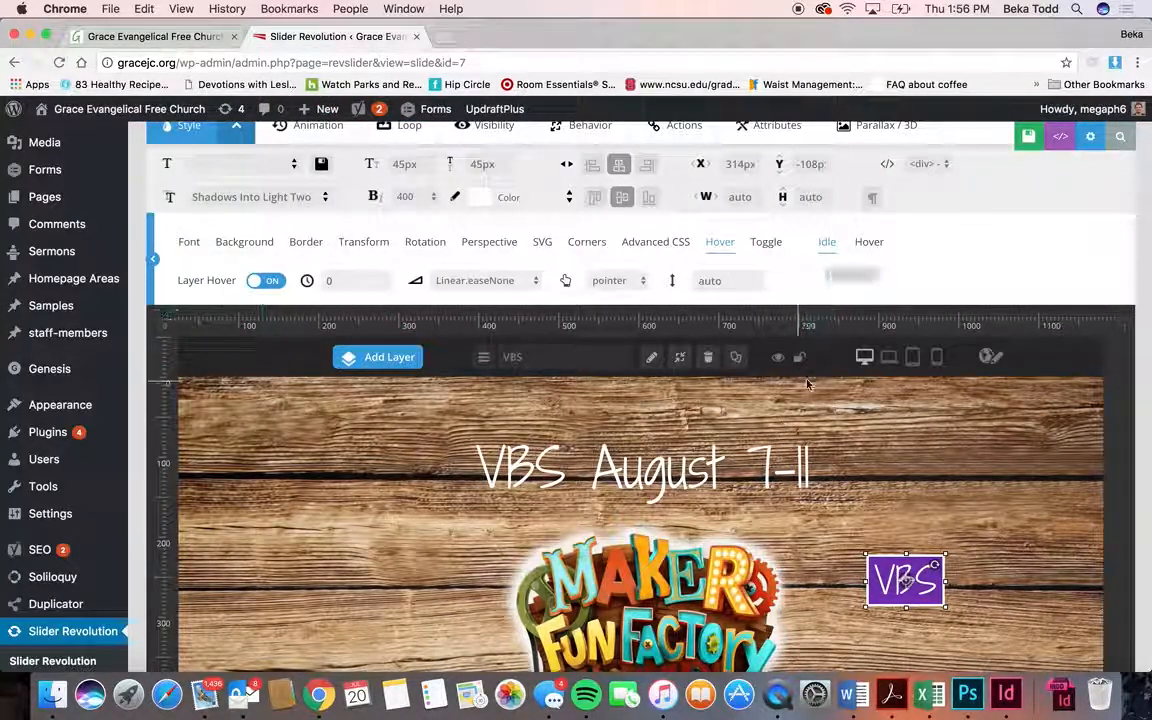
# - Set the VBS badge's idle-state Text Align to Center
pyautogui.click(190, 245)
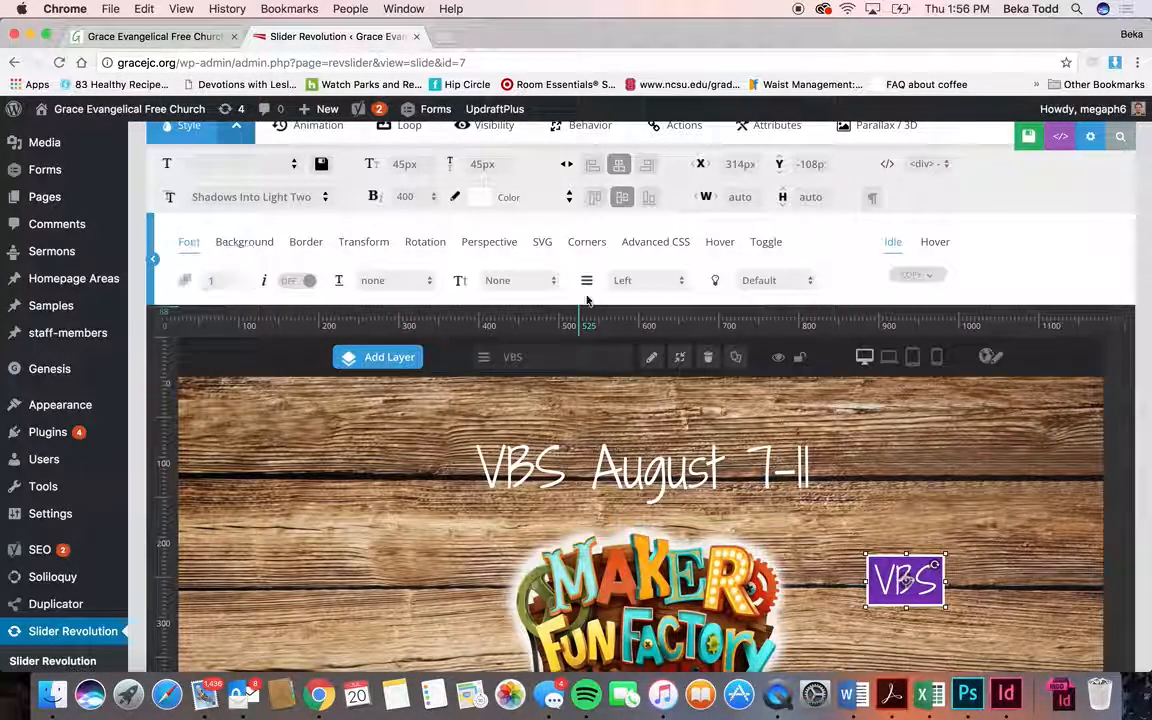
pyautogui.click(933, 242)
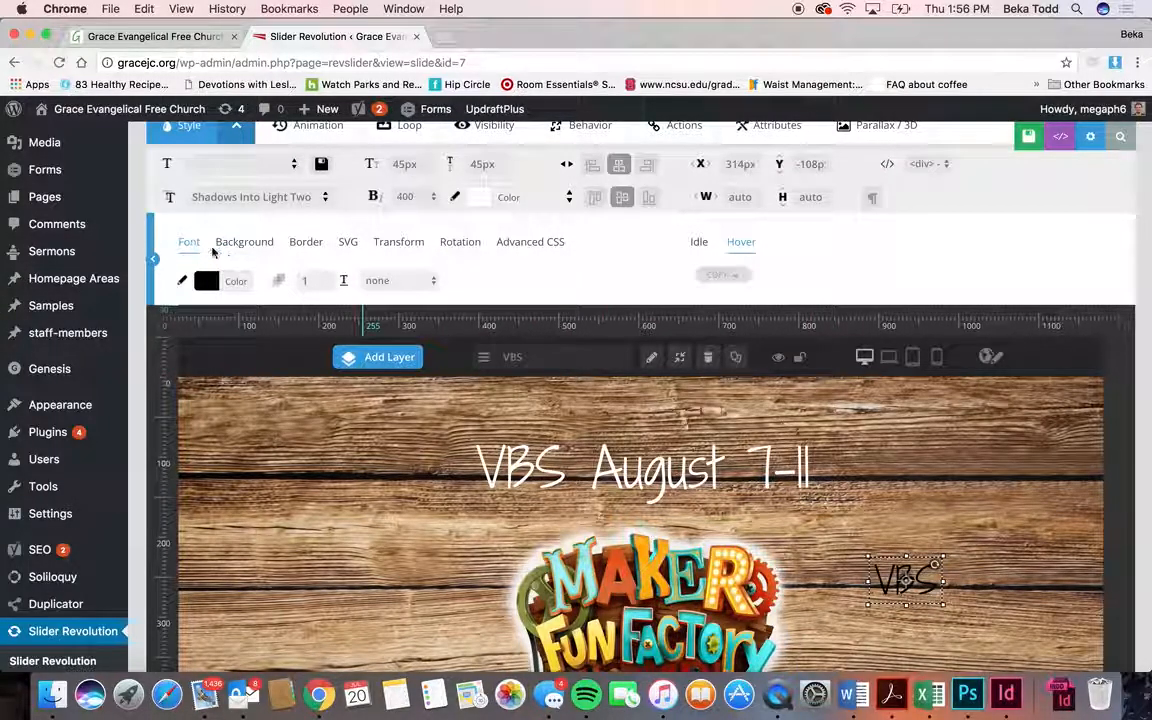
pyautogui.click(699, 241)
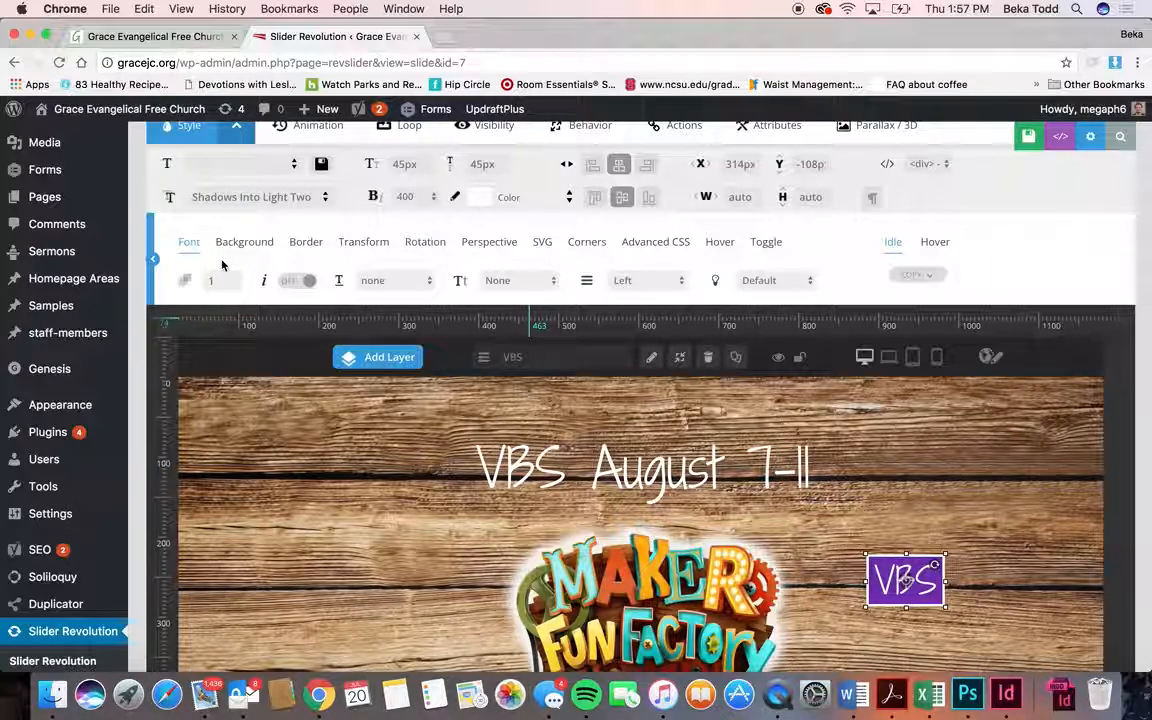
pyautogui.click(632, 280)
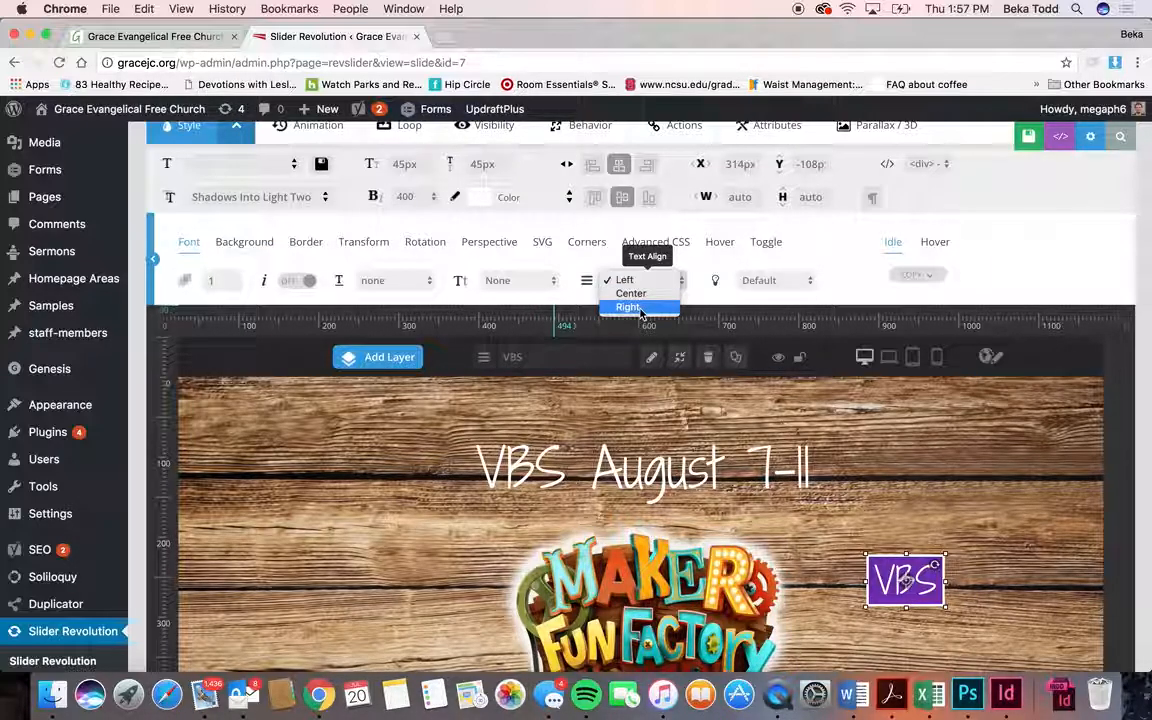
pyautogui.click(650, 296)
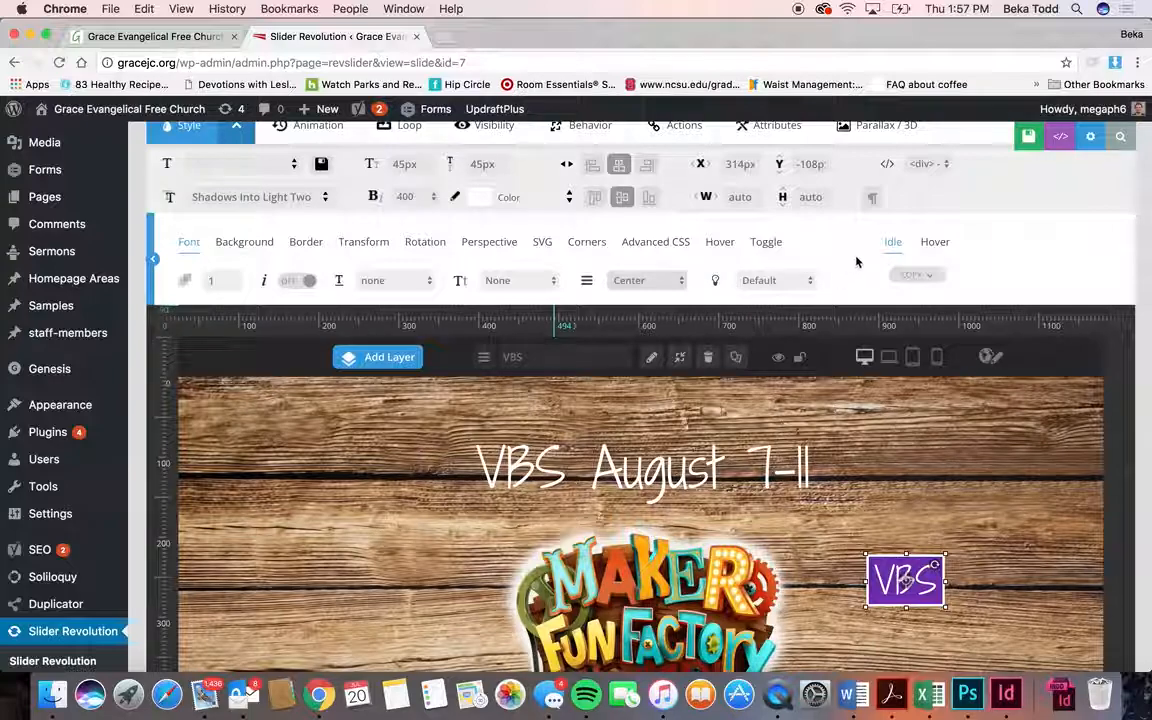
# - Copy the badge's purple background code and paste it as the hover font colour (#6d2dad)
pyautogui.scroll(1, 244, 141)
pyautogui.click(237, 279)
pyautogui.click(244, 308)
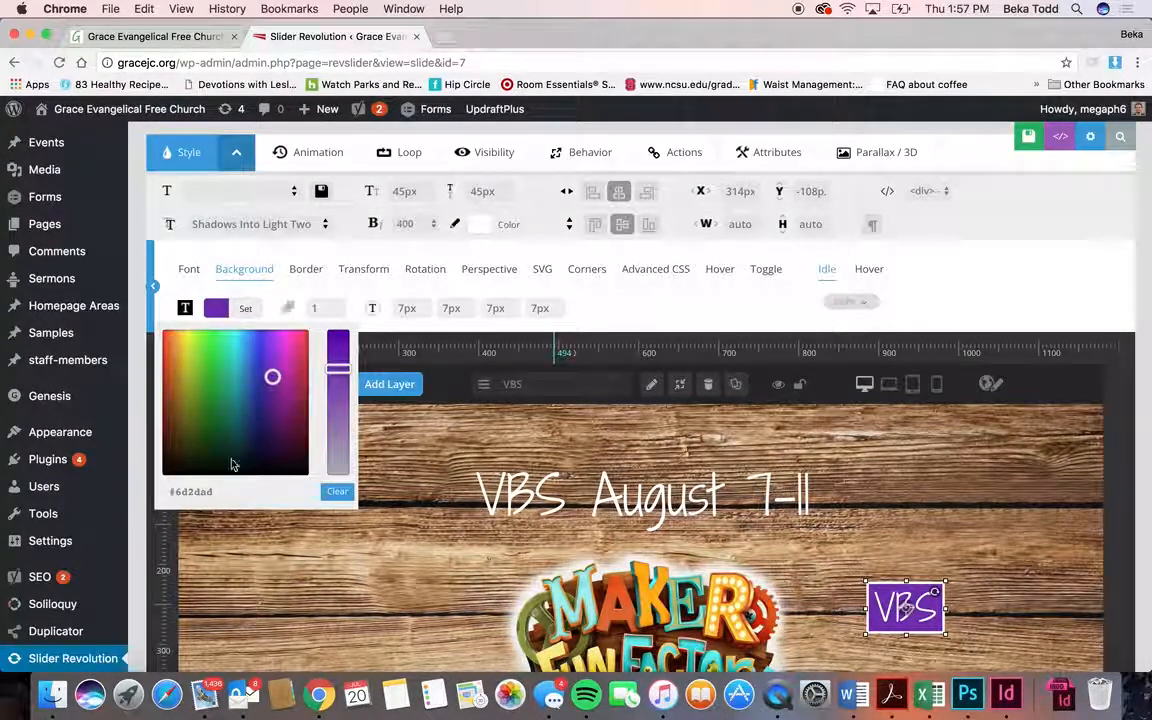
pyautogui.click(208, 491)
pyautogui.press('super+c')
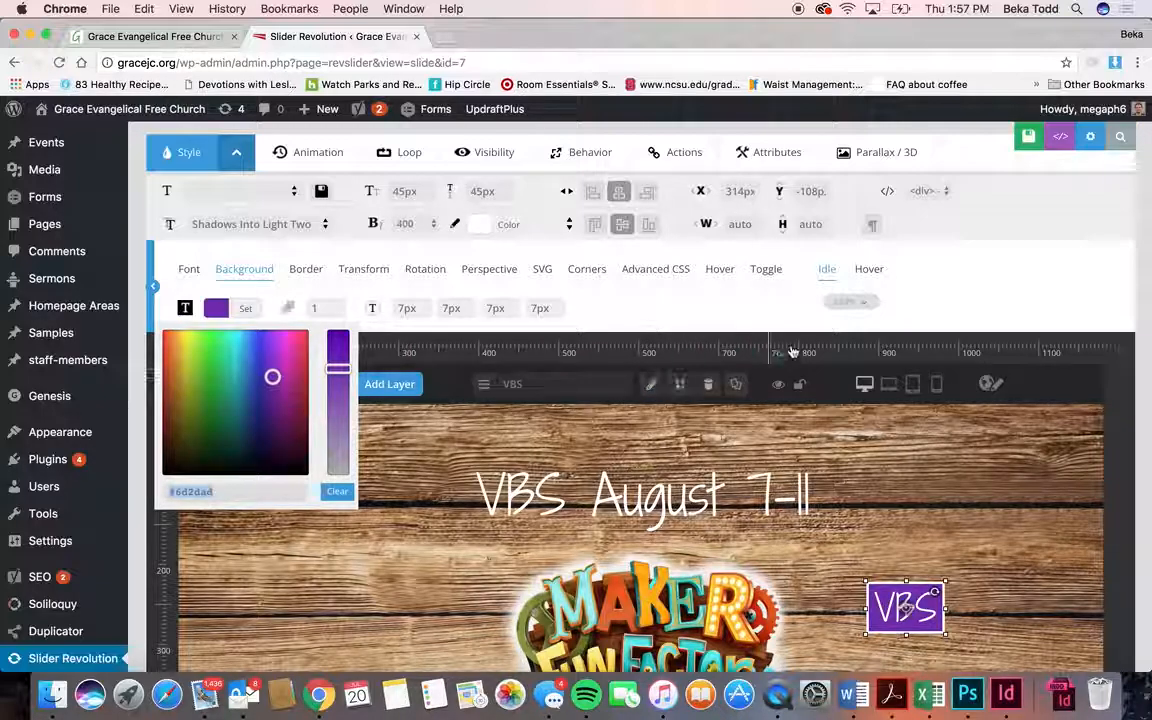
pyautogui.click(869, 269)
pyautogui.click(231, 310)
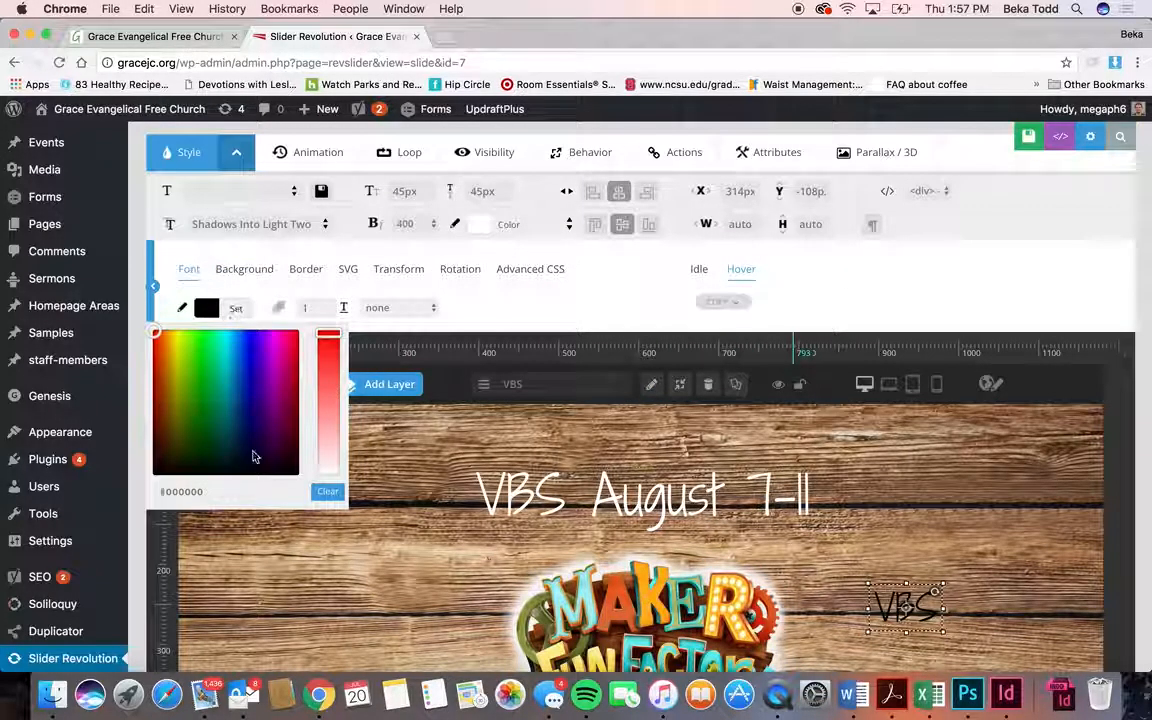
pyautogui.click(252, 489)
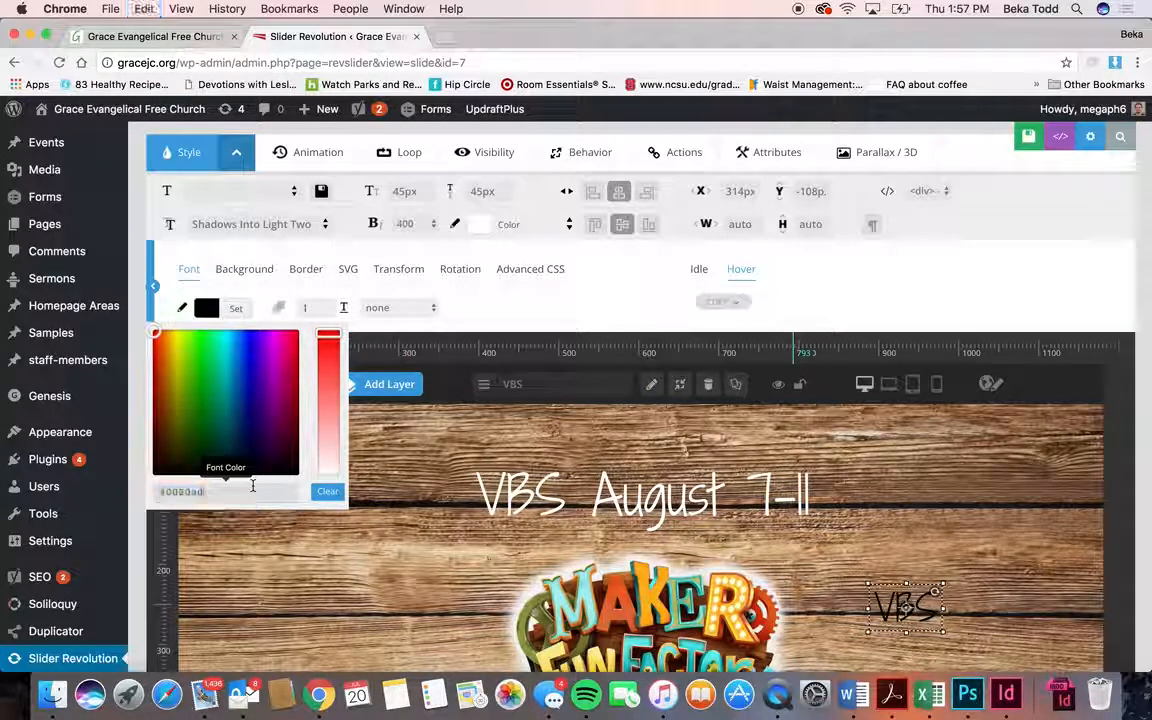
pyautogui.press('super+v')
# - Make the hover background pure white (#ffffff)
pyautogui.click(247, 276)
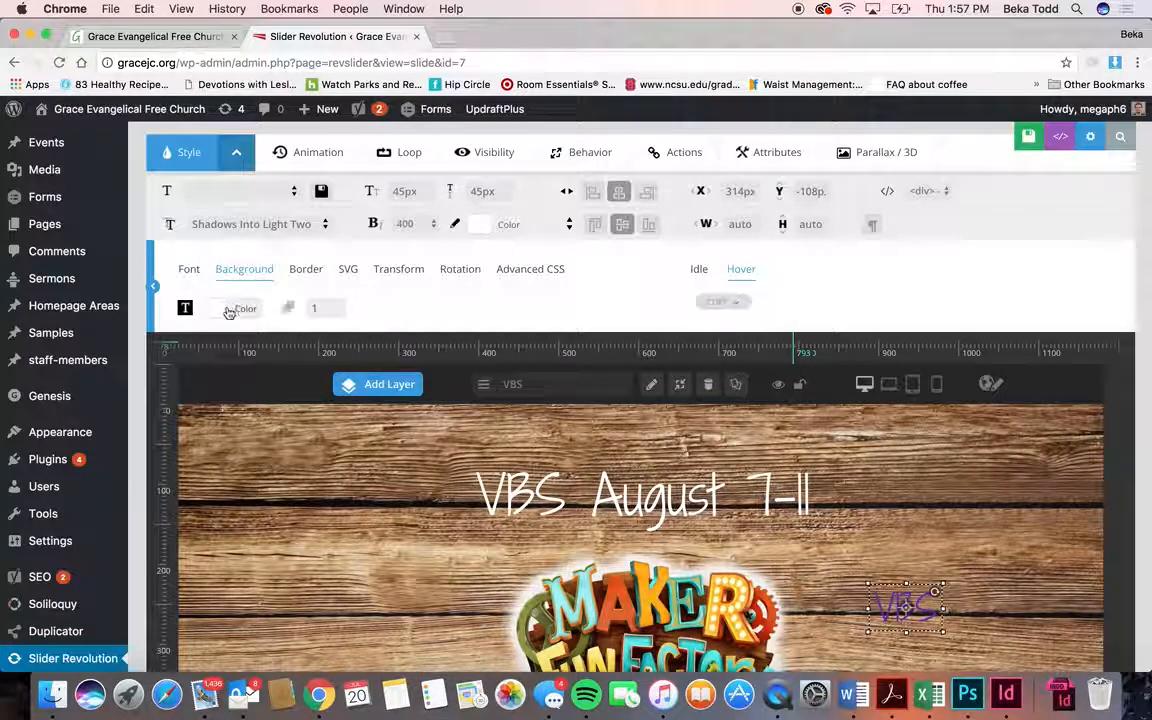
pyautogui.click(226, 308)
pyautogui.click(186, 332)
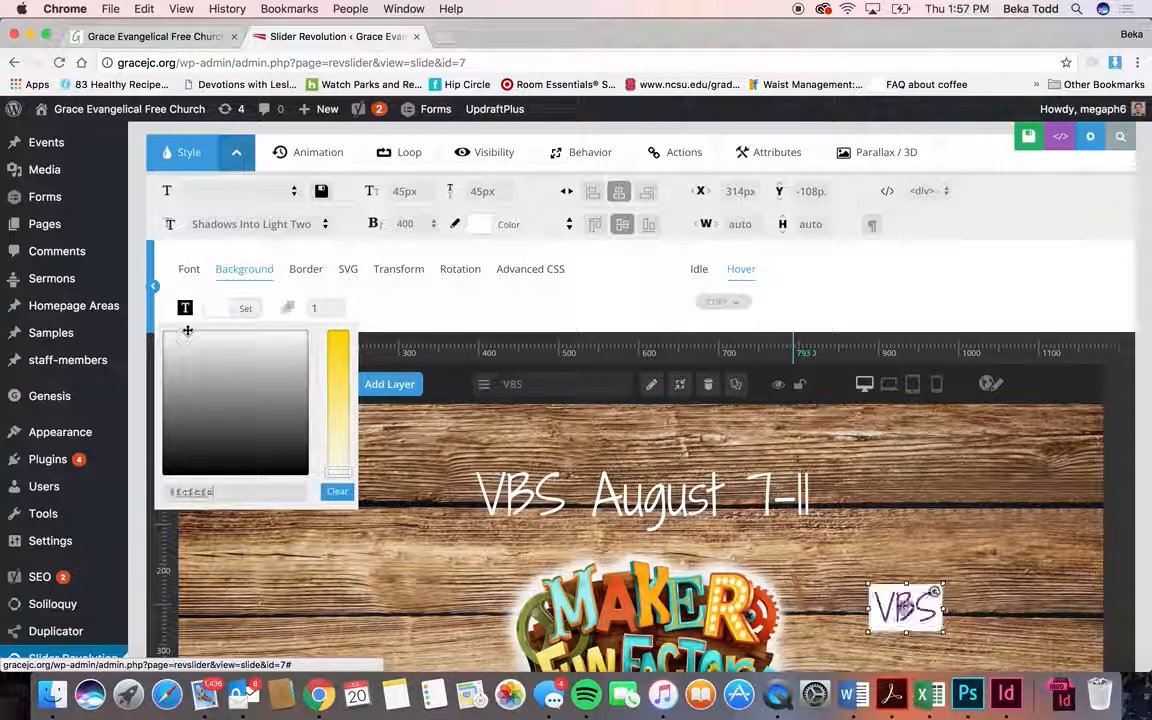
pyautogui.moveTo(186, 332); pyautogui.dragTo(149, 328)
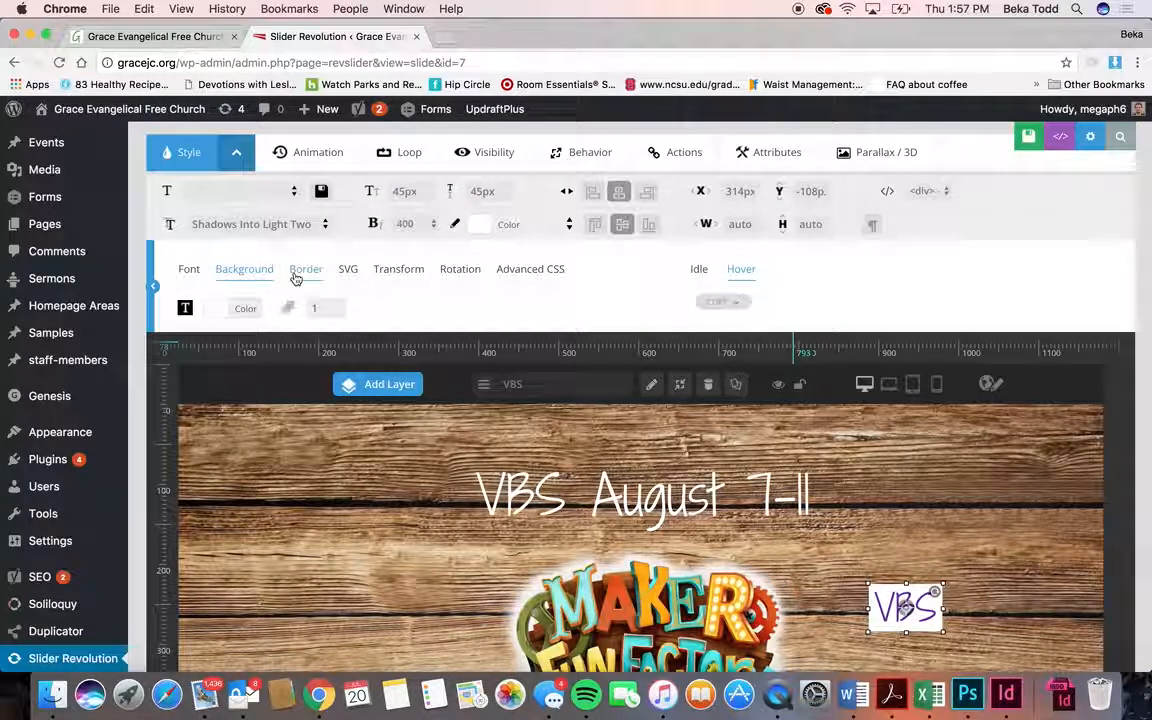
# - Give the hover state a solid purple 3px border, then reselect the VBS badge
pyautogui.click(306, 269)
pyautogui.click(218, 309)
pyautogui.doubleClick(230, 492)
pyautogui.press('Tab')
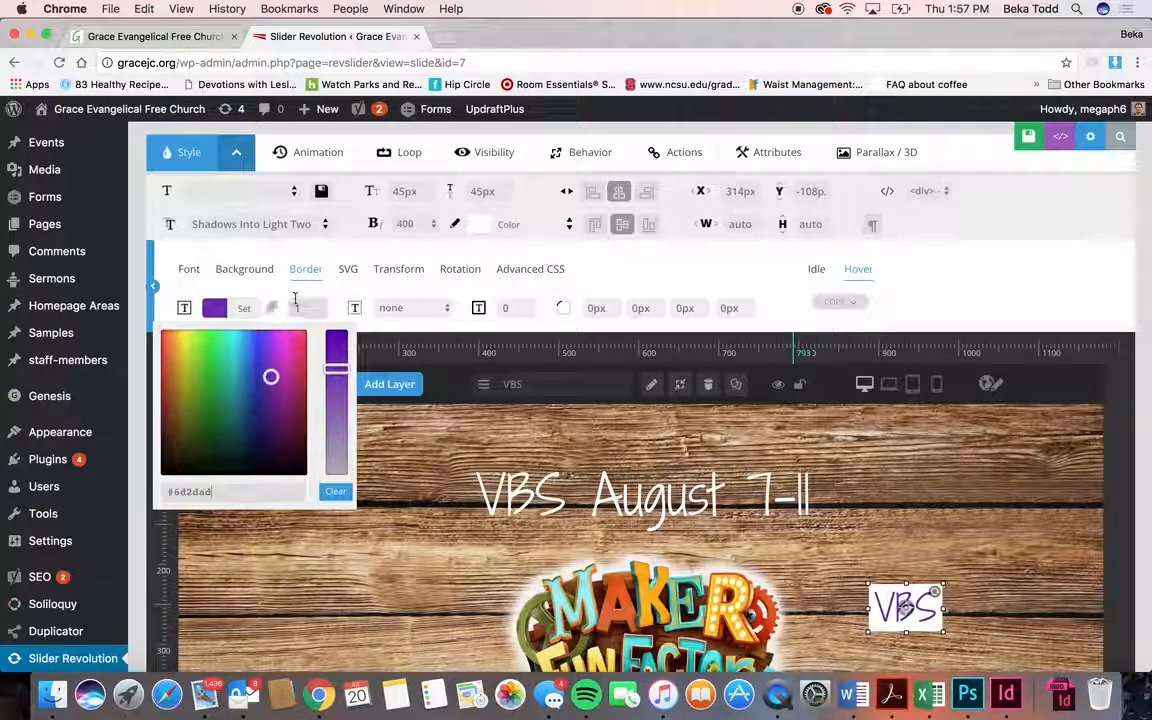
pyautogui.click(303, 307)
pyautogui.click(392, 308)
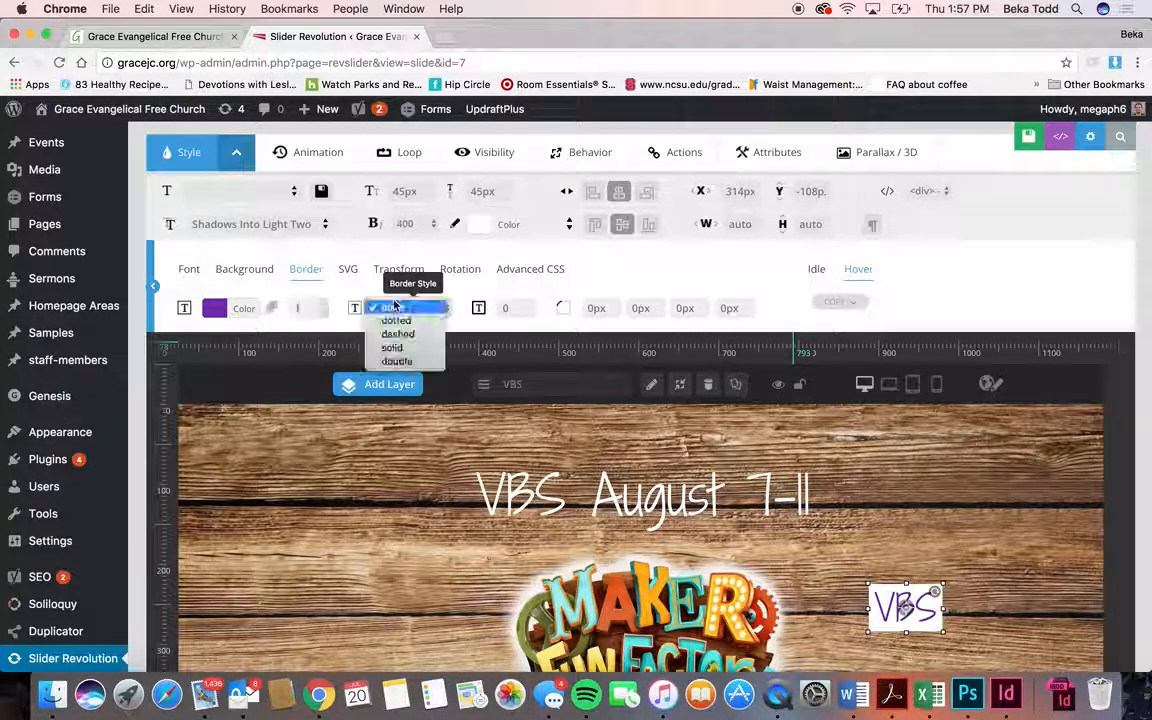
pyautogui.click(400, 345)
pyautogui.click(522, 310)
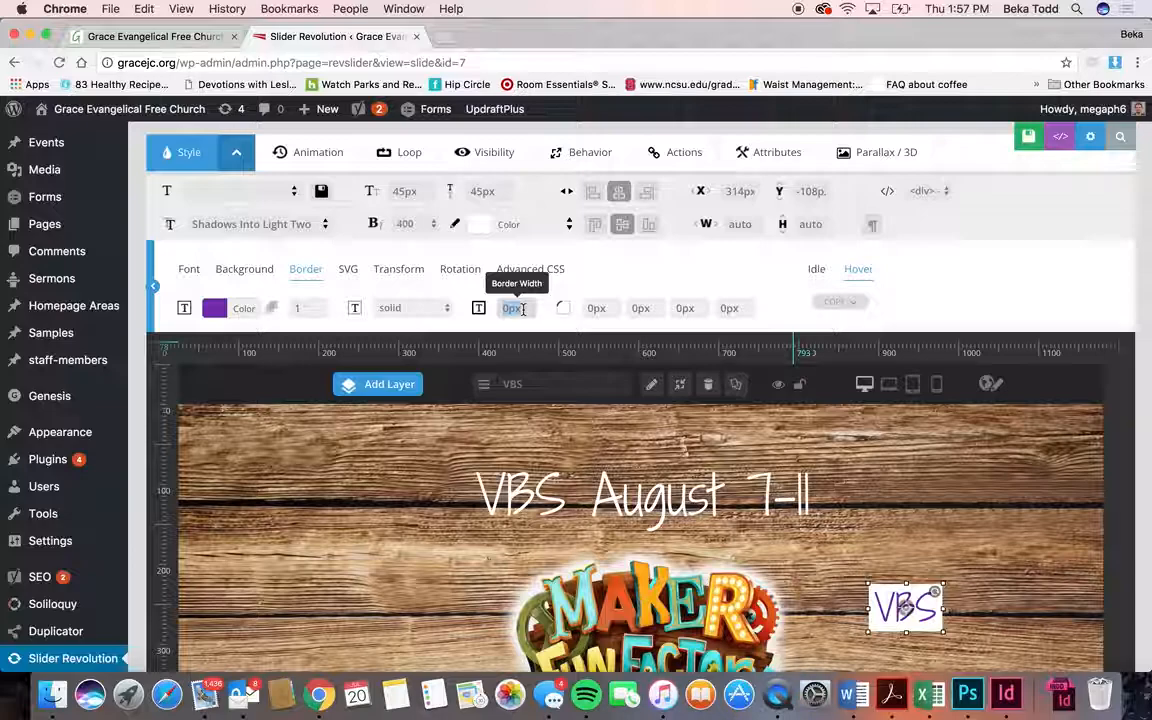
pyautogui.write('3')
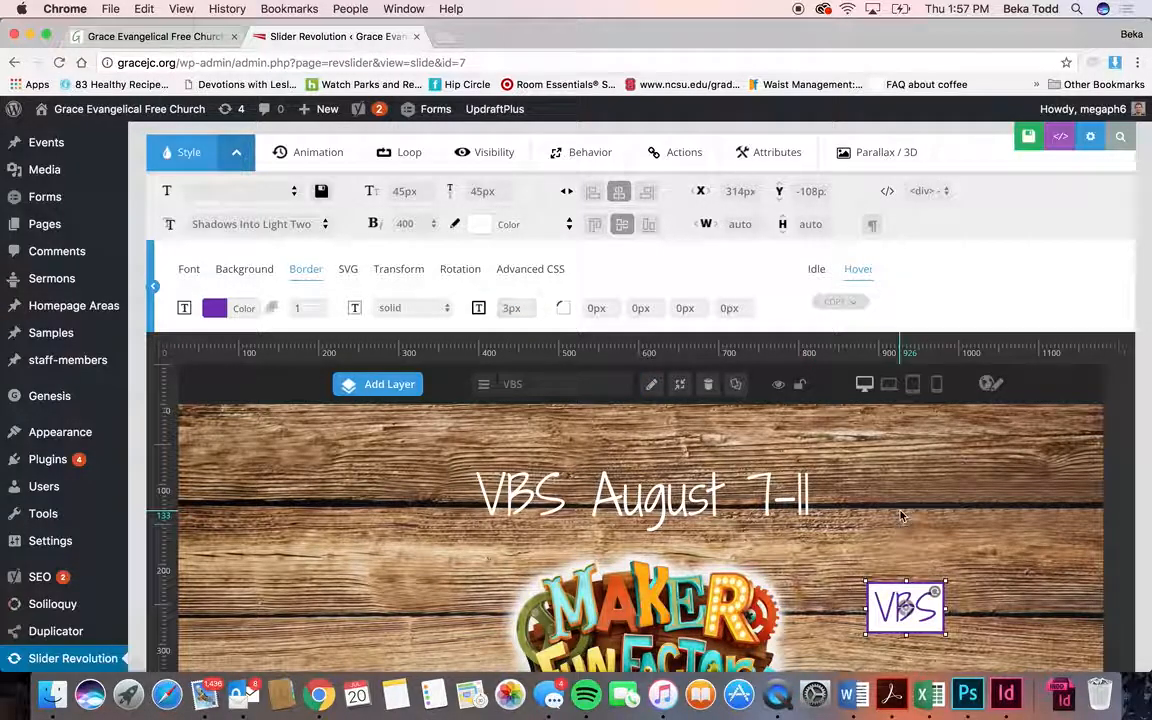
pyautogui.click(922, 569)
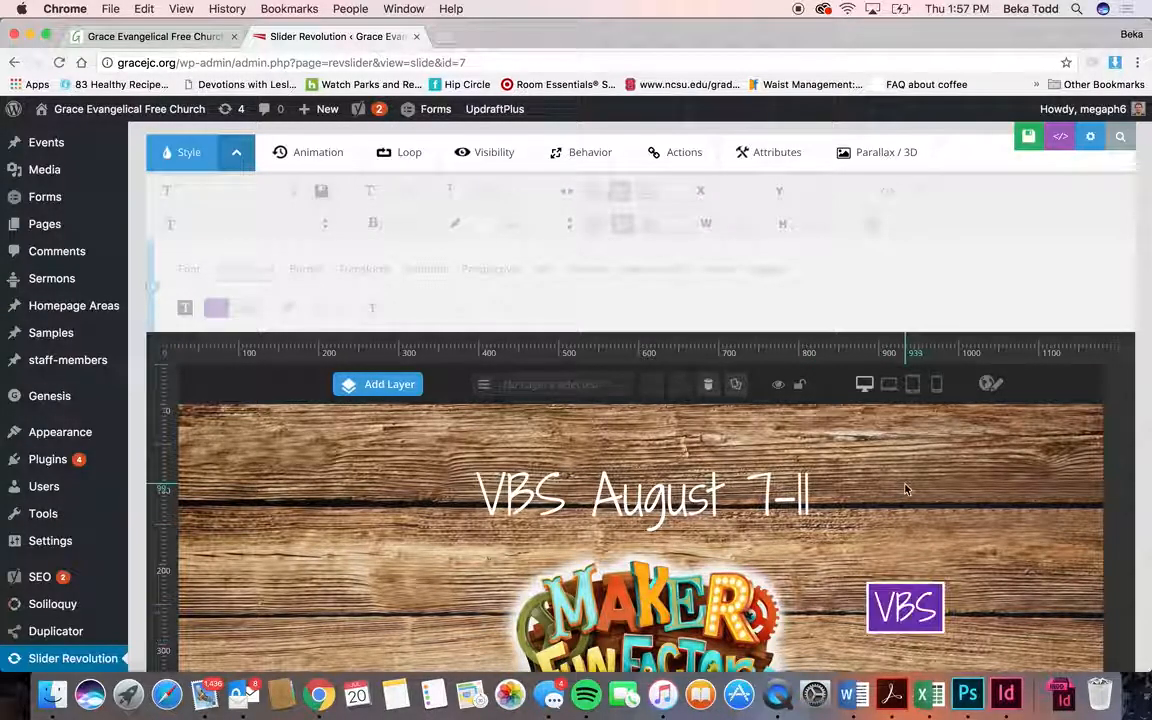
pyautogui.click(905, 607)
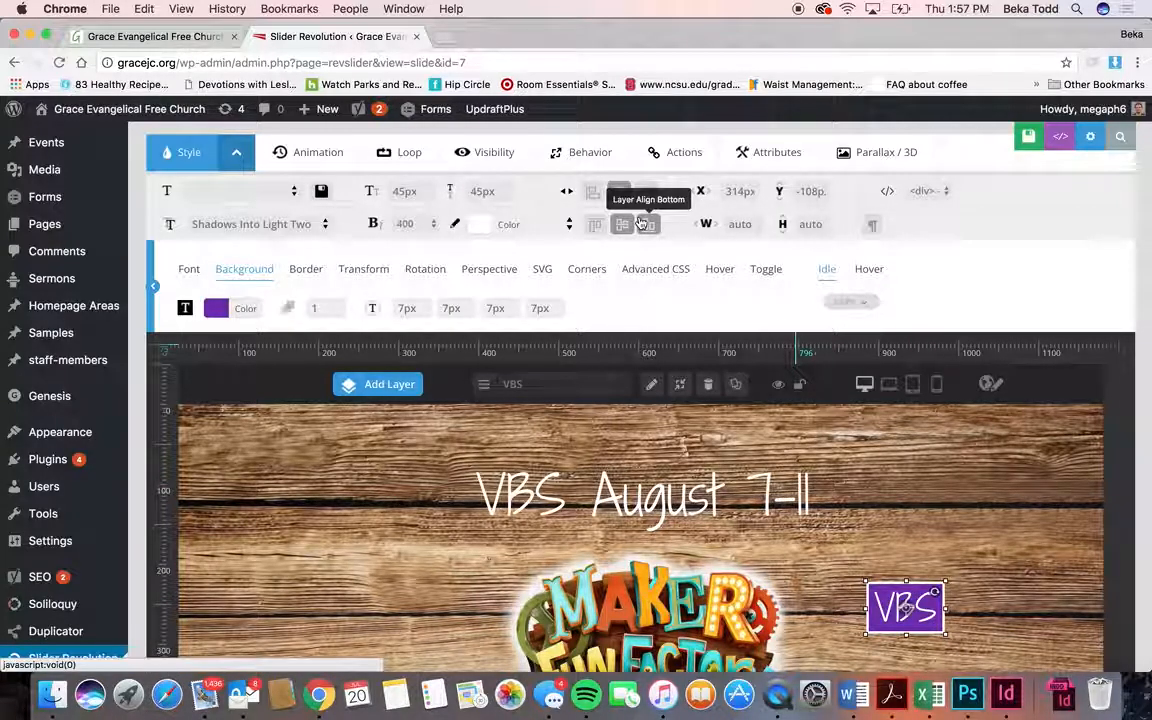
# - Add a Click action of type Simple Link to the VBS badge and start filling in its Link Url
pyautogui.click(662, 152)
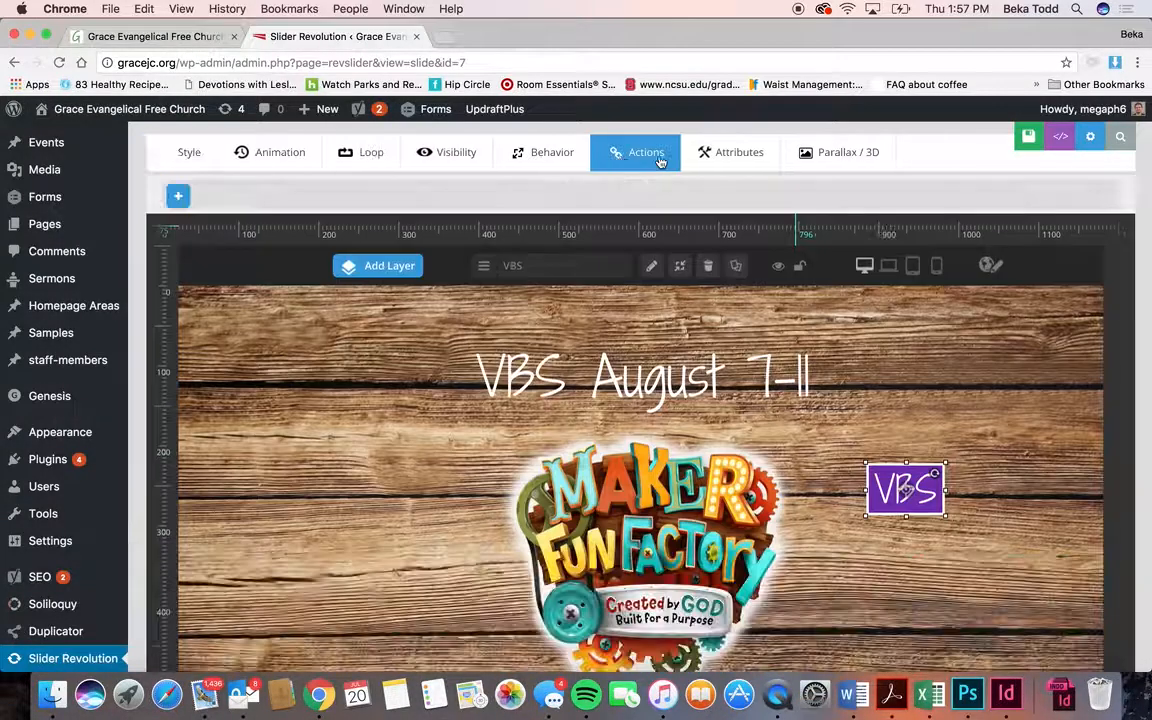
pyautogui.click(178, 195)
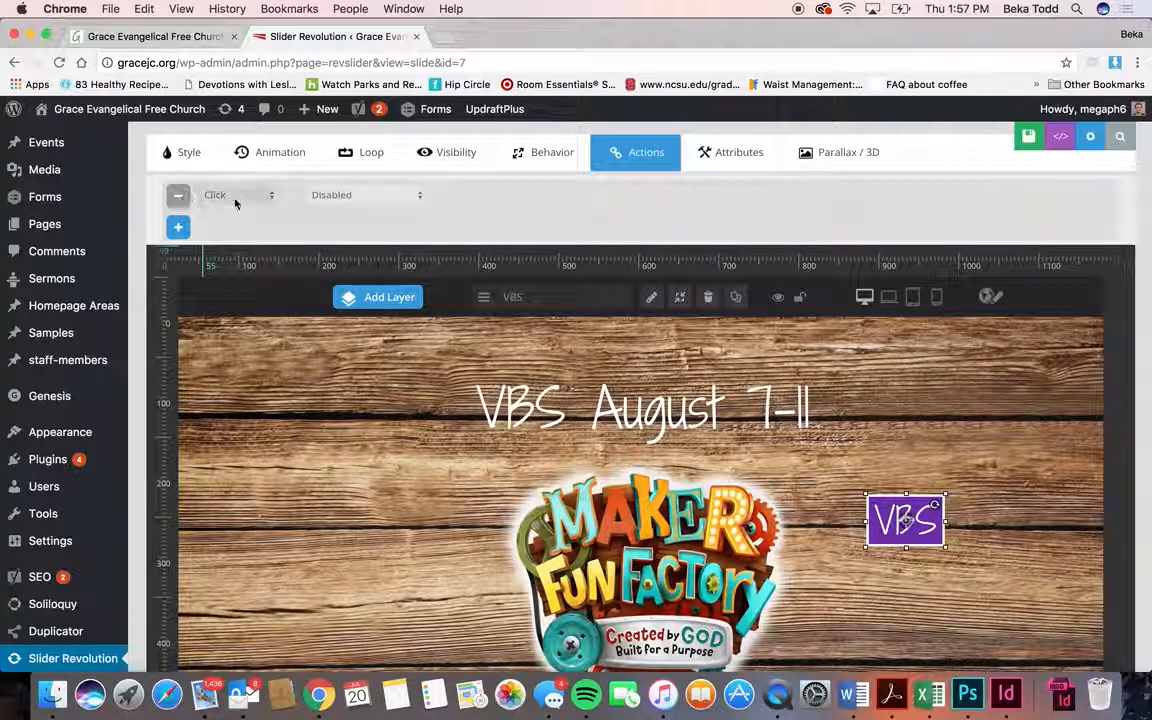
pyautogui.click(334, 193)
pyautogui.click(339, 207)
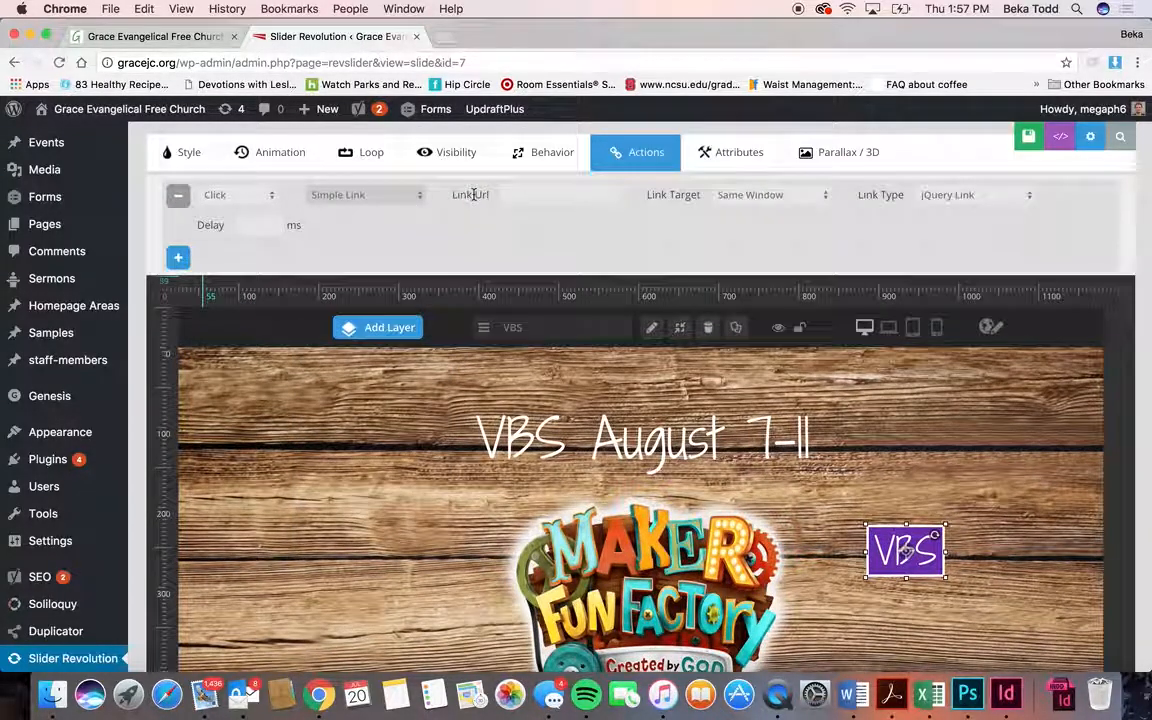
pyautogui.click(523, 197)
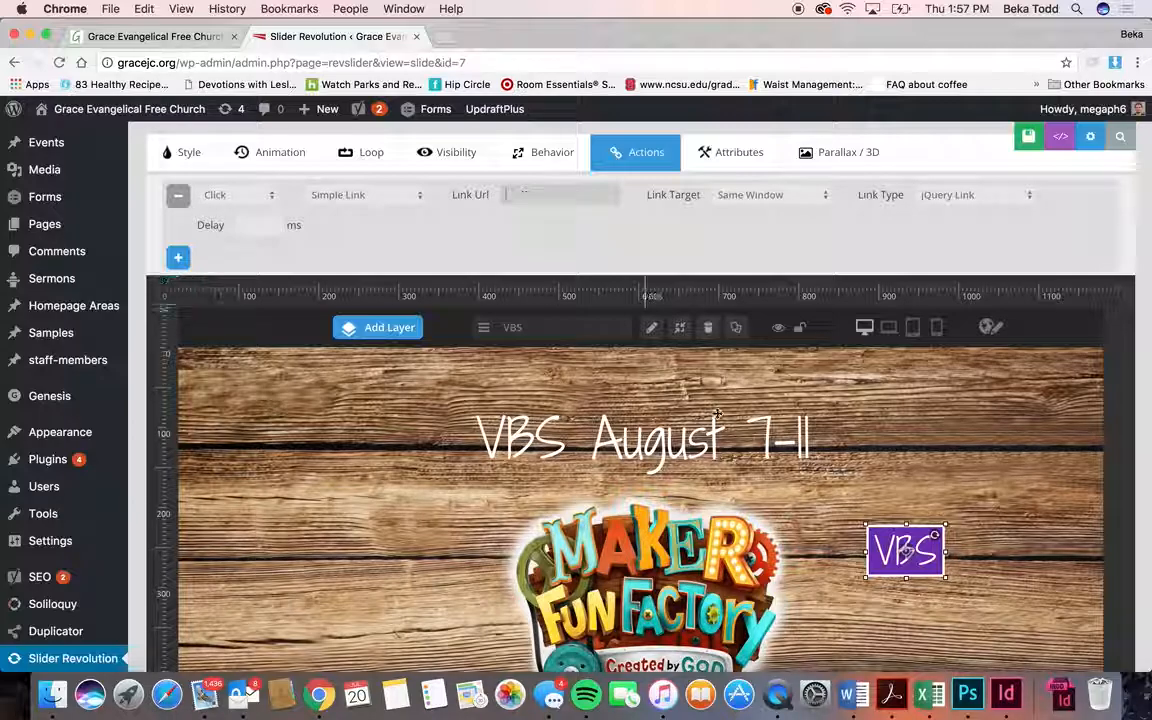
pyautogui.scroll(-5, 717, 414)
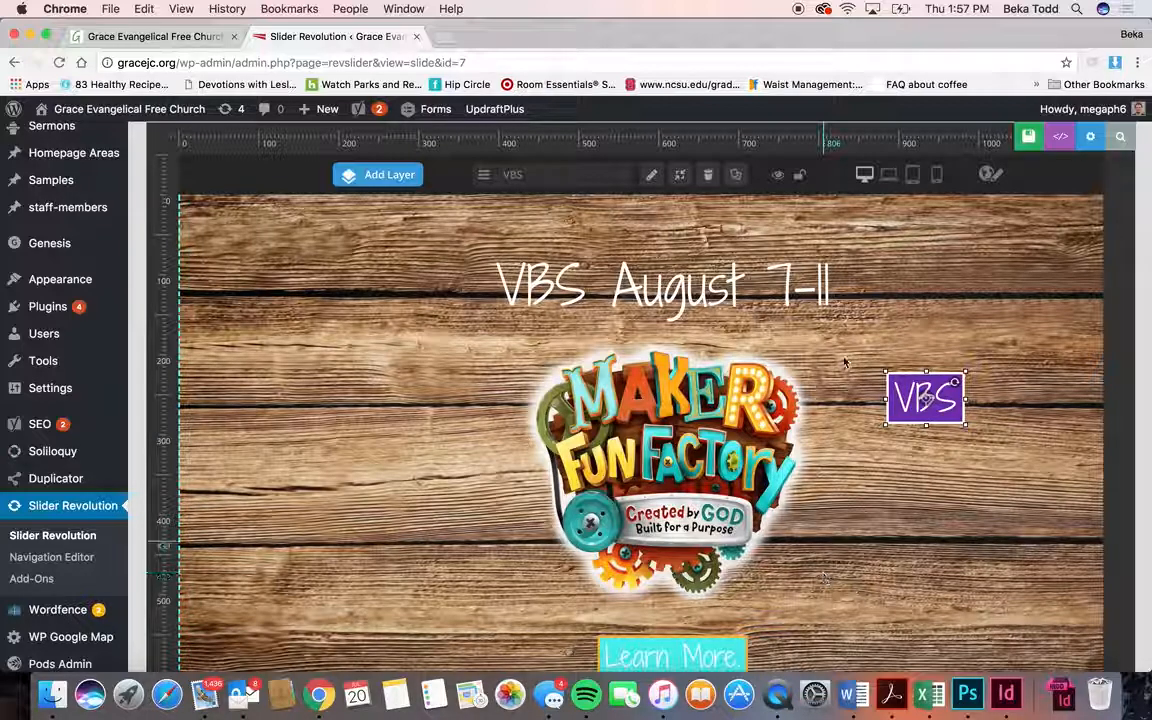
# - Preview the slide at laptop, tablet and phone sizes, then return to the desktop layout
pyautogui.click(889, 189)
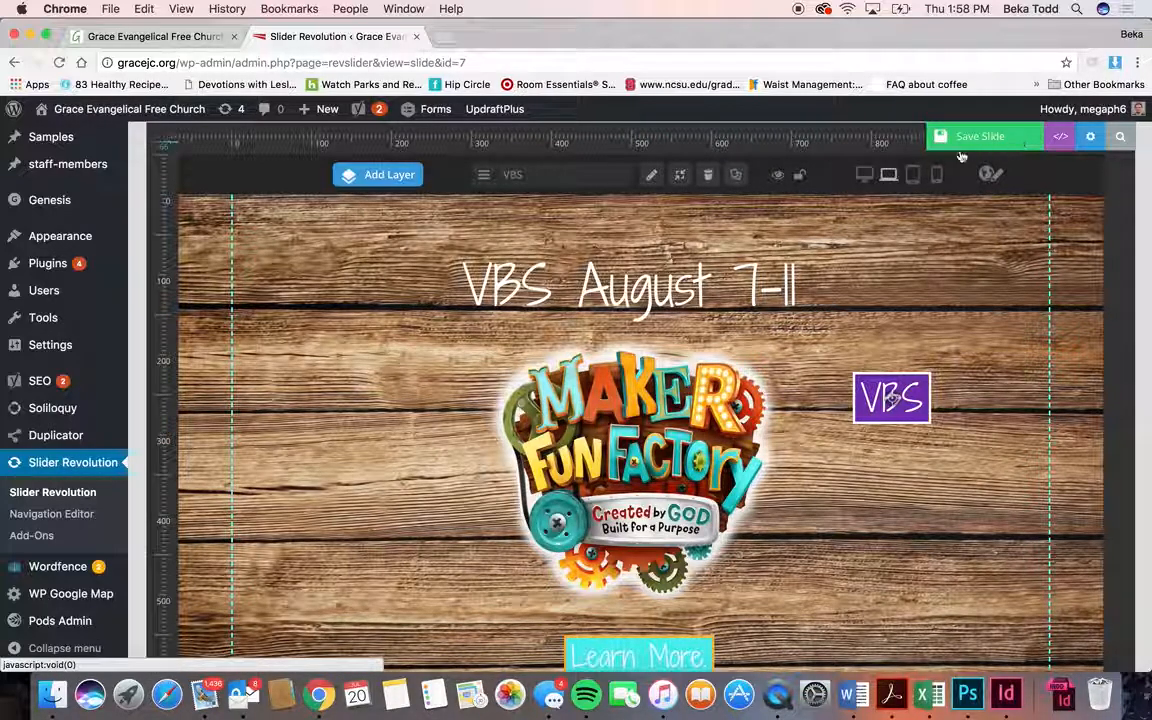
pyautogui.click(912, 176)
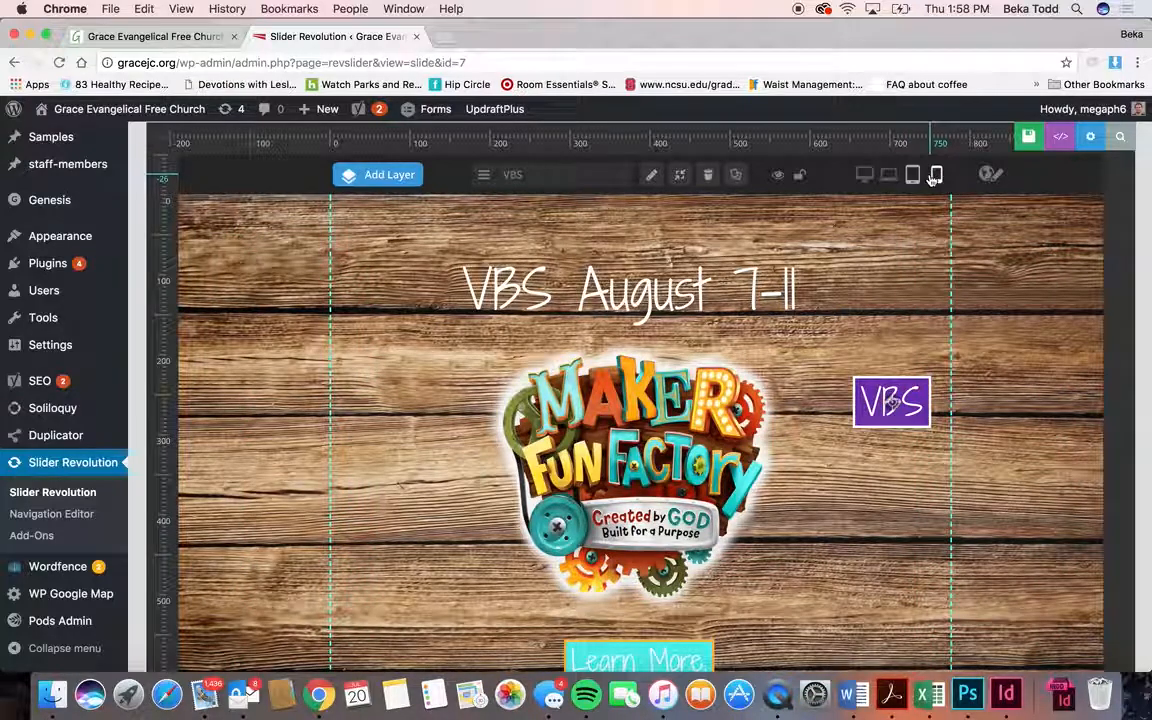
pyautogui.click(936, 175)
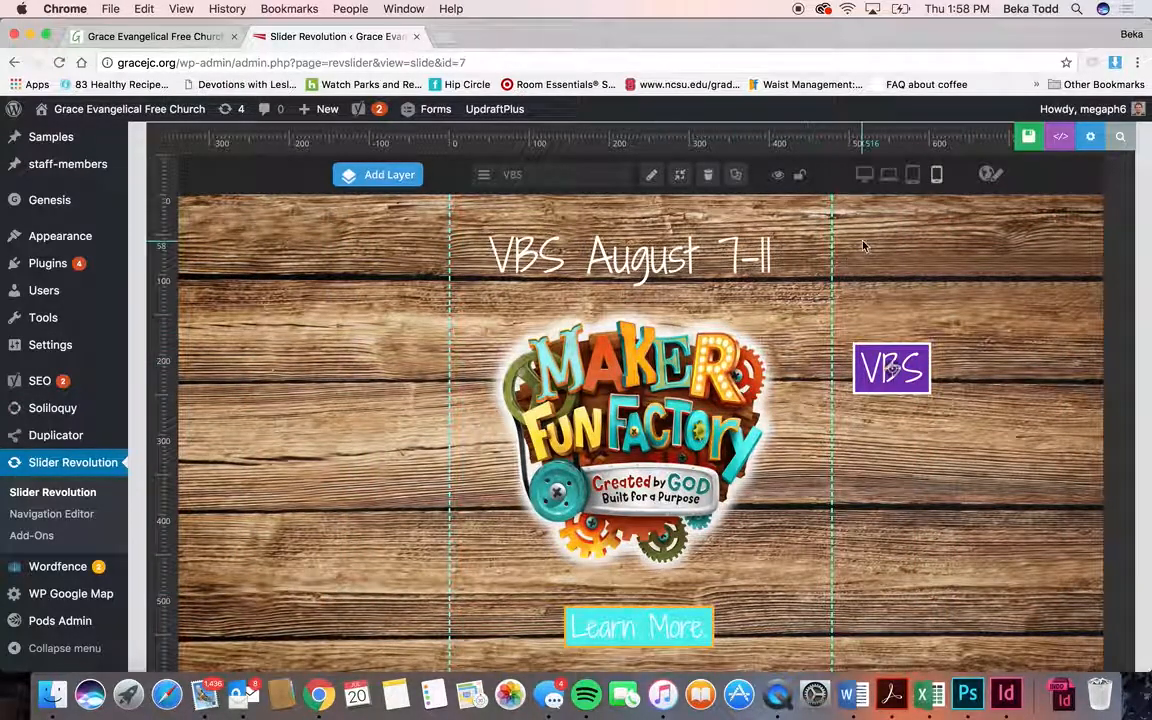
pyautogui.click(864, 174)
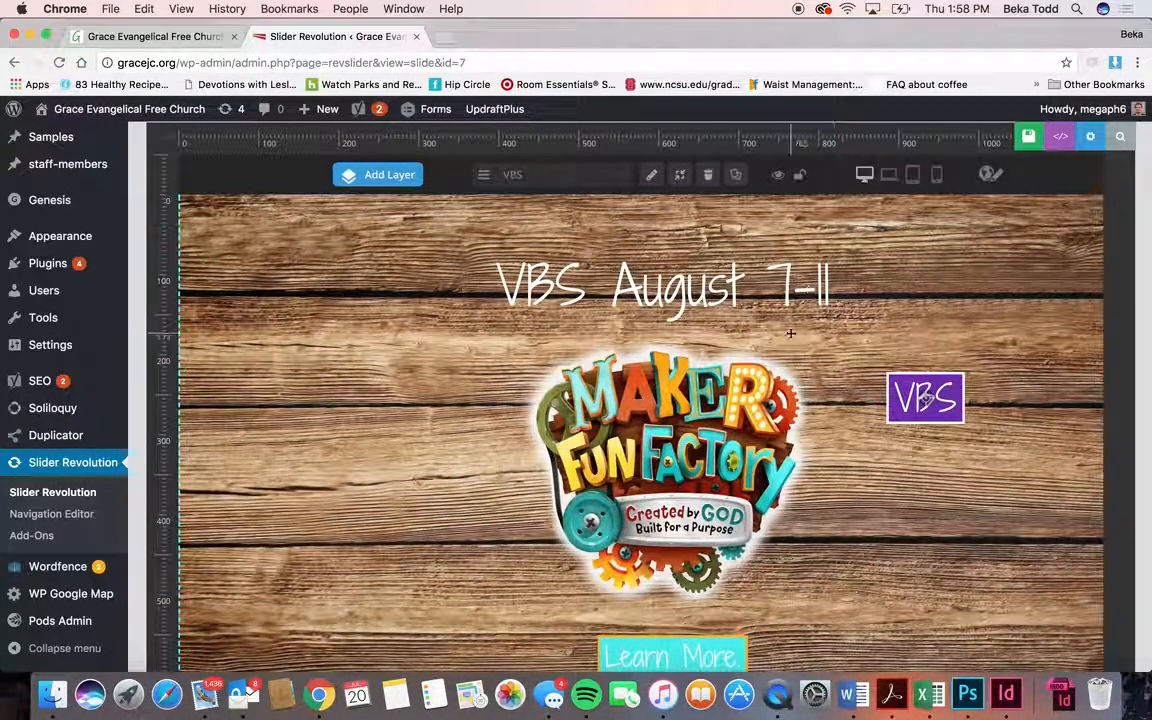
# - Select the purple VBS layer on the slide canvas
pyautogui.click(692, 290)
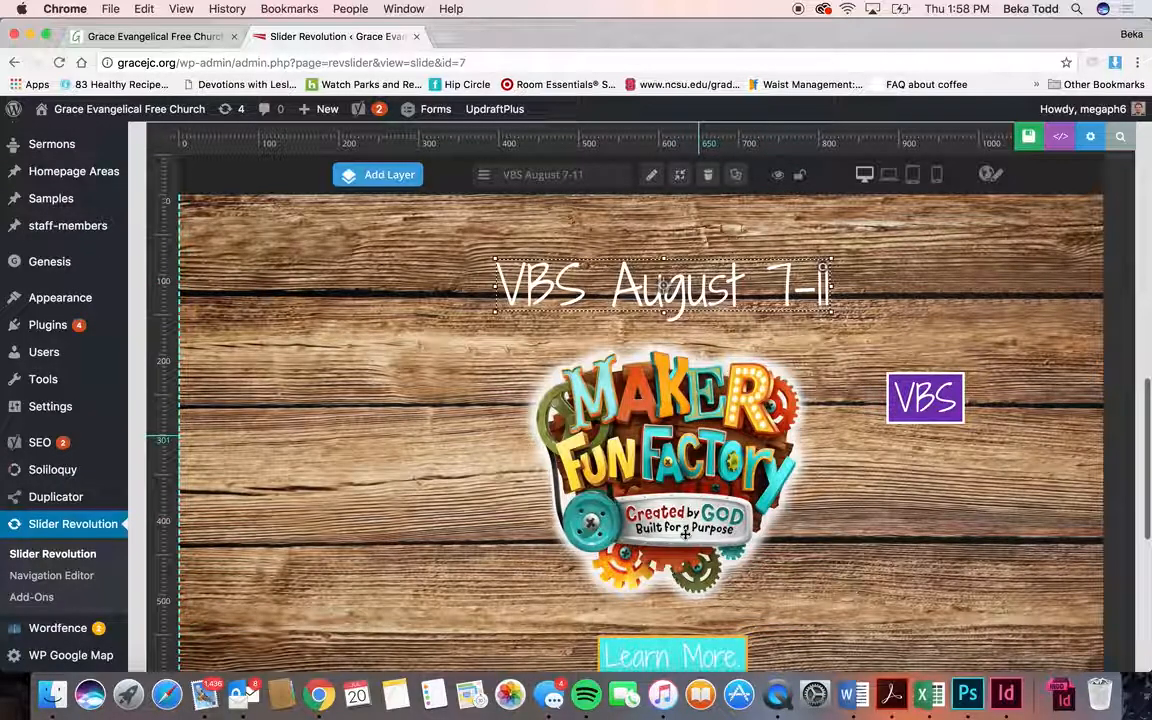
pyautogui.click(930, 402)
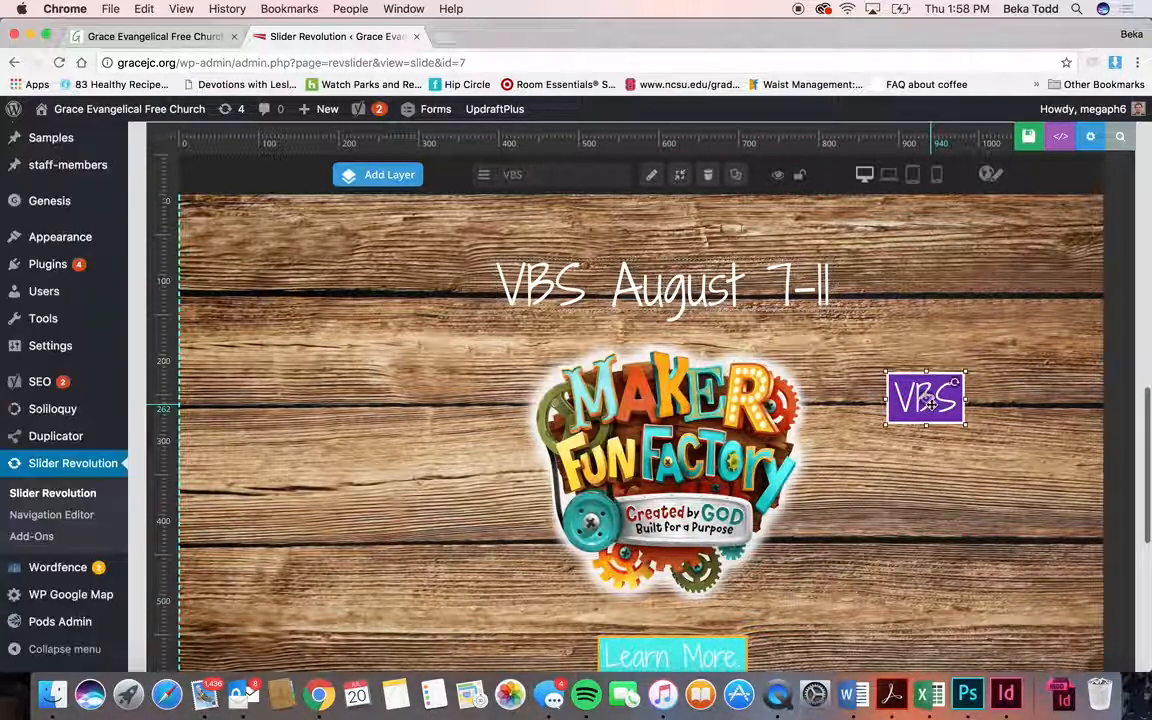
pyautogui.scroll(1, 658, 238)
# - Delete the purple VBS layer and confirm its removal
pyautogui.click(703, 224)
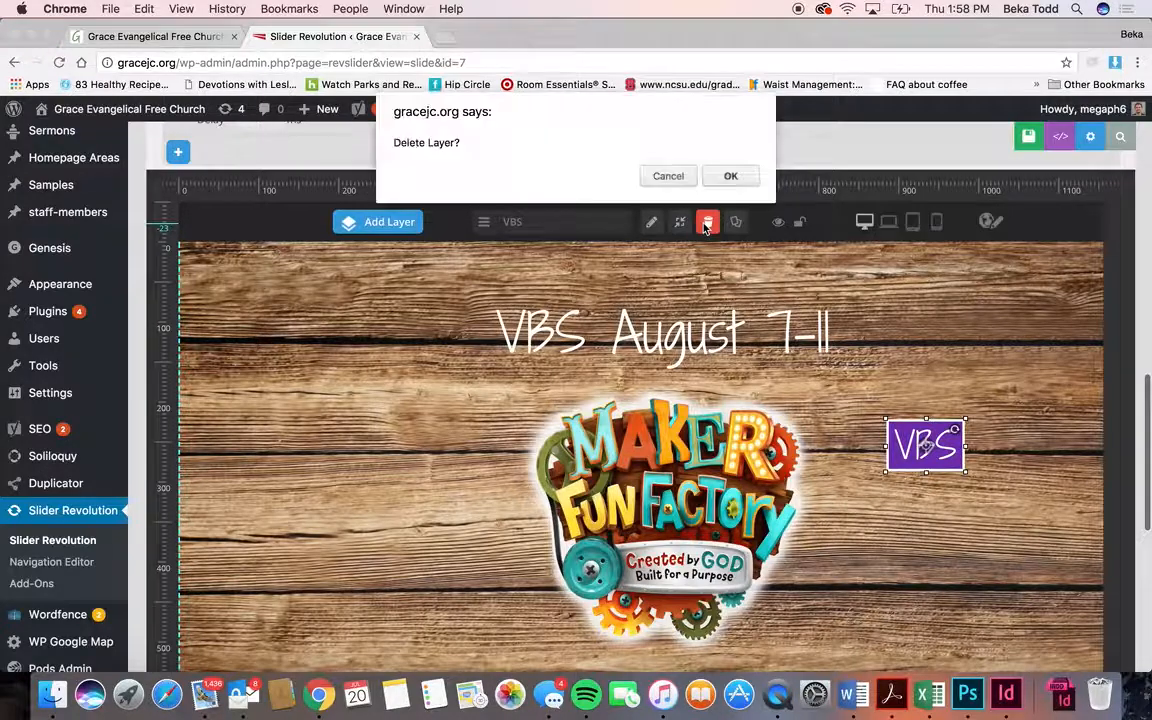
pyautogui.click(732, 176)
pyautogui.scroll(3, 773, 292)
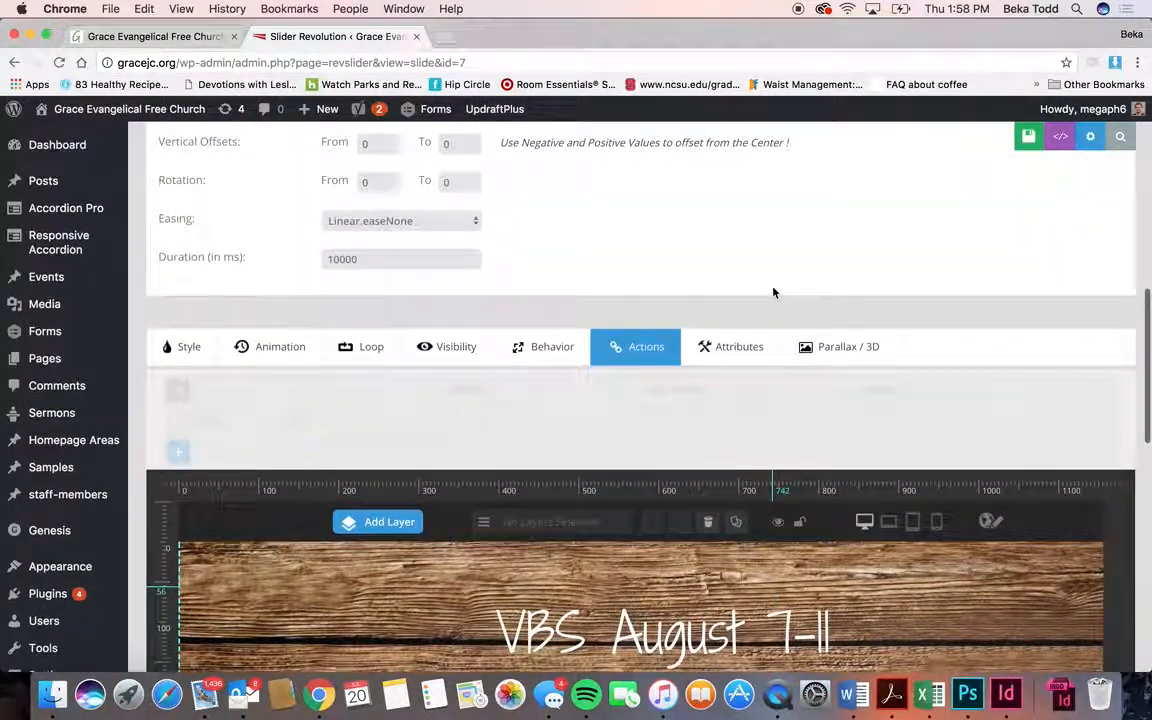
pyautogui.scroll(3, 773, 292)
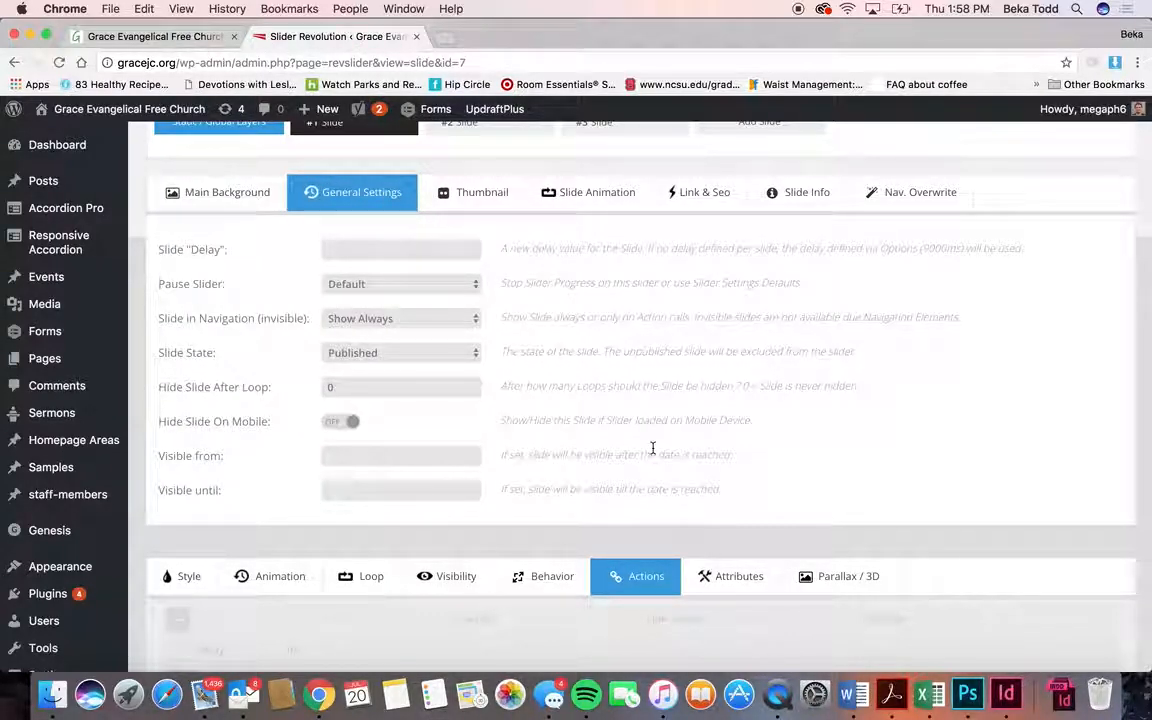
# - Review the slide's Slide Info and Main Background image source settings
pyautogui.click(805, 203)
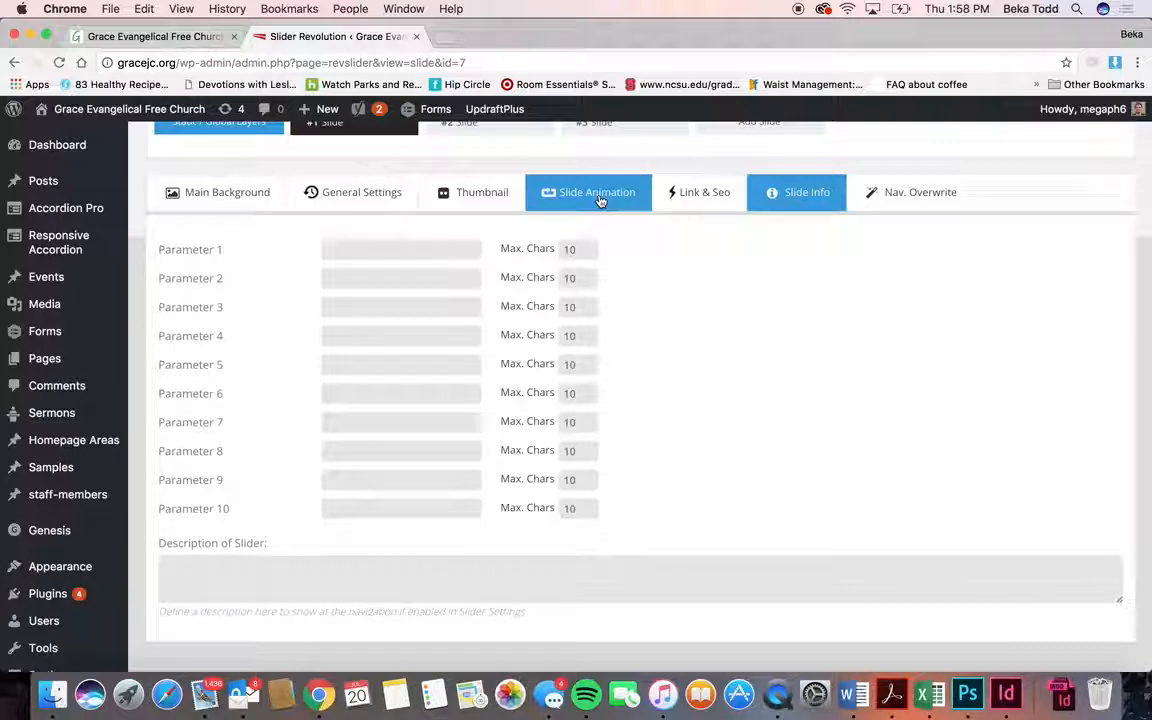
pyautogui.click(259, 187)
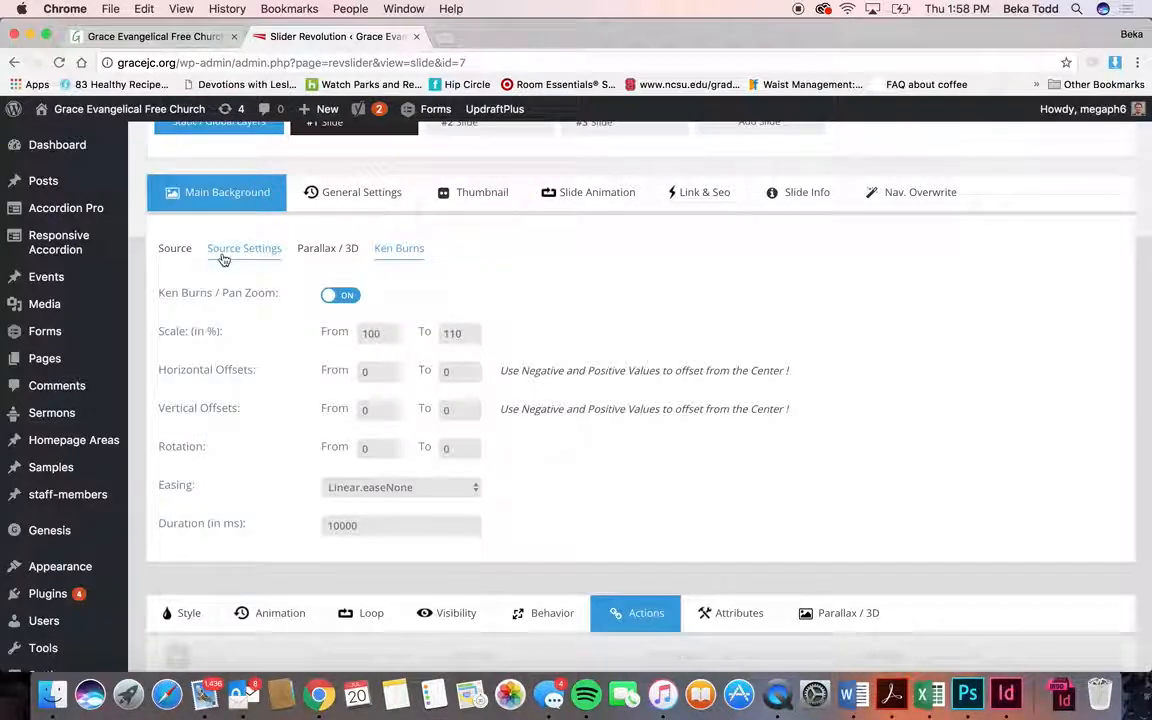
pyautogui.click(176, 251)
pyautogui.click(231, 254)
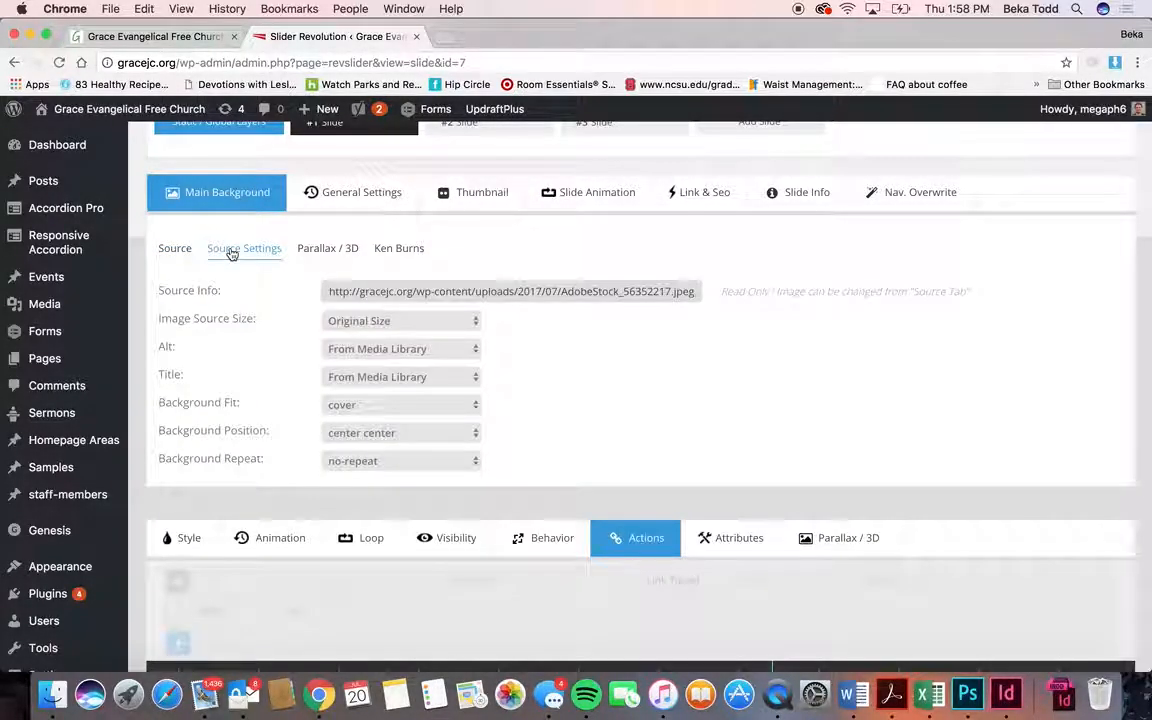
pyautogui.click(176, 251)
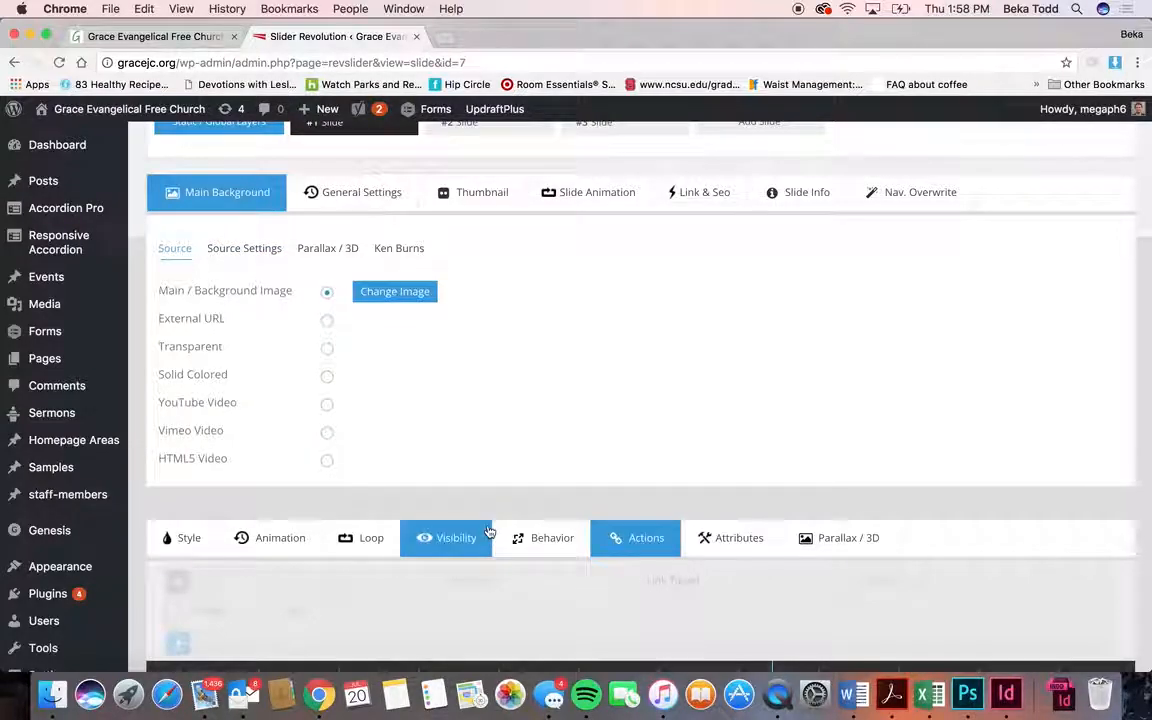
# - Look through the layer Behavior, Attributes and Style tabs
pyautogui.click(533, 540)
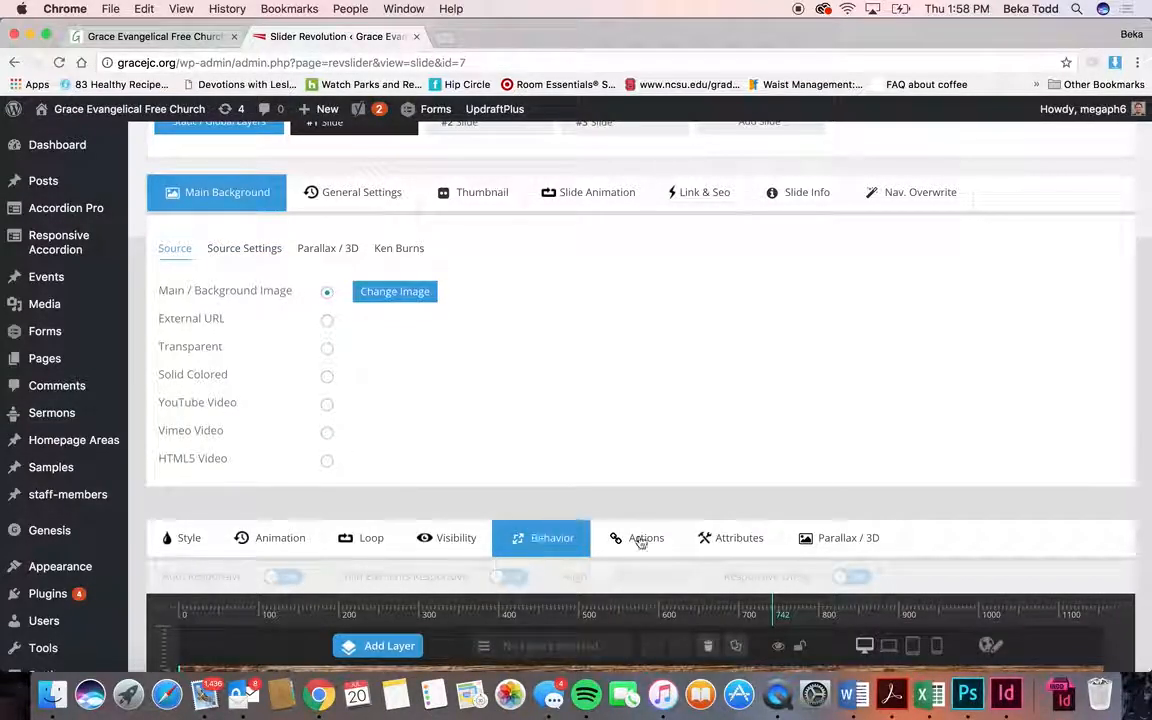
pyautogui.click(722, 541)
pyautogui.click(204, 537)
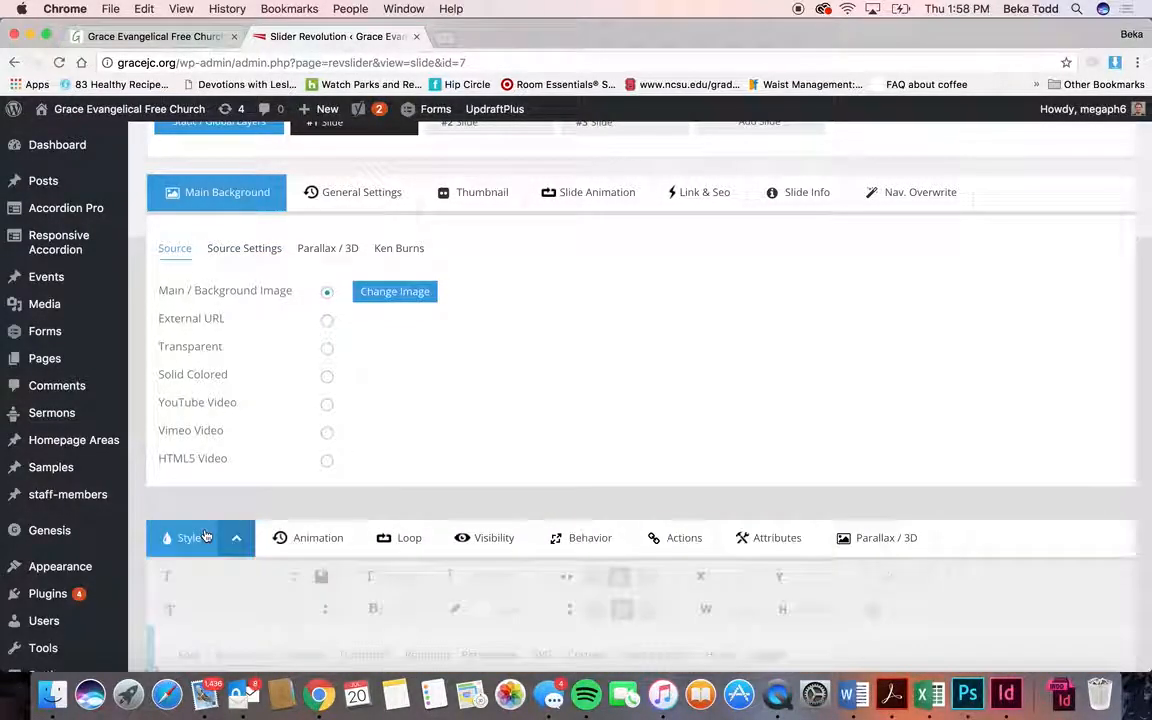
pyautogui.scroll(3, 267, 463)
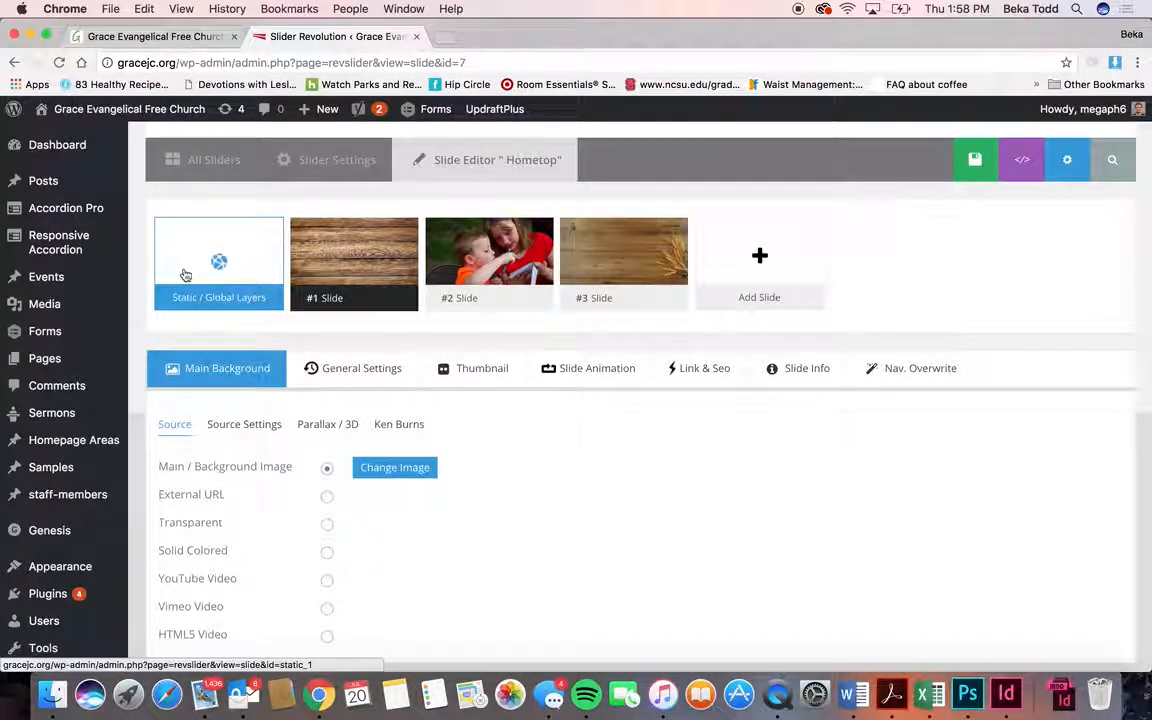
pyautogui.moveTo(505, 272)
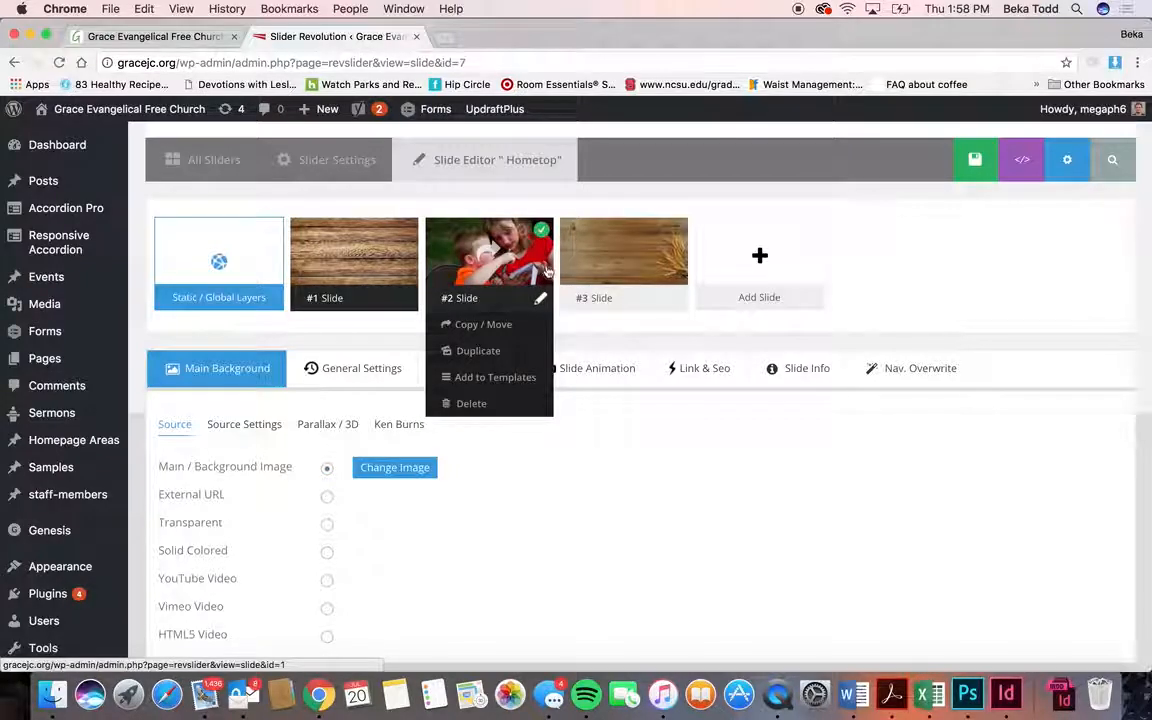
pyautogui.moveTo(349, 277)
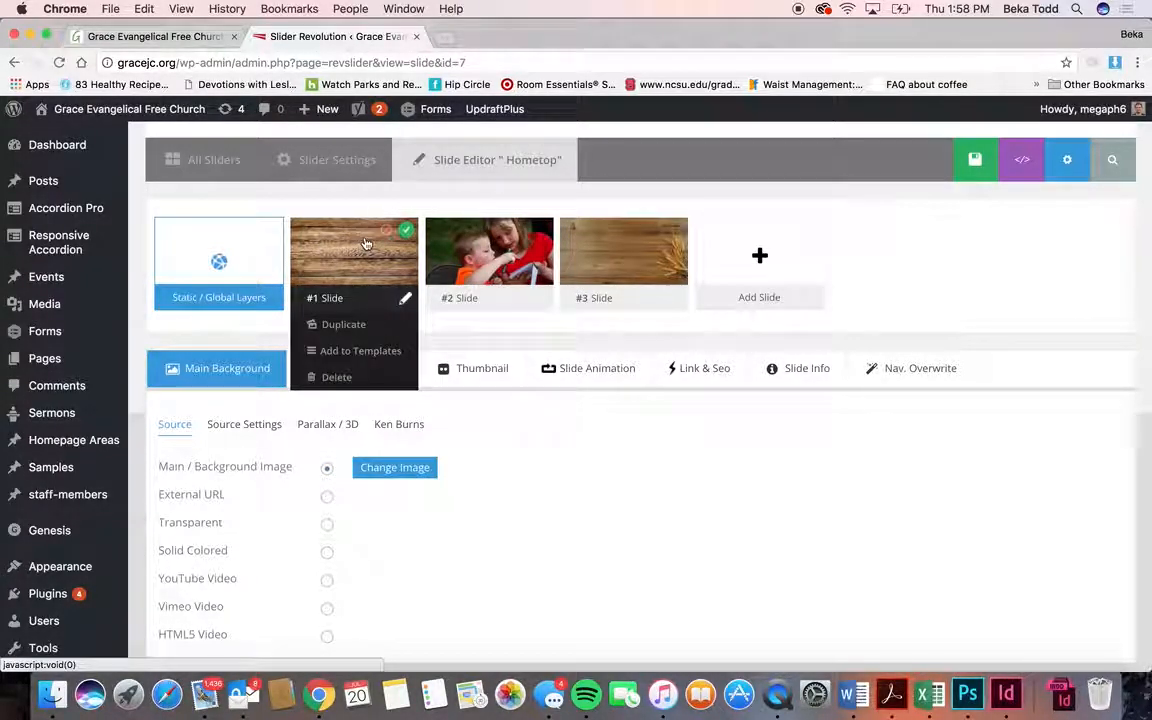
pyautogui.click(183, 35)
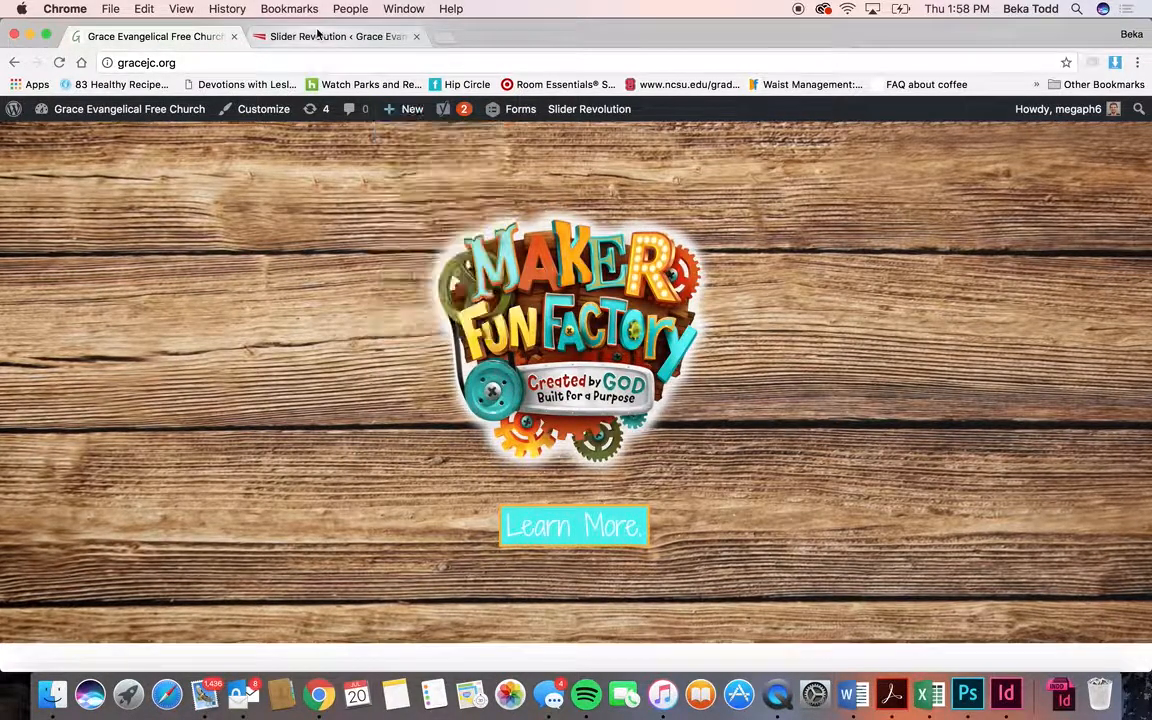
pyautogui.click(318, 35)
pyautogui.moveTo(370, 270)
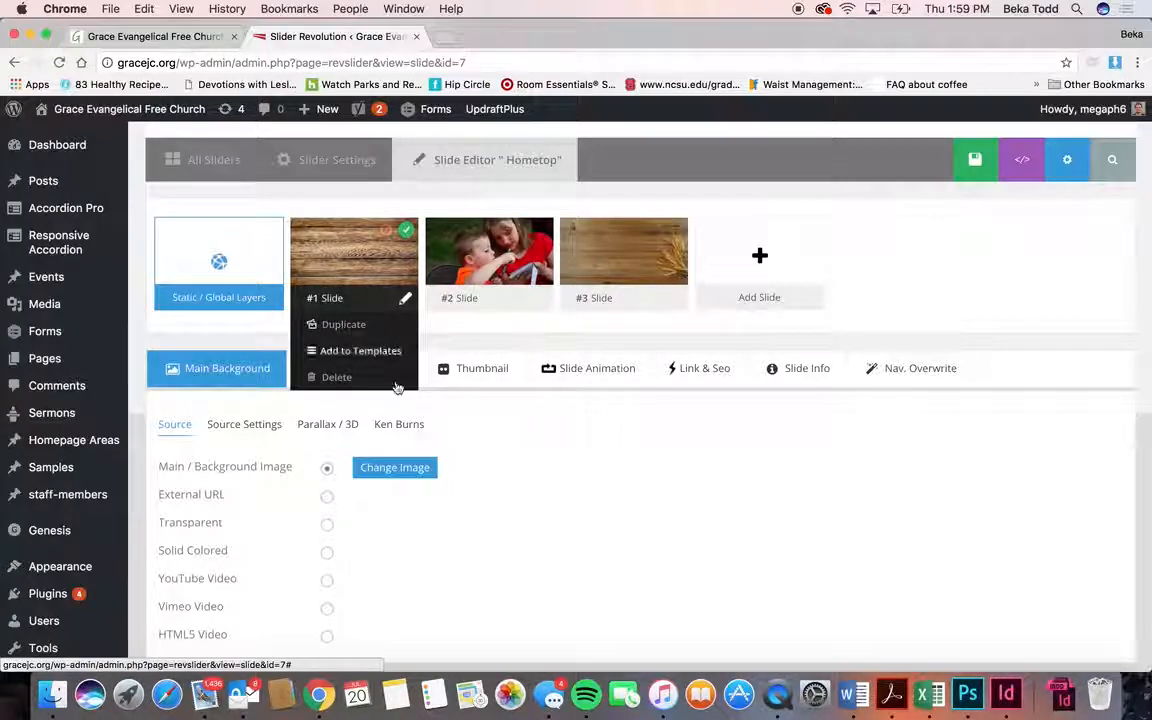
pyautogui.scroll(-7, 600, 450)
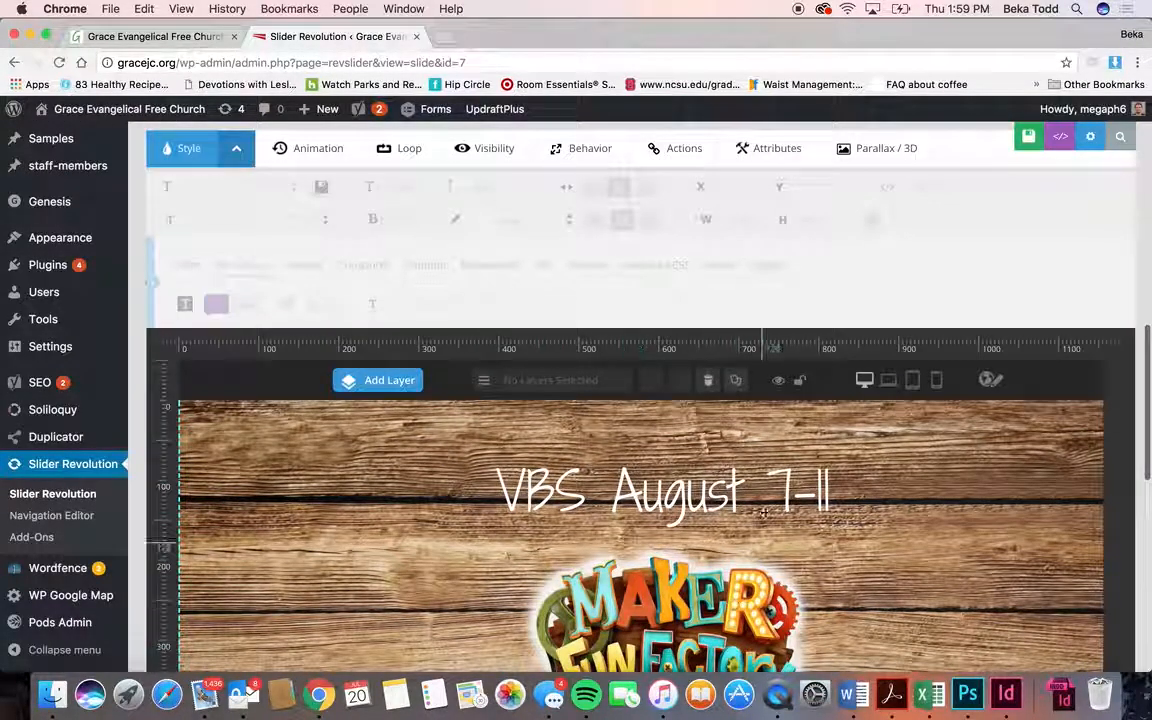
pyautogui.scroll(-2, 790, 490)
pyautogui.scroll(-3, 755, 503)
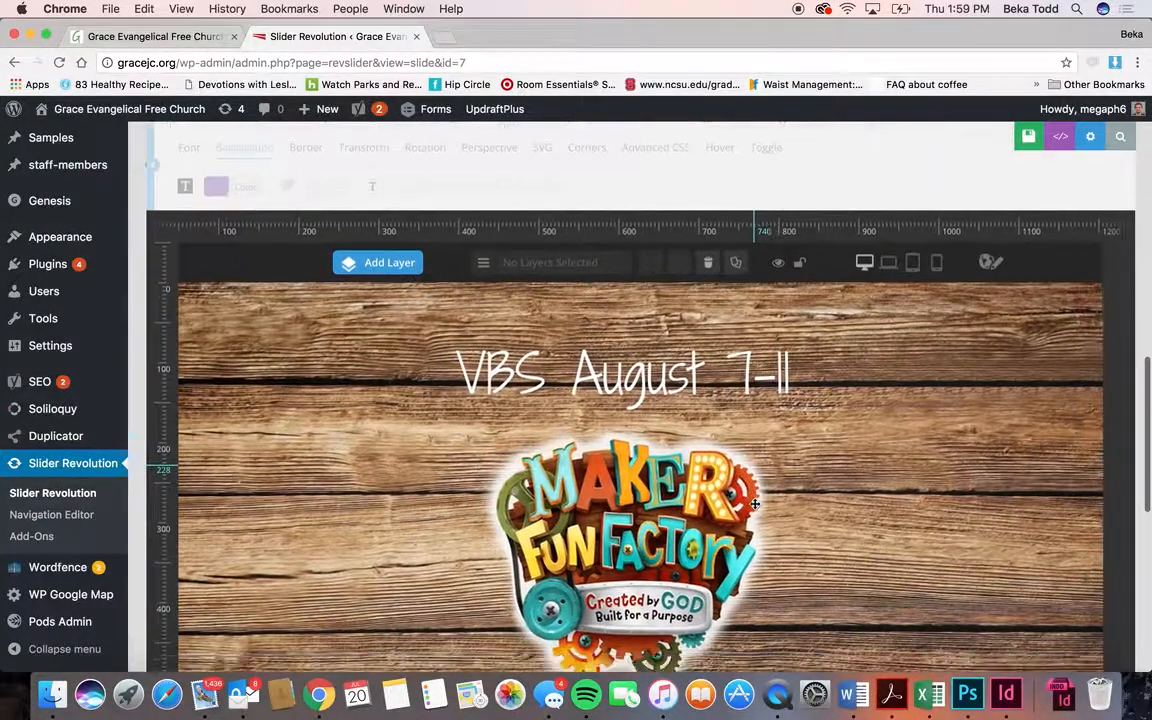
pyautogui.scroll(12, 745, 560)
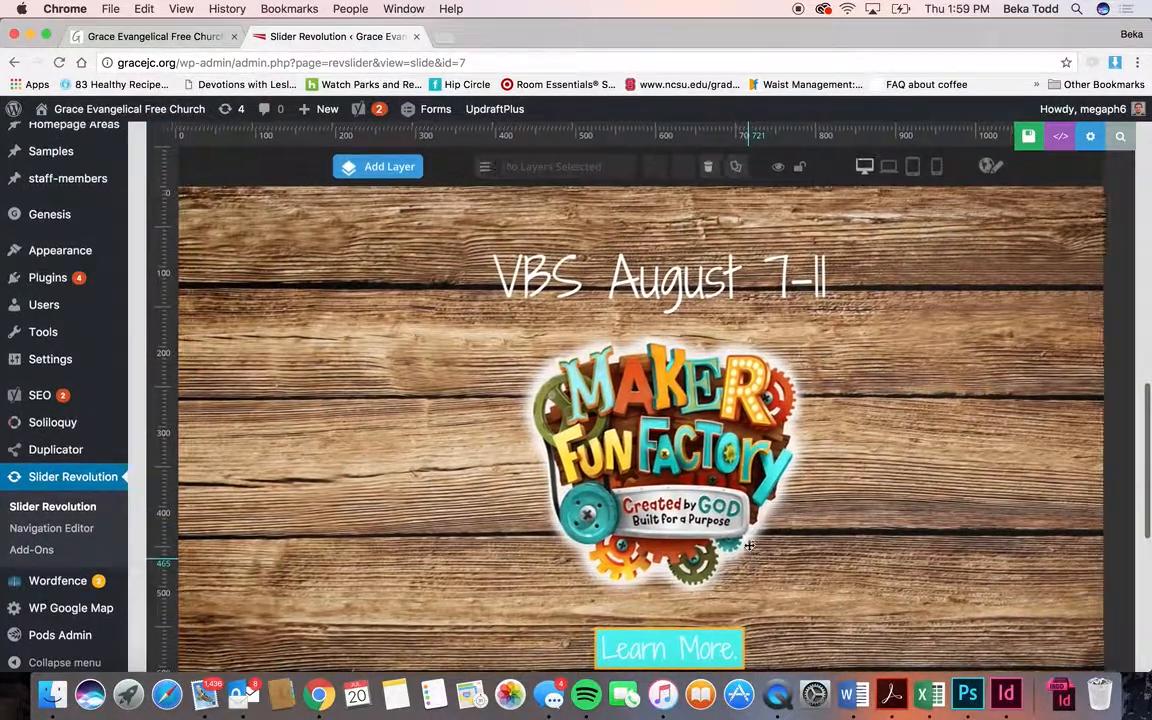
pyautogui.moveTo(547, 540)
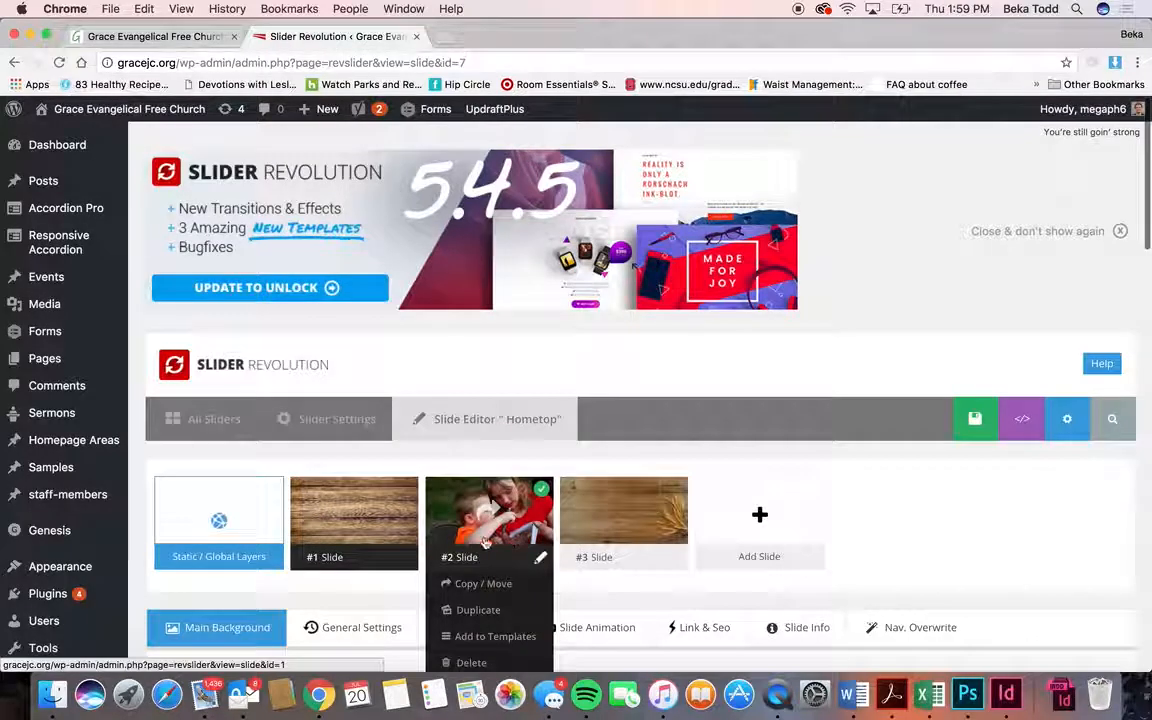
pyautogui.moveTo(647, 535)
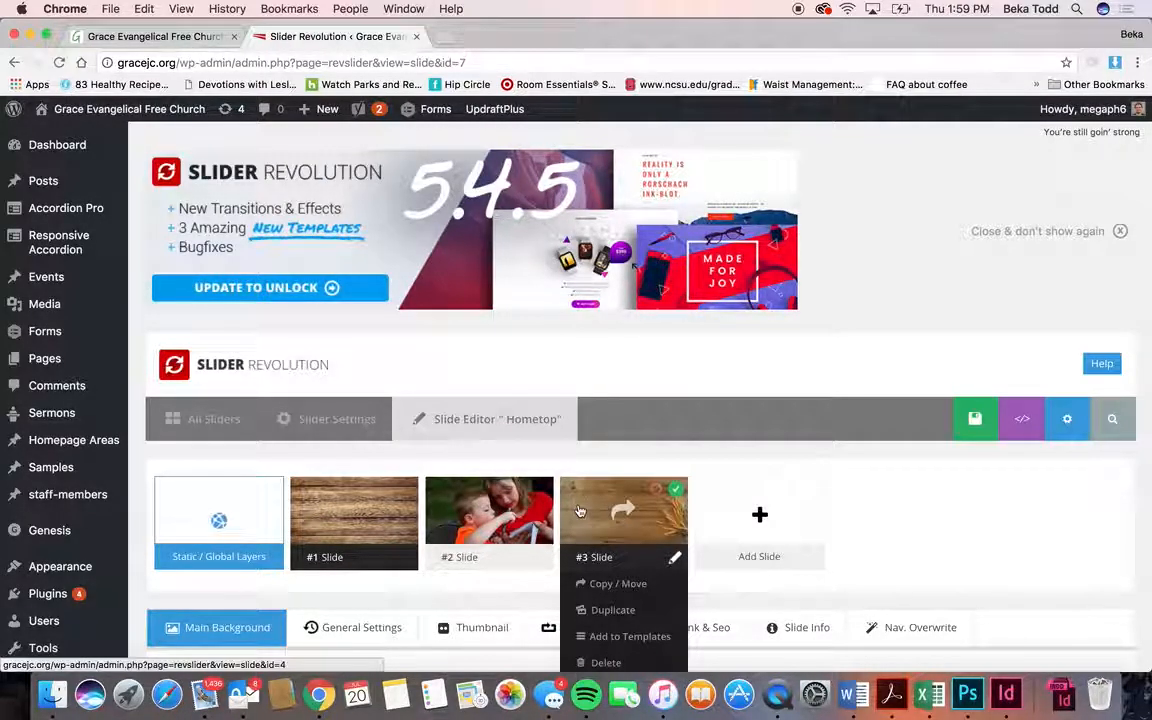
pyautogui.scroll(-5, 536, 613)
pyautogui.scroll(5, 536, 613)
pyautogui.scroll(-1, 537, 615)
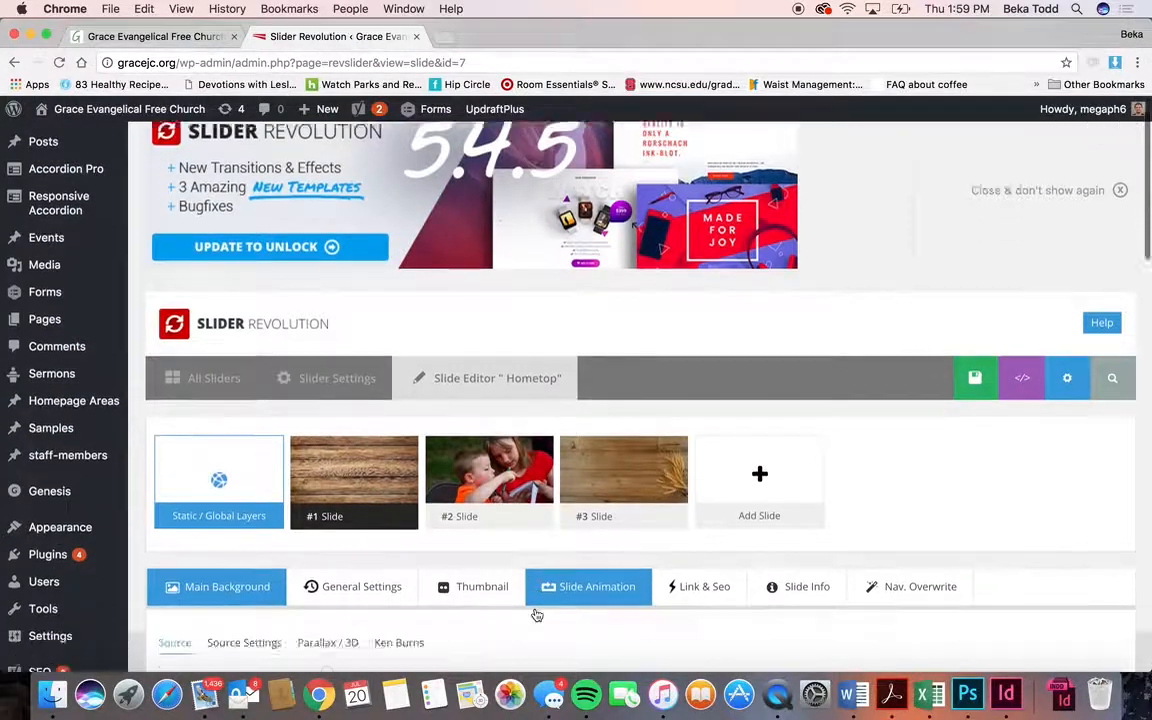
pyautogui.scroll(-2, 537, 615)
# - Duplicate the third slide and open the new #4 slide for editing
pyautogui.moveTo(579, 362)
pyautogui.click(605, 419)
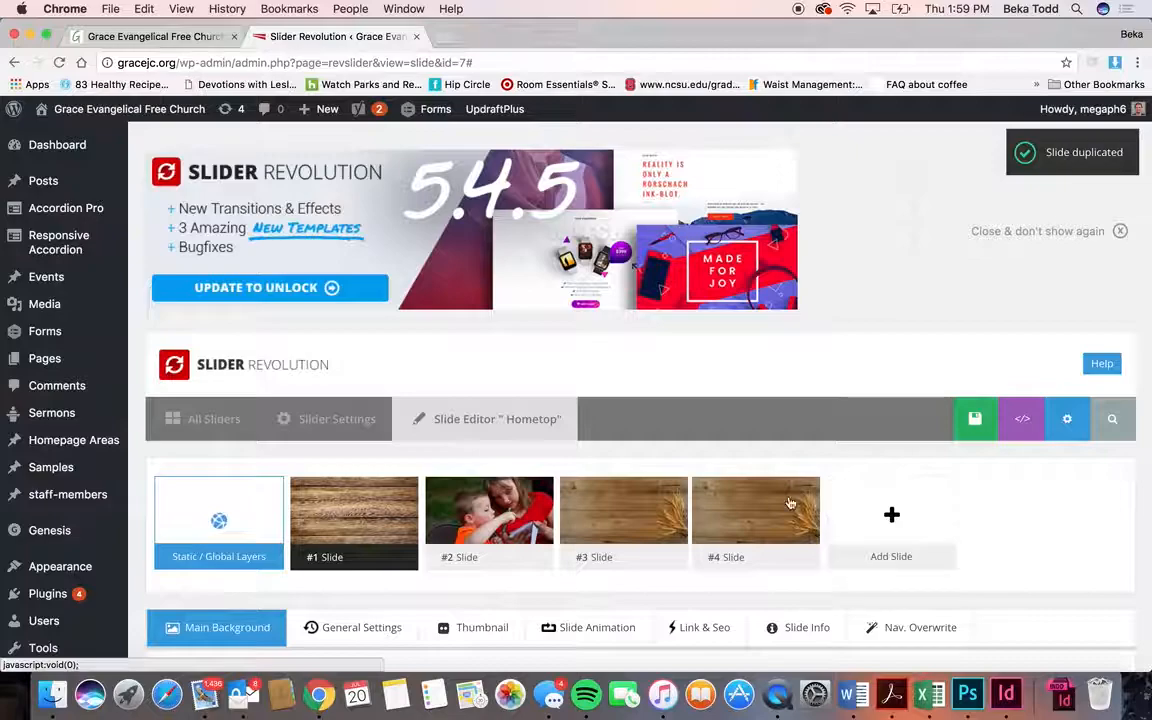
pyautogui.click(703, 511)
pyautogui.click(697, 250)
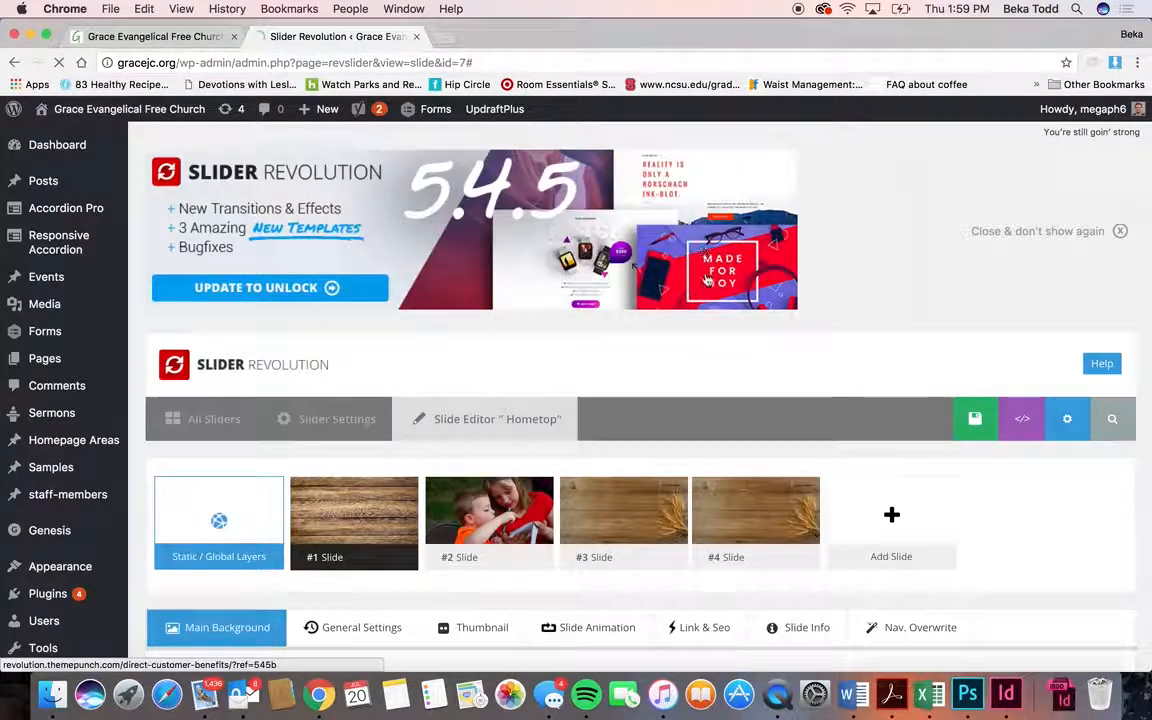
pyautogui.click(724, 489)
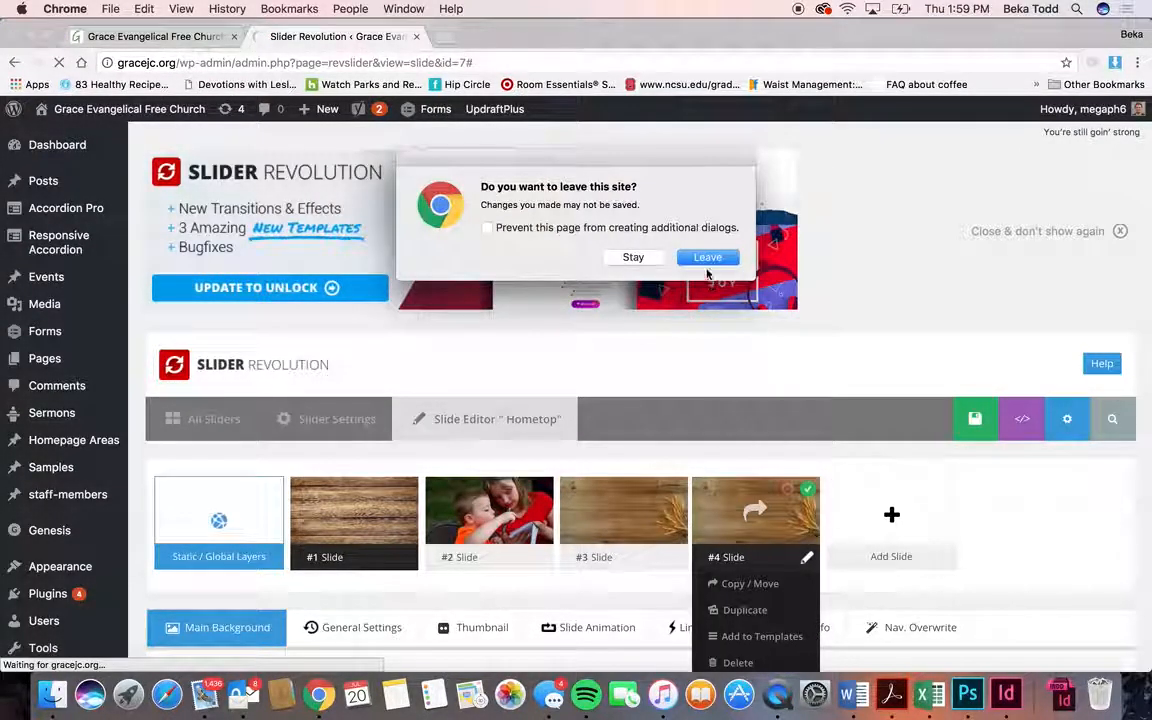
pyautogui.click(707, 262)
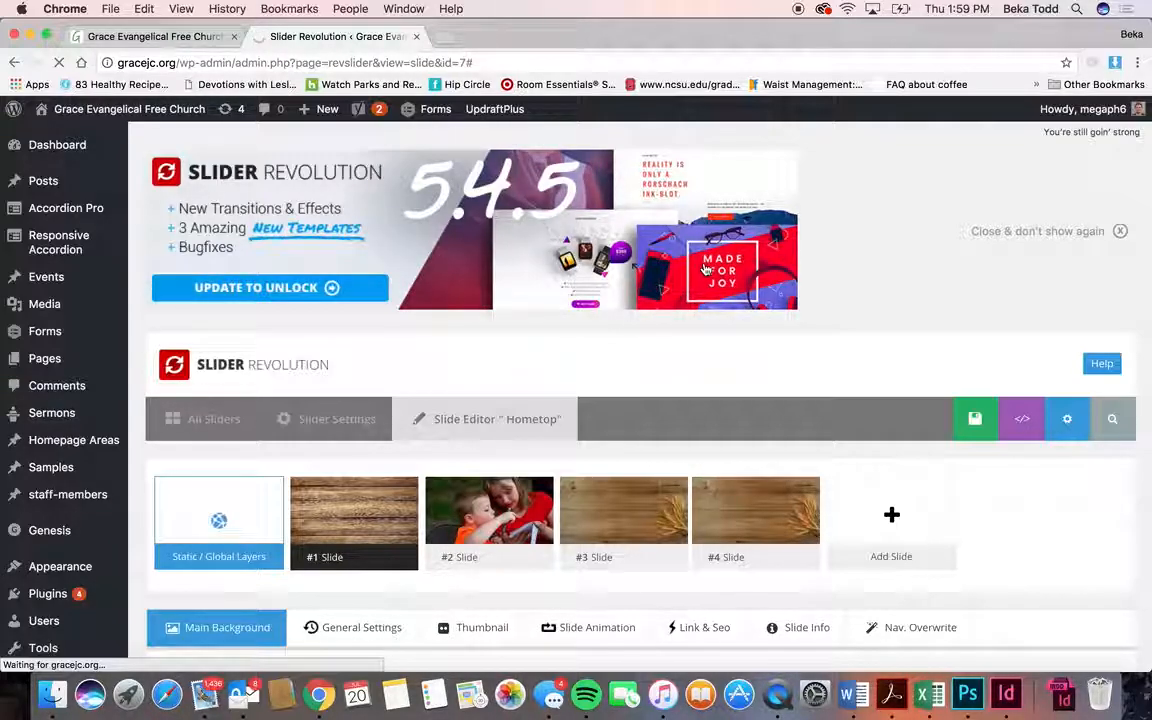
# - Open the background image picker for slide #4 and close it without changes
pyautogui.scroll(-10, 697, 394)
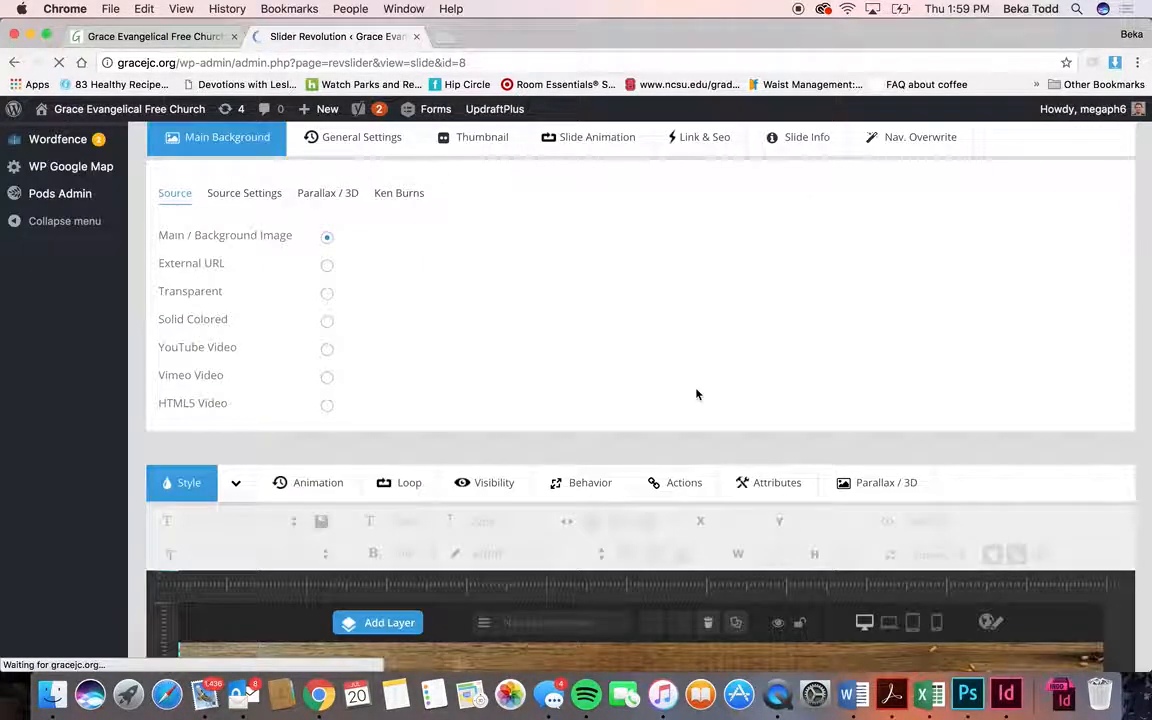
pyautogui.scroll(-5, 697, 394)
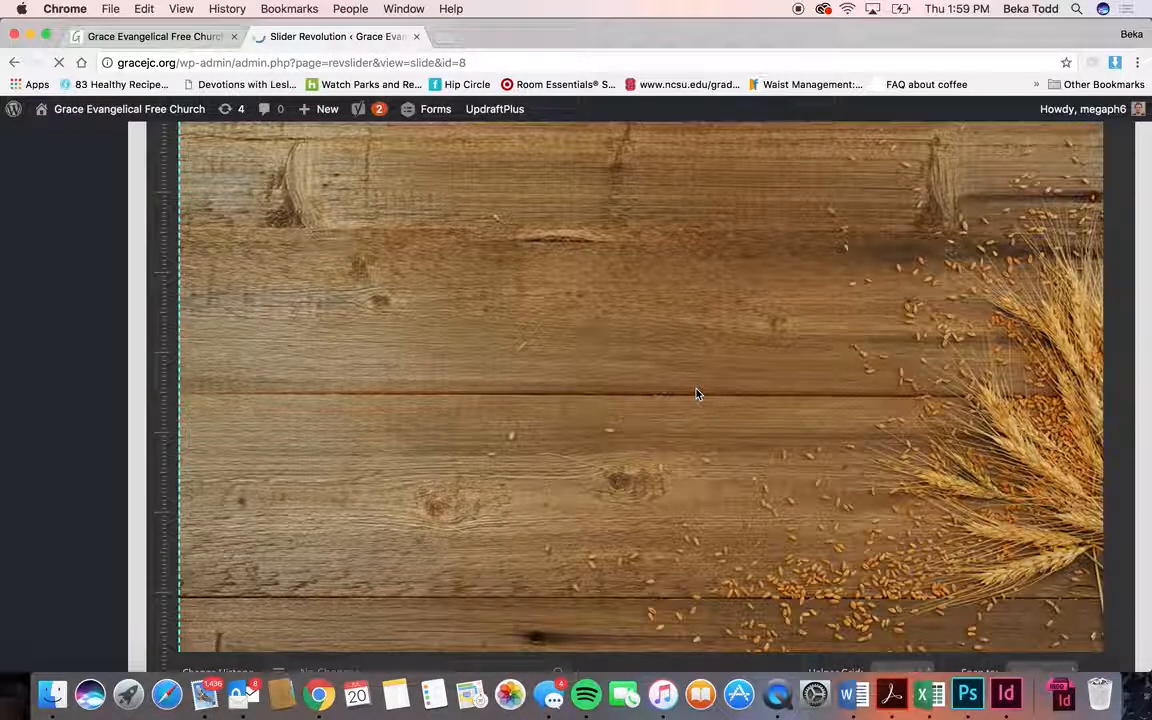
pyautogui.scroll(10, 697, 394)
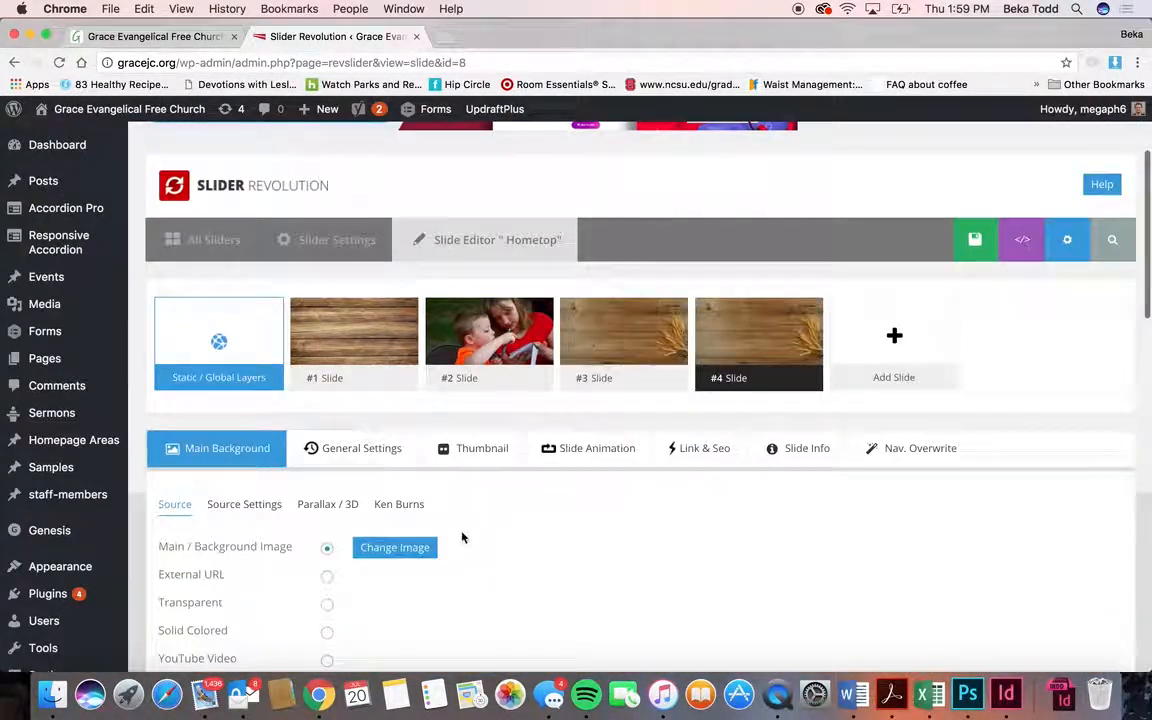
pyautogui.click(409, 553)
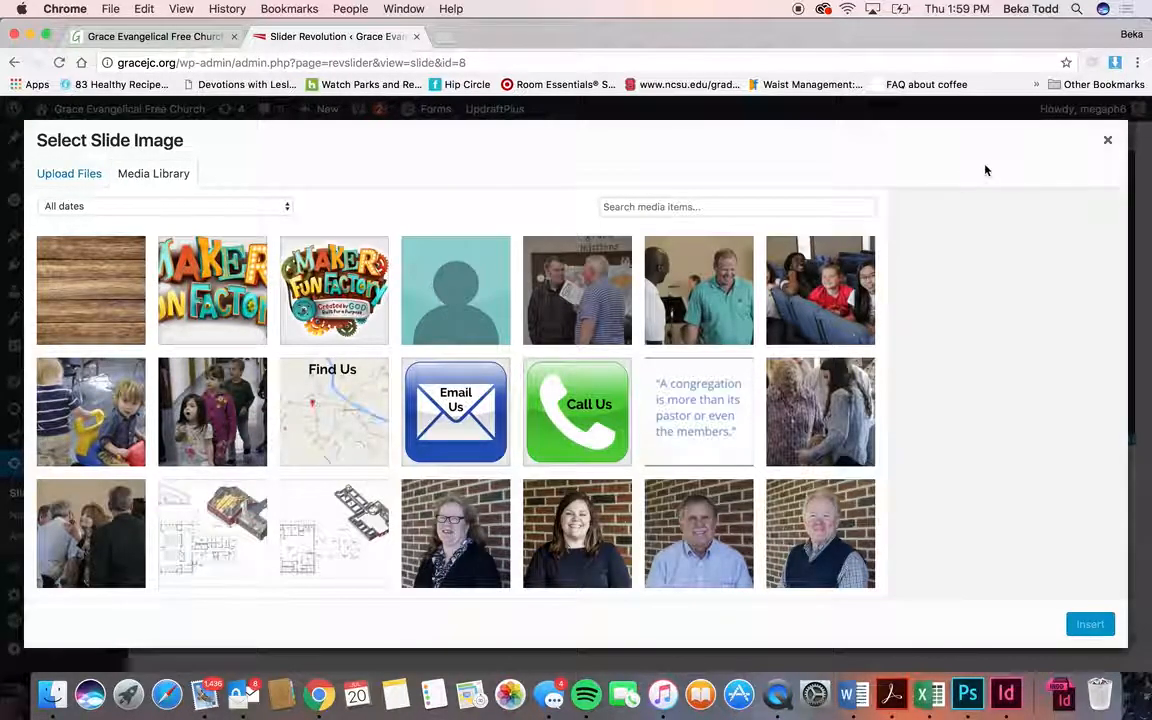
pyautogui.click(1107, 140)
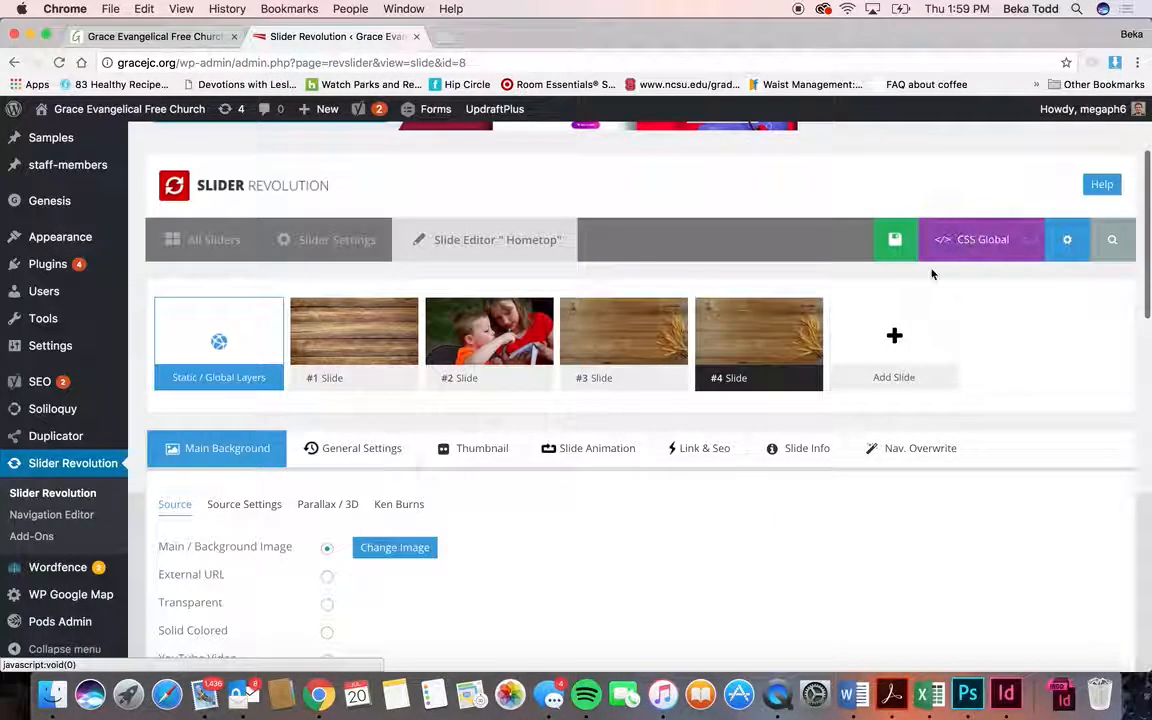
# - Delete slide #4 from the Hometop slider and confirm
pyautogui.moveTo(770, 345)
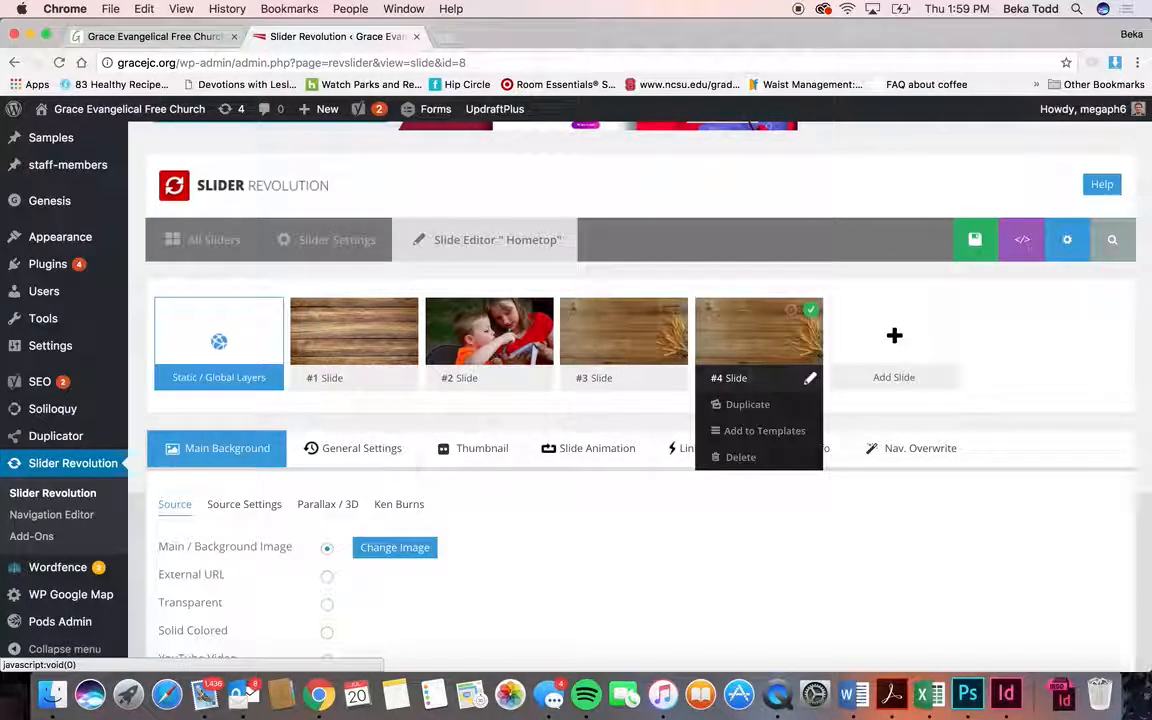
pyautogui.click(741, 457)
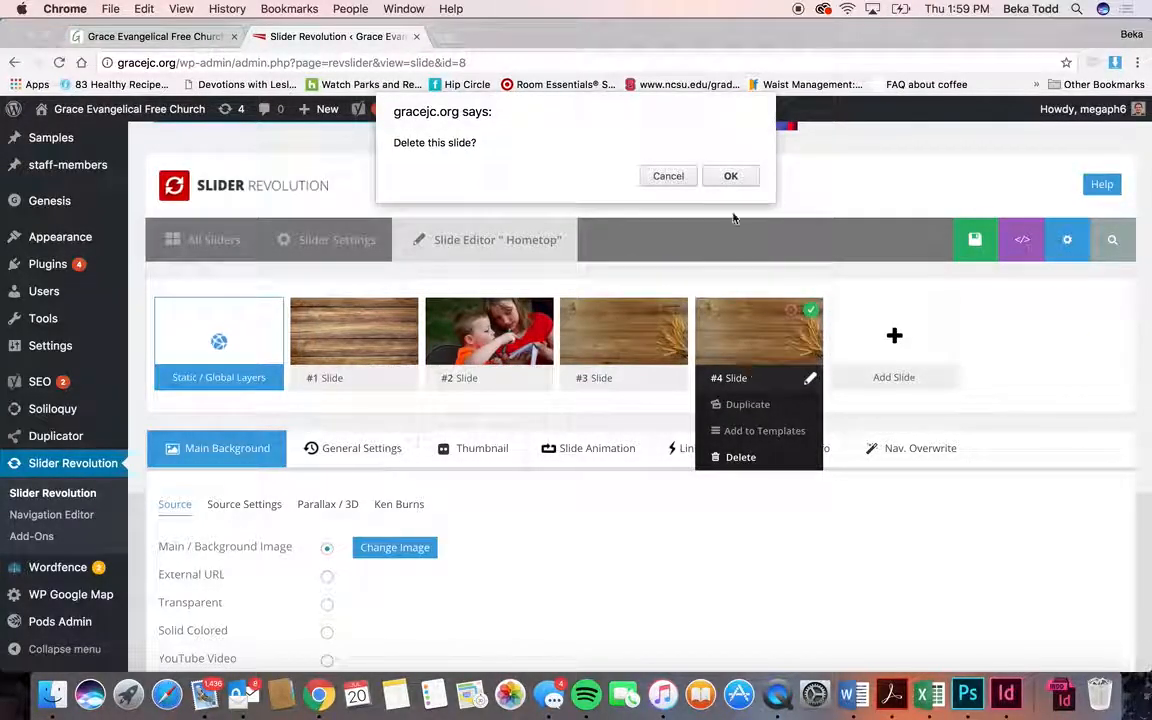
pyautogui.click(730, 177)
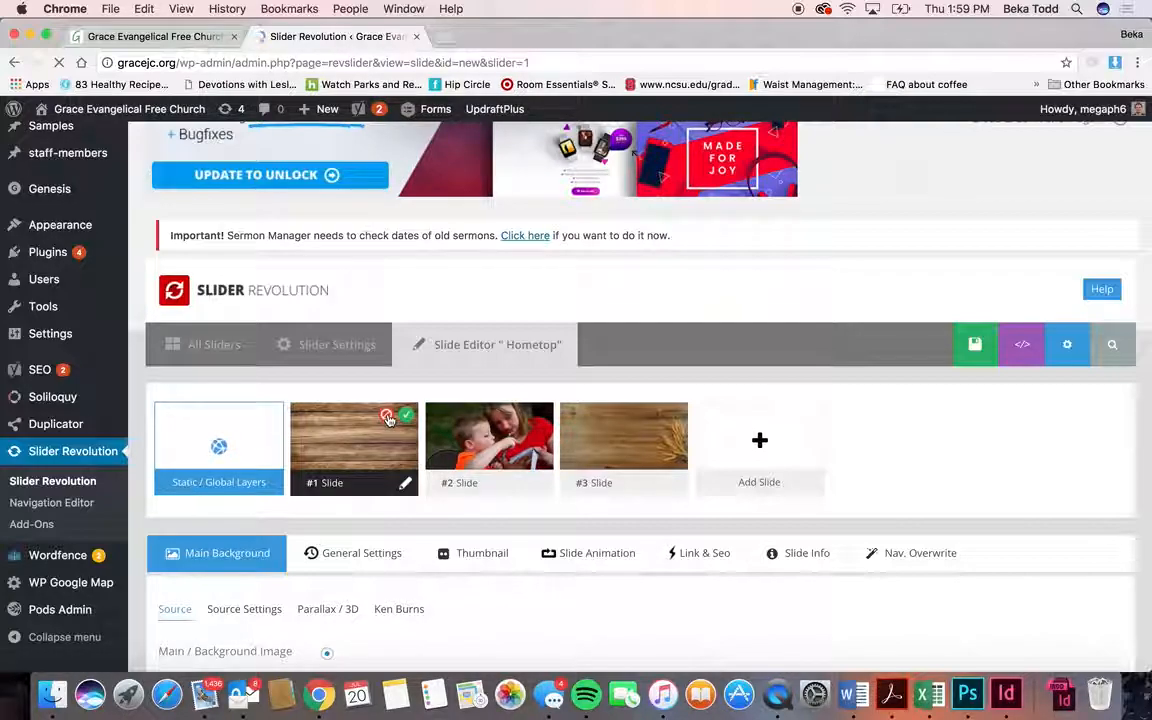
pyautogui.scroll(1, 391, 419)
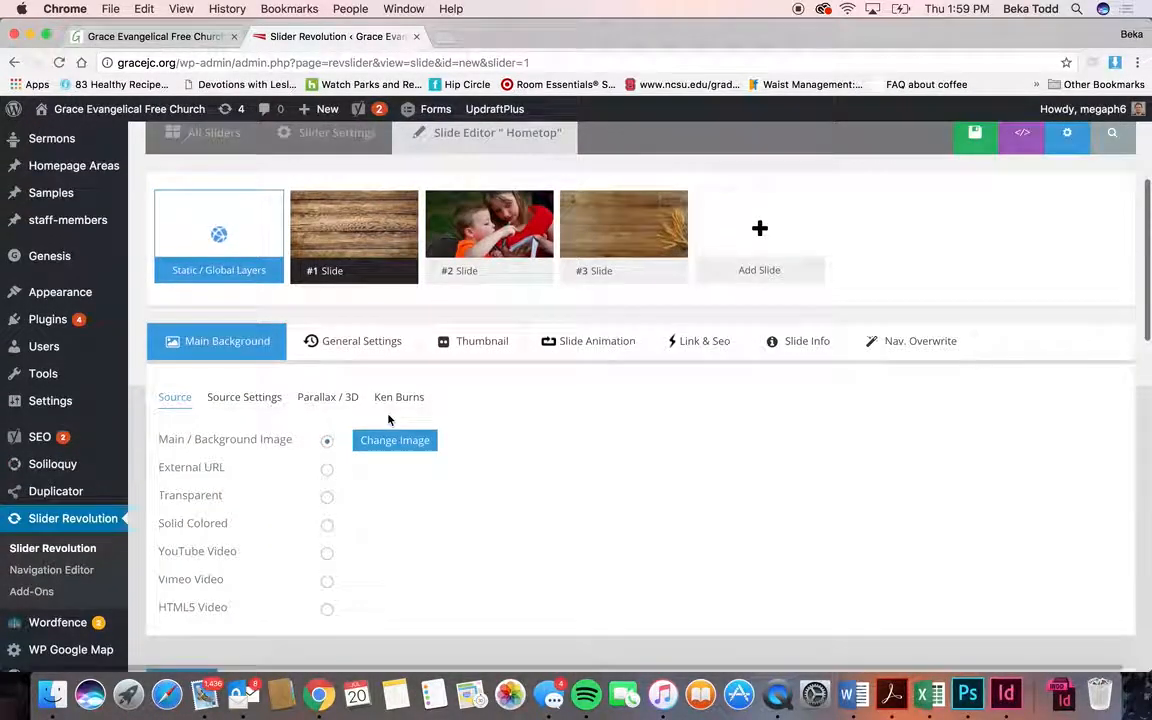
pyautogui.moveTo(391, 203)
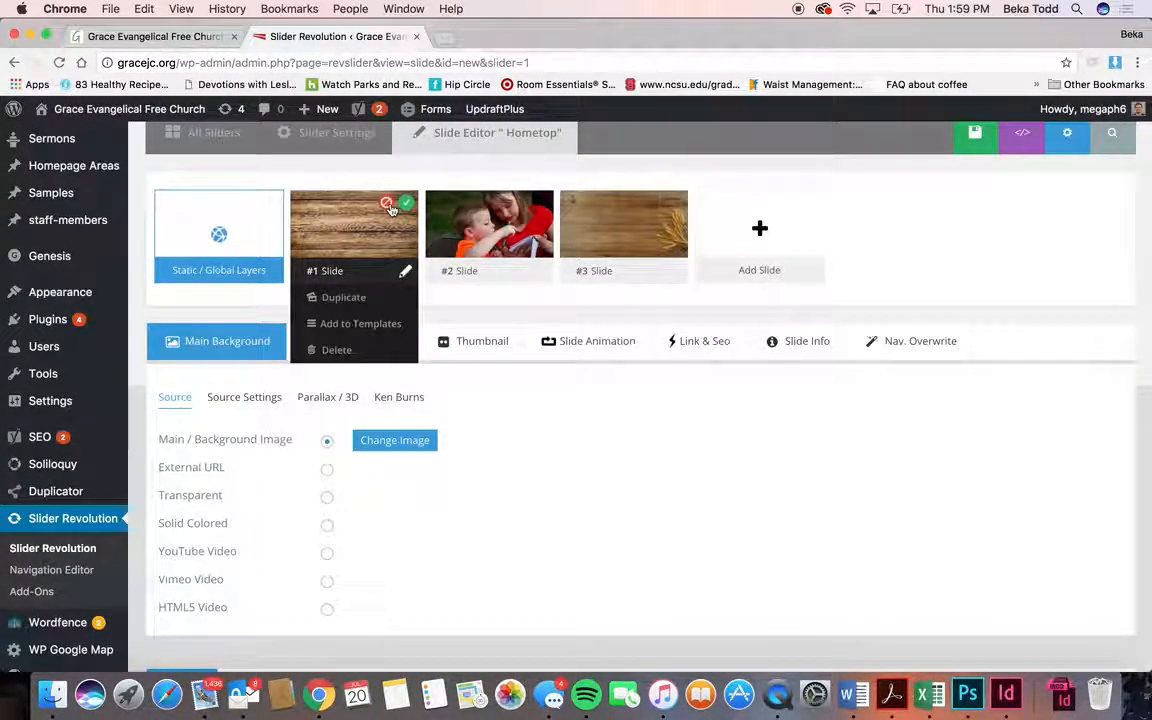
pyautogui.click(406, 205)
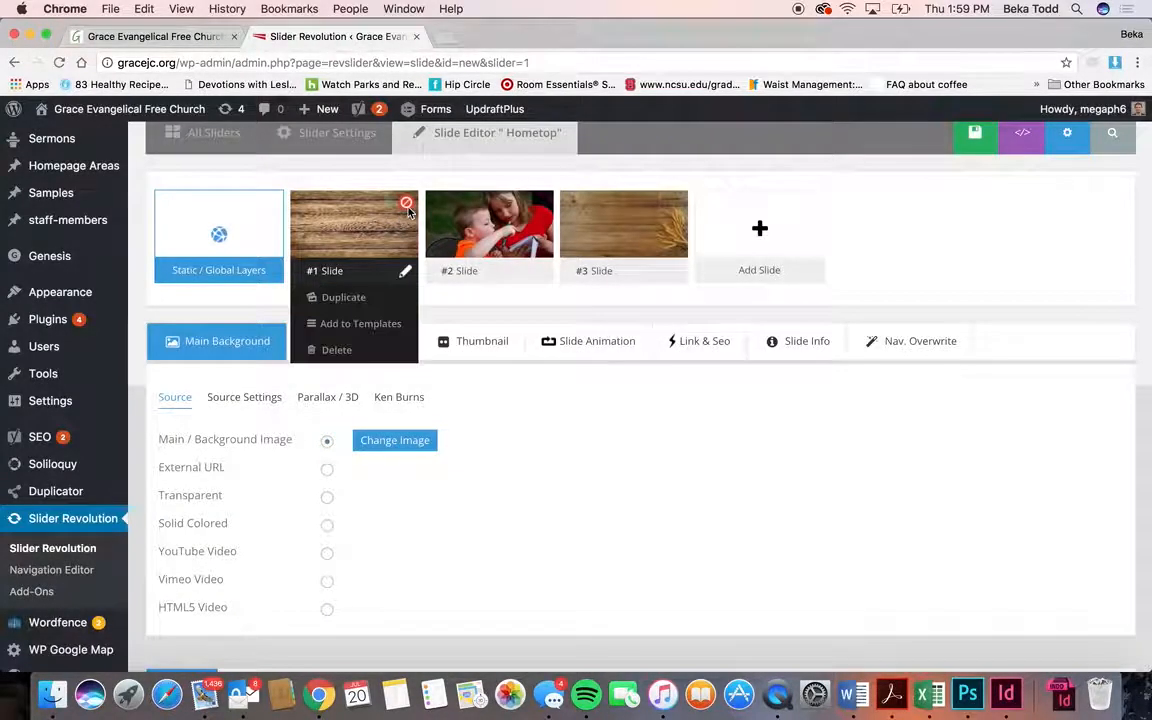
pyautogui.click(403, 206)
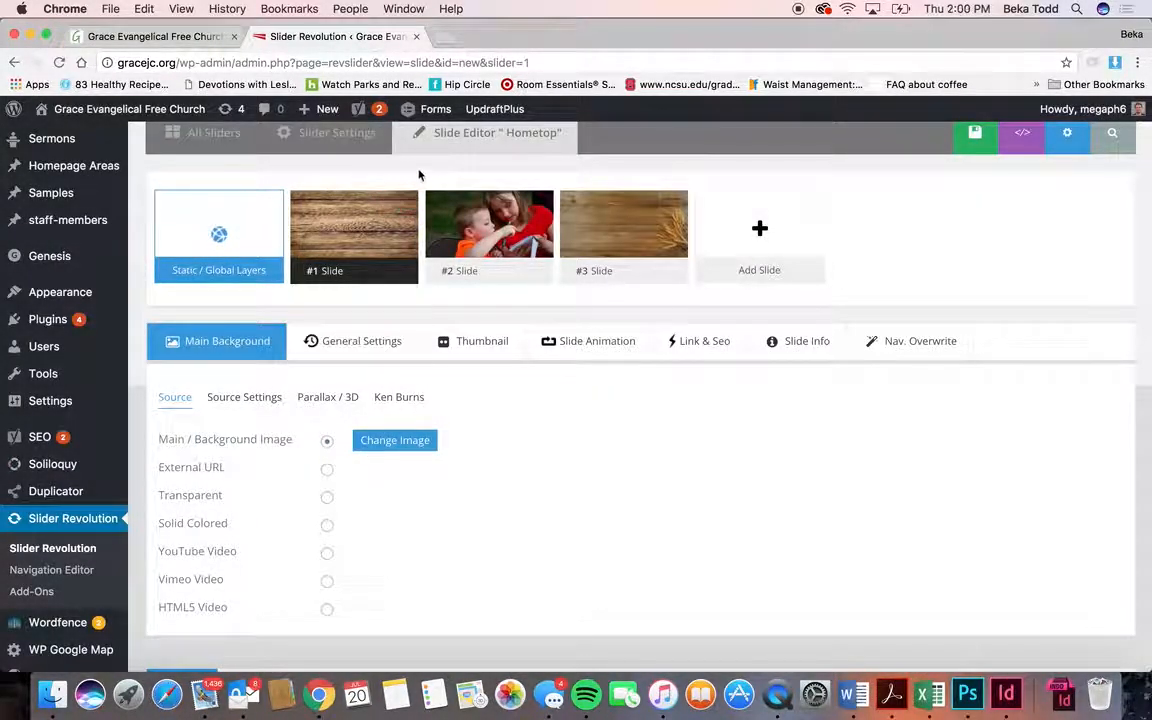
pyautogui.moveTo(553, 296)
pyautogui.moveTo(639, 249)
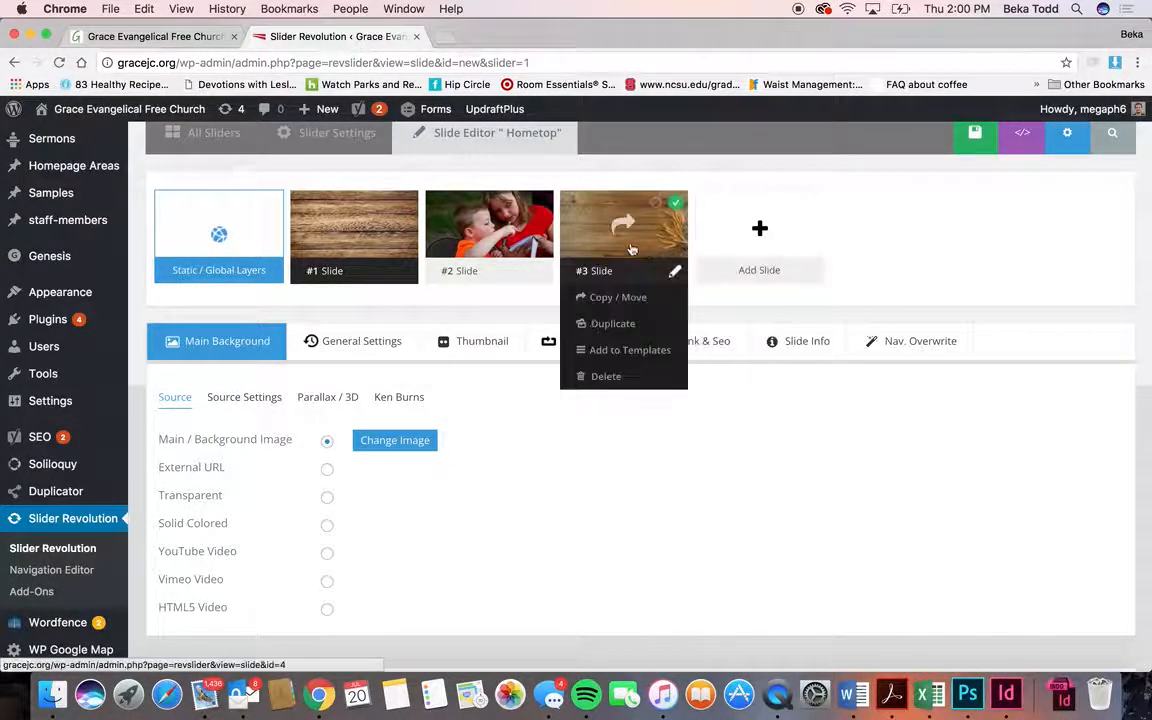
pyautogui.moveTo(588, 240); pyautogui.dragTo(683, 277)
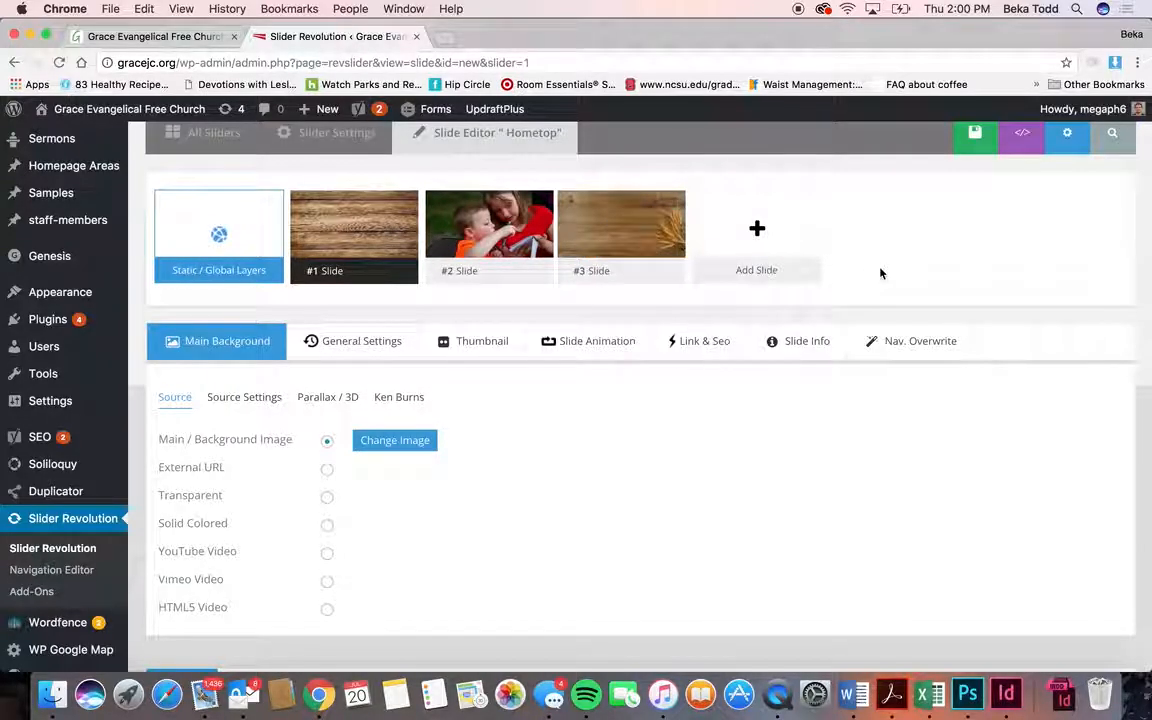
pyautogui.scroll(-10, 880, 273)
pyautogui.scroll(-6, 880, 273)
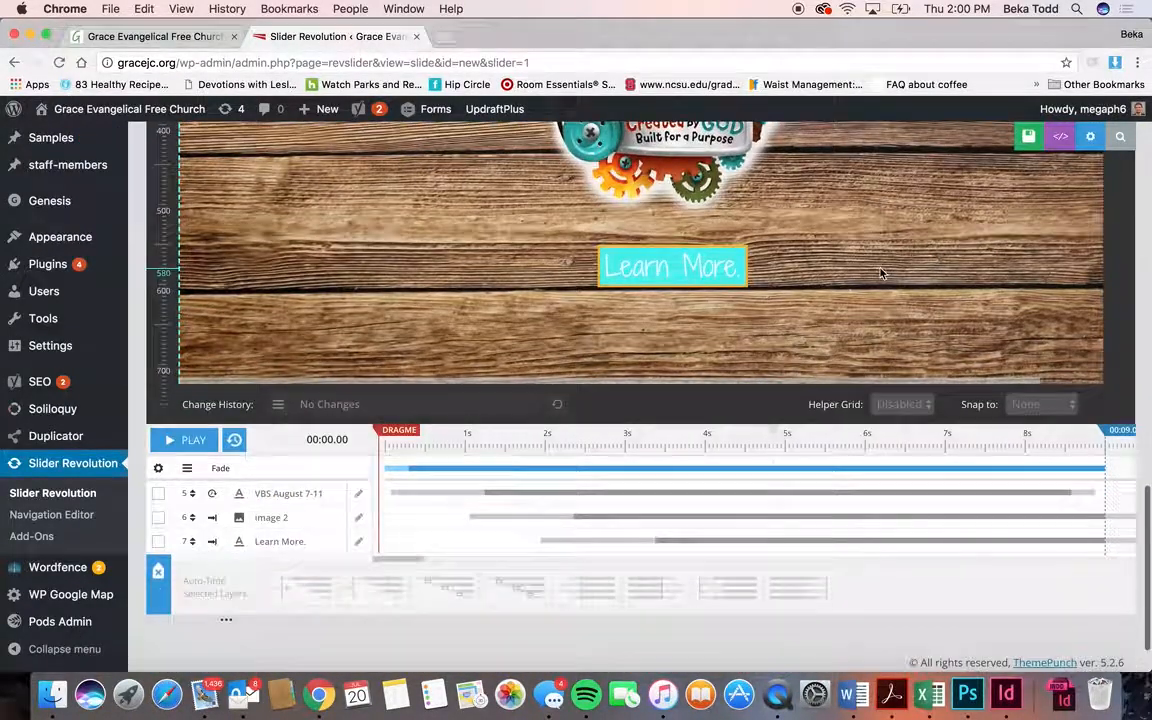
pyautogui.scroll(5, 880, 273)
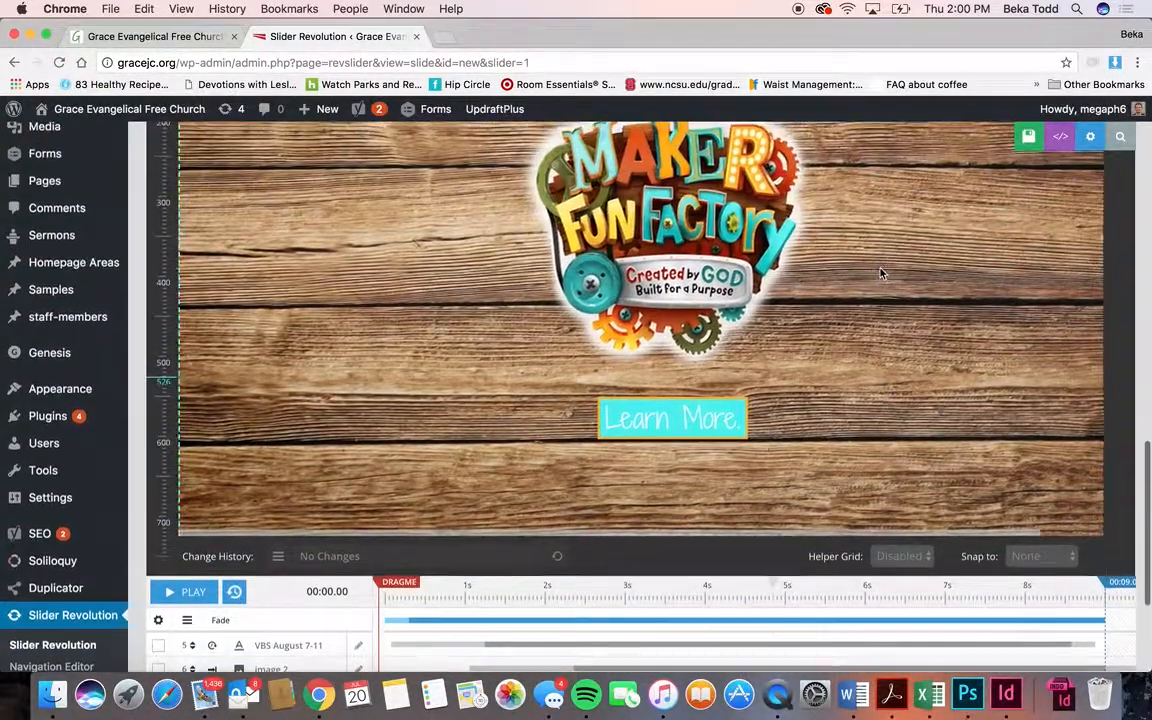
pyautogui.scroll(3, 880, 273)
pyautogui.click(150, 36)
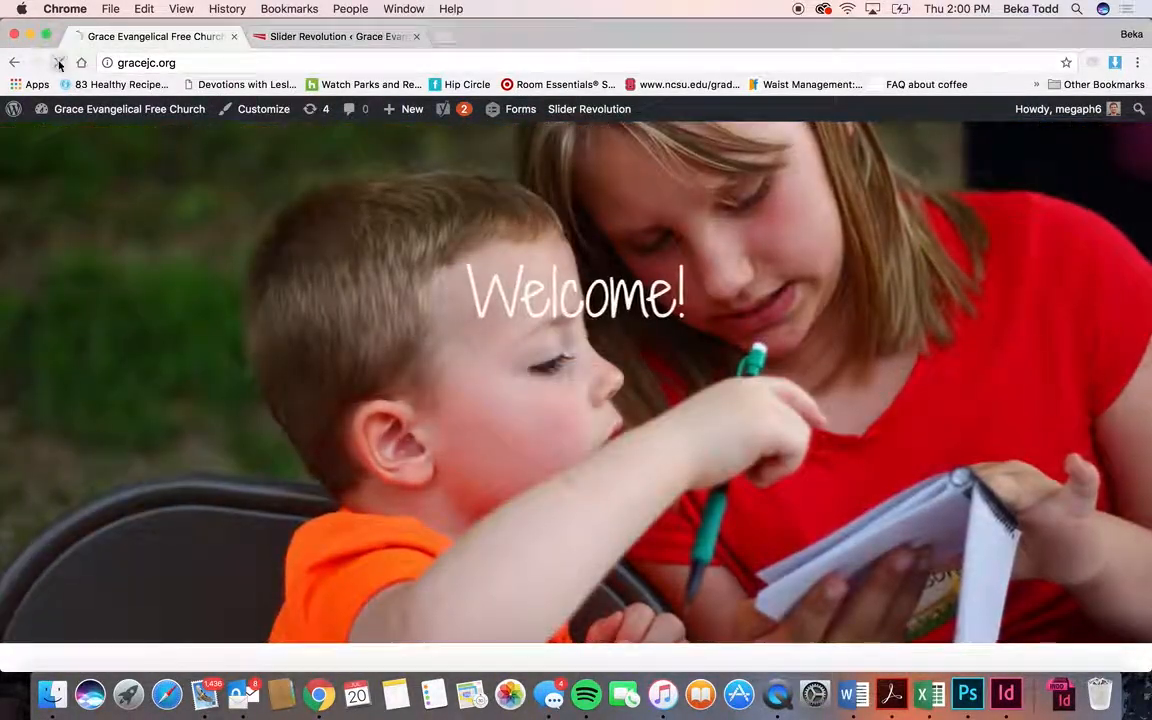
pyautogui.click(60, 63)
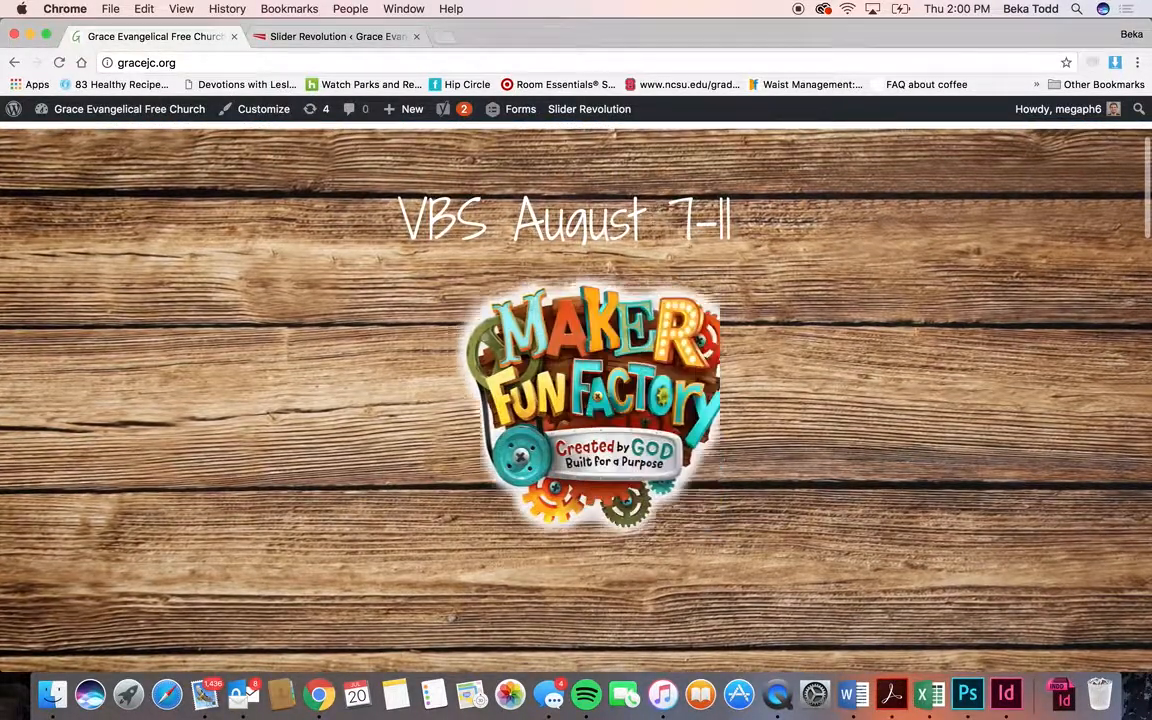
pyautogui.click(377, 43)
pyautogui.click(598, 197)
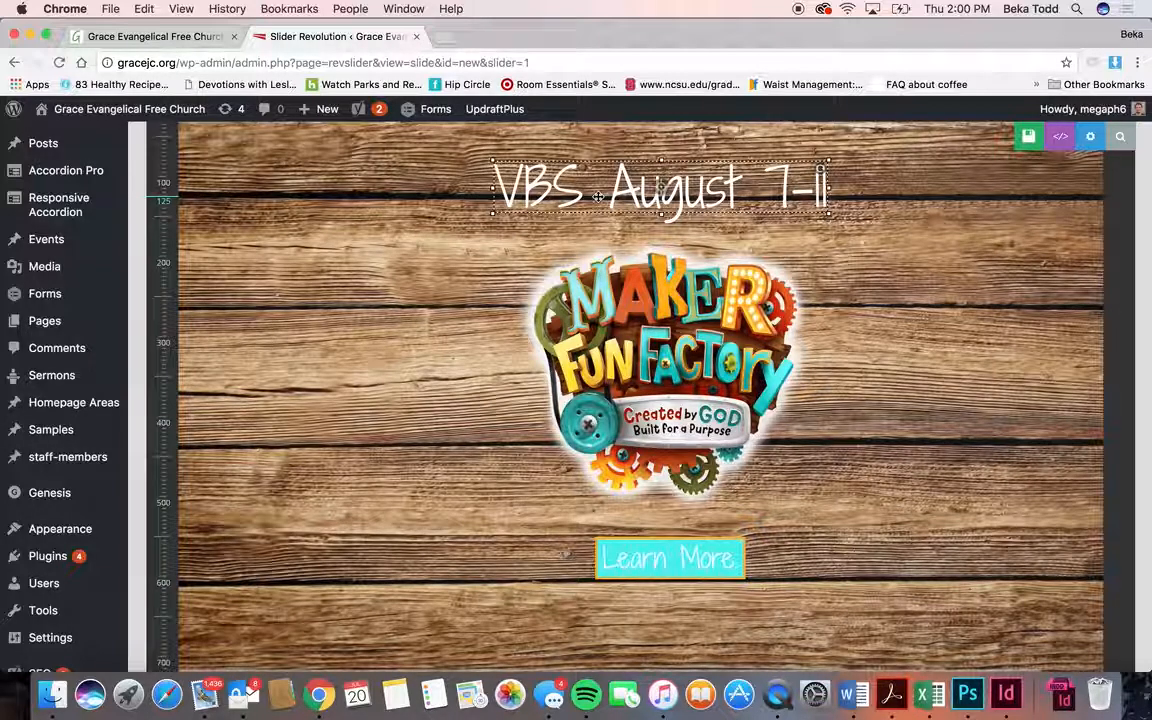
pyautogui.scroll(5, 598, 200)
pyautogui.click(318, 237)
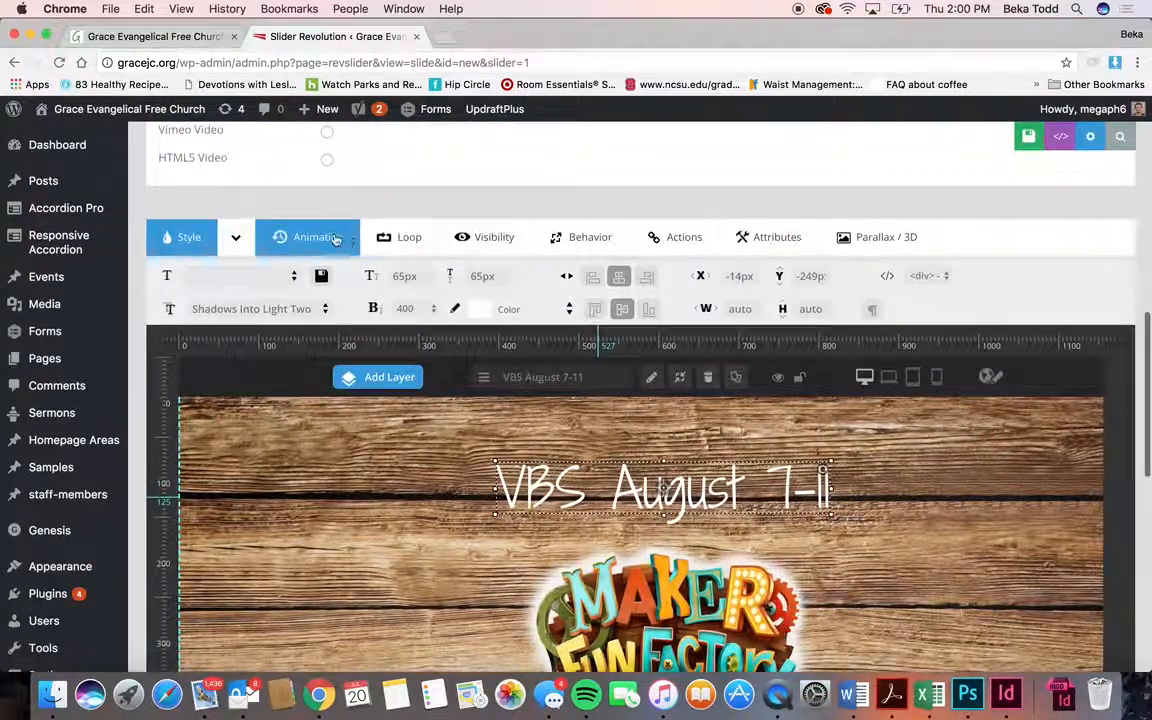
pyautogui.click(342, 278)
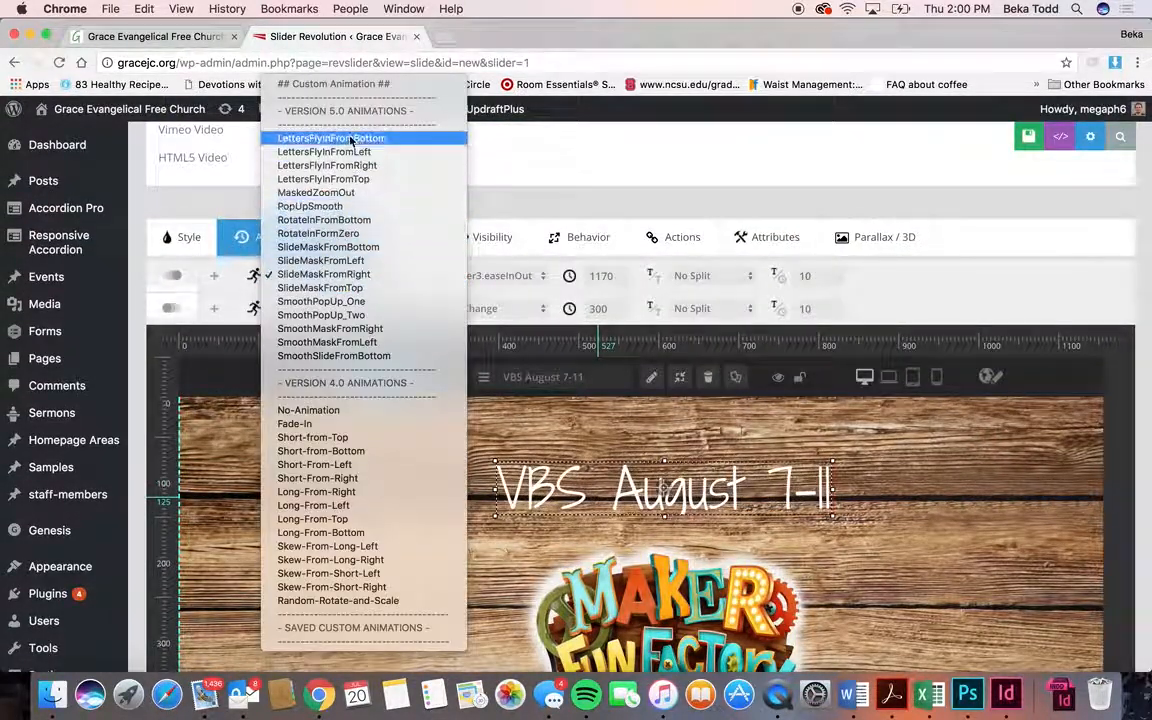
pyautogui.click(515, 201)
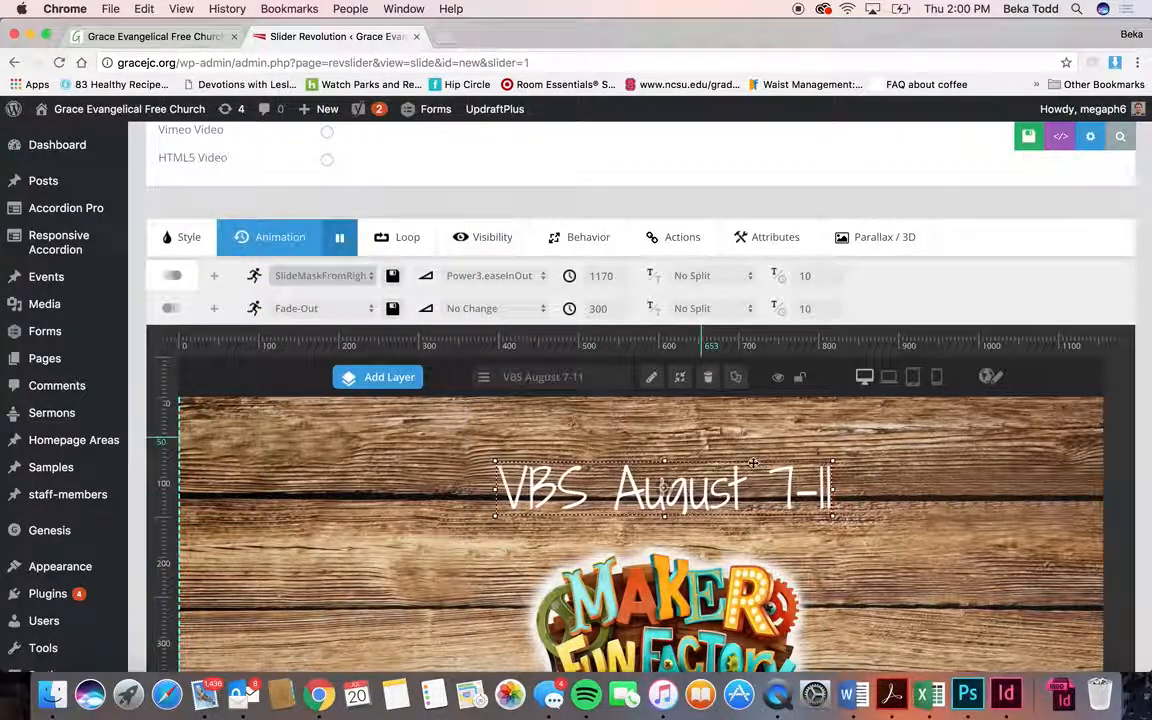
pyautogui.scroll(-3, 765, 507)
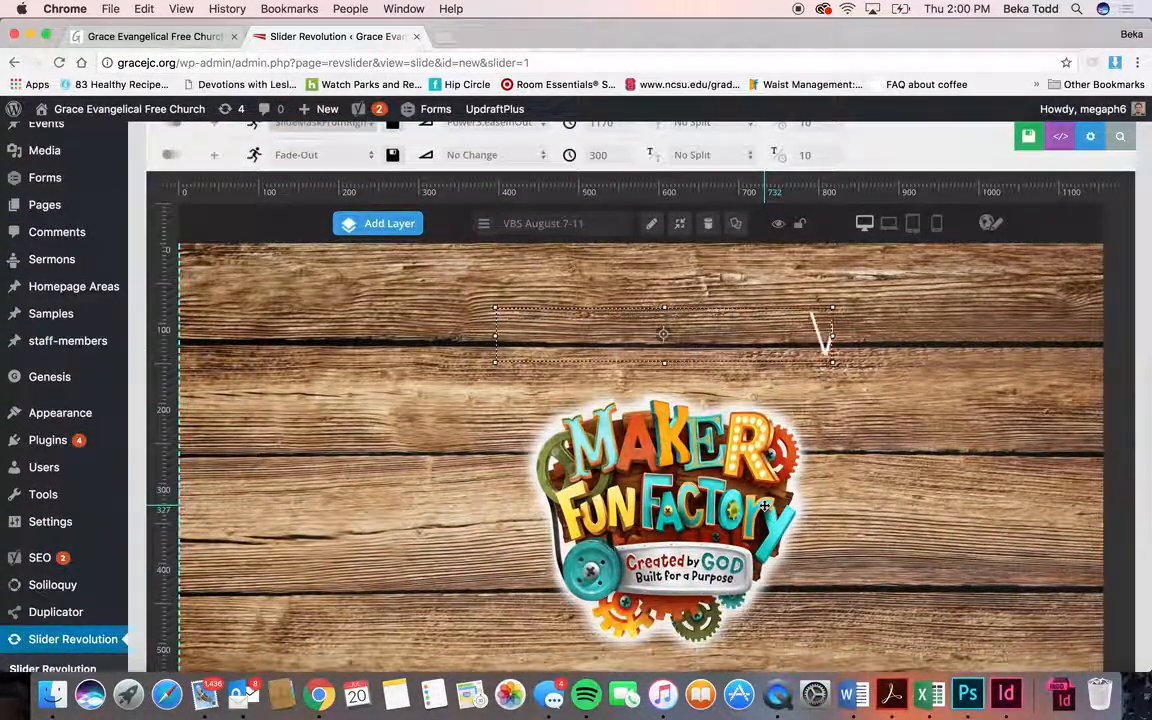
pyautogui.scroll(-5, 765, 507)
pyautogui.scroll(-2, 765, 507)
pyautogui.scroll(-2, 765, 505)
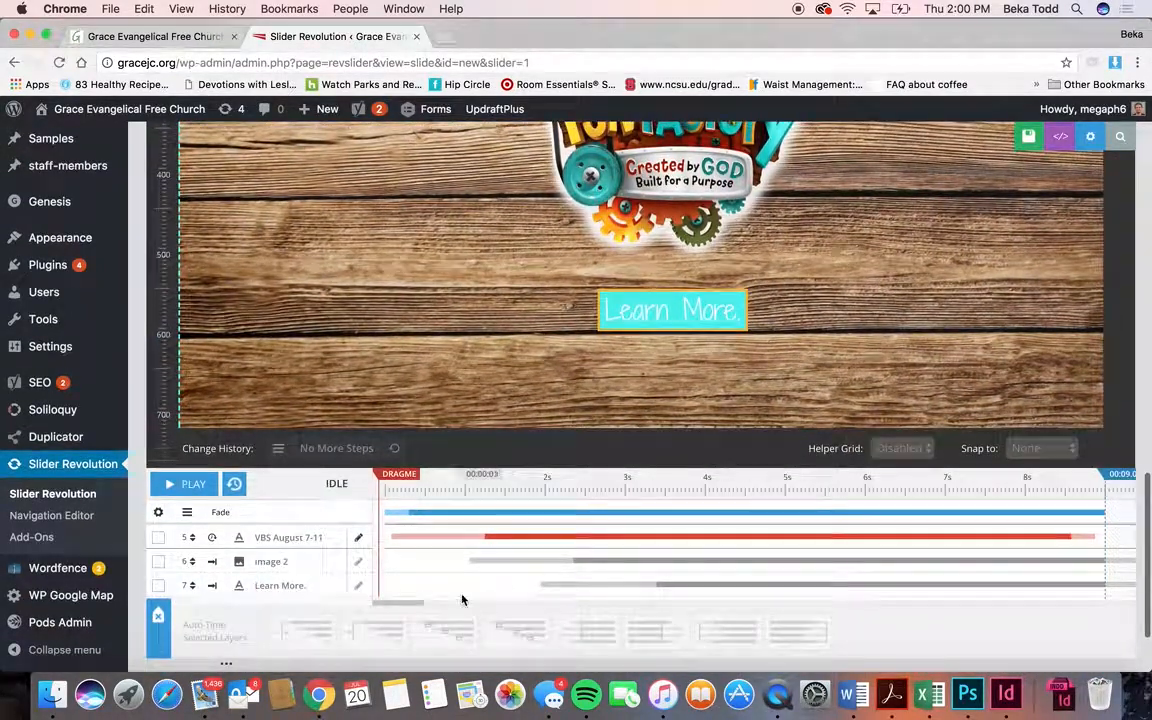
pyautogui.moveTo(453, 537)
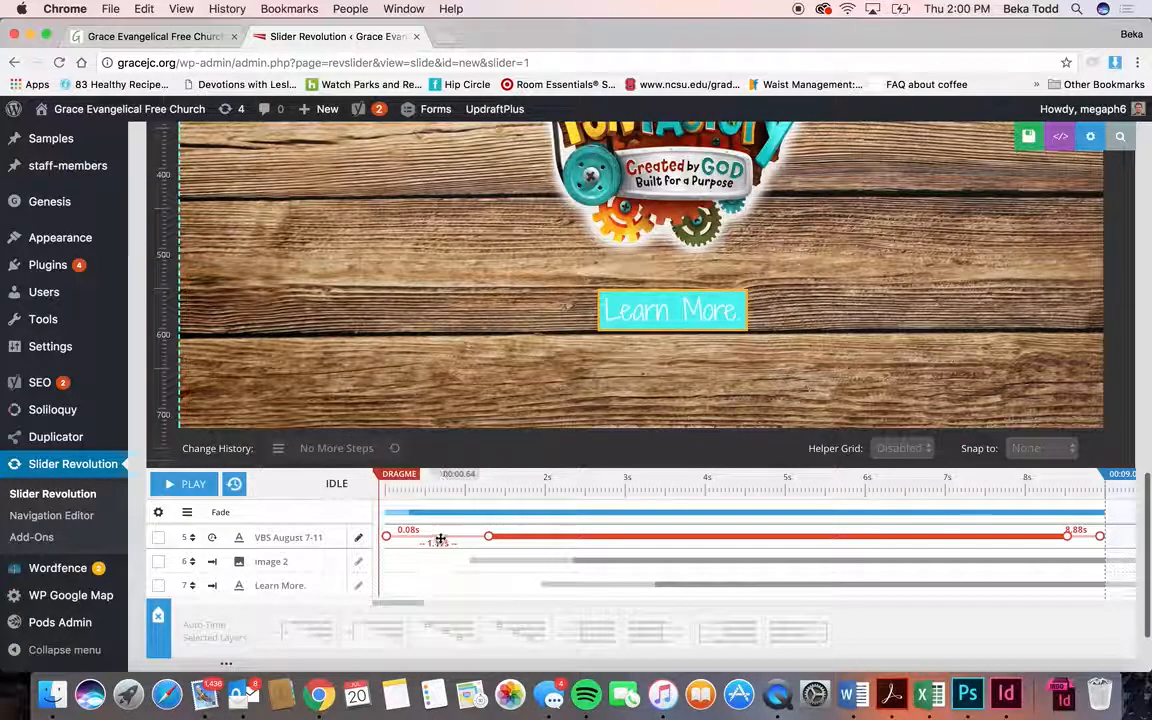
pyautogui.moveTo(571, 561)
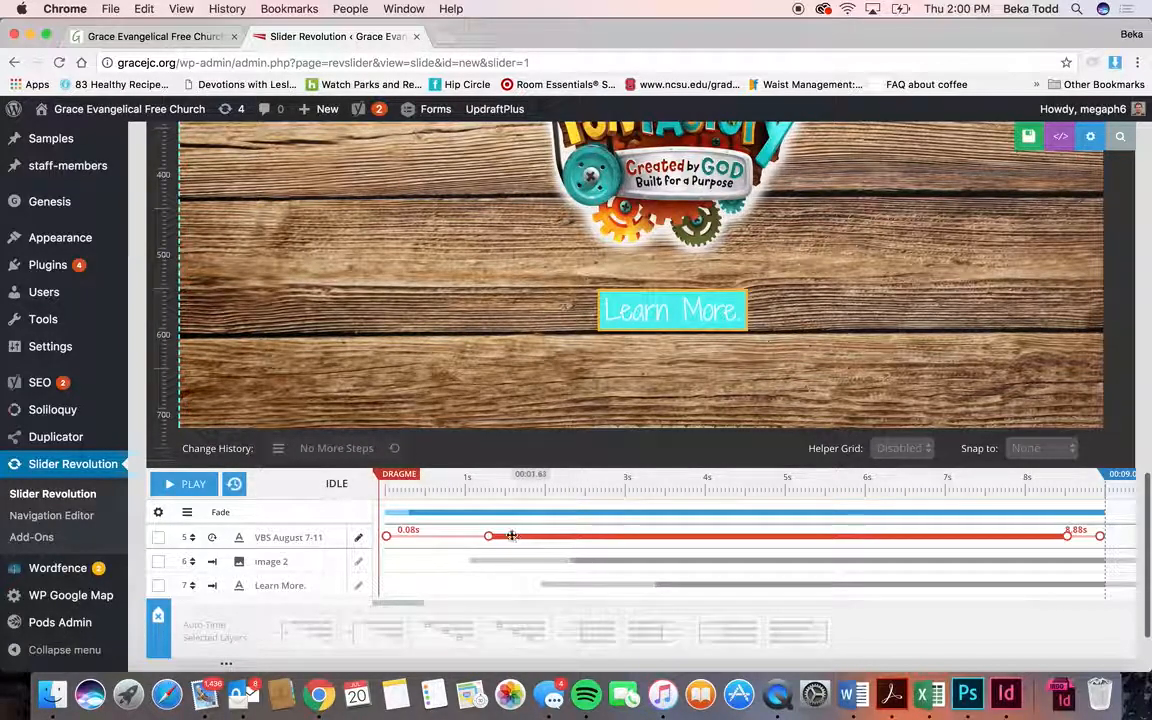
pyautogui.moveTo(397, 548)
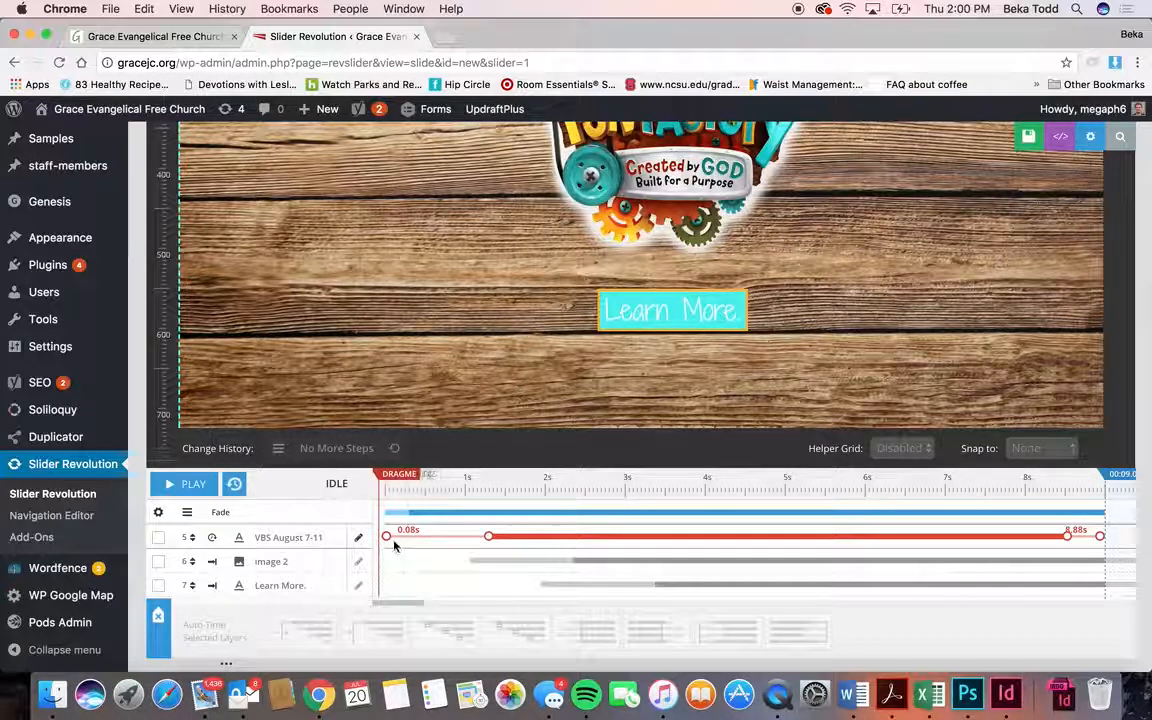
pyautogui.click(477, 560)
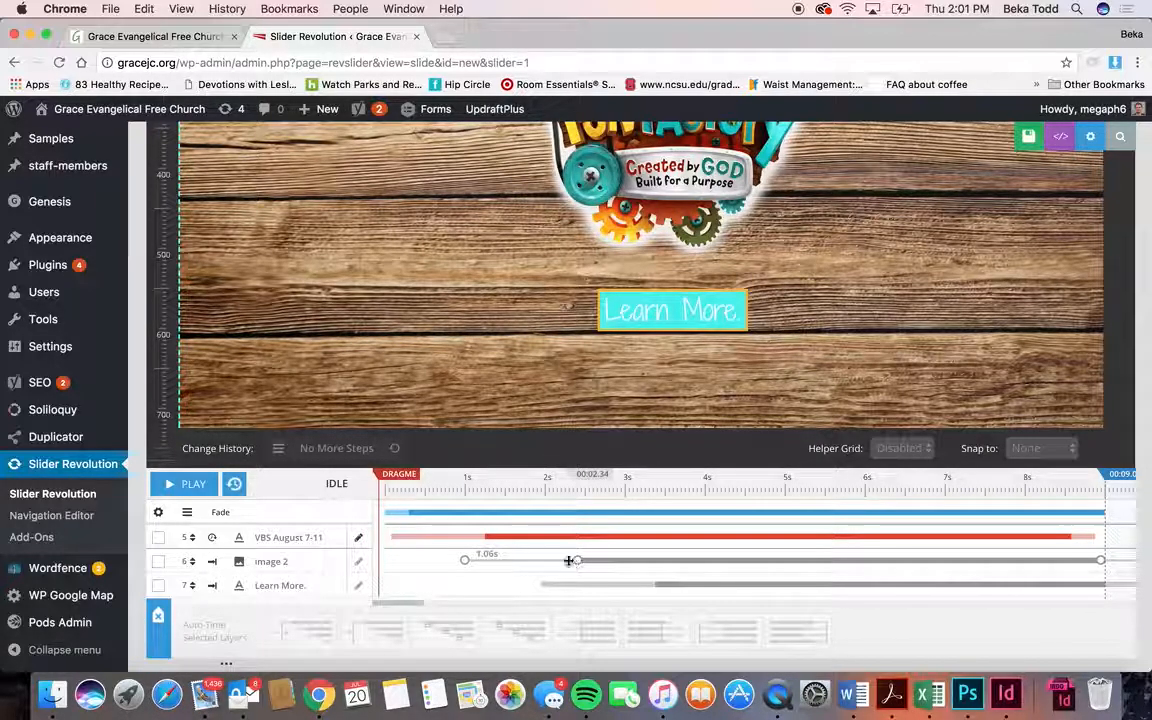
pyautogui.click(544, 584)
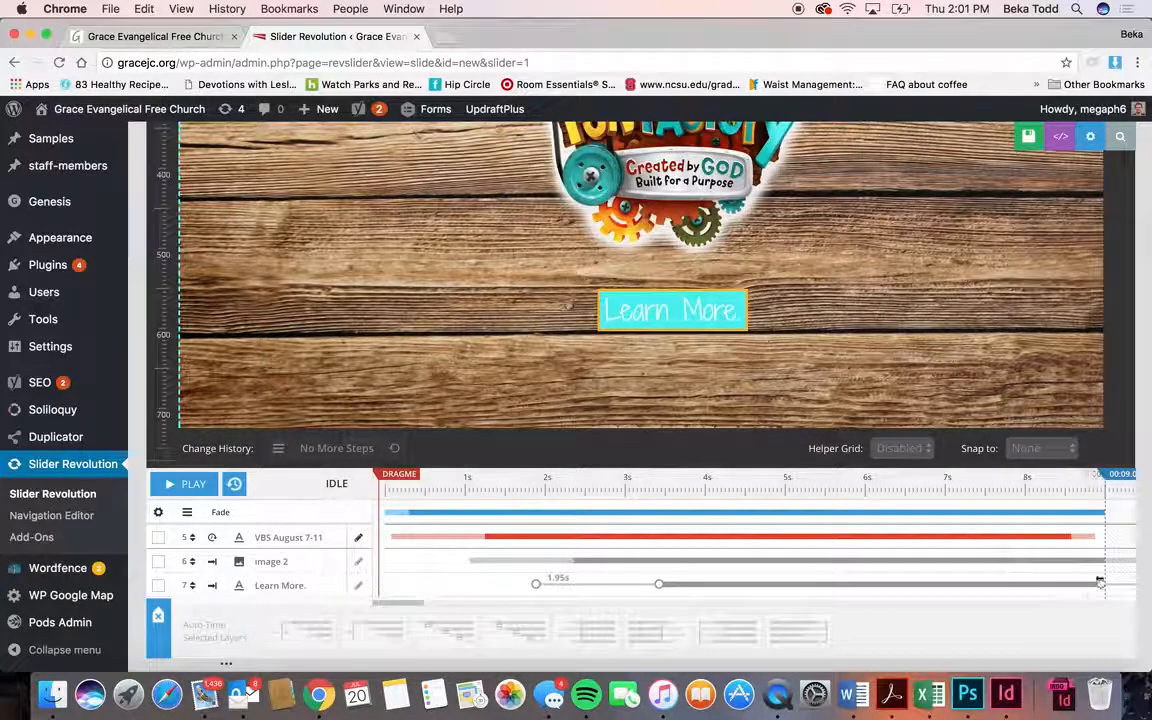
pyautogui.scroll(5, 629, 489)
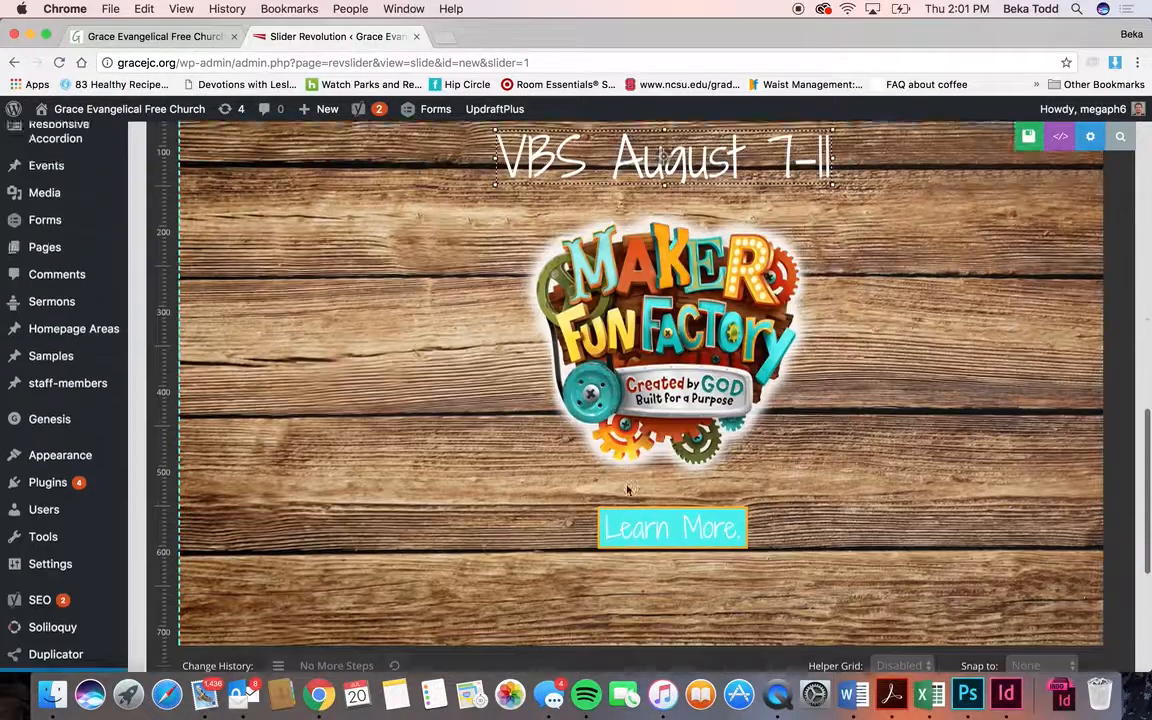
pyautogui.click(661, 376)
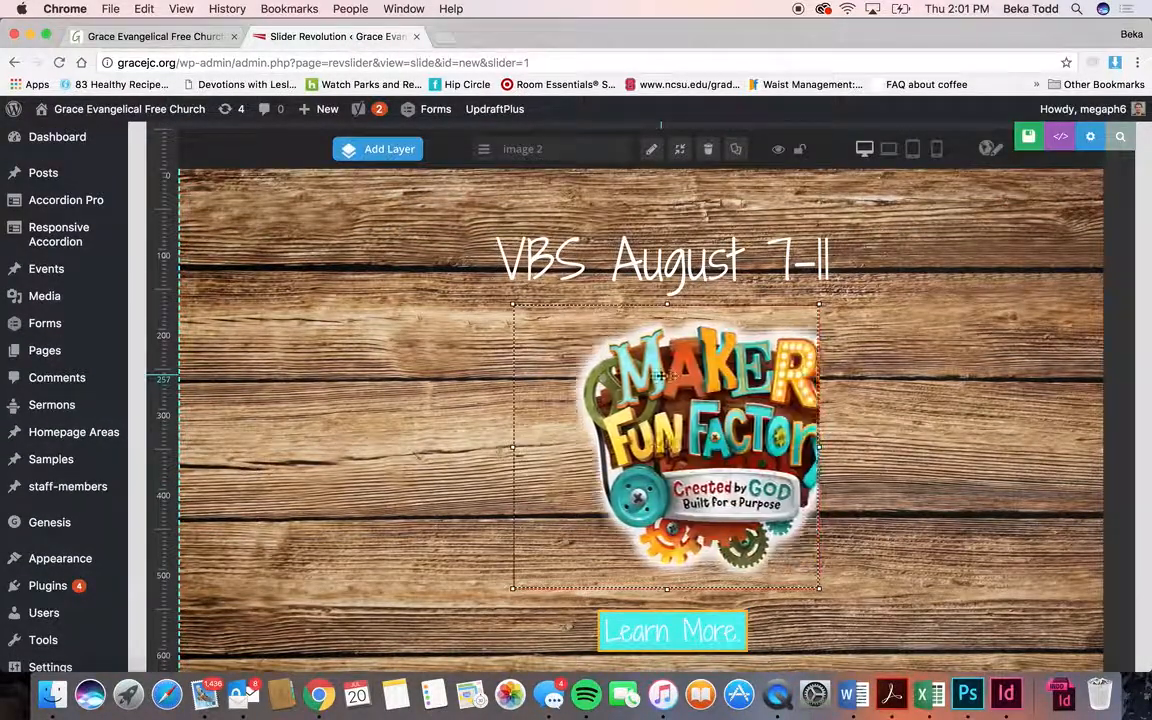
pyautogui.scroll(4, 353, 276)
pyautogui.scroll(2, 393, 313)
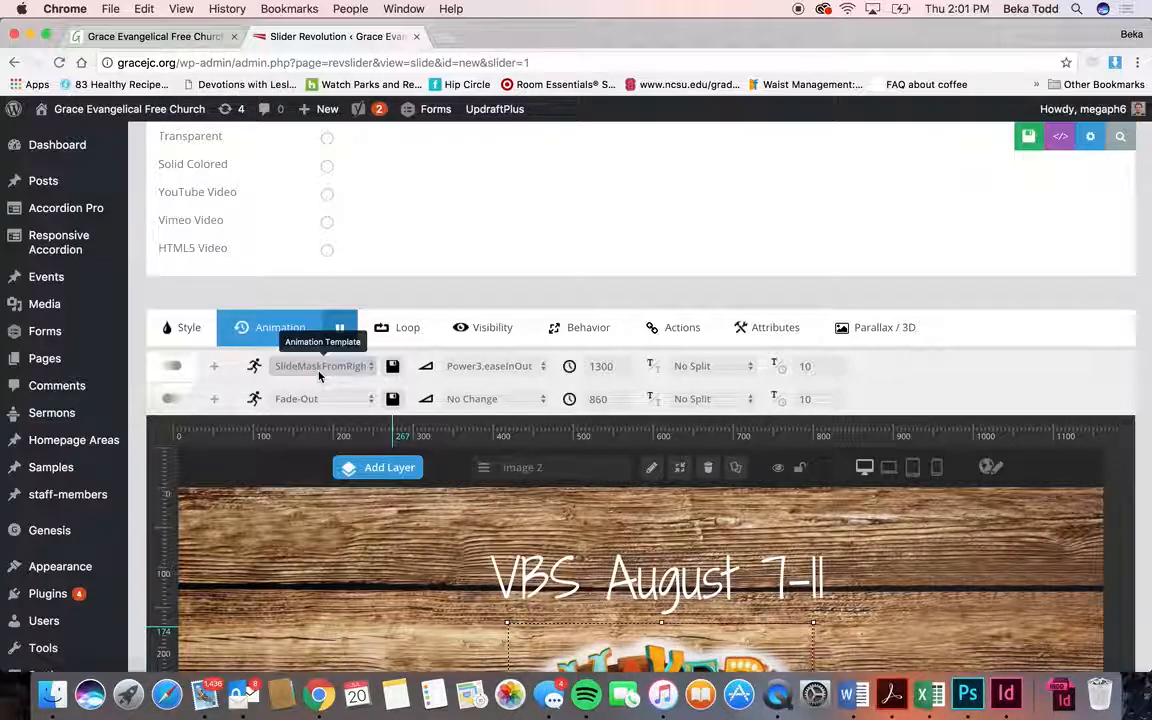
pyautogui.scroll(-8, 319, 376)
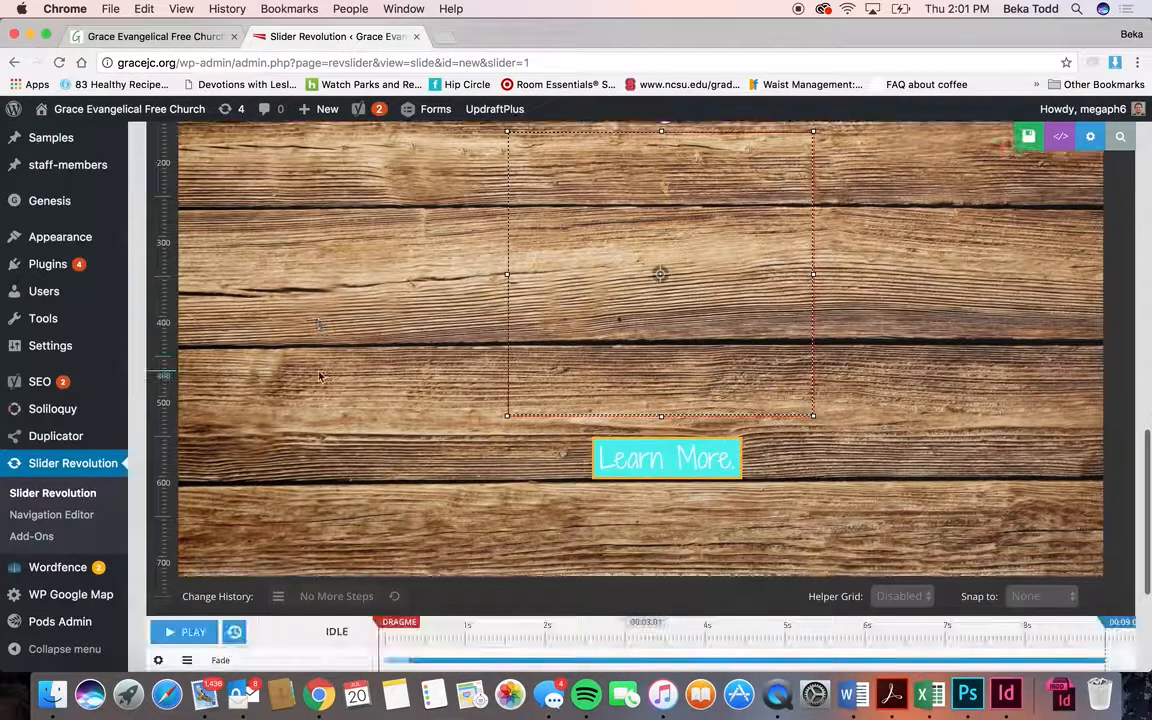
pyautogui.scroll(-3, 319, 376)
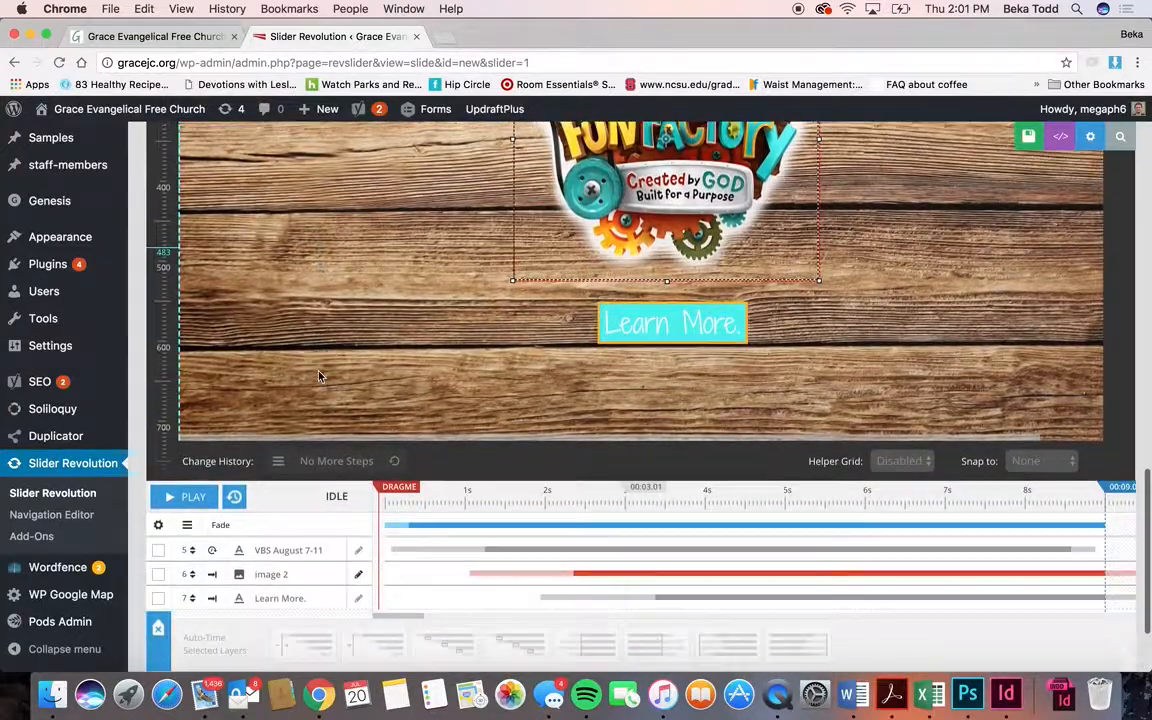
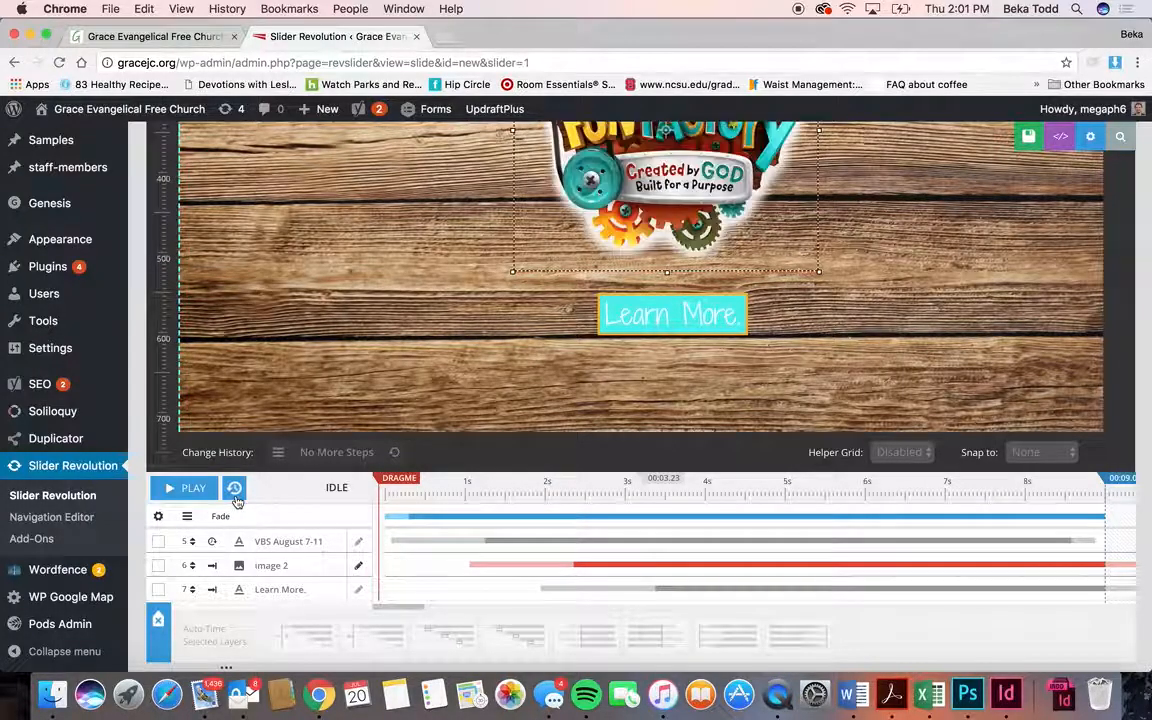
# - Play the slide's layer animations on the timeline and pause playback at 00:01.72
pyautogui.click(184, 488)
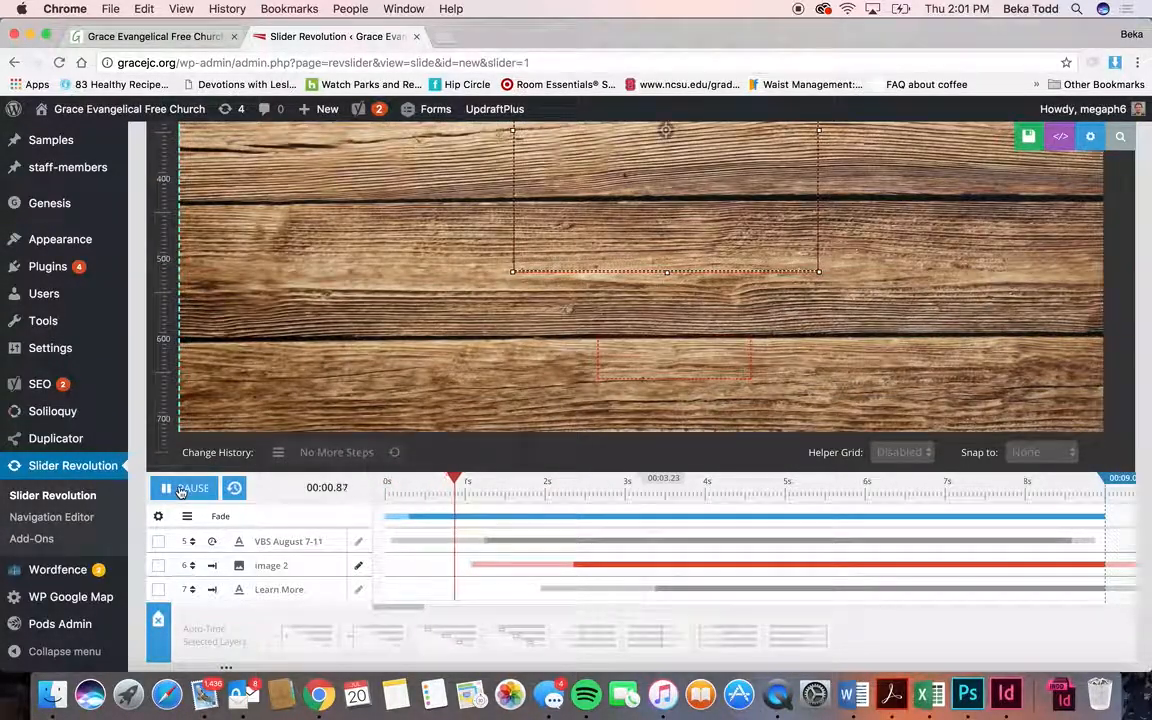
pyautogui.scroll(1, 180, 494)
pyautogui.click(182, 497)
pyautogui.scroll(4, 180, 494)
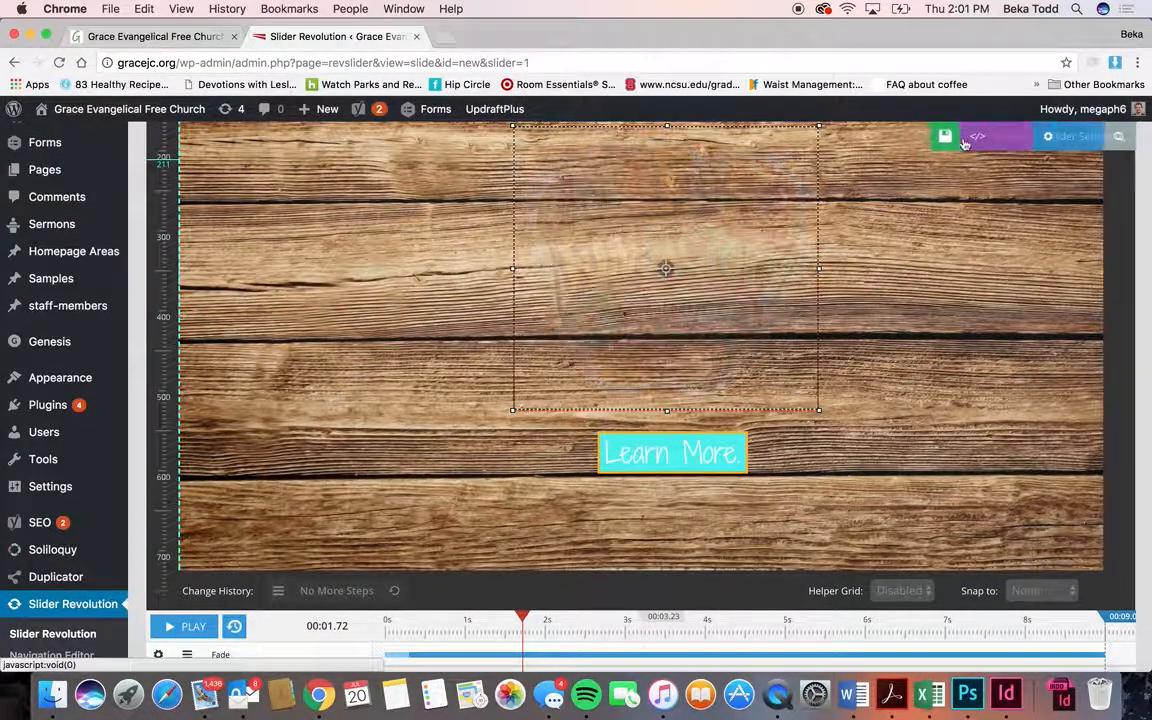
pyautogui.click(1124, 141)
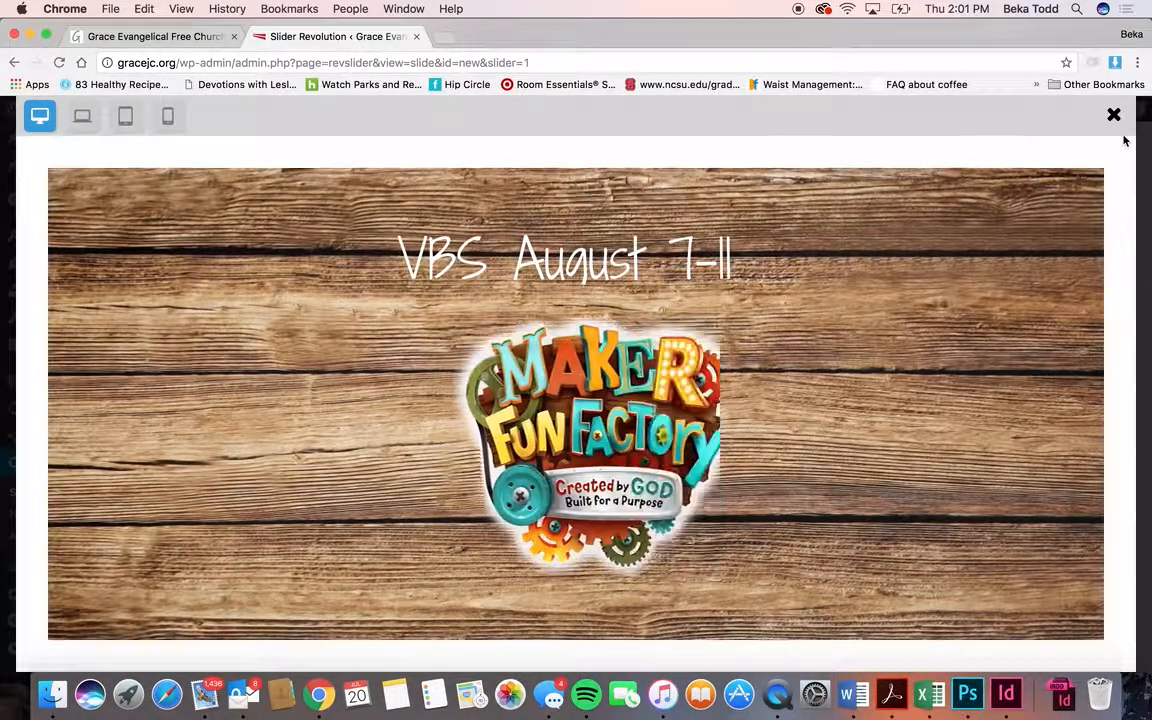
pyautogui.scroll(-3, 1040, 186)
pyautogui.scroll(3, 1040, 186)
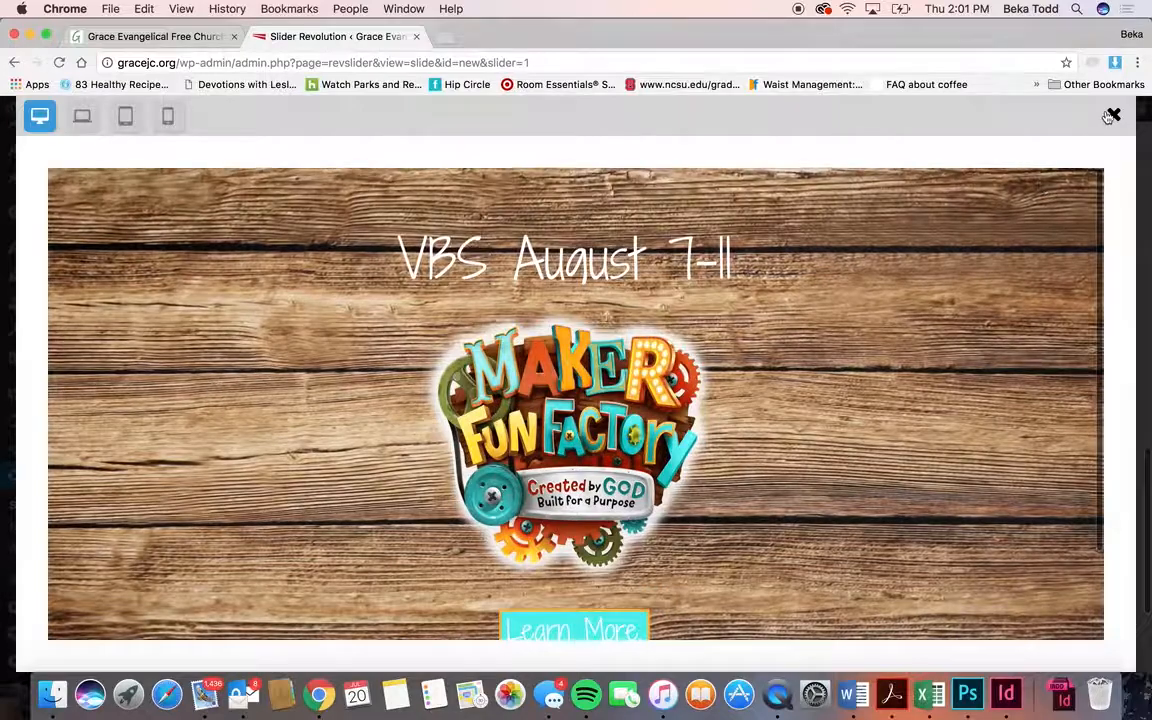
pyautogui.click(1113, 115)
pyautogui.scroll(3, 770, 252)
pyautogui.scroll(5, 770, 252)
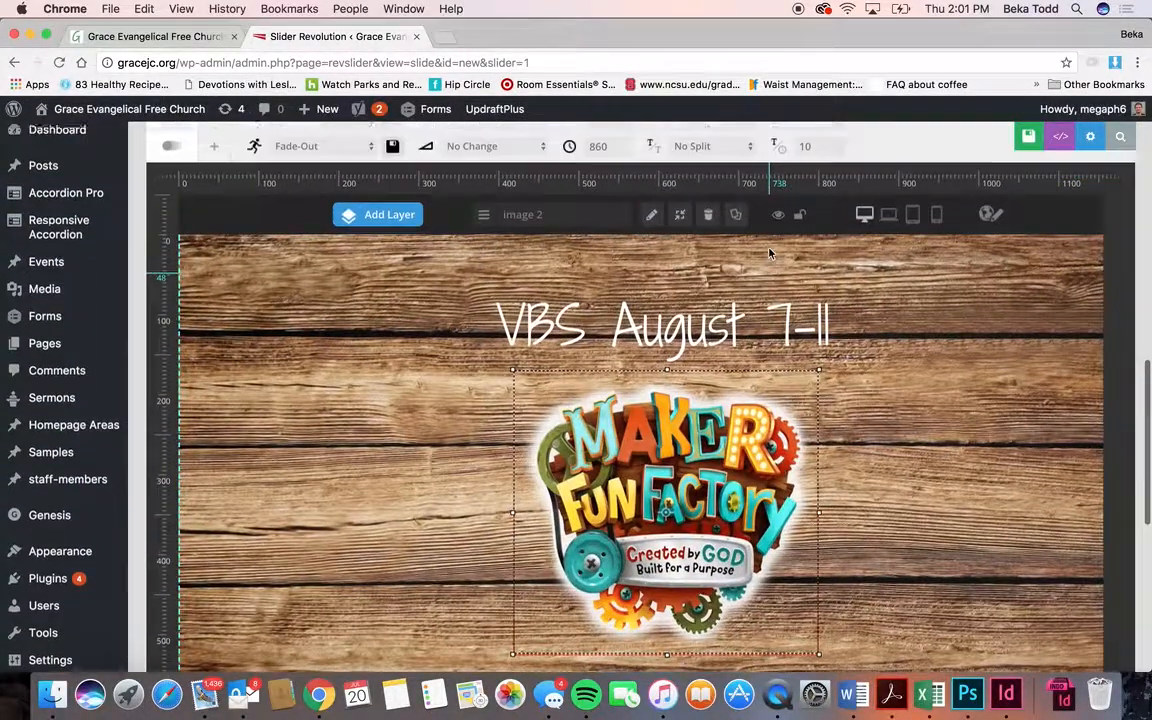
pyautogui.moveTo(770, 255)
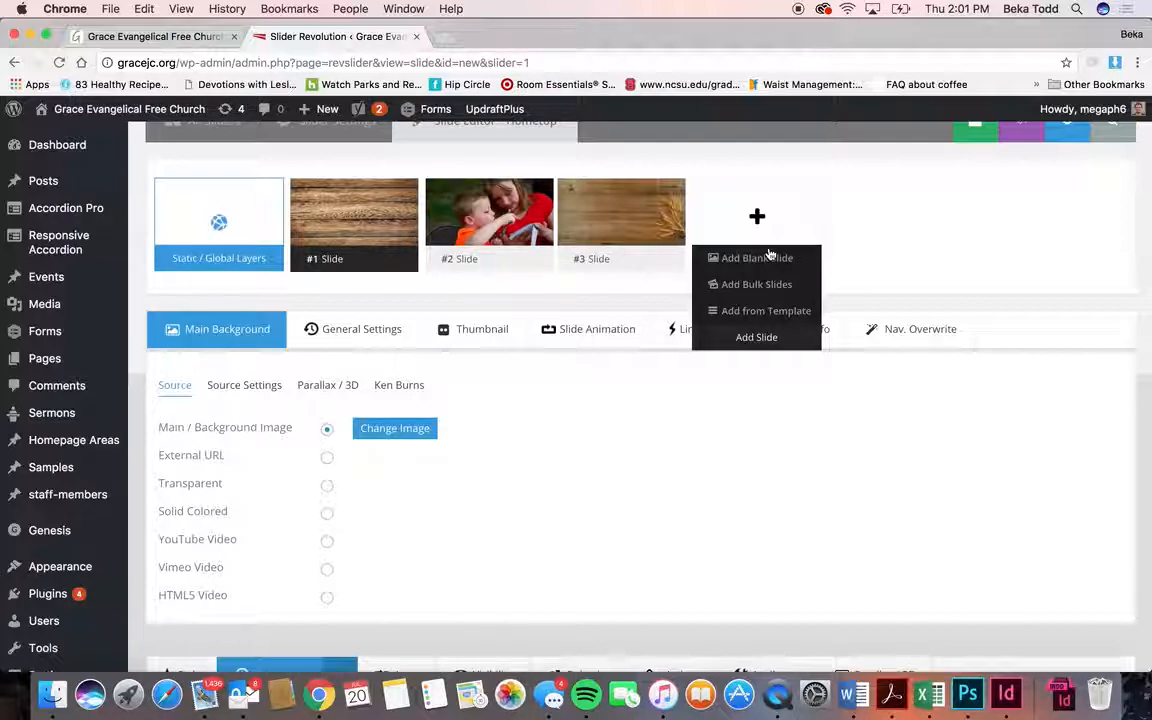
pyautogui.moveTo(591, 231)
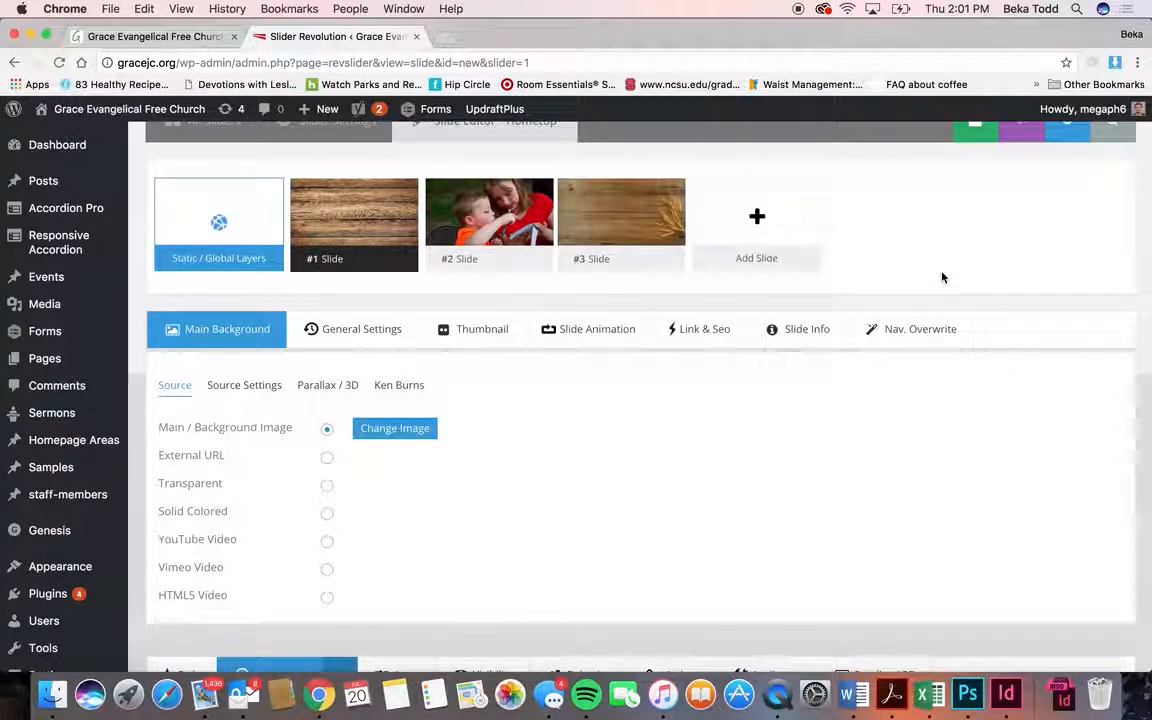
pyautogui.scroll(-10, 942, 277)
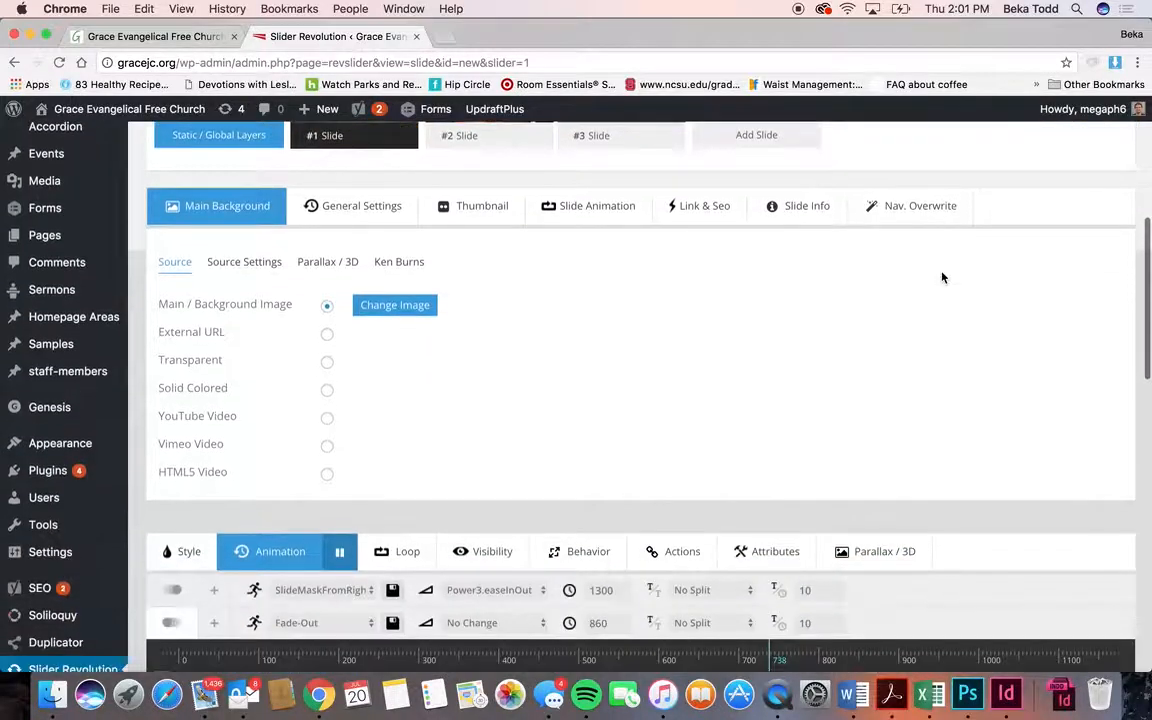
pyautogui.scroll(-4, 942, 277)
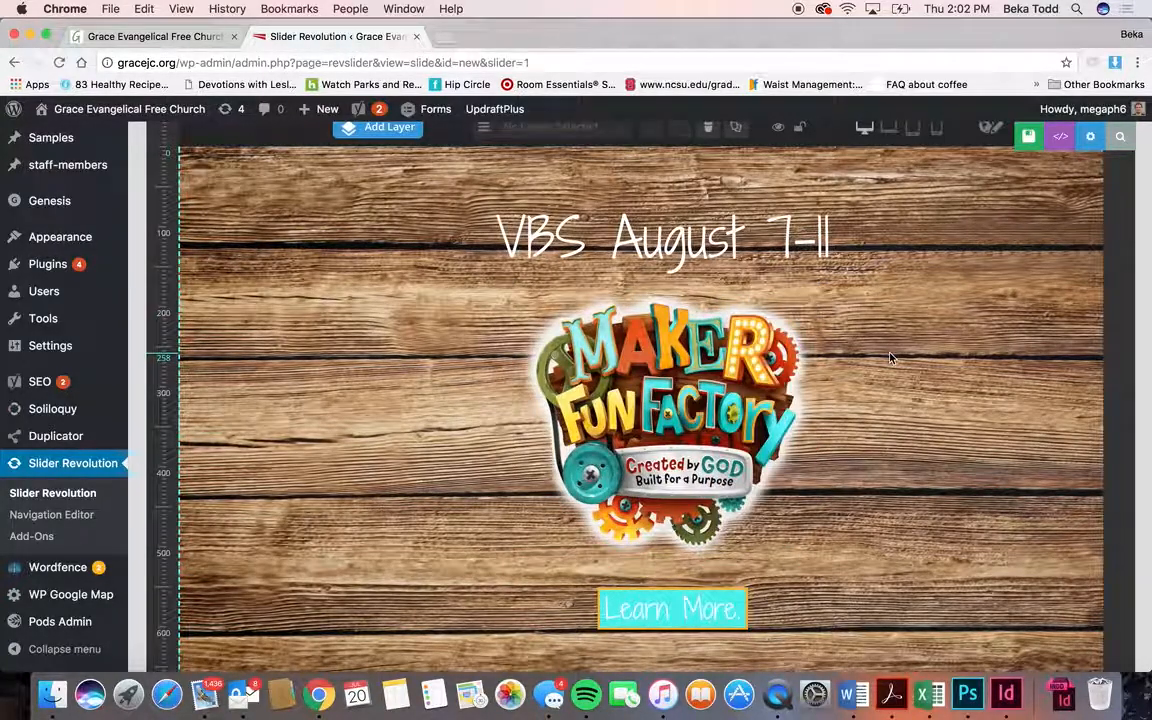
pyautogui.scroll(3, 890, 357)
pyautogui.scroll(-6, 890, 357)
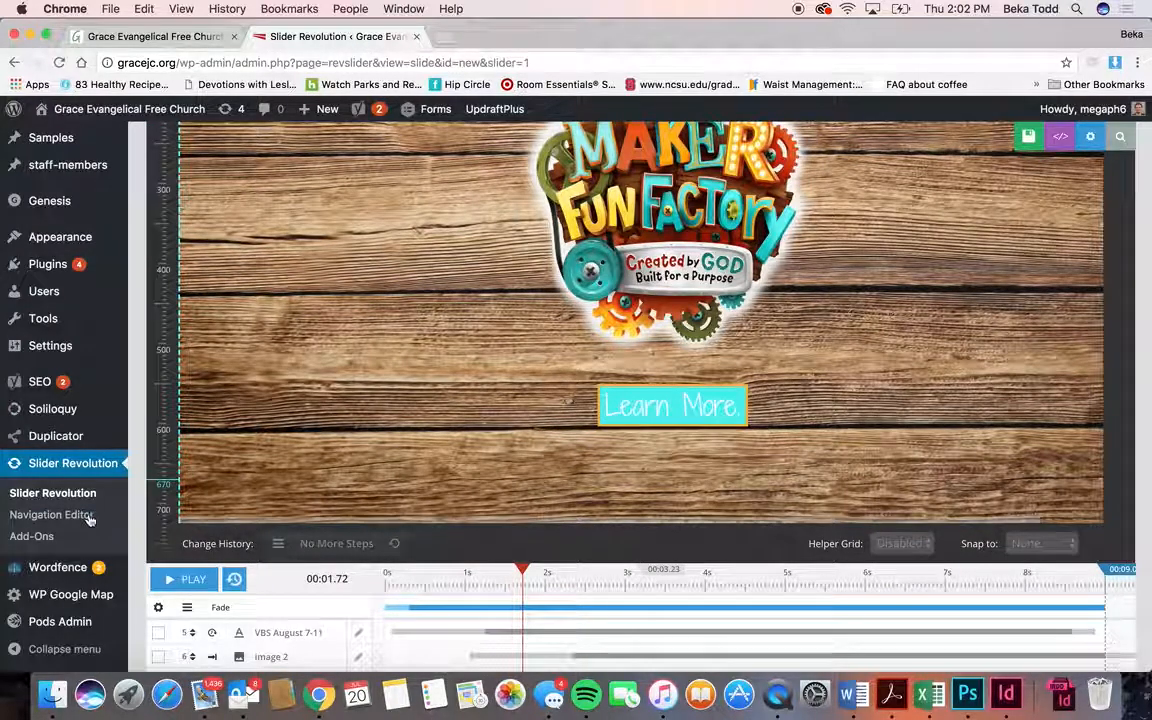
pyautogui.moveTo(54, 591)
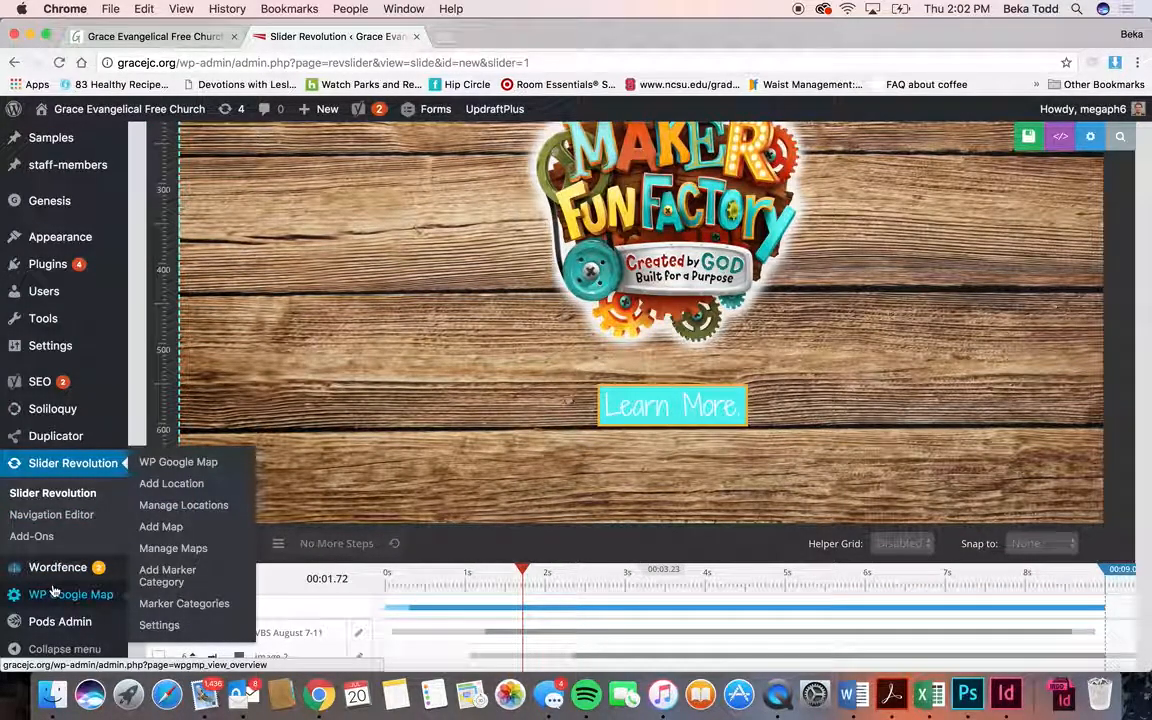
# - Open the WP Google Map plugin overview and read through its instructions
pyautogui.click(54, 591)
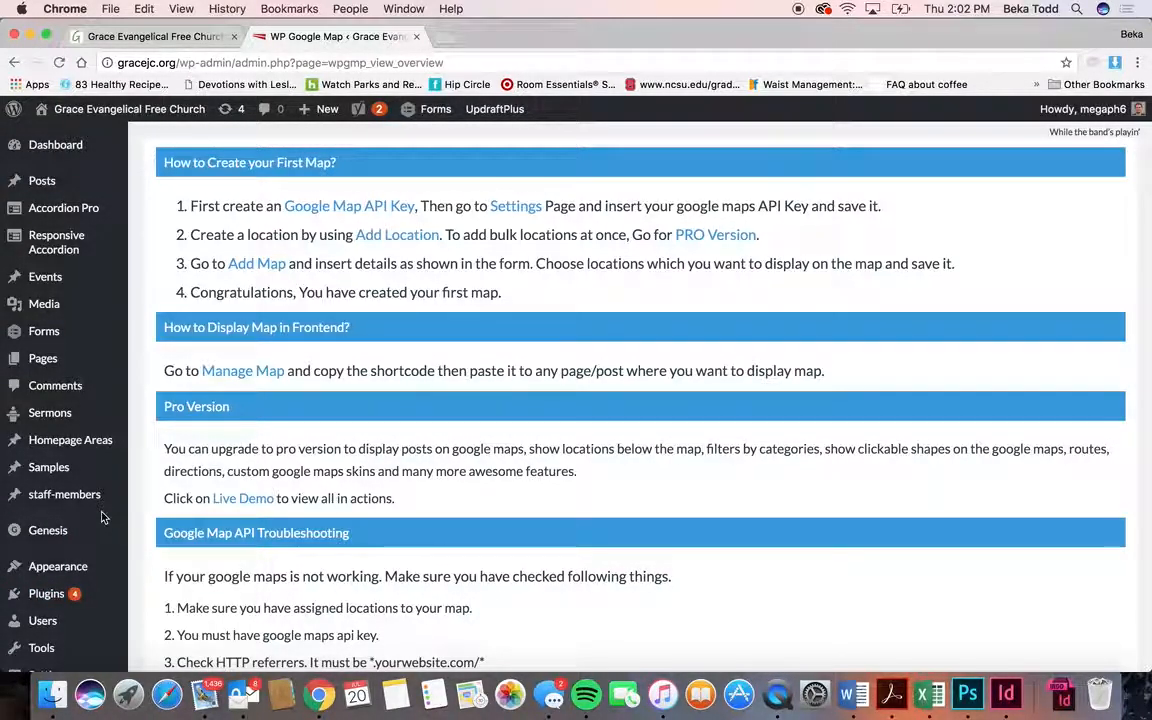
pyautogui.scroll(-5, 103, 517)
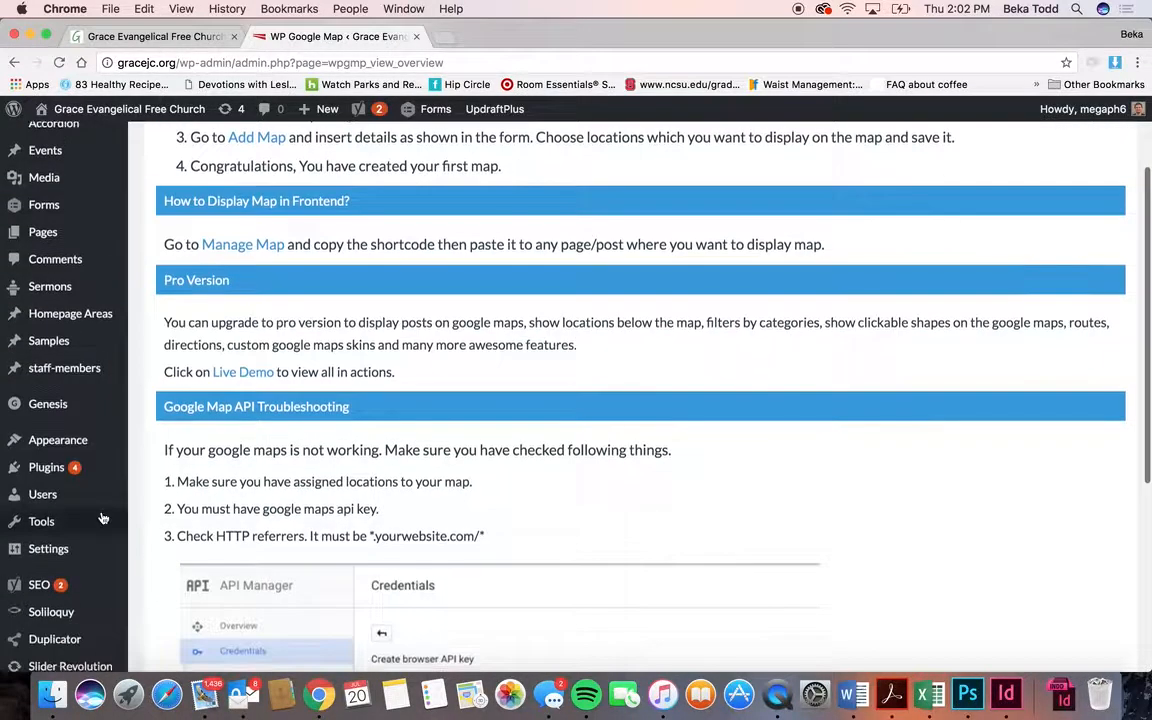
pyautogui.scroll(-1, 103, 517)
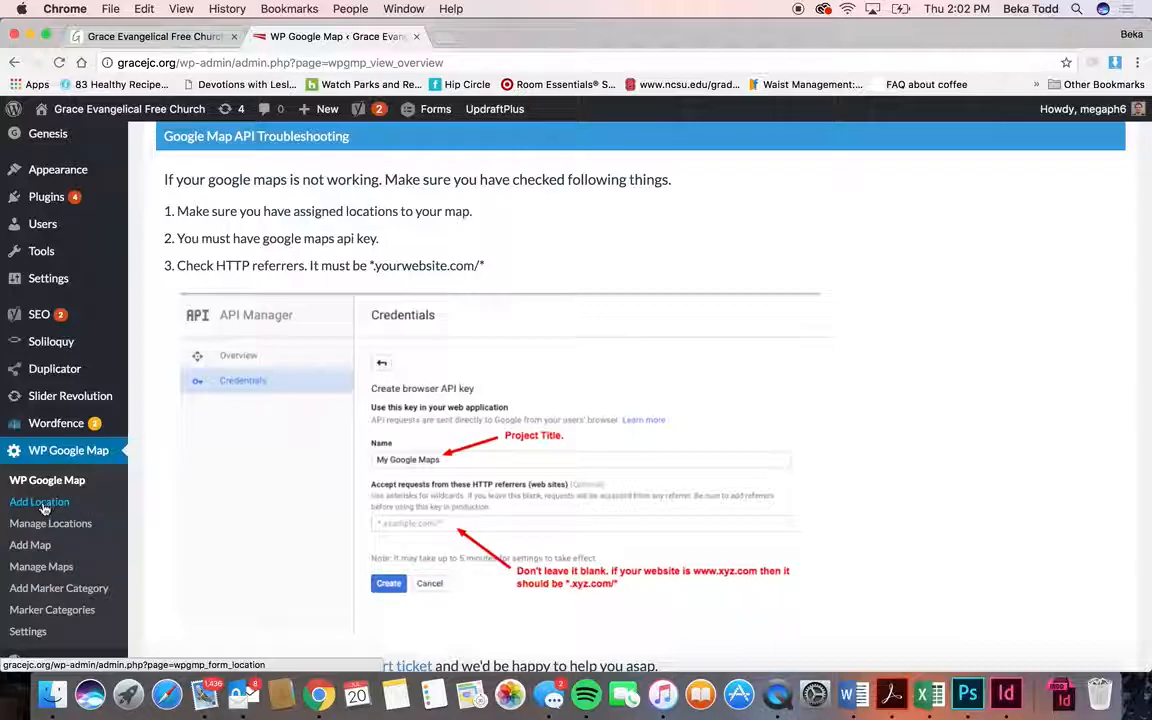
# - Check the embedded church map on the live gracejc.org site, then return to the admin
pyautogui.click(150, 36)
pyautogui.scroll(-5, 327, 354)
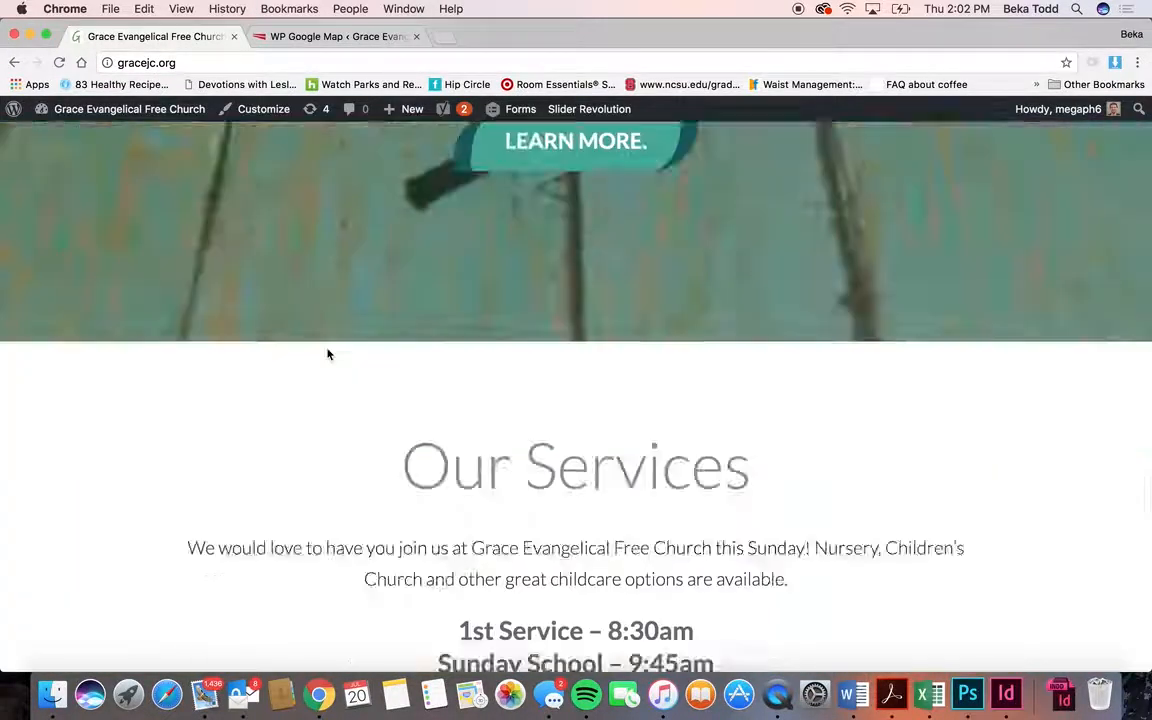
pyautogui.scroll(-10, 327, 354)
pyautogui.scroll(4, 327, 352)
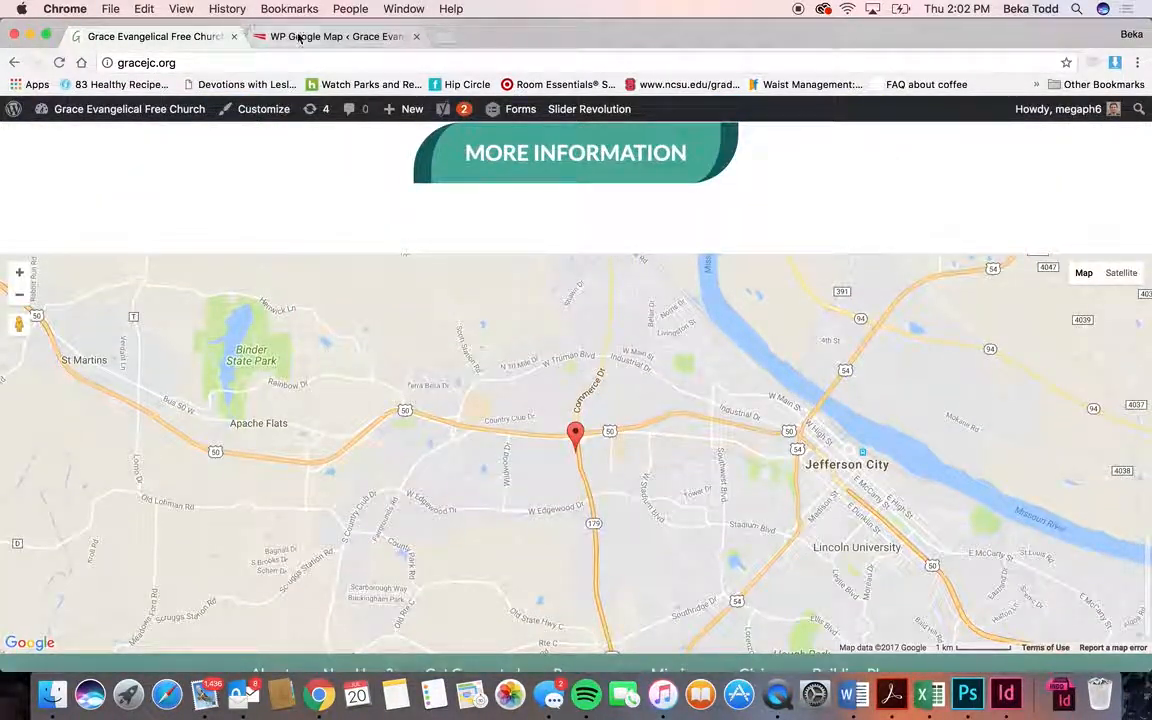
pyautogui.click(300, 37)
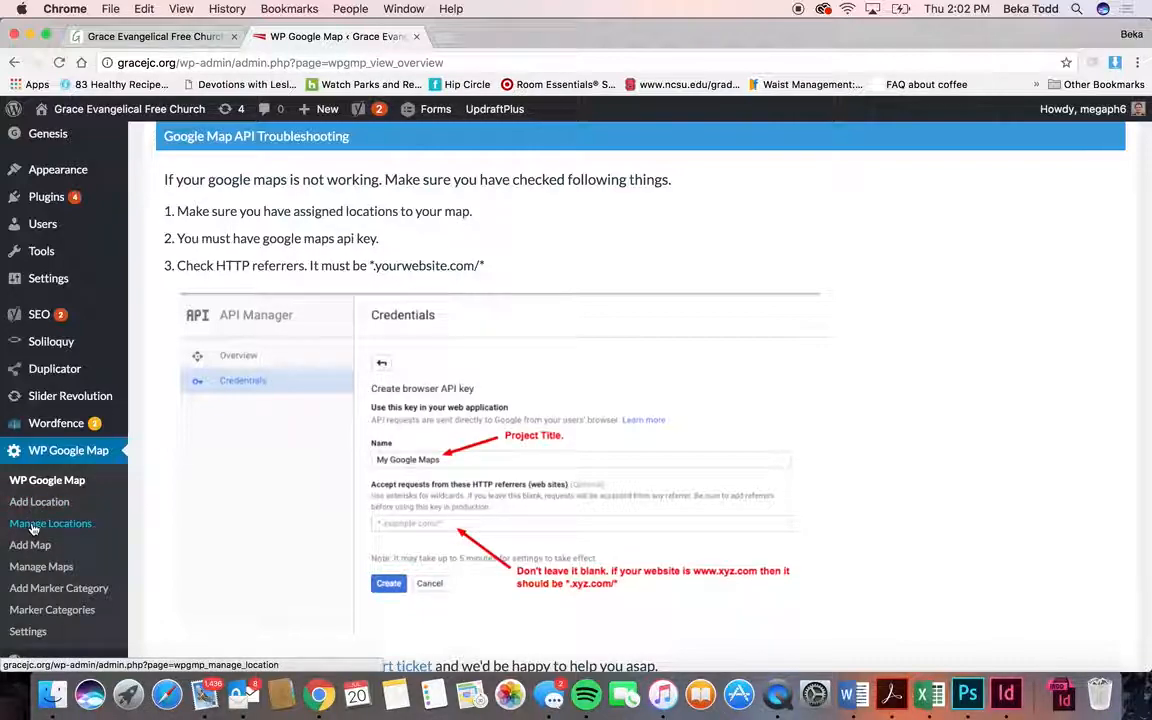
# - Review the Grace Evangelical Free location's address, coordinates and Bounce marker animation in its edit form
pyautogui.click(33, 528)
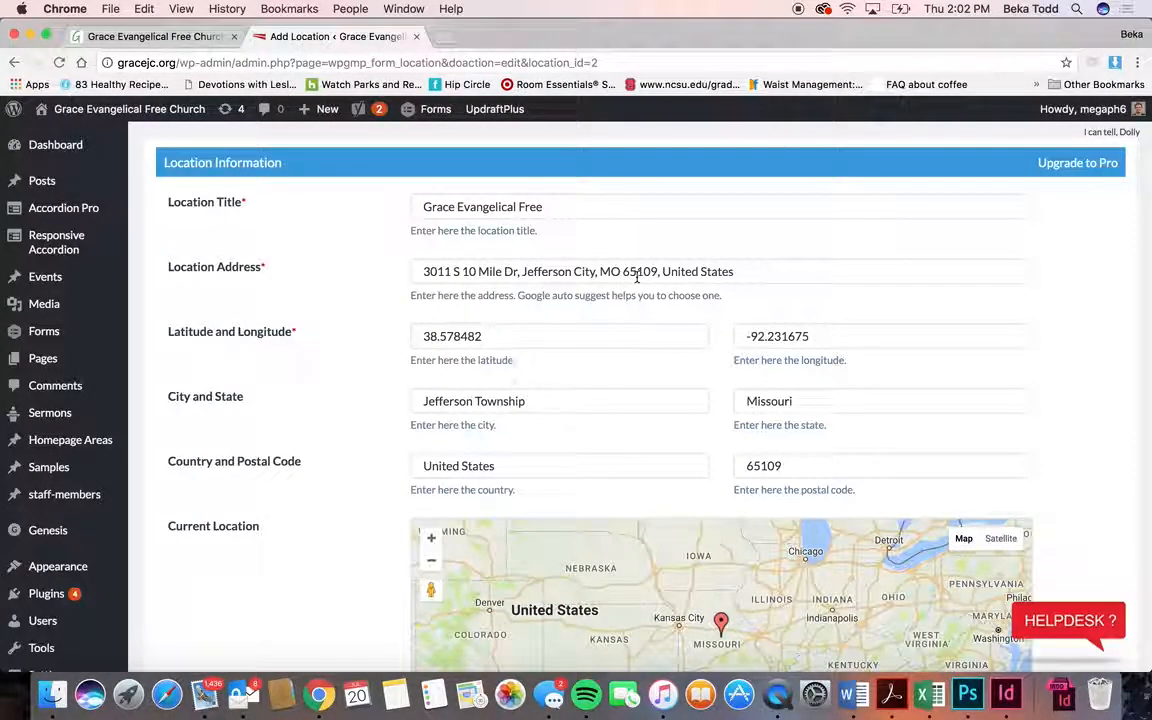
pyautogui.scroll(-5, 638, 278)
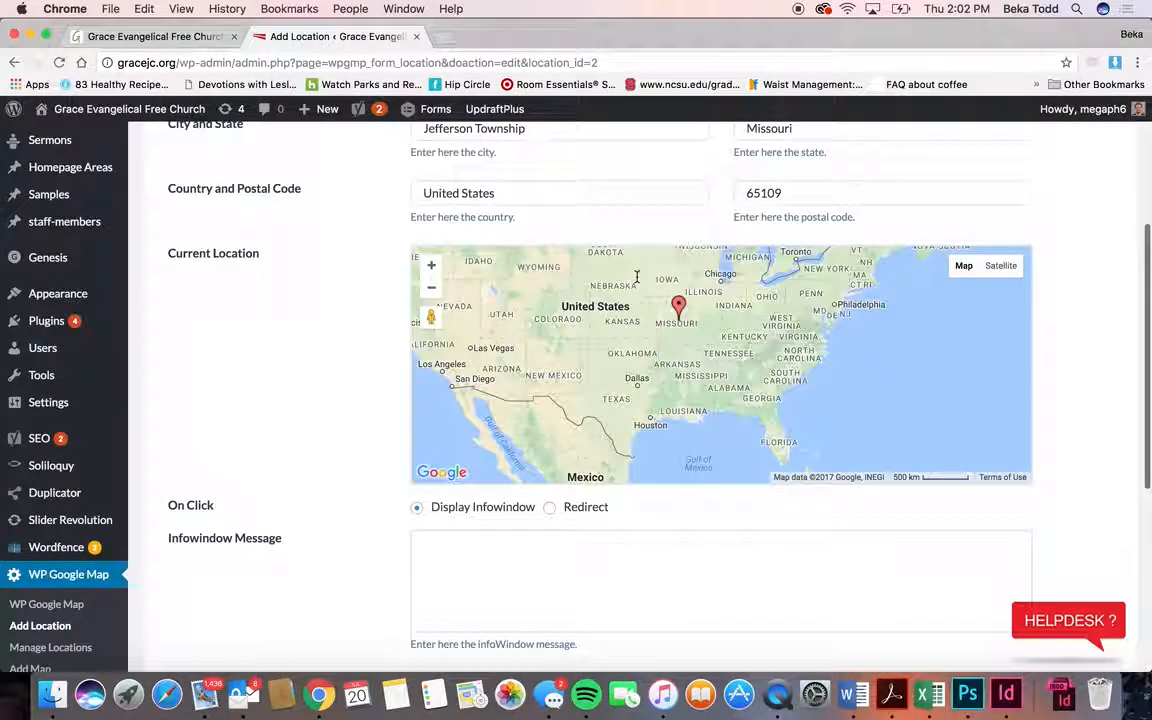
pyautogui.scroll(-5, 377, 341)
pyautogui.scroll(10, 377, 341)
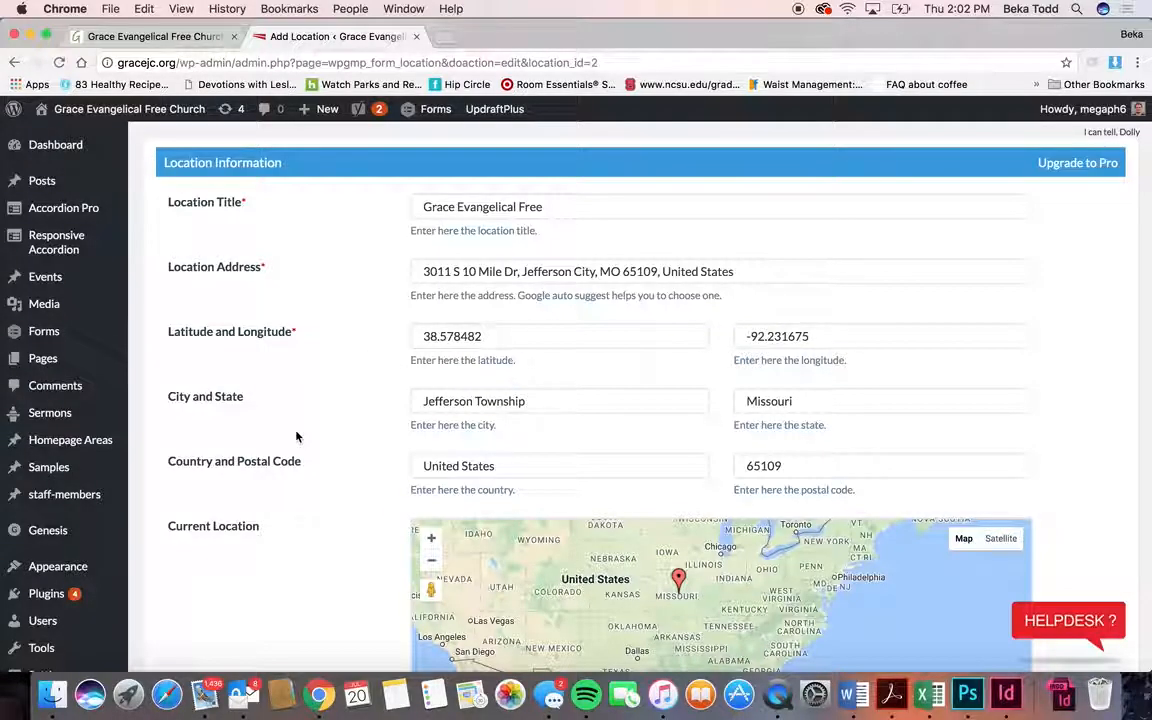
pyautogui.scroll(-10, 296, 437)
pyautogui.scroll(-2, 296, 437)
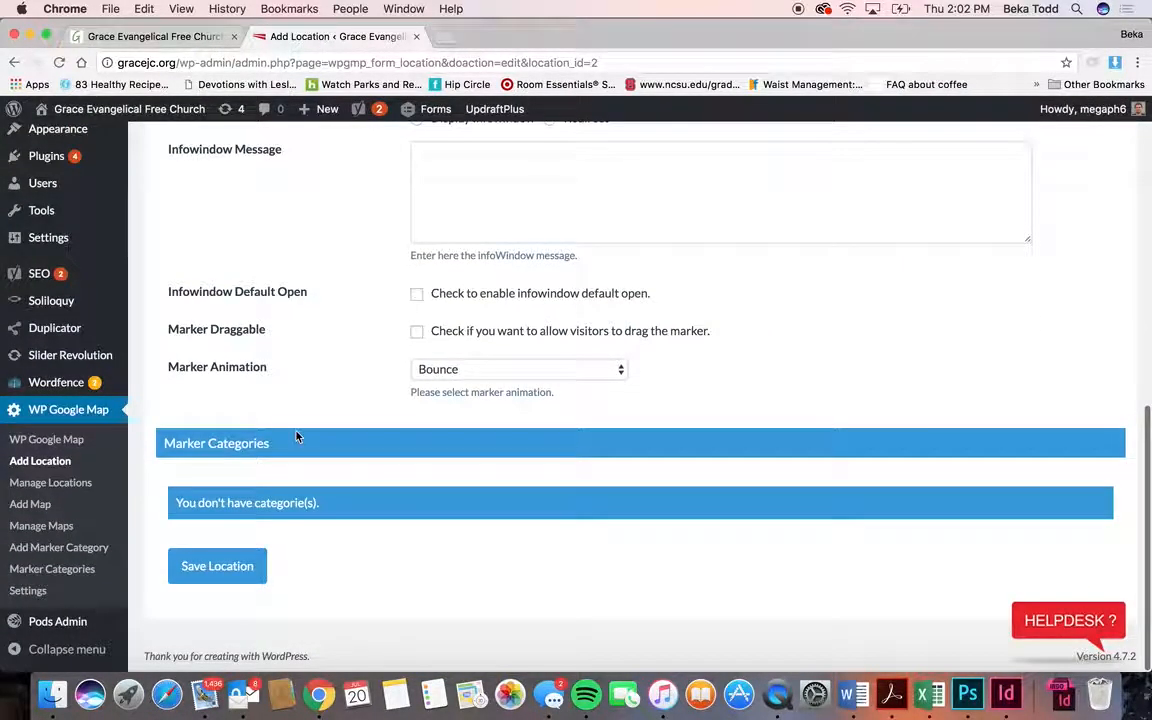
pyautogui.scroll(8, 296, 437)
pyautogui.scroll(1, 296, 437)
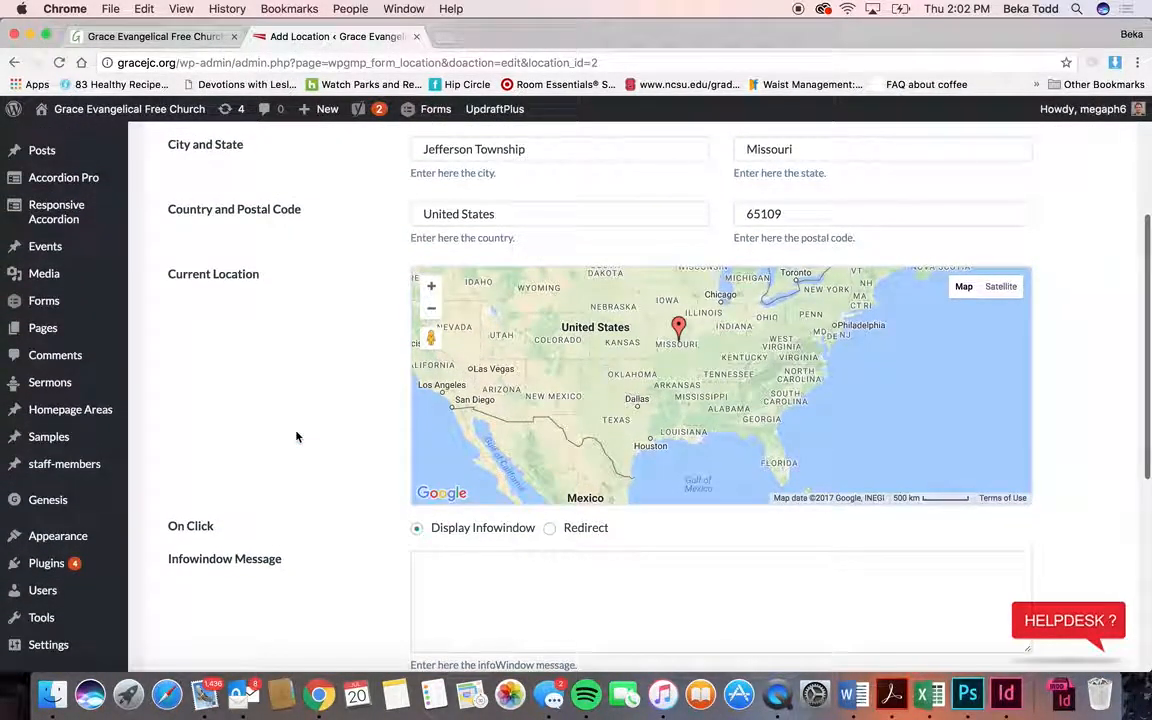
pyautogui.scroll(3, 296, 437)
pyautogui.scroll(1, 296, 437)
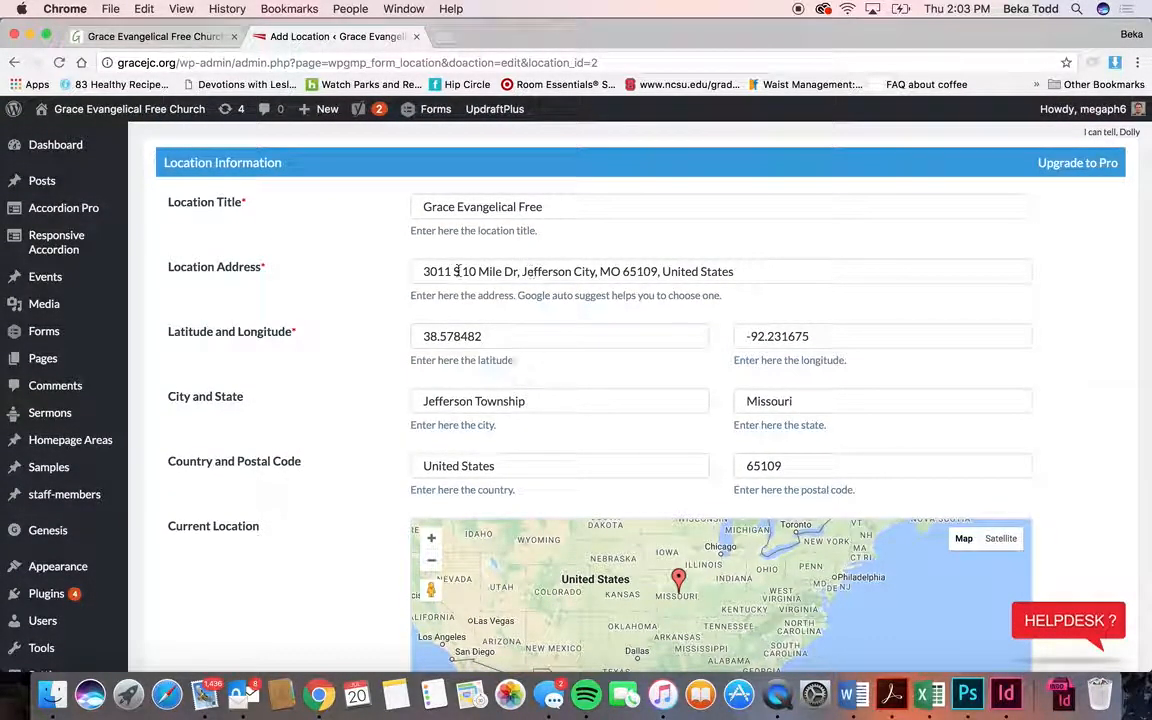
pyautogui.scroll(-10, 356, 333)
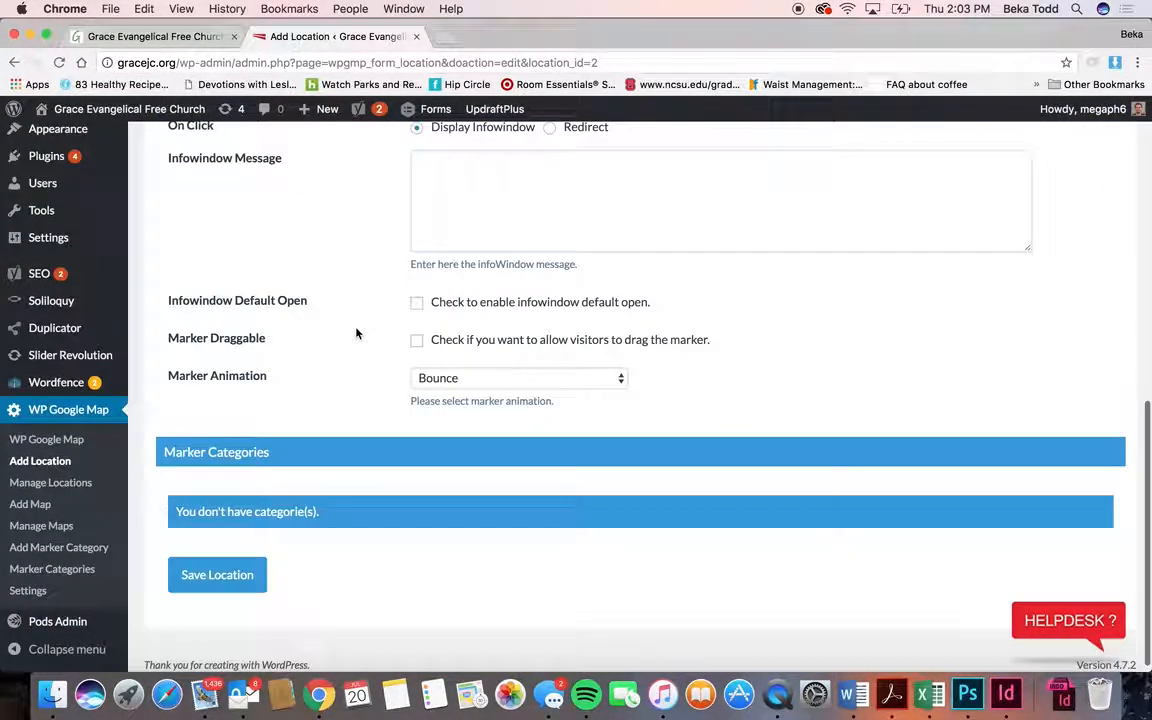
pyautogui.click(59, 466)
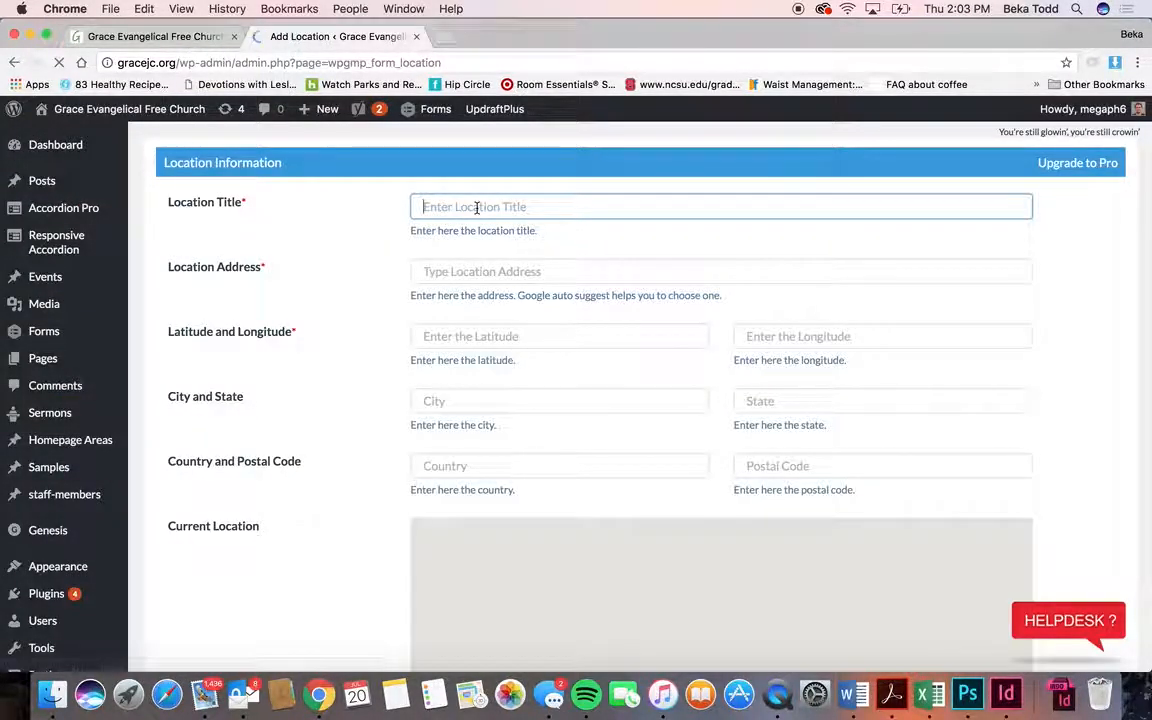
pyautogui.write('title')
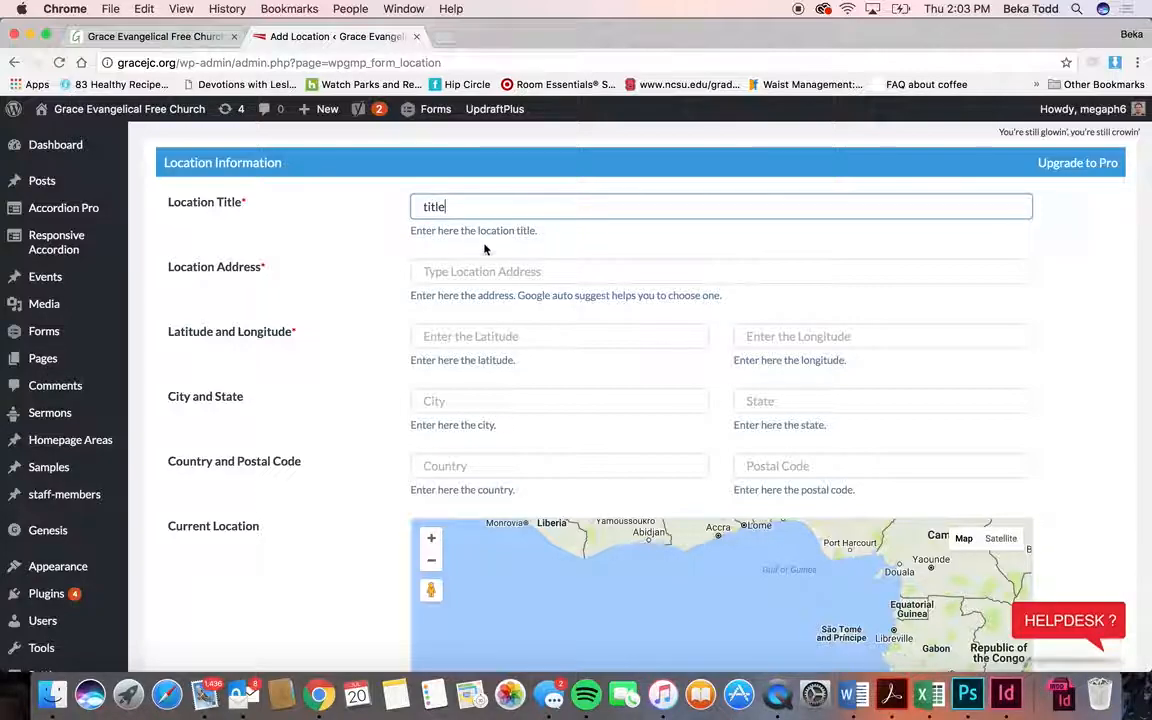
pyautogui.click(480, 270)
pyautogui.write('4545')
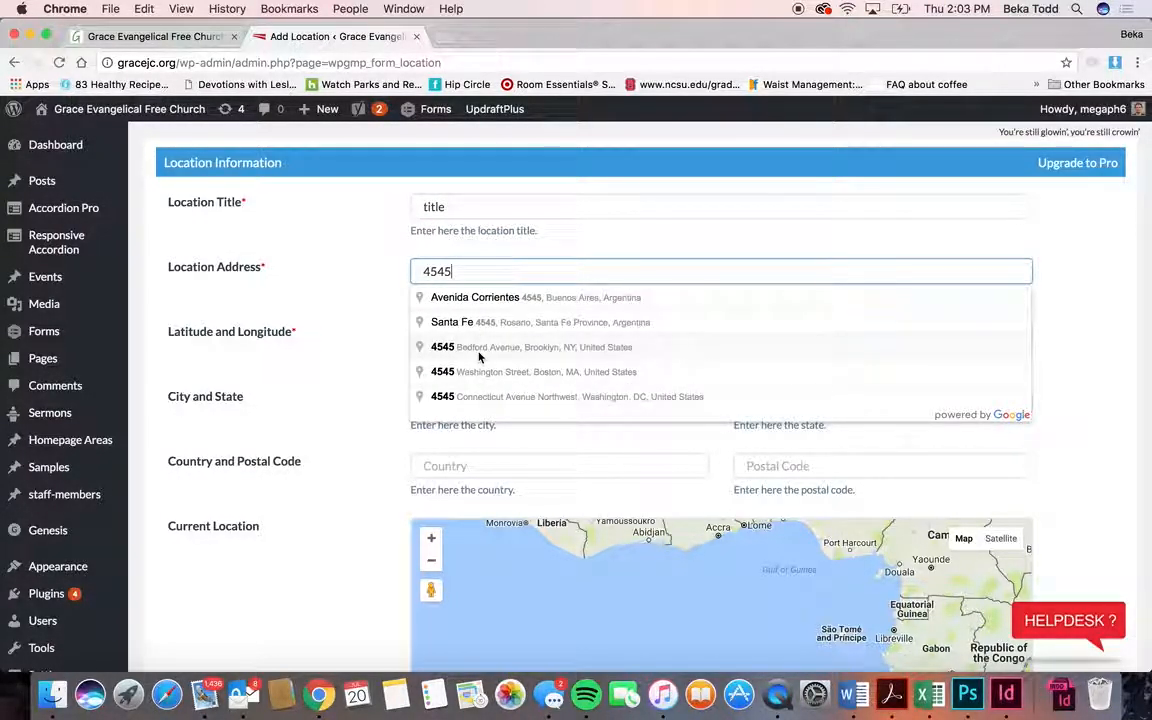
pyautogui.write(' d')
pyautogui.press('BackSpace')
pyautogui.write('d')
pyautogui.write('t')
pyautogui.press('BackSpace')
pyautogui.click(553, 346)
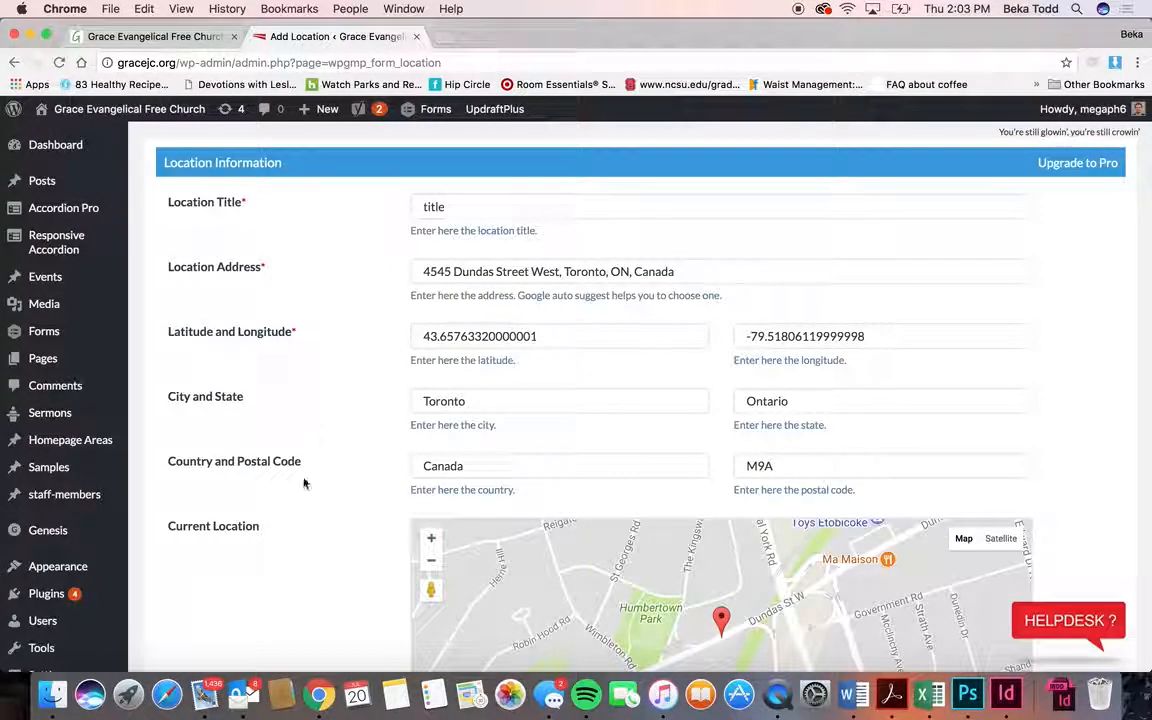
pyautogui.scroll(-10, 304, 483)
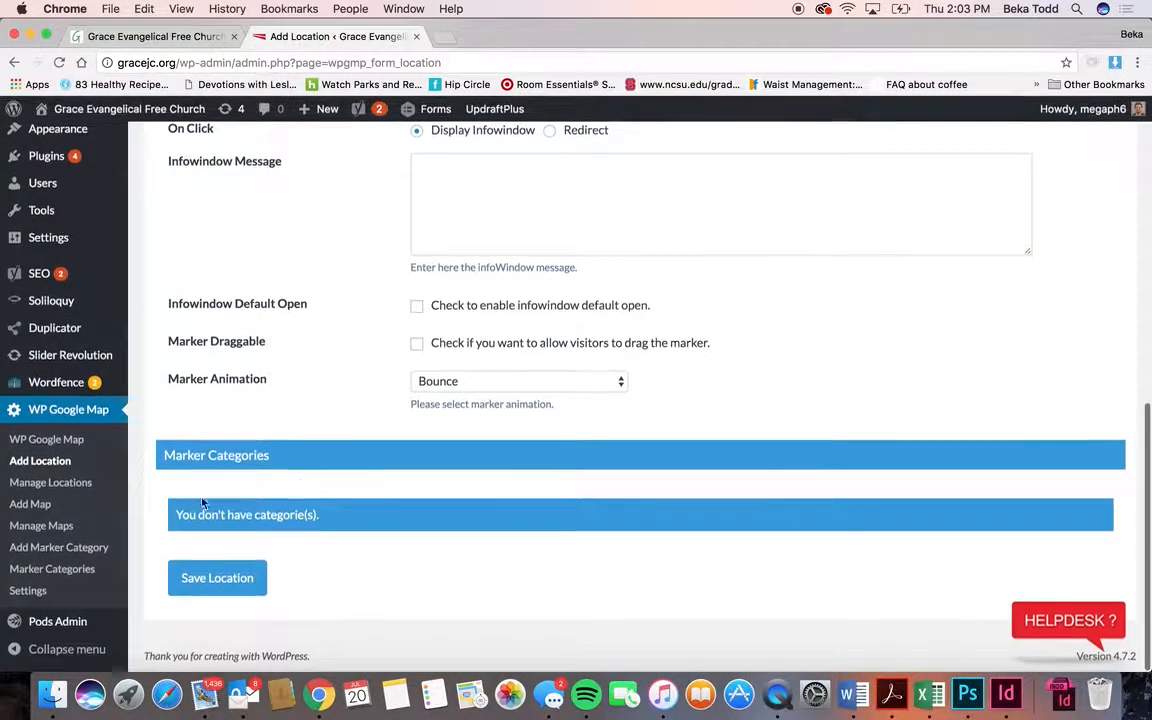
# - Look over the two saved locations, then list saved maps showing Grace Evangelical with shortcode [put_wpgm id=1]
pyautogui.click(75, 484)
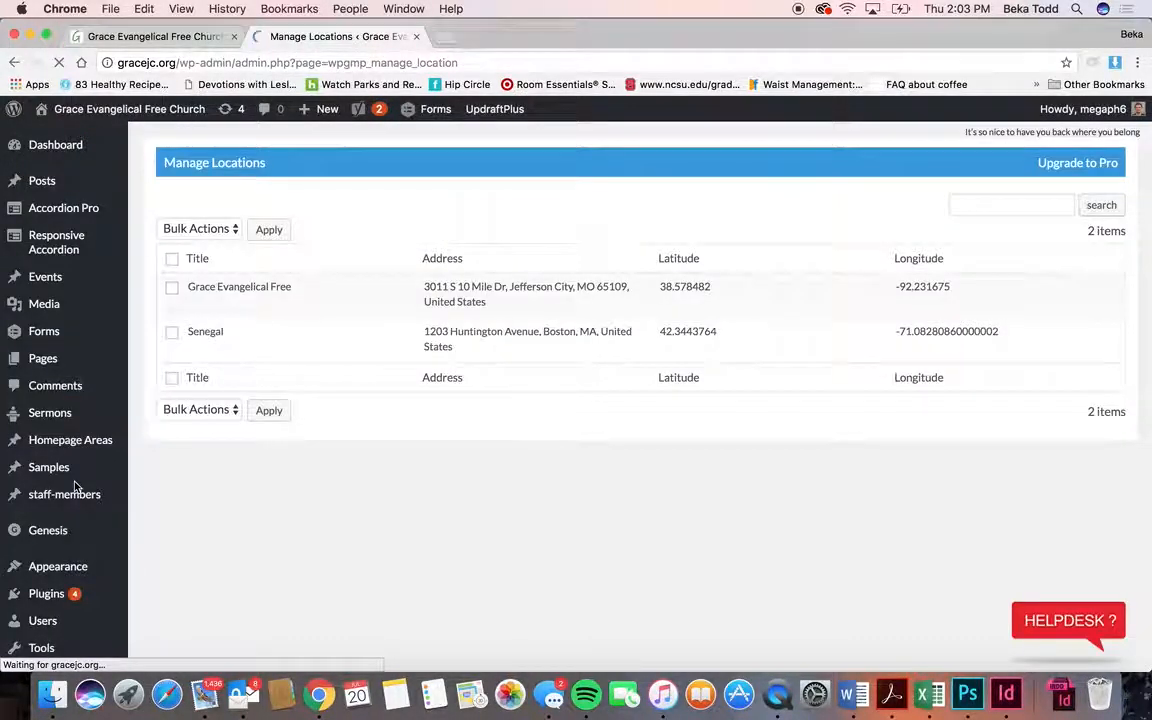
pyautogui.scroll(-3, 93, 571)
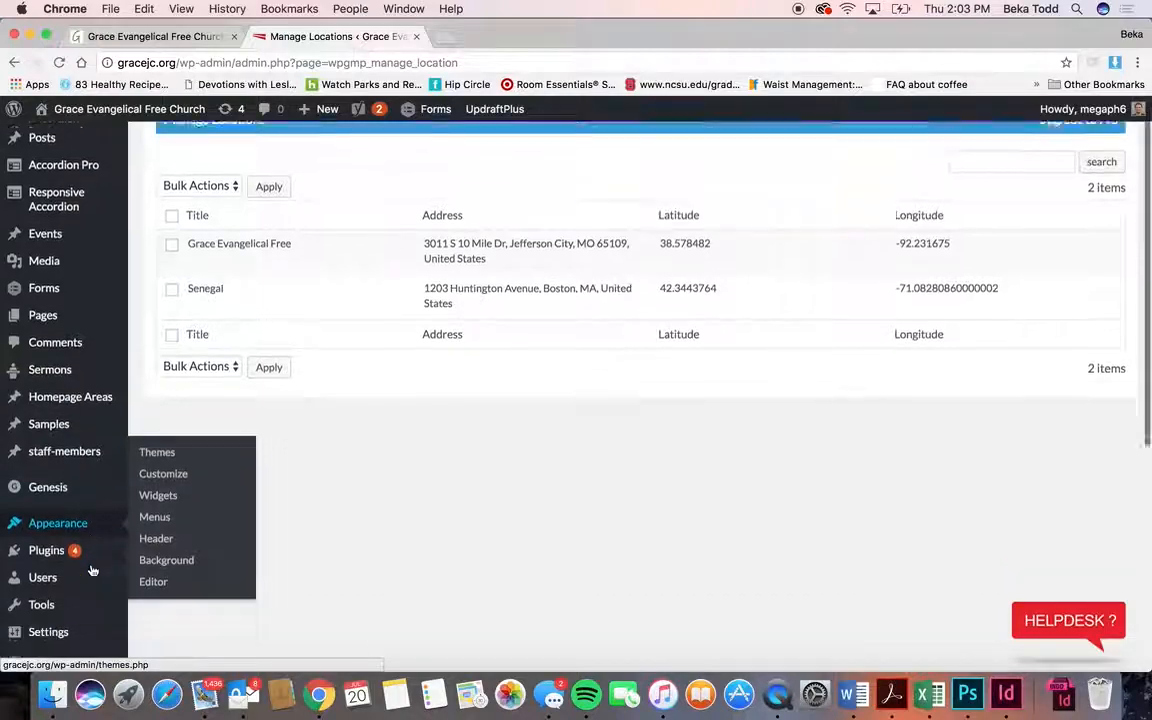
pyautogui.scroll(-5, 92, 569)
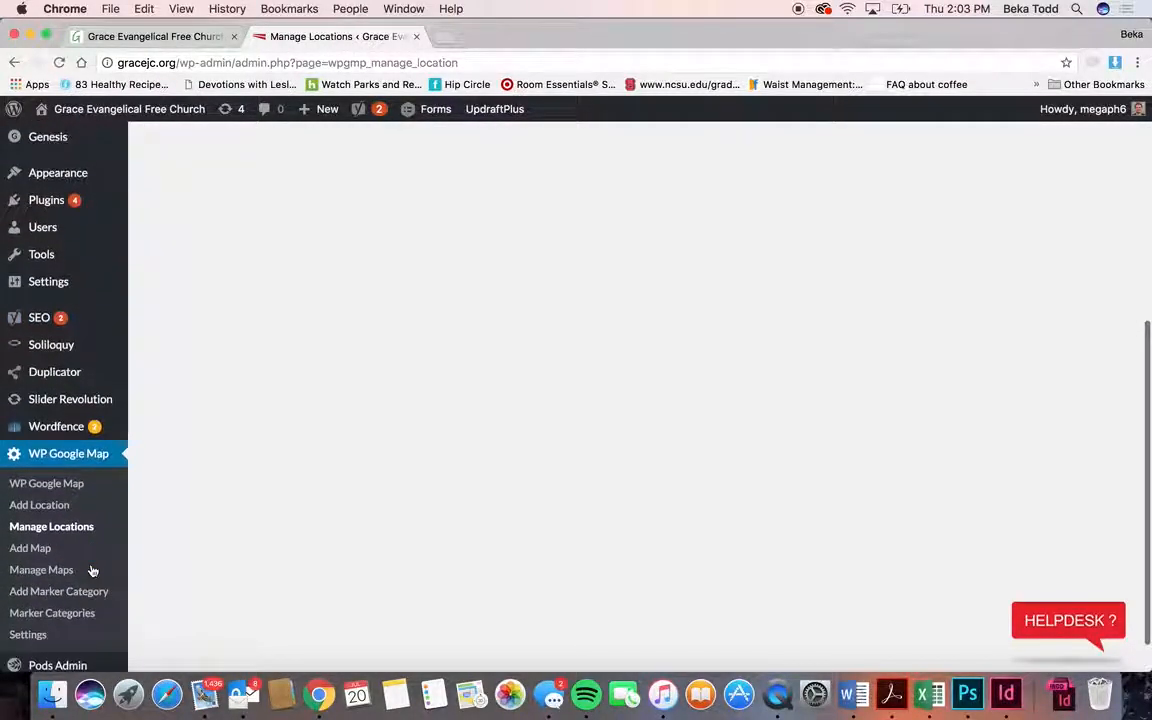
pyautogui.click(50, 571)
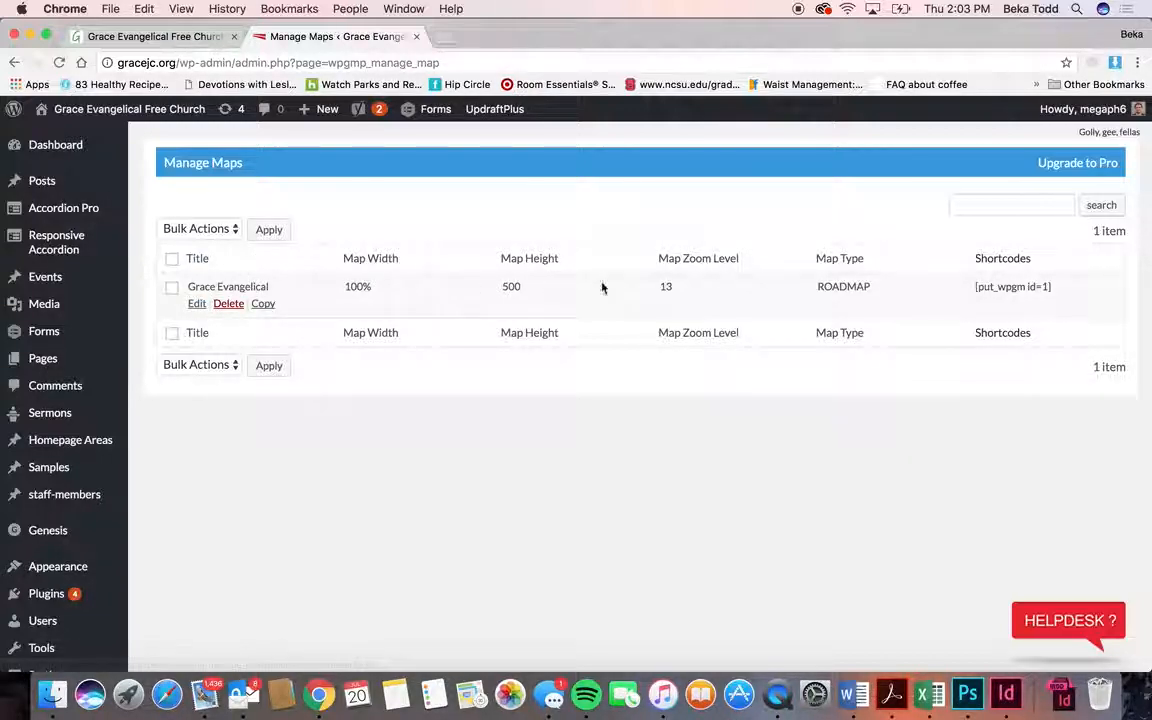
# - Edit the Grace Evangelical map: 500 height, zoom 13, ROADMAP, Grace Evangelical Free location selected
pyautogui.click(150, 36)
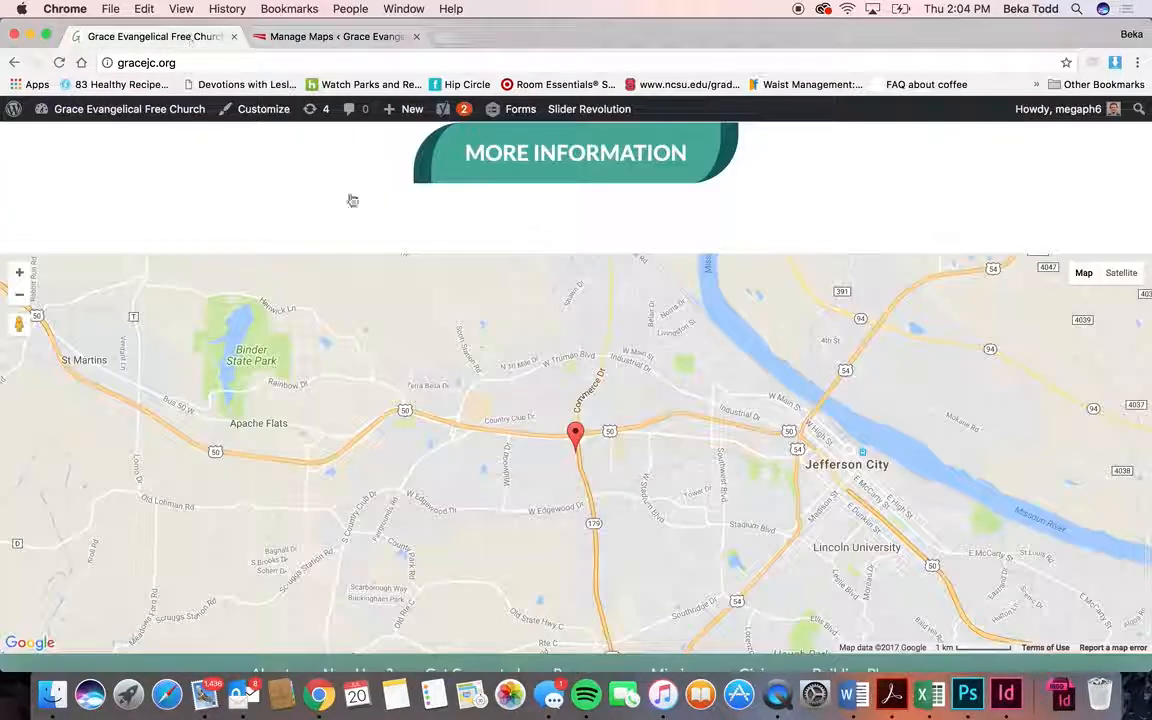
pyautogui.click(268, 34)
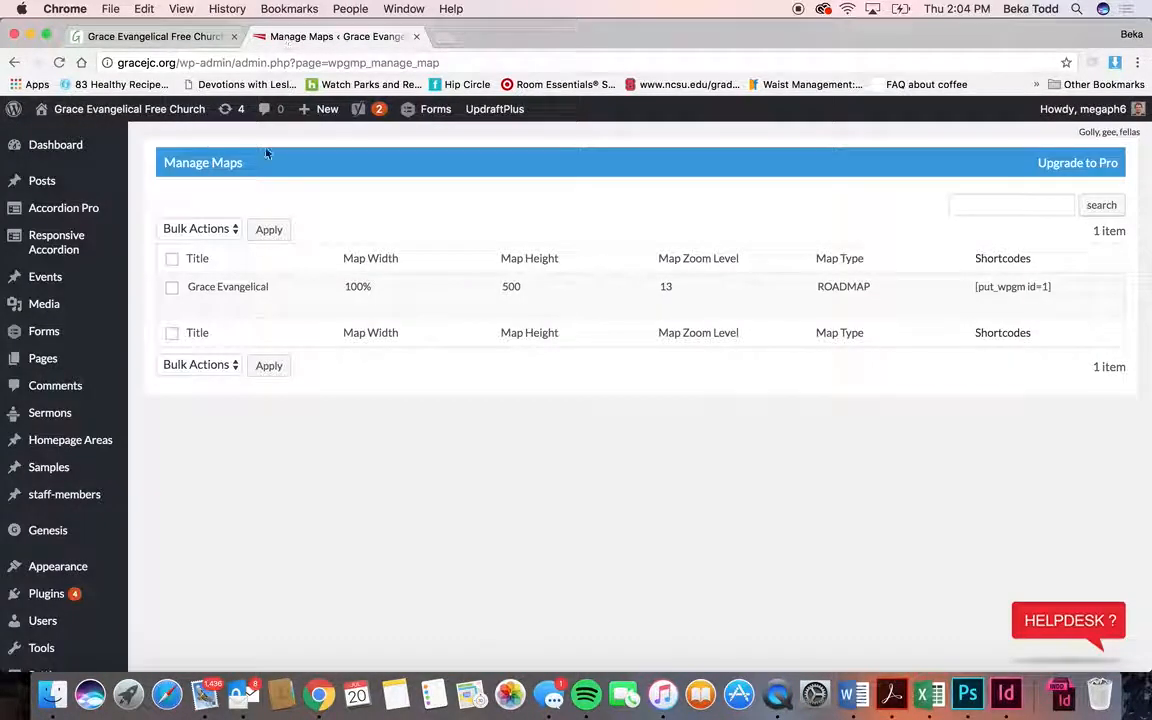
pyautogui.click(198, 304)
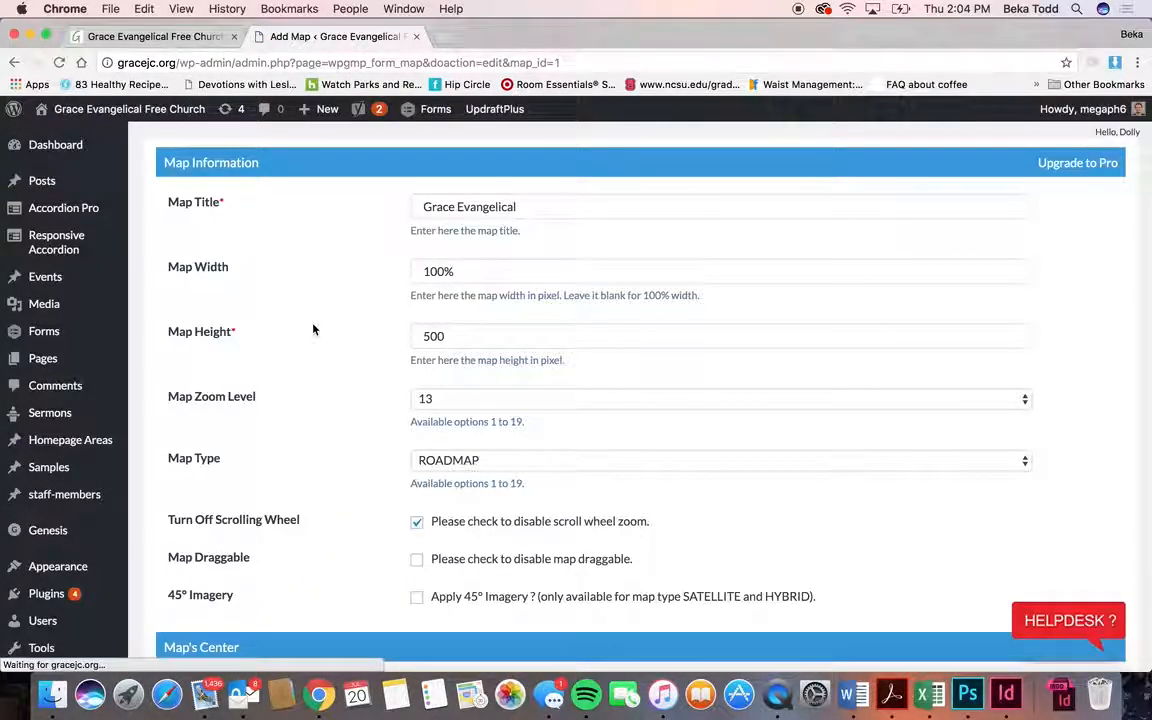
pyautogui.scroll(-8, 313, 329)
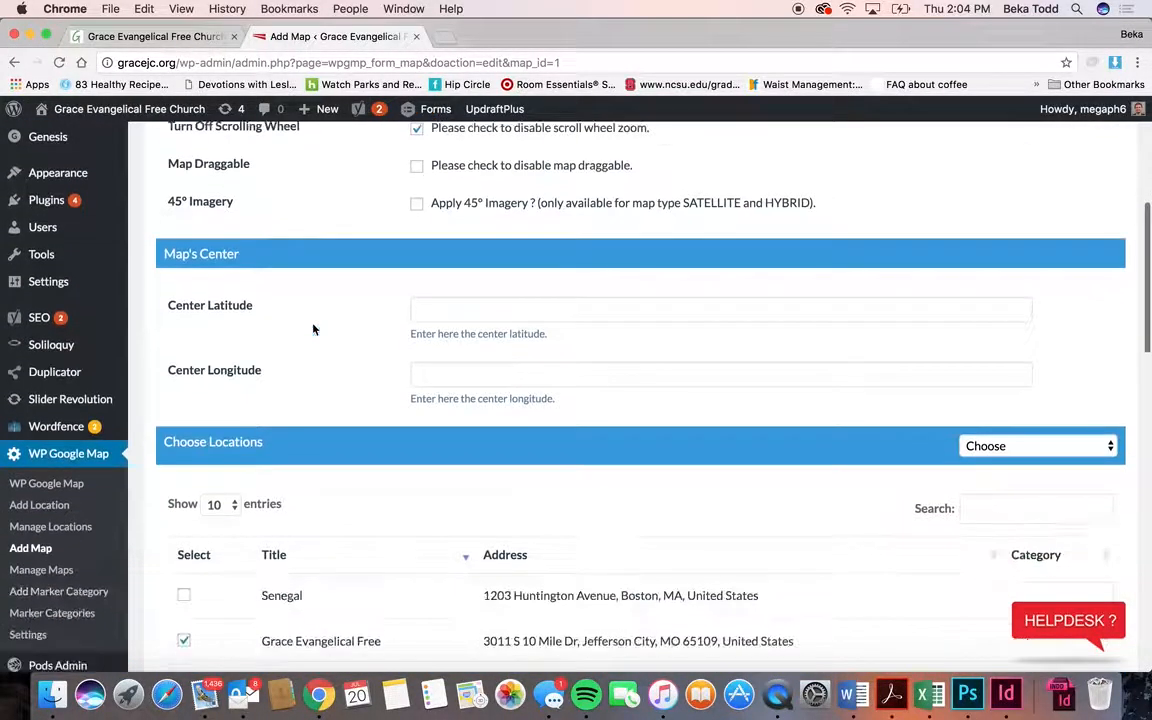
pyautogui.scroll(-3, 313, 329)
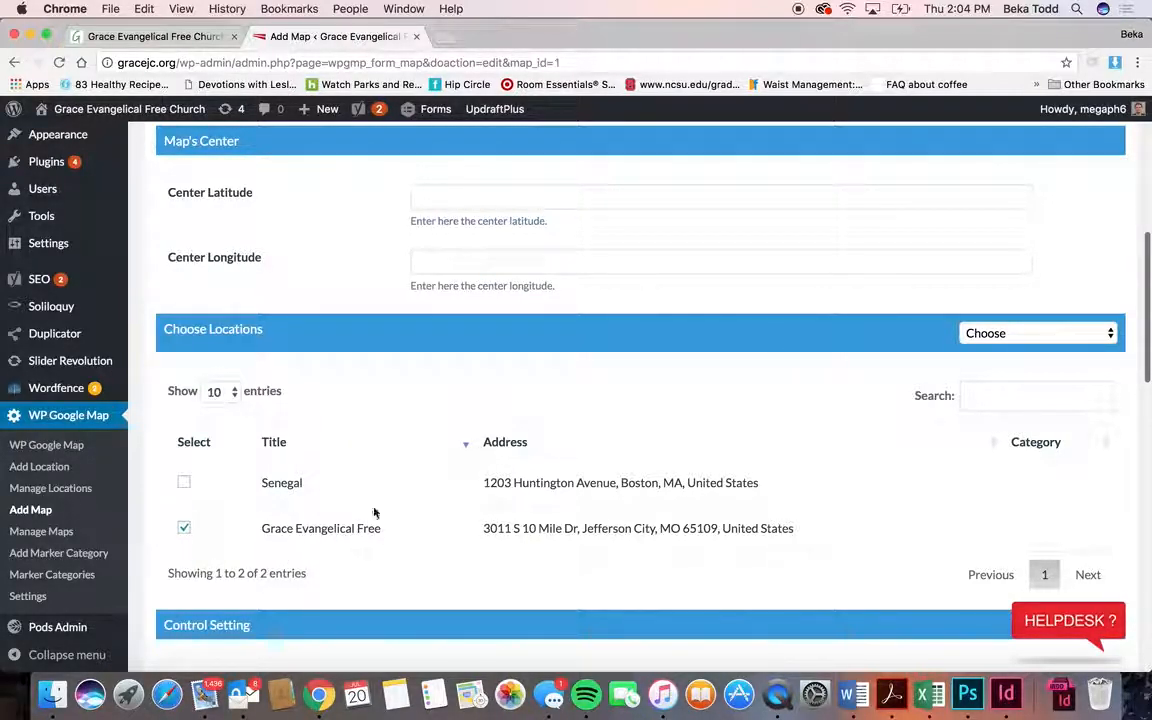
pyautogui.scroll(11, 399, 345)
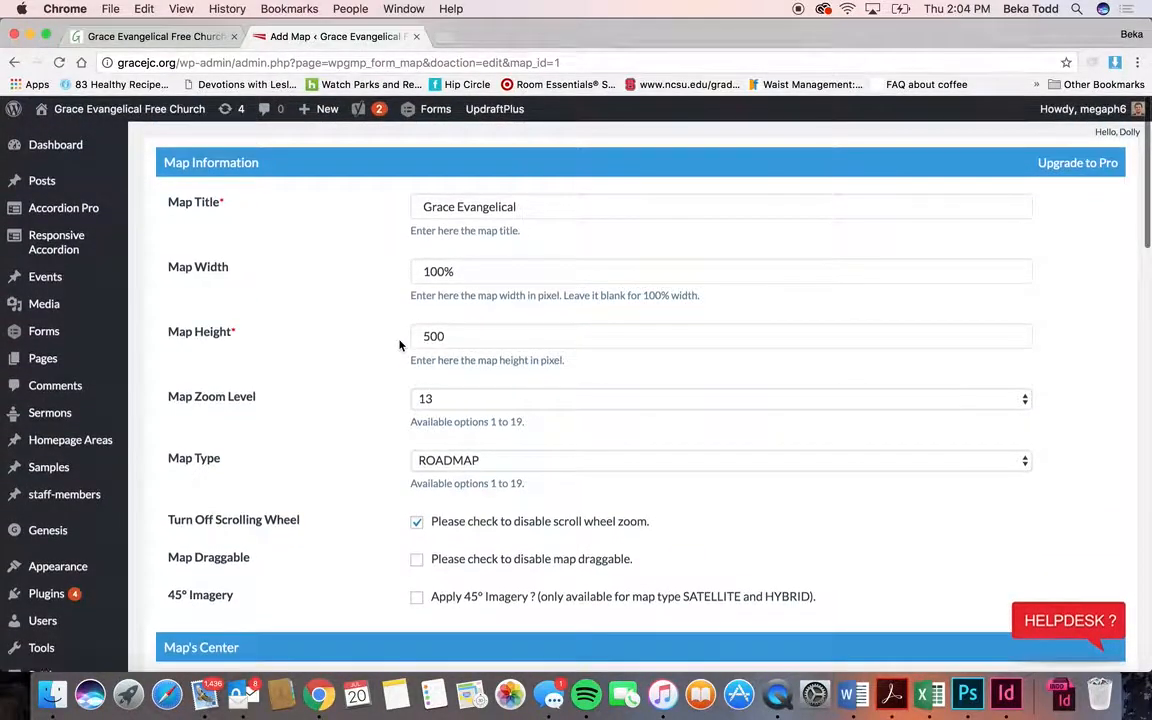
pyautogui.click(181, 41)
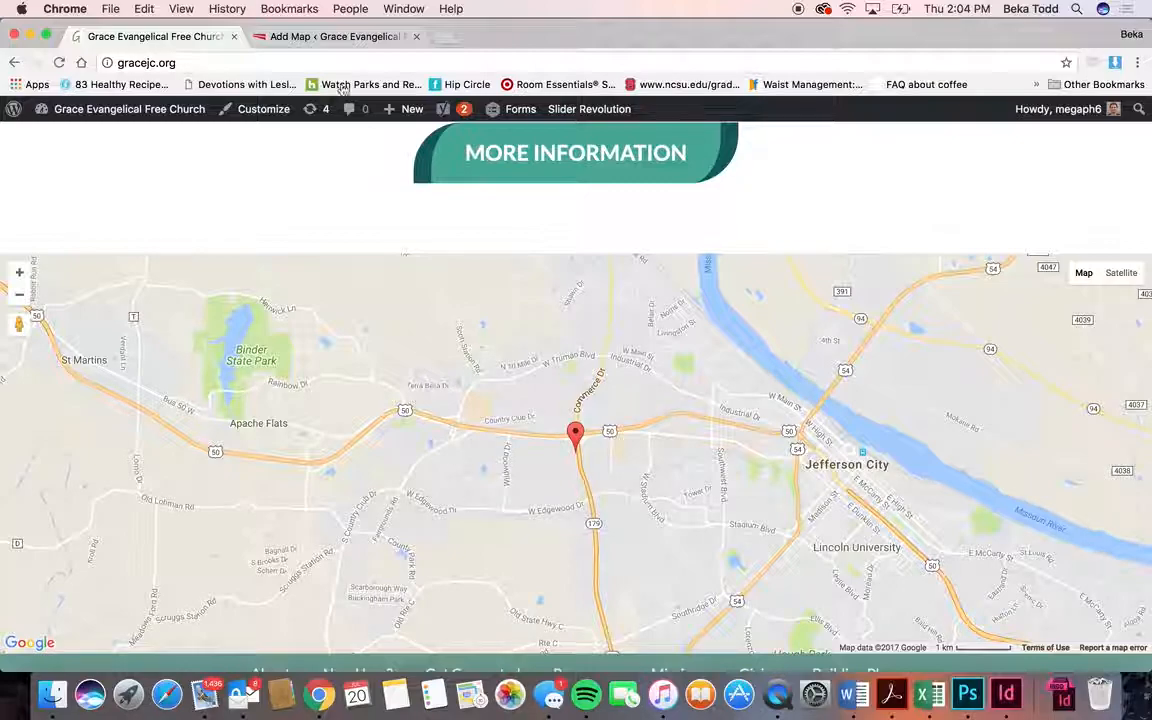
pyautogui.click(333, 36)
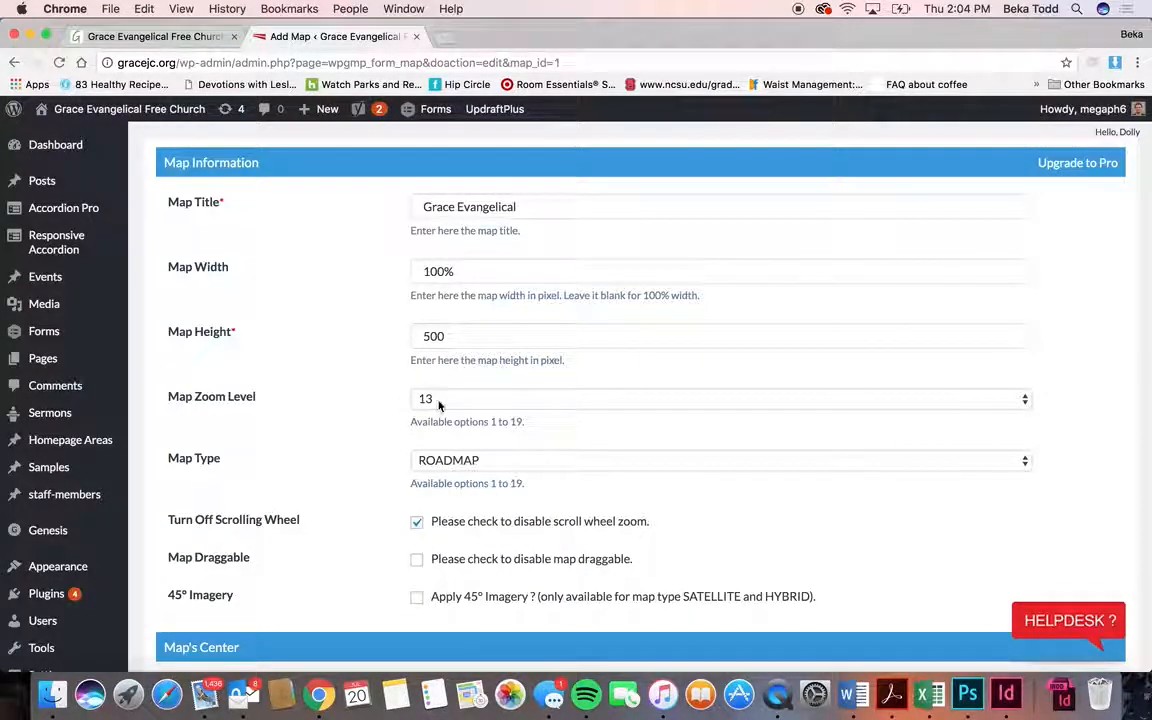
pyautogui.click(203, 38)
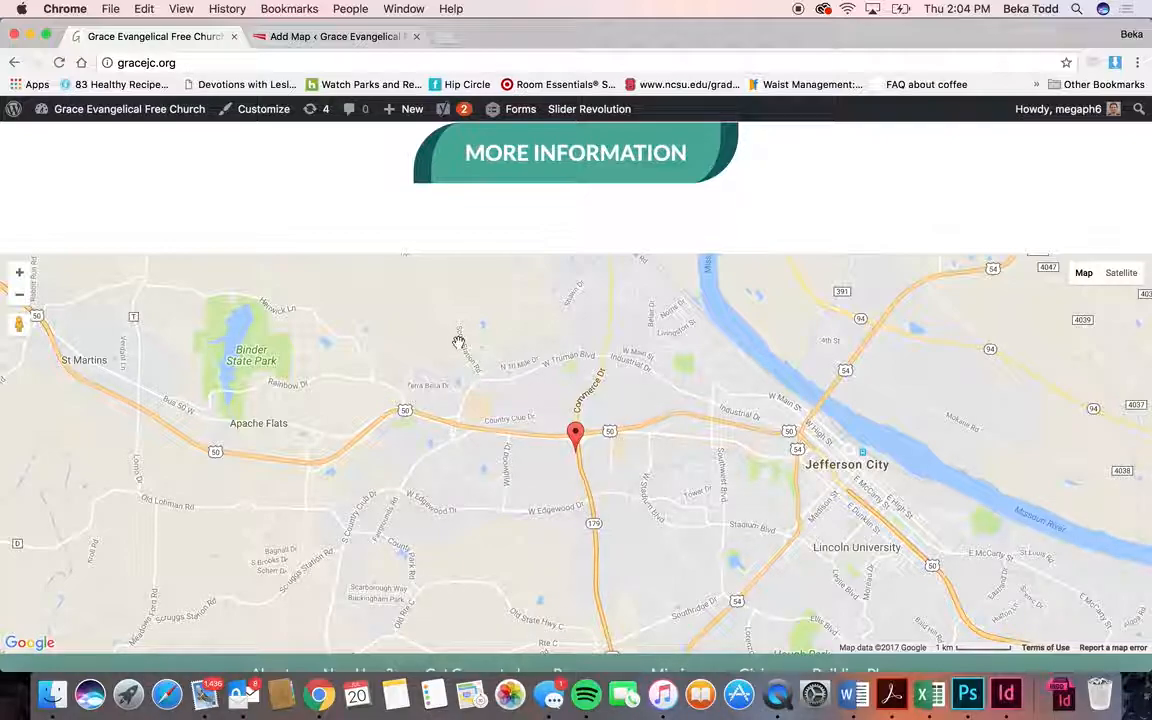
pyautogui.click(335, 37)
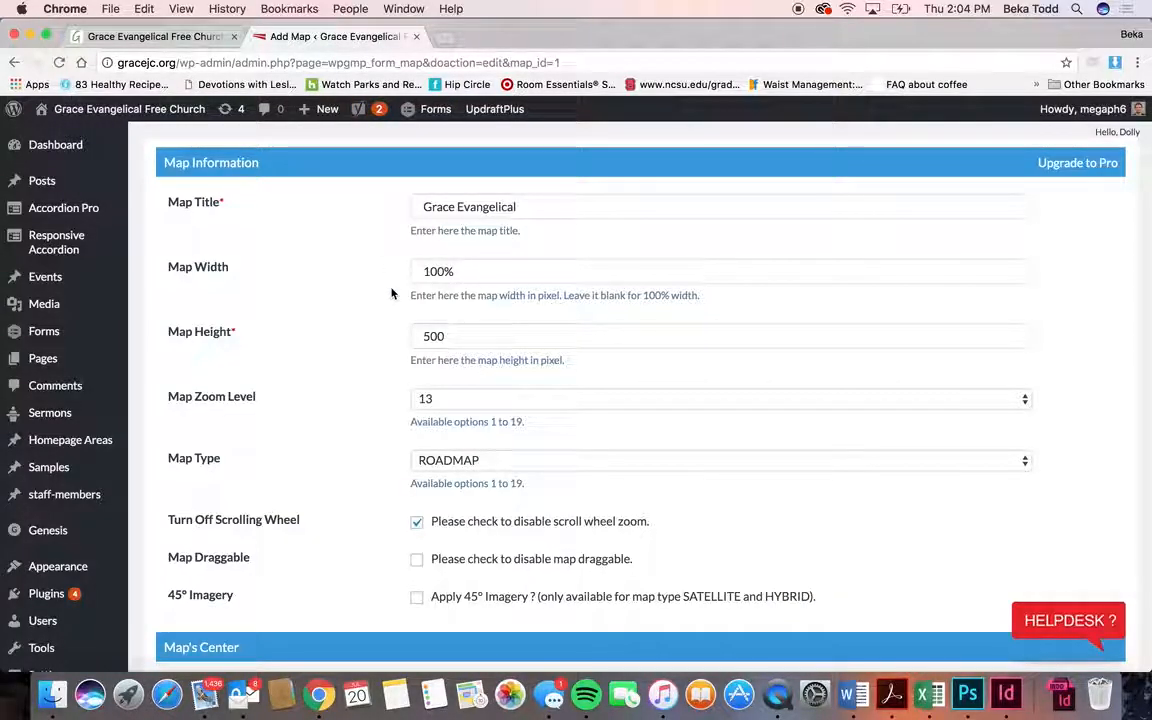
pyautogui.scroll(-3, 373, 540)
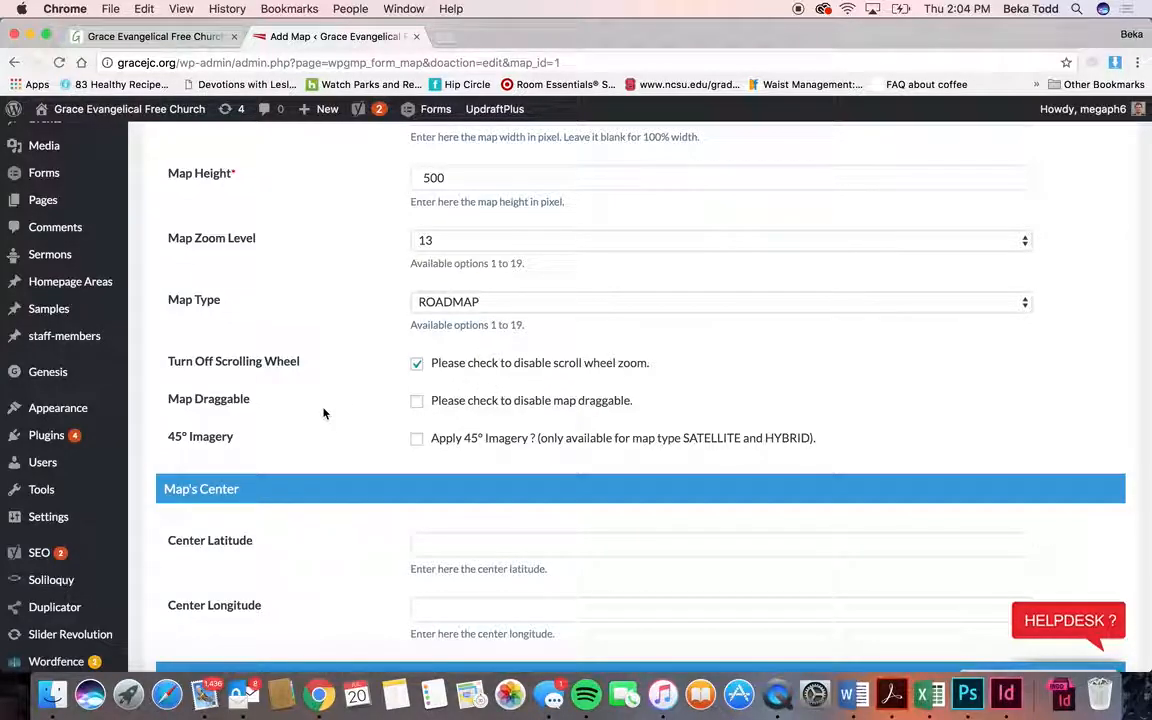
pyautogui.scroll(-2, 323, 413)
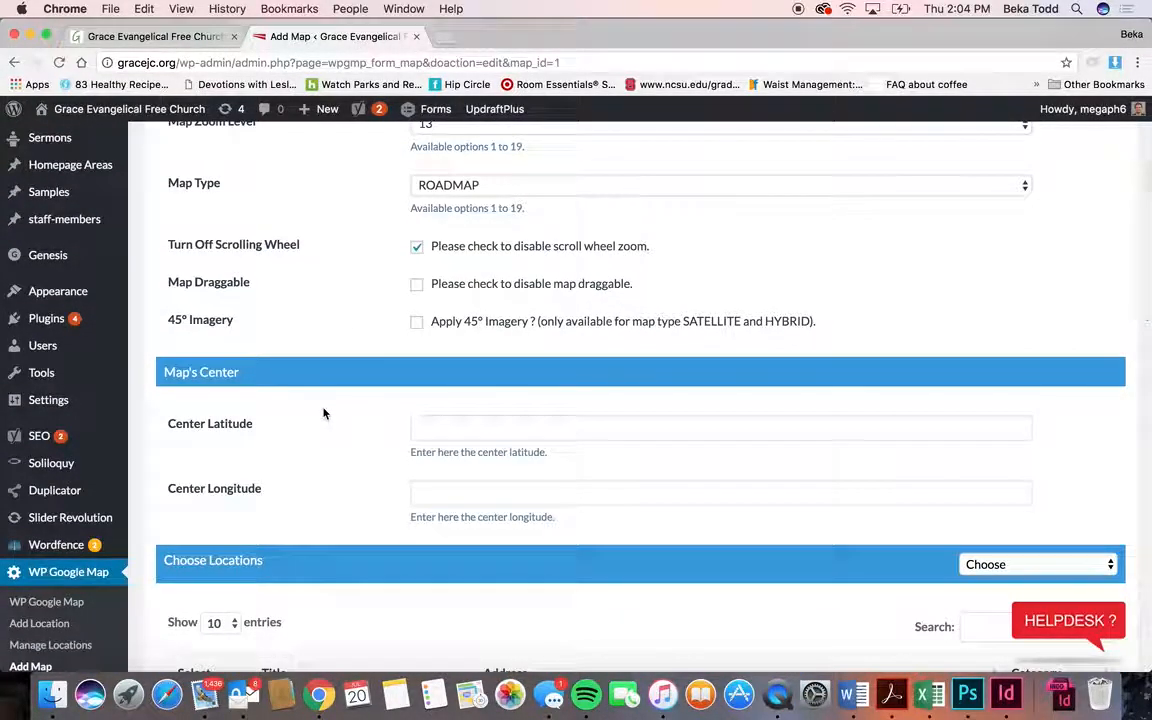
pyautogui.scroll(-12, 323, 413)
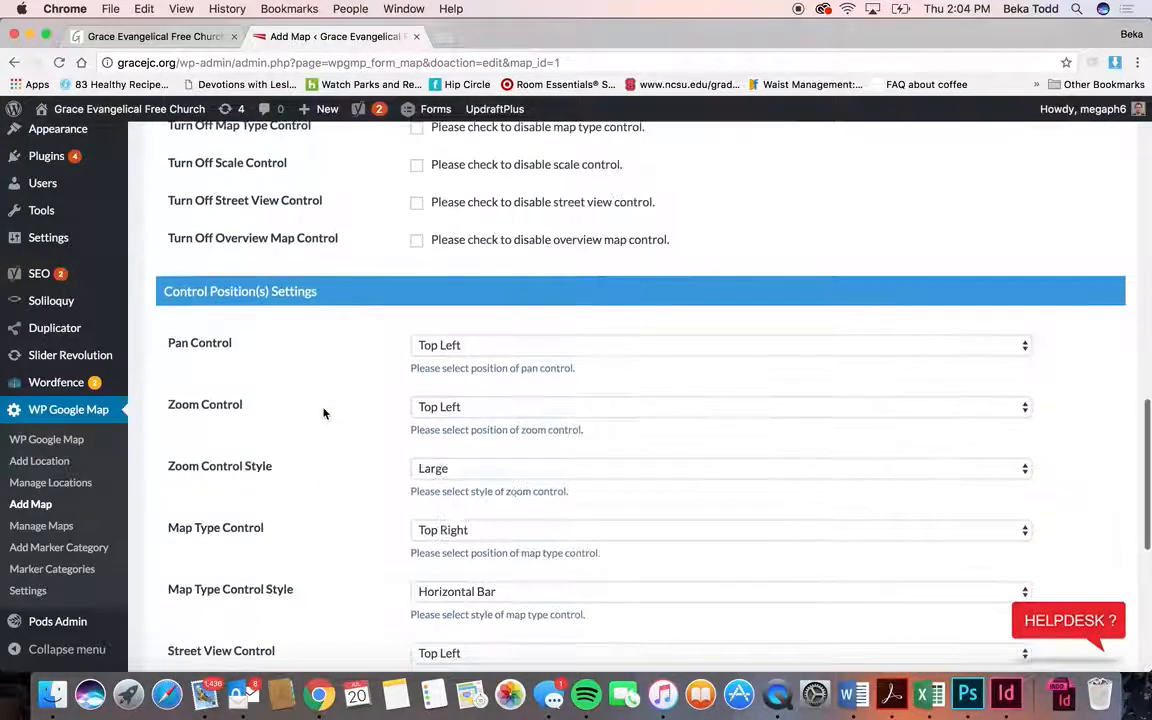
pyautogui.scroll(-3, 323, 413)
pyautogui.scroll(-6, 373, 478)
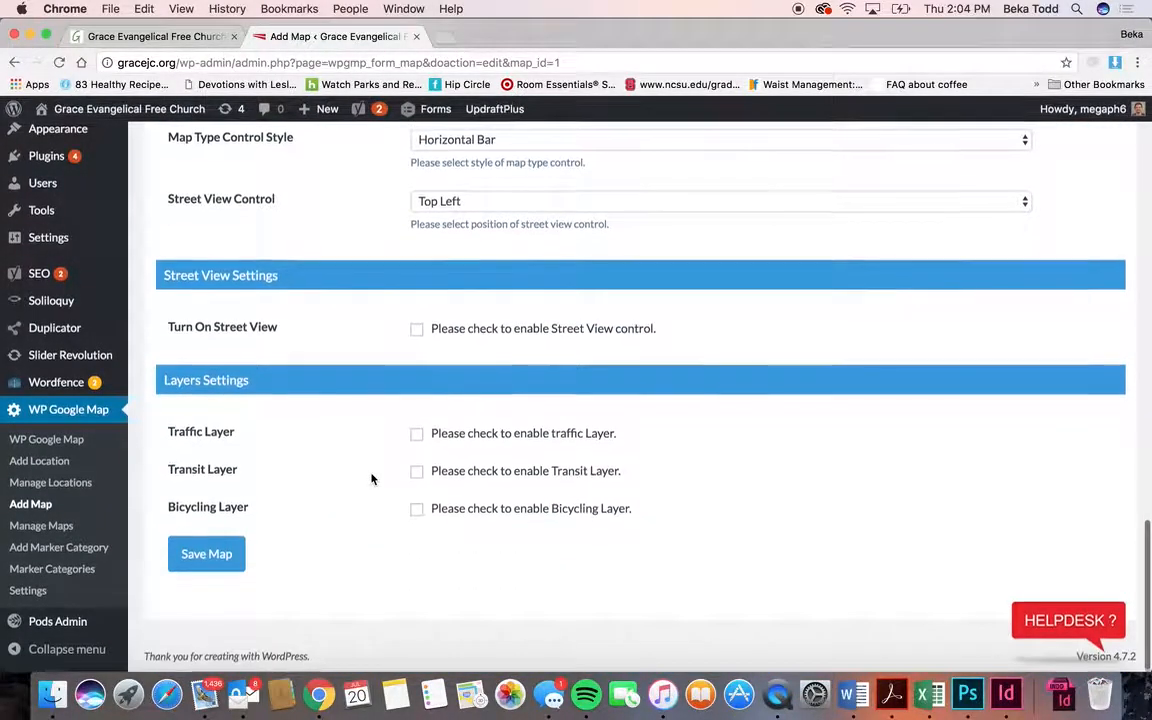
pyautogui.scroll(15, 373, 478)
pyautogui.scroll(-15, 371, 472)
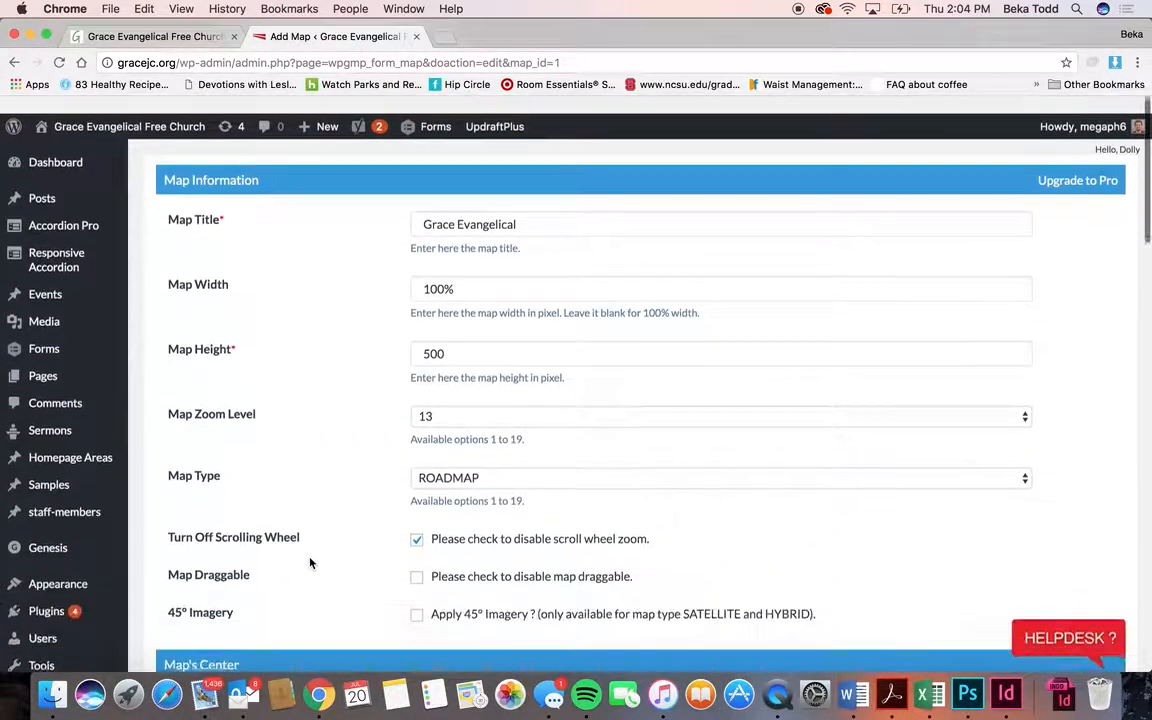
pyautogui.scroll(-15, 310, 563)
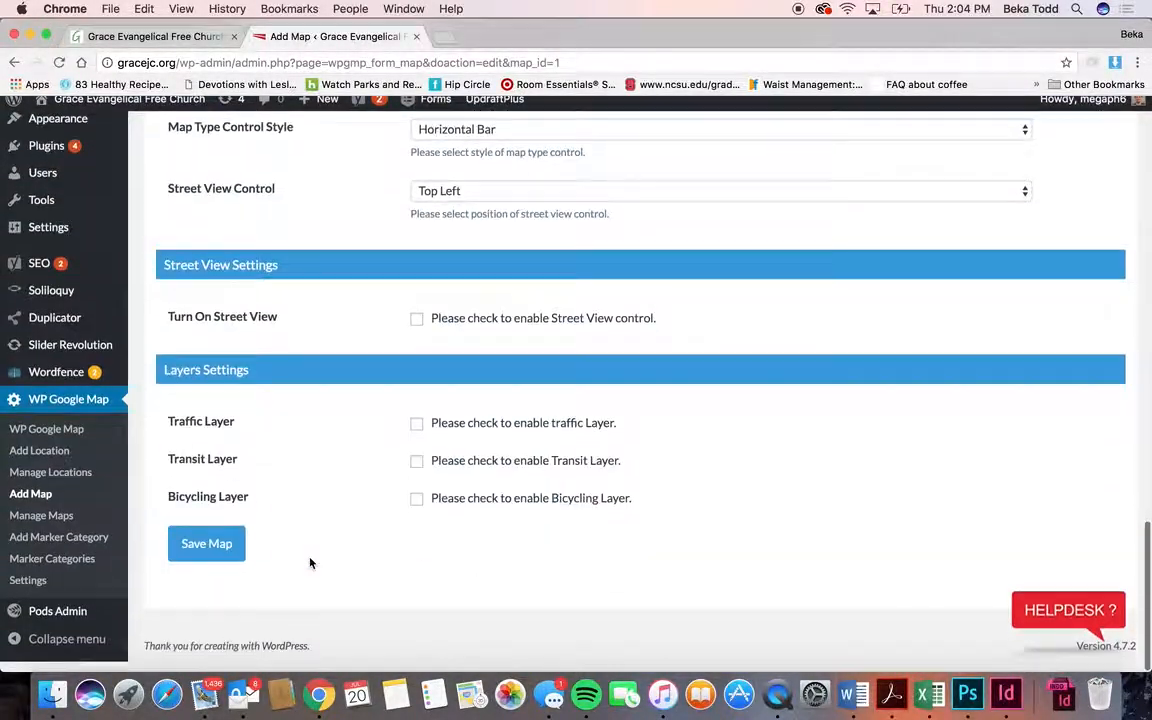
pyautogui.click(173, 36)
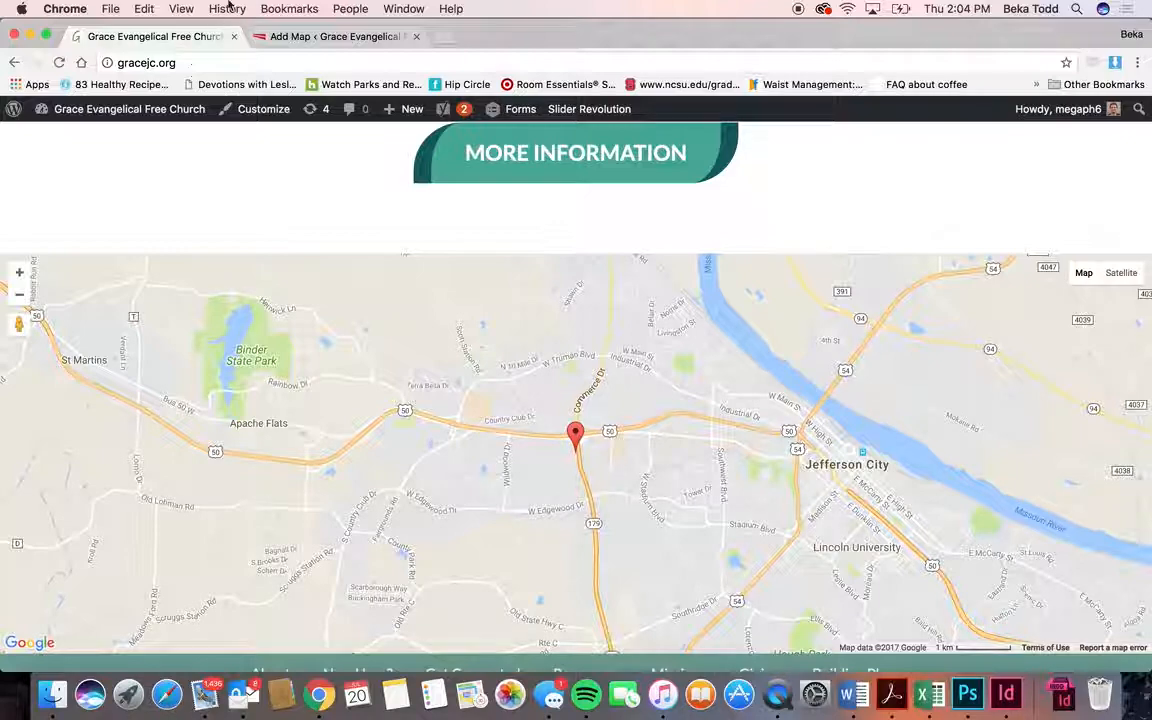
pyautogui.click(320, 36)
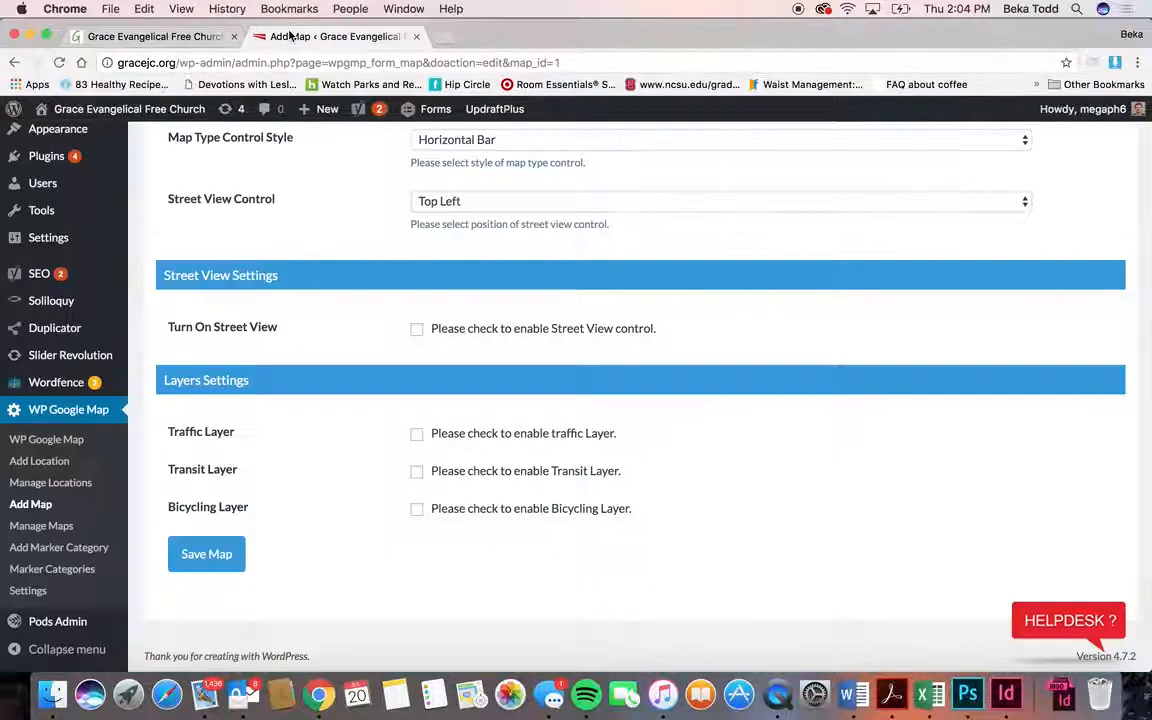
# - Copy the Grace Evangelical map's shortcode [put_wpgm id=1] and sort the maps by Map Type
pyautogui.click(42, 526)
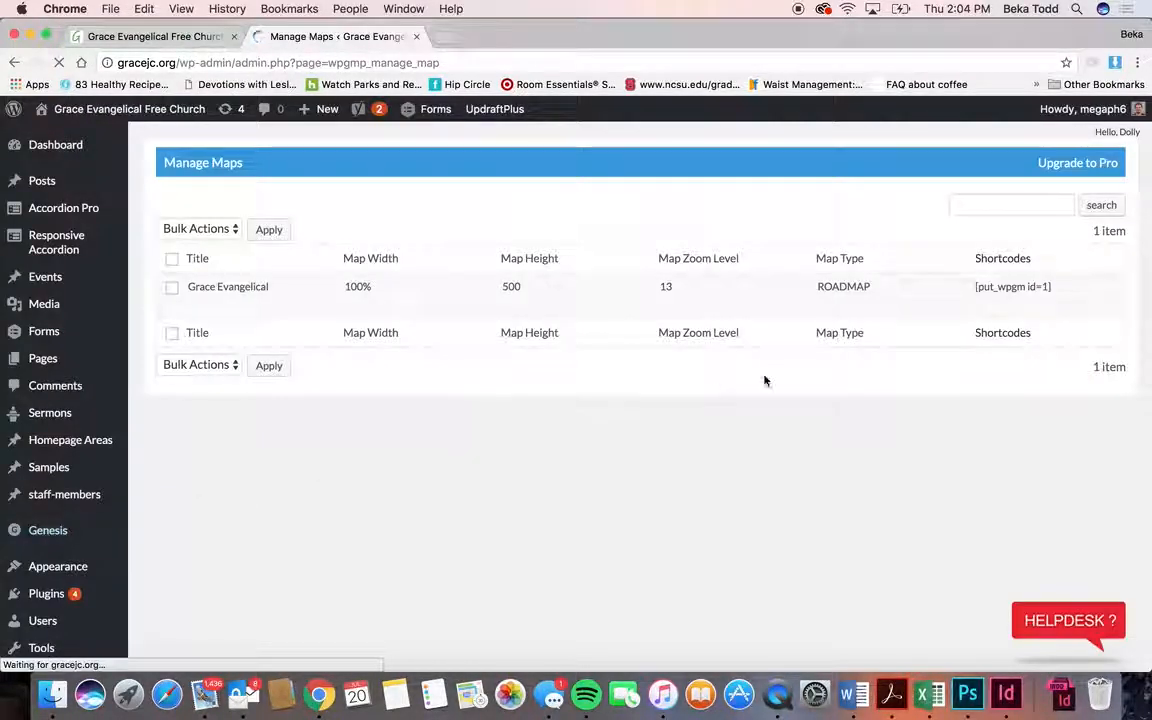
pyautogui.moveTo(1053, 287); pyautogui.dragTo(977, 287)
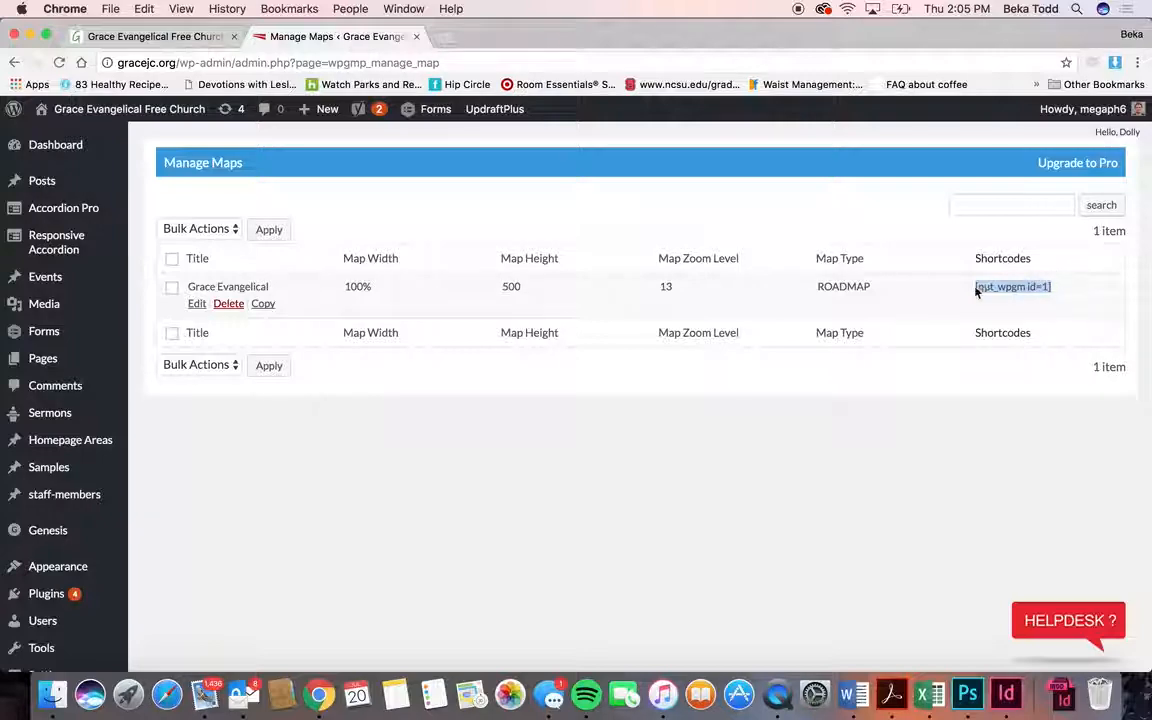
pyautogui.click(951, 257)
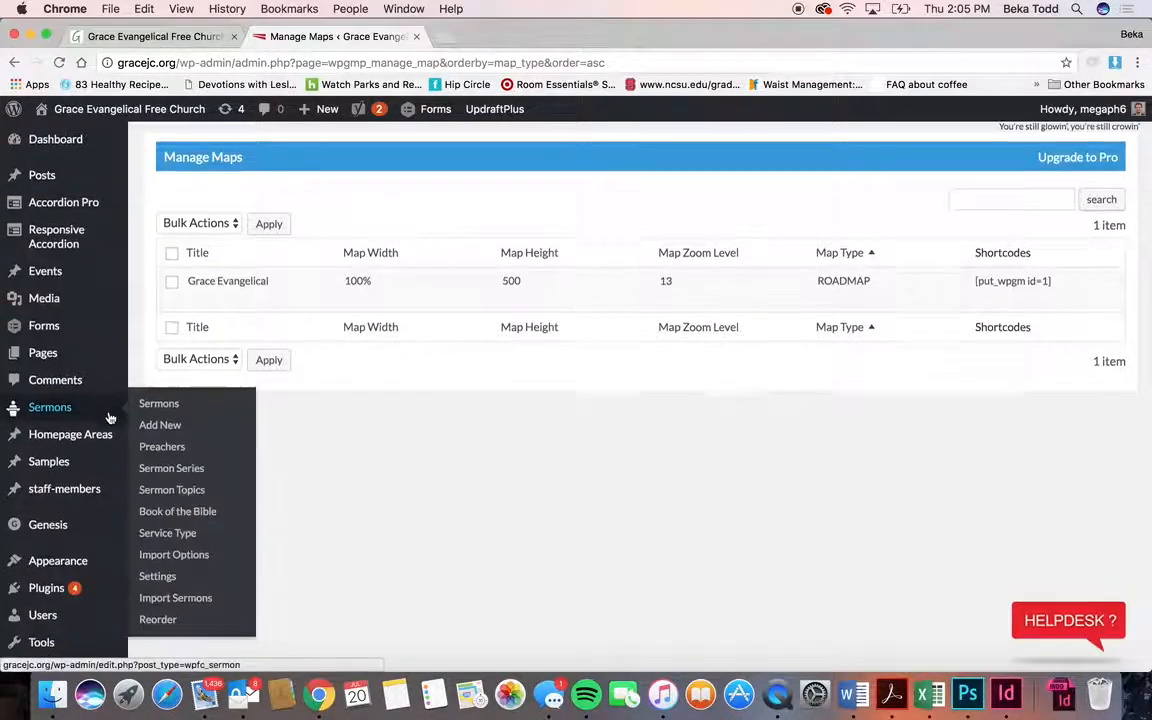
pyautogui.scroll(-10, 75, 419)
pyautogui.scroll(10, 87, 492)
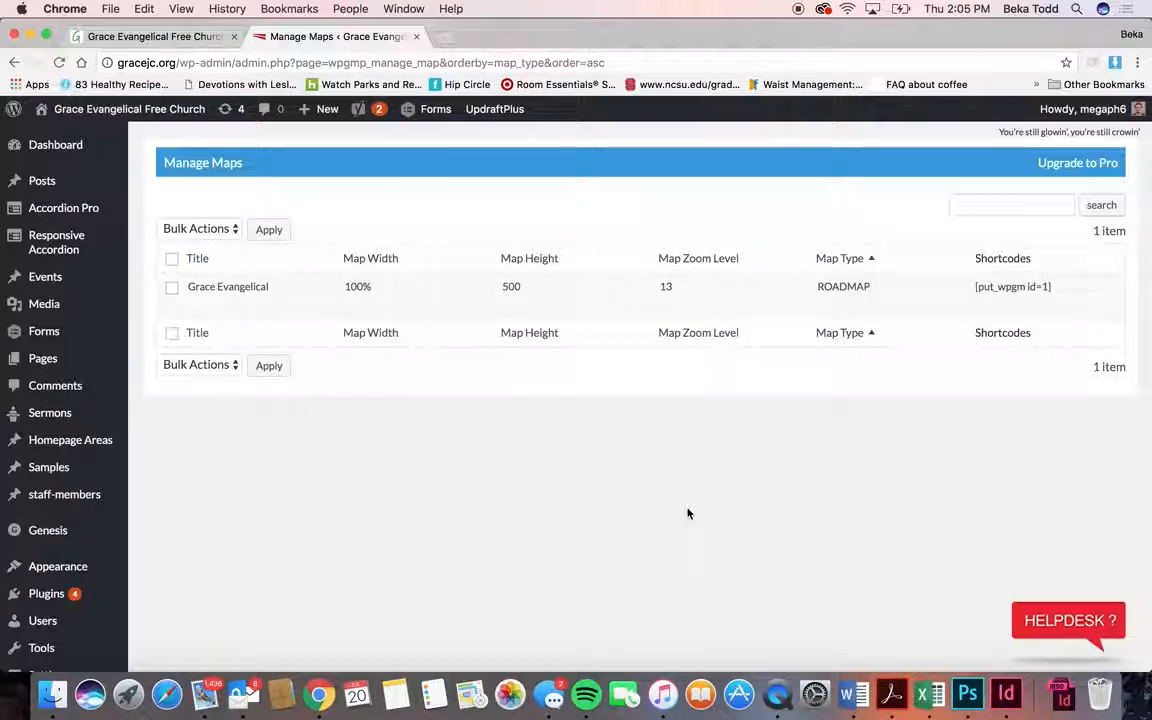
pyautogui.rightClick(777, 693)
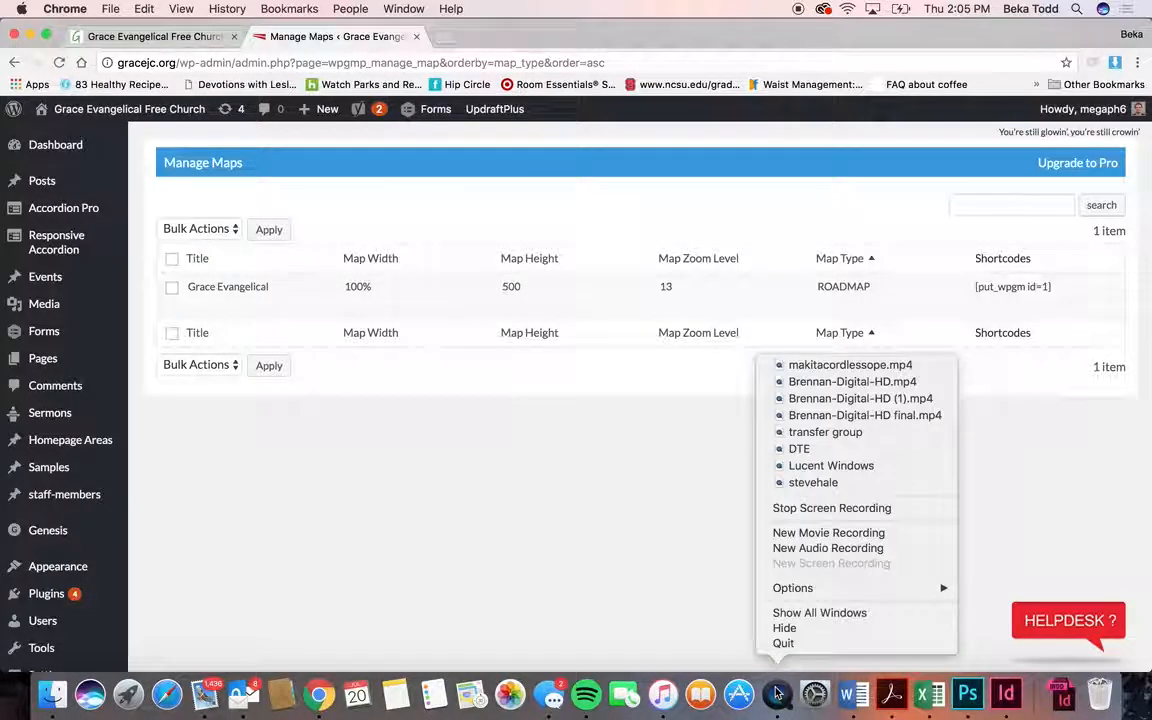